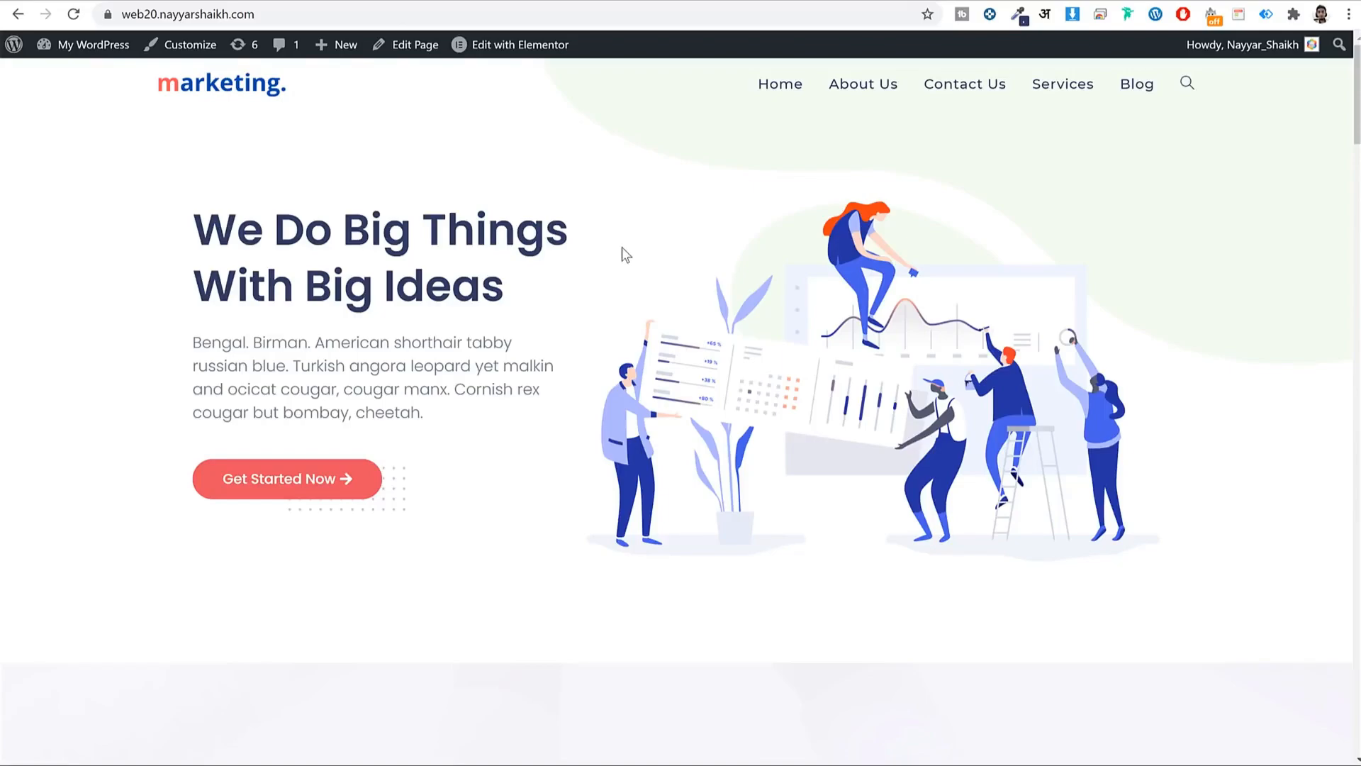
- Look through the marketing site's homepage from the hero section down to the footer and back up
scroll(839, 374, down, 6)
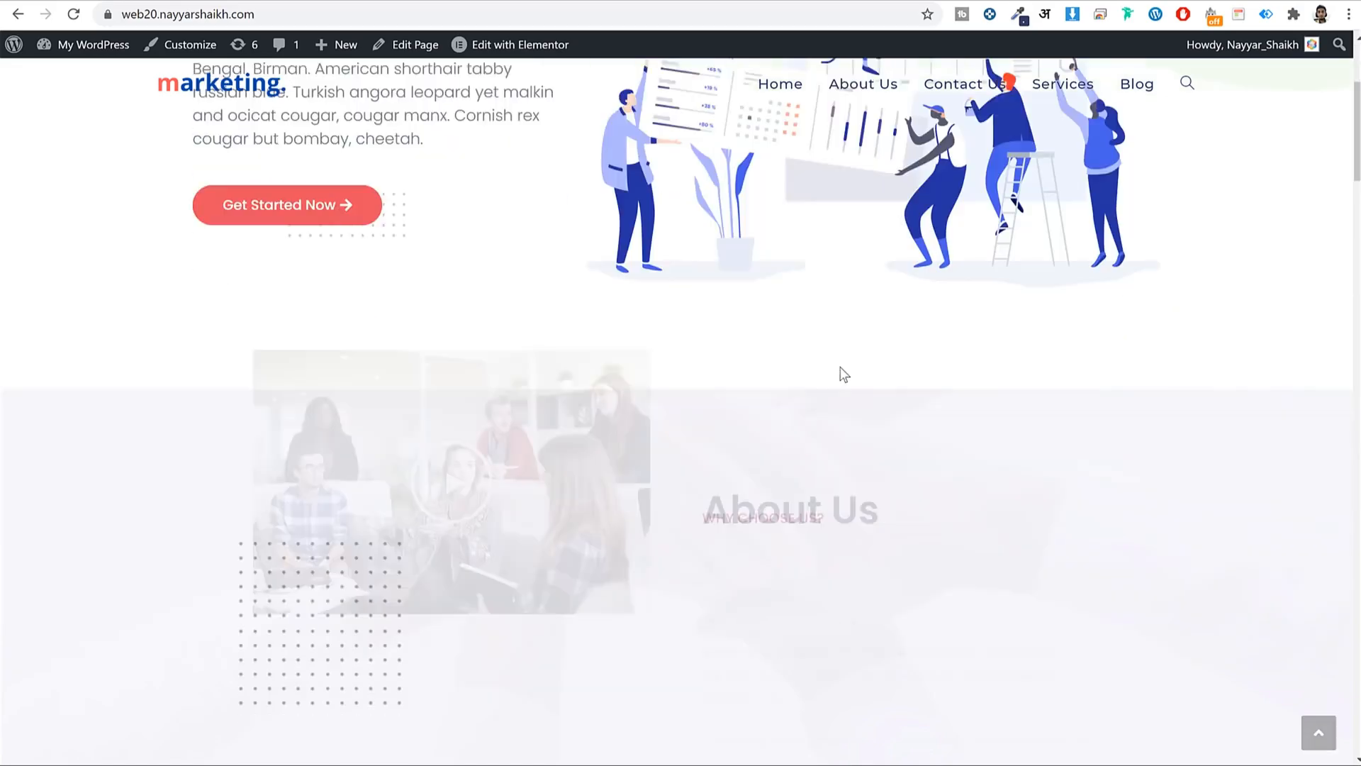
scroll(841, 377, down, 15)
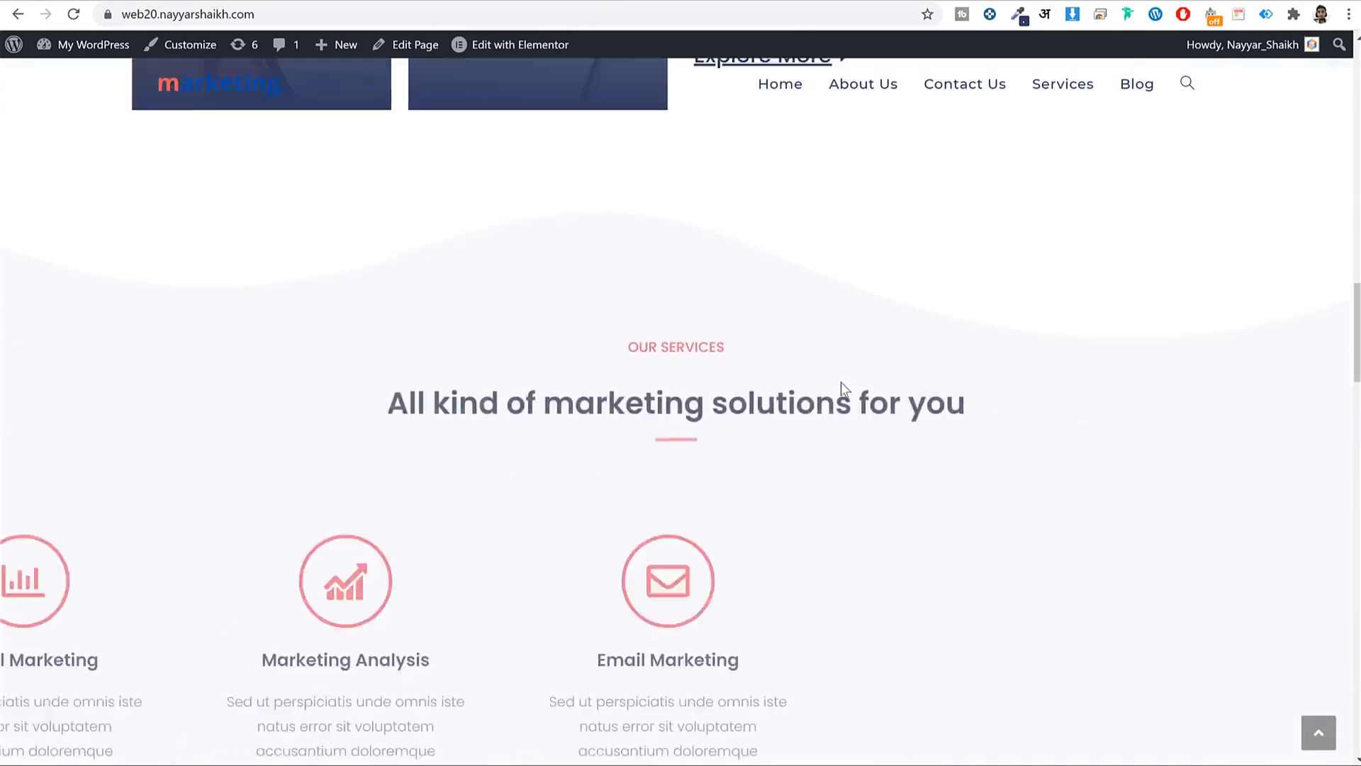
scroll(844, 390, down, 12)
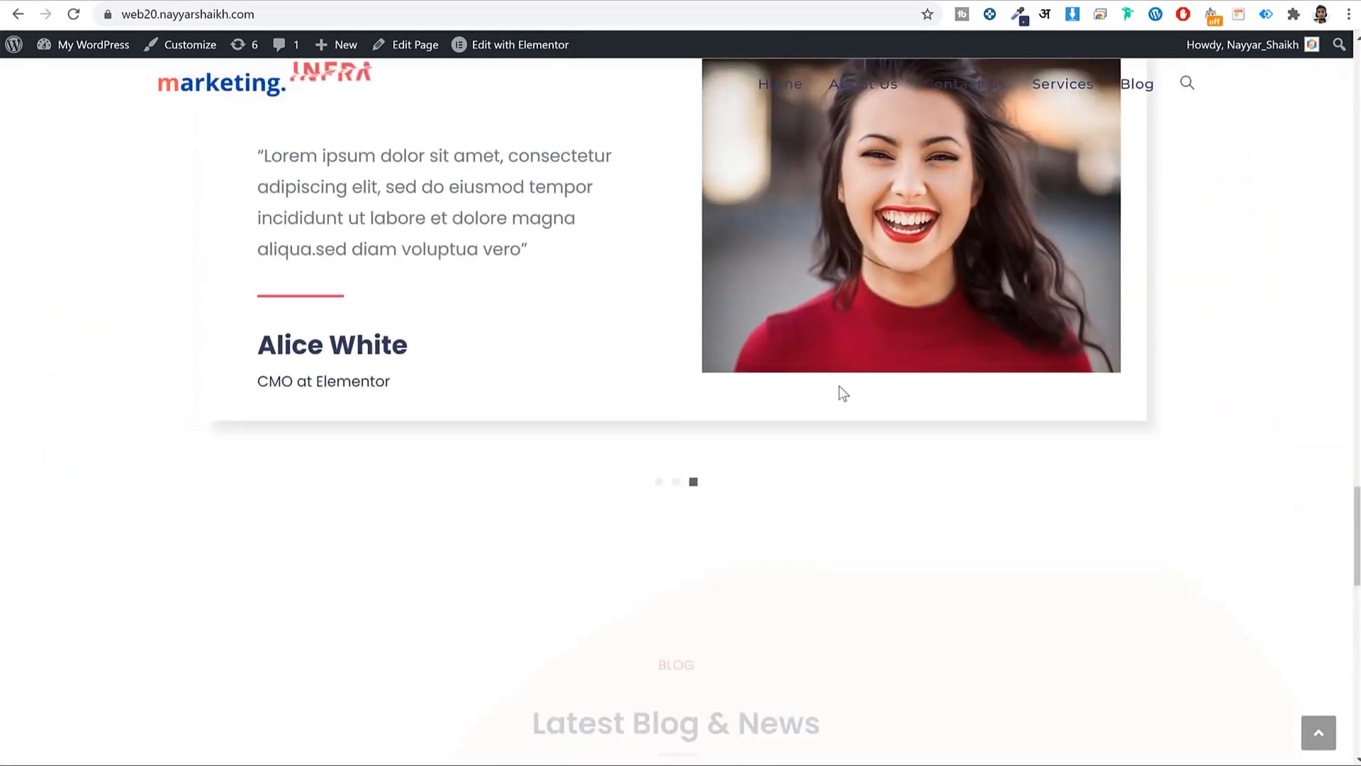
scroll(842, 393, down, 12)
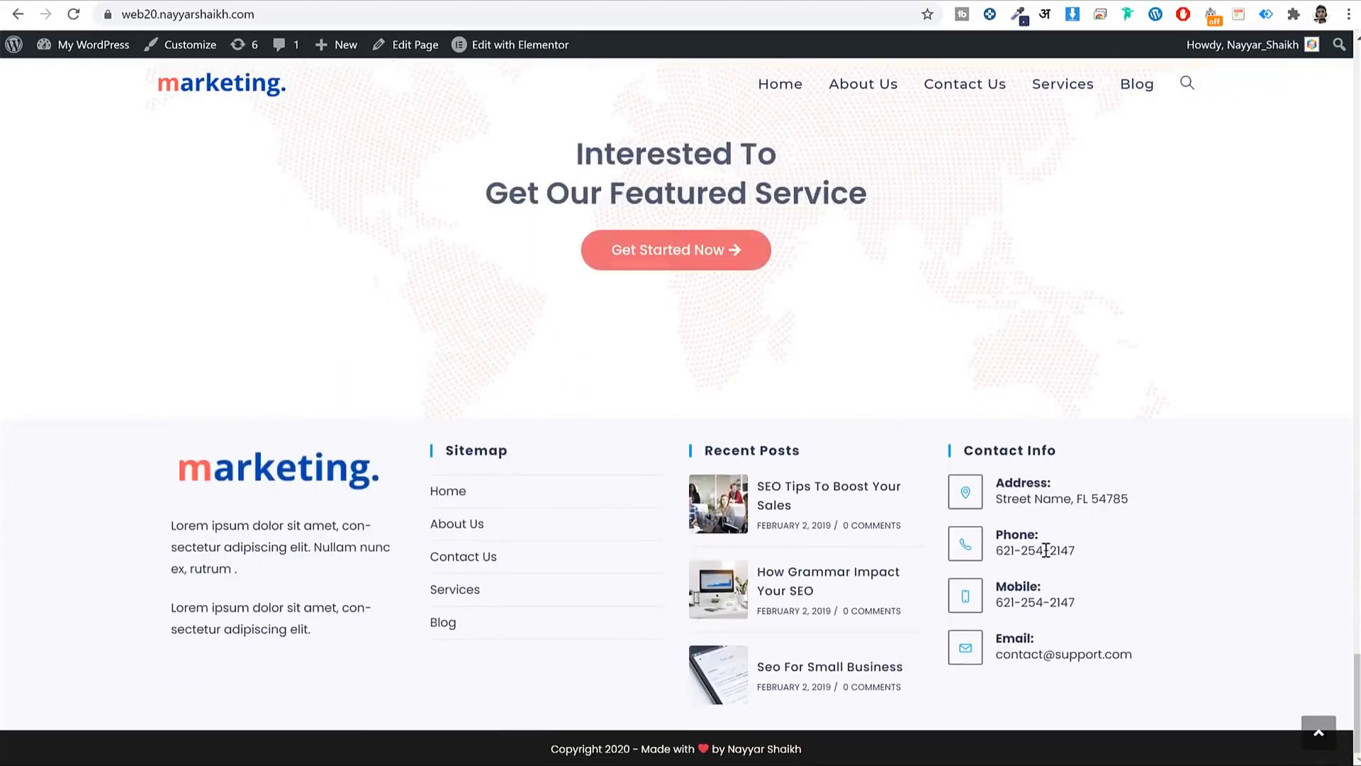
click(1318, 735)
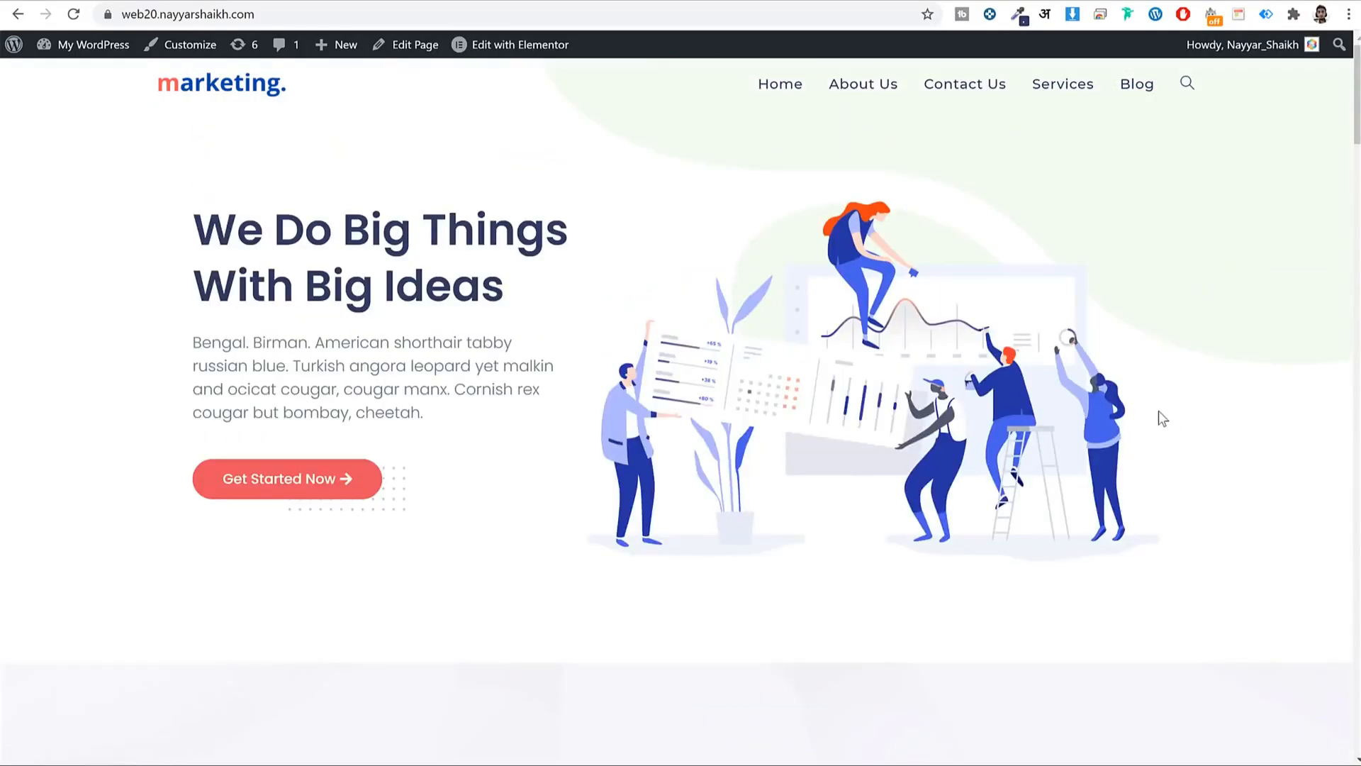
scroll(1018, 288, down, 10)
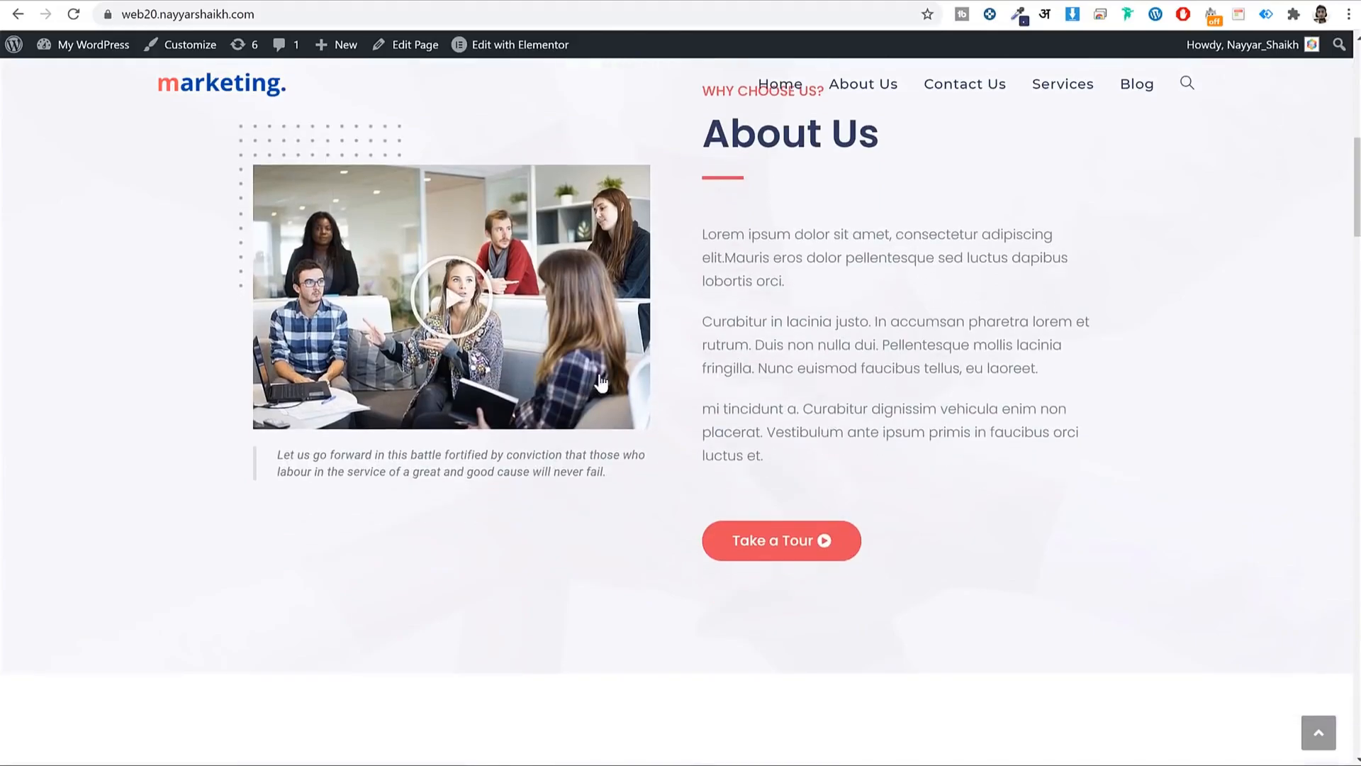
scroll(601, 381, down, 10)
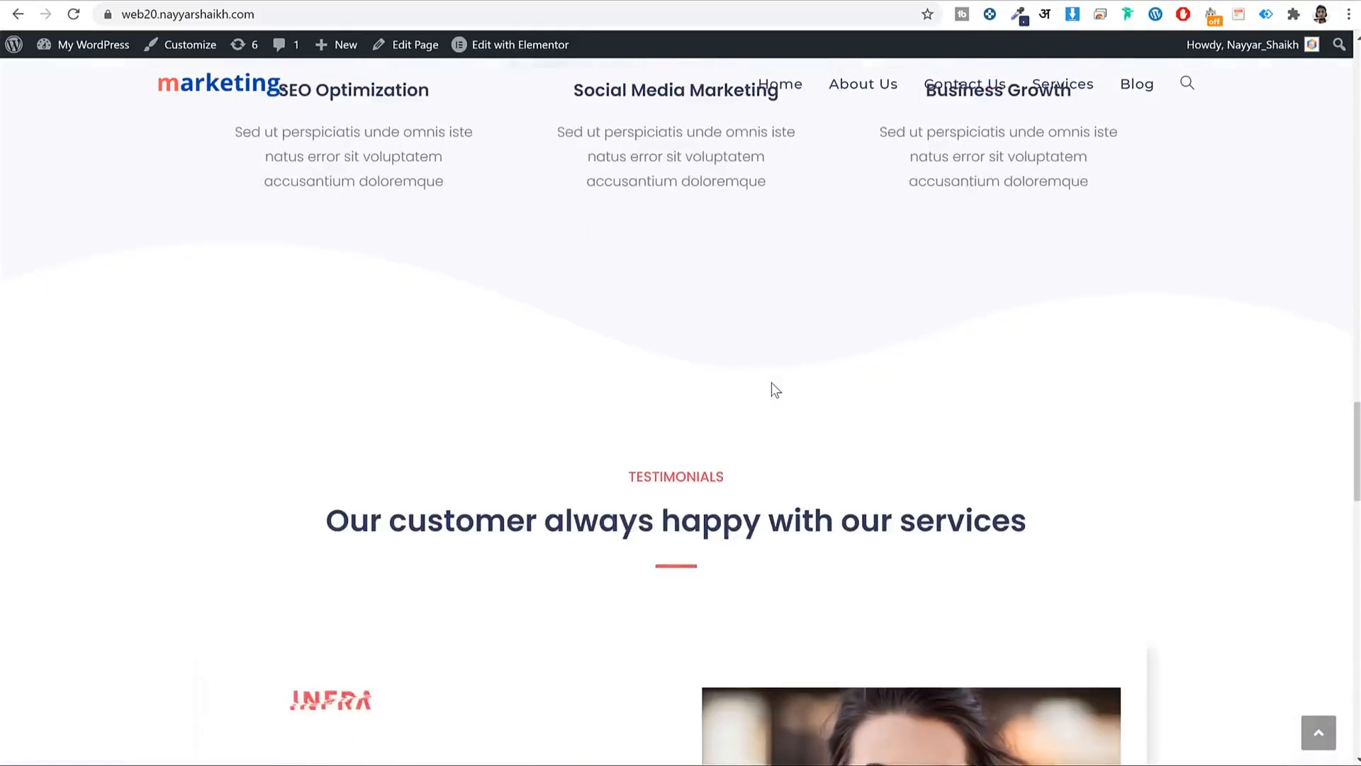
scroll(771, 389, down, 15)
scroll(821, 459, up, 20)
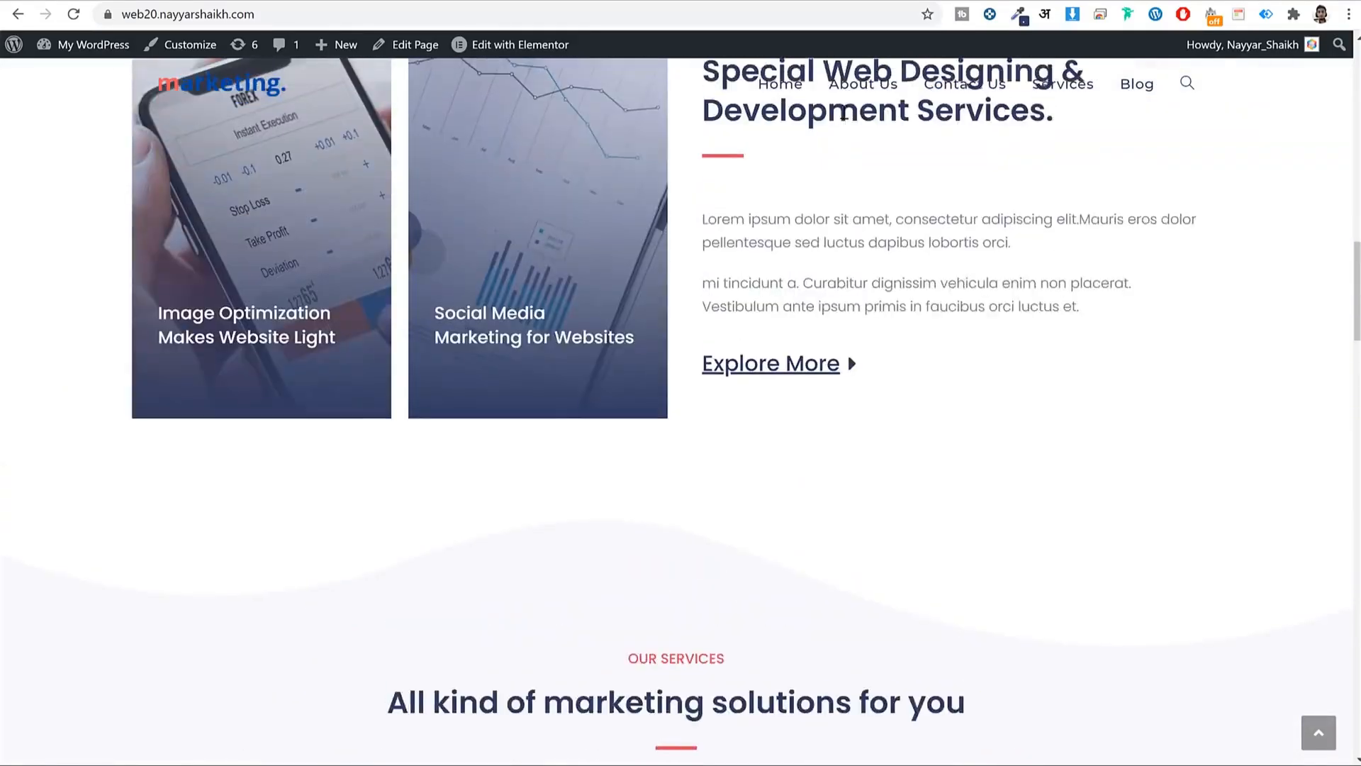
scroll(843, 112, up, 7)
- Open the About Us page and look through its introduction, statistics and team sections
click(853, 89)
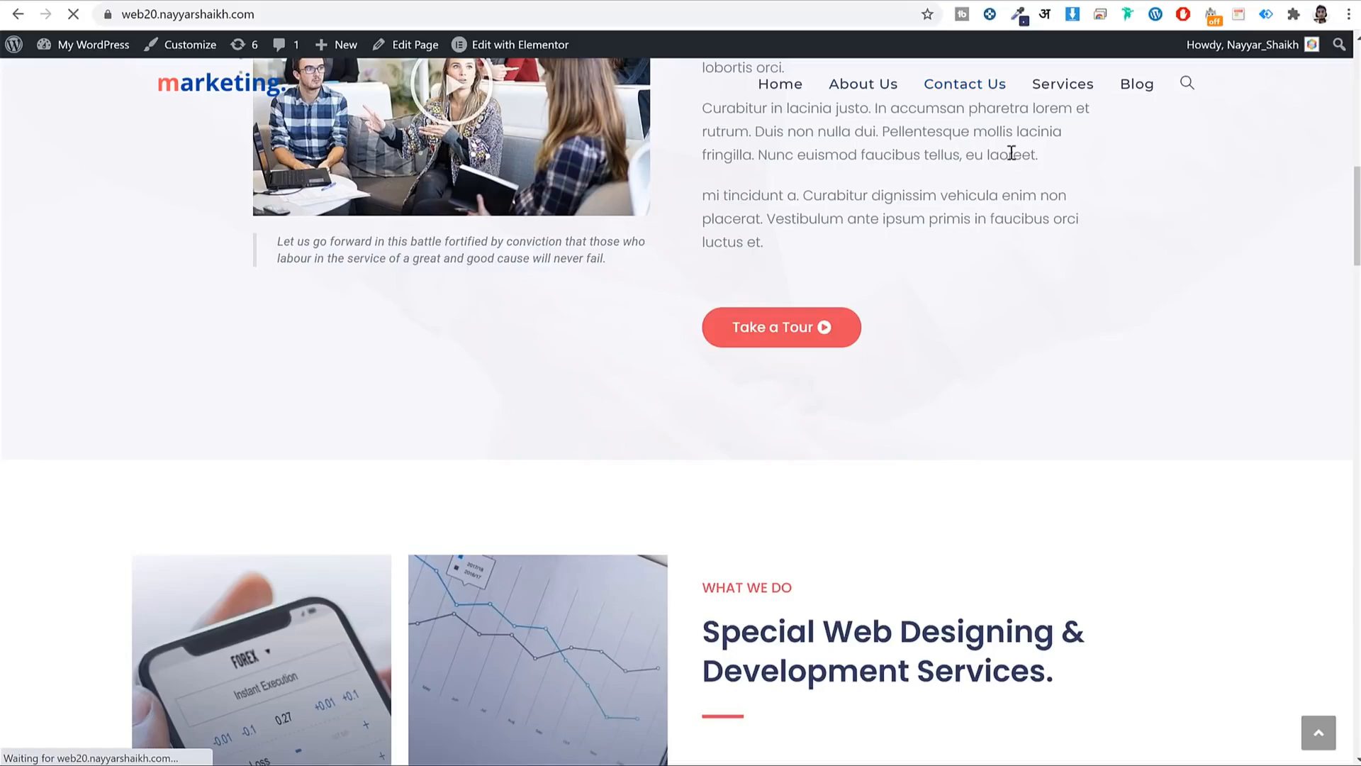
scroll(1139, 318, down, 8)
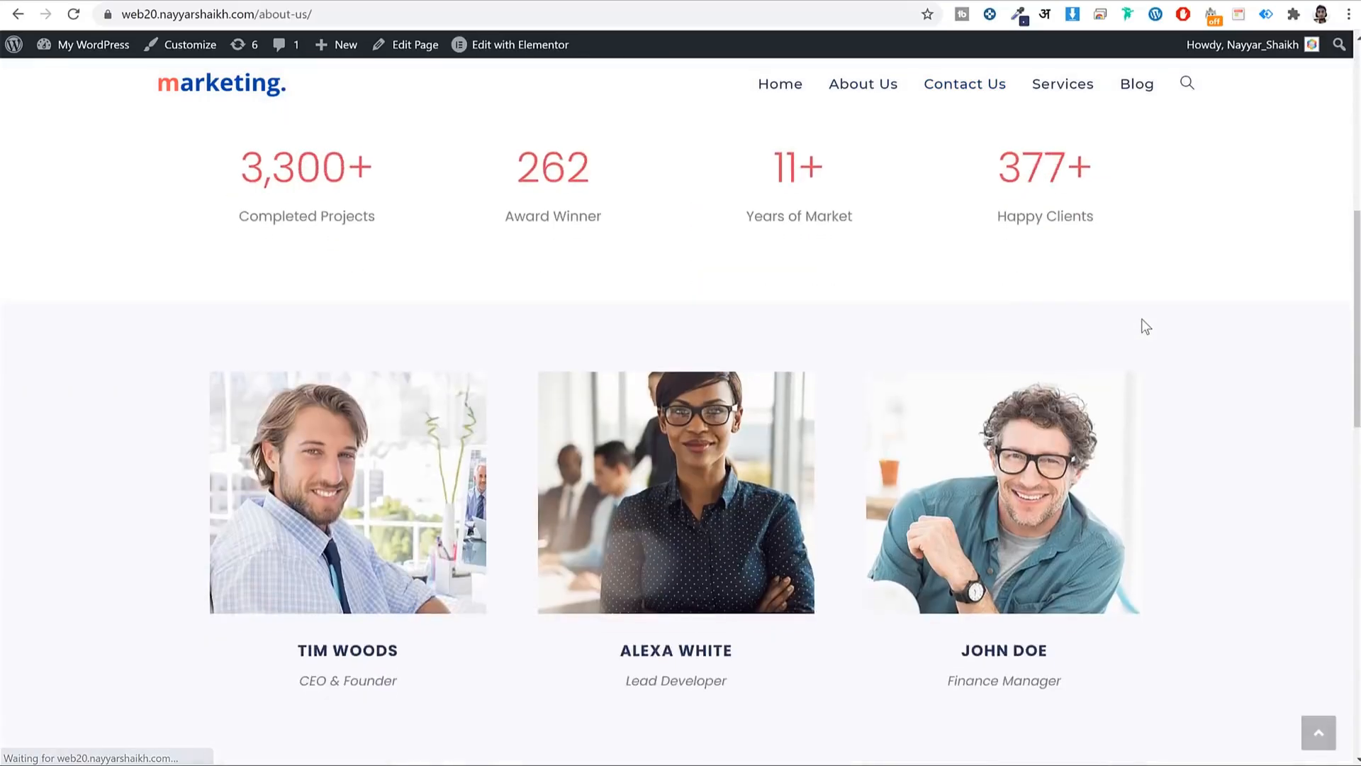
scroll(1142, 318, down, 15)
scroll(1159, 408, up, 20)
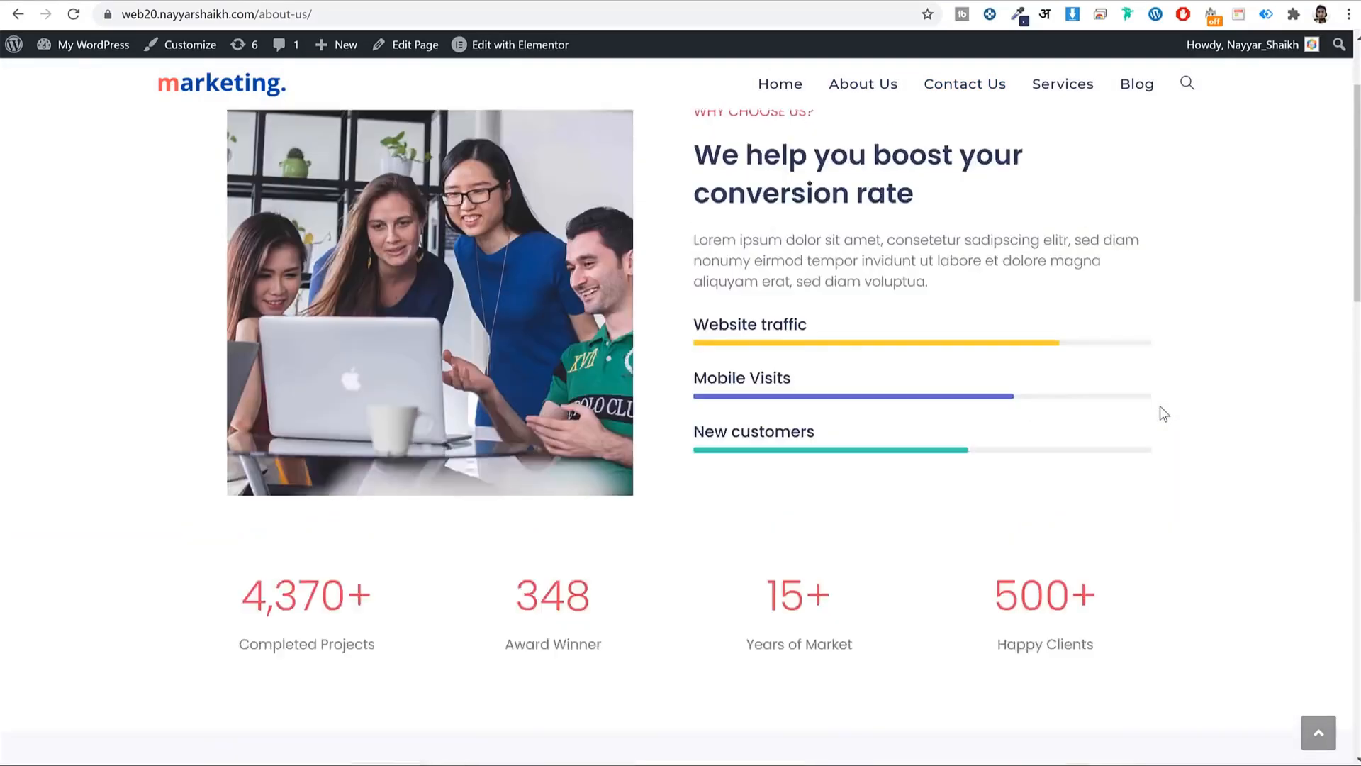
scroll(1161, 406, up, 2)
- Return to the homepage and examine its About Us, services, testimonials and blog sections again
click(269, 91)
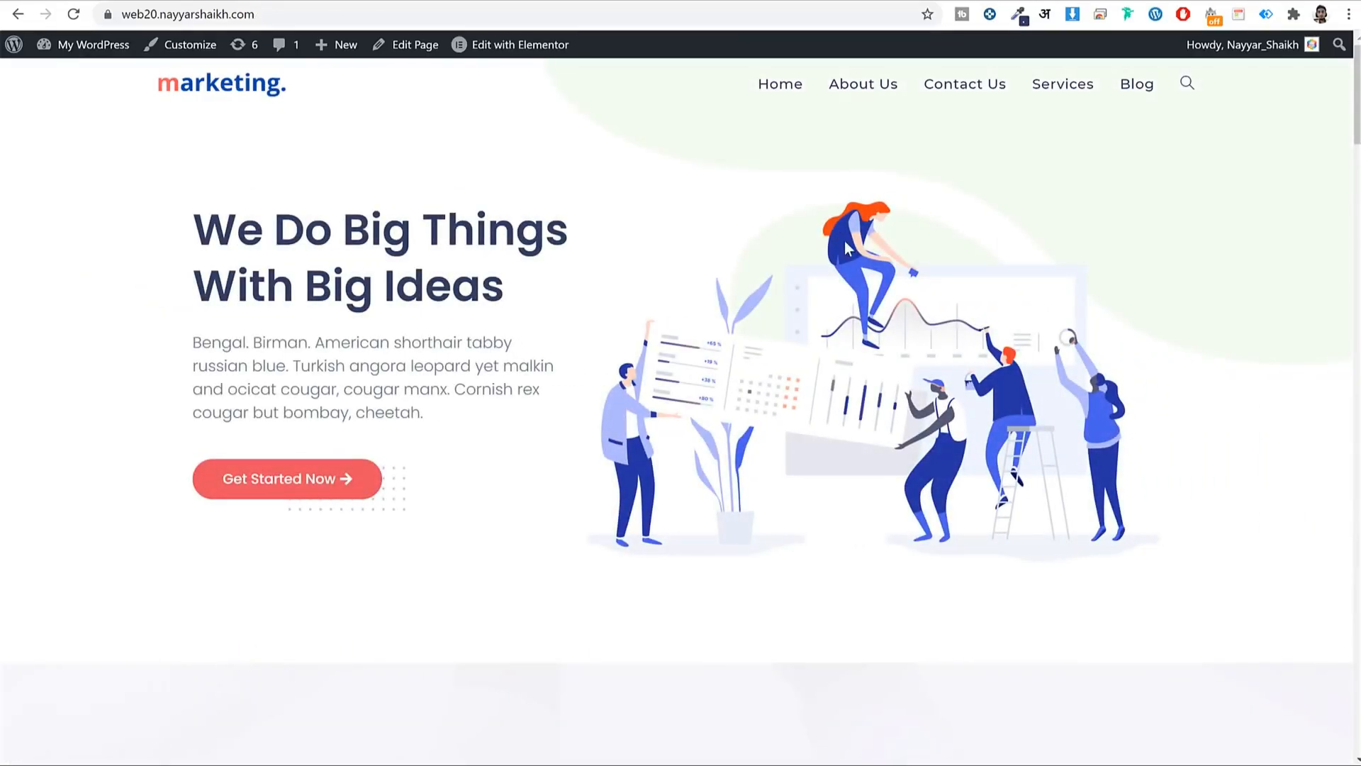
scroll(1012, 362, down, 10)
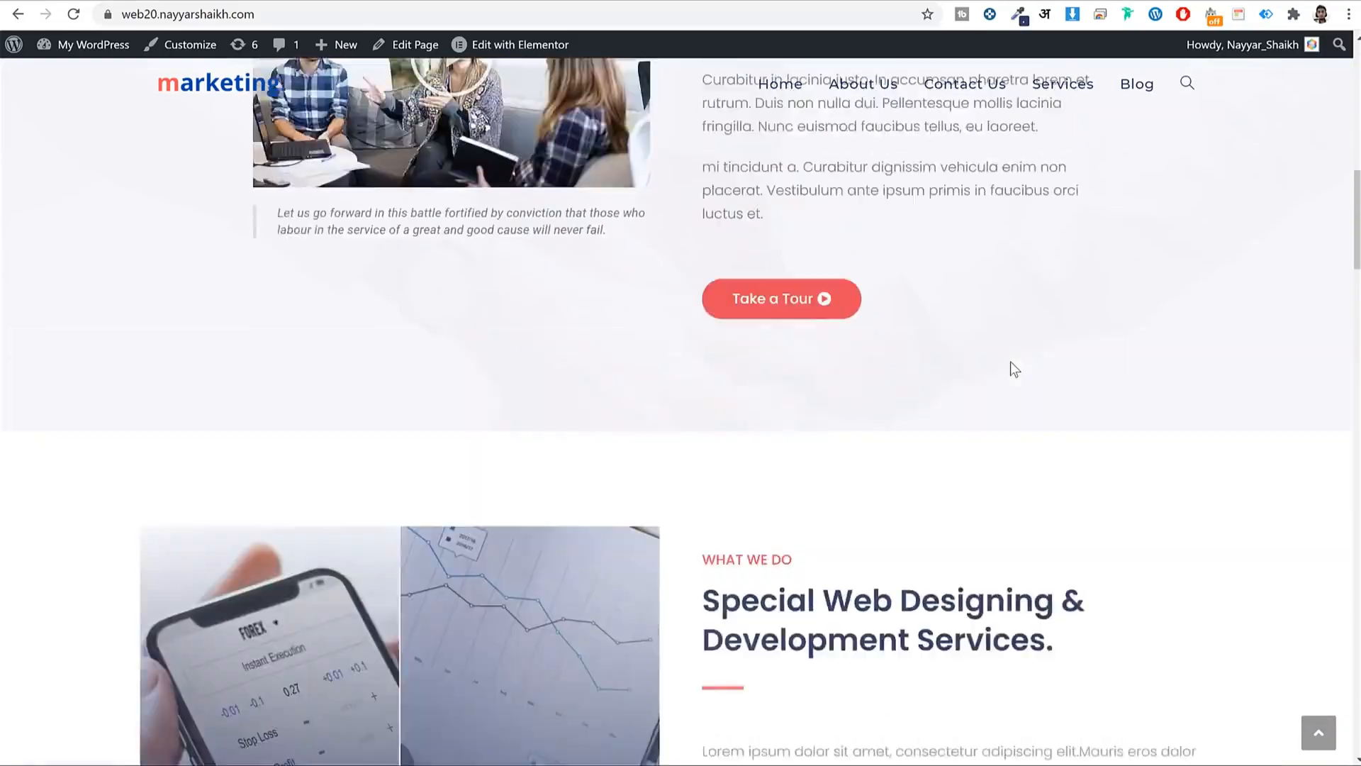
scroll(1012, 365, up, 10)
scroll(610, 397, down, 2)
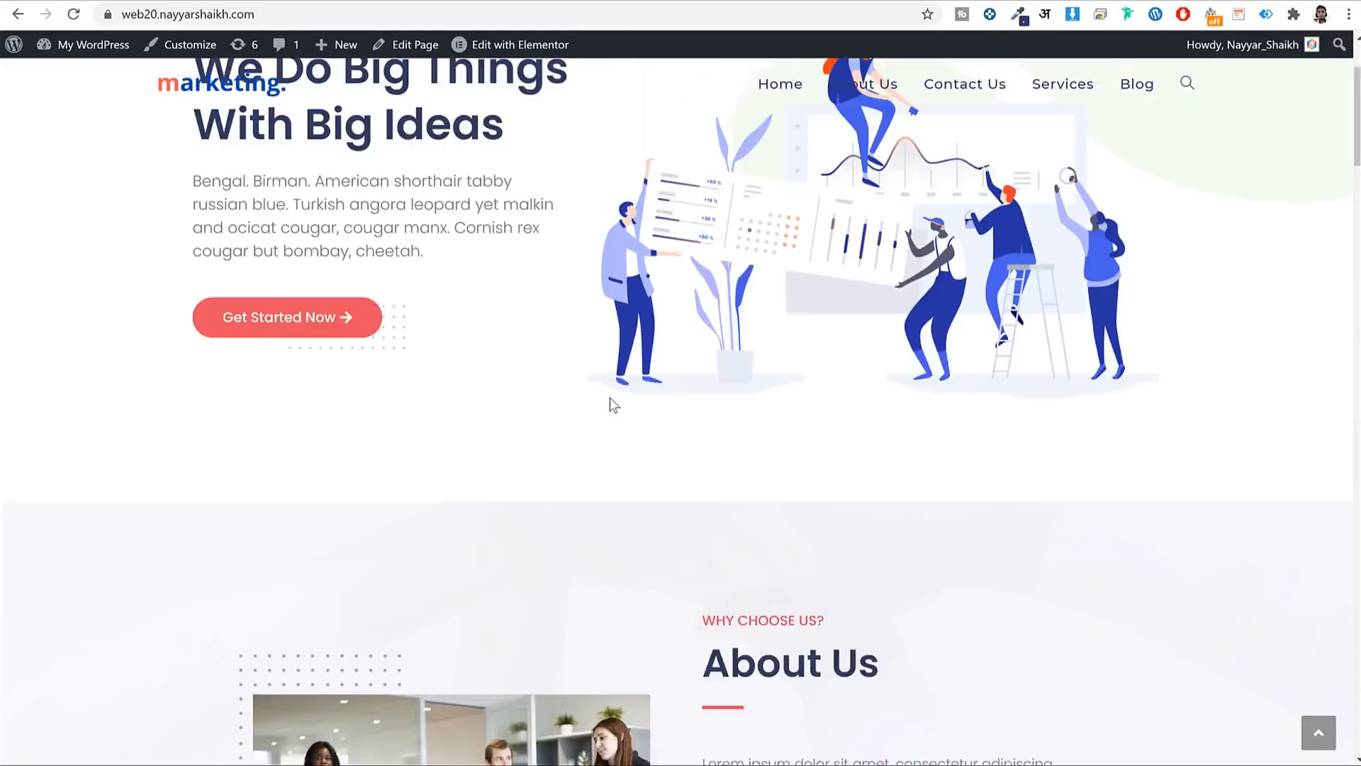
scroll(610, 397, up, 2)
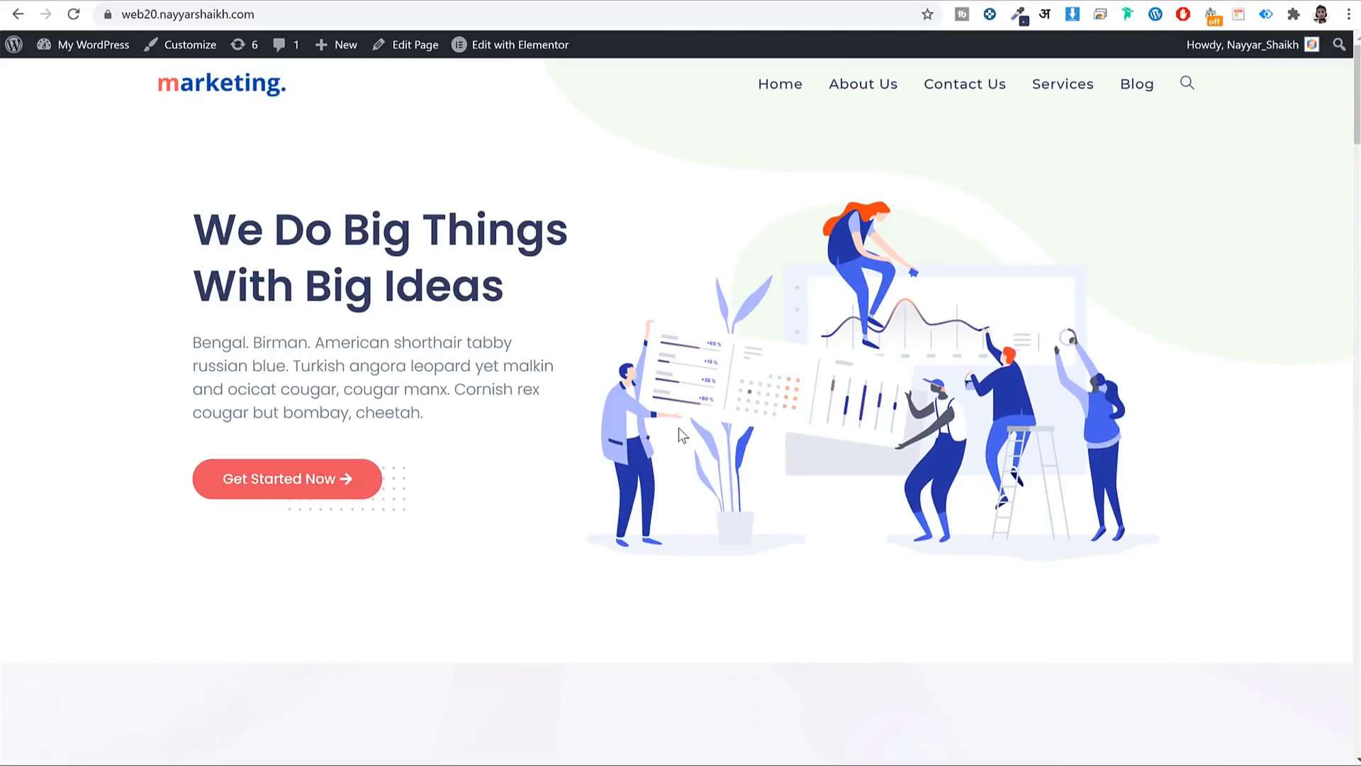
scroll(748, 560, down, 15)
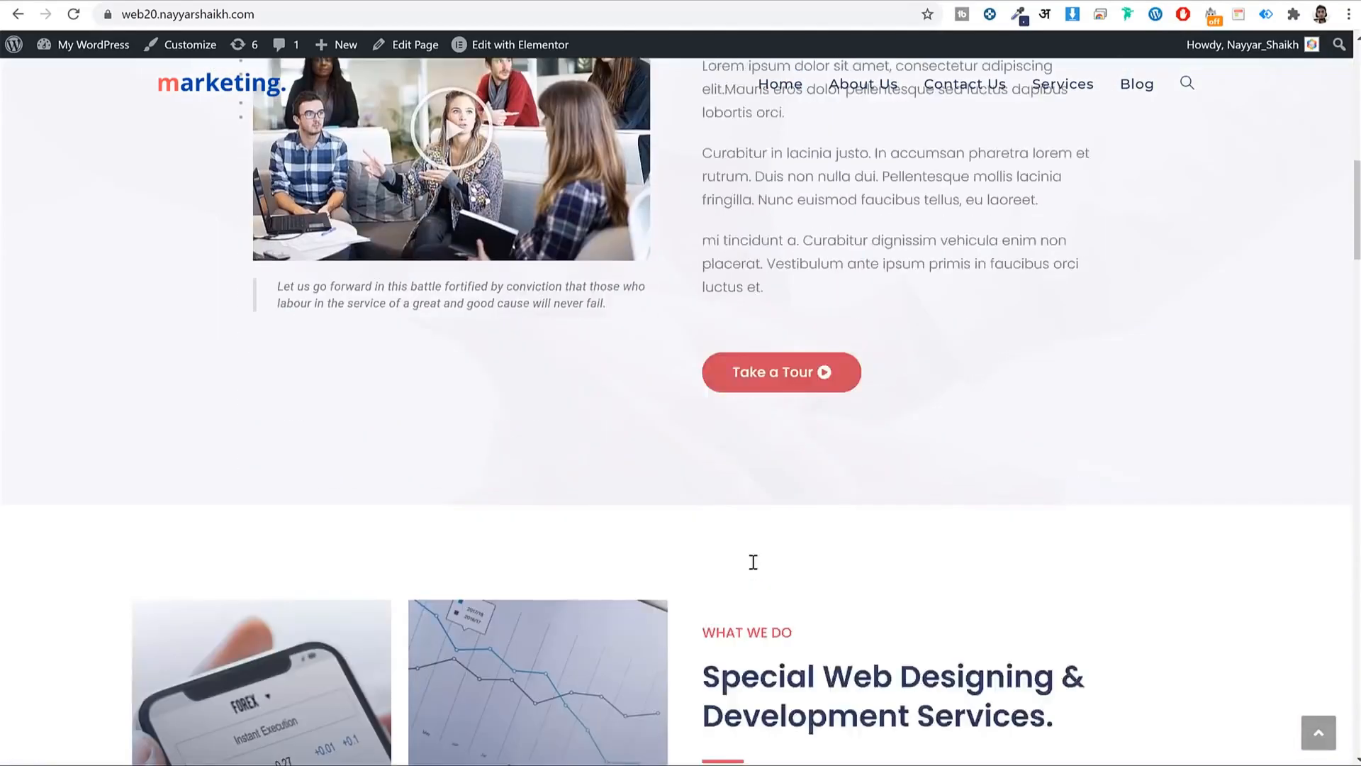
scroll(752, 563, down, 8)
scroll(752, 564, up, 18)
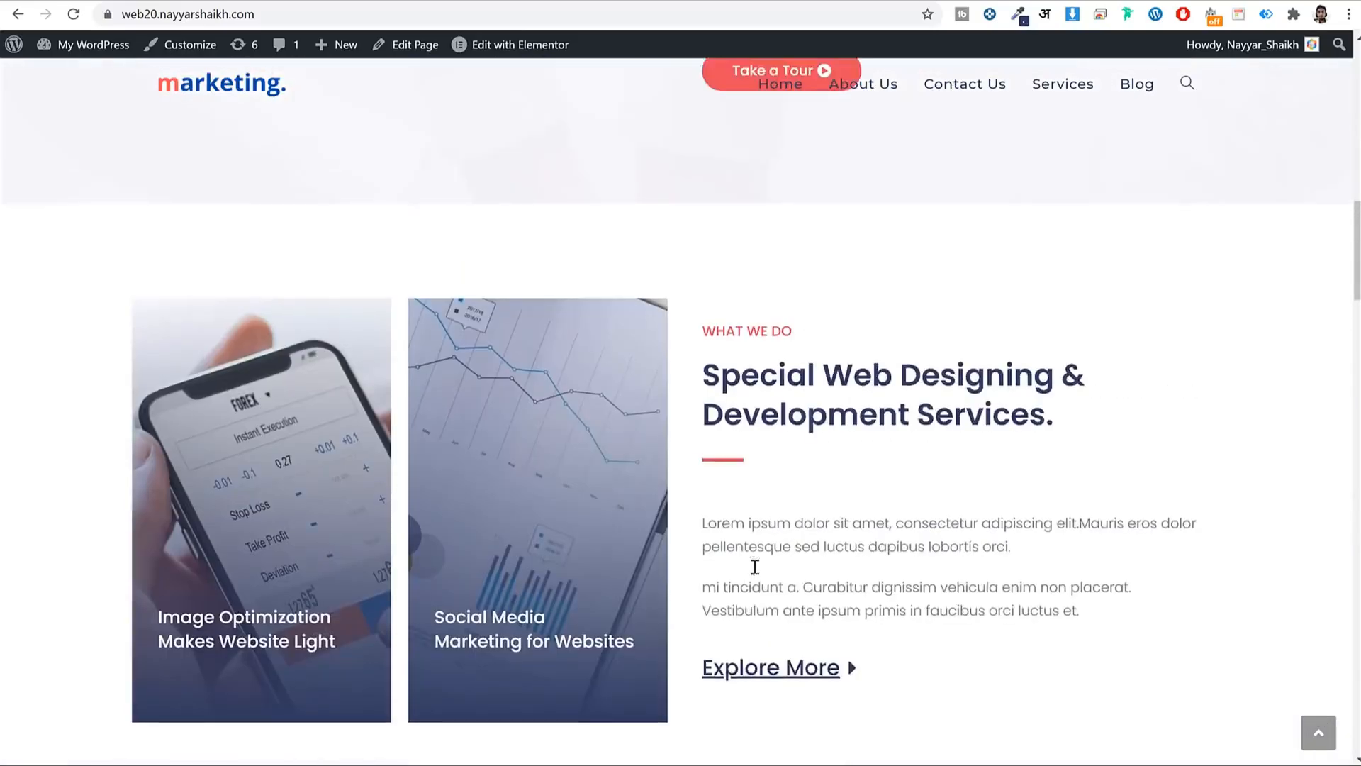
scroll(753, 565, up, 5)
scroll(851, 563, down, 16)
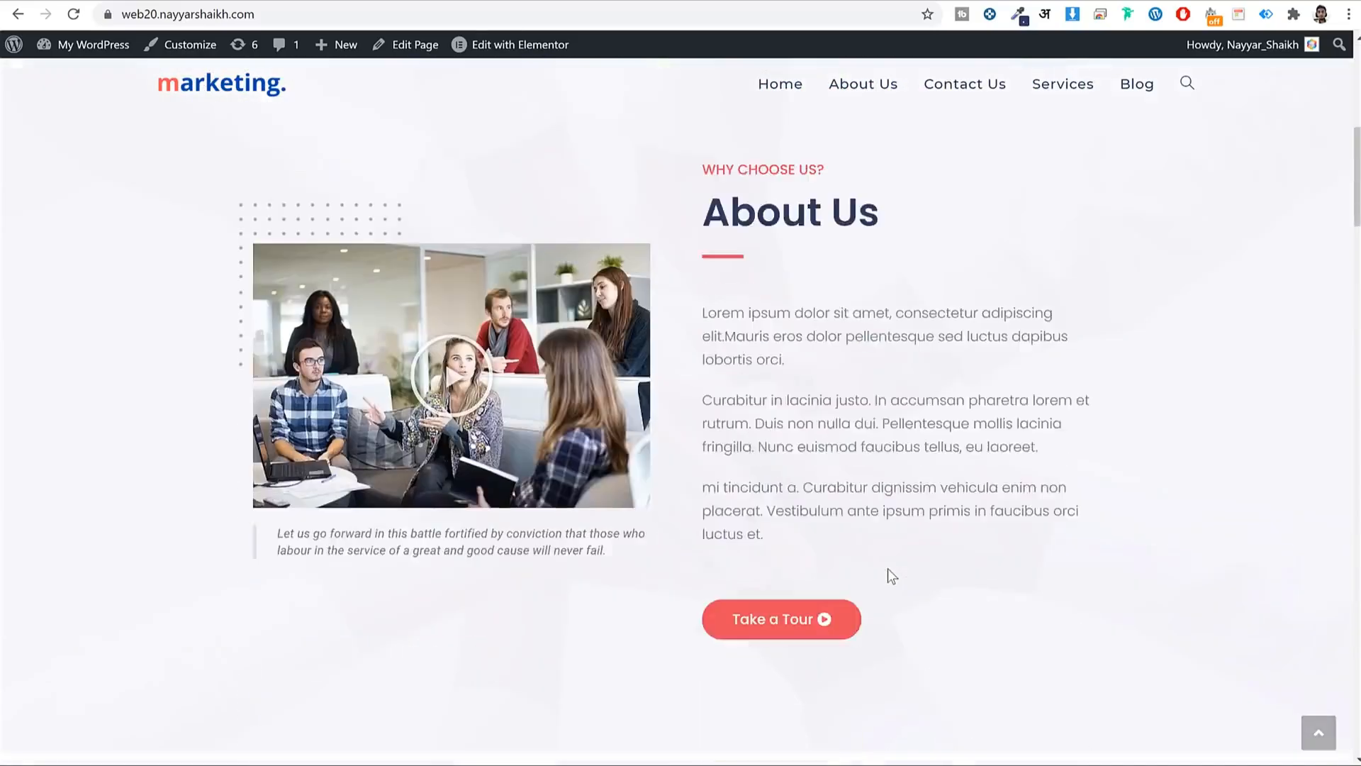
scroll(887, 568, down, 3)
scroll(883, 564, up, 18)
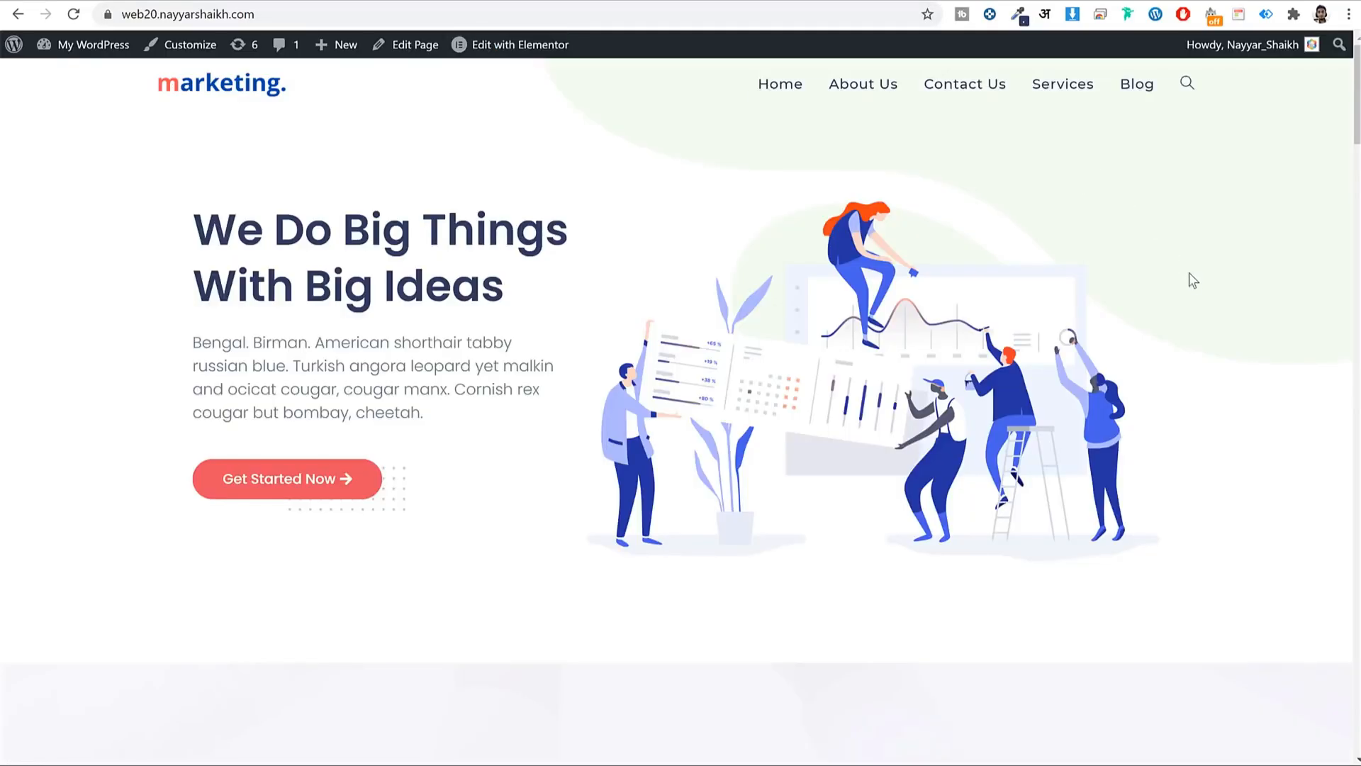
scroll(1195, 281, down, 20)
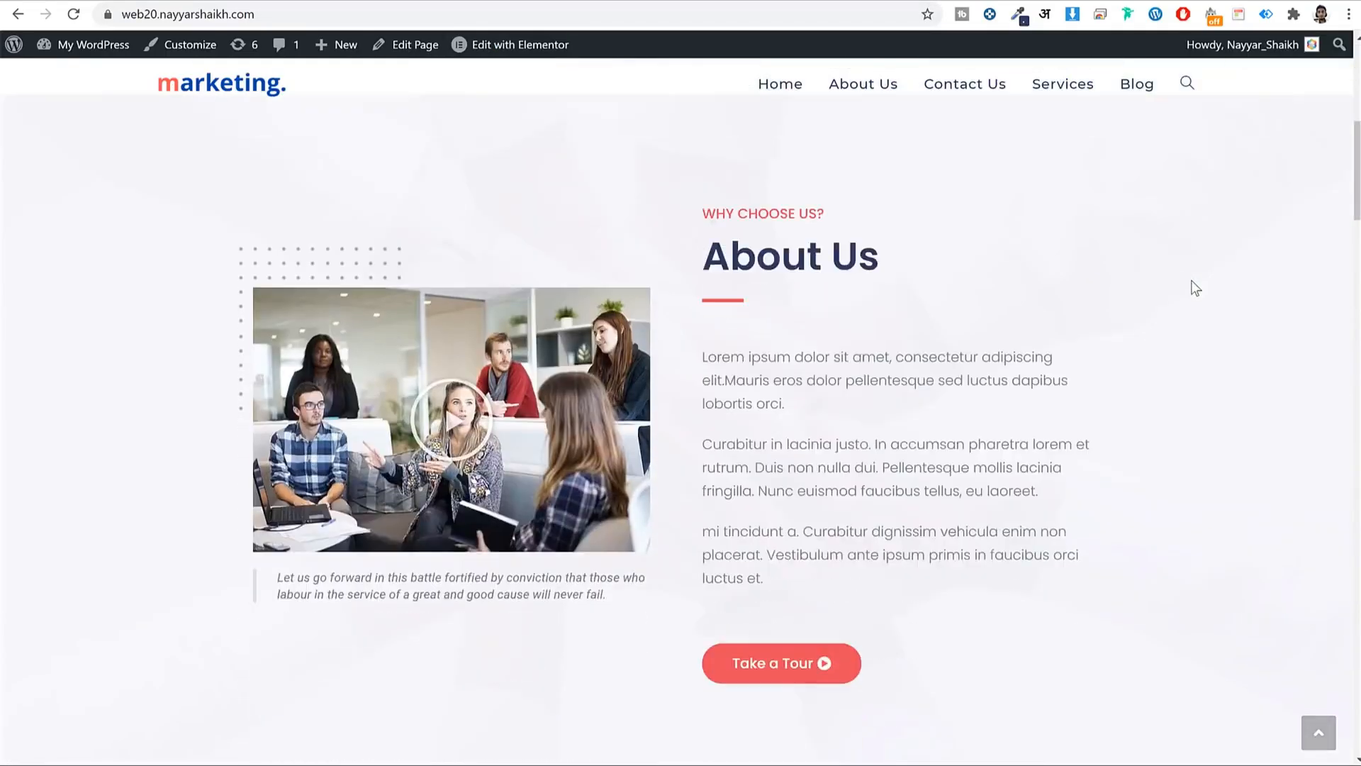
scroll(1194, 296, down, 10)
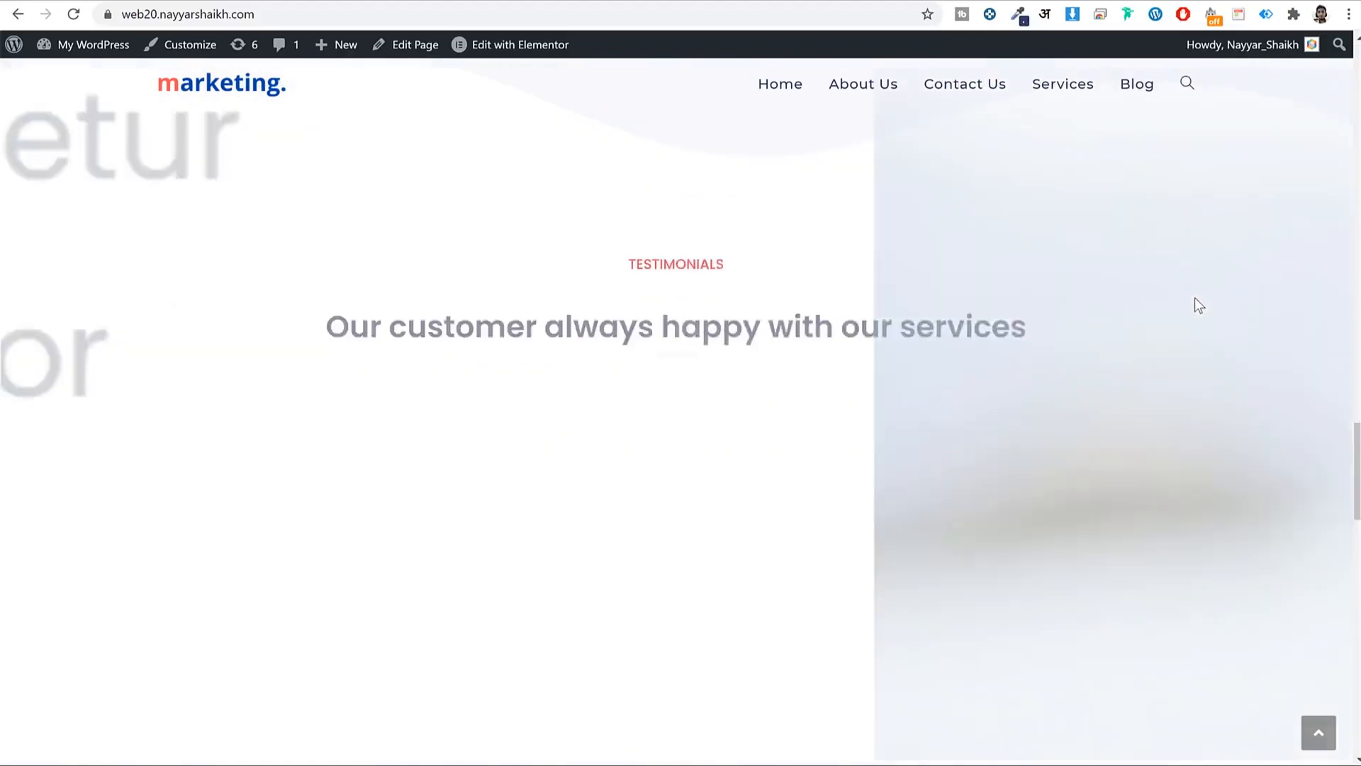
scroll(1220, 316, down, 16)
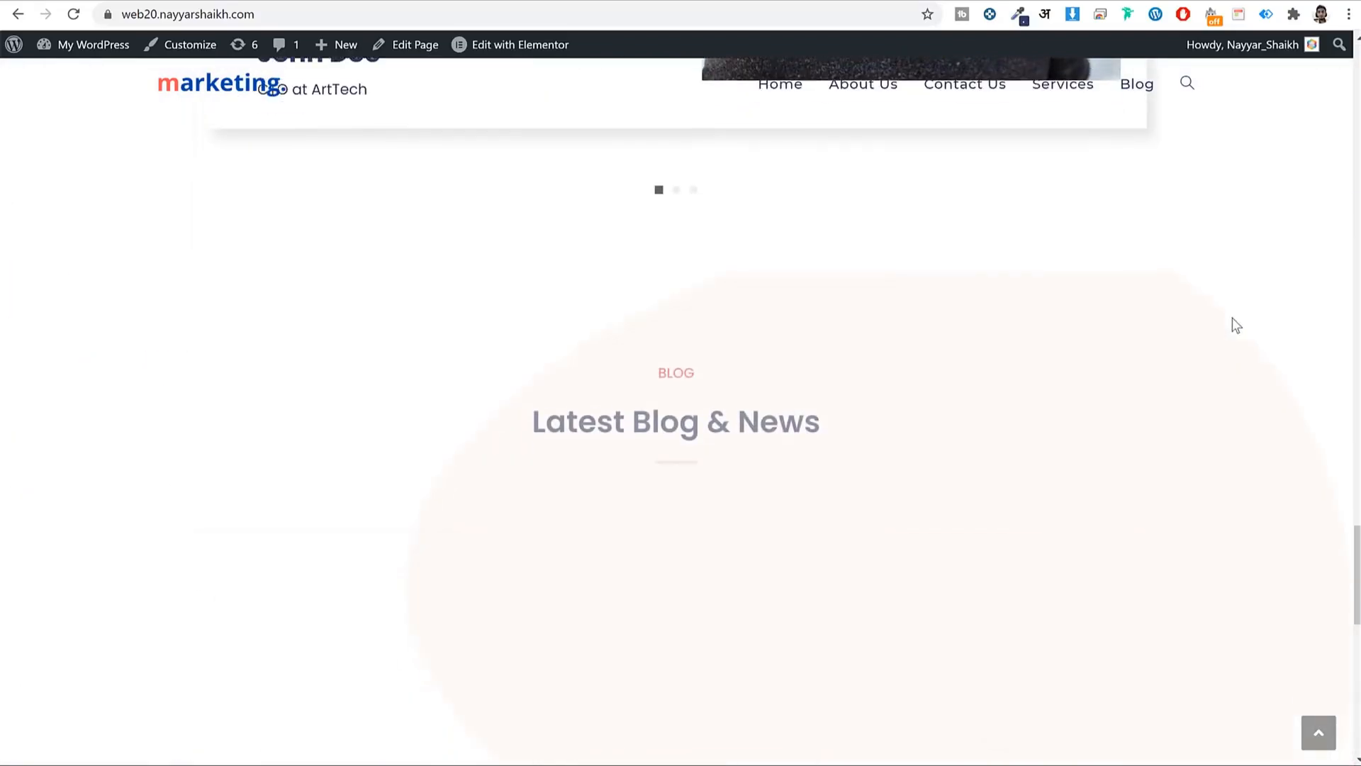
scroll(1237, 325, up, 9)
scroll(1238, 326, up, 20)
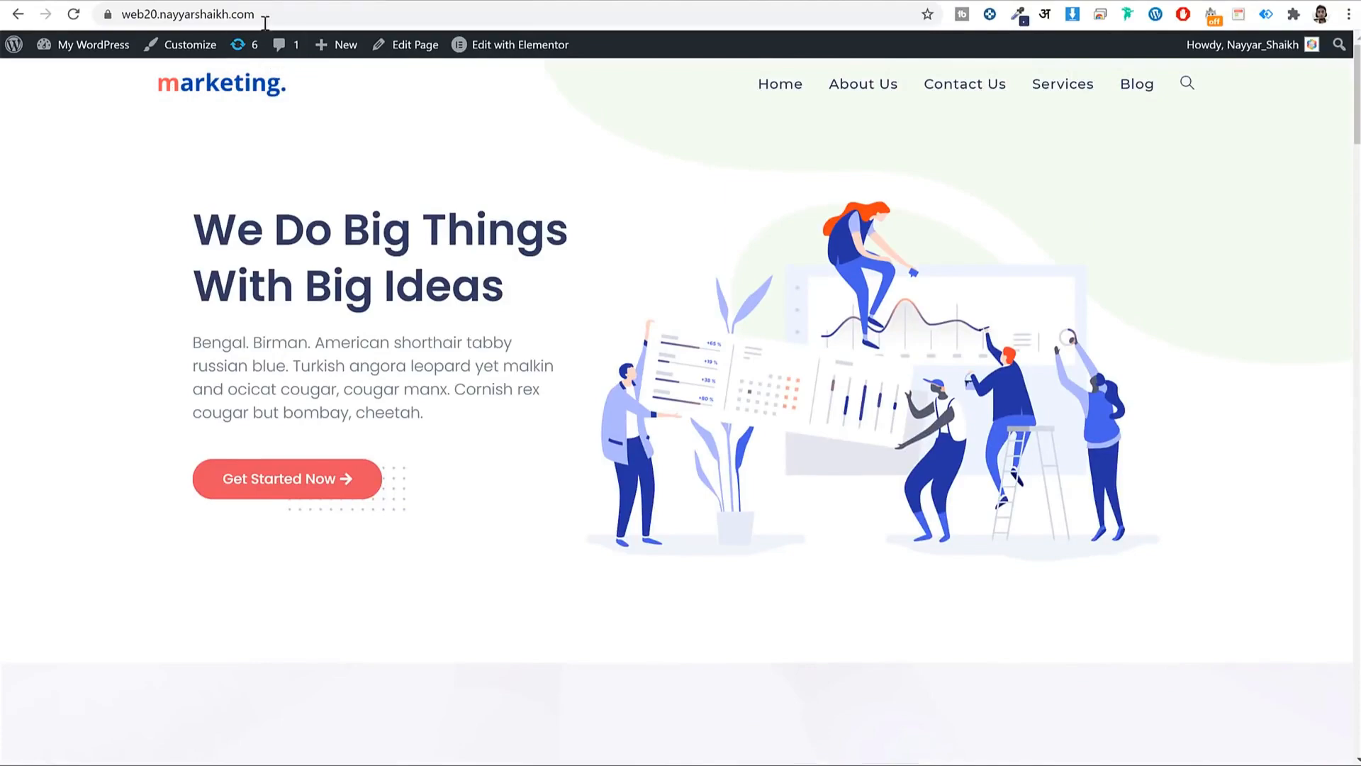
- Copy the homepage address and load the site in a new incognito window
click(272, 16)
key(ctrl+c)
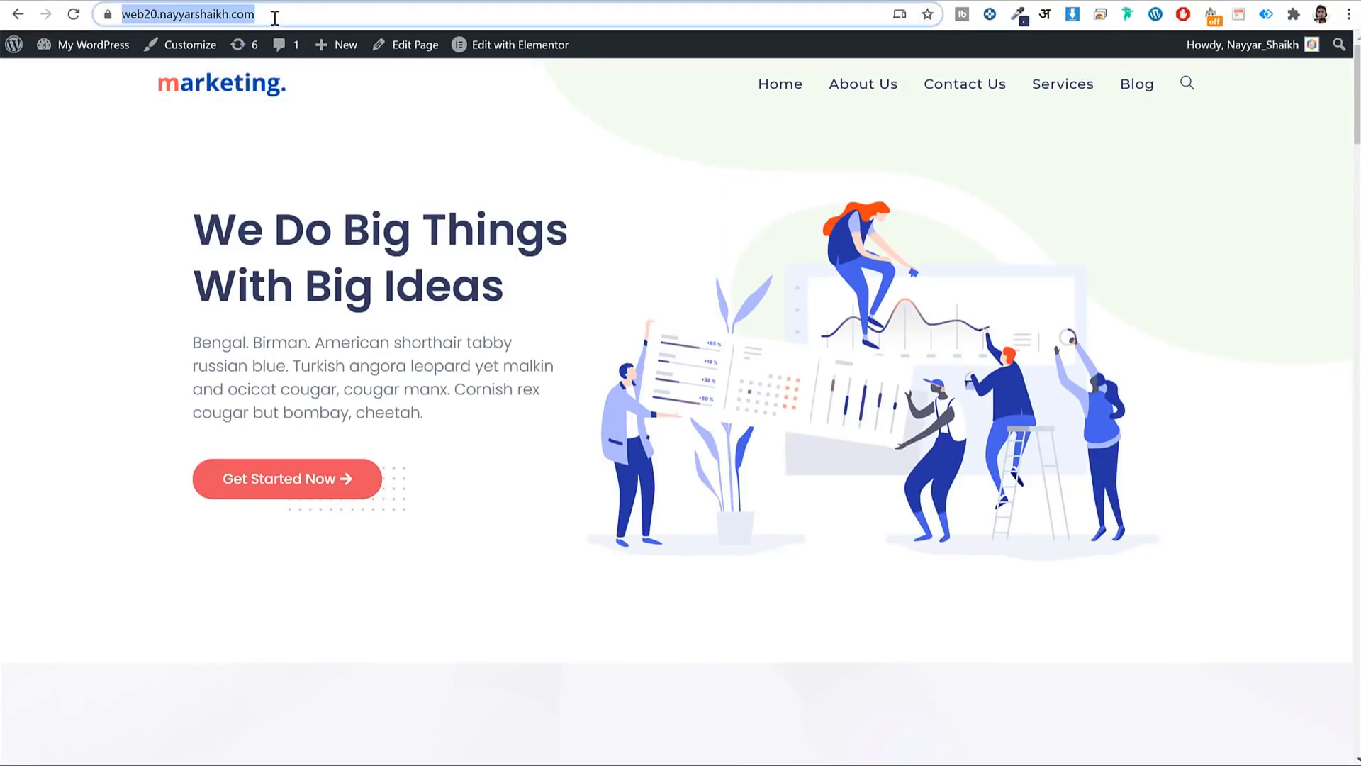
click(1348, 15)
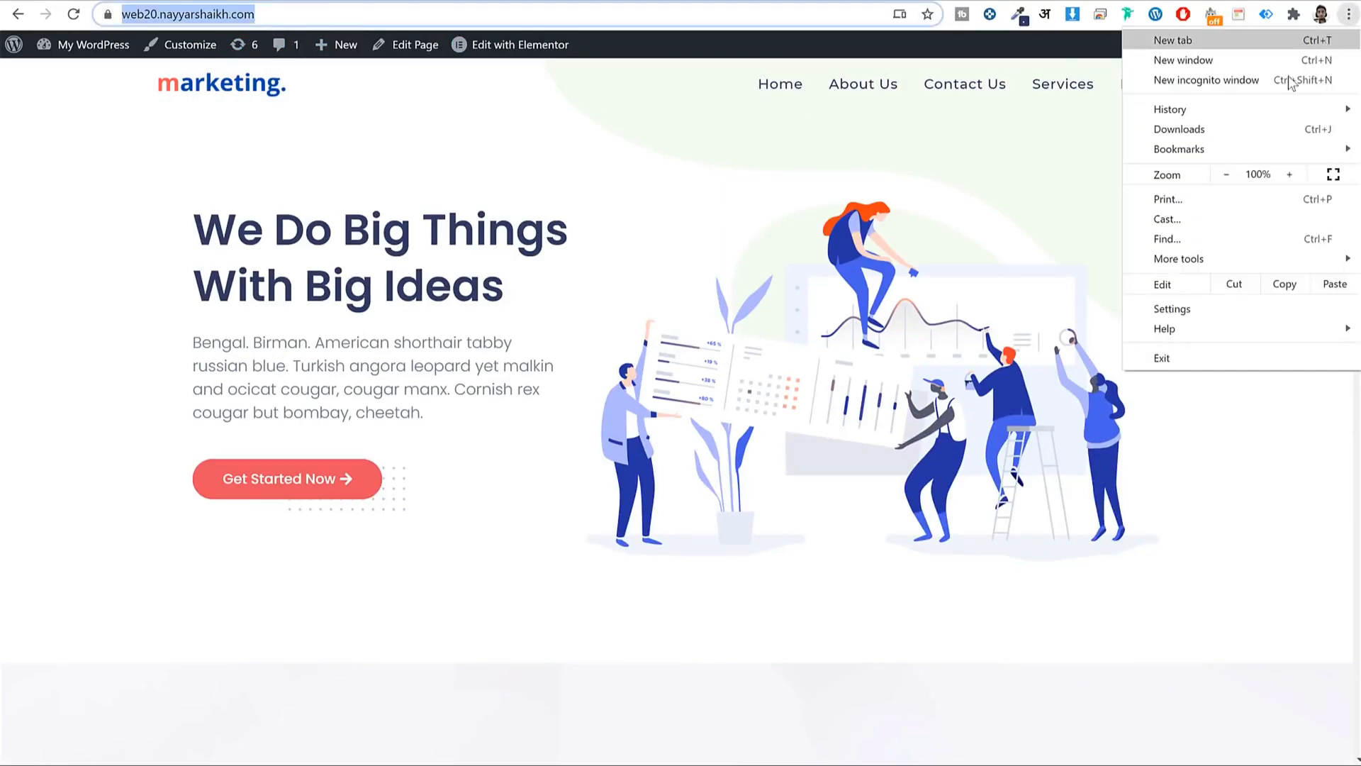
click(1289, 81)
key(ctrl+v)
key(Return)
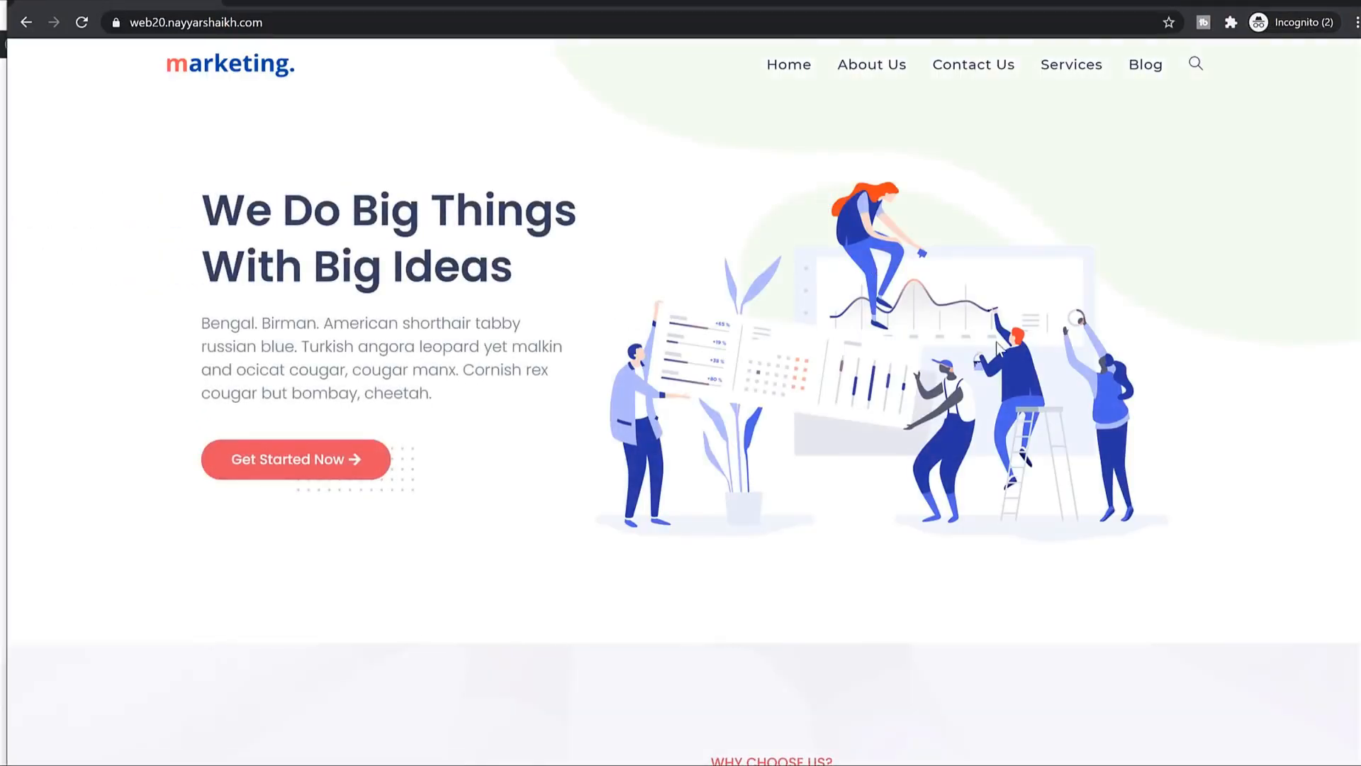
- Review the homepage sections in the incognito window and return to the top of the page
scroll(997, 345, down, 20)
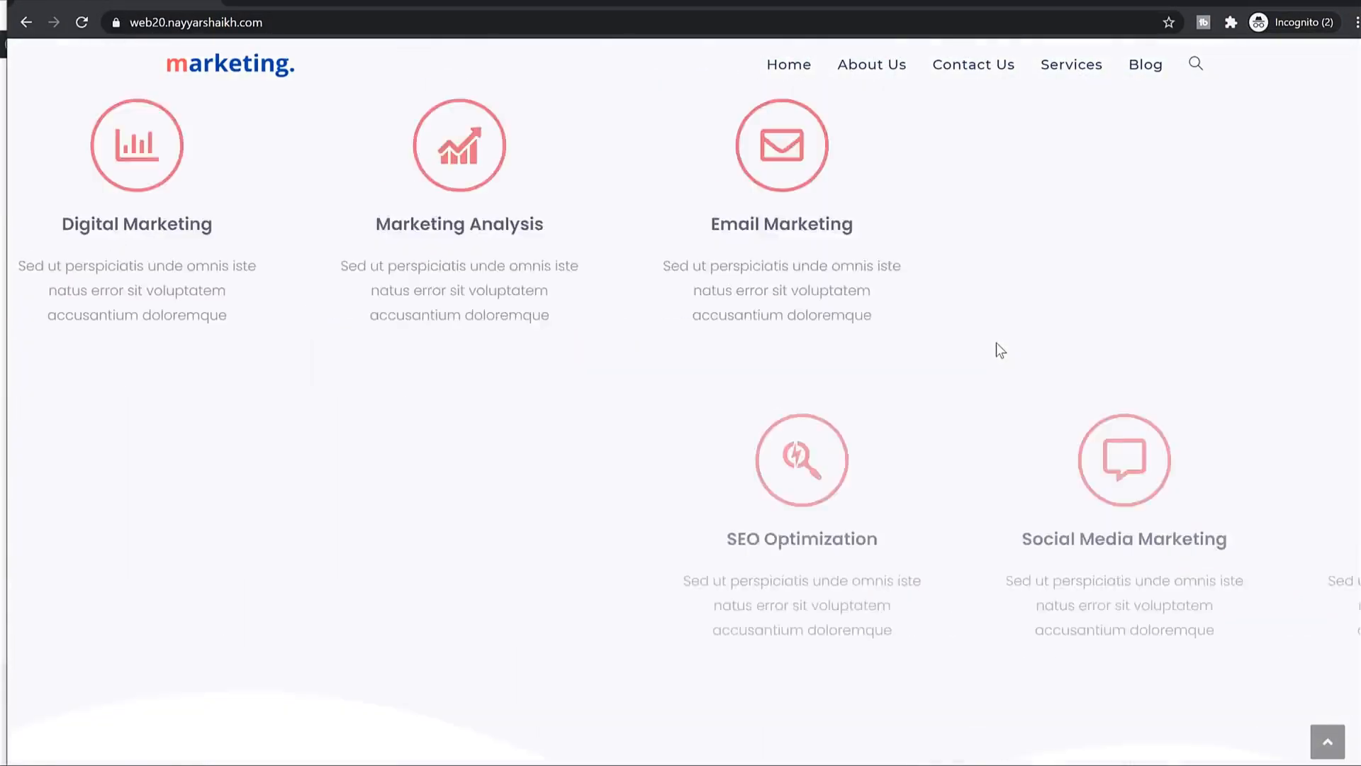
scroll(997, 345, down, 15)
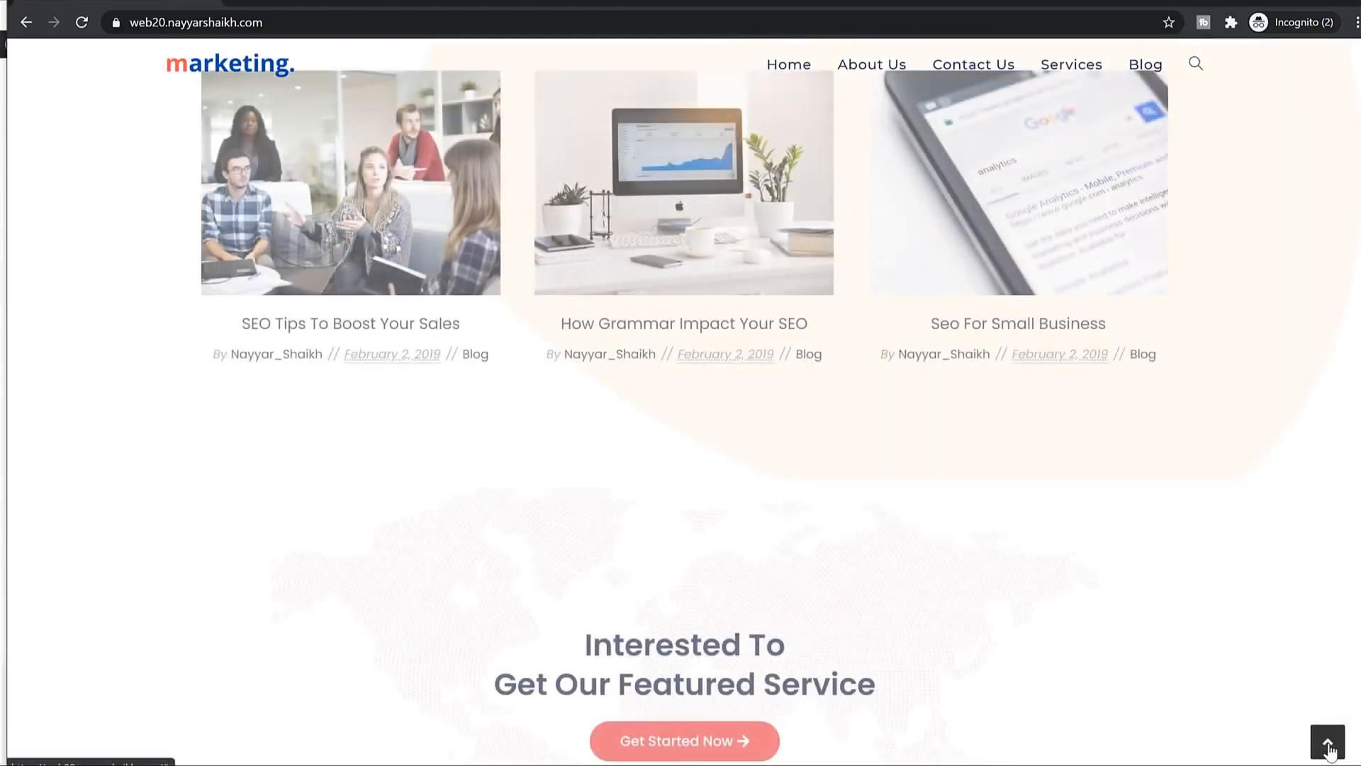
click(1328, 745)
- Open the About Us page in the incognito window and look through its team and testimonials sections
click(870, 65)
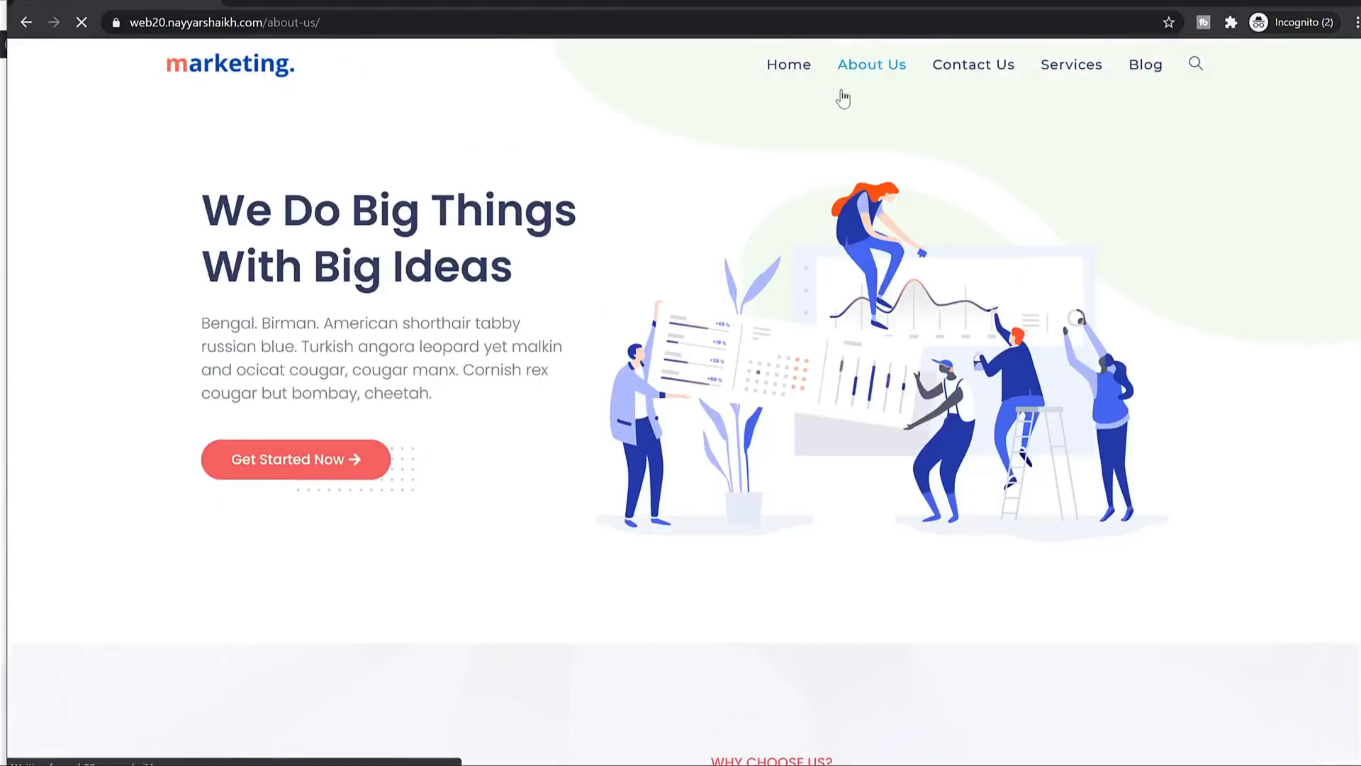
scroll(808, 92, down, 8)
scroll(1011, 313, down, 12)
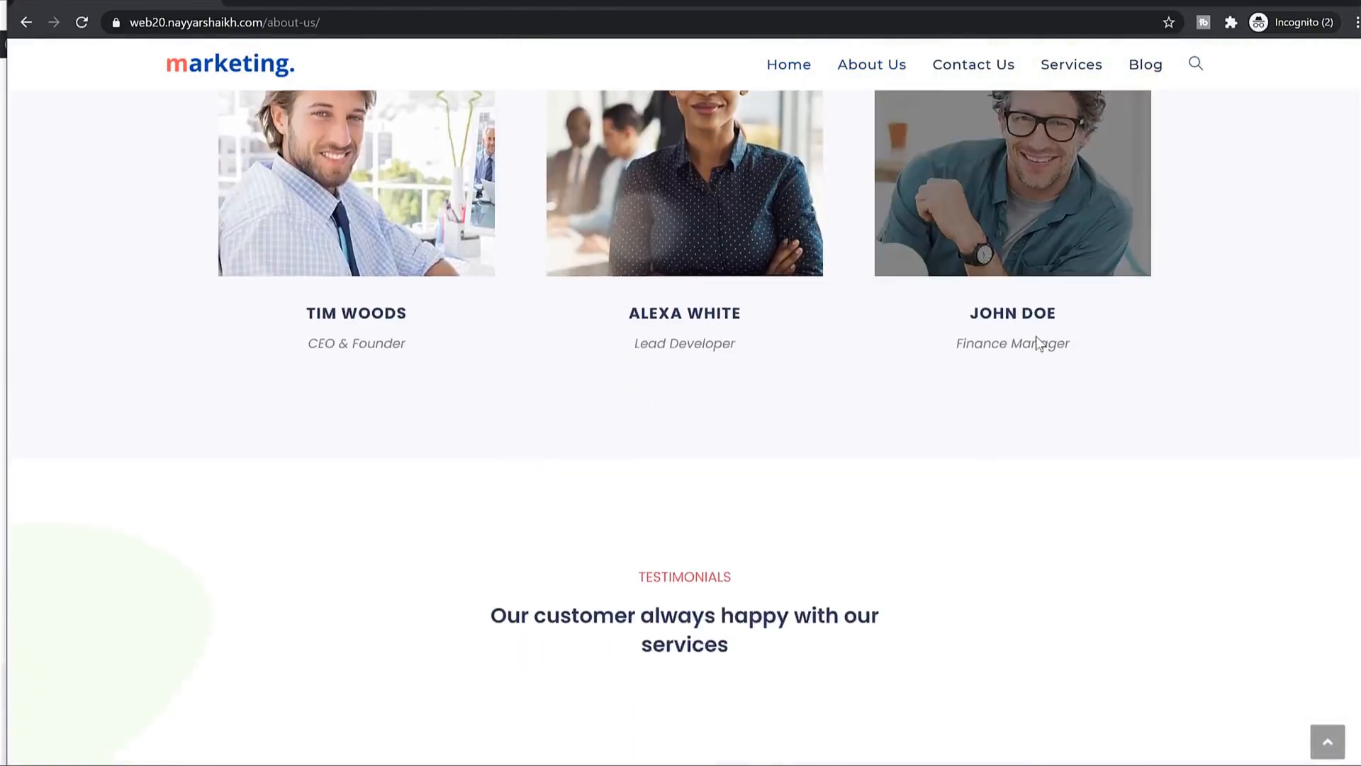
scroll(1036, 336, down, 8)
scroll(1036, 341, up, 20)
- Open the Services page, look through it down to the footer, and close the incognito window
click(1087, 71)
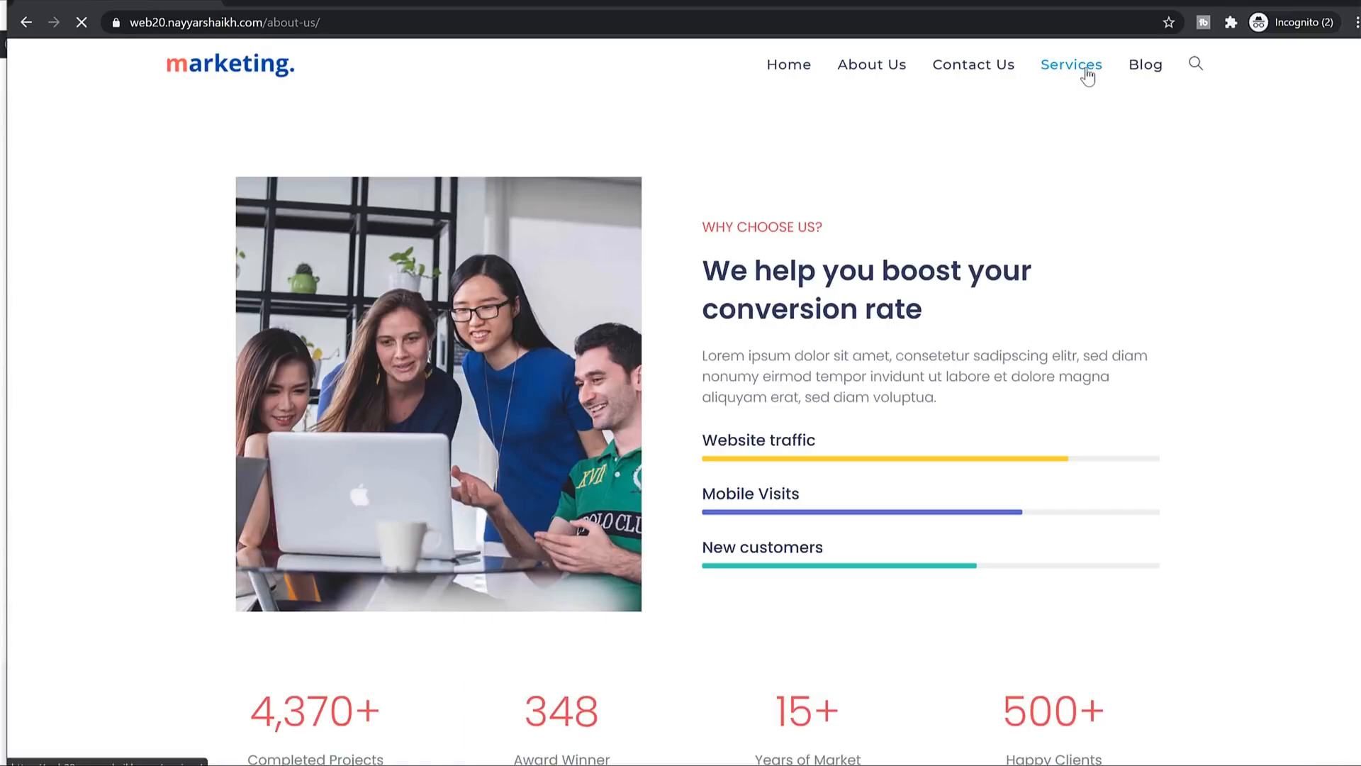
scroll(1168, 419, down, 15)
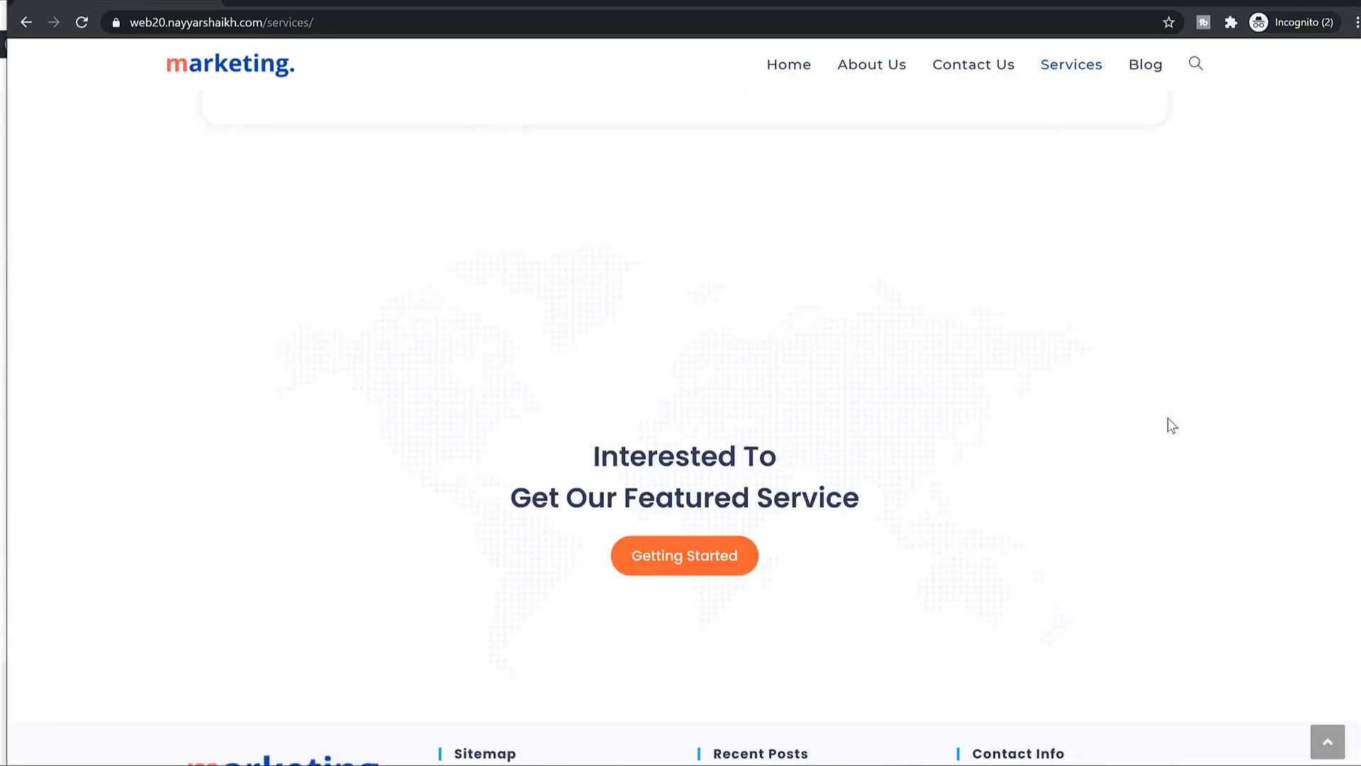
scroll(1169, 419, down, 4)
scroll(1168, 411, up, 15)
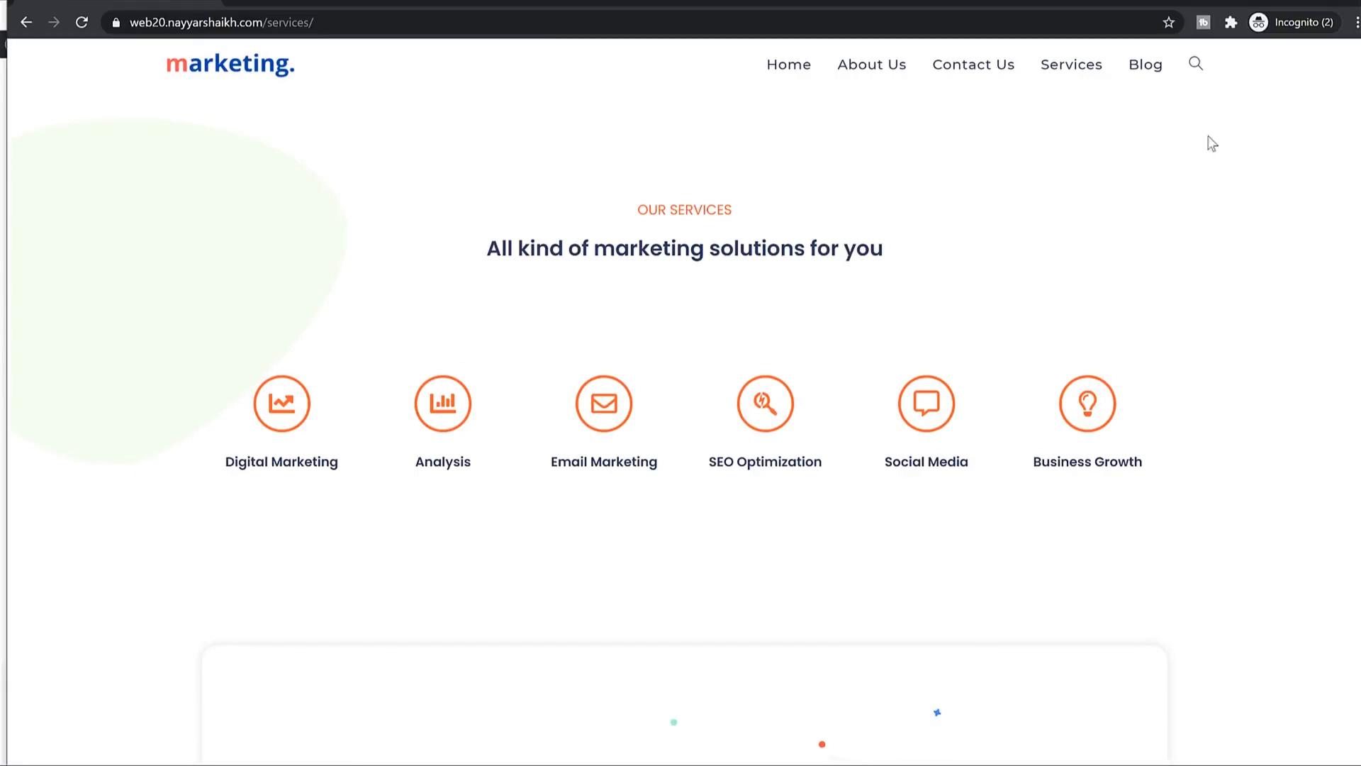
click(1345, 2)
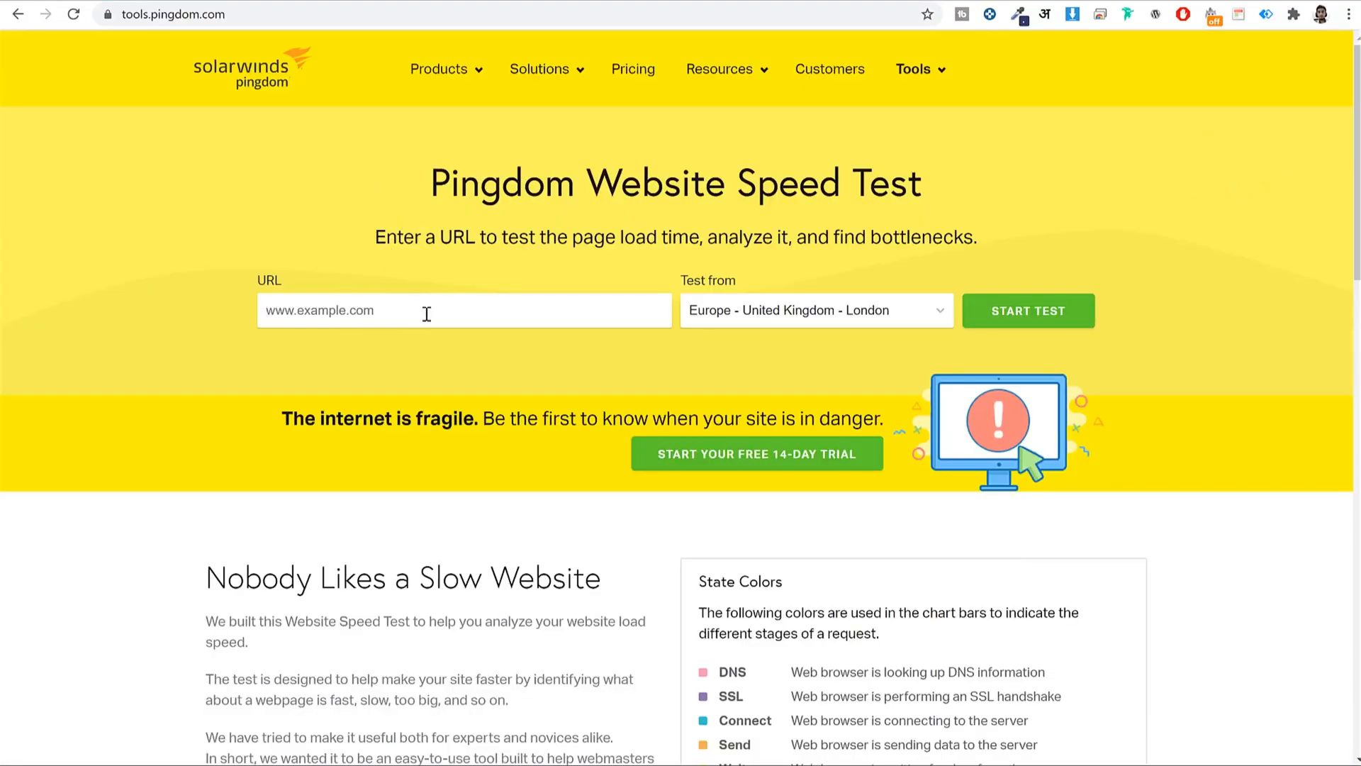
- Enter the copied homepage address in the Pingdom speed test and run it from Asia - Japan - Tokyo
click(267, 15)
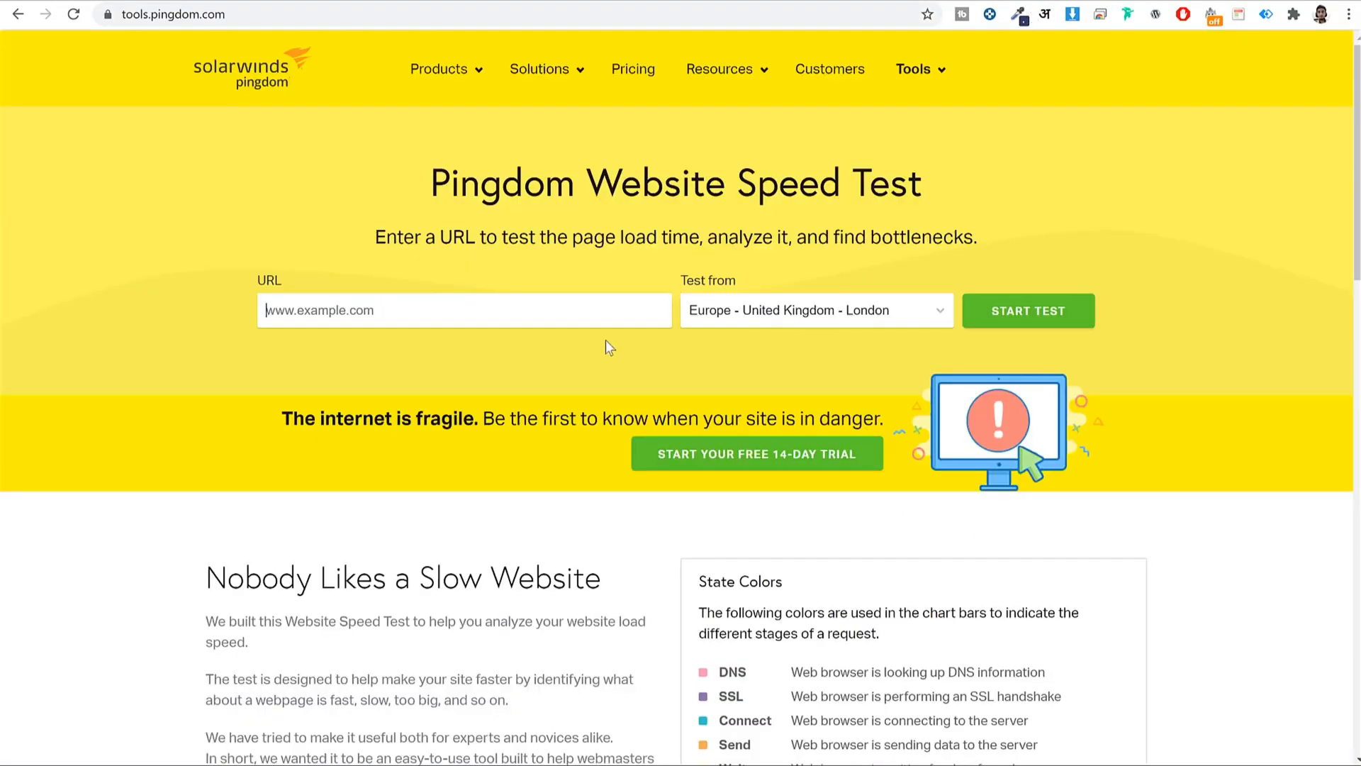
key(ctrl+v)
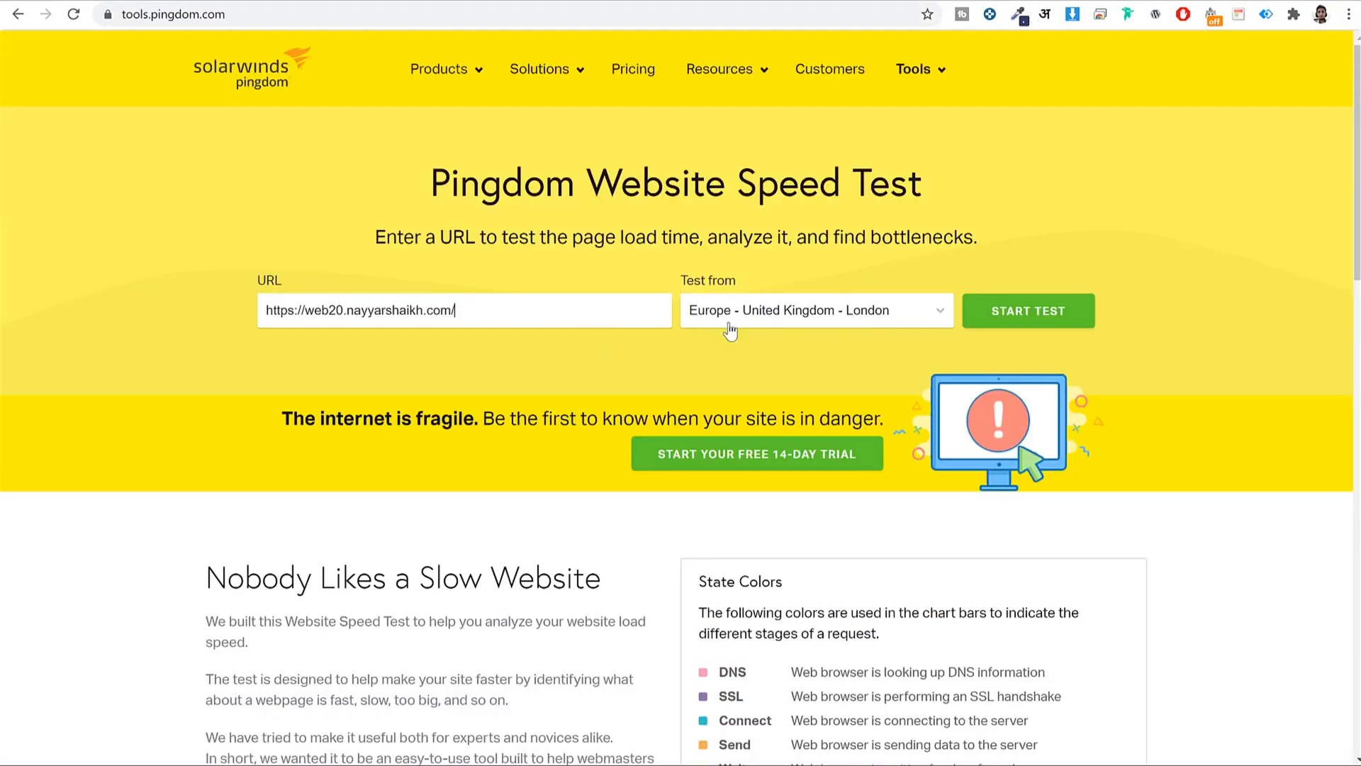
click(773, 323)
key(Down)
key(Down)
key(Up)
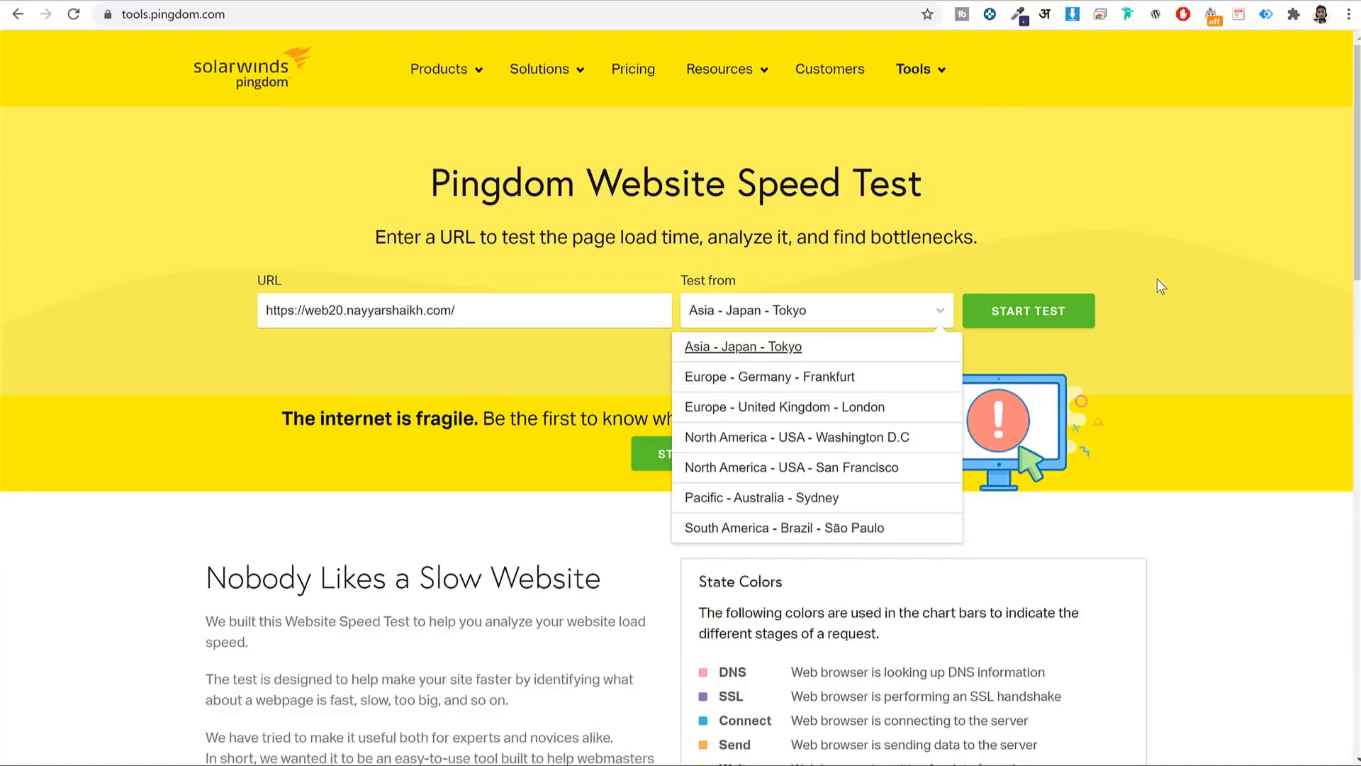
click(1022, 317)
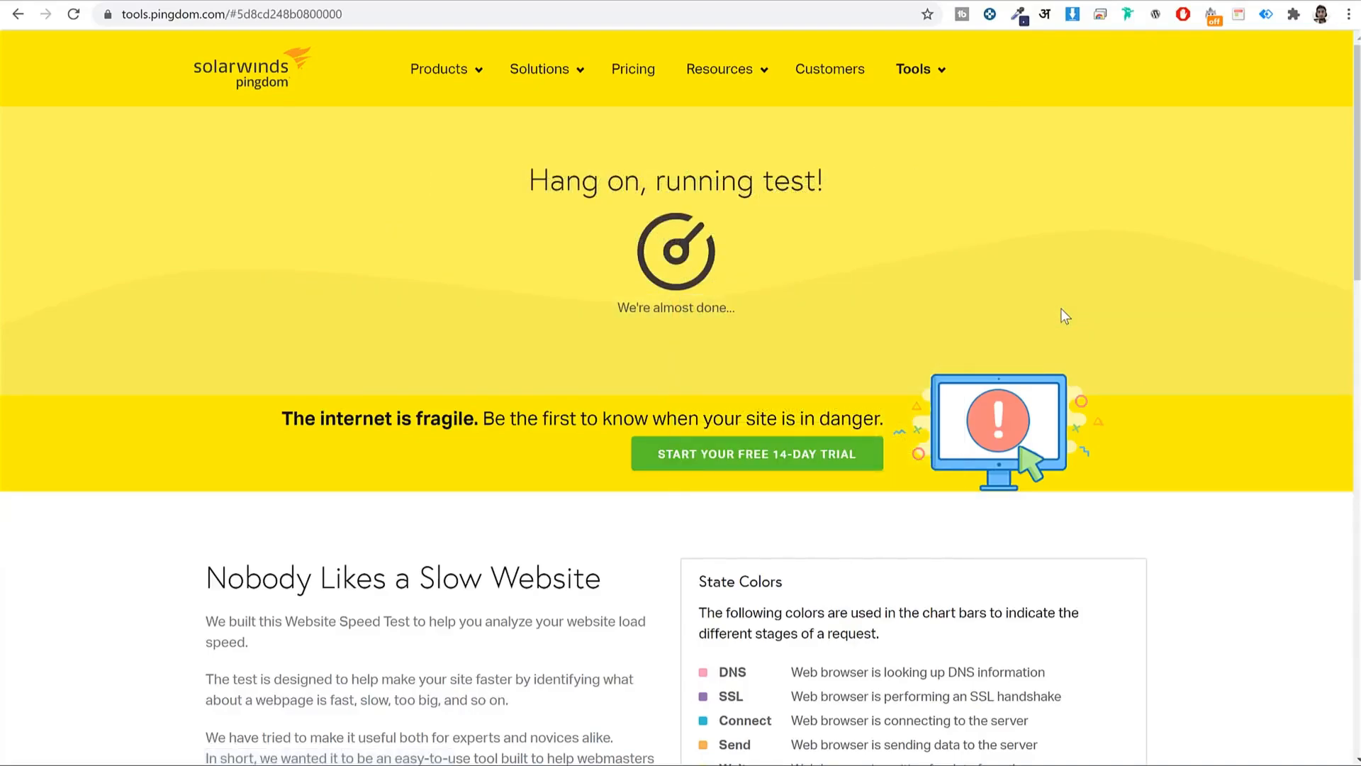
- Examine the London test results summary, covering performance grade, page size, load time and requests
scroll(1207, 348, down, 7)
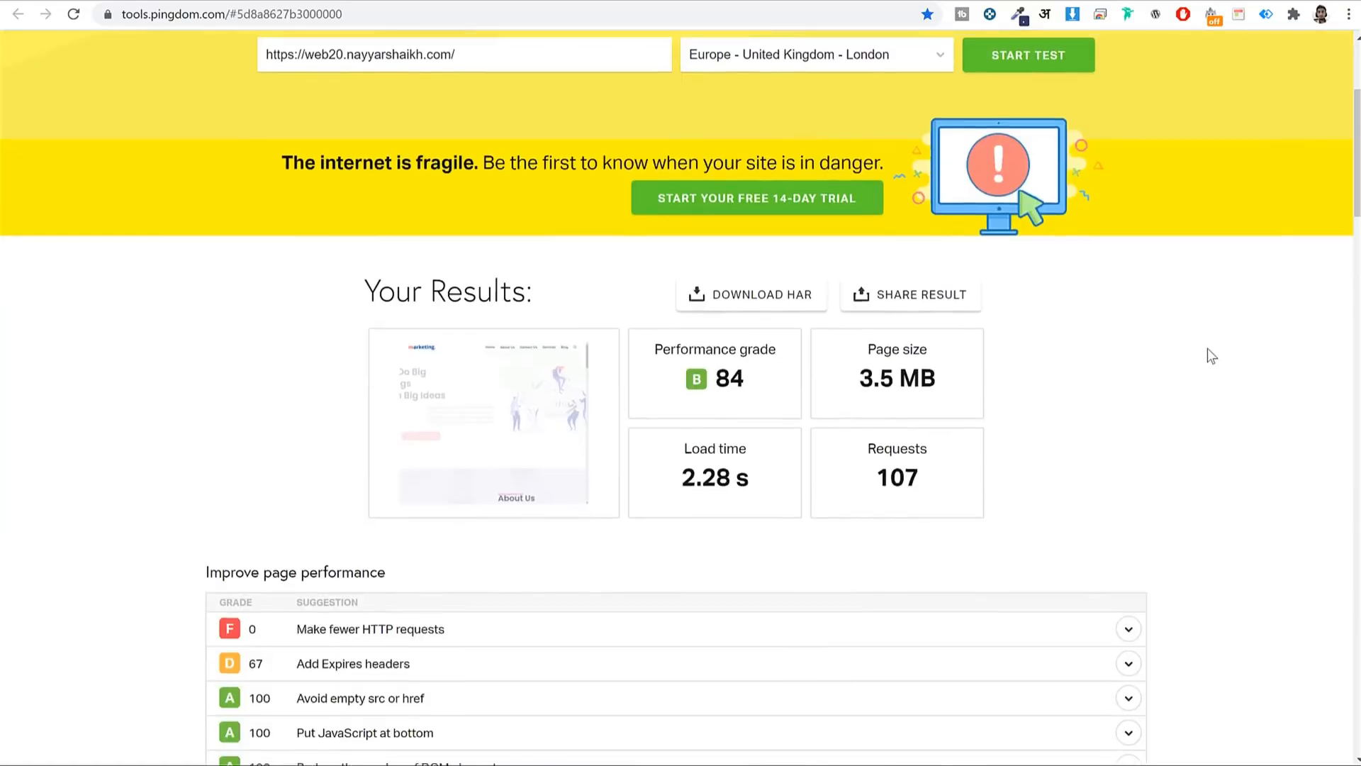
scroll(1210, 356, up, 7)
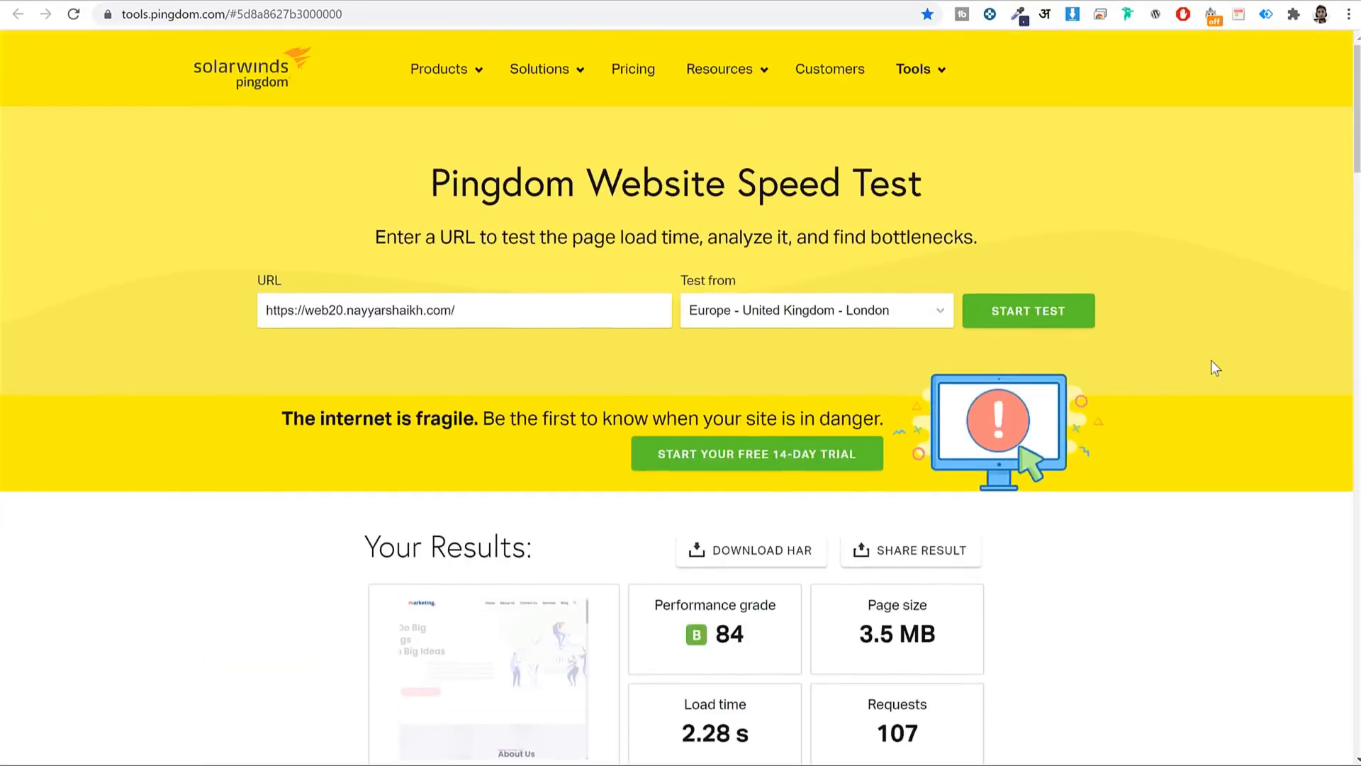
scroll(787, 531, down, 3)
drag(746, 462, 715, 462)
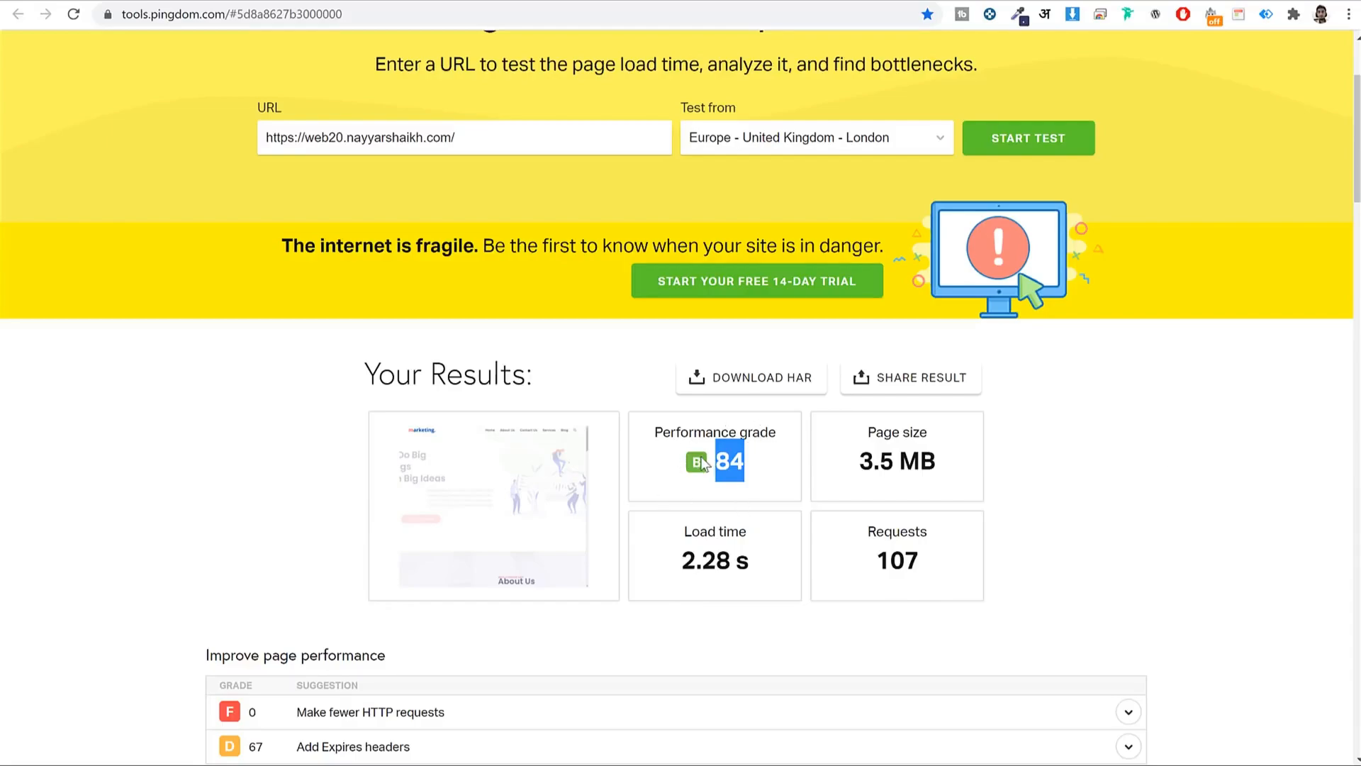
click(738, 465)
drag(753, 464, 715, 465)
drag(866, 433, 967, 431)
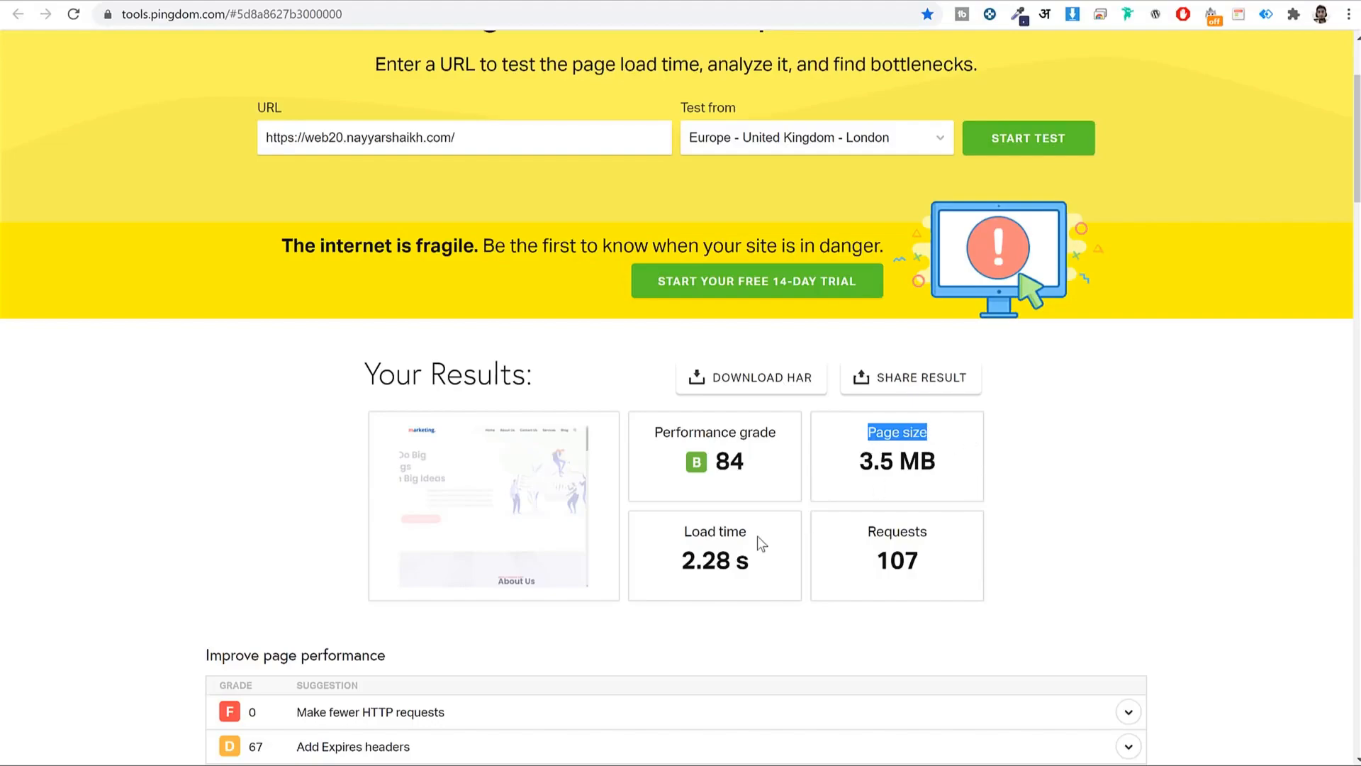
drag(749, 531, 660, 536)
drag(867, 533, 970, 540)
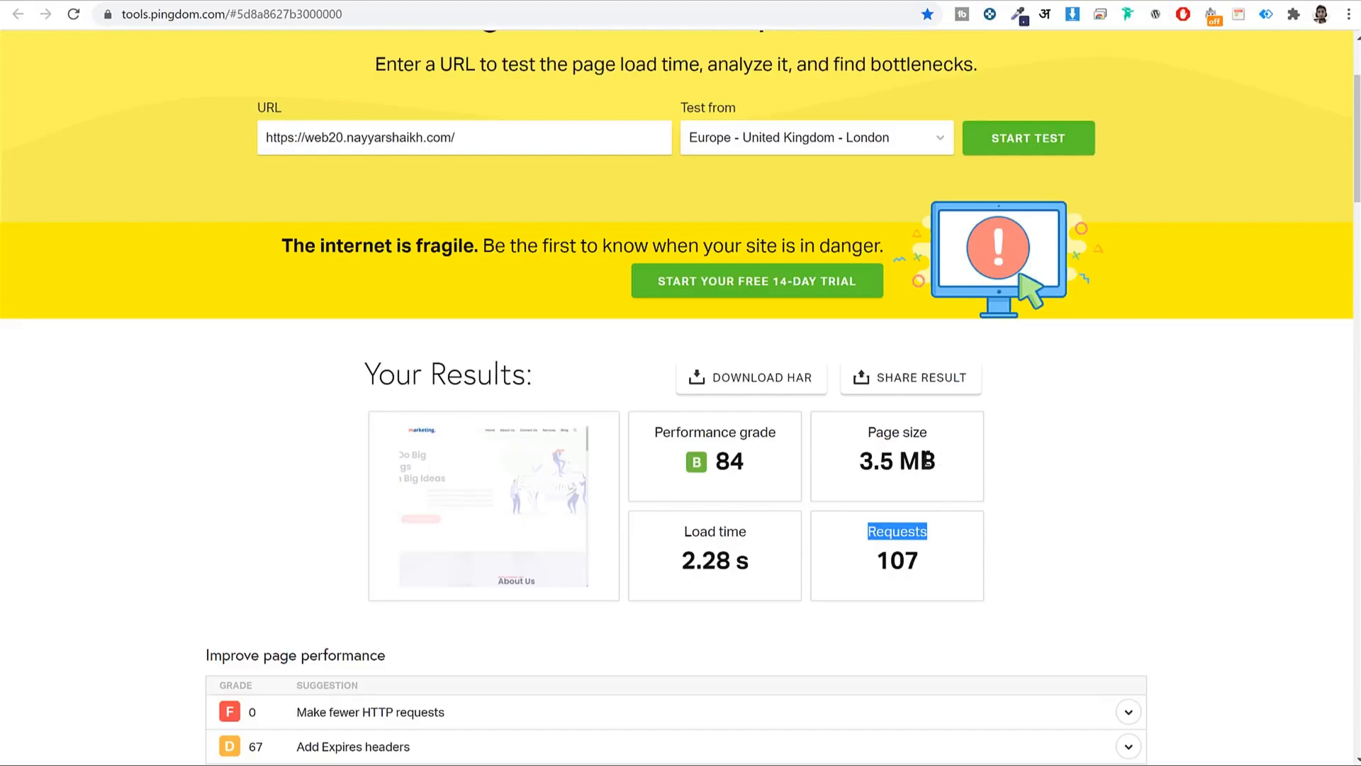
- Go over the page size, load time and request figures again and return to the performance grade
drag(938, 462, 856, 473)
drag(743, 566, 677, 567)
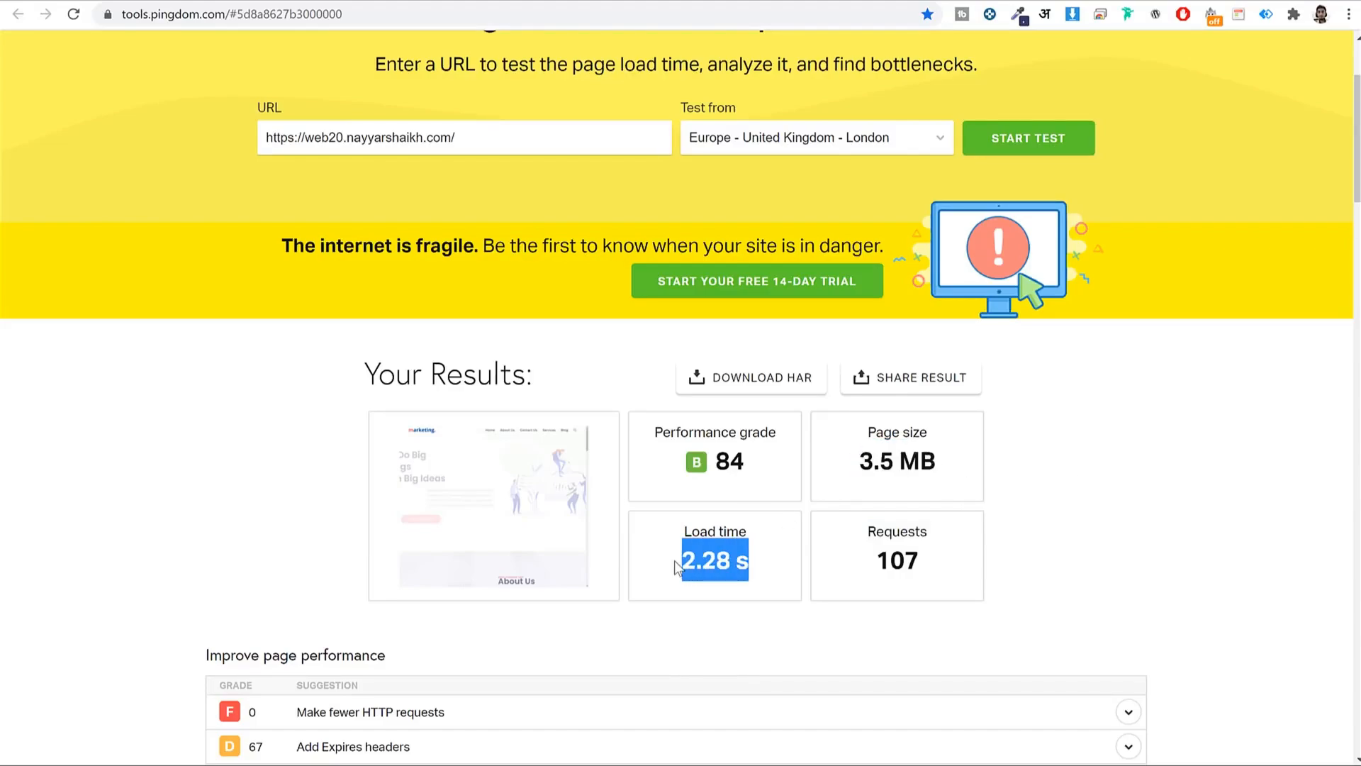
click(704, 564)
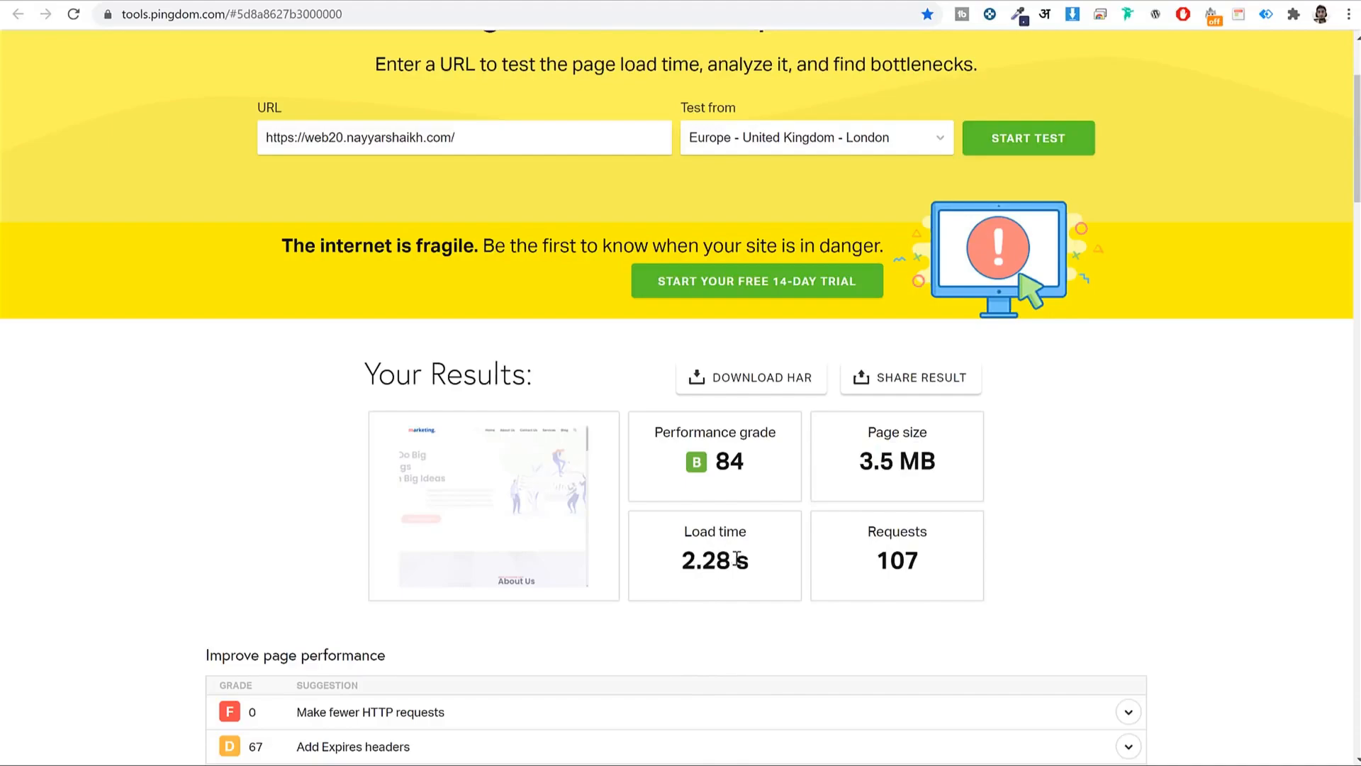
drag(938, 462, 854, 468)
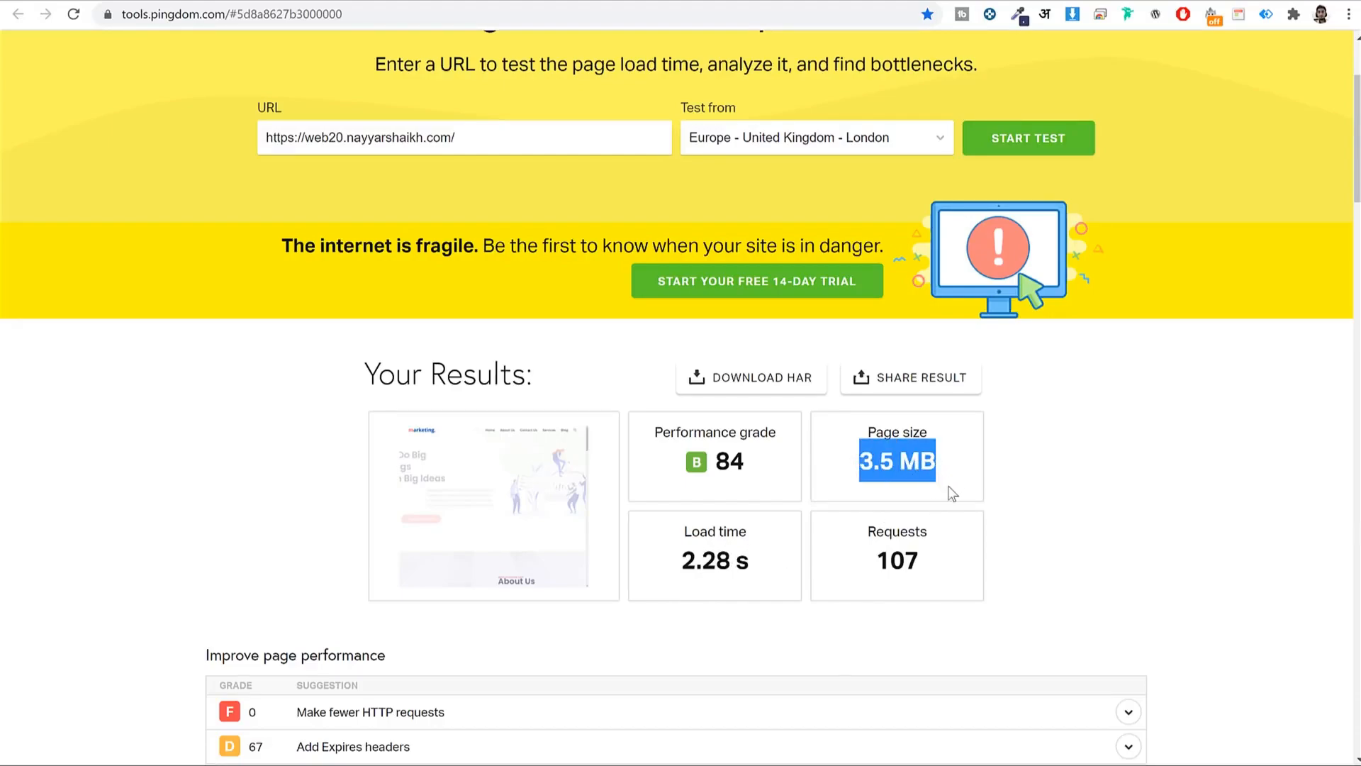
drag(926, 559, 865, 564)
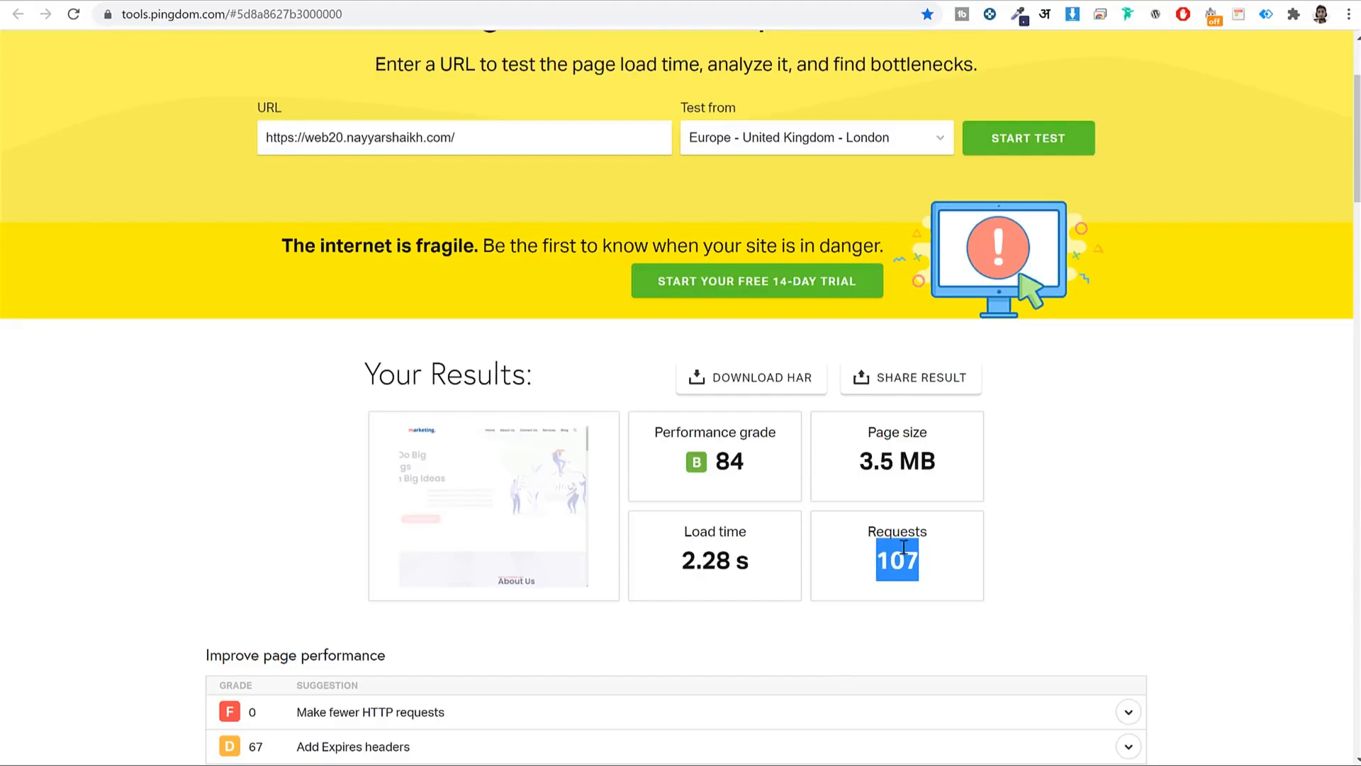
click(1135, 500)
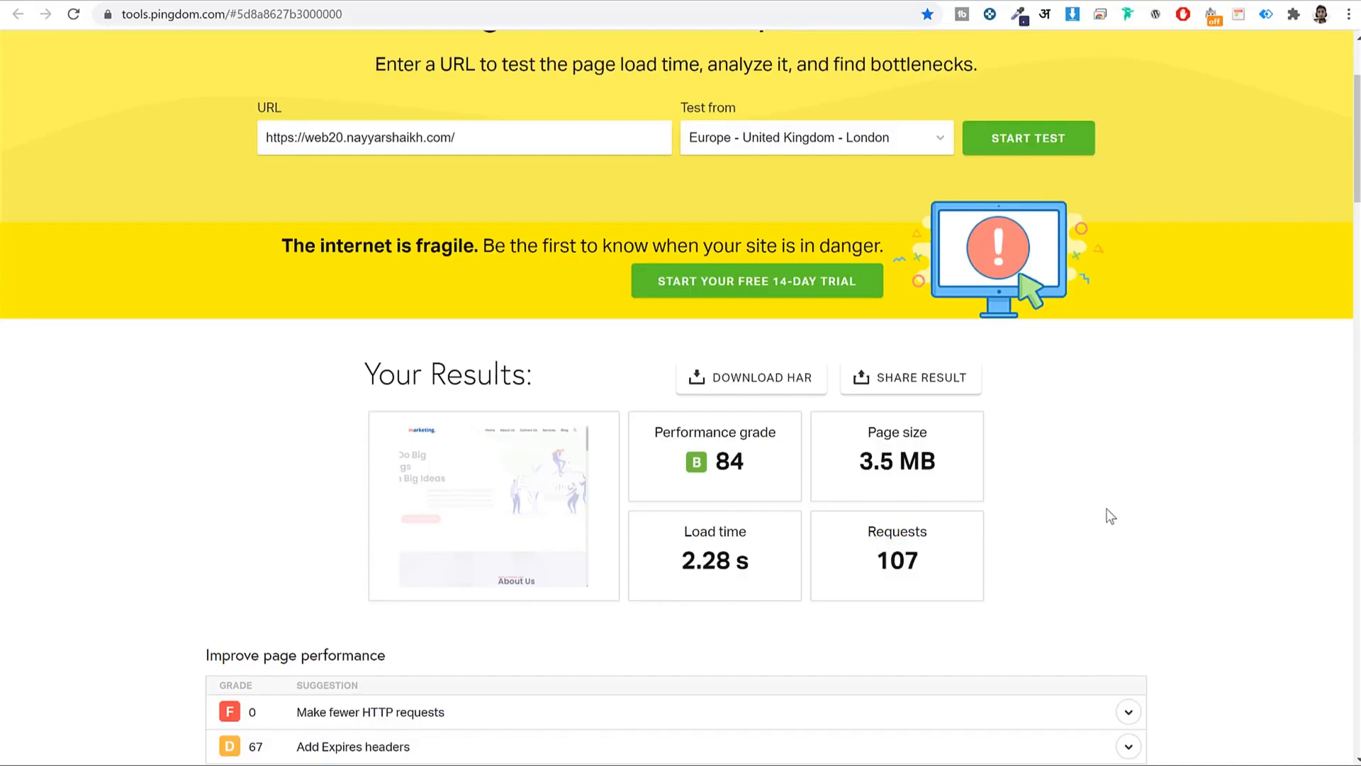
drag(869, 430, 948, 435)
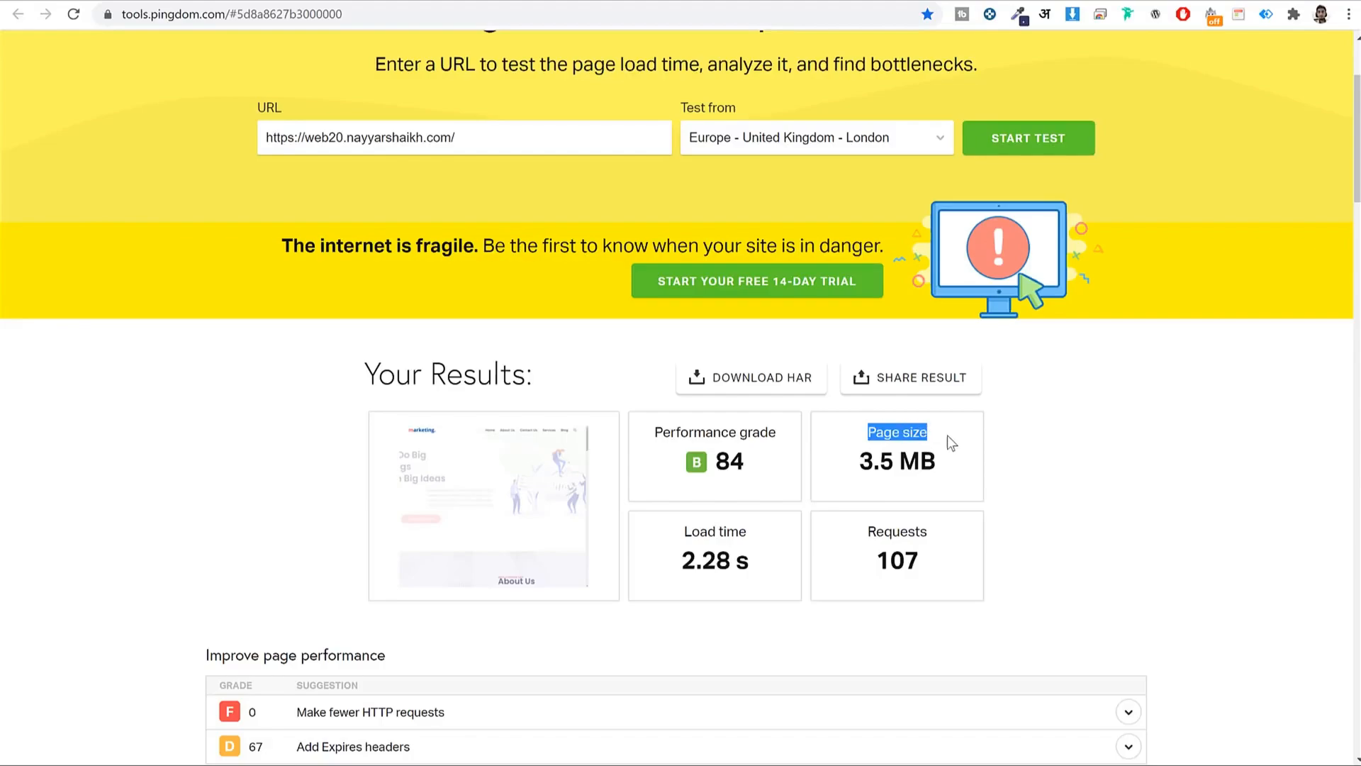
drag(683, 533, 762, 537)
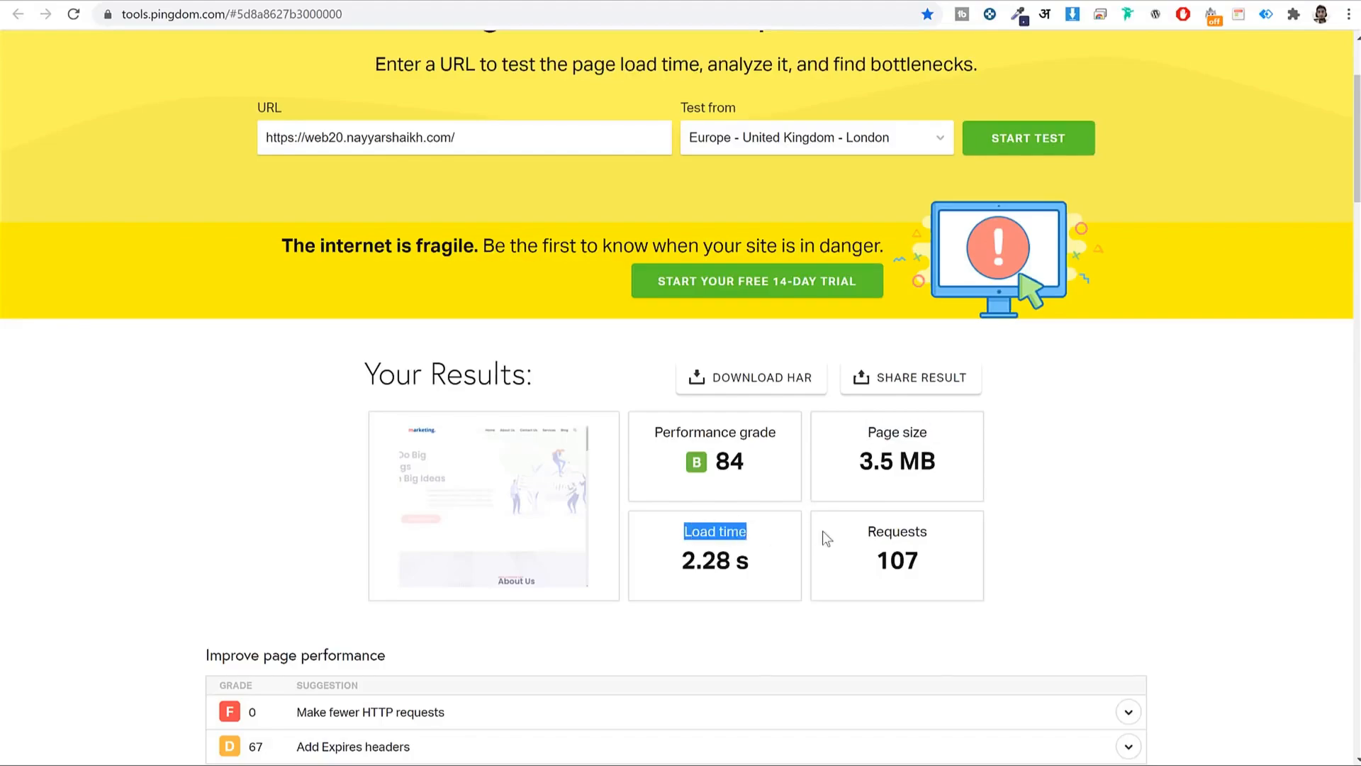
drag(869, 532, 945, 535)
click(1229, 497)
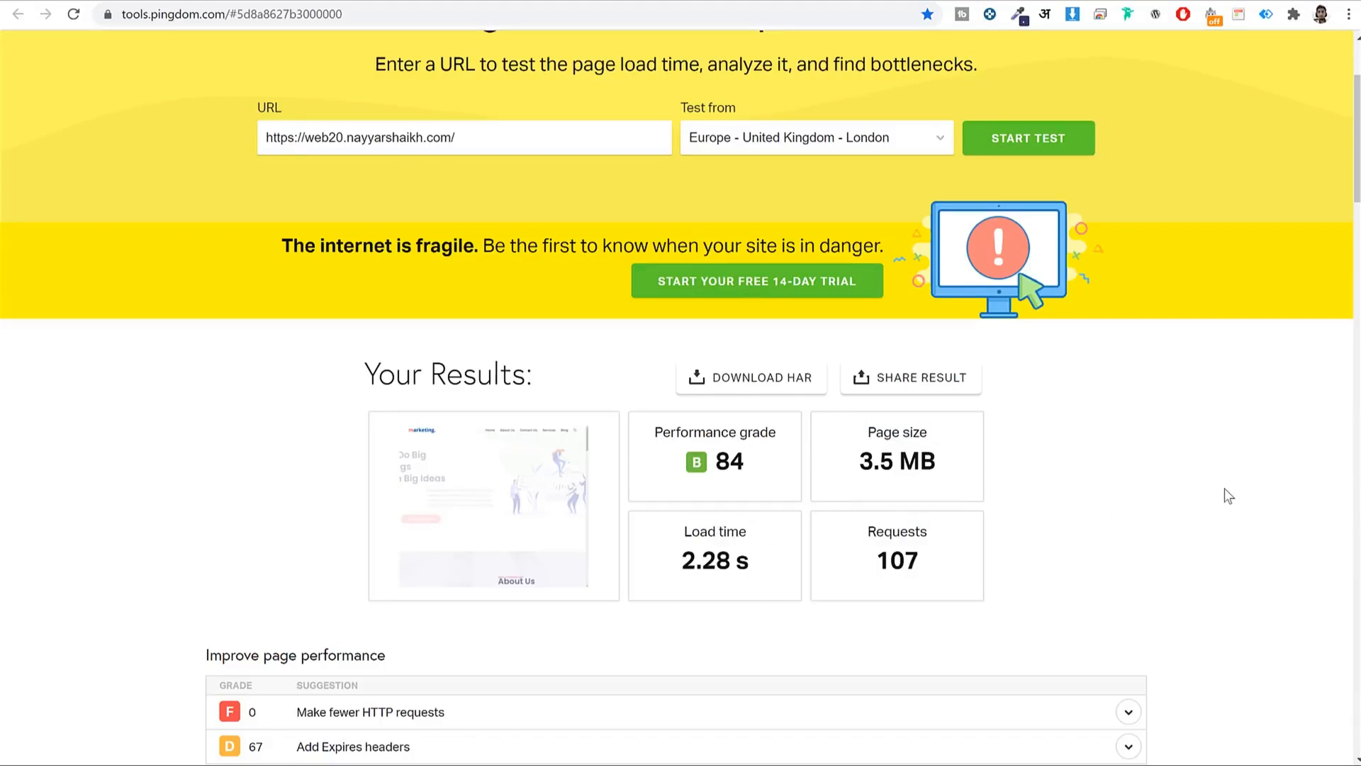
scroll(1216, 496, down, 1)
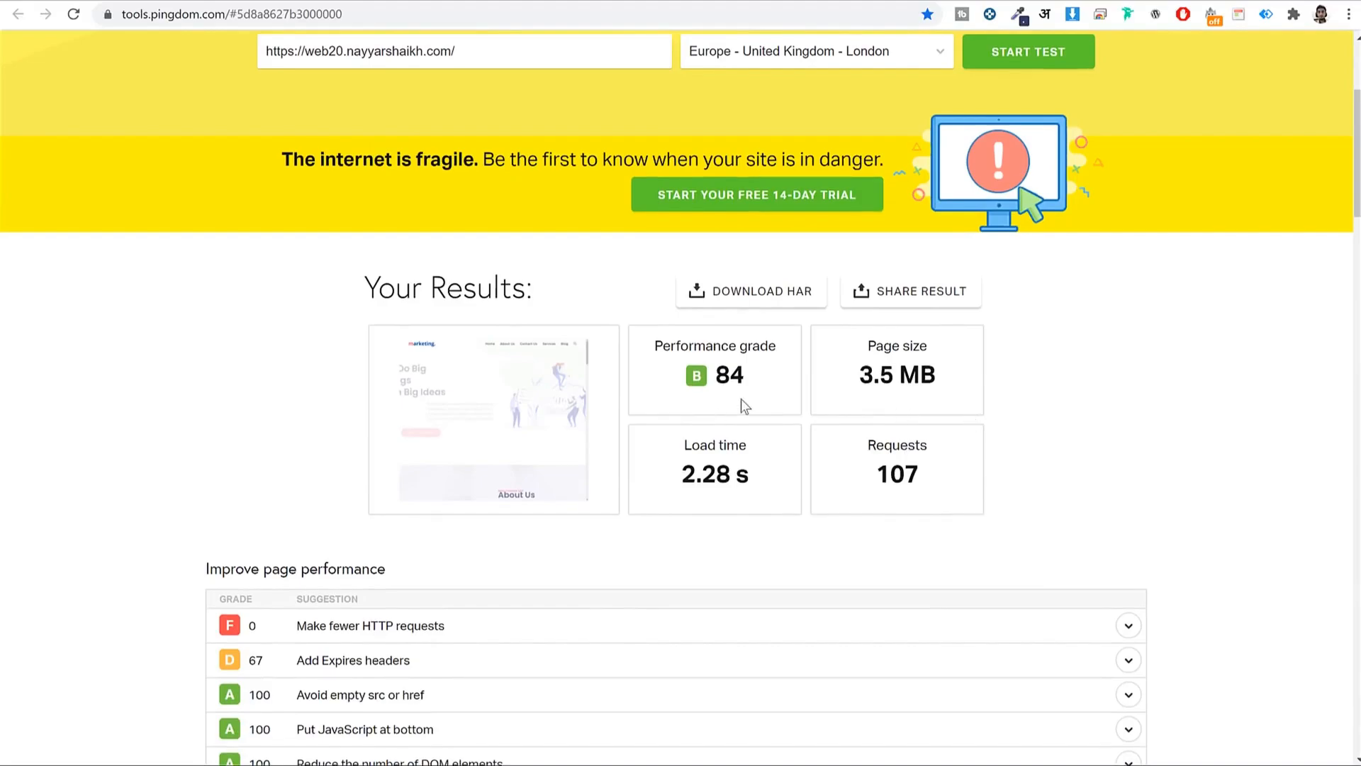
drag(748, 381, 718, 378)
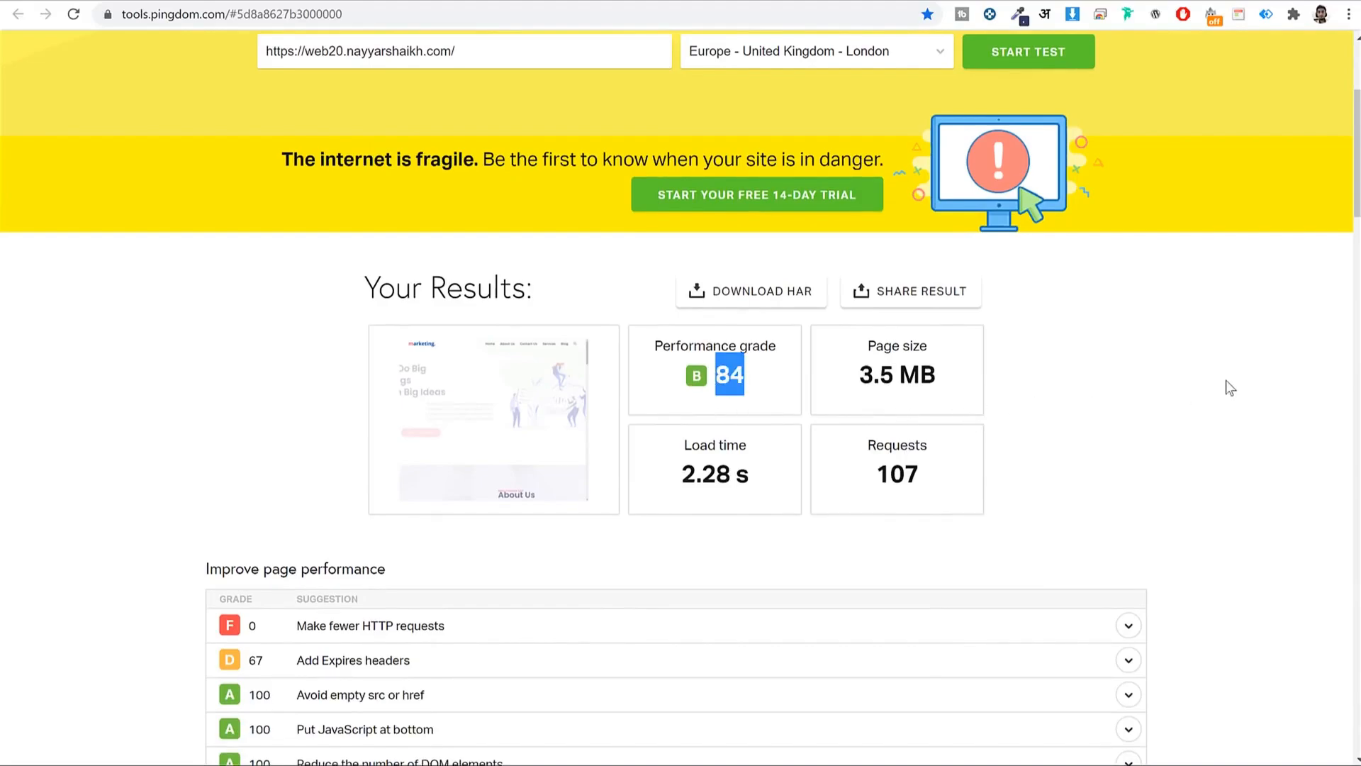
- Read the "Make fewer HTTP requests" and "Add Expires headers" suggestions under Improve page performance
scroll(1153, 408, down, 3)
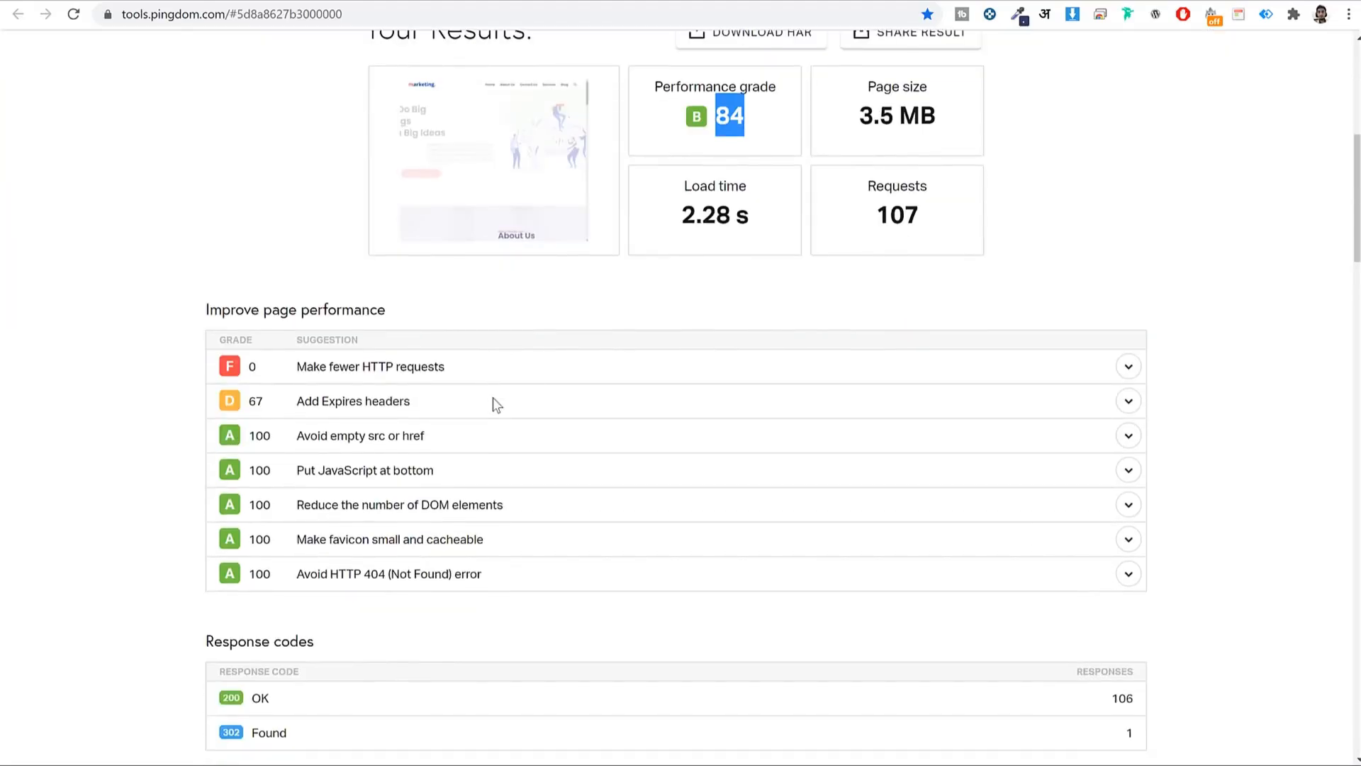
scroll(529, 450, down, 3)
scroll(503, 444, up, 3)
drag(297, 367, 471, 377)
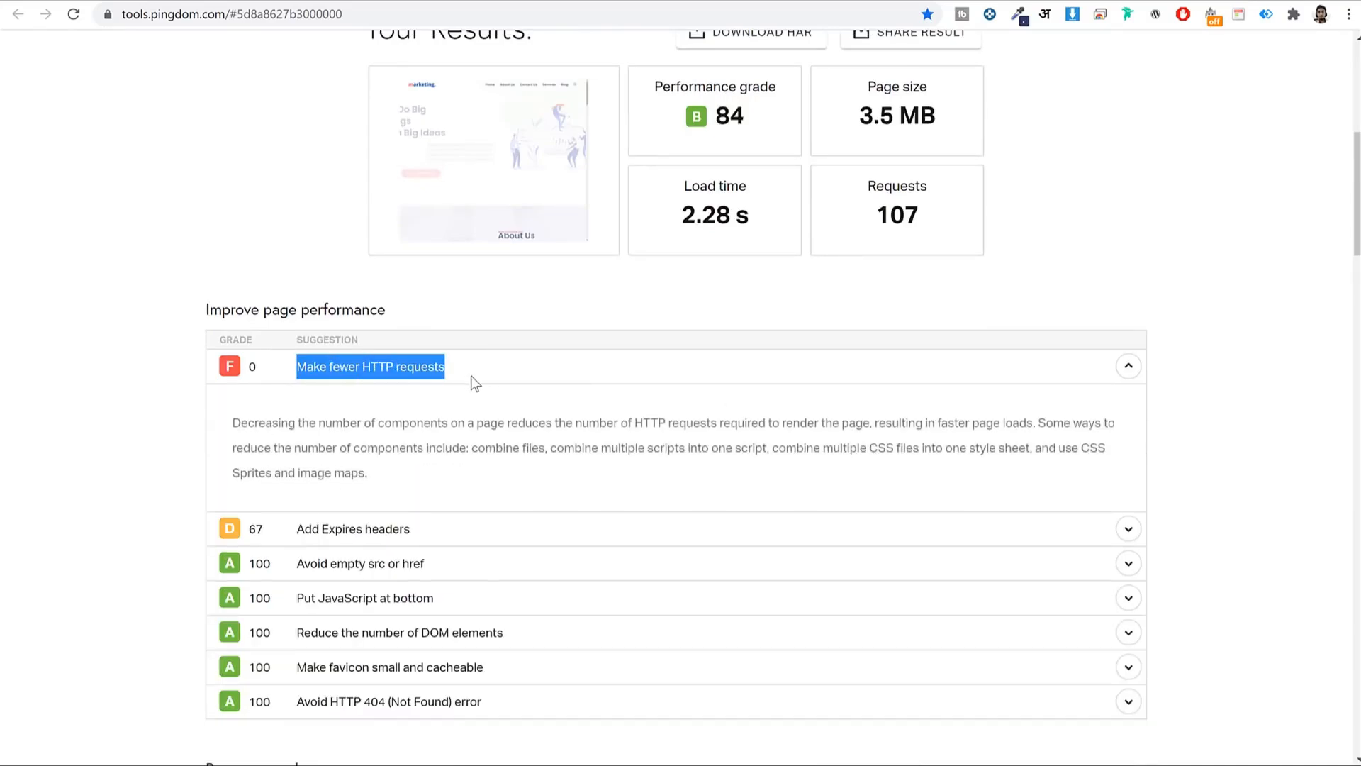
click(477, 372)
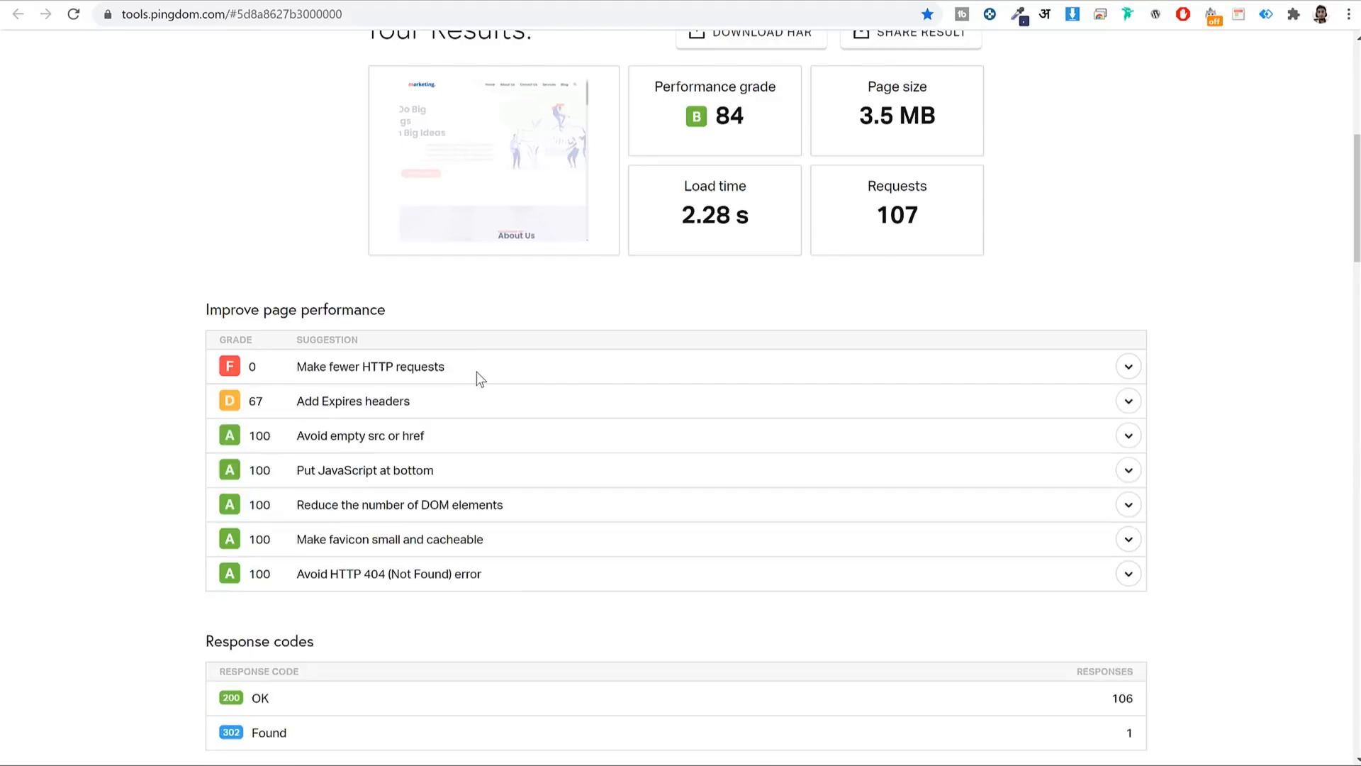
click(345, 401)
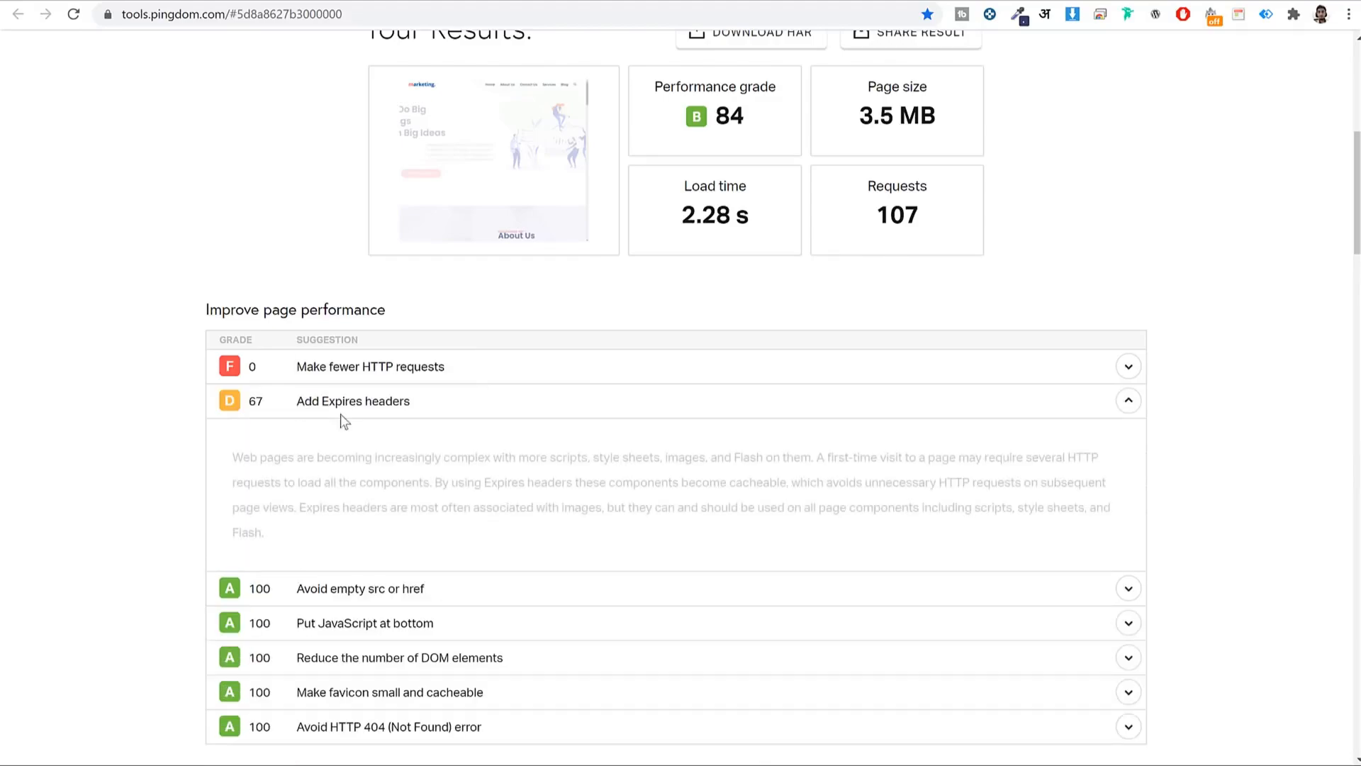
drag(323, 402, 469, 407)
click(471, 407)
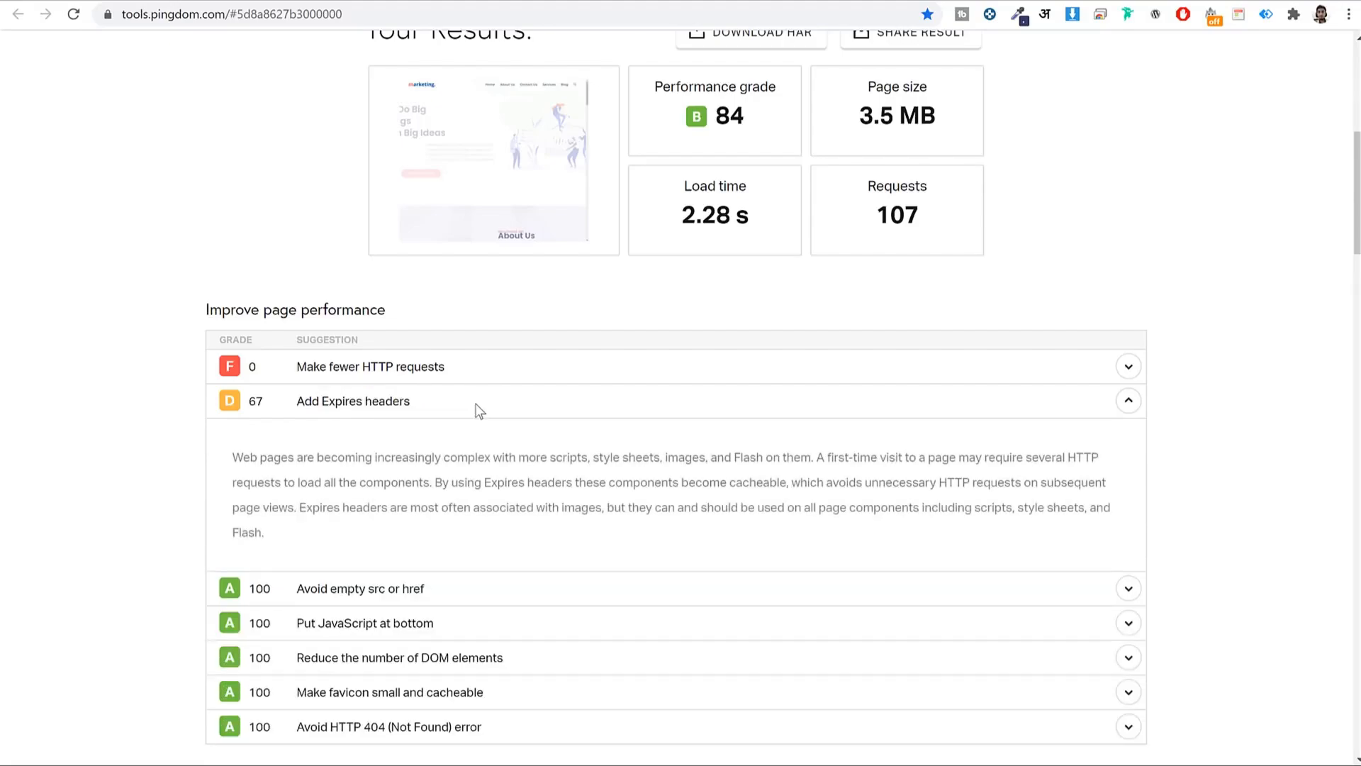
click(474, 407)
- Look through the response code, content size and request breakdowns, and check the images' share of content size
scroll(673, 482, down, 2)
scroll(659, 478, down, 3)
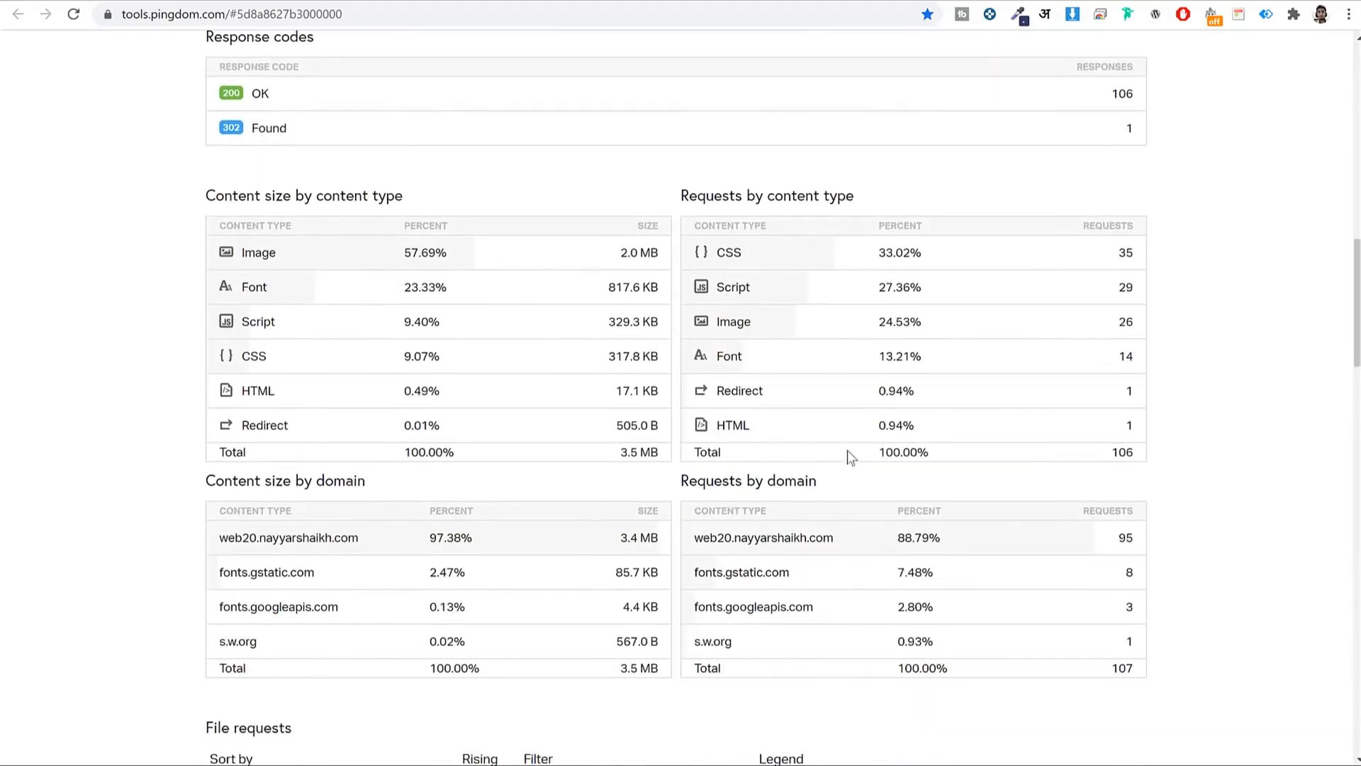
scroll(1064, 490, up, 10)
scroll(1072, 492, up, 3)
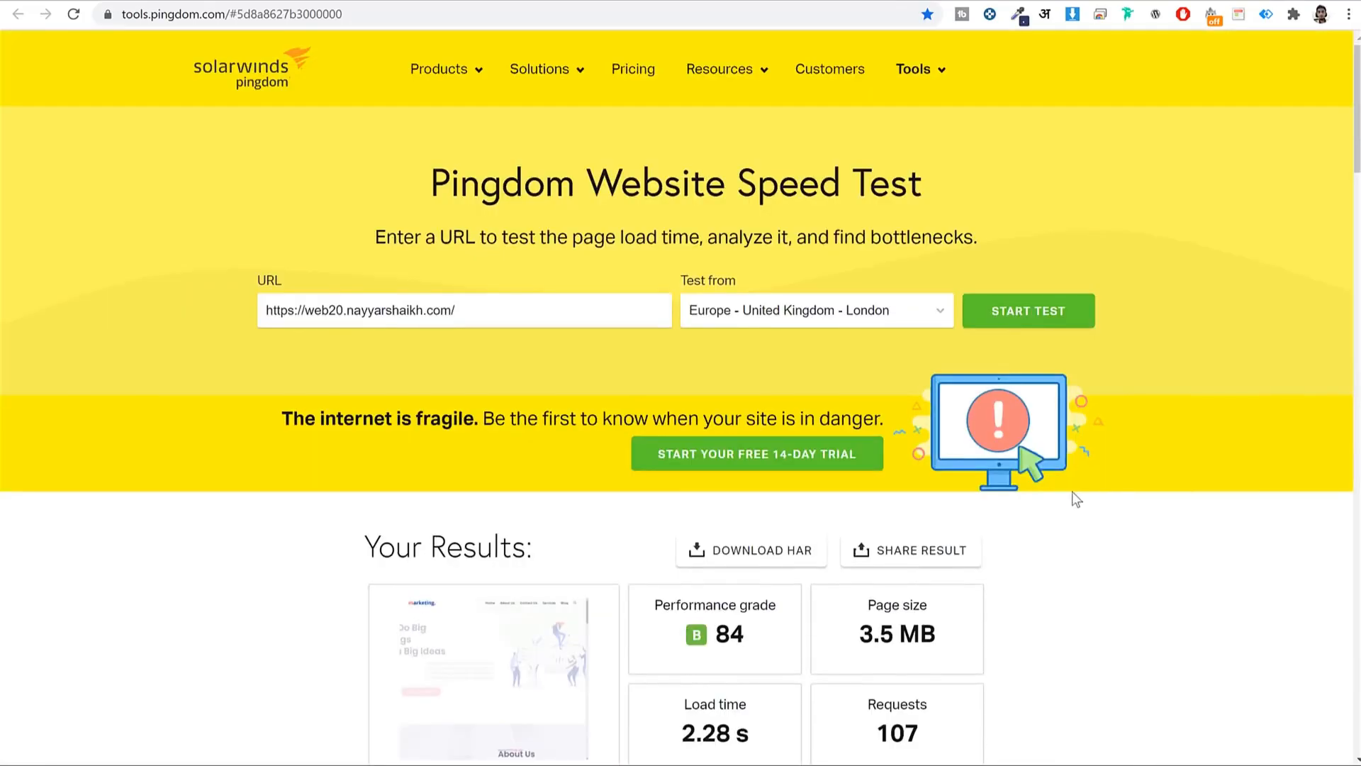
scroll(1072, 491, down, 4)
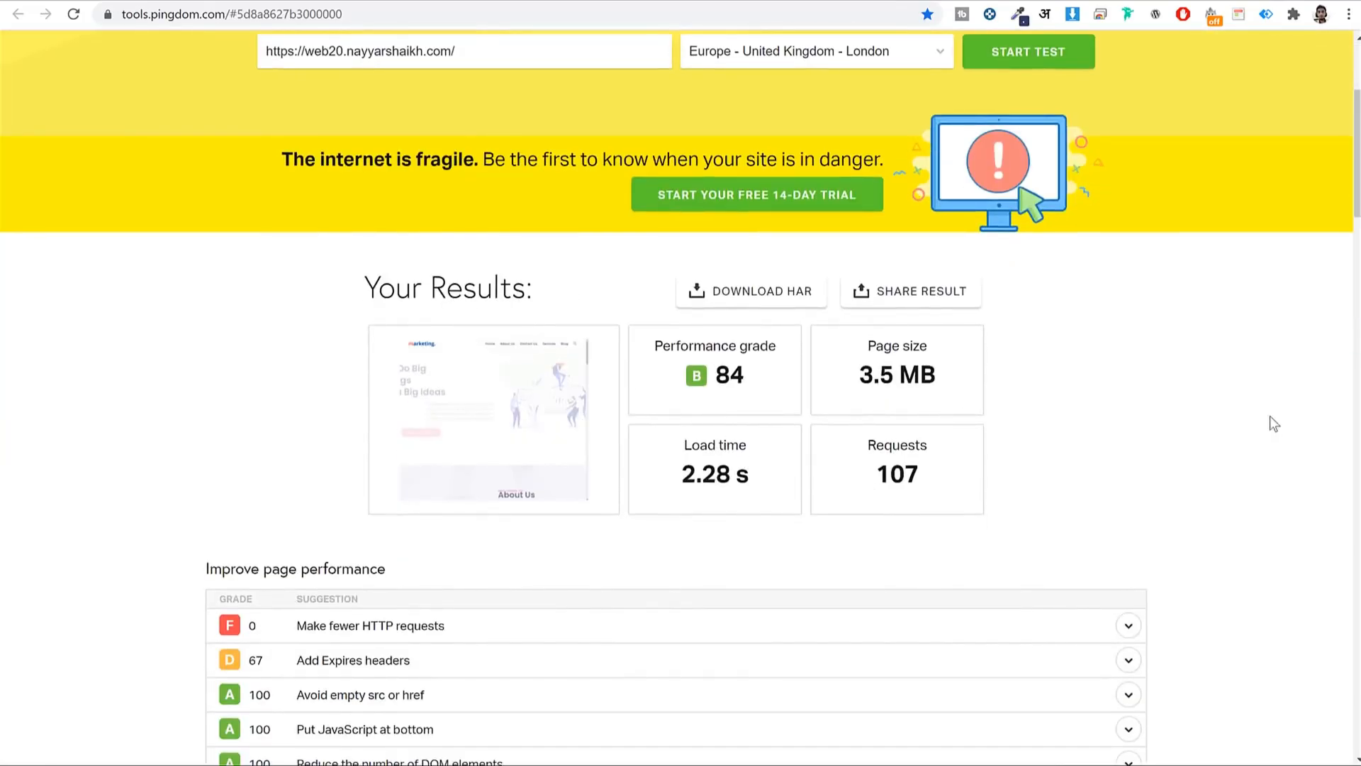
scroll(1197, 439, up, 4)
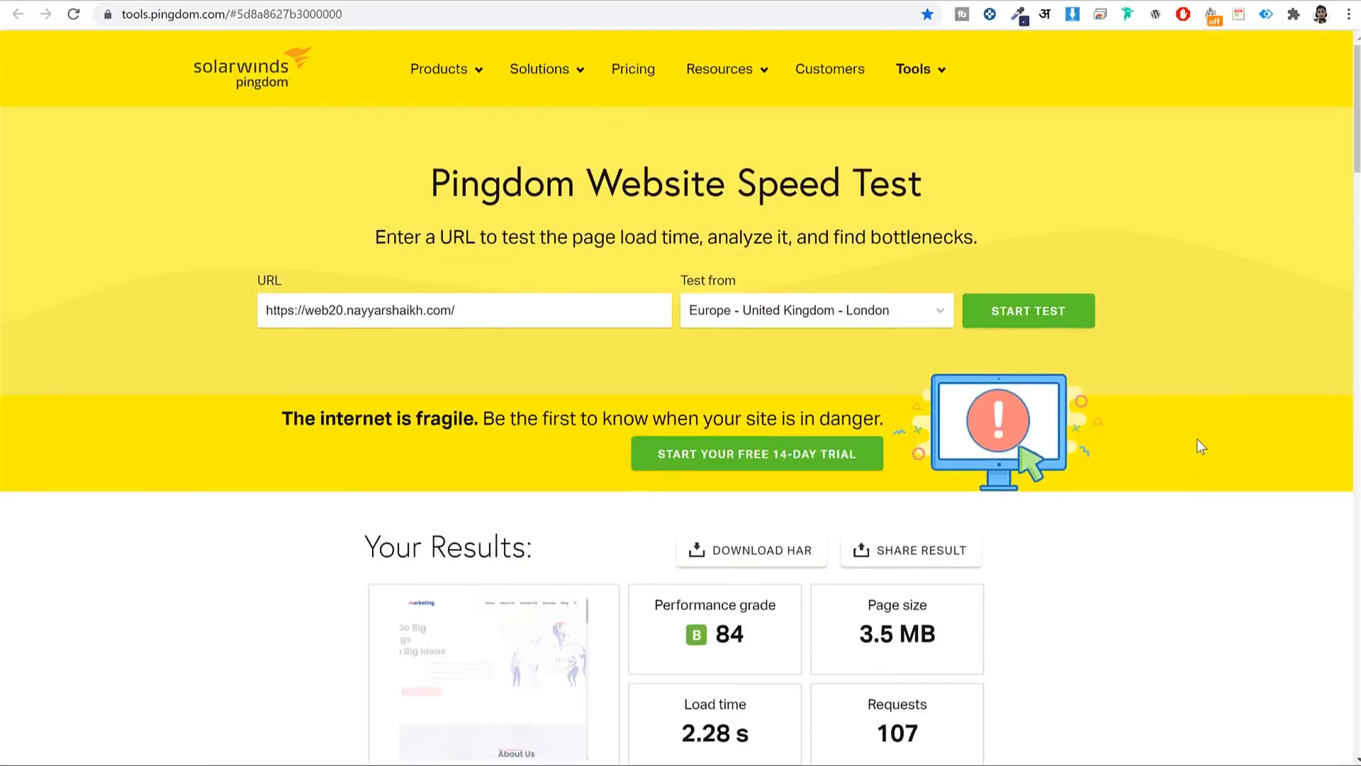
scroll(1201, 435, down, 10)
scroll(1214, 444, down, 5)
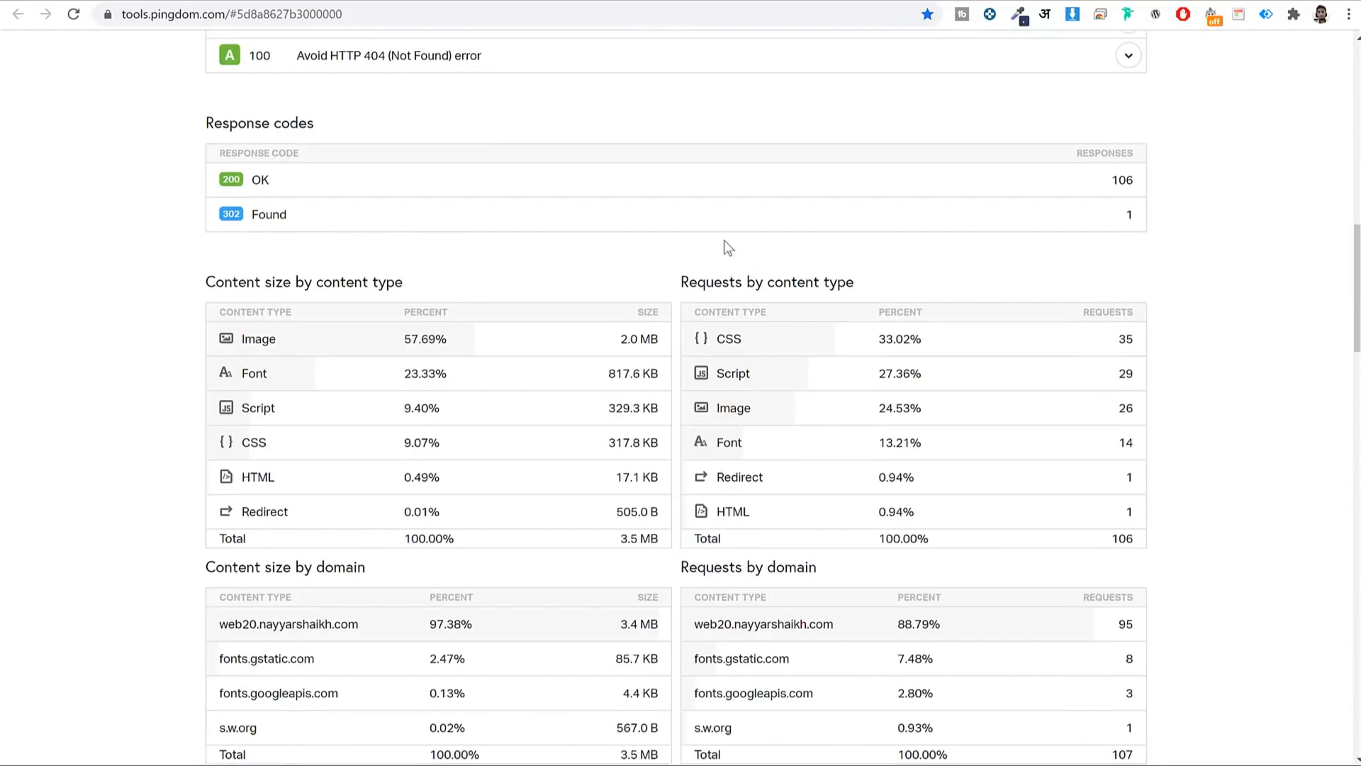
scroll(925, 292, down, 3)
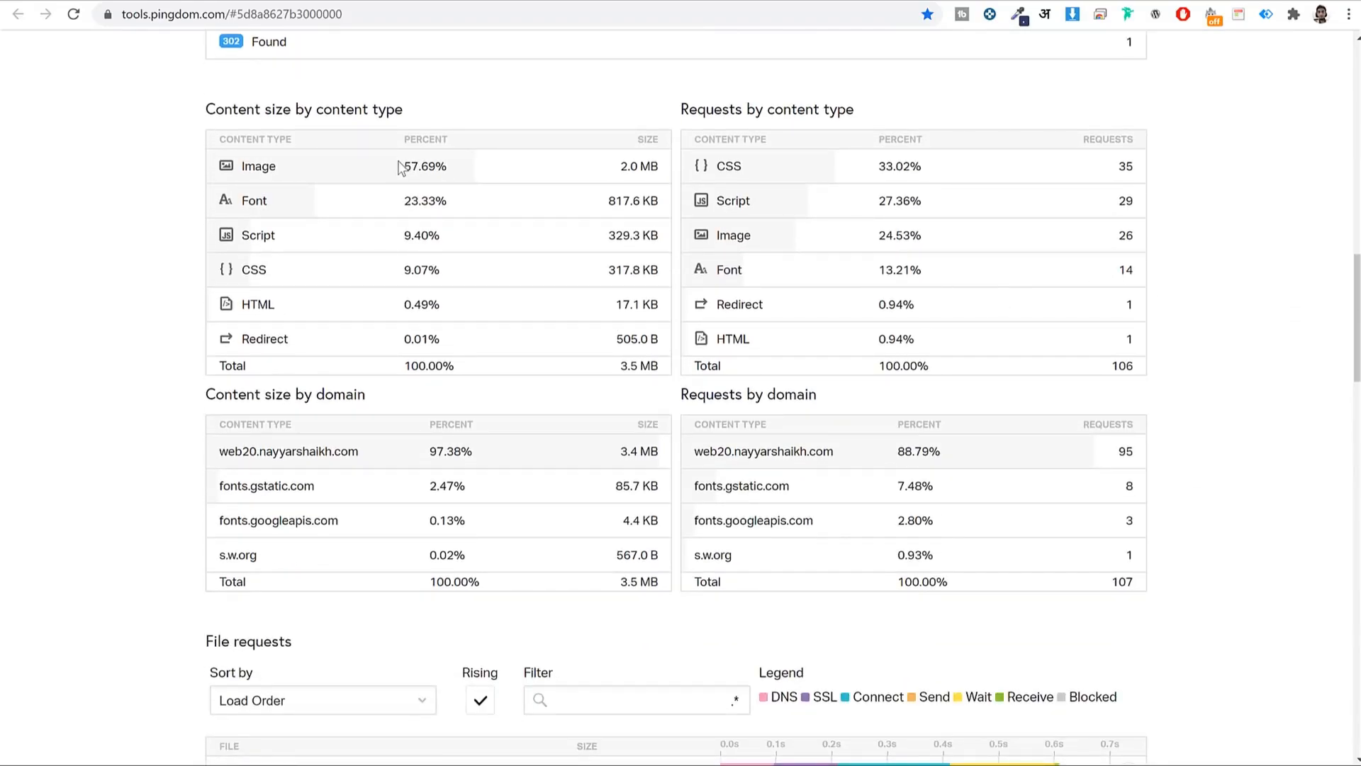
drag(400, 167, 468, 174)
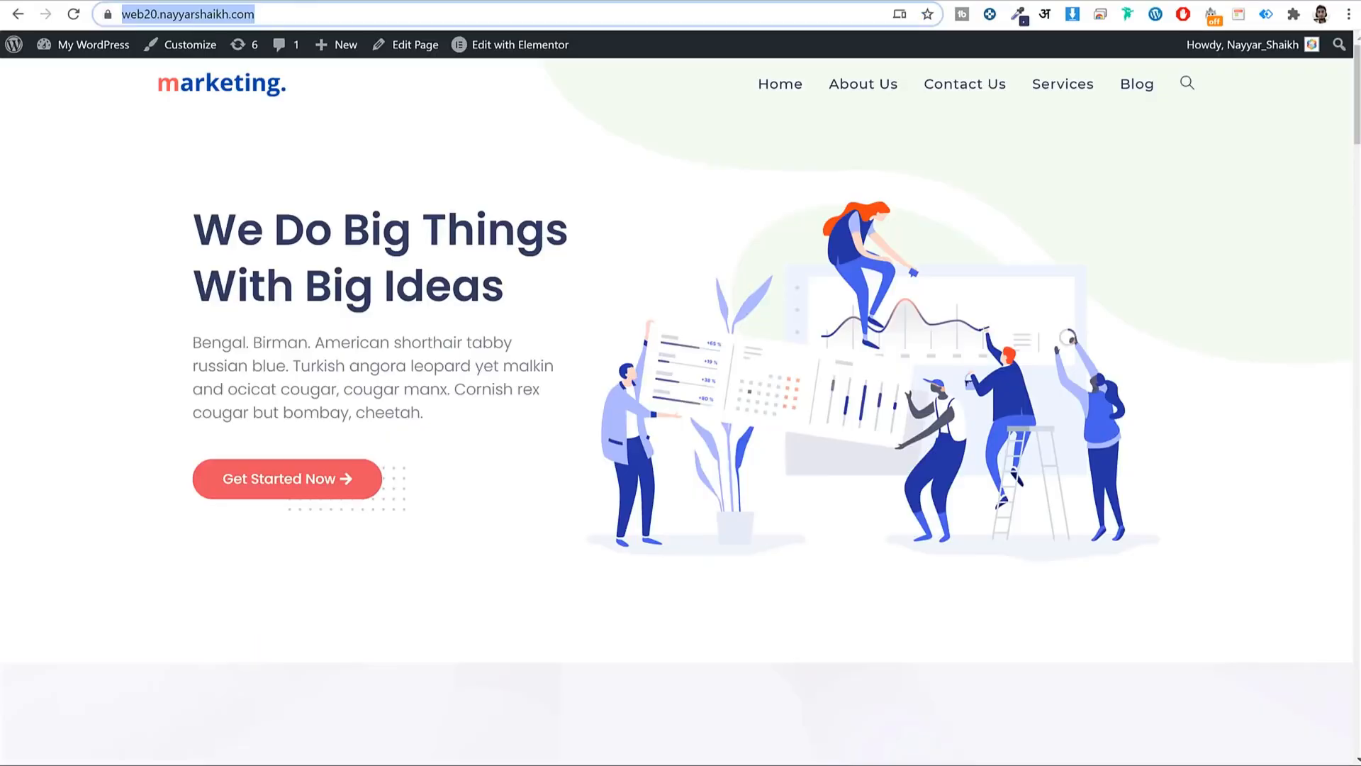
- Open the site's WordPress admin and look through the full list of installed plugins, including the item count
click(92, 45)
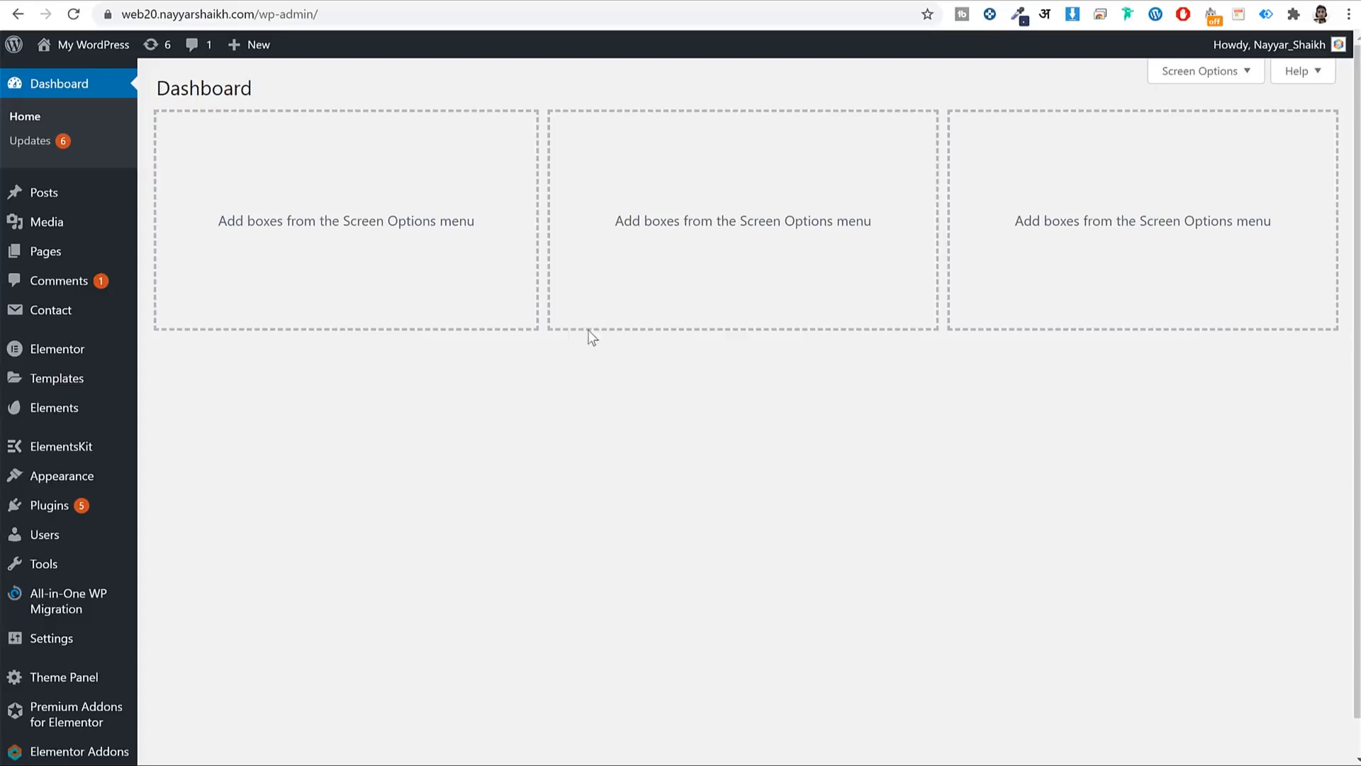
click(91, 510)
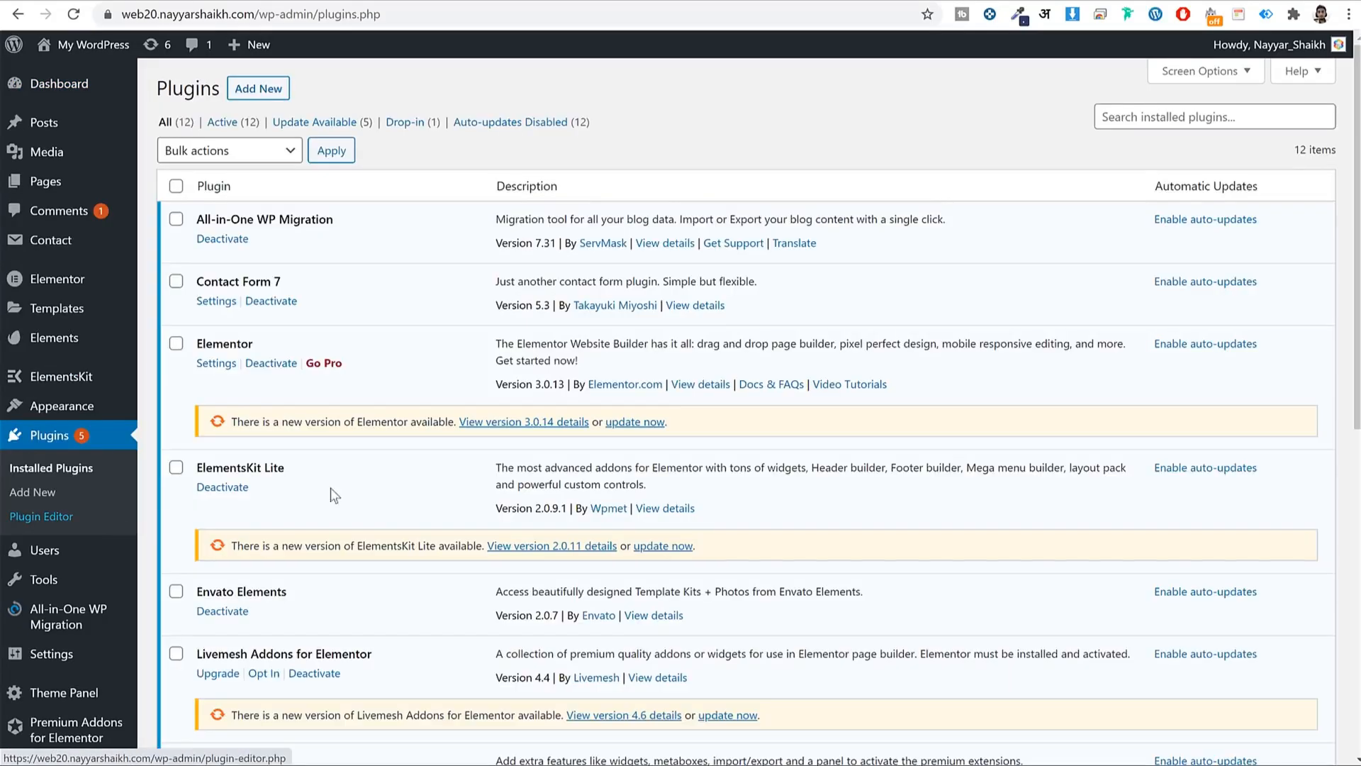
scroll(554, 500, down, 3)
scroll(554, 502, down, 5)
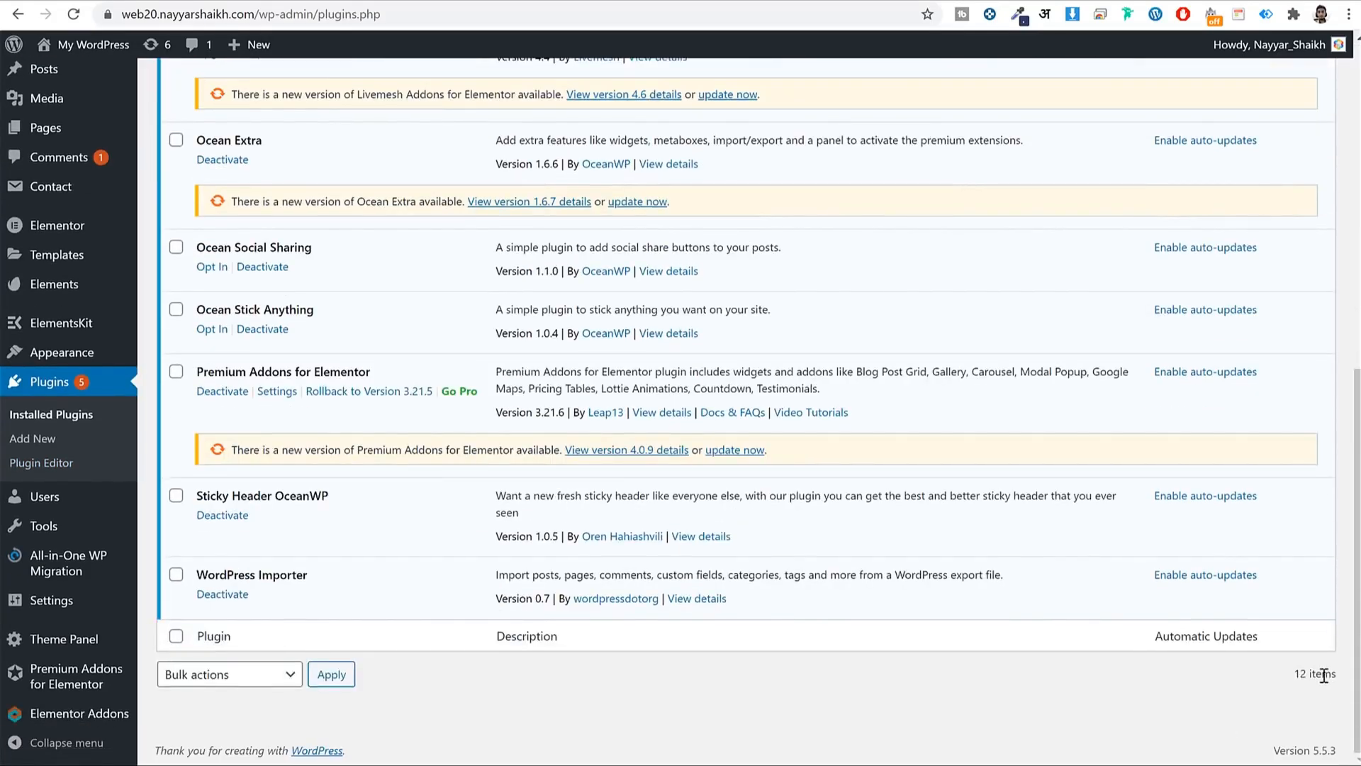
drag(1324, 675, 1215, 678)
scroll(986, 677, up, 9)
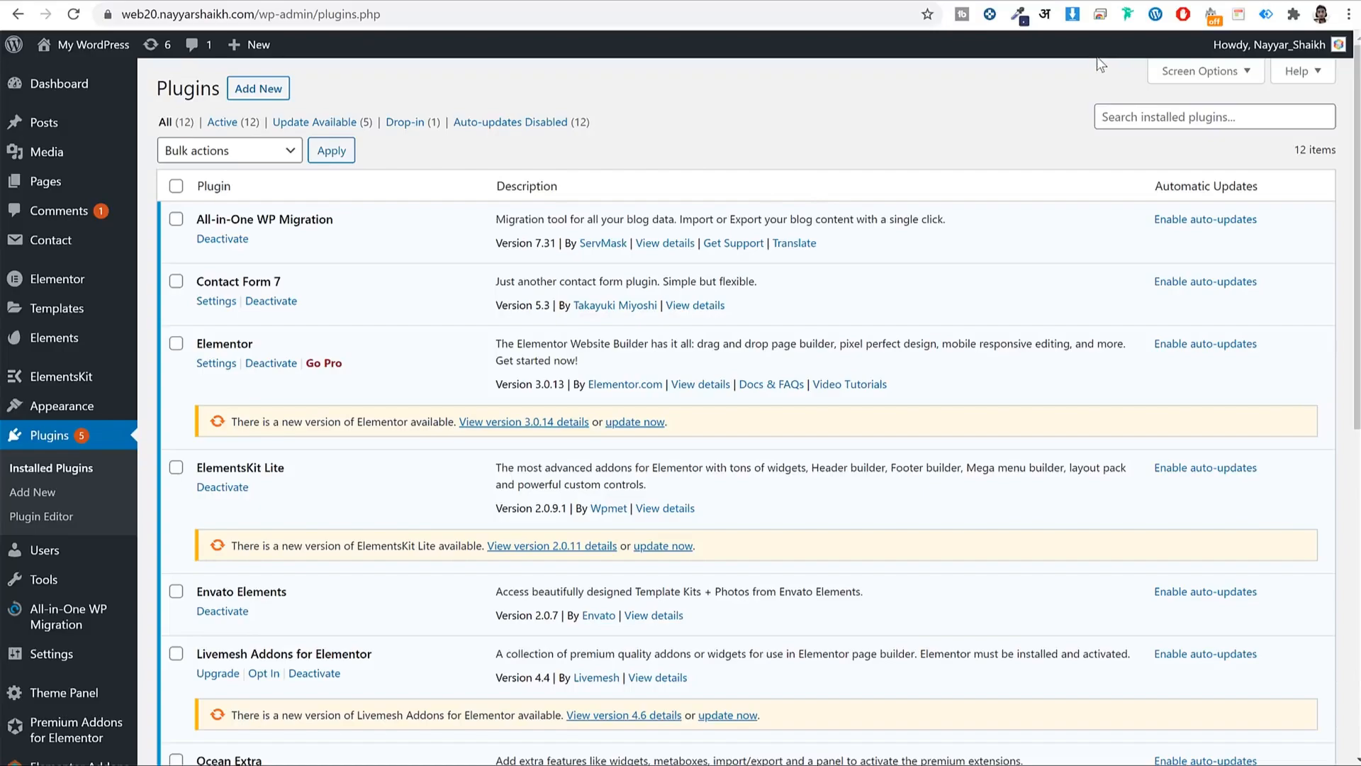
- Open bloggdude.com/wprocket in a new tab, look over the WP Rocket site and check its pricing plans
key(ctrl+t)
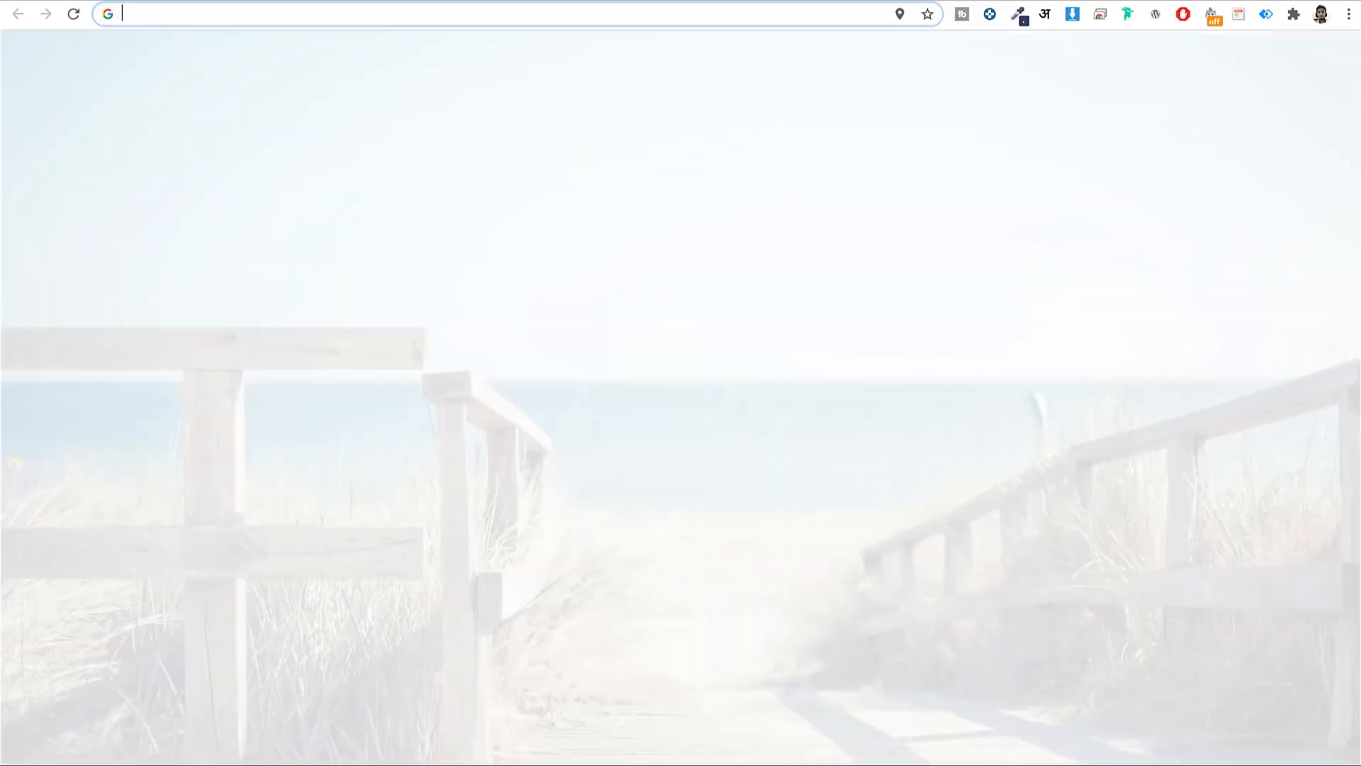
text(bloggdude.com/wpr)
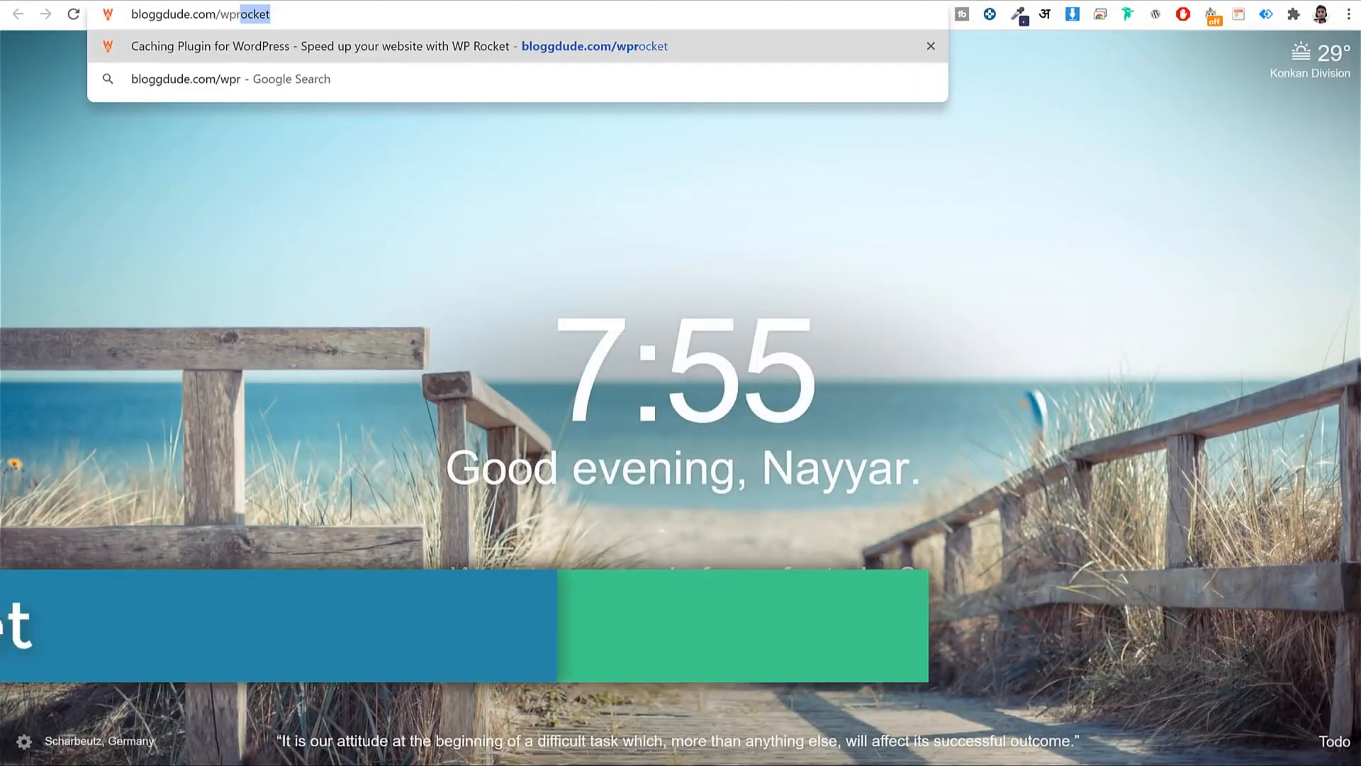
key(Return)
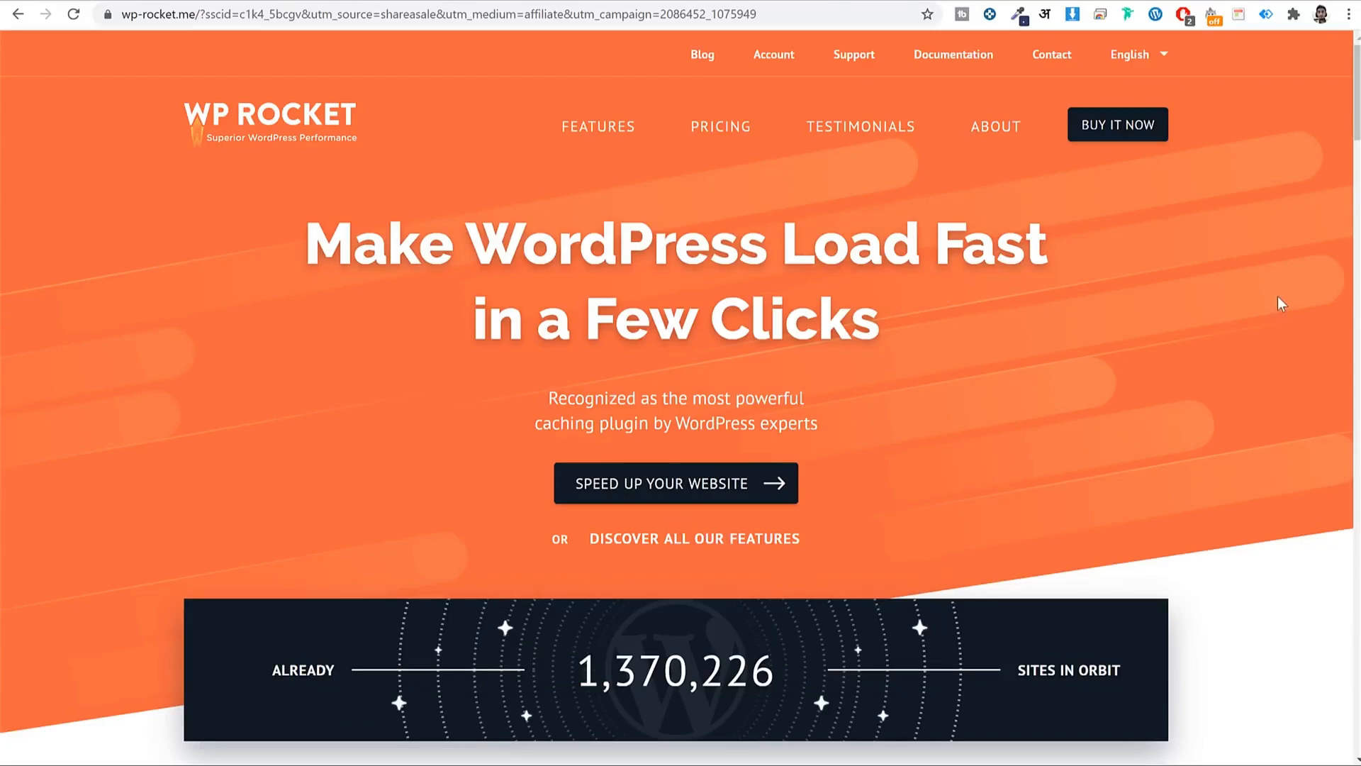
scroll(1235, 329, down, 5)
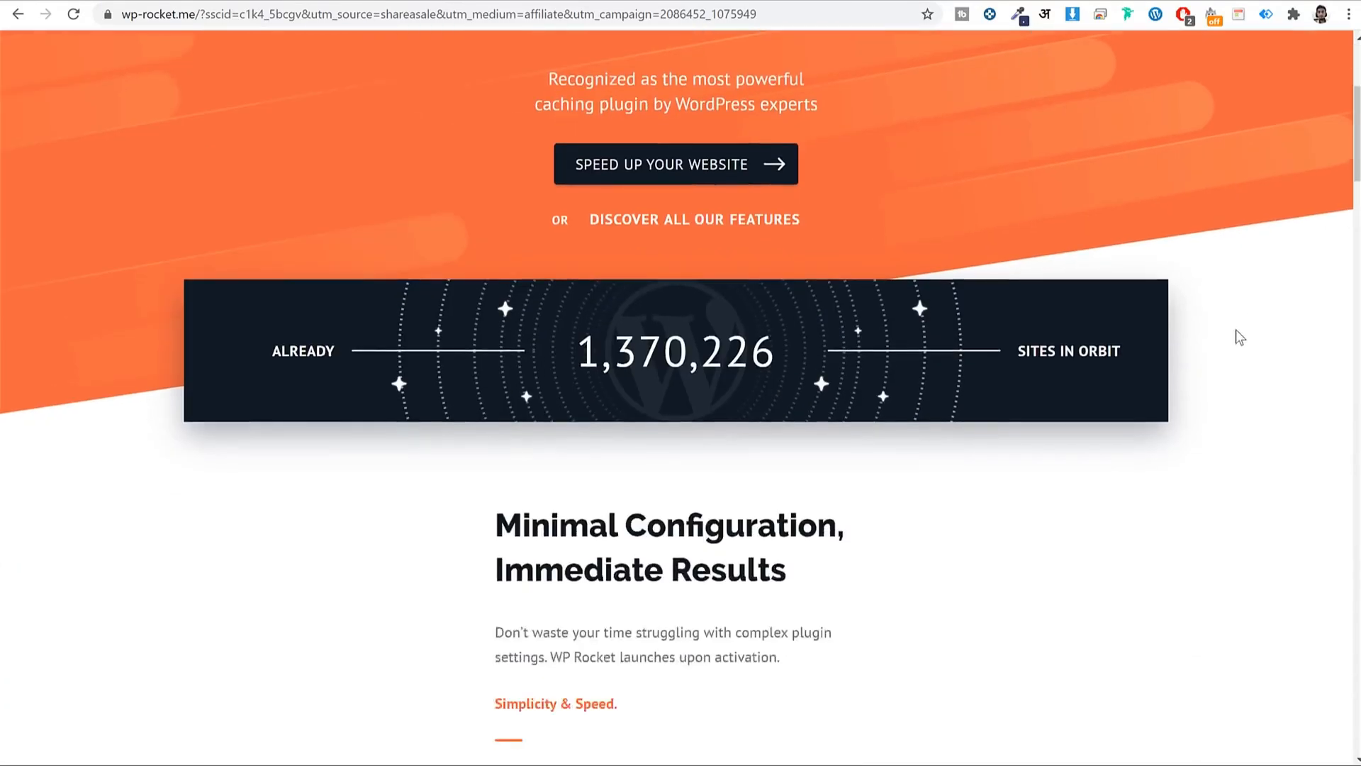
scroll(1236, 330, up, 5)
click(1116, 127)
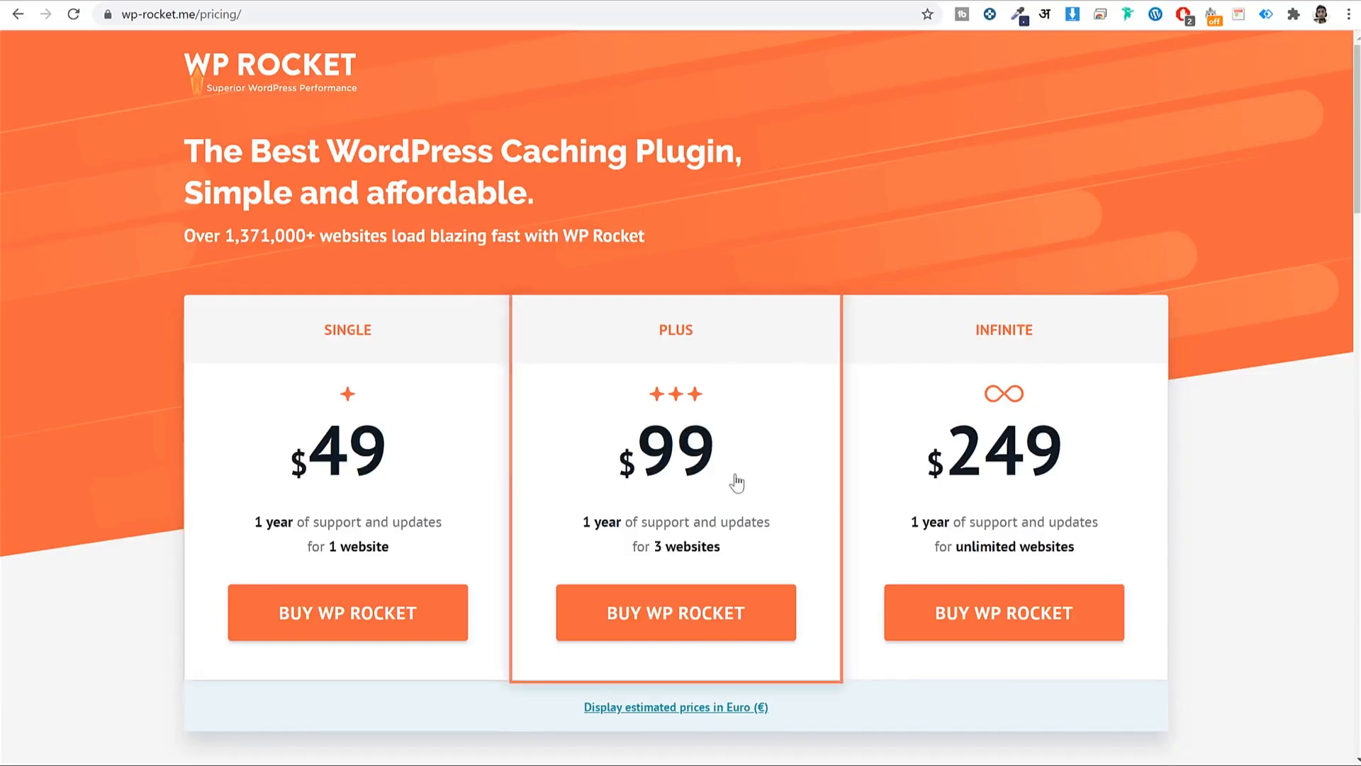
key(alt+Left)
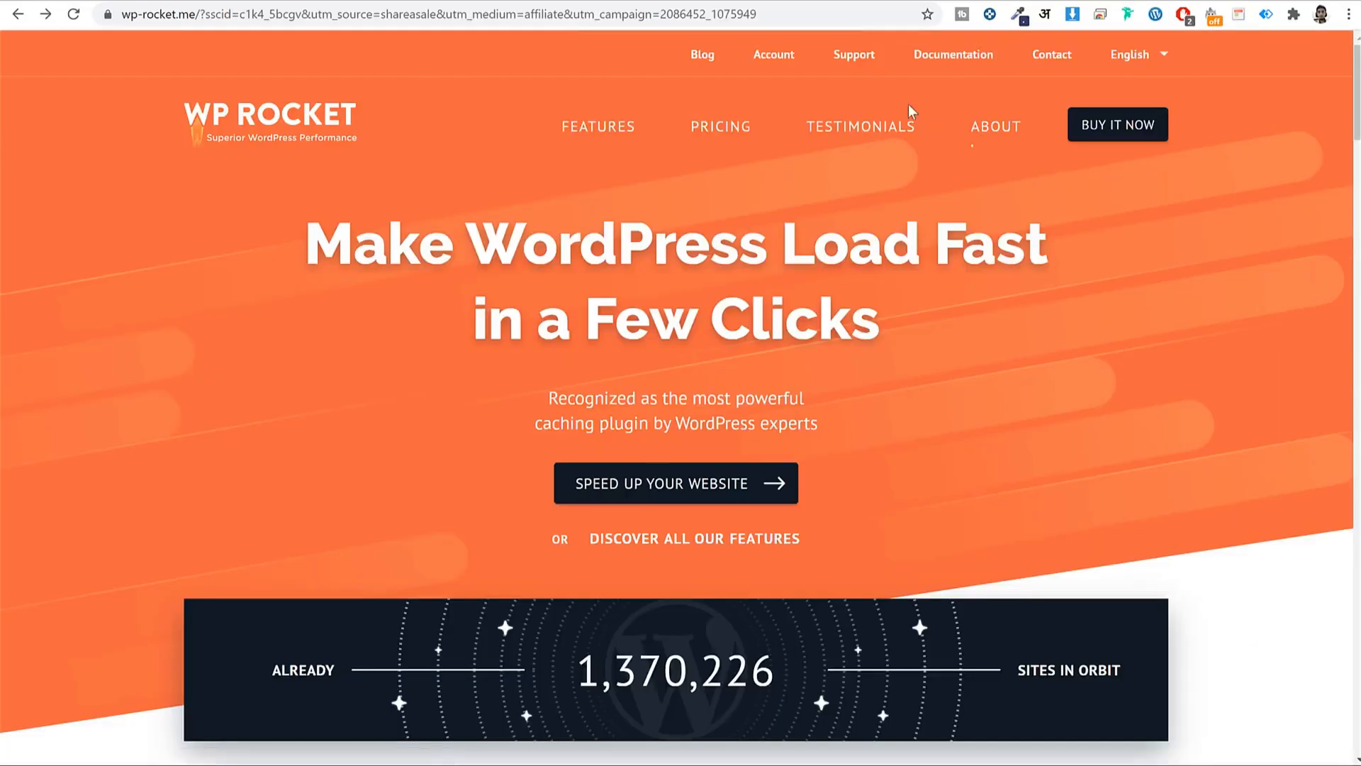
- Download the WP Rocket plugin zip from the licence section of the WP Rocket account
click(775, 56)
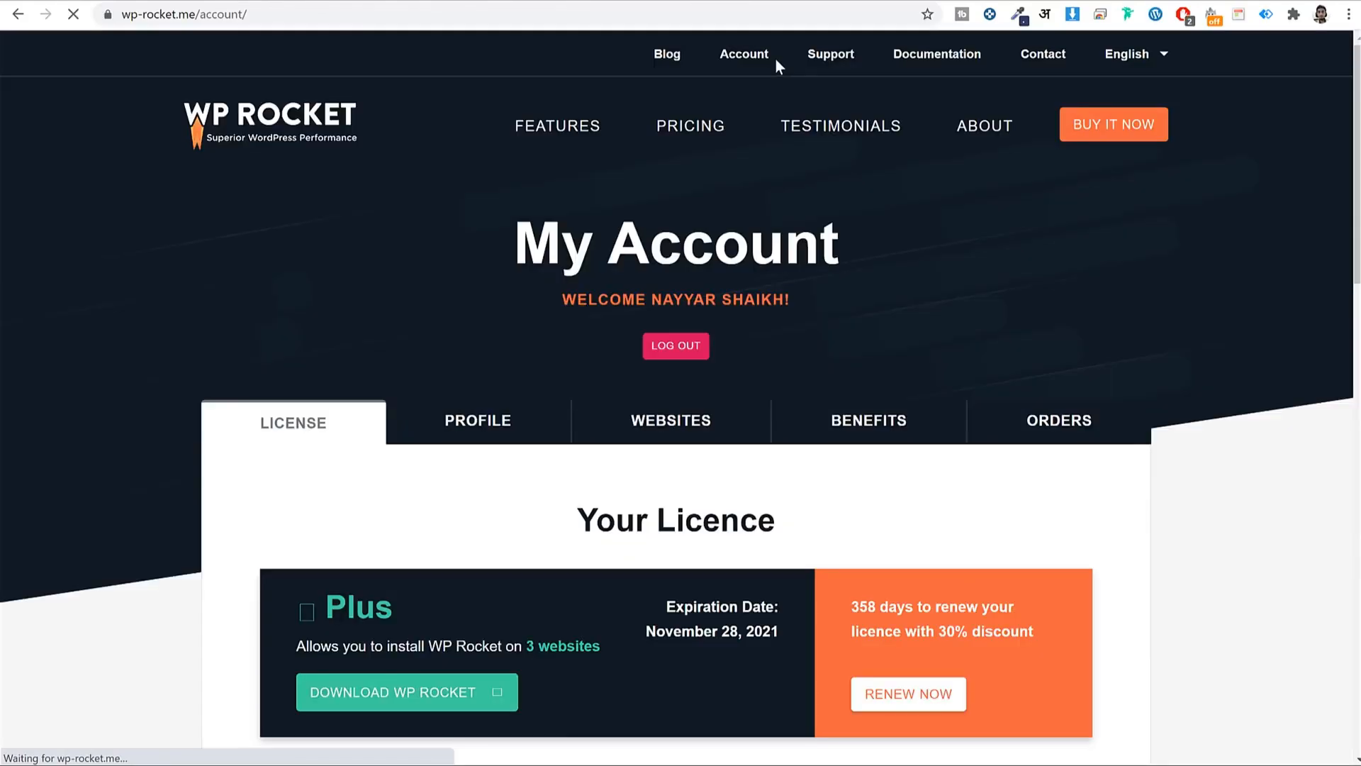
scroll(1078, 342, down, 6)
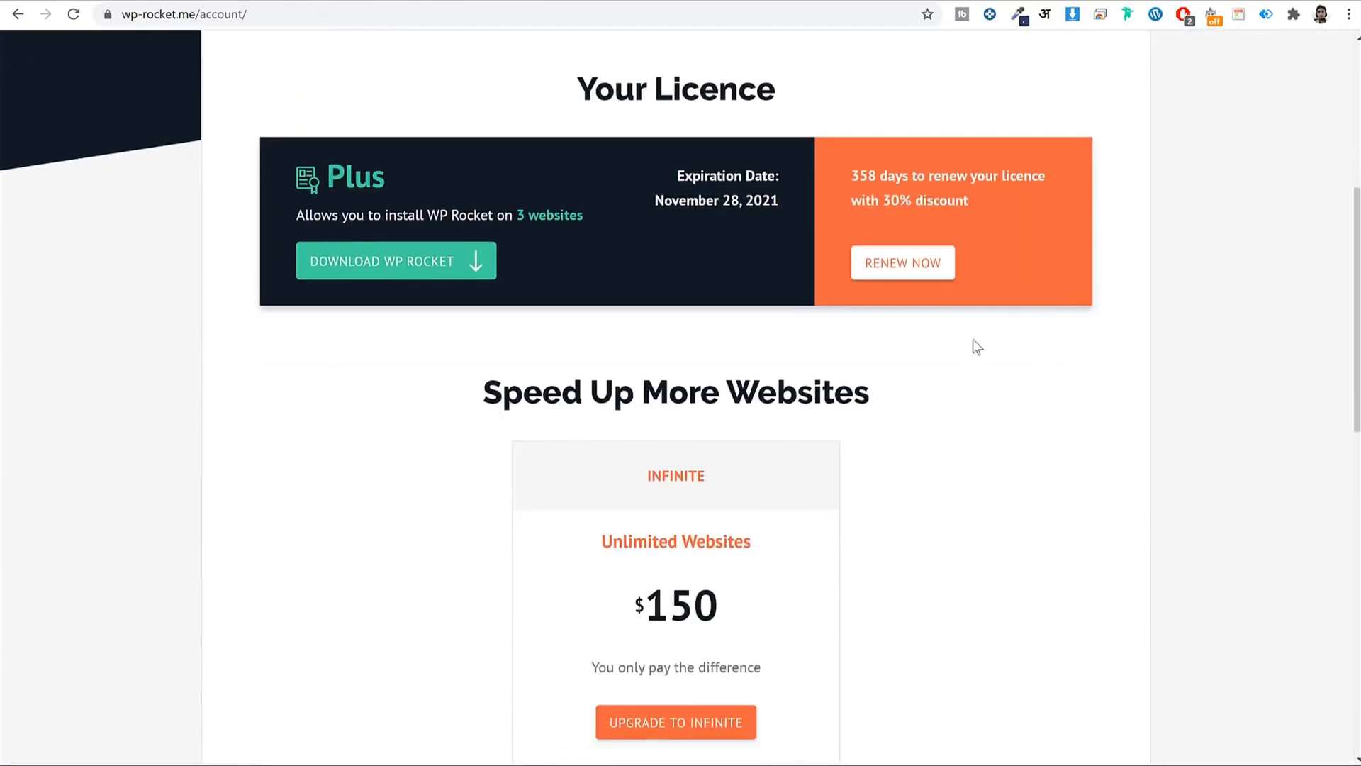
click(383, 268)
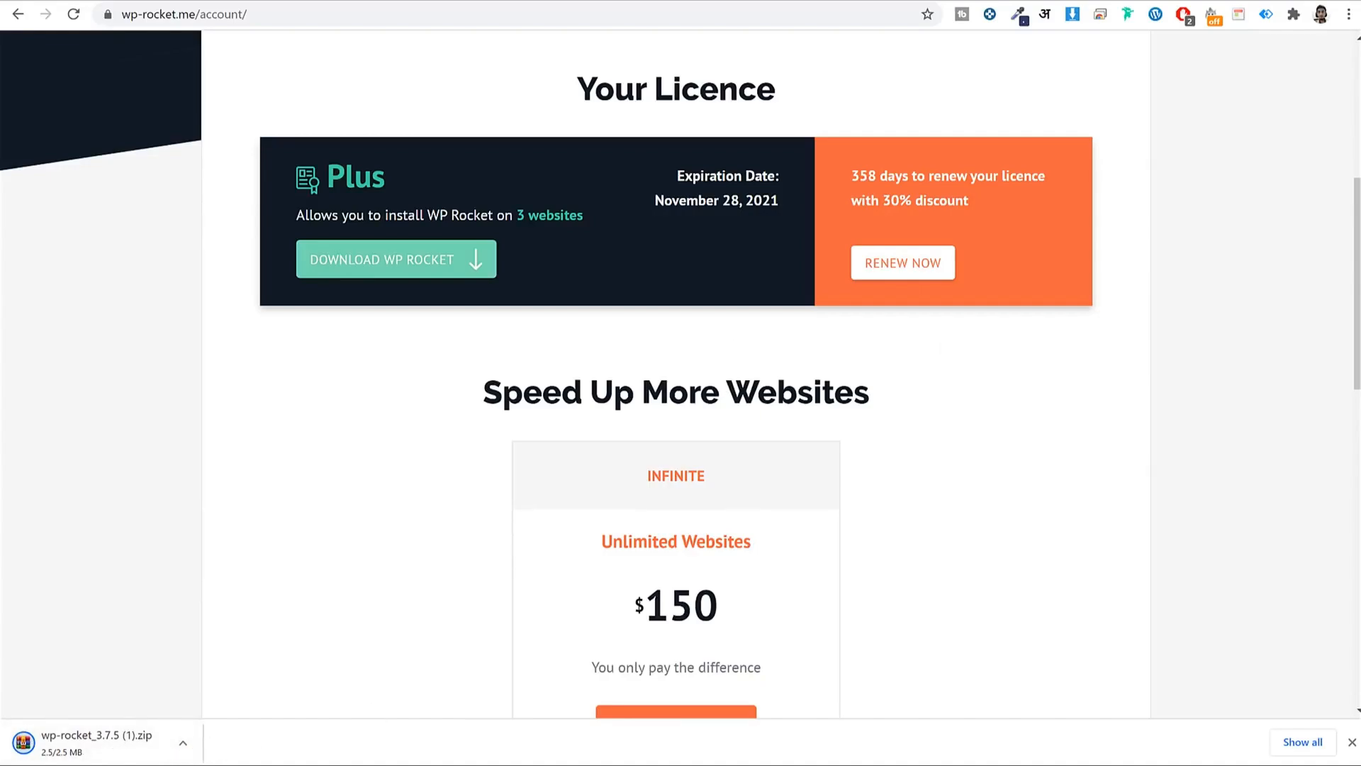
- Upload wp-rocket_3.7.5 (1).zip as a new plugin on the WordPress site, then install and activate it
click(193, 0)
click(257, 91)
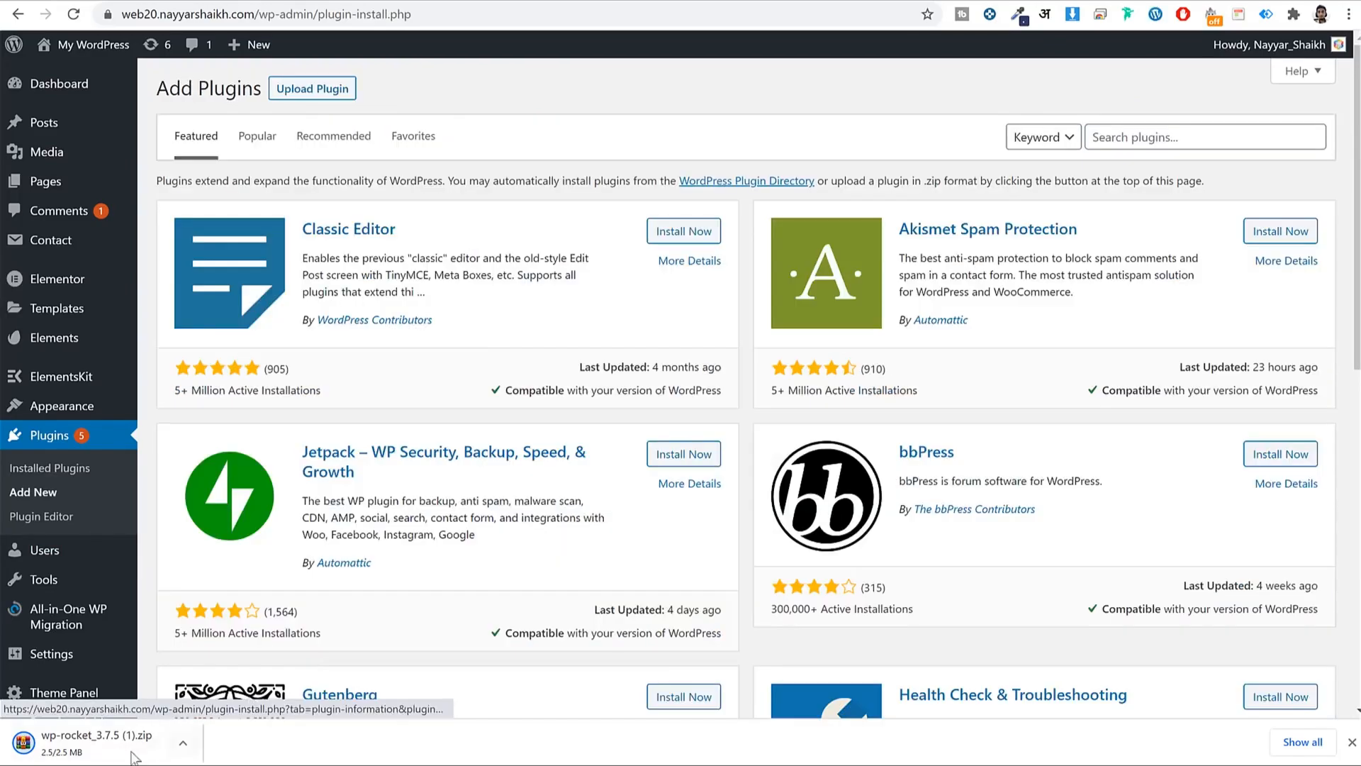
click(319, 92)
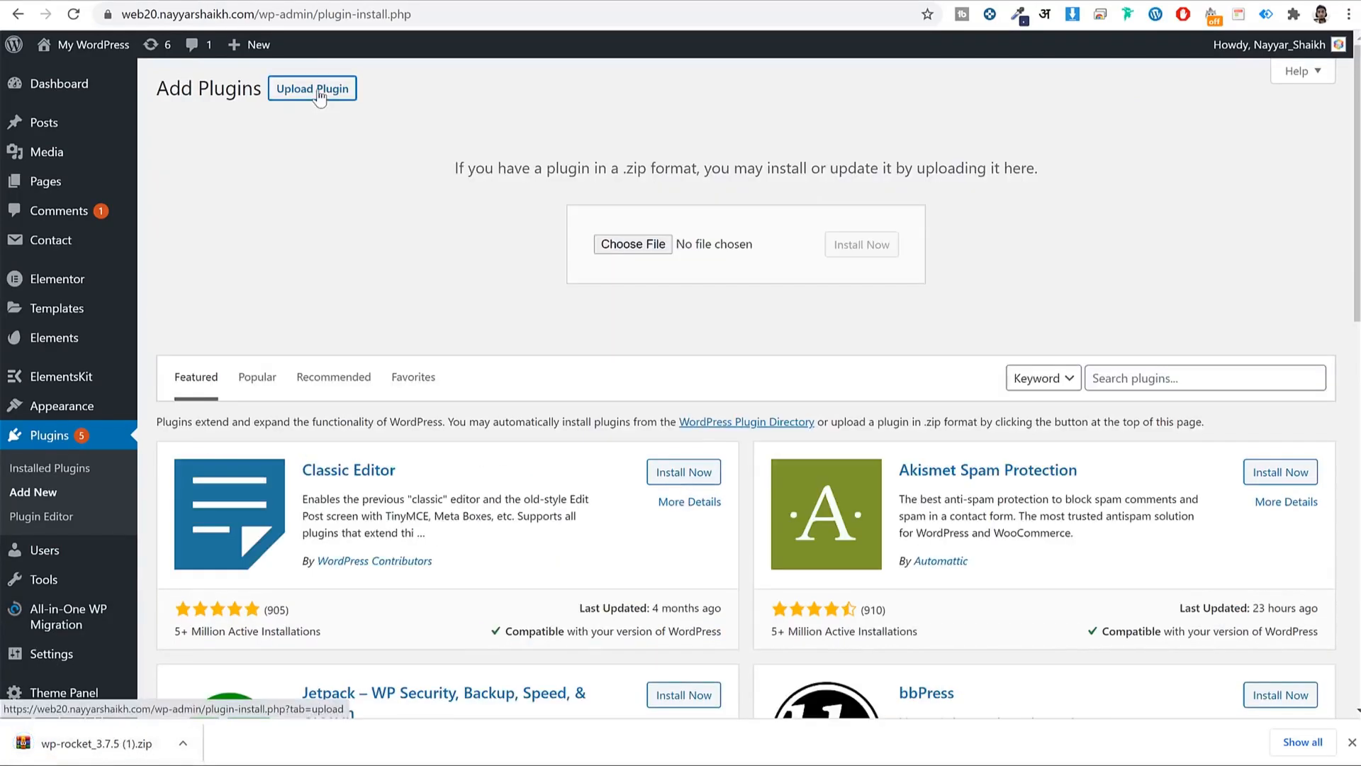
drag(110, 753, 651, 257)
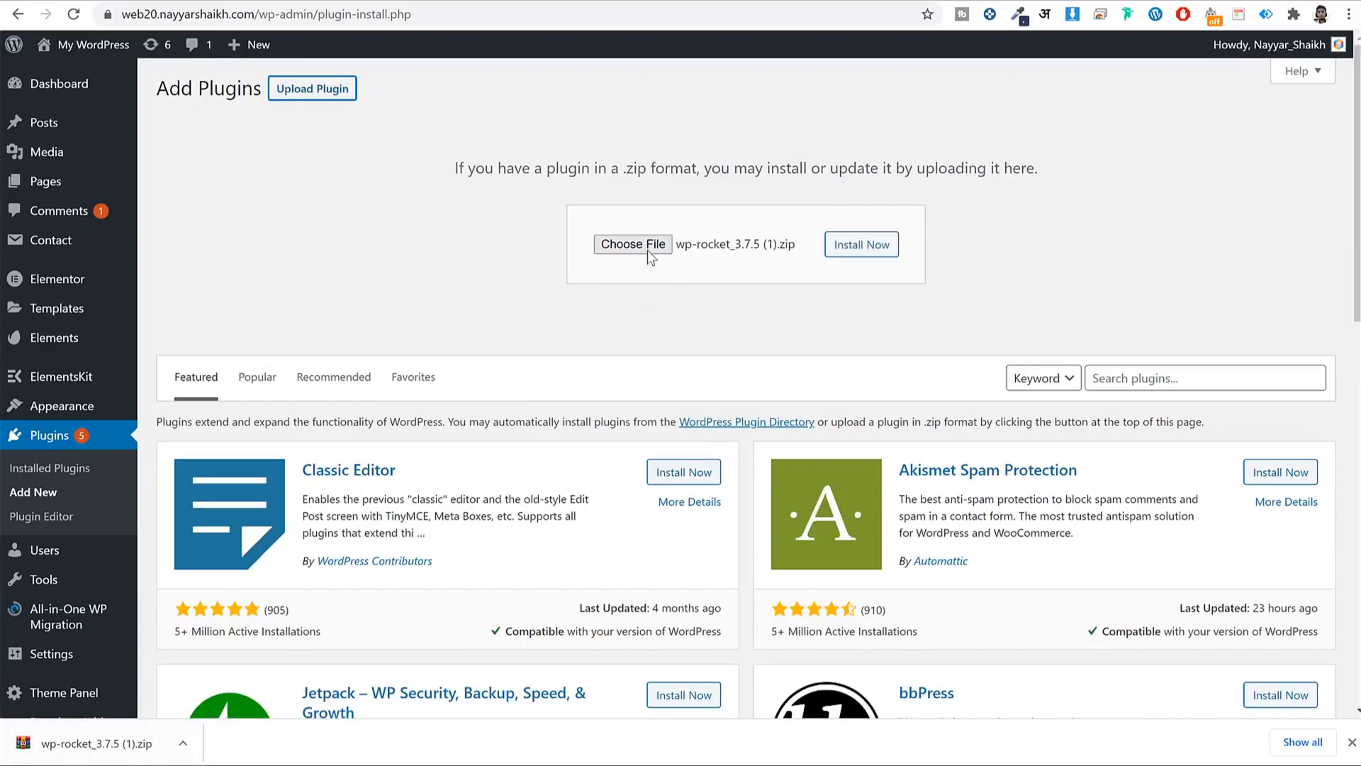
click(860, 254)
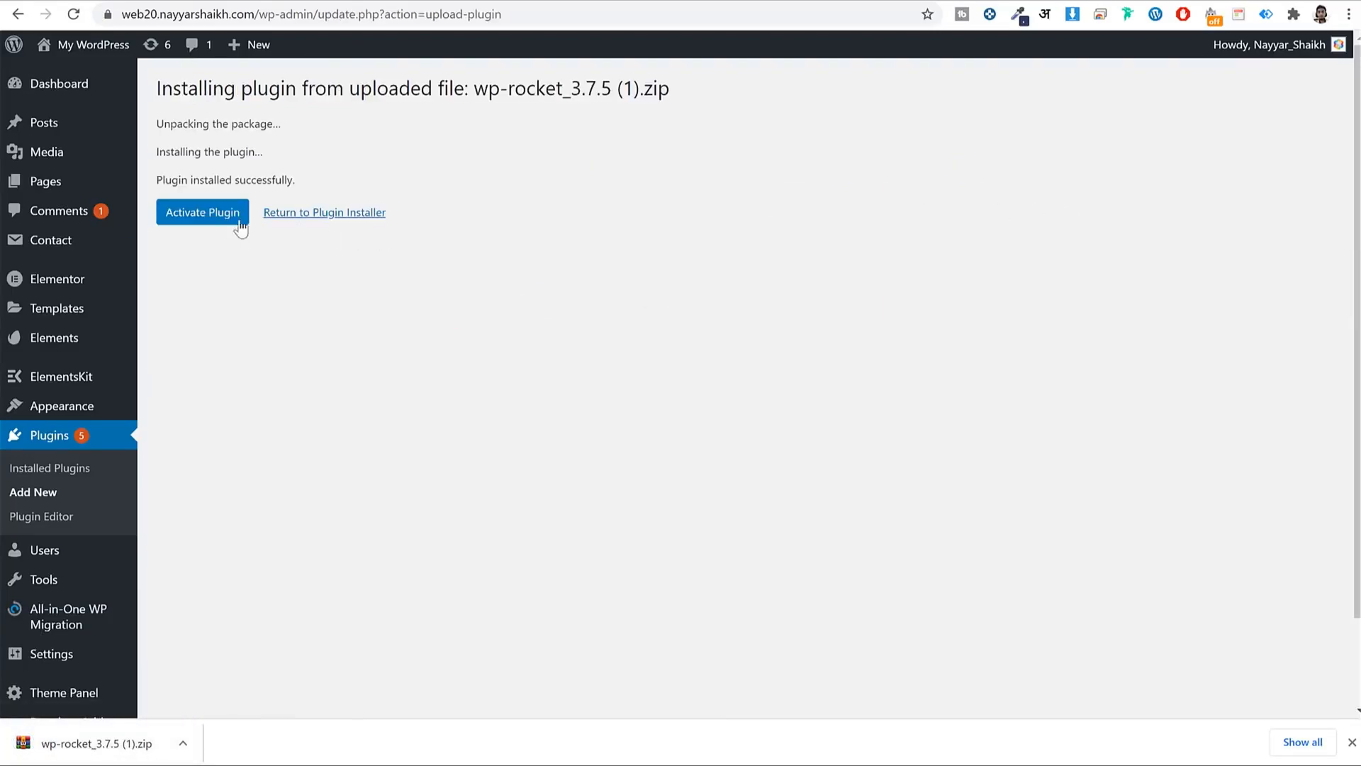
click(204, 212)
click(1352, 742)
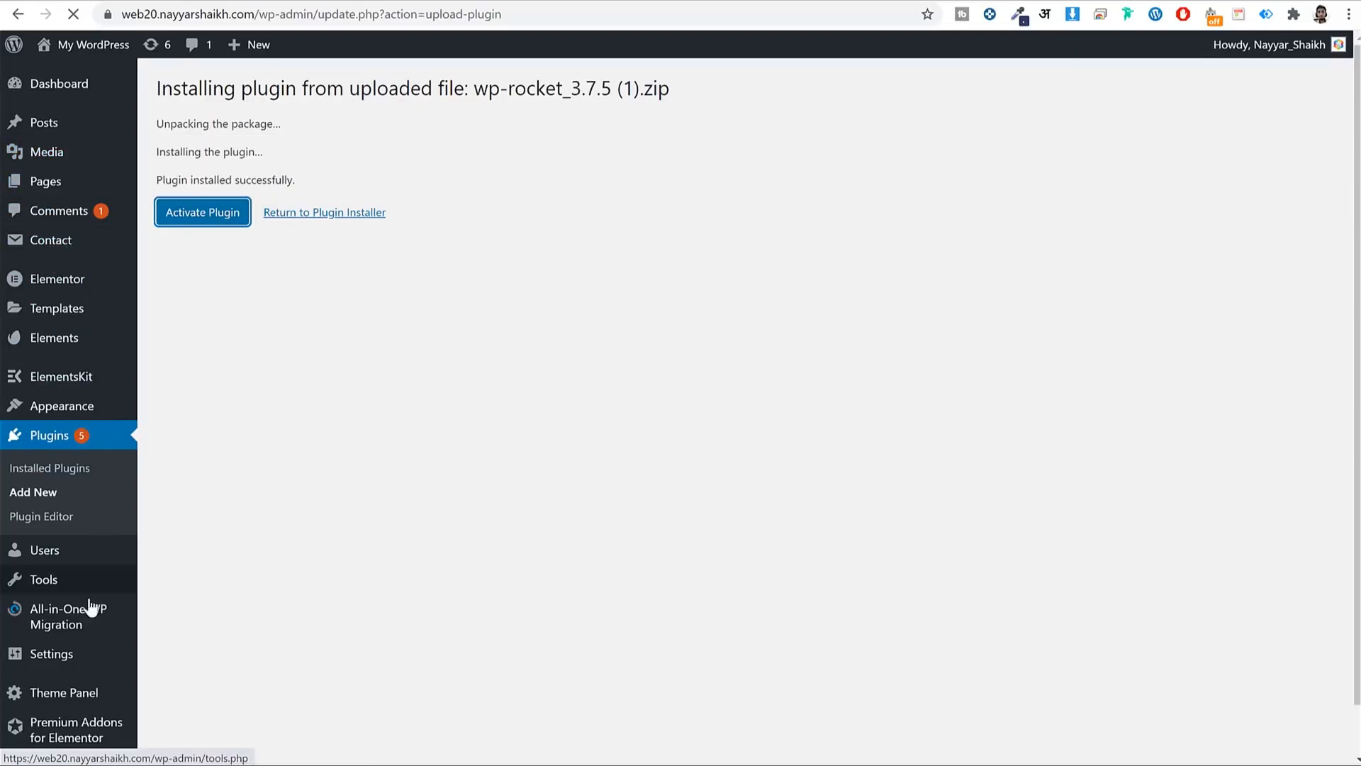
- Open the WP Rocket settings page in the WordPress admin
scroll(101, 662, down, 1)
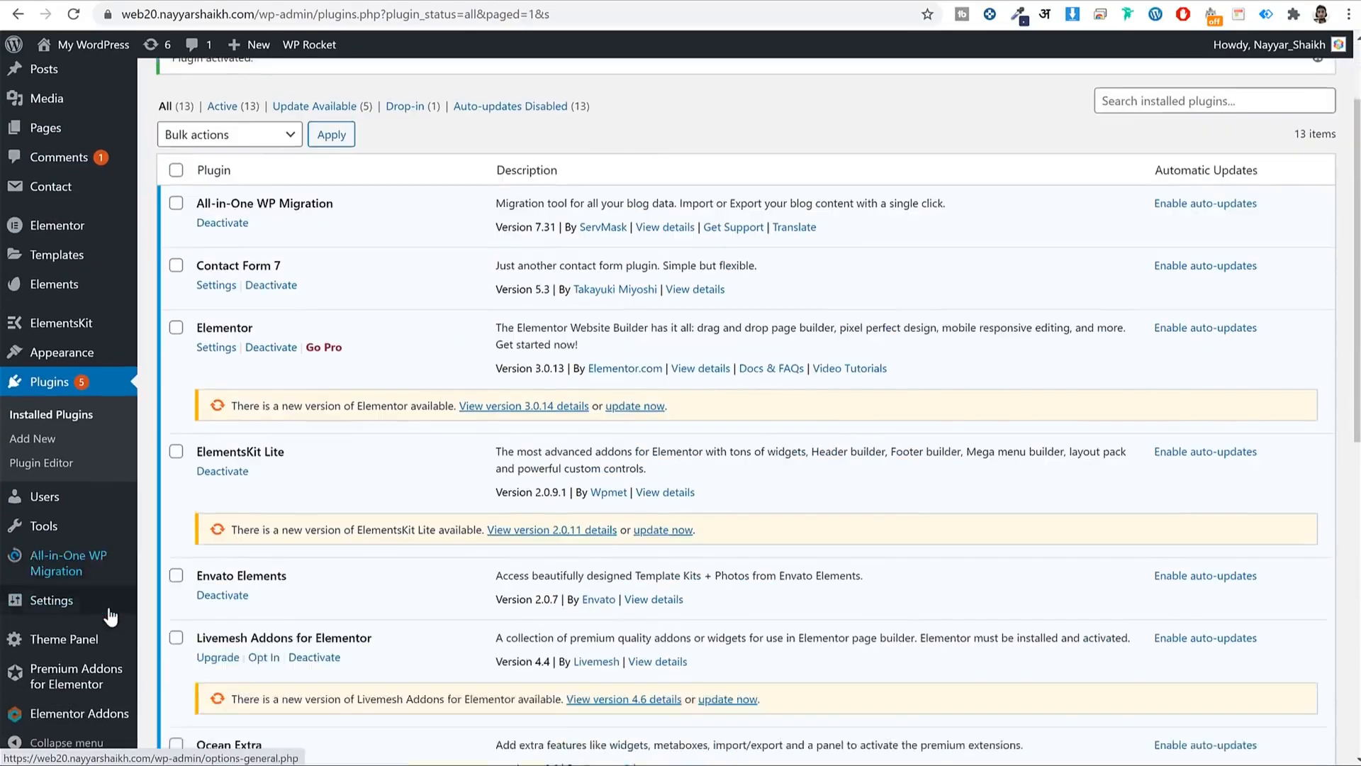
scroll(110, 616, down, 2)
mouse_move(110, 616)
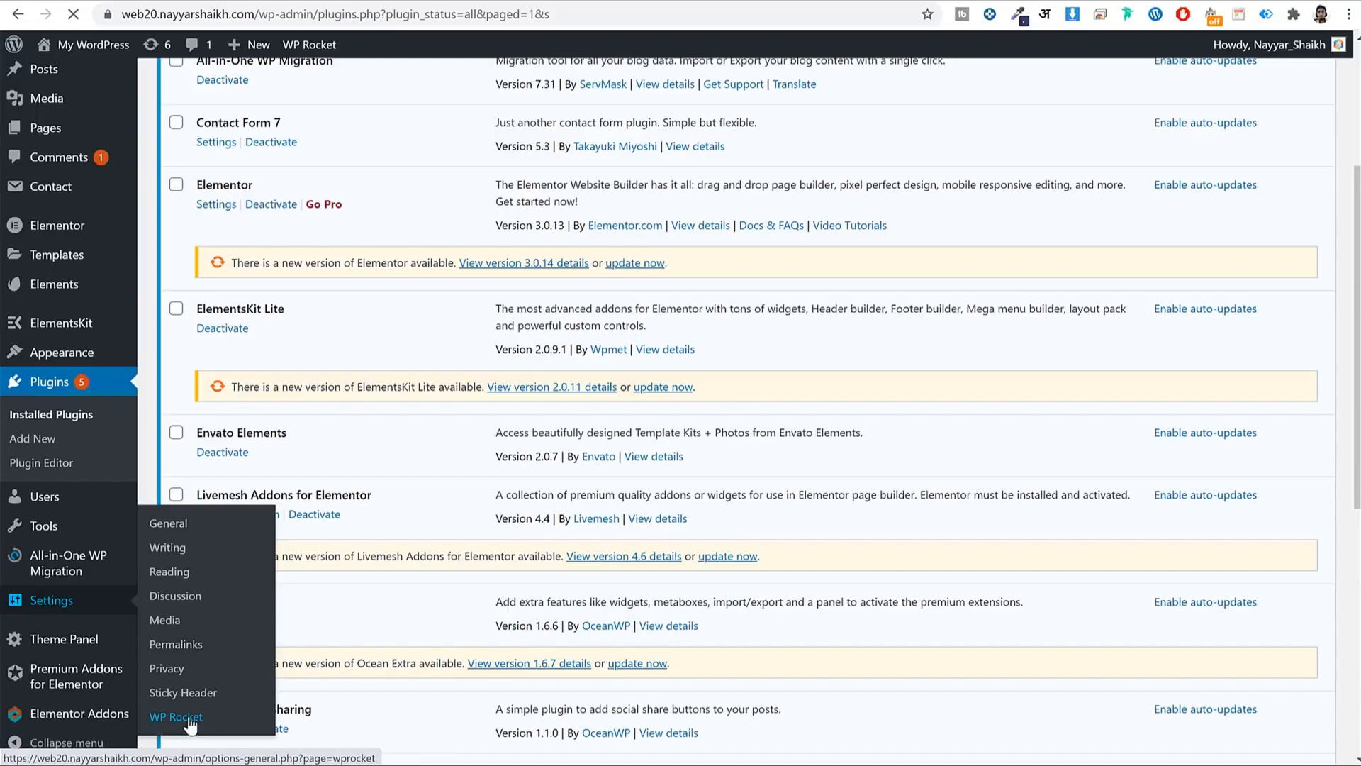
- Look through the WP Rocket dashboard, including the quick actions, licence type and expiration date
scroll(776, 390, down, 9)
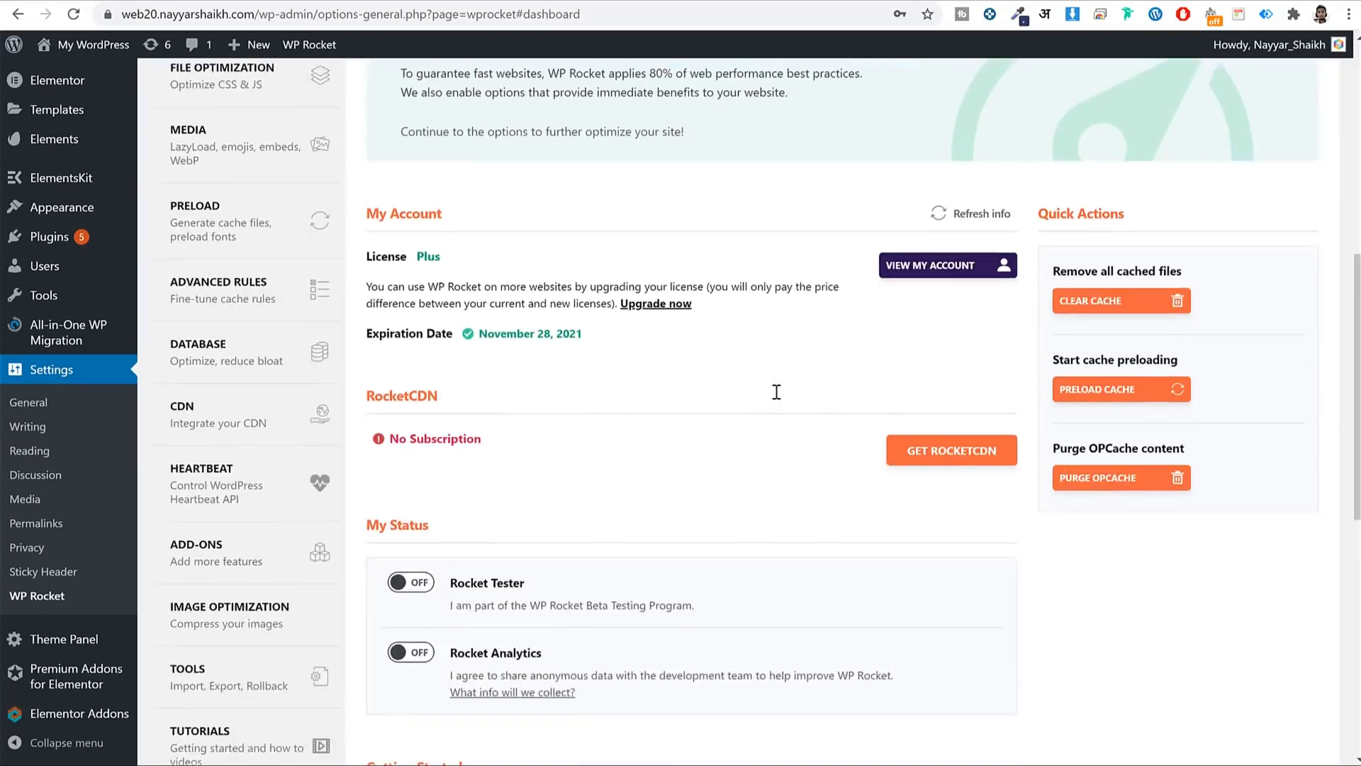
scroll(777, 392, down, 6)
scroll(776, 393, up, 12)
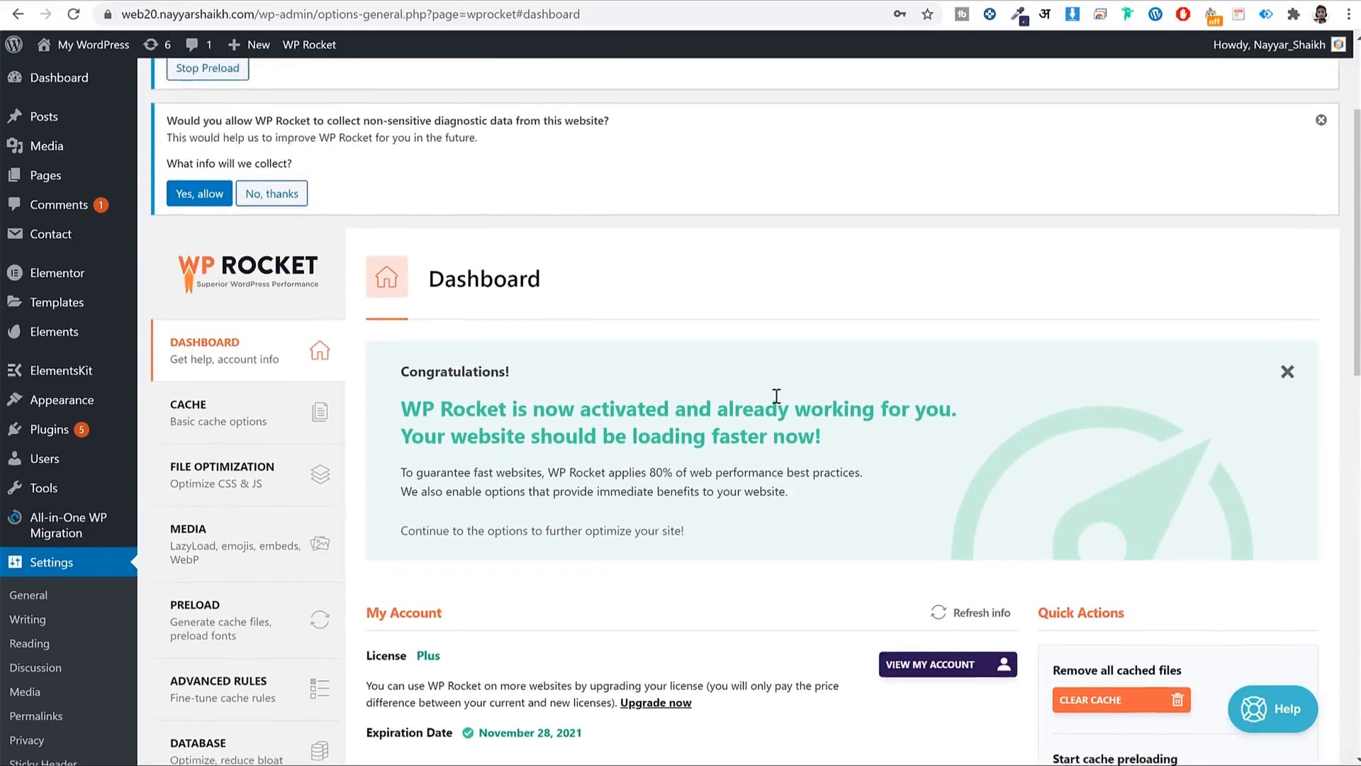
scroll(776, 396, down, 4)
triple_click(1111, 532)
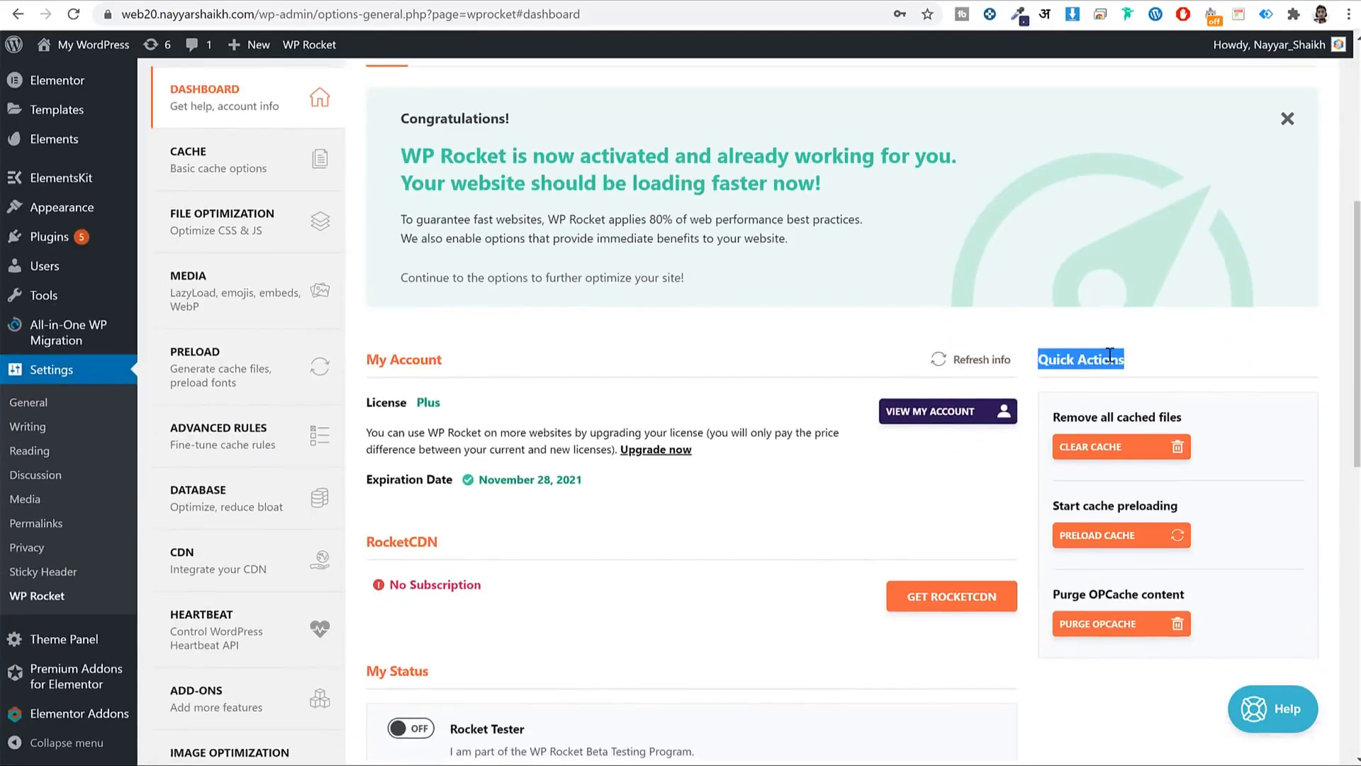
click(1156, 365)
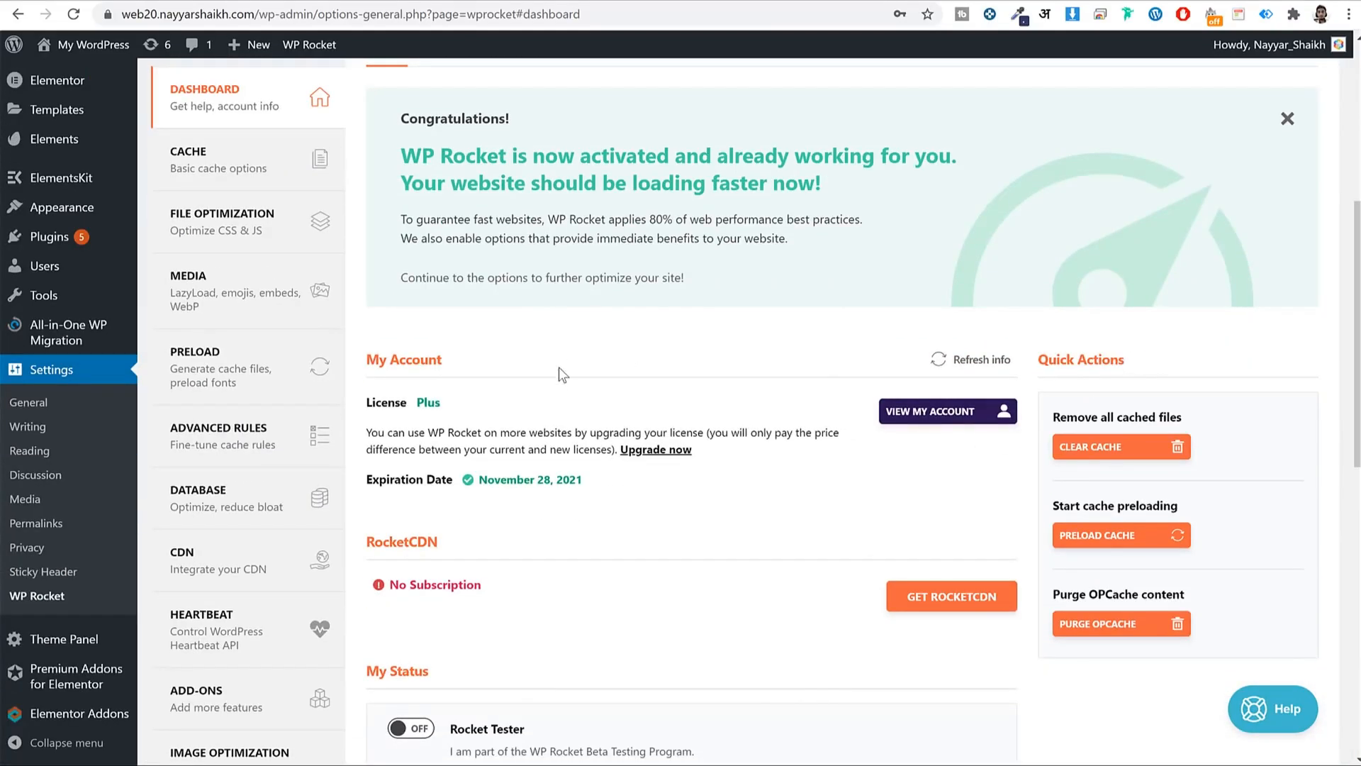
scroll(562, 376, down, 4)
scroll(496, 340, up, 2)
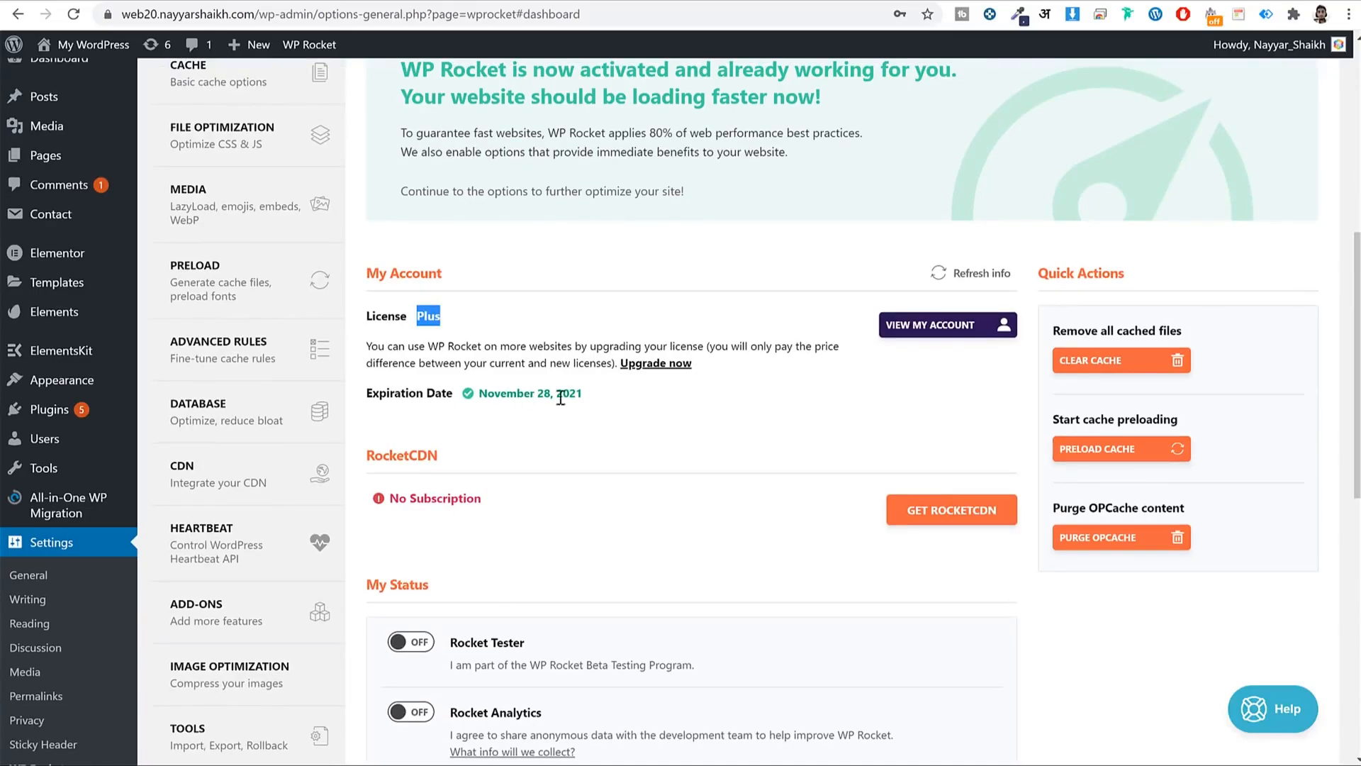
drag(588, 394, 478, 393)
- Read the dashboard's Getting Started and Frequently Asked Questions sections and open the Cache settings
scroll(658, 437, down, 6)
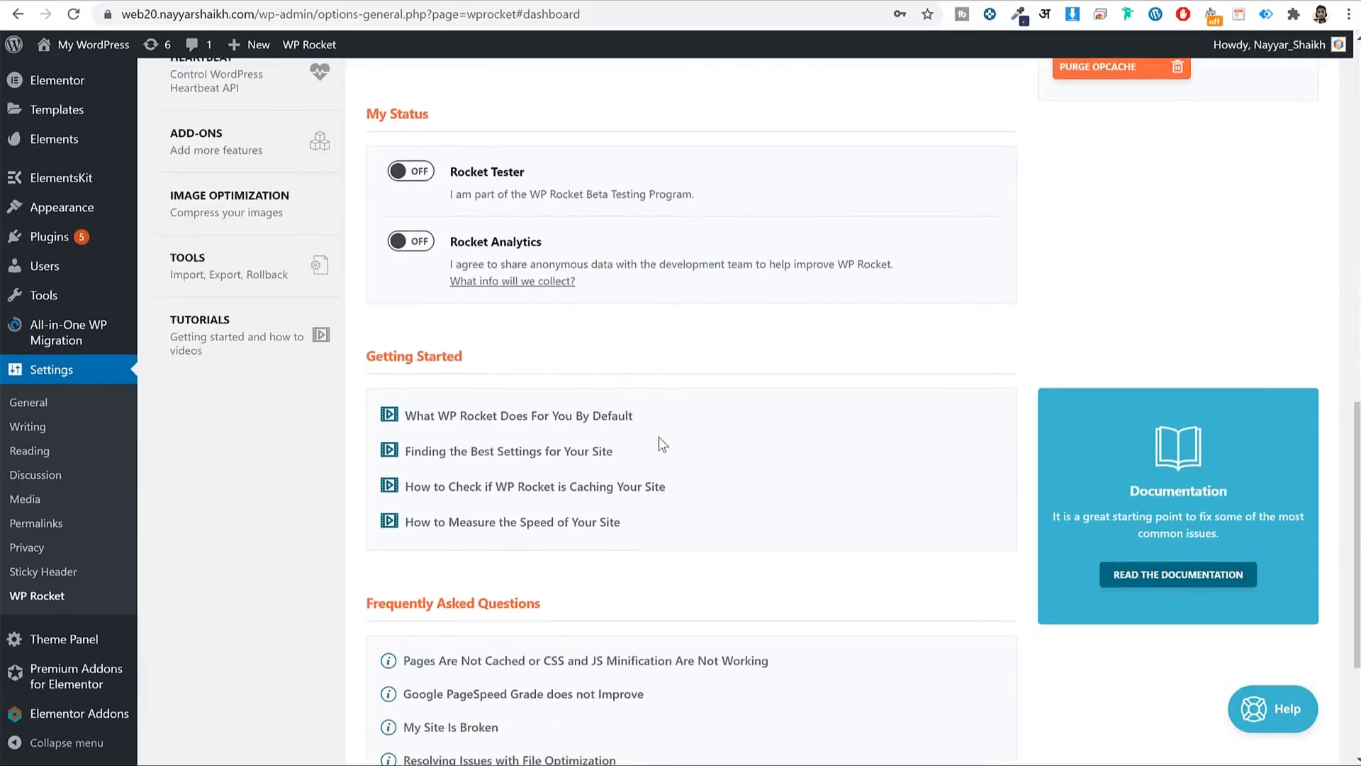
scroll(658, 437, down, 1)
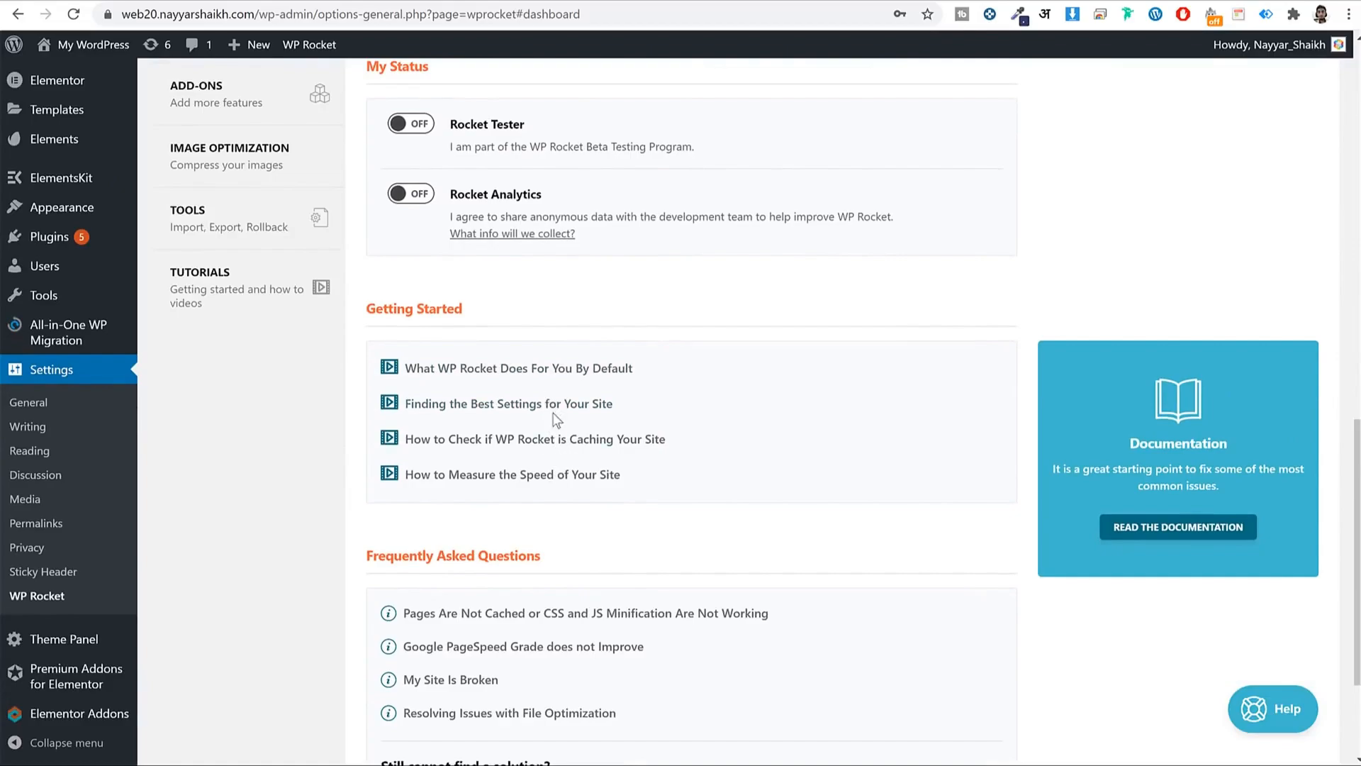
scroll(557, 420, down, 3)
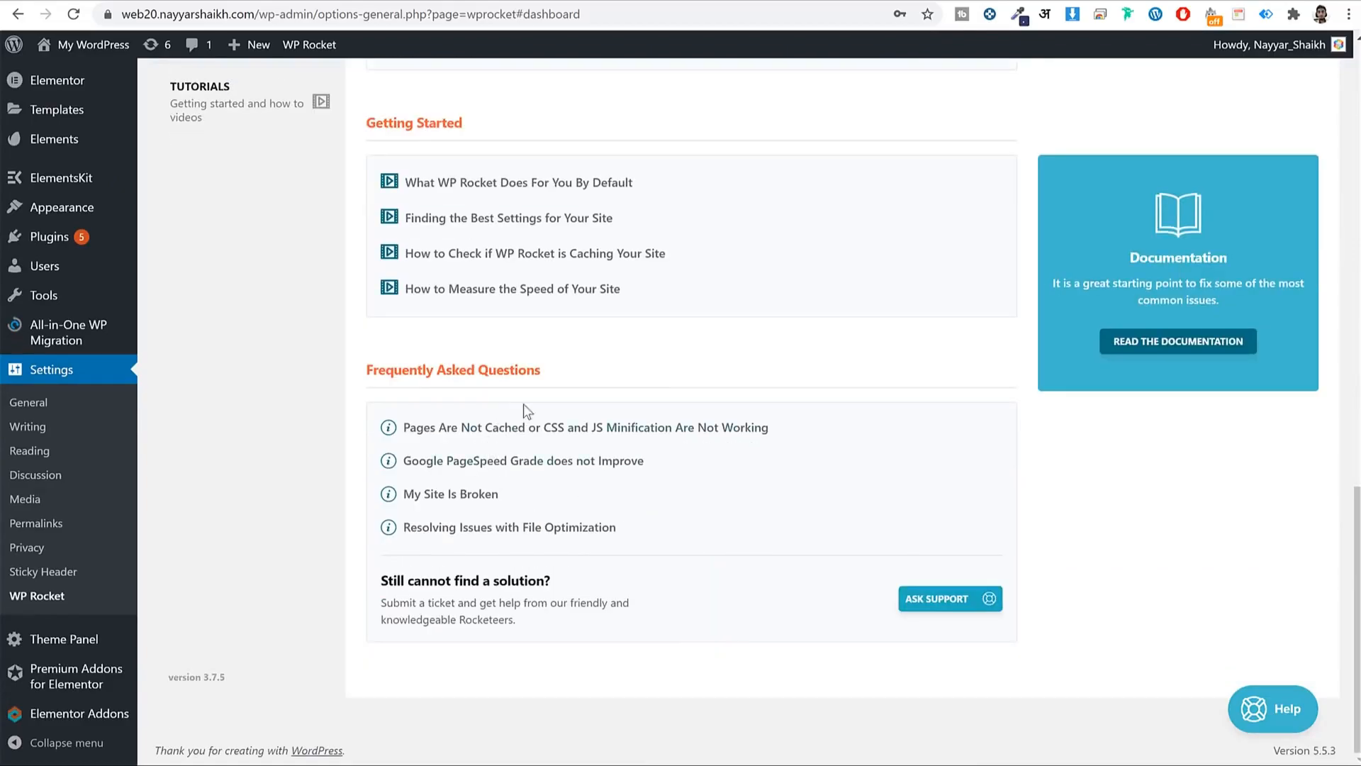
drag(383, 372, 514, 374)
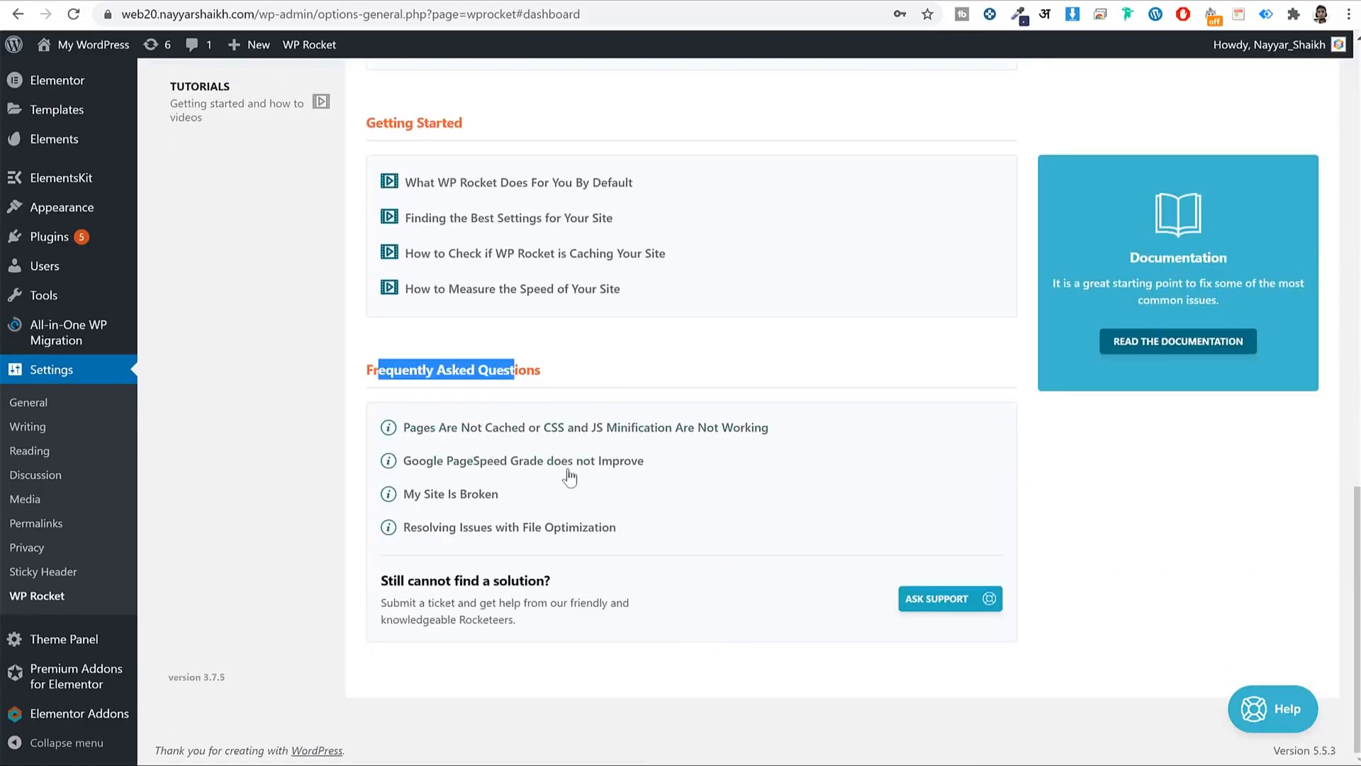
scroll(570, 476, up, 15)
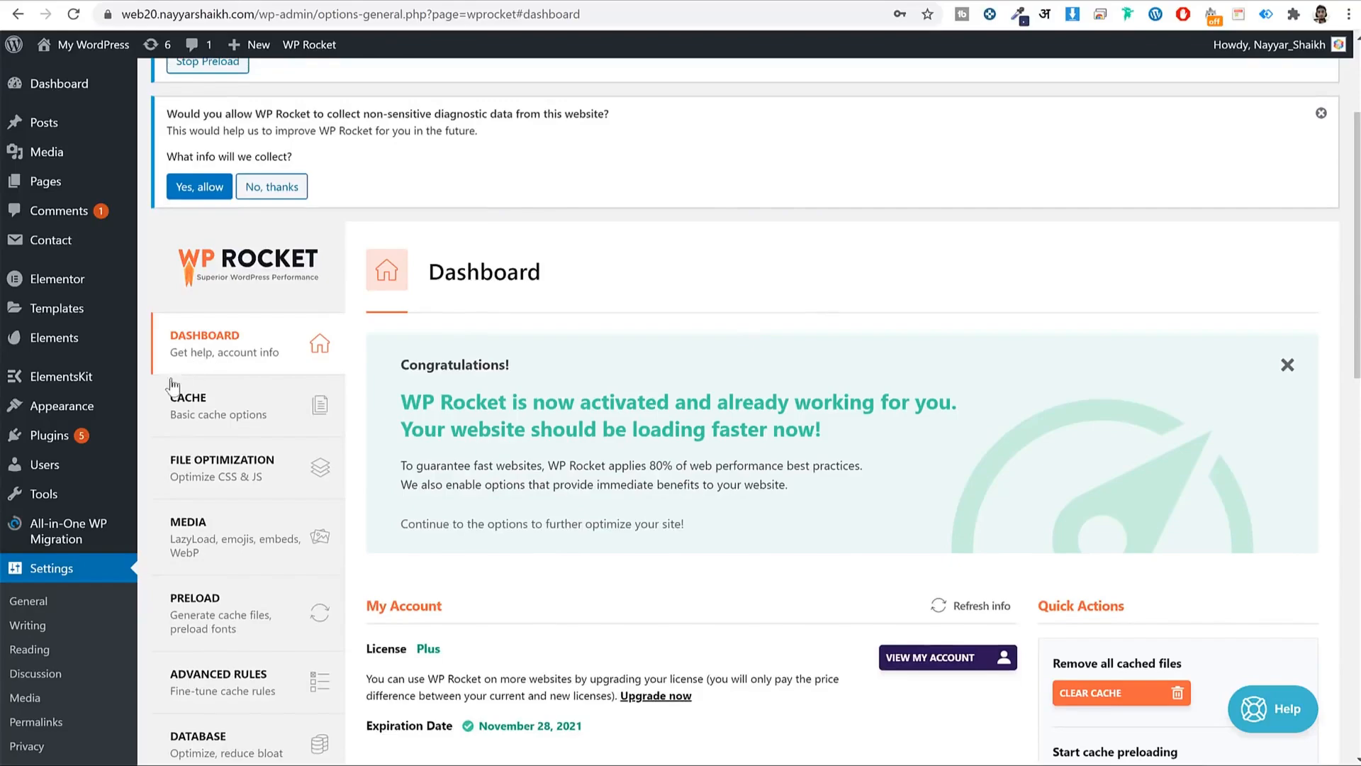
click(254, 407)
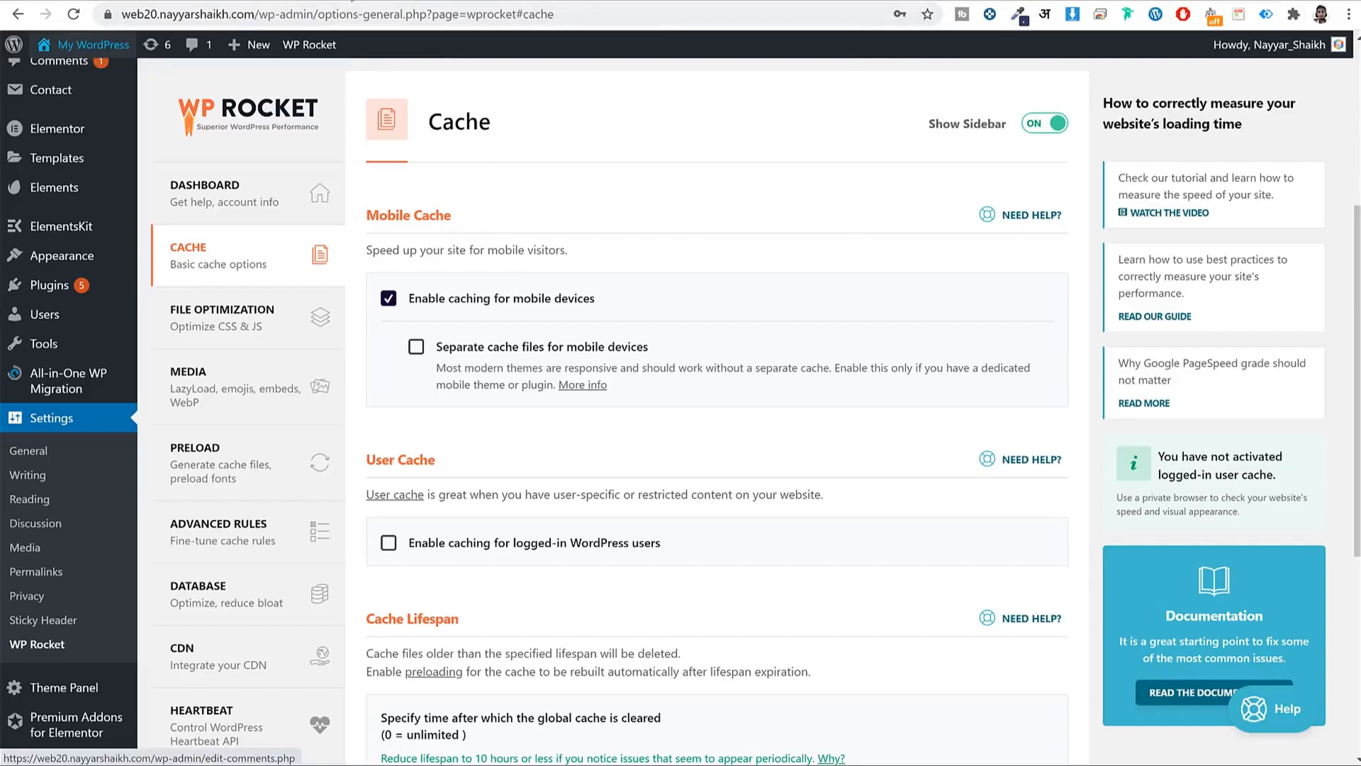
- Open the live marketing site, look over its home page, visit the About Us page and return to the home page
click(71, 70)
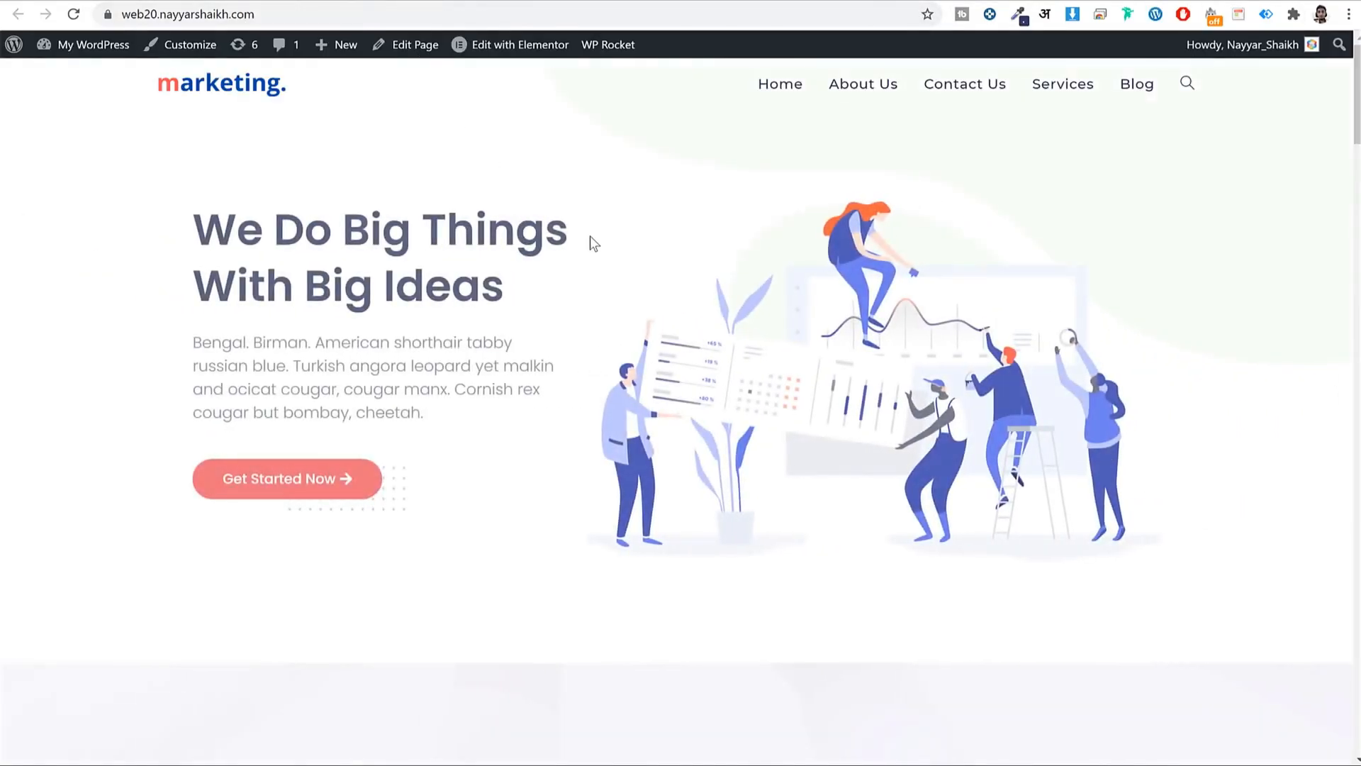
click(376, 12)
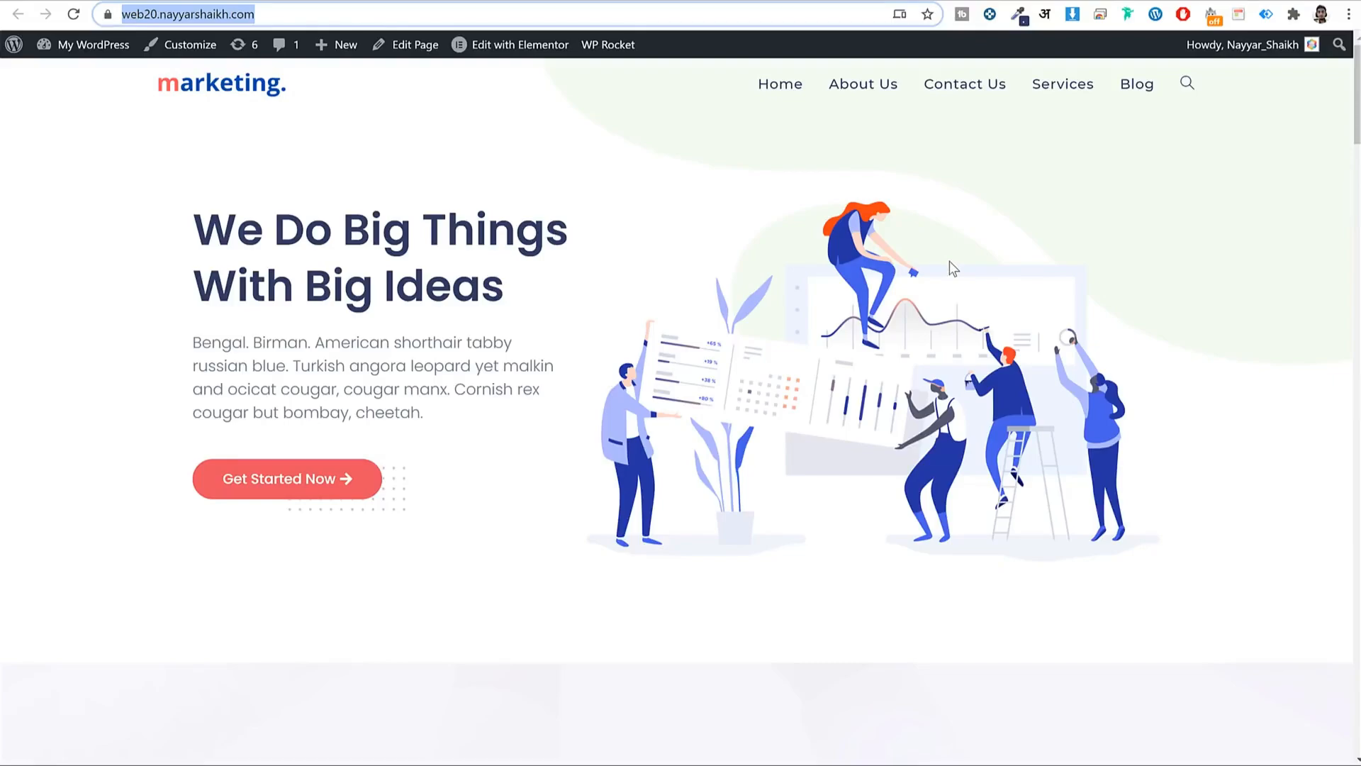
scroll(1091, 671, down, 10)
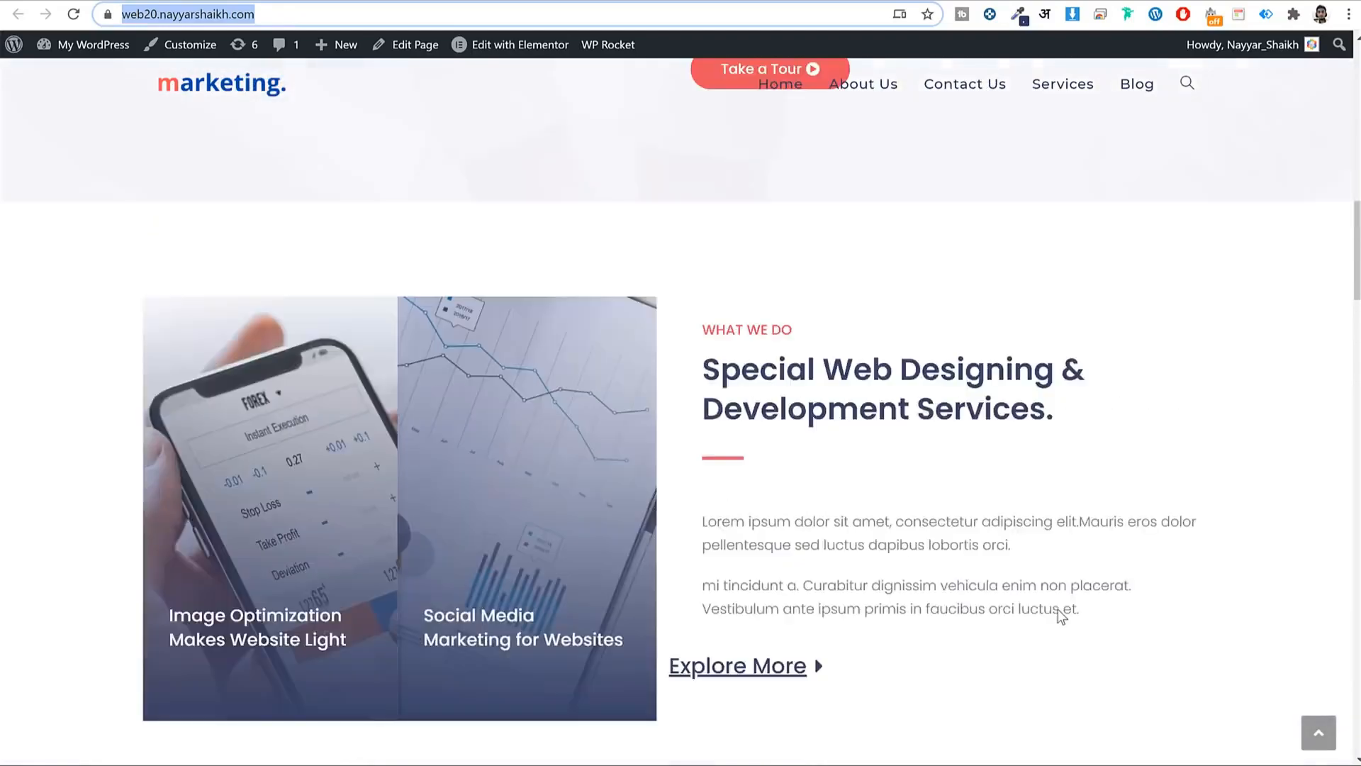
scroll(1062, 631, up, 10)
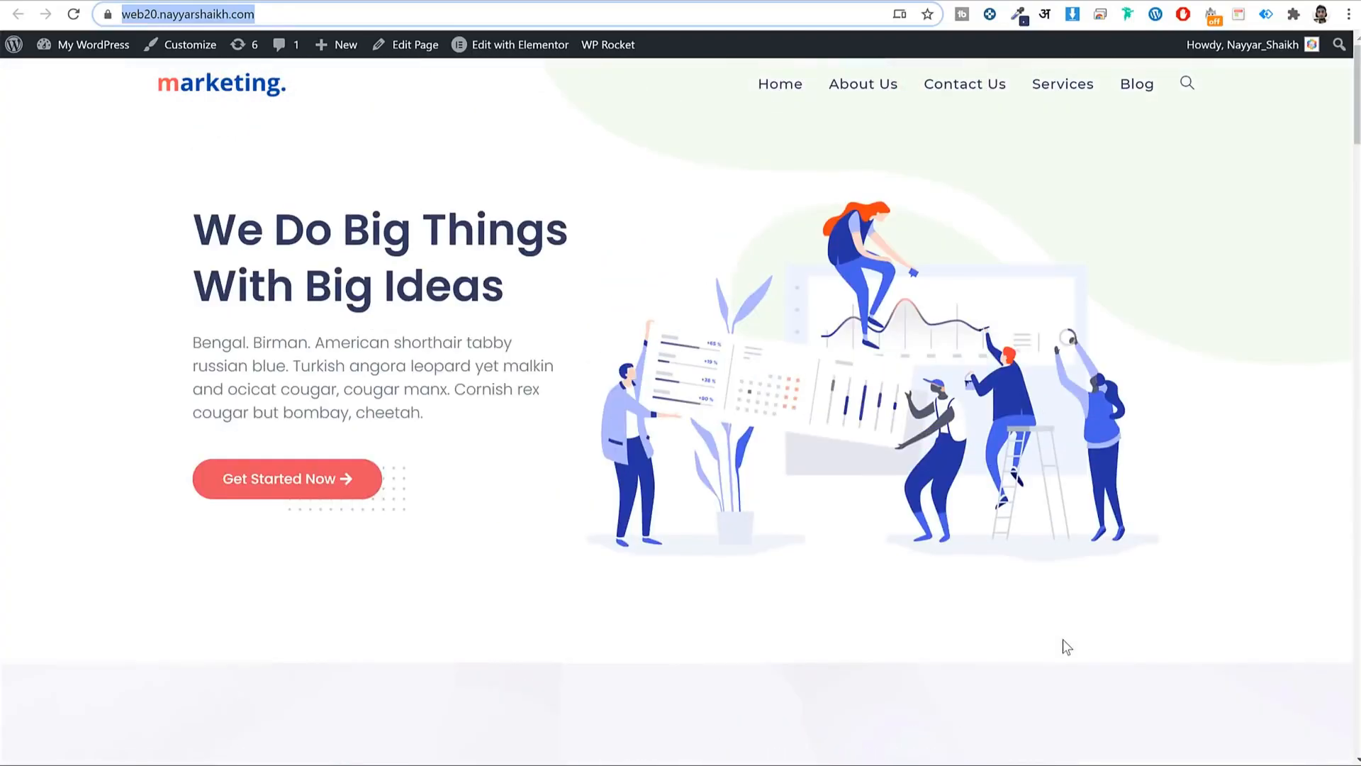
click(863, 91)
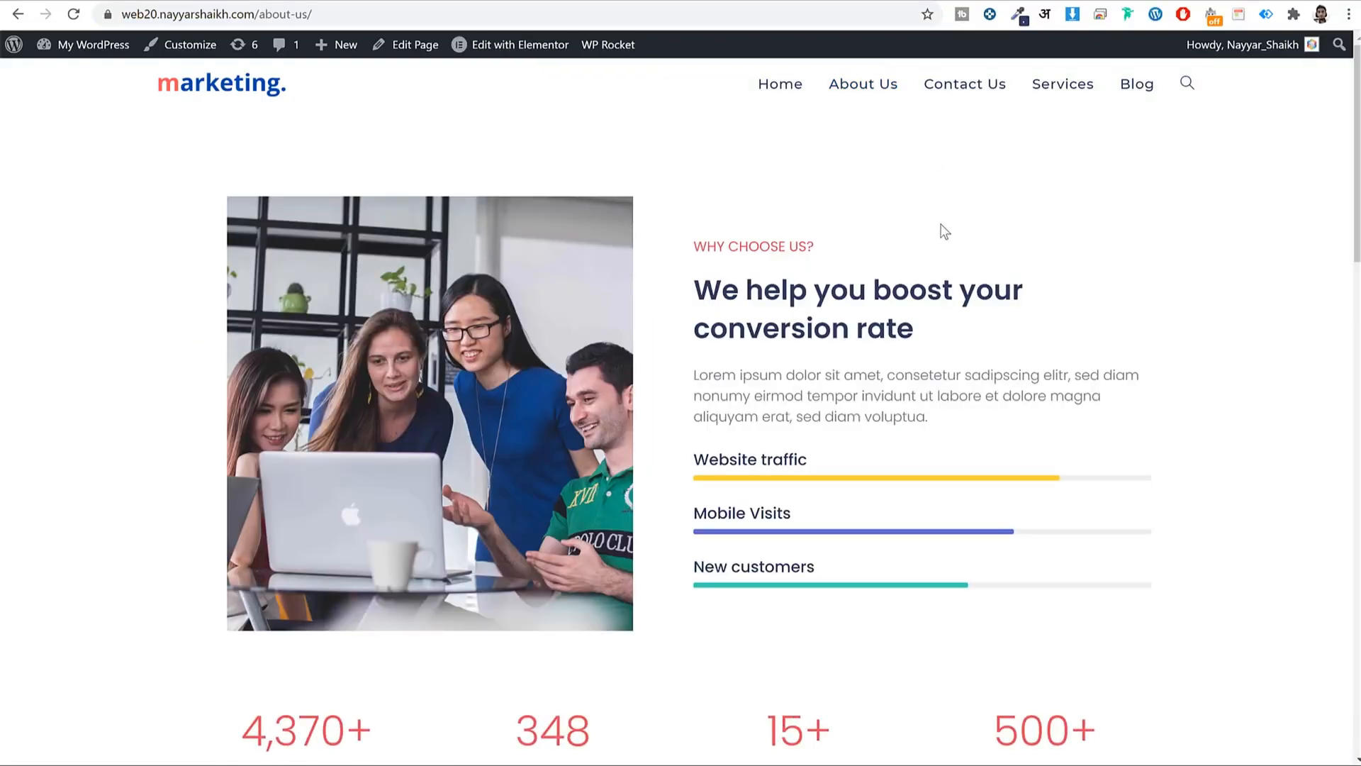
click(221, 83)
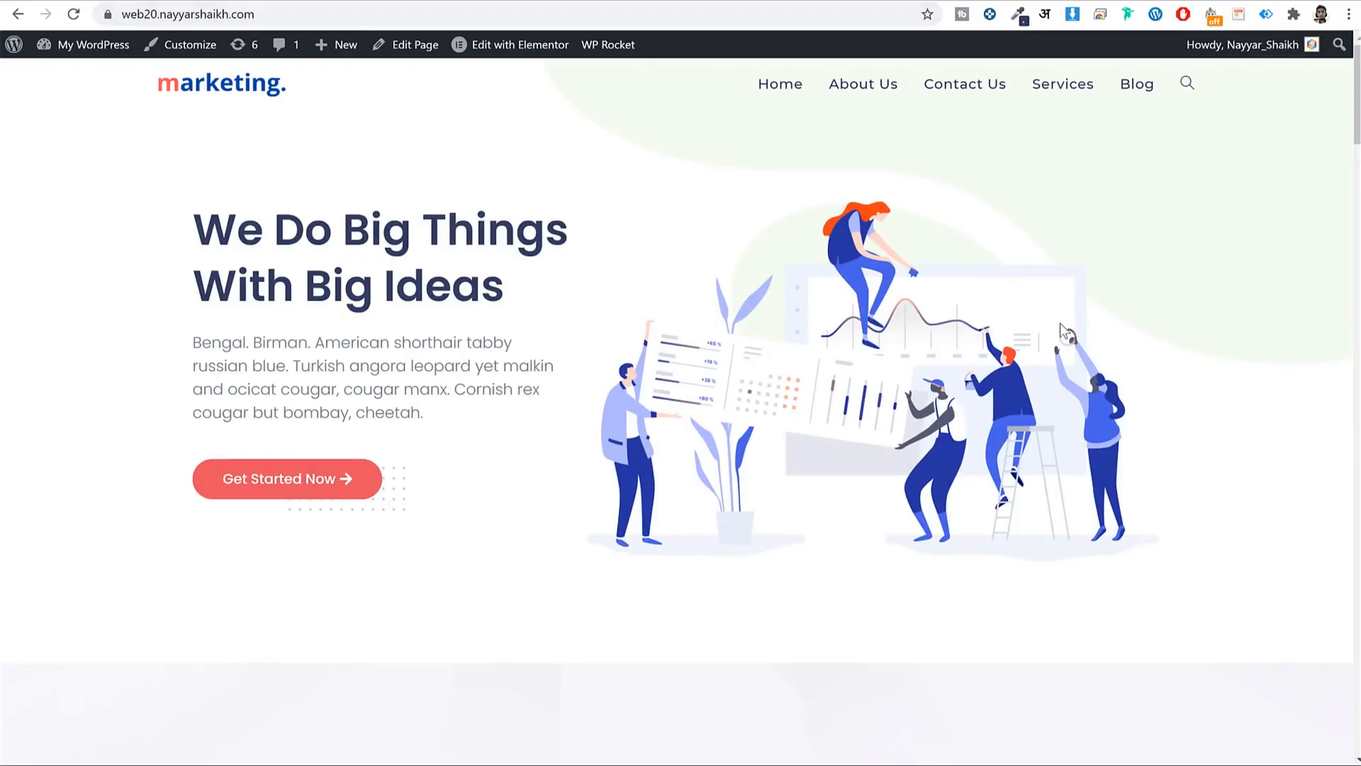
- Look through the home page sections from the hero area down to Our Services
scroll(1069, 373, down, 5)
scroll(1069, 373, up, 5)
scroll(1028, 402, down, 8)
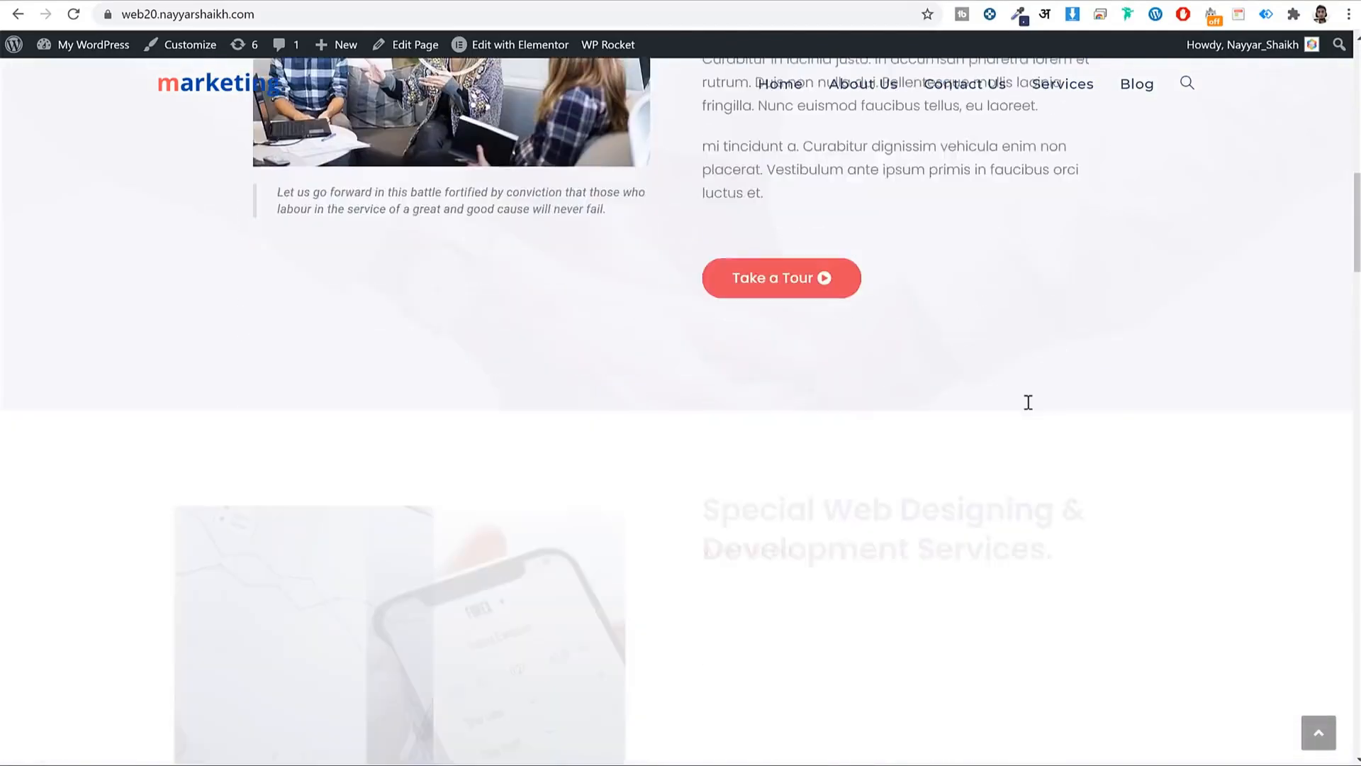
scroll(1028, 402, down, 3)
scroll(1125, 417, down, 5)
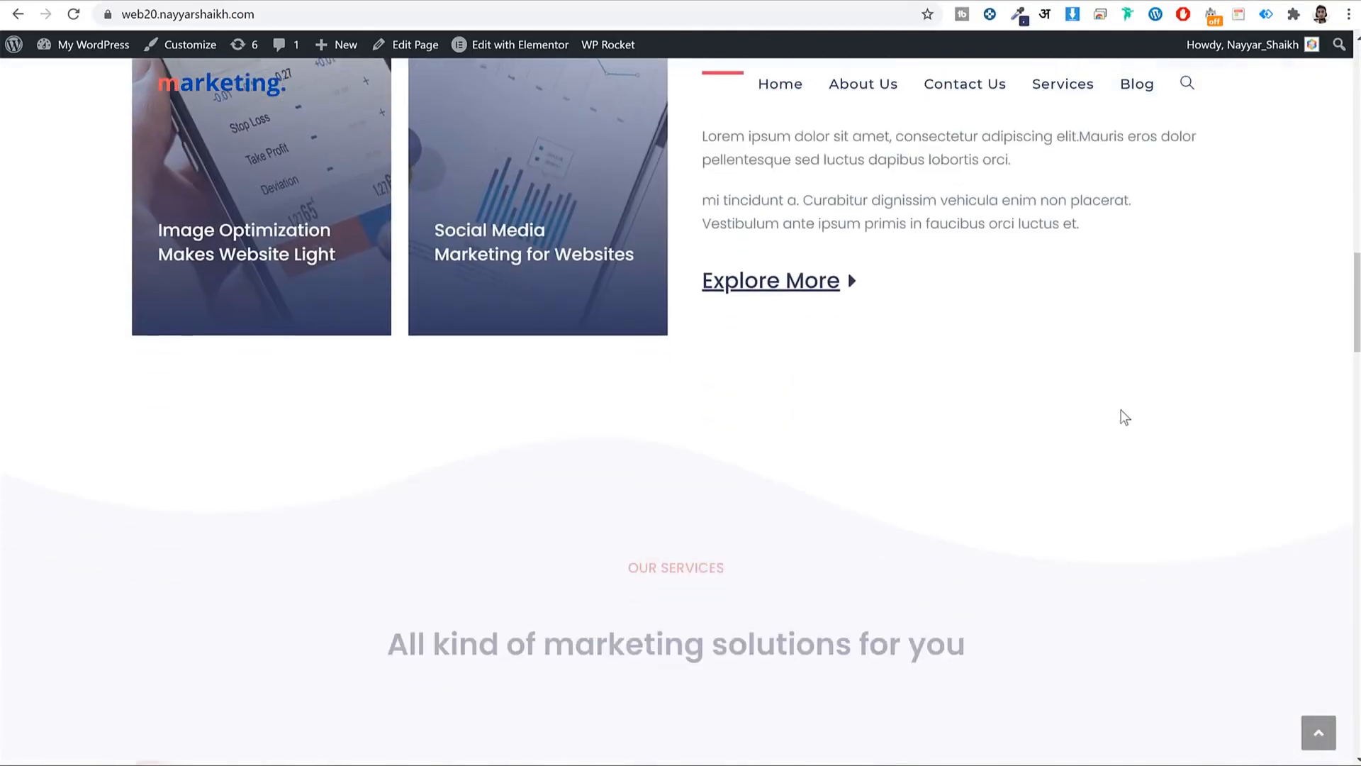
- Go over the home page again, from the hero area to the What We Do section, and return to the WP Rocket Cache settings
scroll(1126, 404, up, 10)
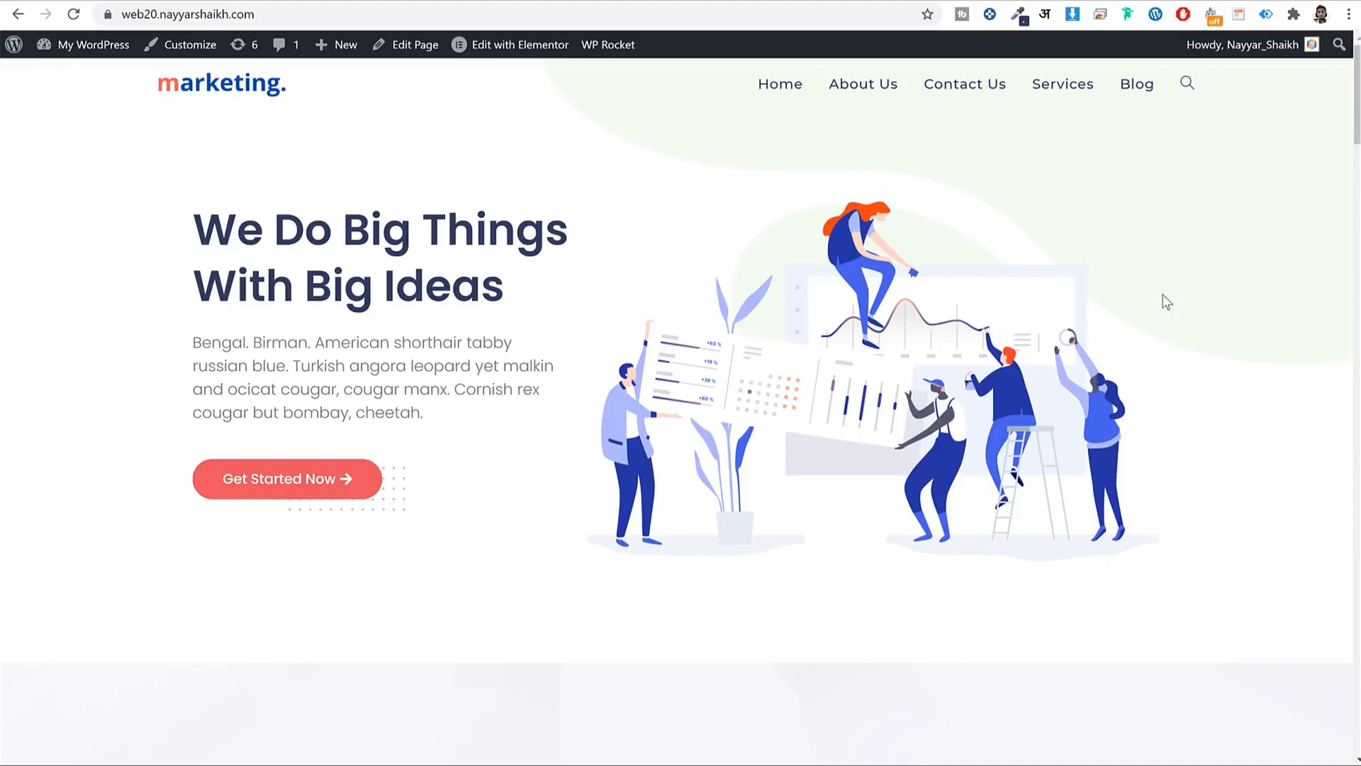
scroll(1173, 354, down, 6)
scroll(1177, 365, up, 10)
scroll(1164, 443, down, 10)
scroll(1156, 465, up, 10)
scroll(1131, 245, down, 15)
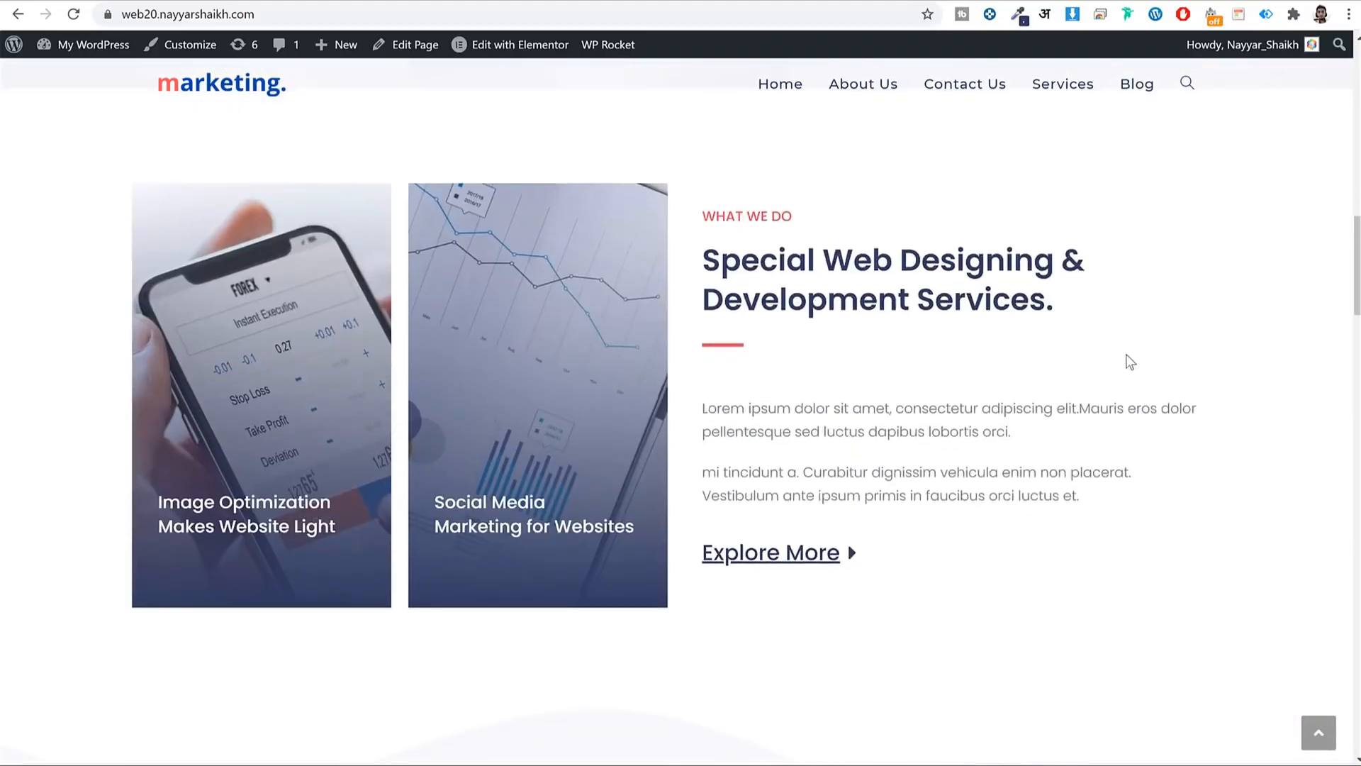
scroll(1131, 363, up, 15)
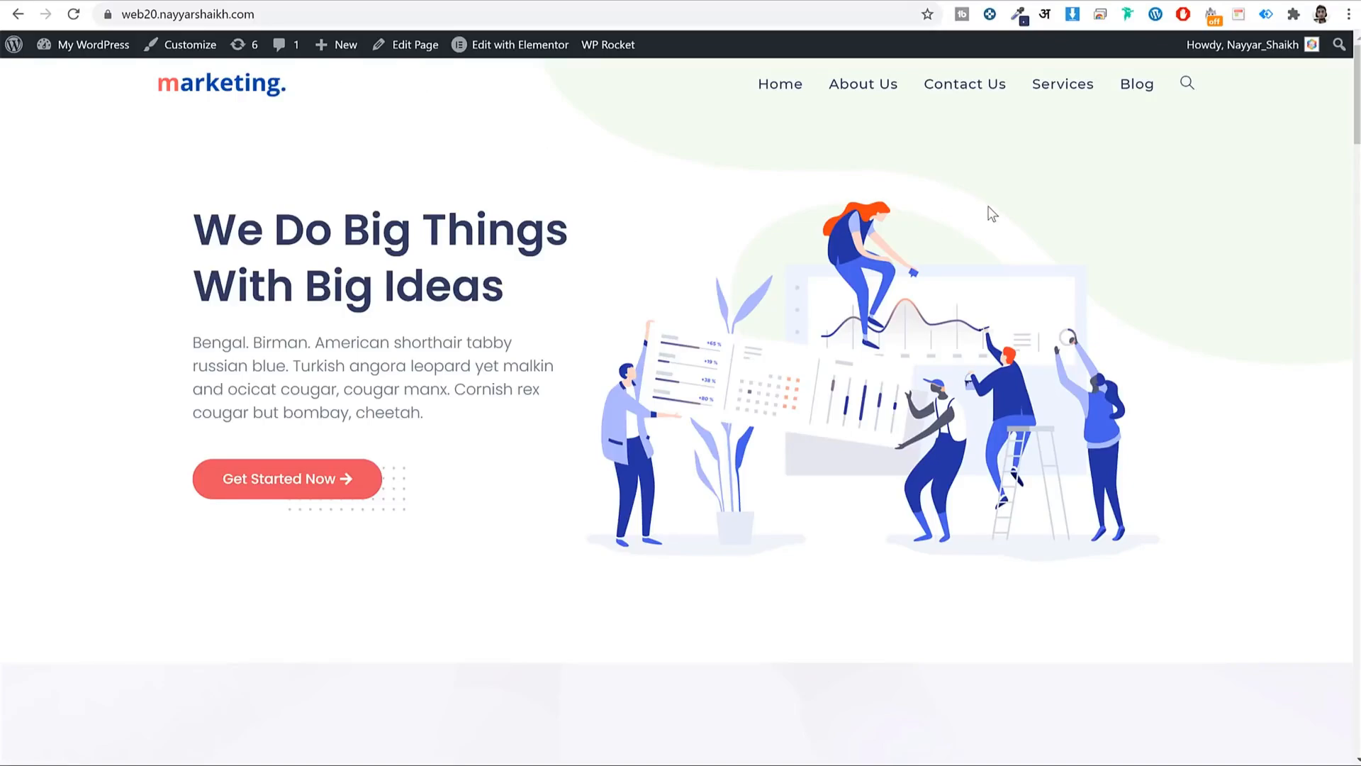
scroll(986, 213, down, 8)
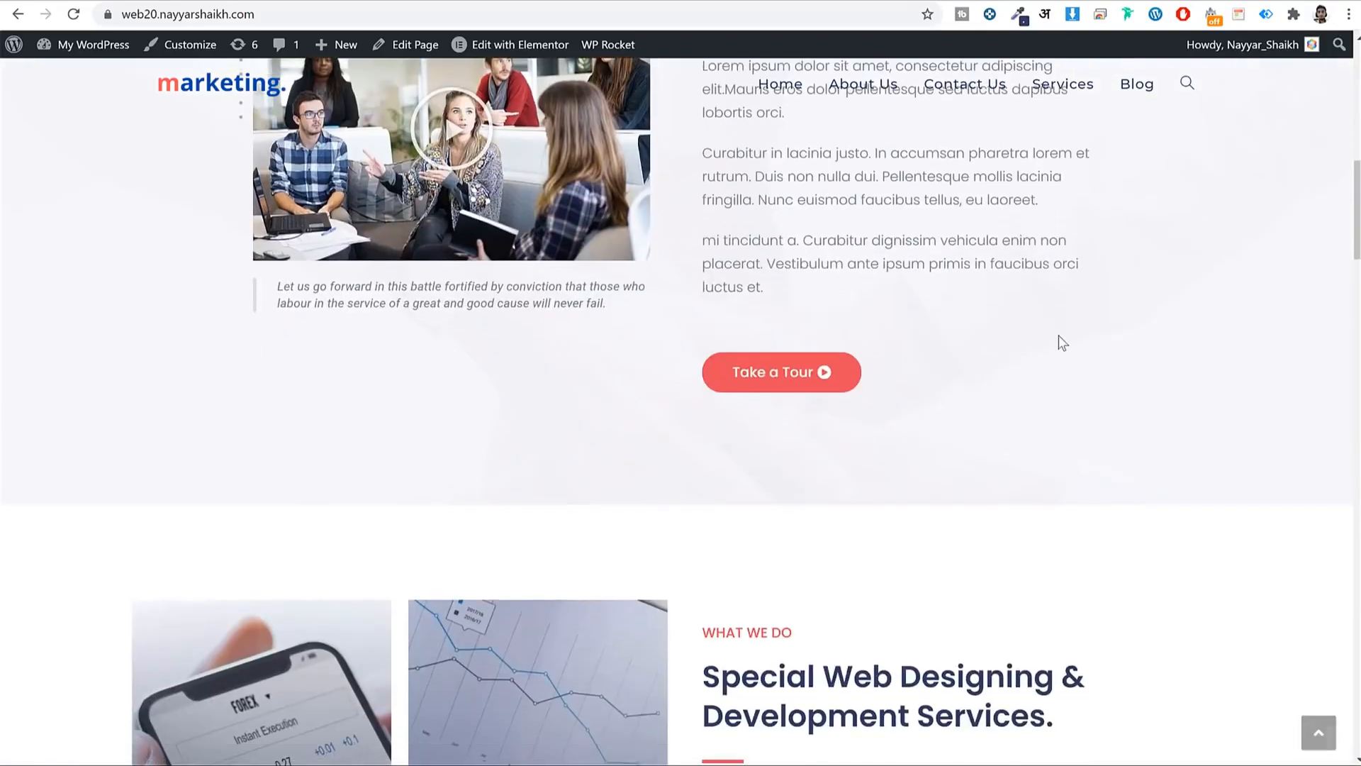
scroll(1063, 343, up, 5)
scroll(1065, 345, up, 3)
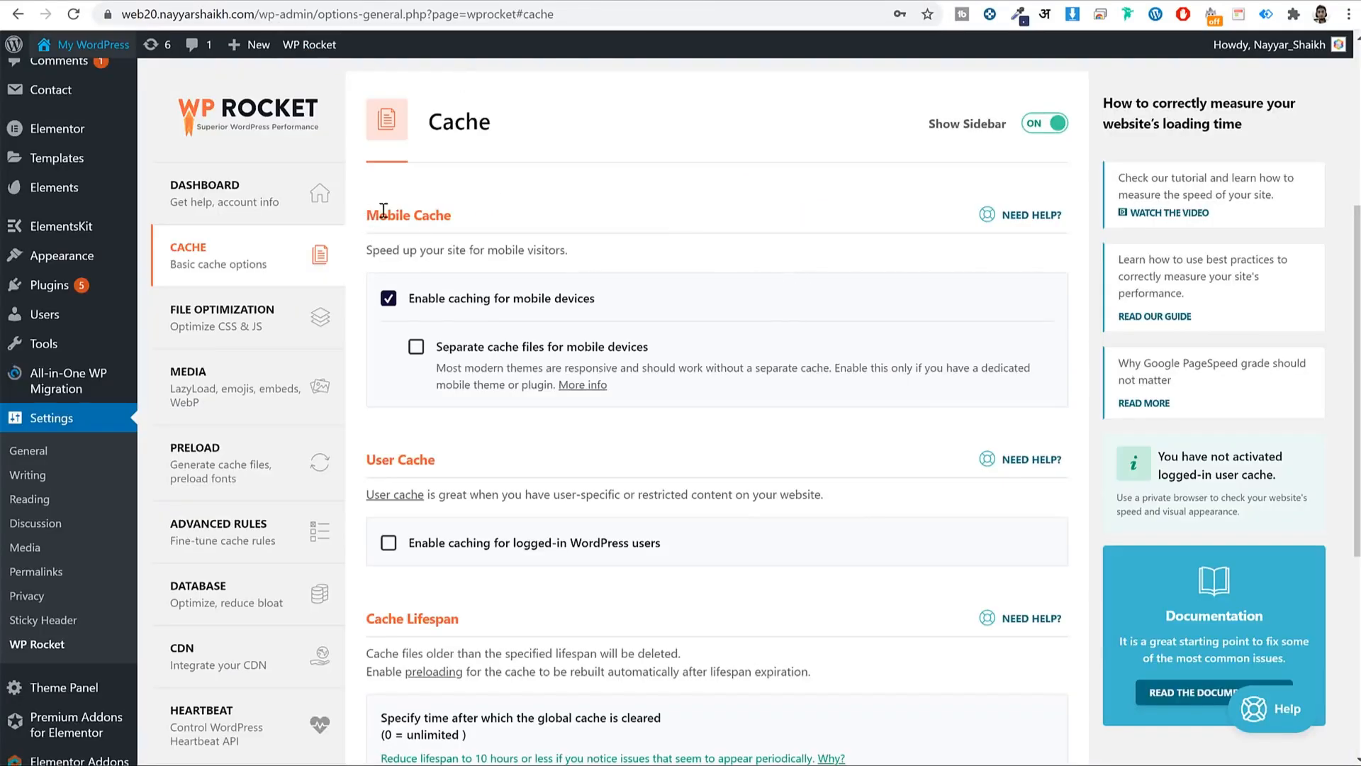
- Review the Mobile Cache section and its option to enable caching for mobile devices
drag(368, 212, 526, 227)
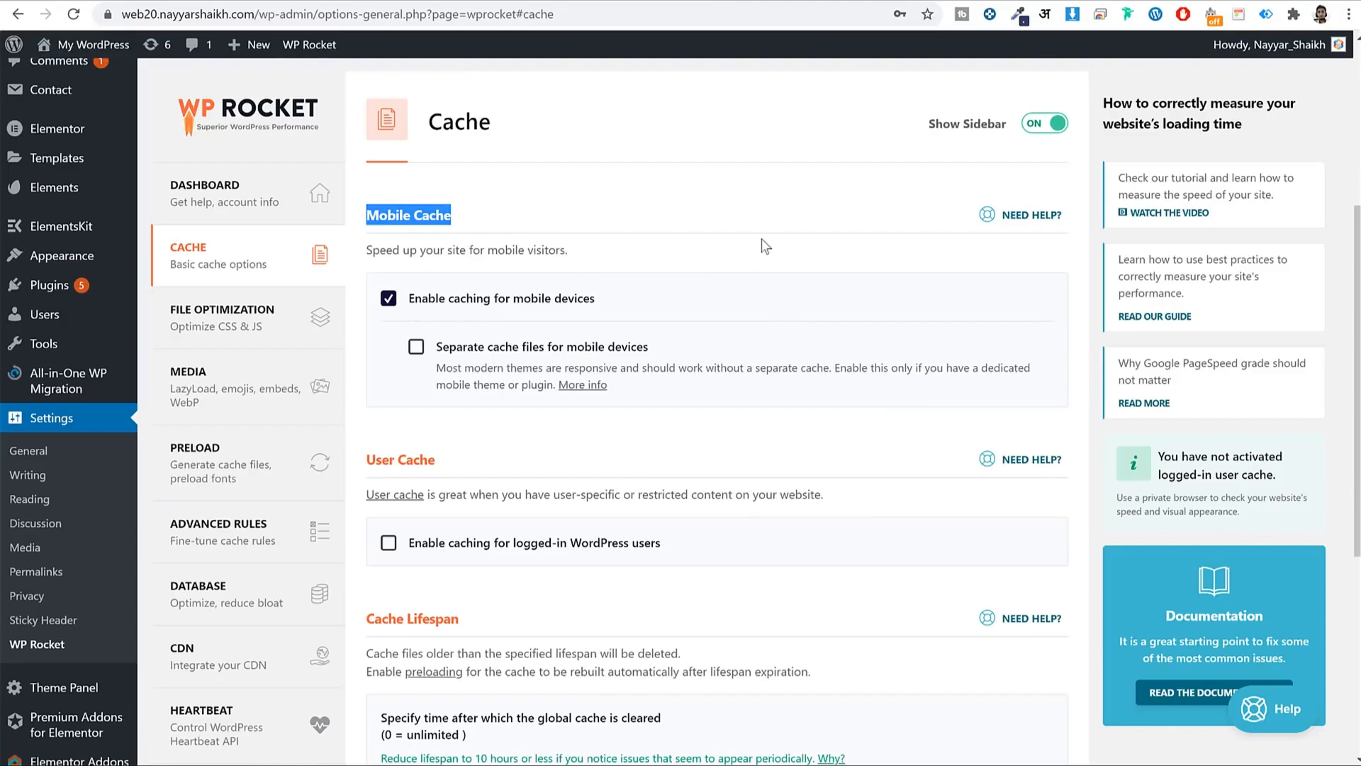
scroll(772, 298, down, 6)
scroll(744, 395, up, 6)
scroll(744, 396, up, 3)
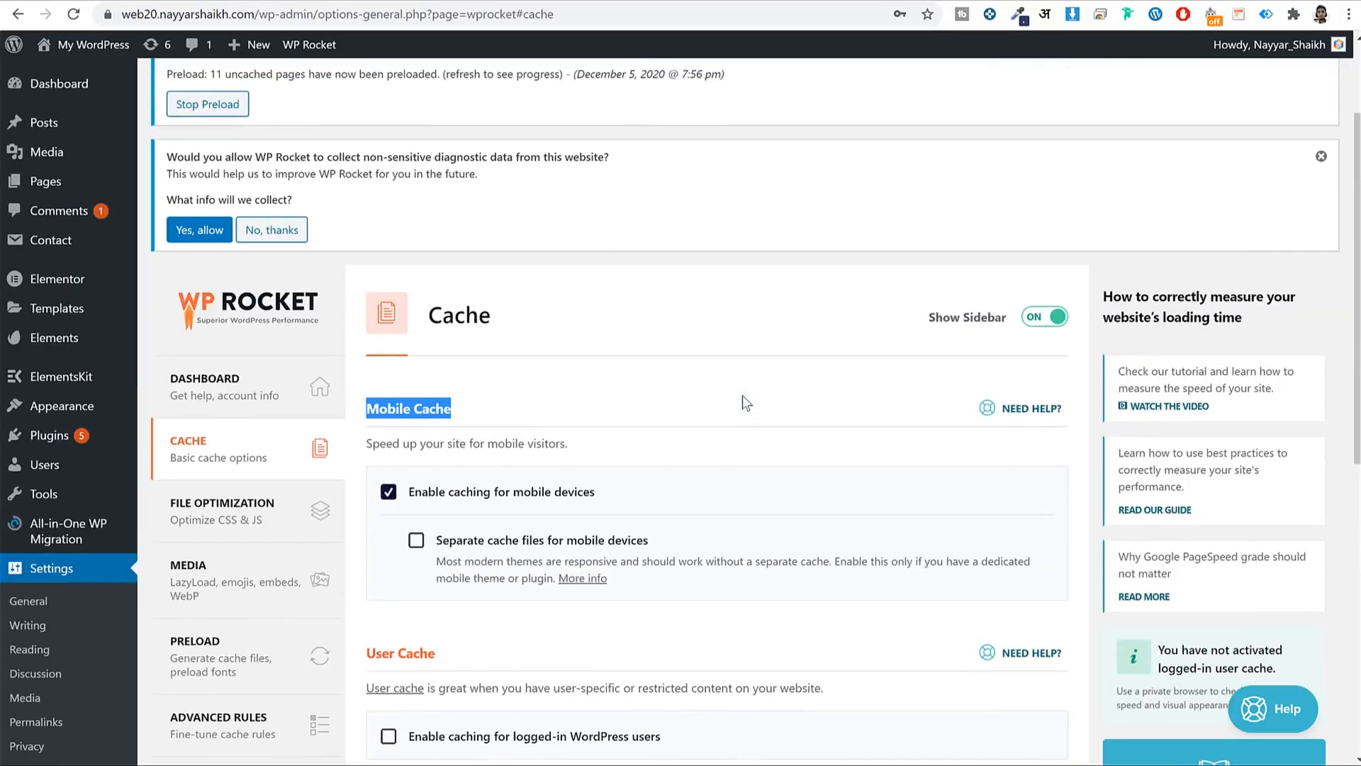
scroll(742, 396, down, 3)
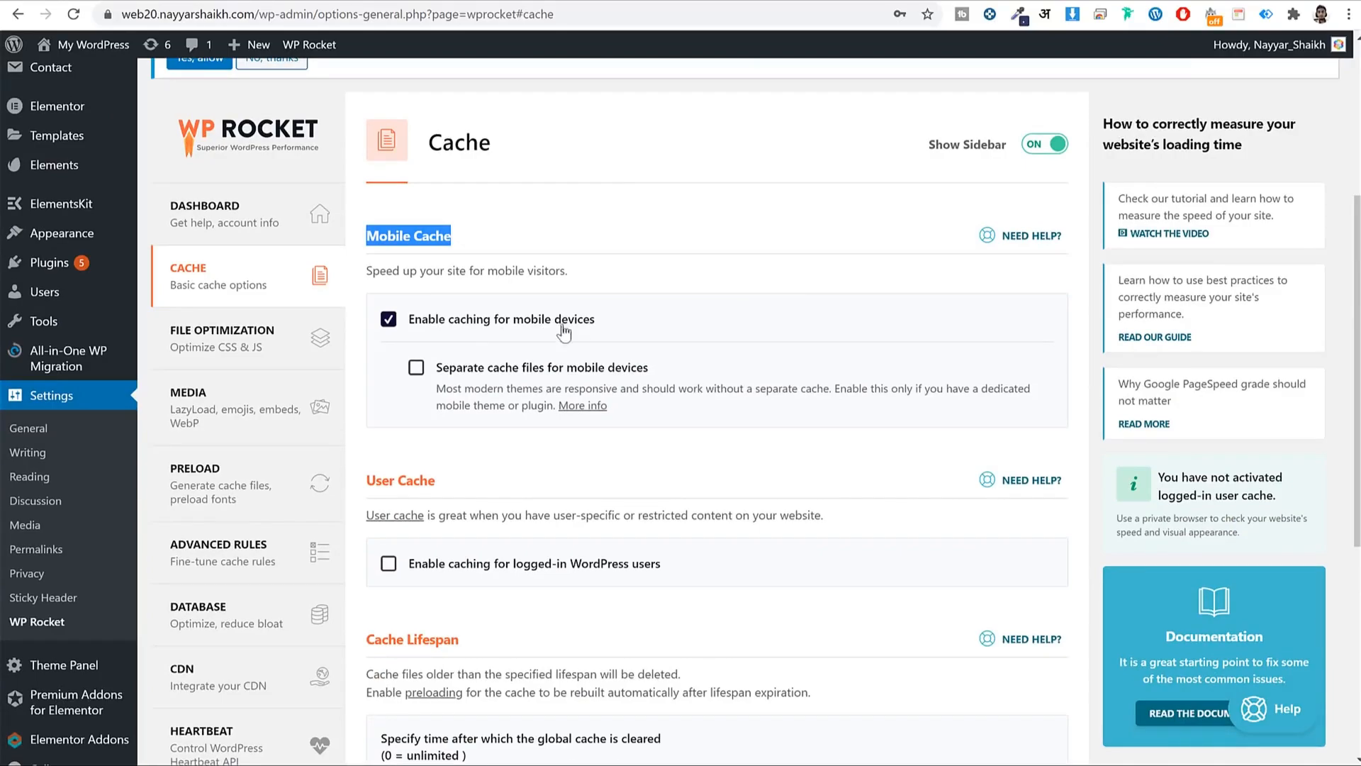
click(627, 287)
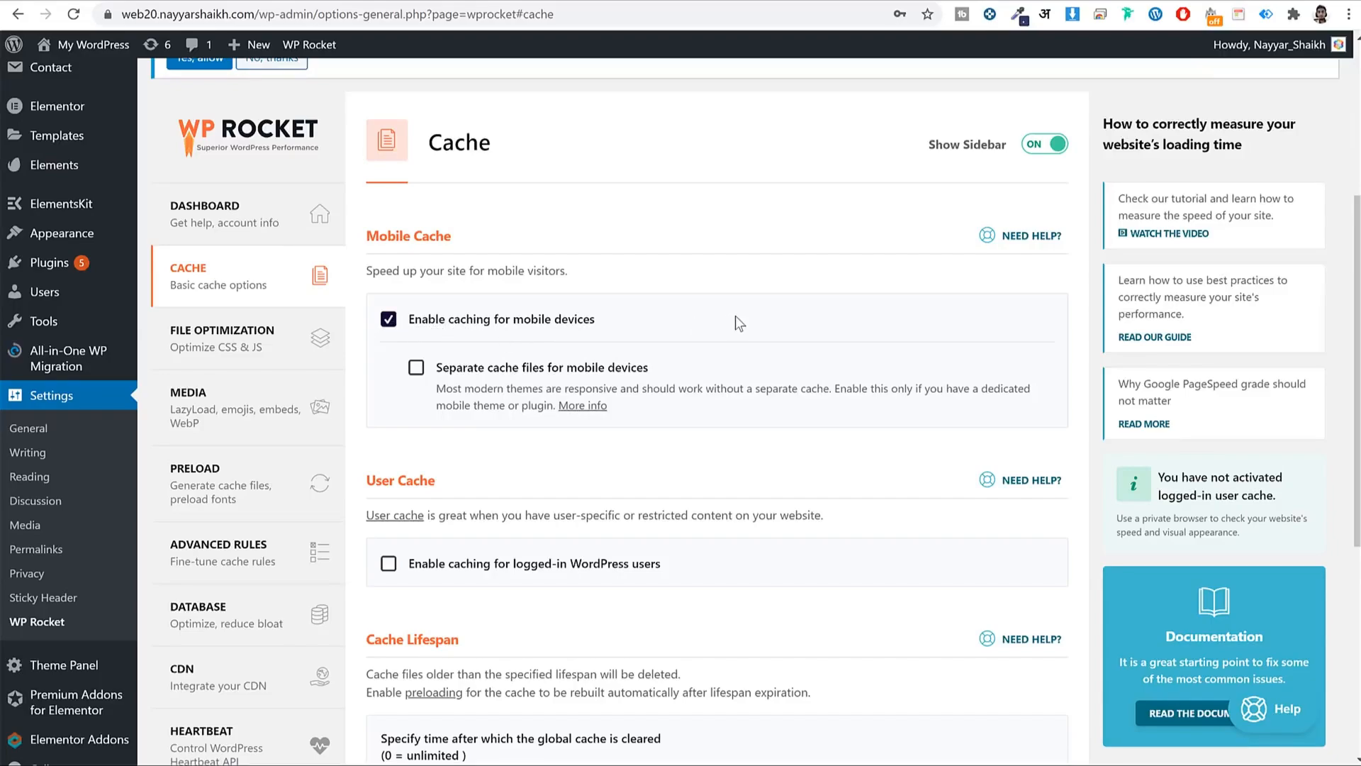
- Read the separate mobile cache files option and the User Cache and Cache Lifespan sections
scroll(798, 360, down, 2)
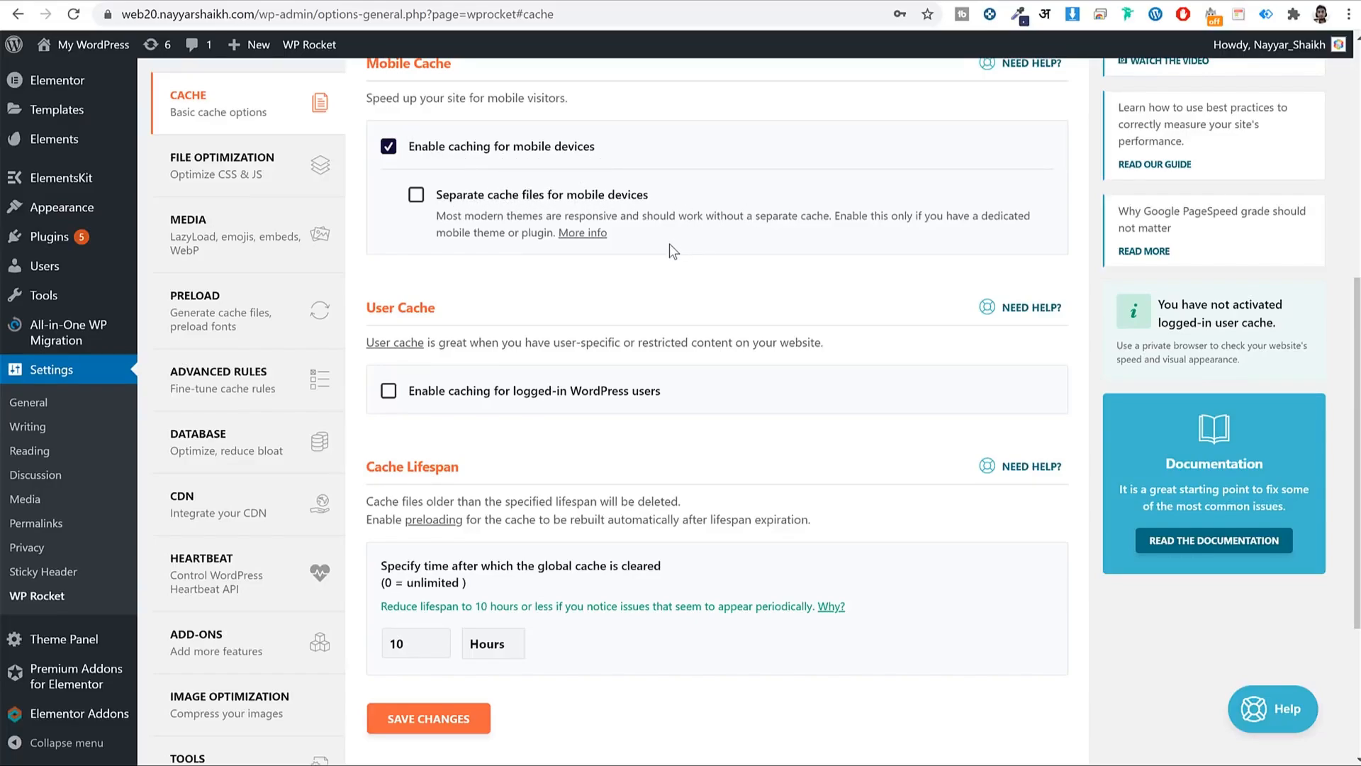
scroll(767, 273, down, 3)
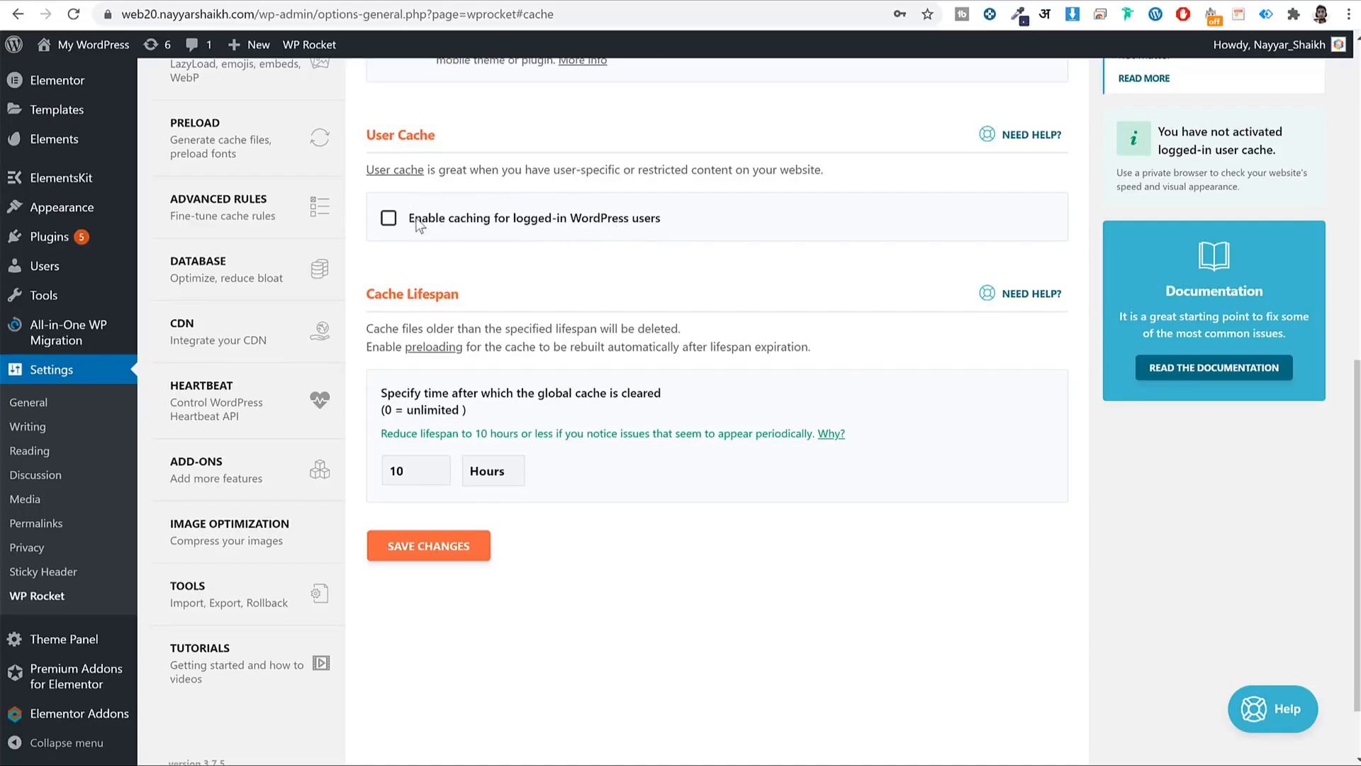
scroll(634, 259, up, 1)
scroll(635, 260, down, 1)
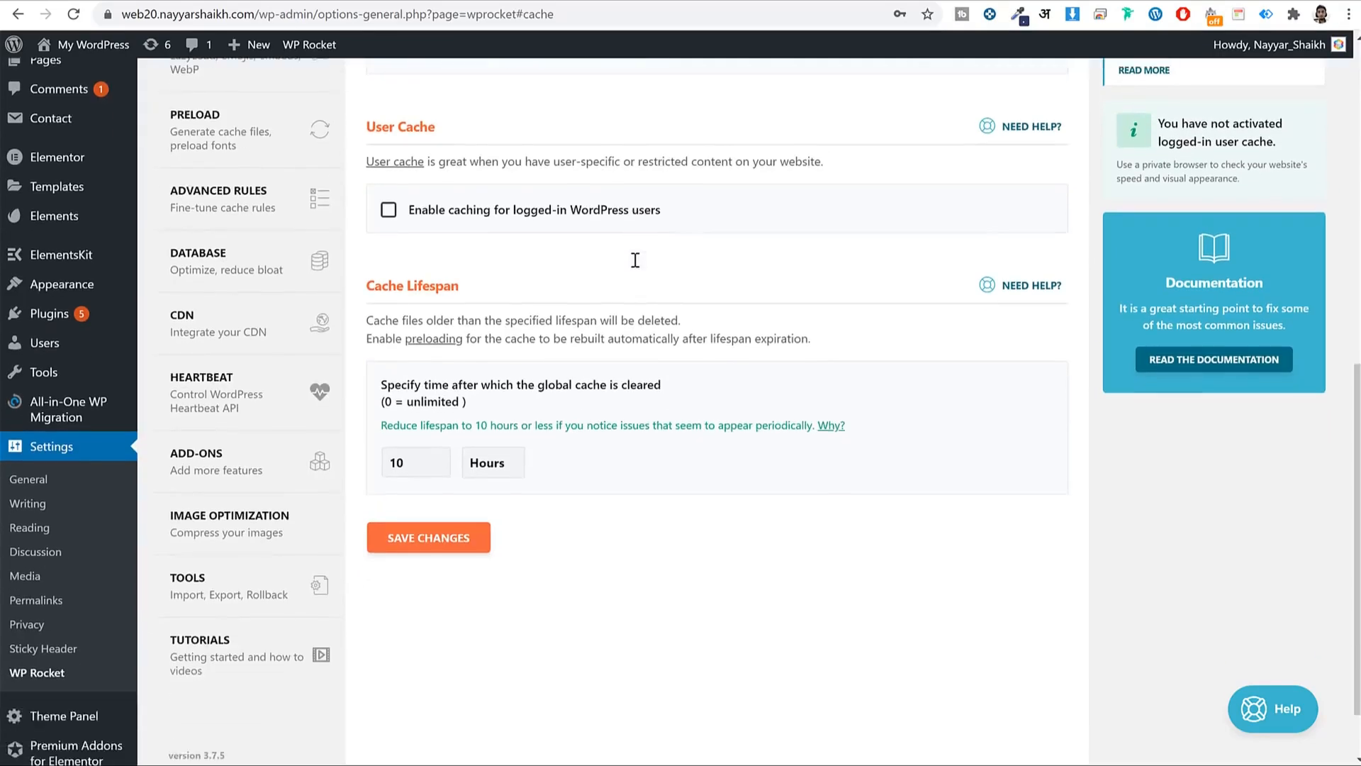
scroll(635, 260, down, 2)
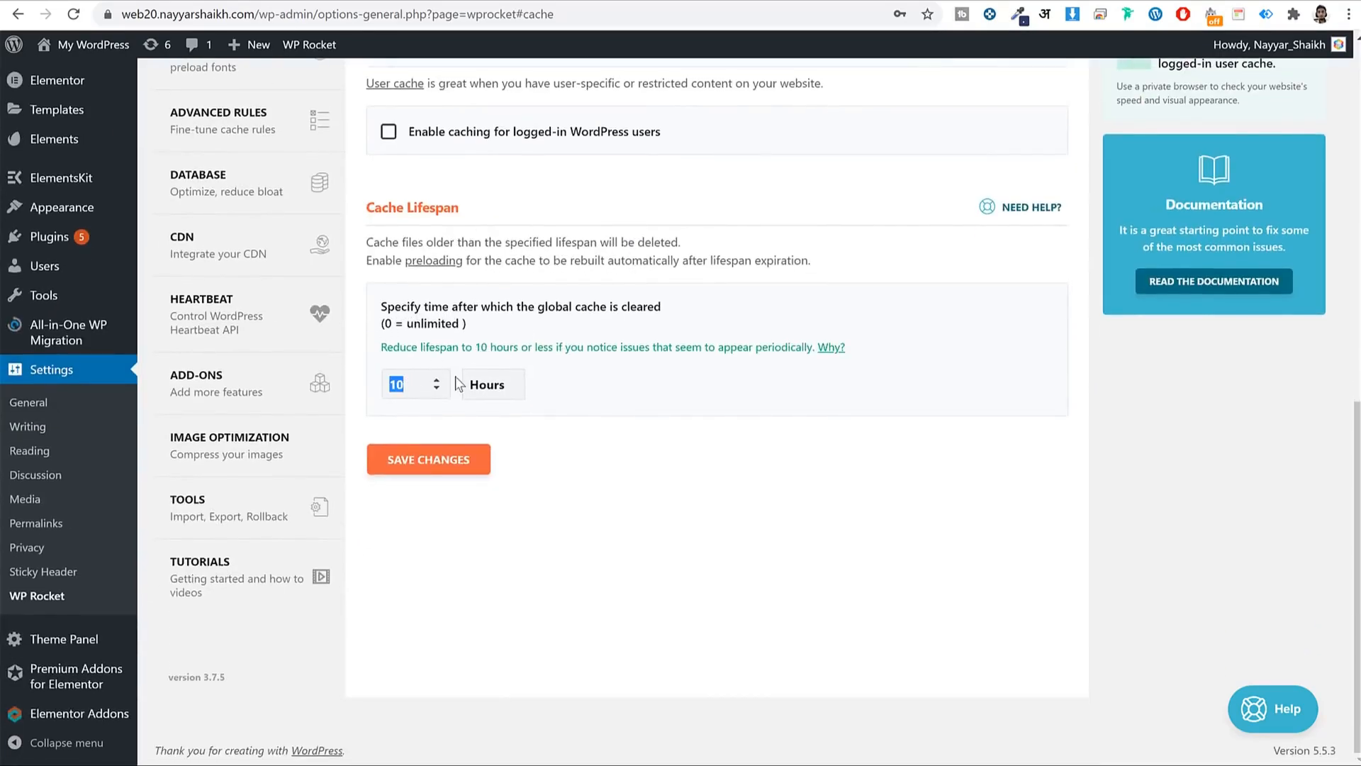
- Check the available cache lifespan units, keep the lifespan at 10 hours and save the cache settings
click(502, 390)
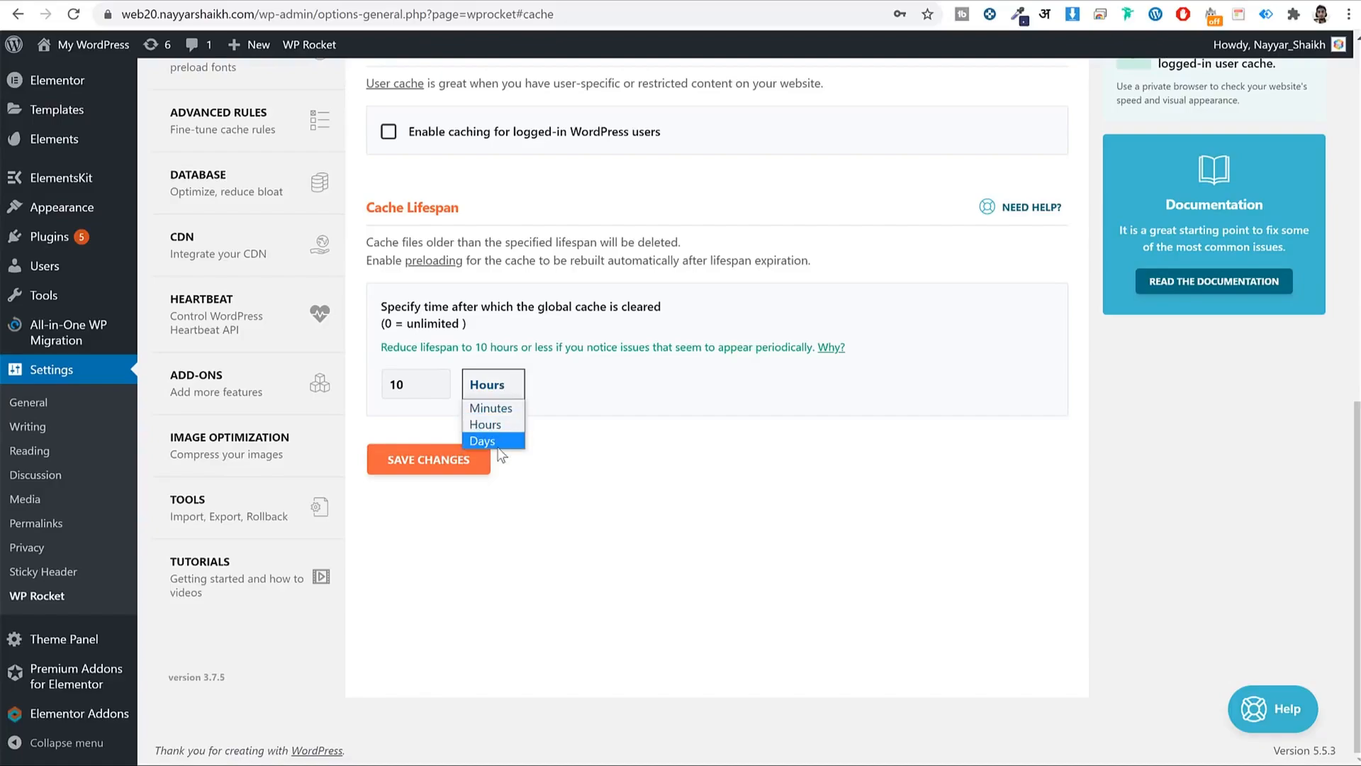
click(712, 428)
key(shift+Tab)
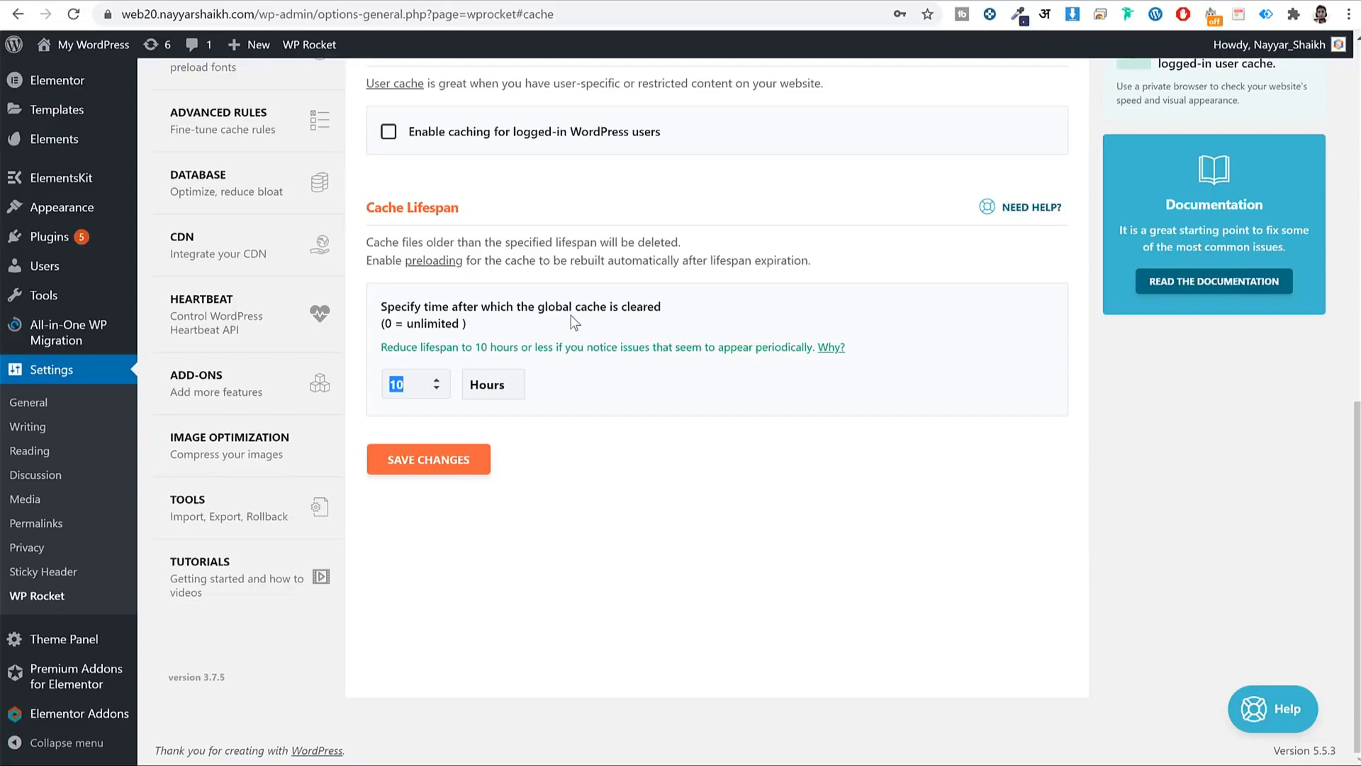
click(453, 461)
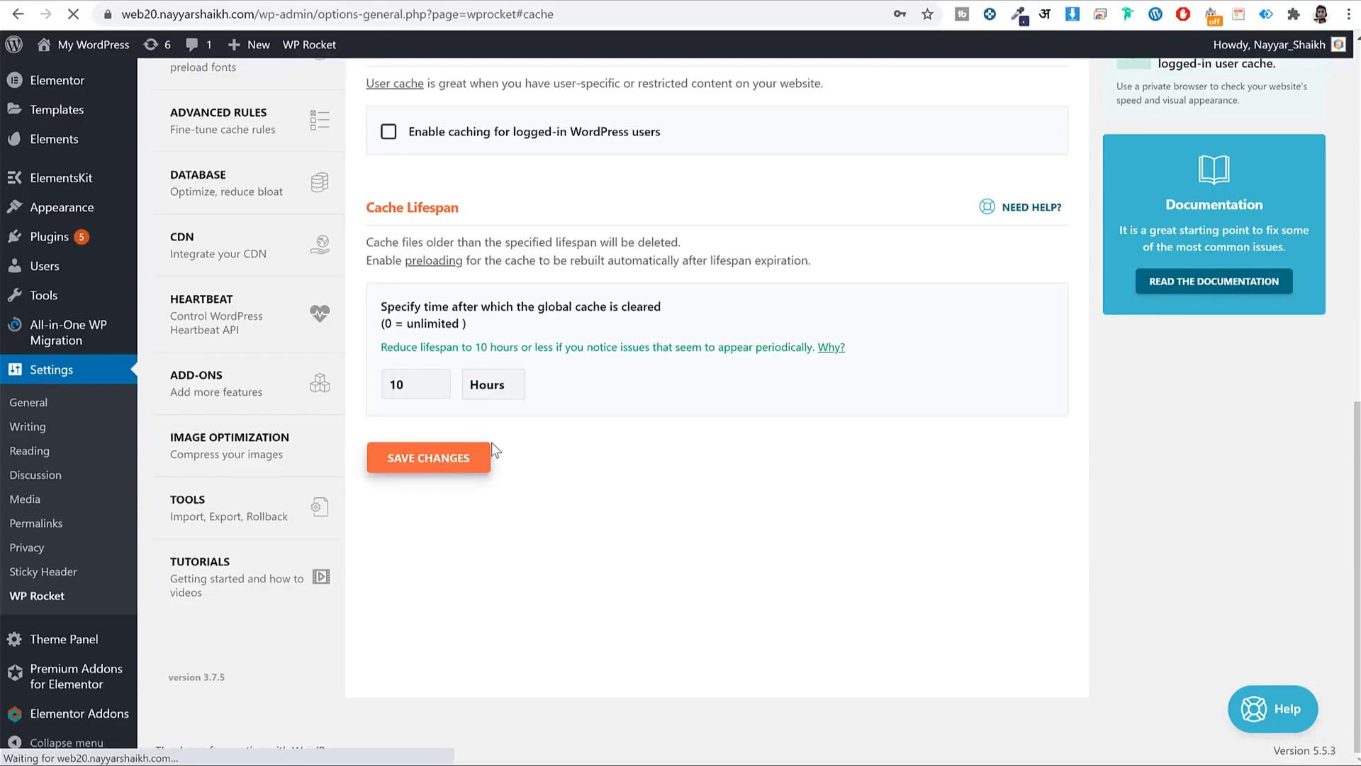
- Open the File Optimization settings and review the CSS Files and JavaScript Files sections
scroll(758, 330, down, 7)
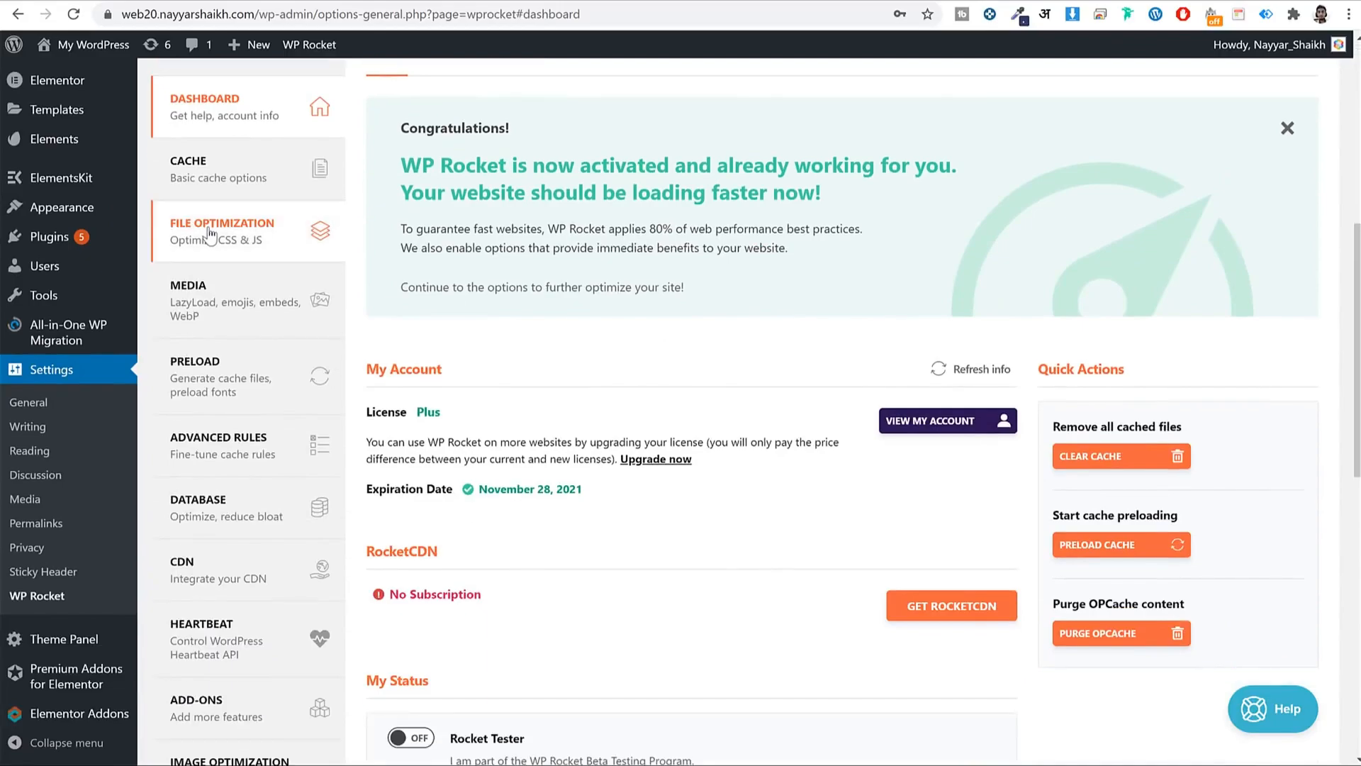
click(210, 234)
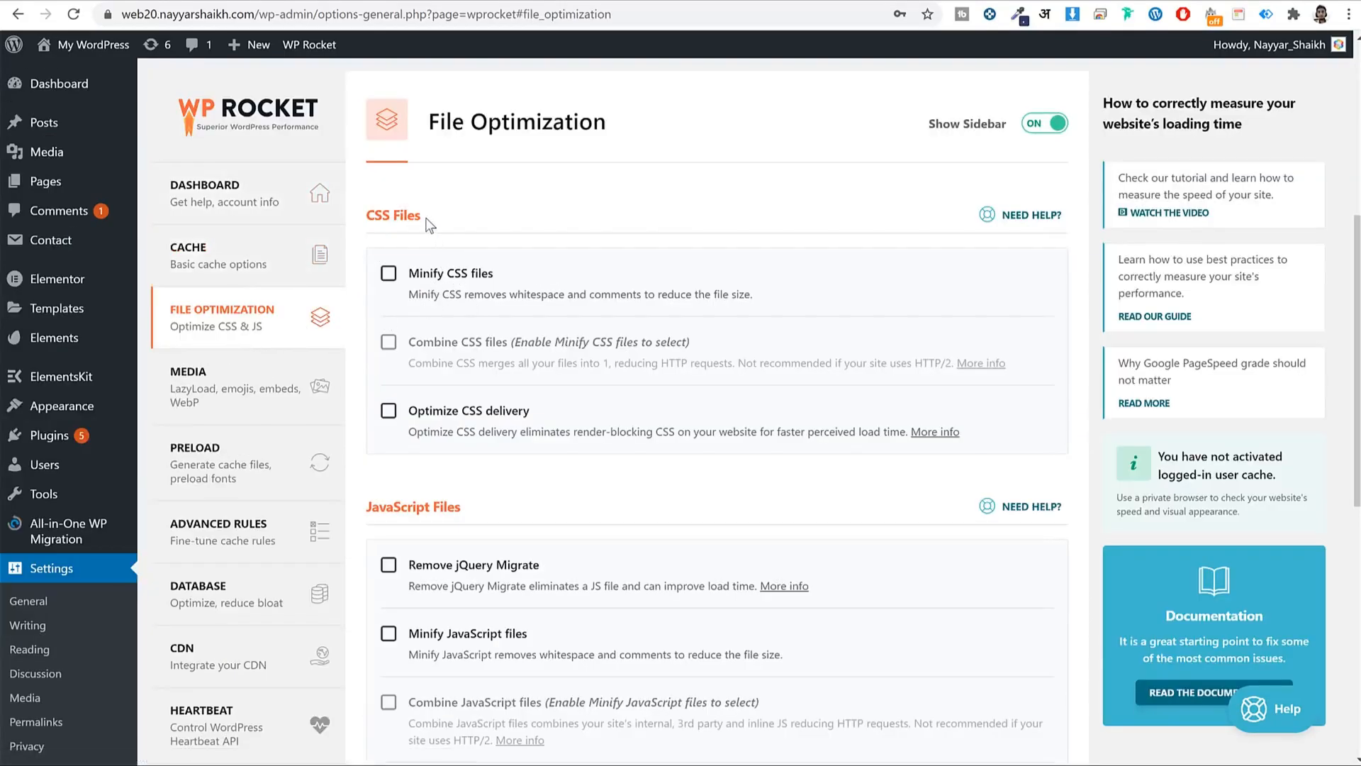
drag(424, 216, 363, 216)
scroll(525, 333, down, 2)
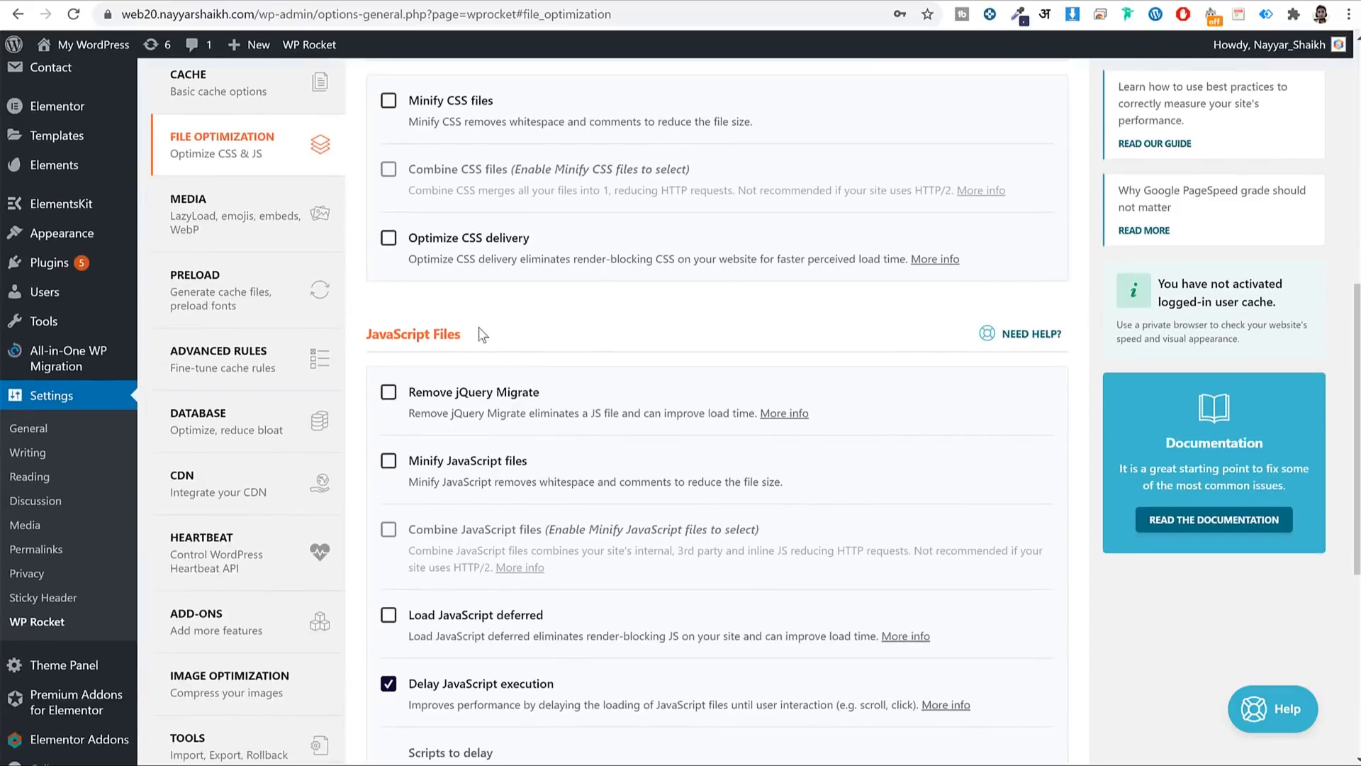
drag(483, 335, 369, 335)
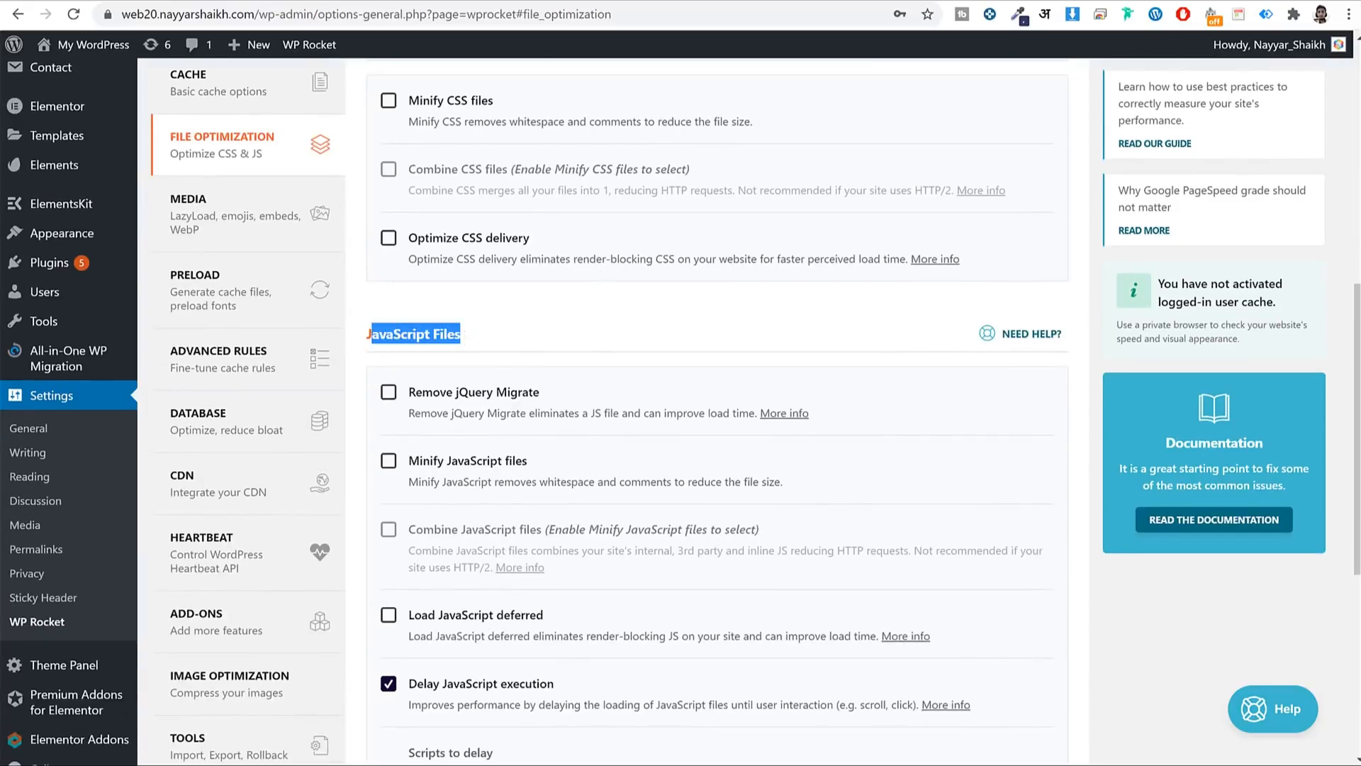
- Switch to the Pingdom results and check the tested site's page size
click(838, 1)
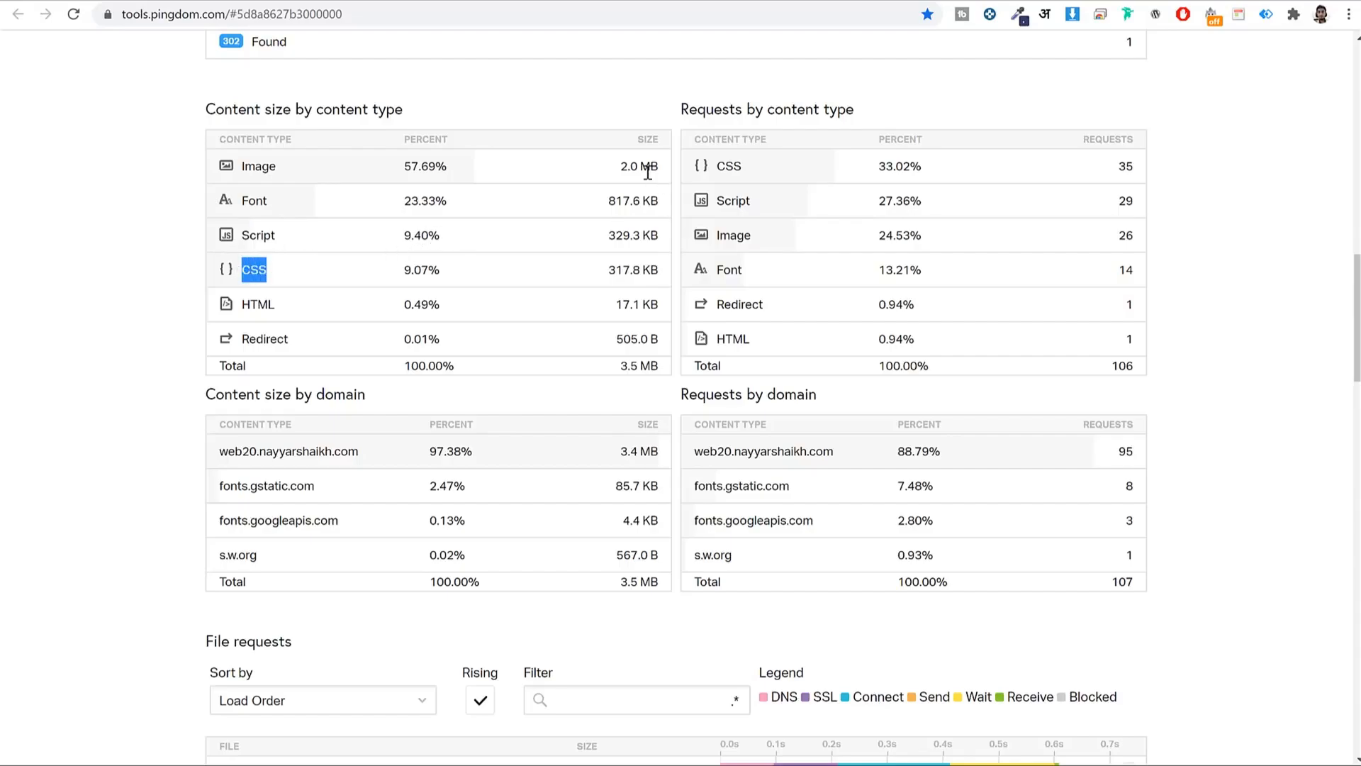
scroll(654, 197, up, 1)
scroll(654, 197, up, 10)
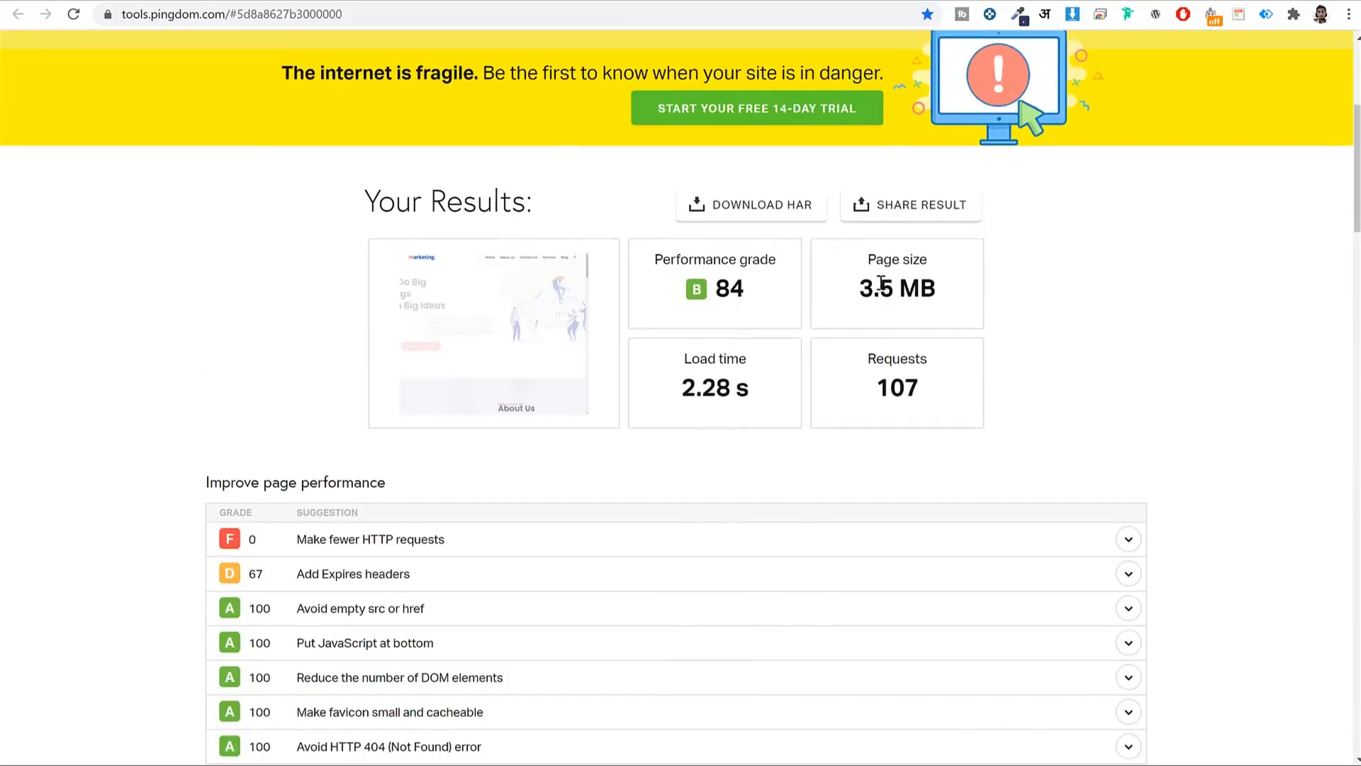
drag(860, 287, 929, 290)
- Examine the Script and CSS percentages in the content size by content type table
scroll(941, 291, down, 10)
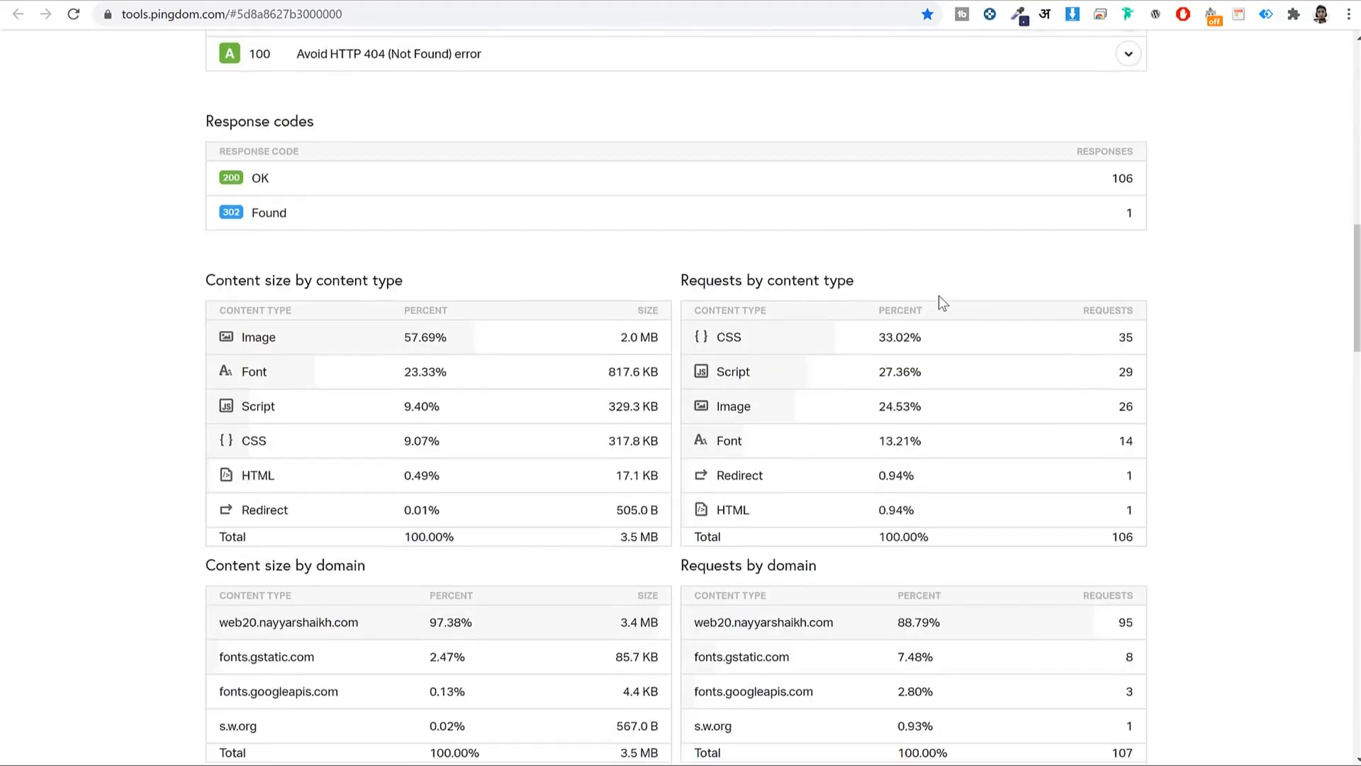
scroll(939, 295, down, 1)
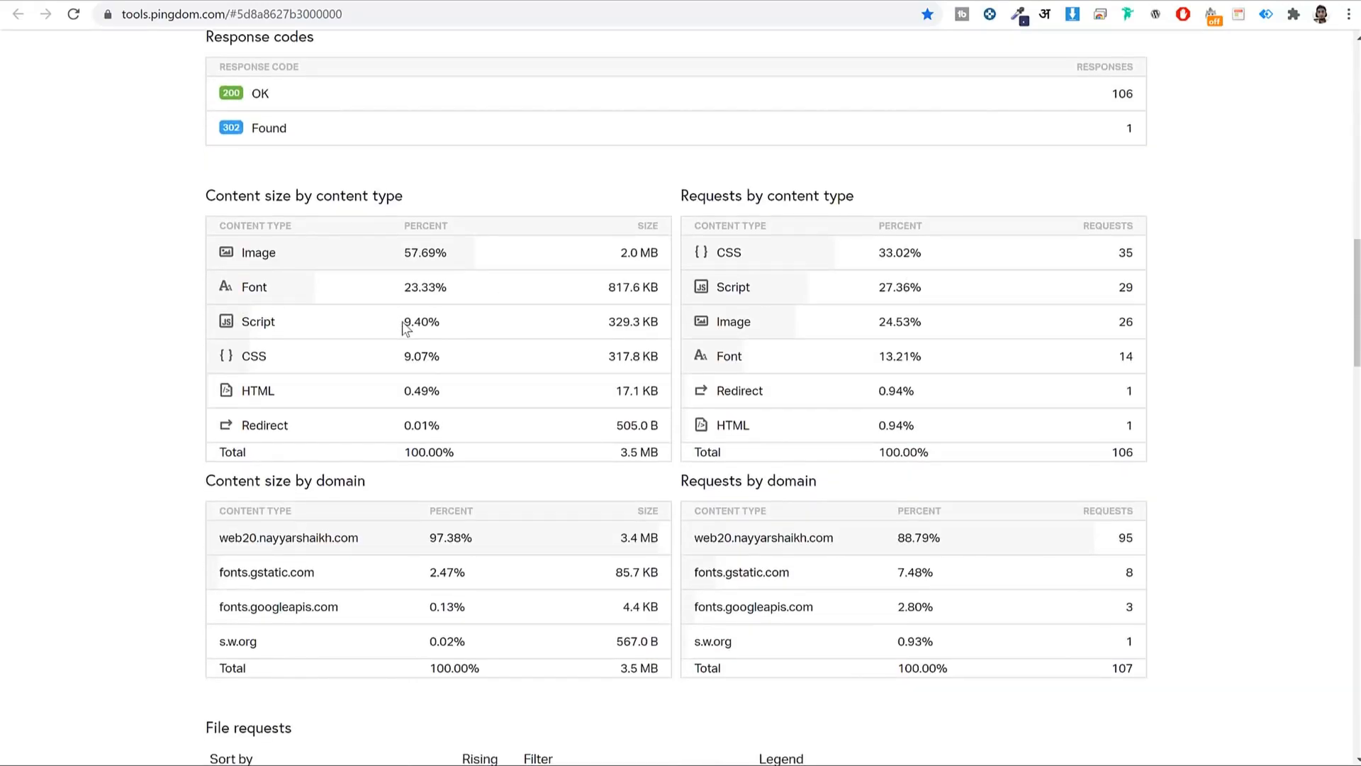
drag(404, 323, 451, 354)
click(449, 351)
drag(440, 359, 397, 329)
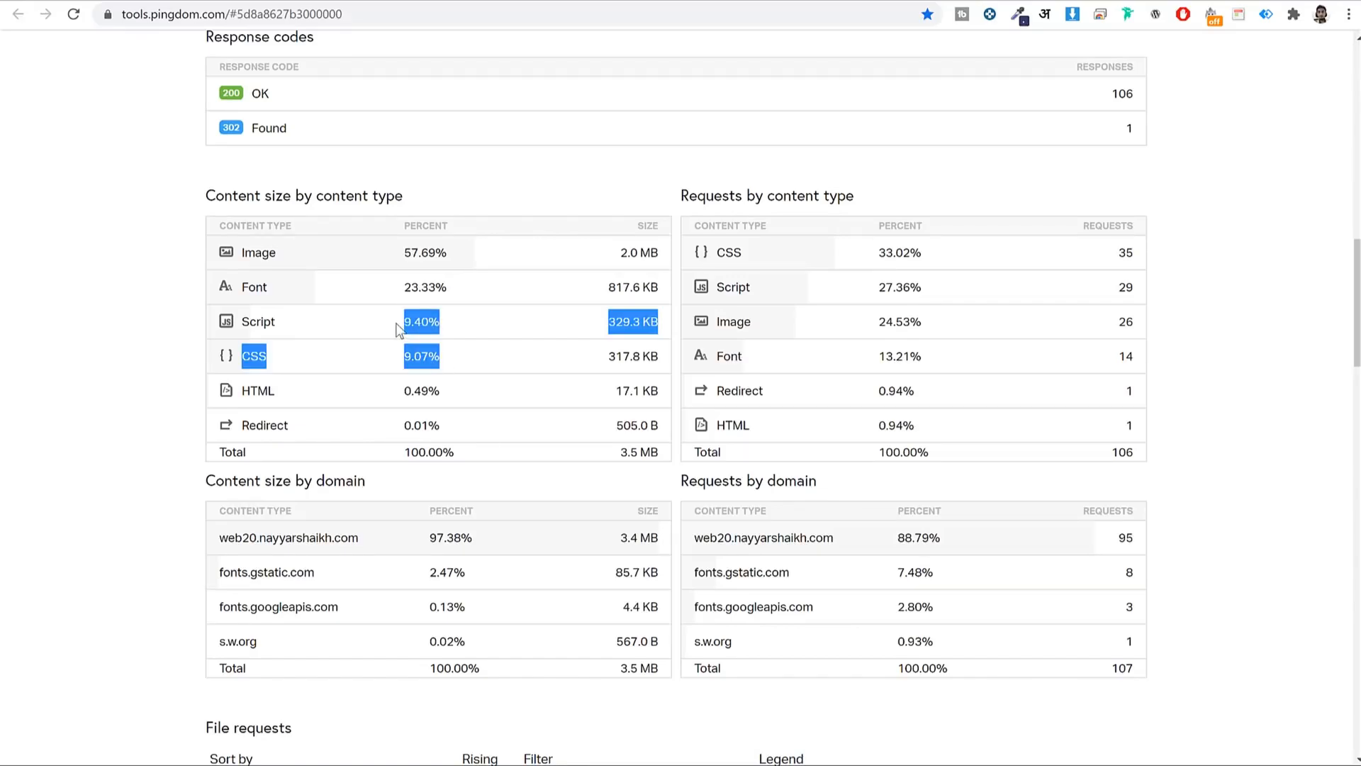
click(401, 329)
- Check the Pingdom performance grade and revisit the Script and CSS rows of the content size table
scroll(1072, 328, up, 15)
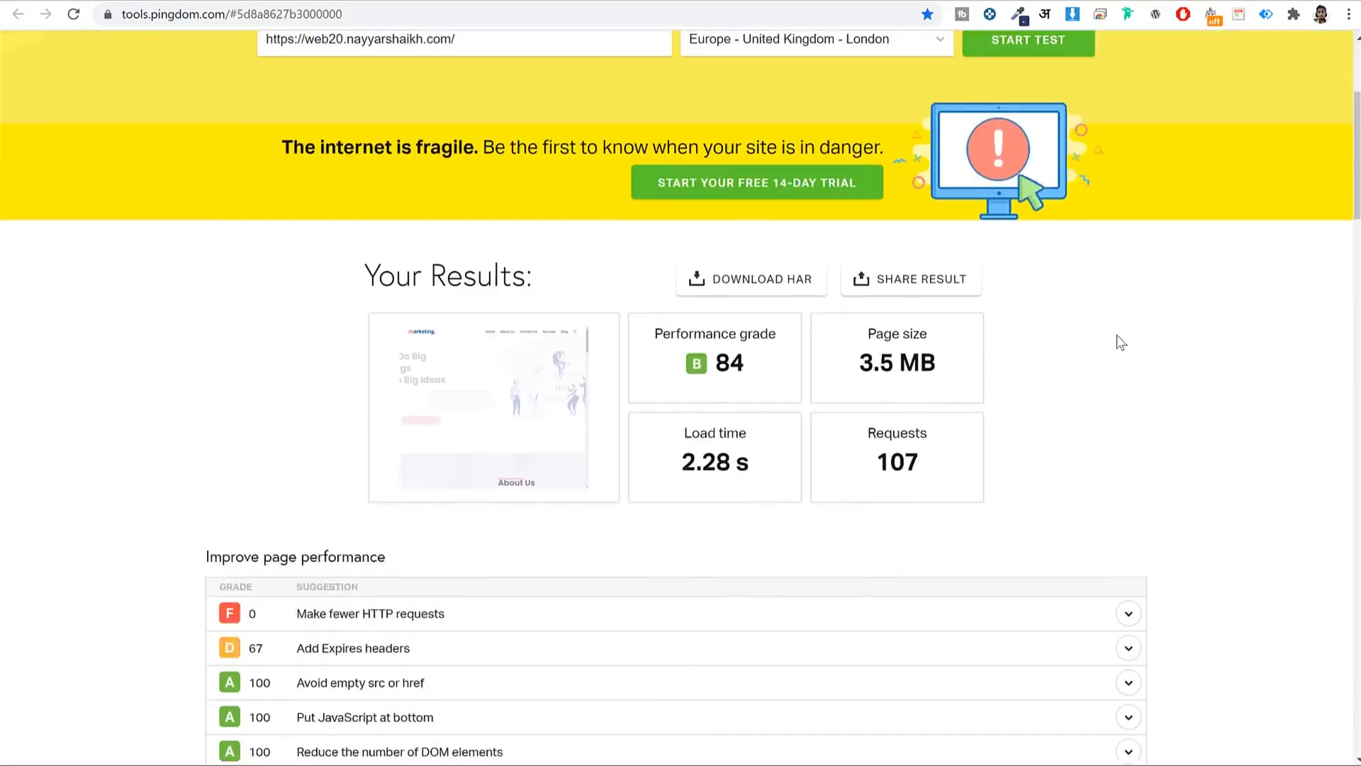
scroll(1053, 454, down, 2)
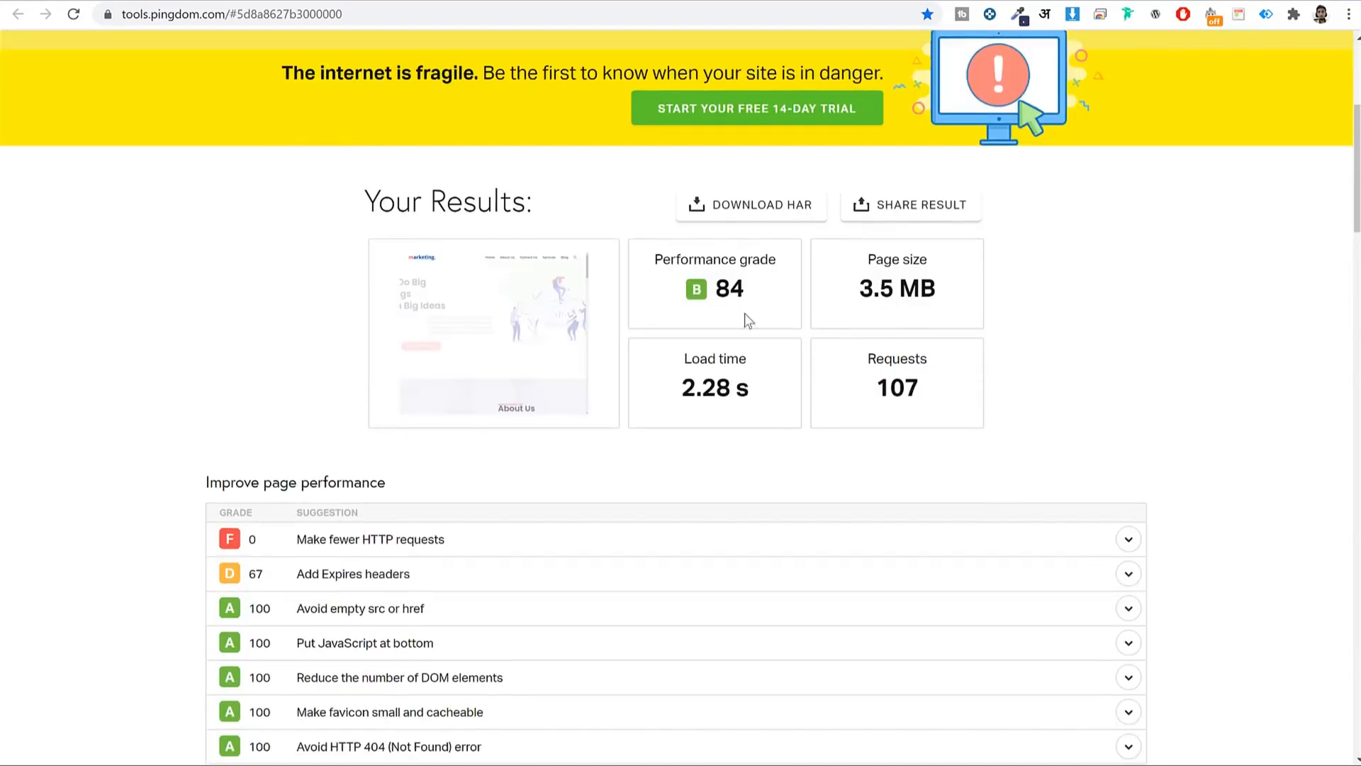
drag(738, 293, 712, 295)
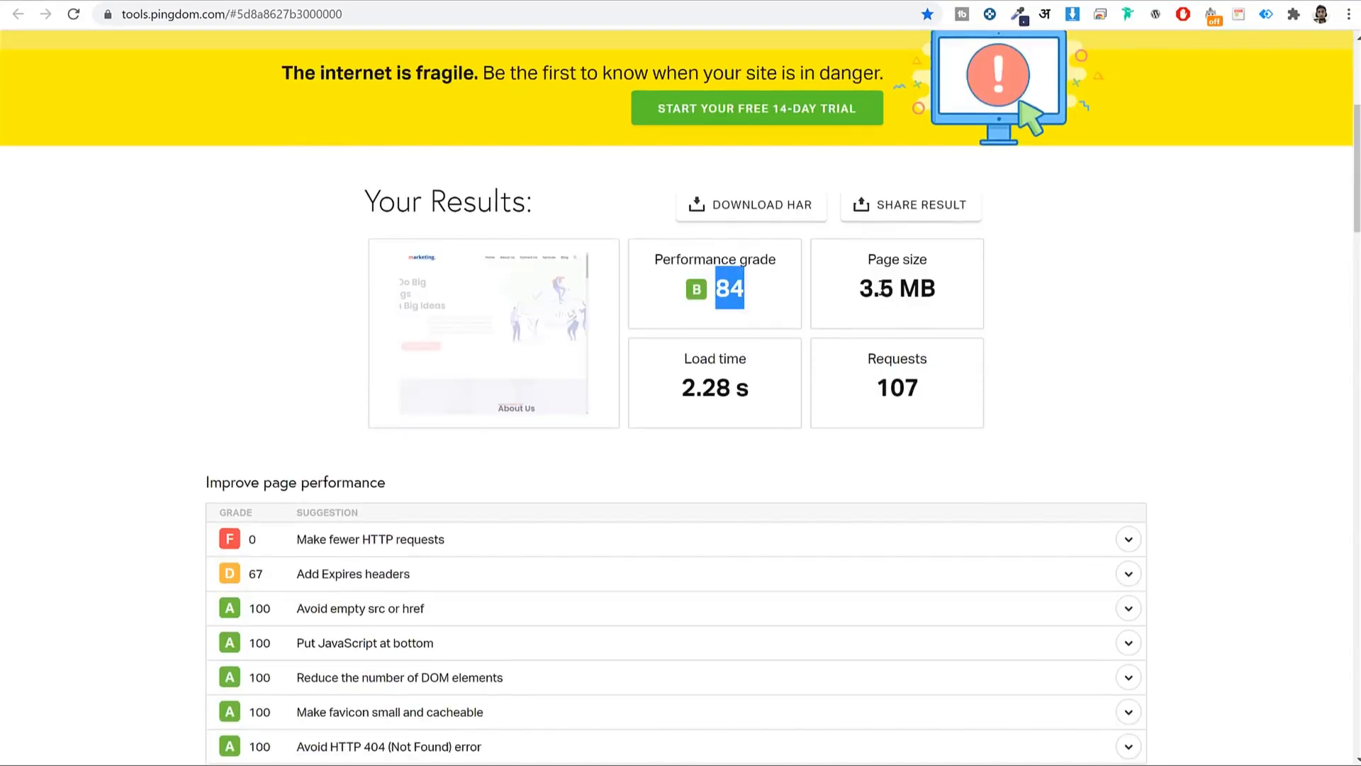
scroll(1088, 336, down, 8)
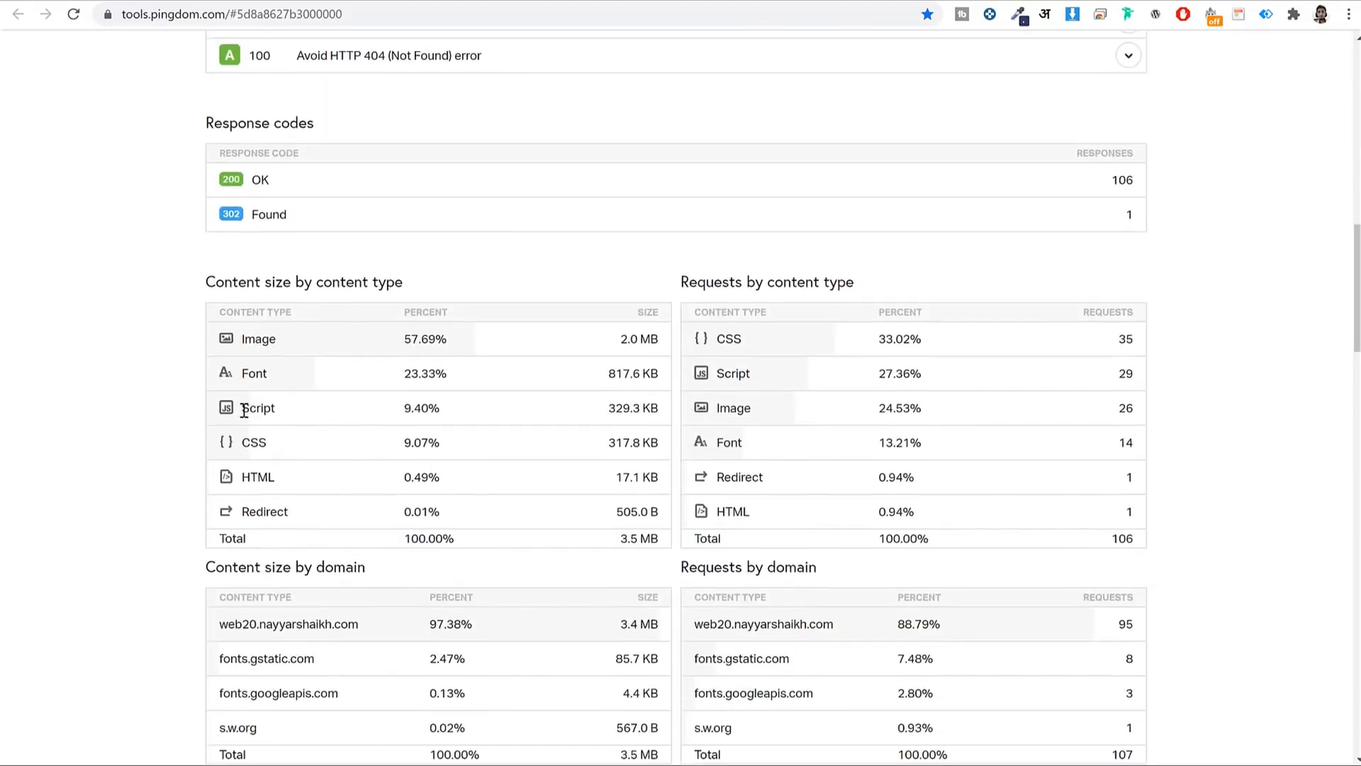
drag(244, 412, 273, 451)
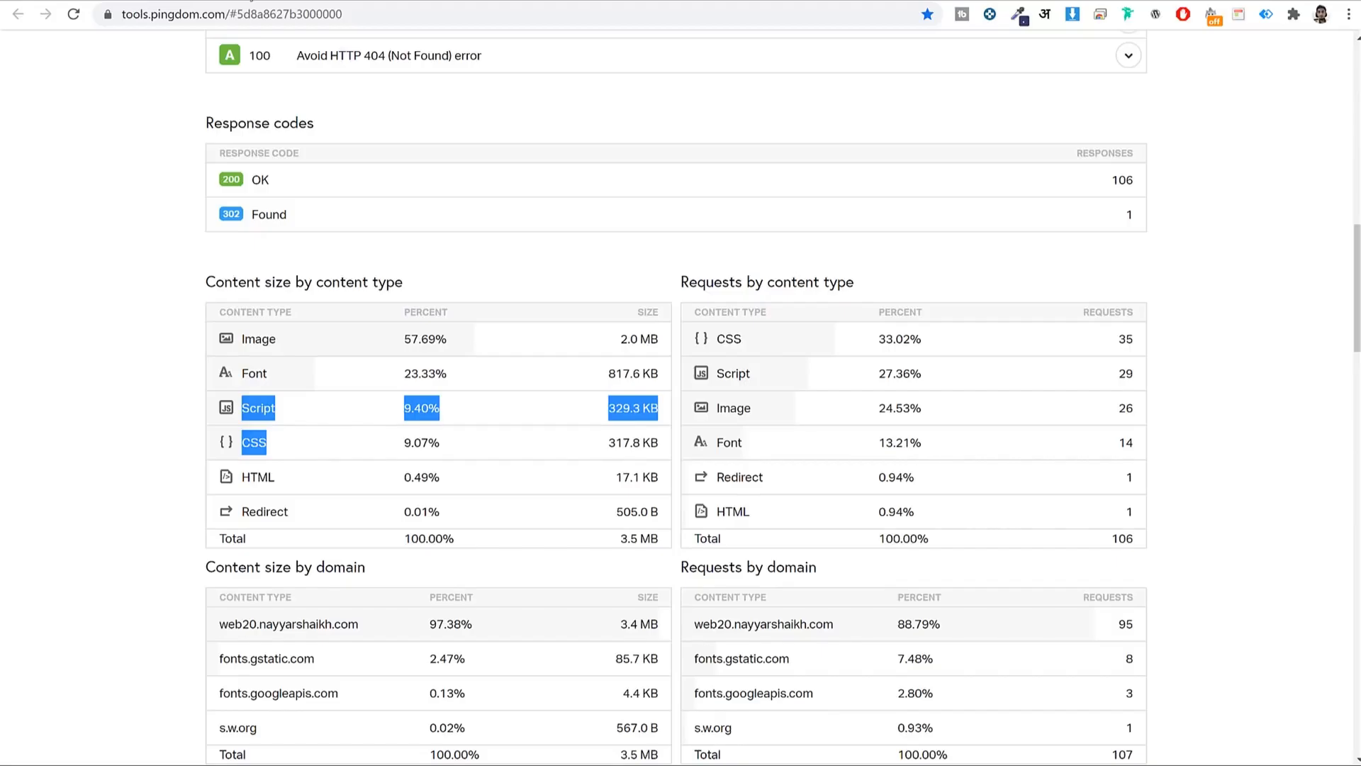
- Return to WP Rocket's File Optimization settings and activate Minify CSS files, accepting the warning
click(253, 1)
click(607, 282)
scroll(608, 289, up, 3)
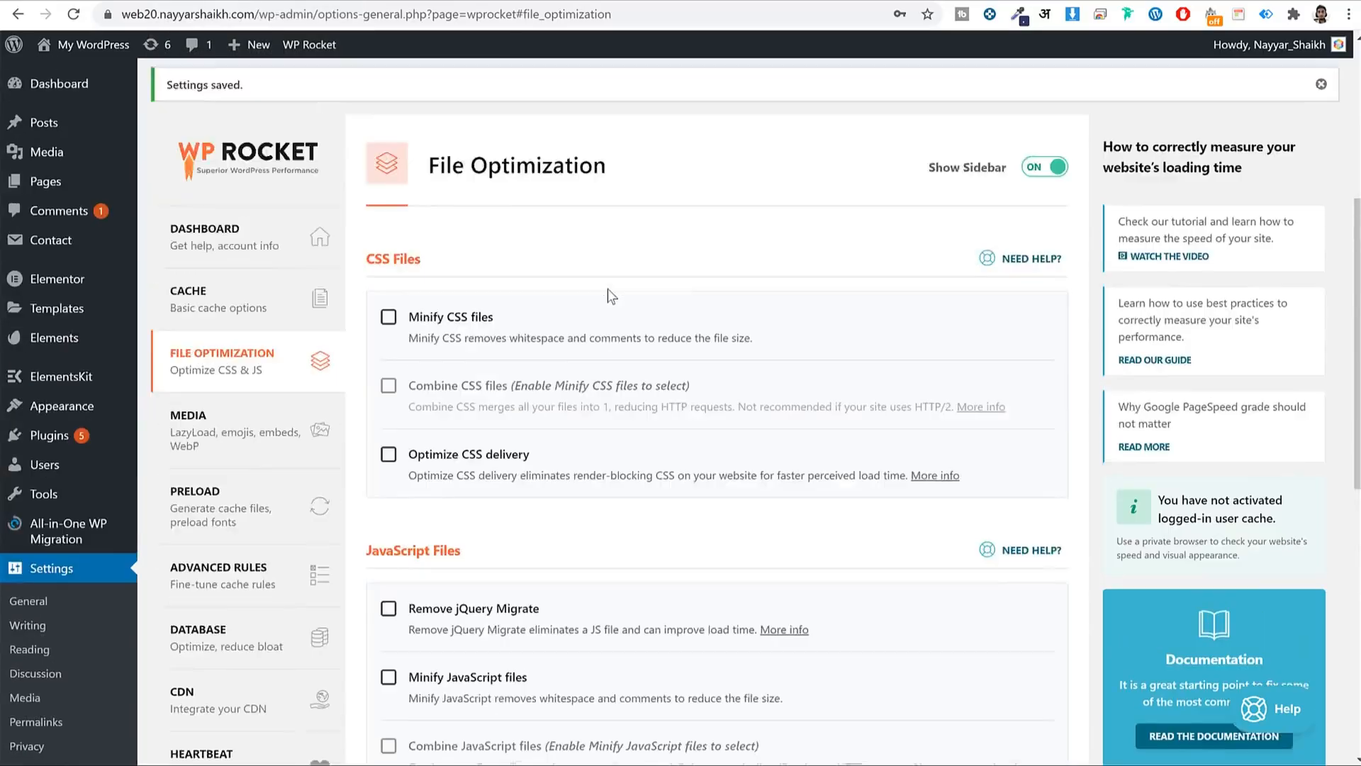
scroll(607, 288, up, 1)
mouse_move(390, 302)
mouse_down()
mouse_move(343, 295)
mouse_move(364, 306)
mouse_up()
click(432, 314)
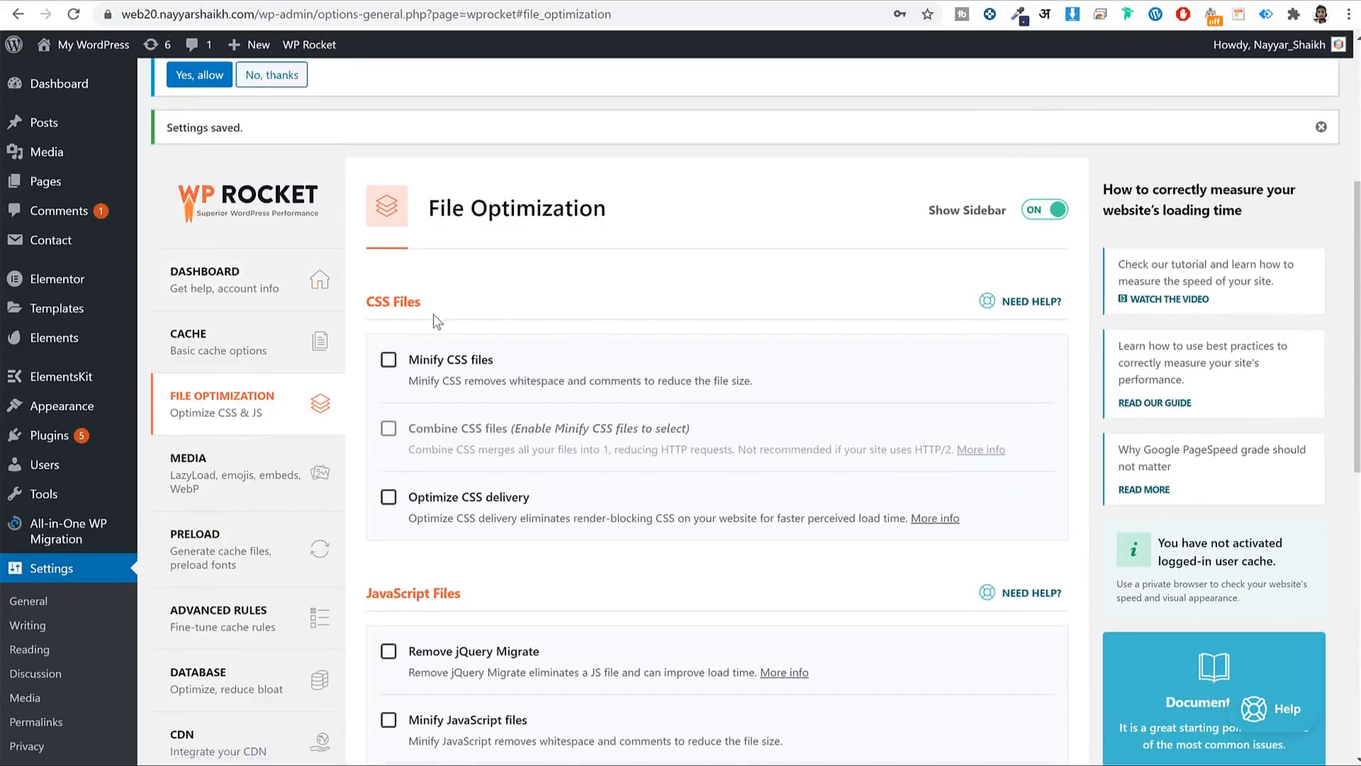
click(389, 363)
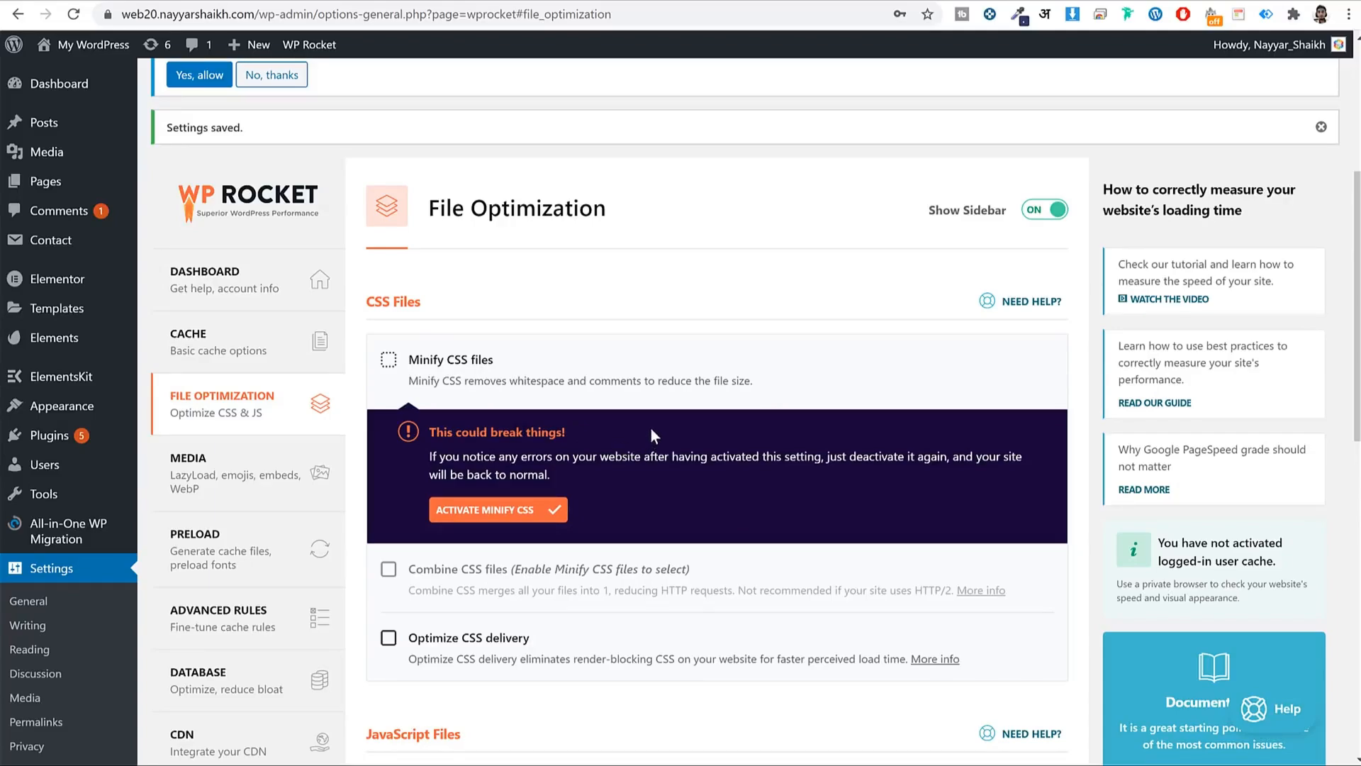
click(507, 511)
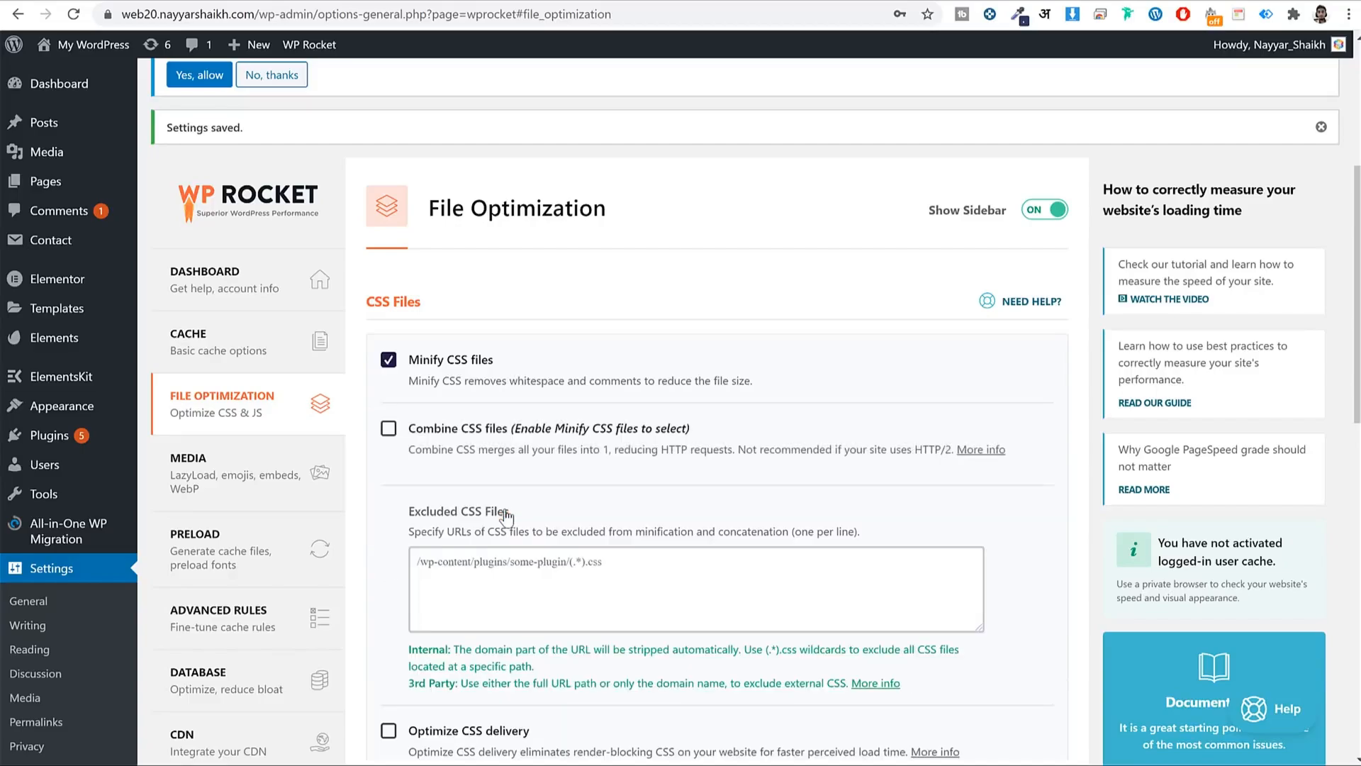
scroll(705, 477, down, 10)
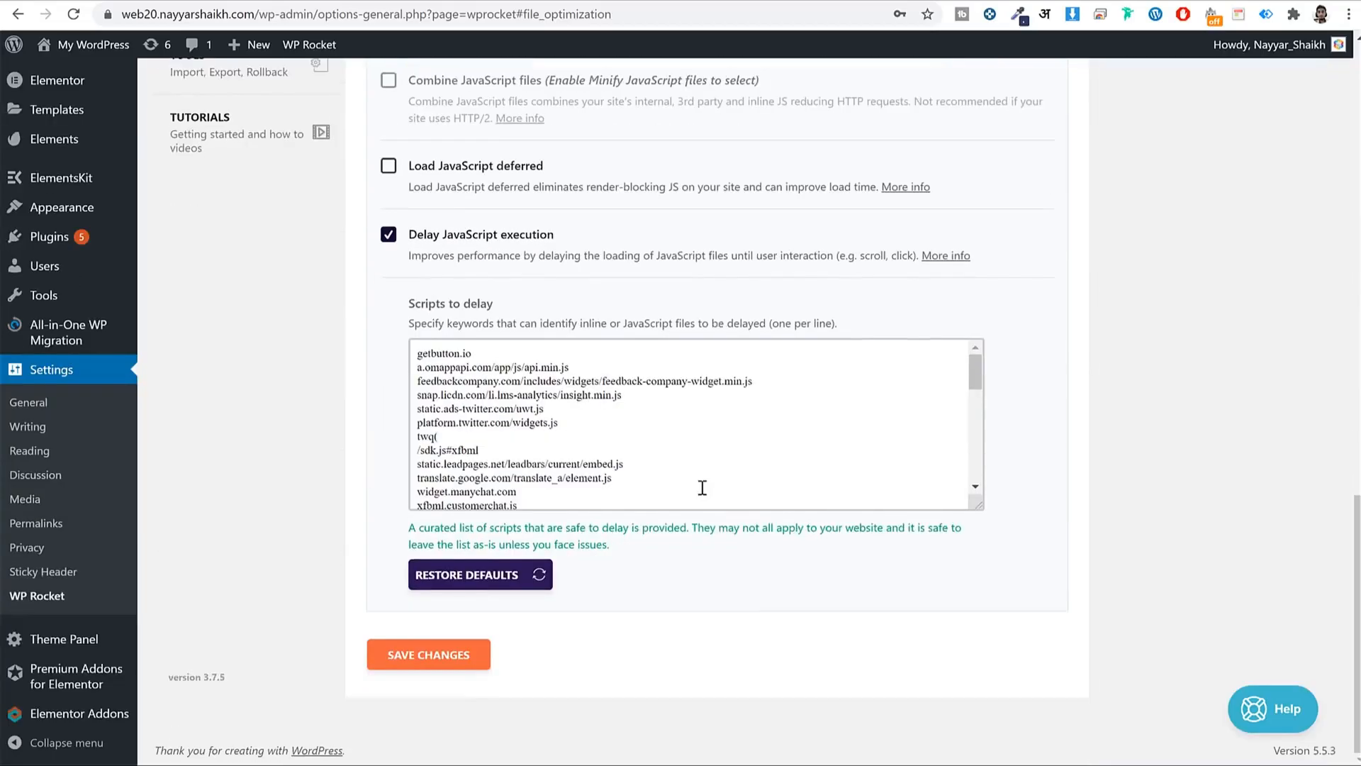
- Save the File Optimization changes in WP Rocket
scroll(705, 486, up, 7)
scroll(634, 430, down, 8)
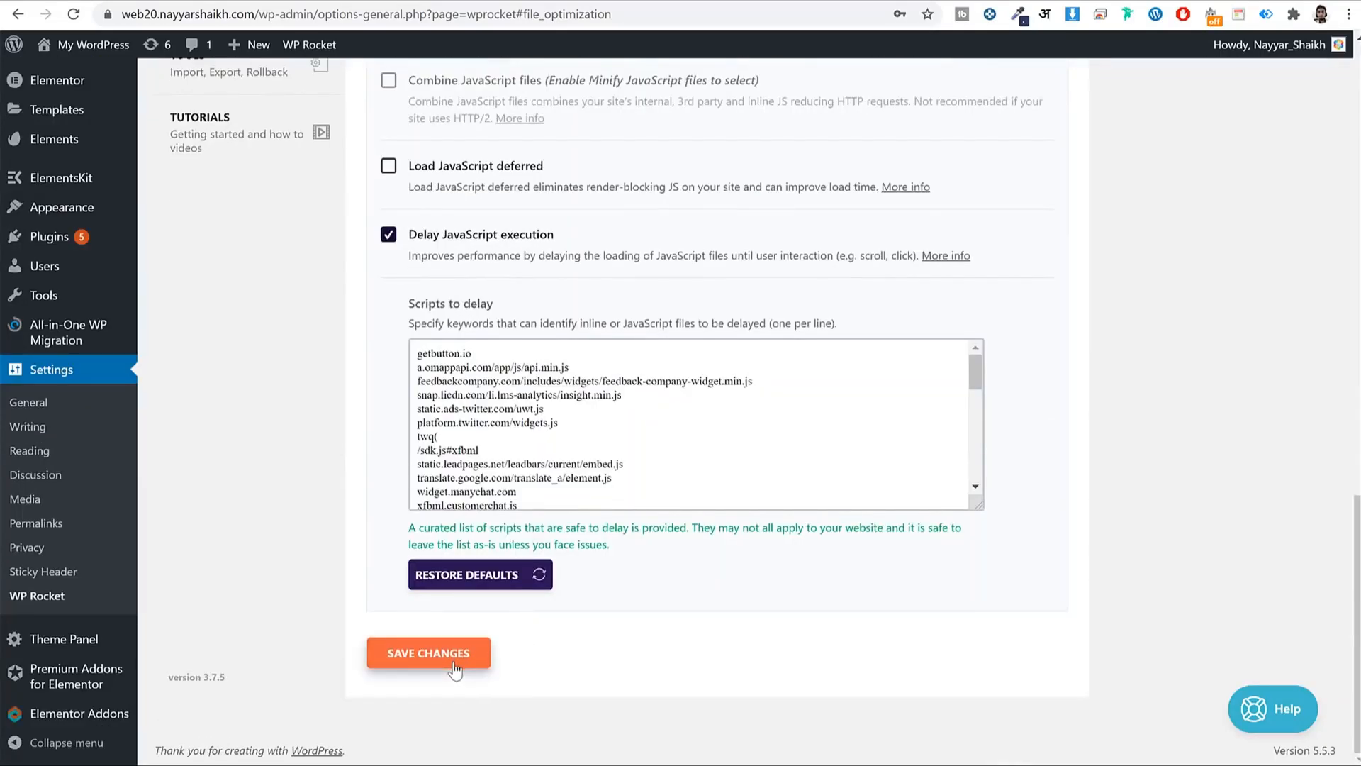
click(454, 665)
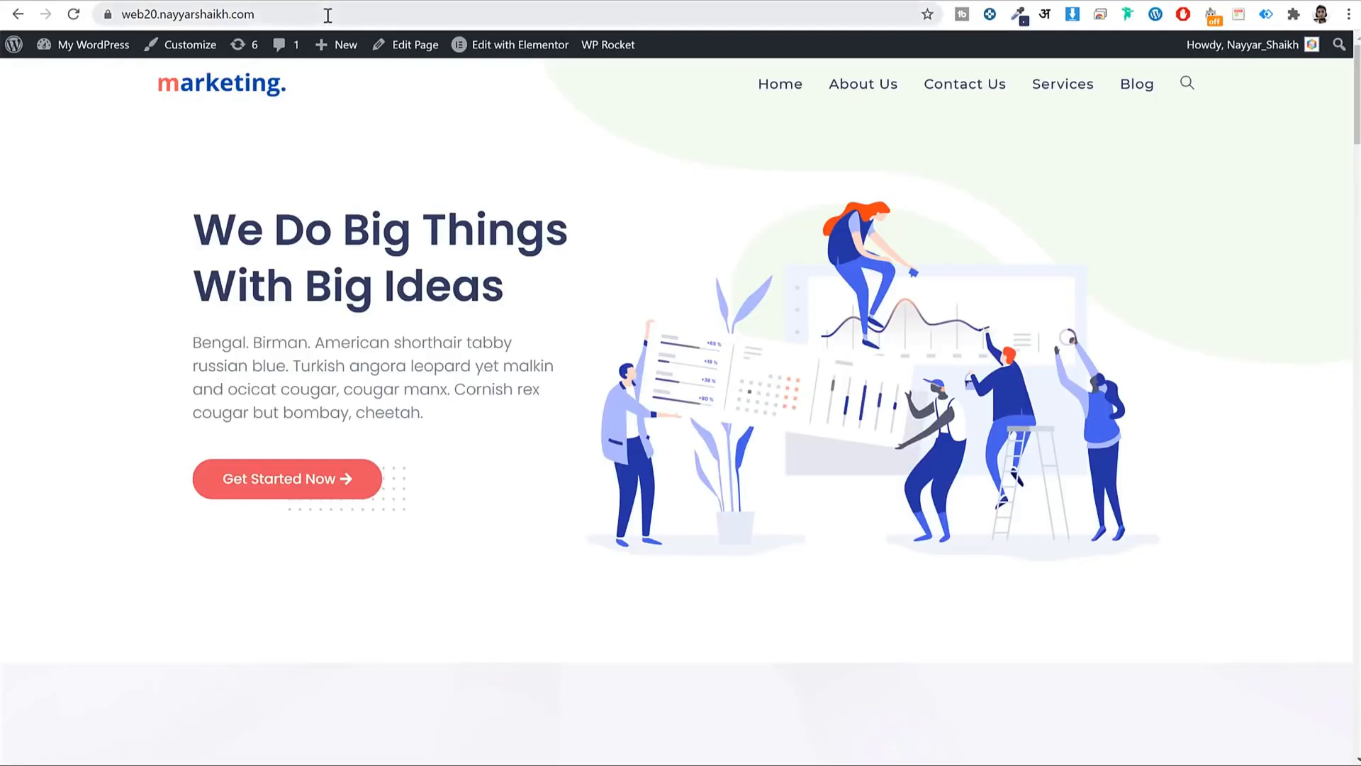
- Copy the site's home page address and load it in a new incognito window
click(328, 14)
key(BackSpace)
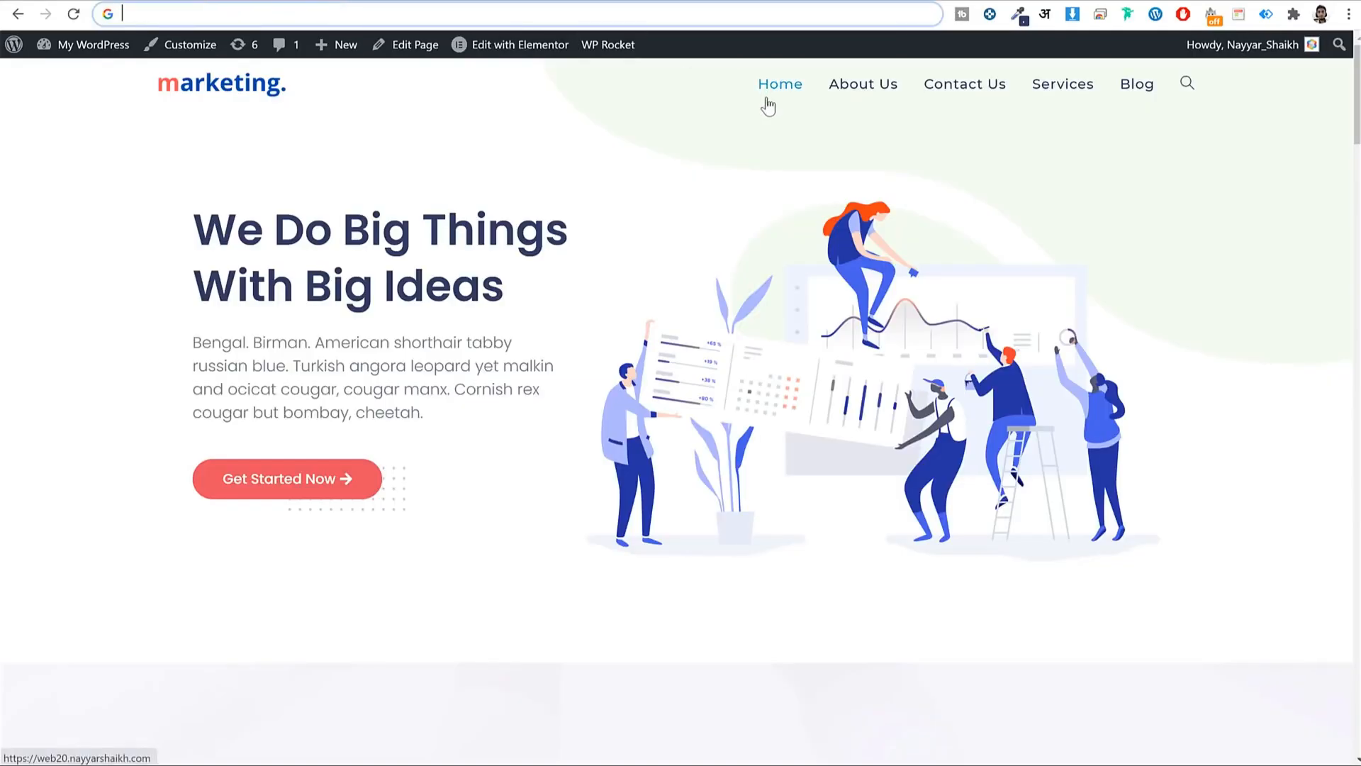
key(ctrl+z)
key(ctrl+c)
click(1349, 14)
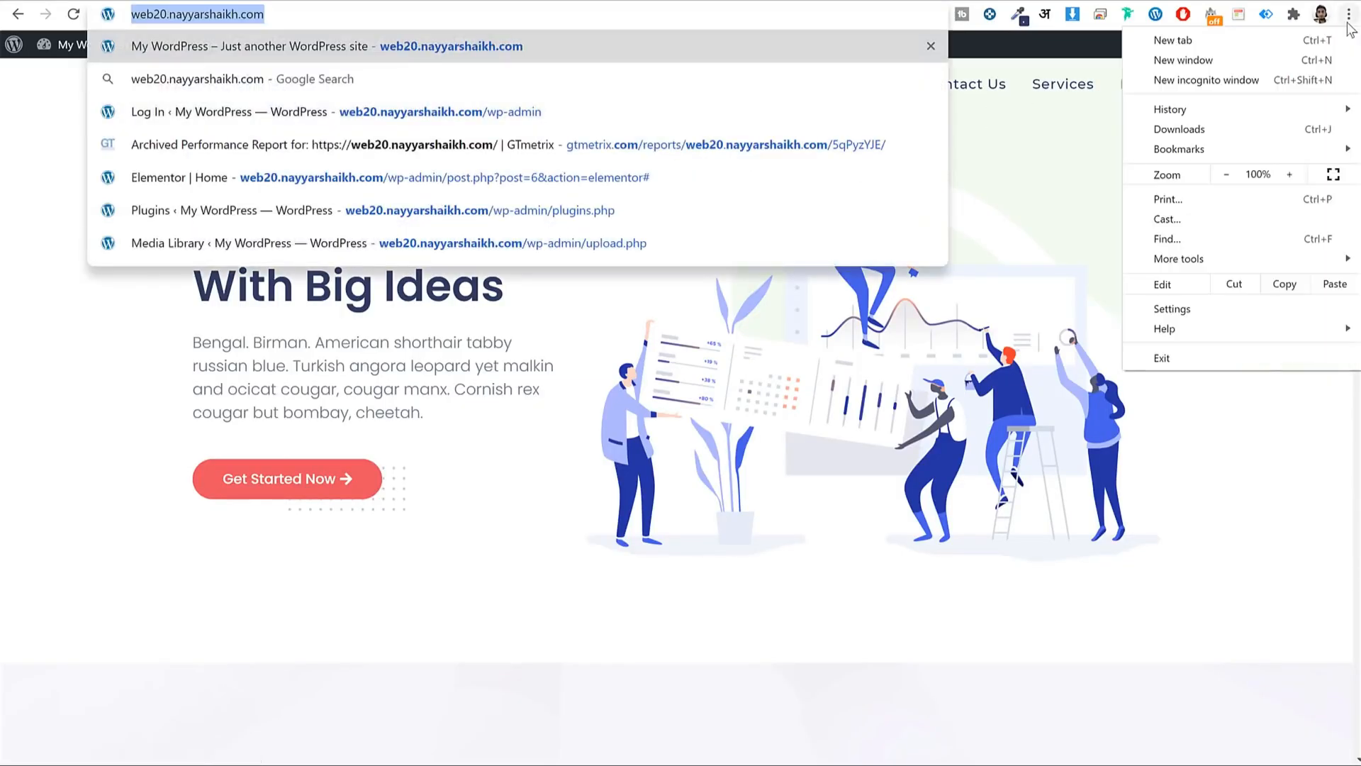
click(1292, 79)
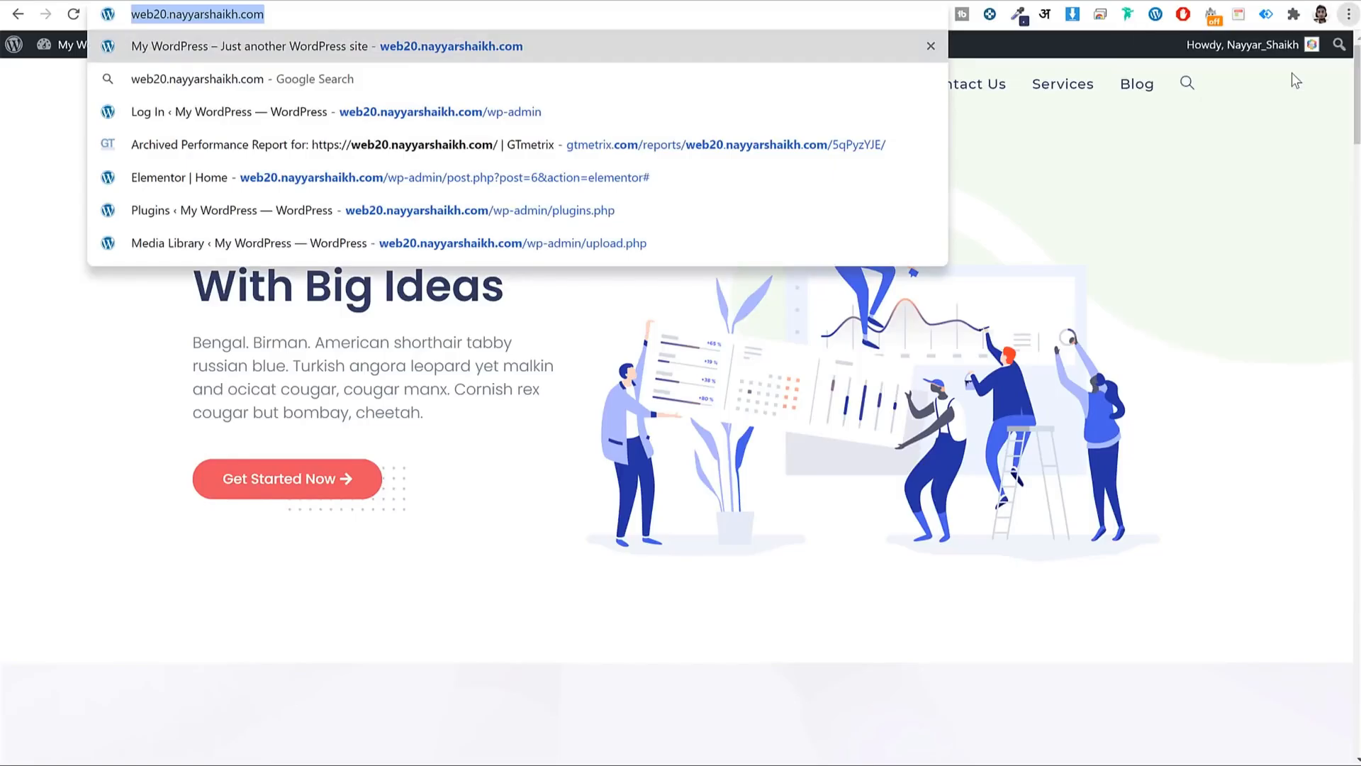
key(ctrl+v)
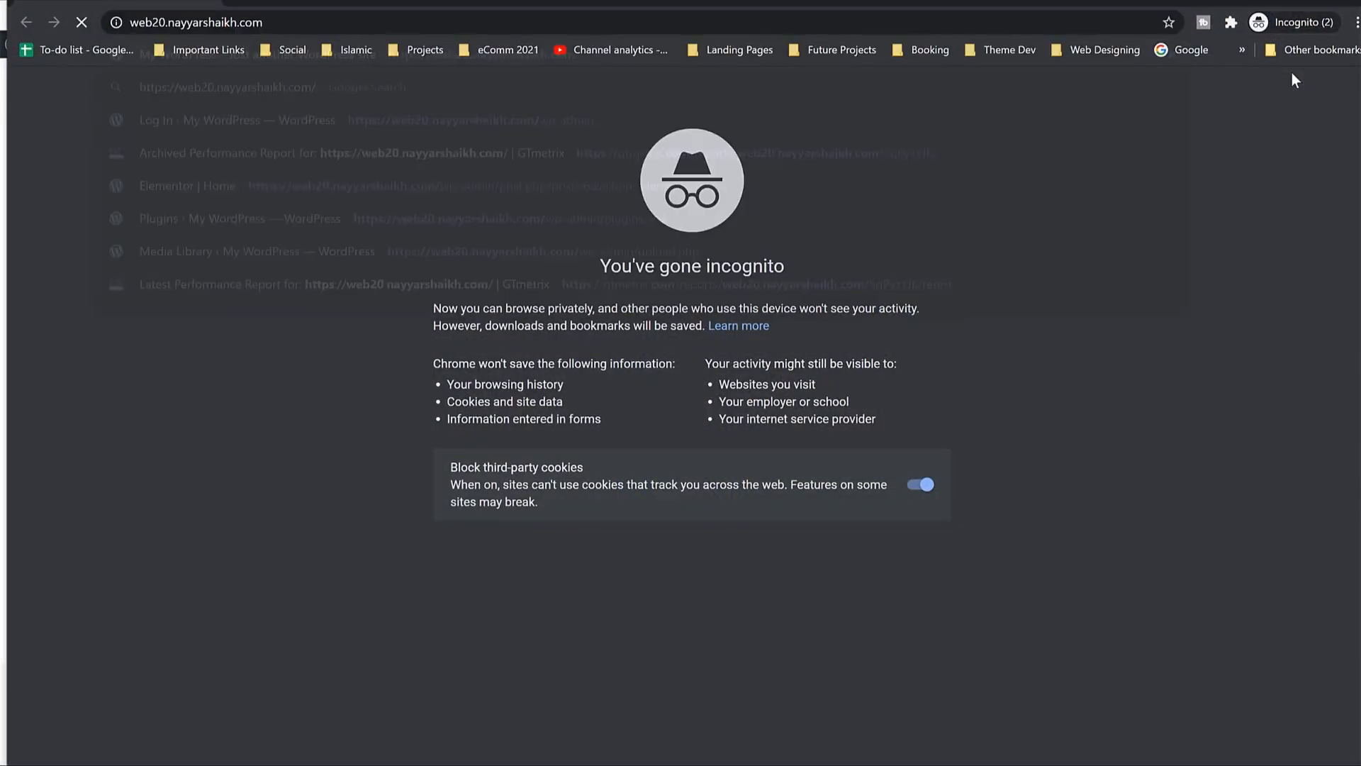
key(Return)
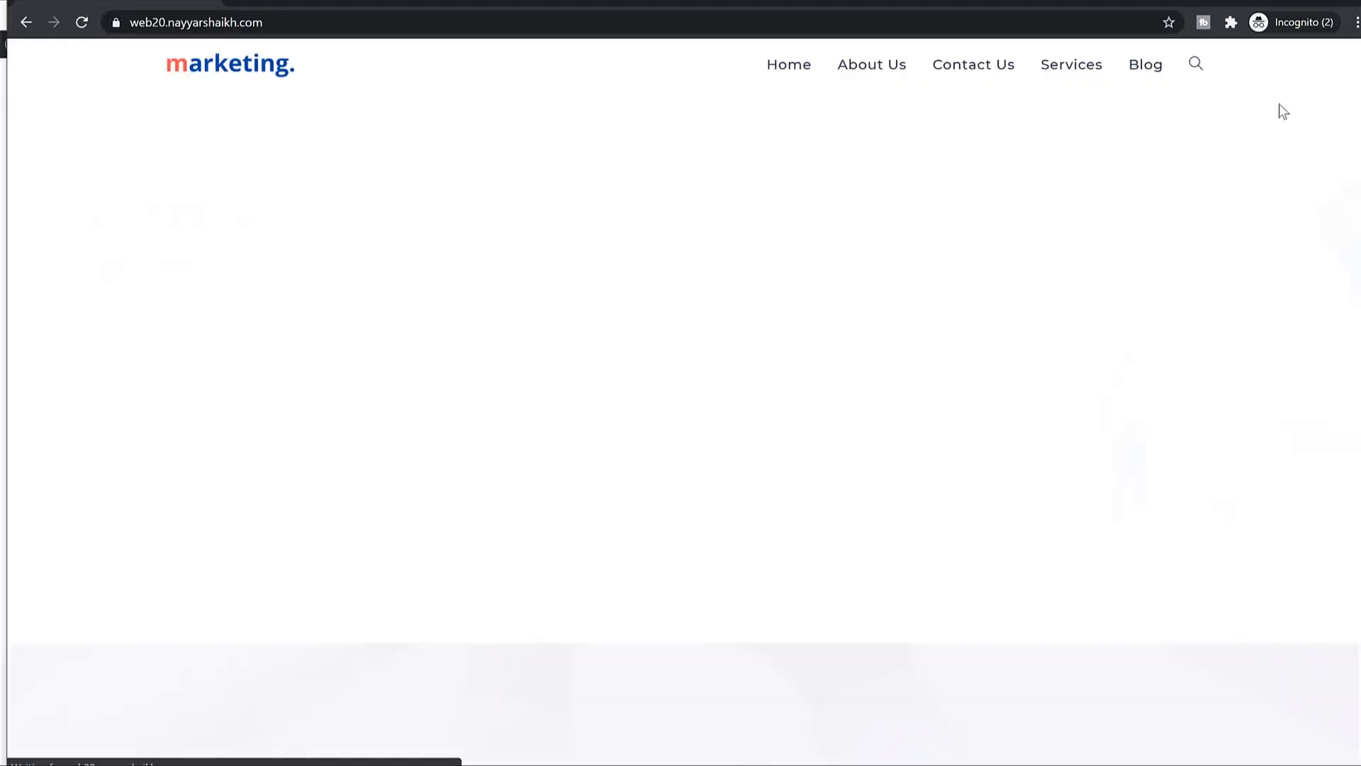
- Check the home page and the About Us page for layout problems caused by the CSS minification
scroll(1264, 124, down, 10)
scroll(1267, 137, down, 20)
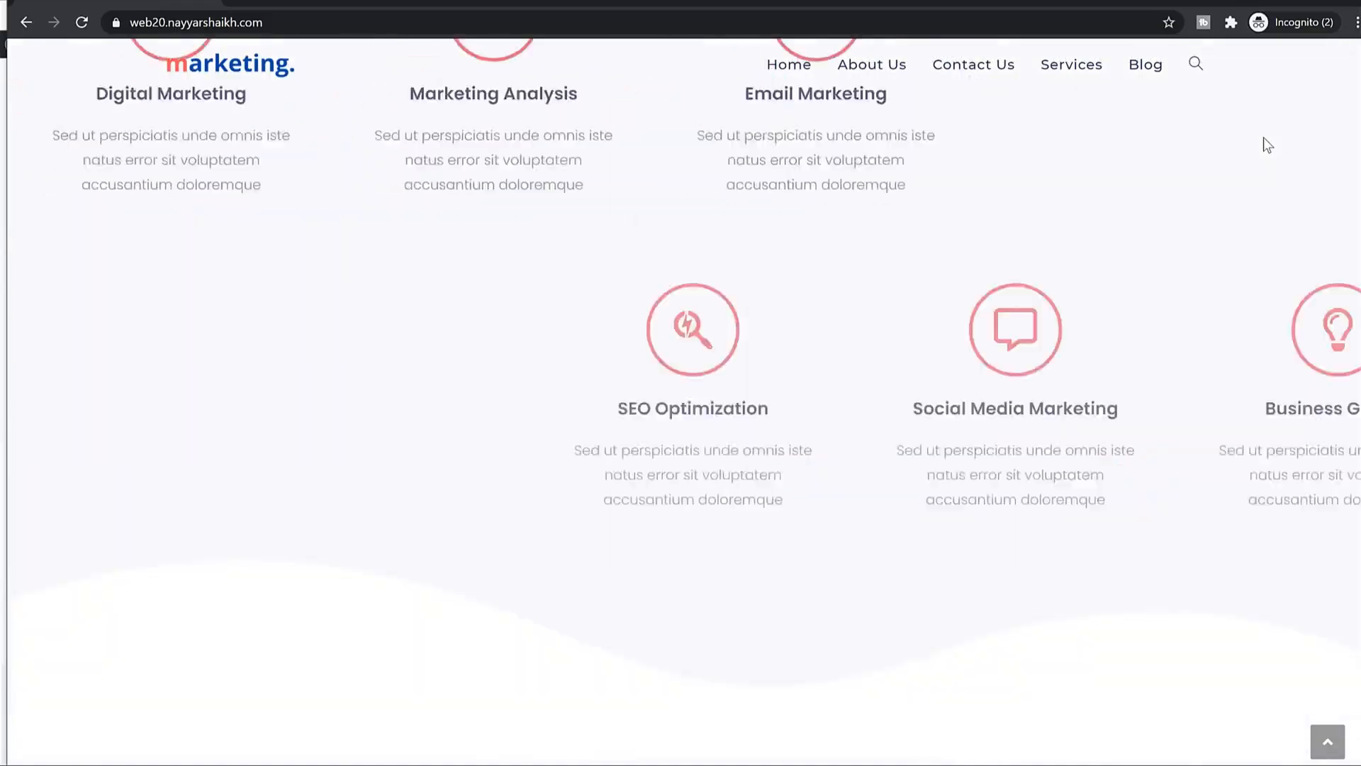
scroll(1264, 139, up, 20)
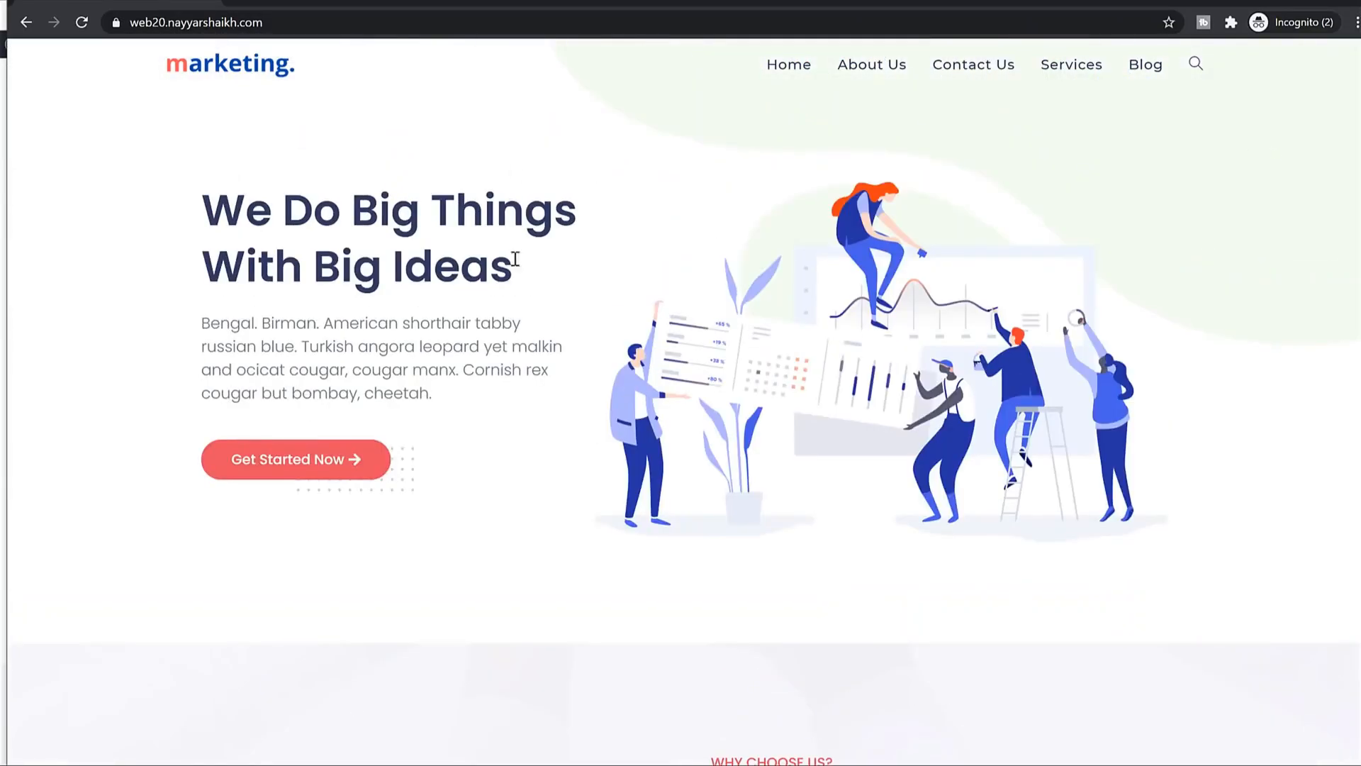
click(855, 66)
scroll(850, 262, down, 5)
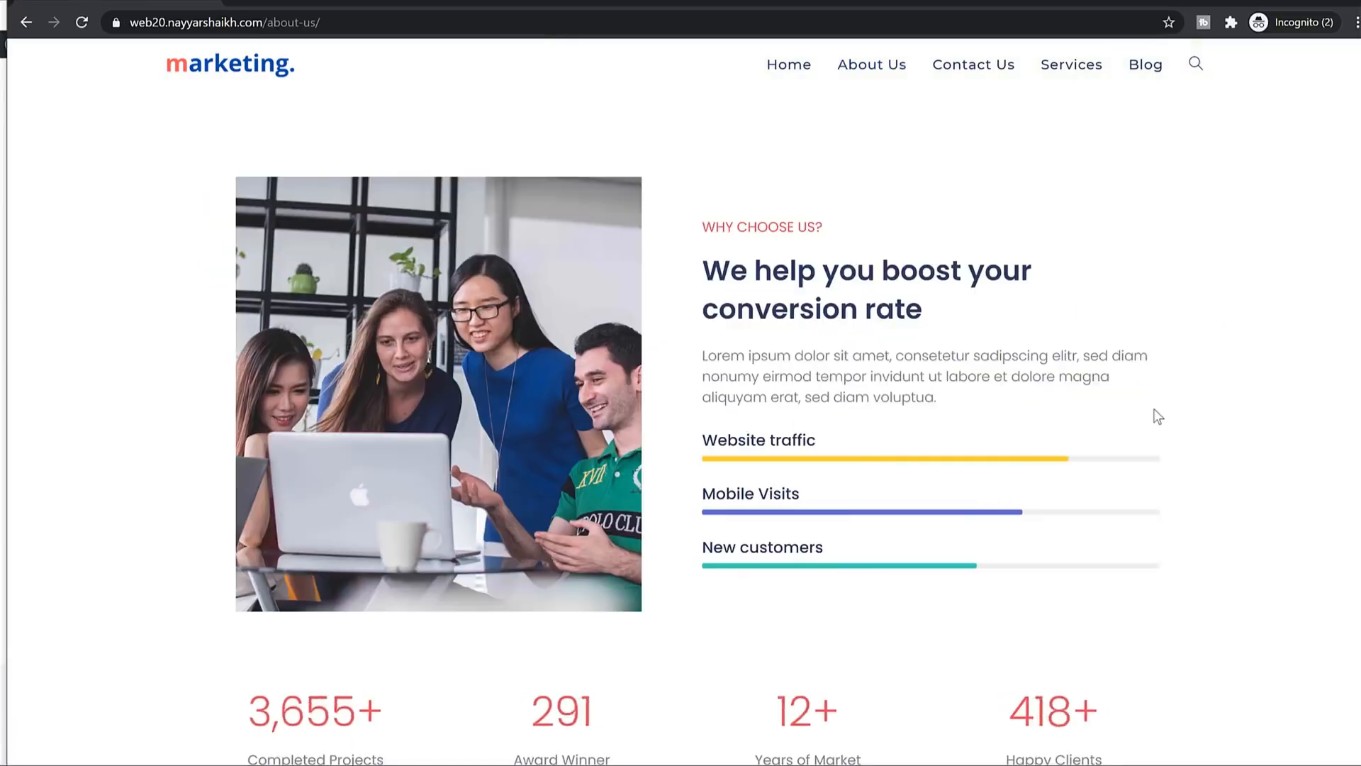
scroll(1143, 418, down, 8)
scroll(1146, 426, up, 10)
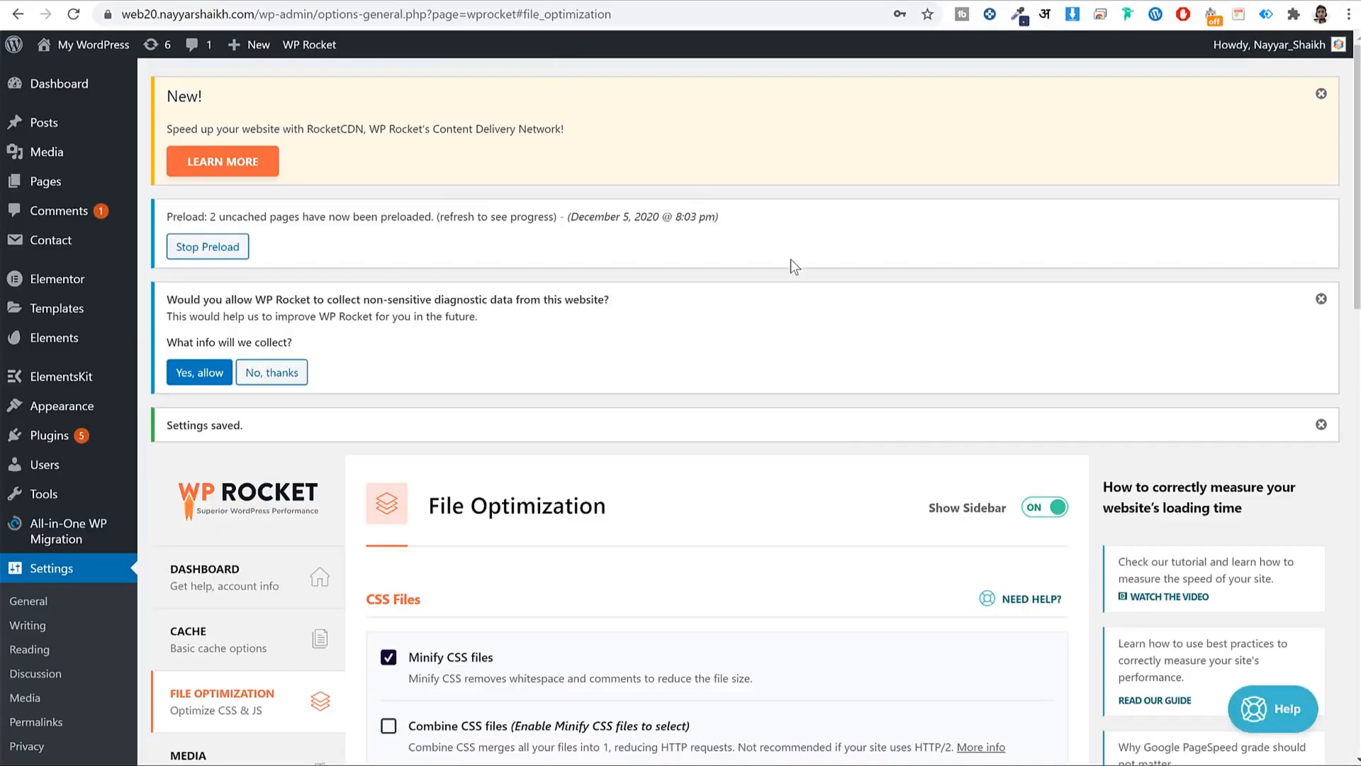
- Activate Combine CSS files in WP Rocket's File Optimization settings, accepting the warning, and save the changes
scroll(795, 262, down, 5)
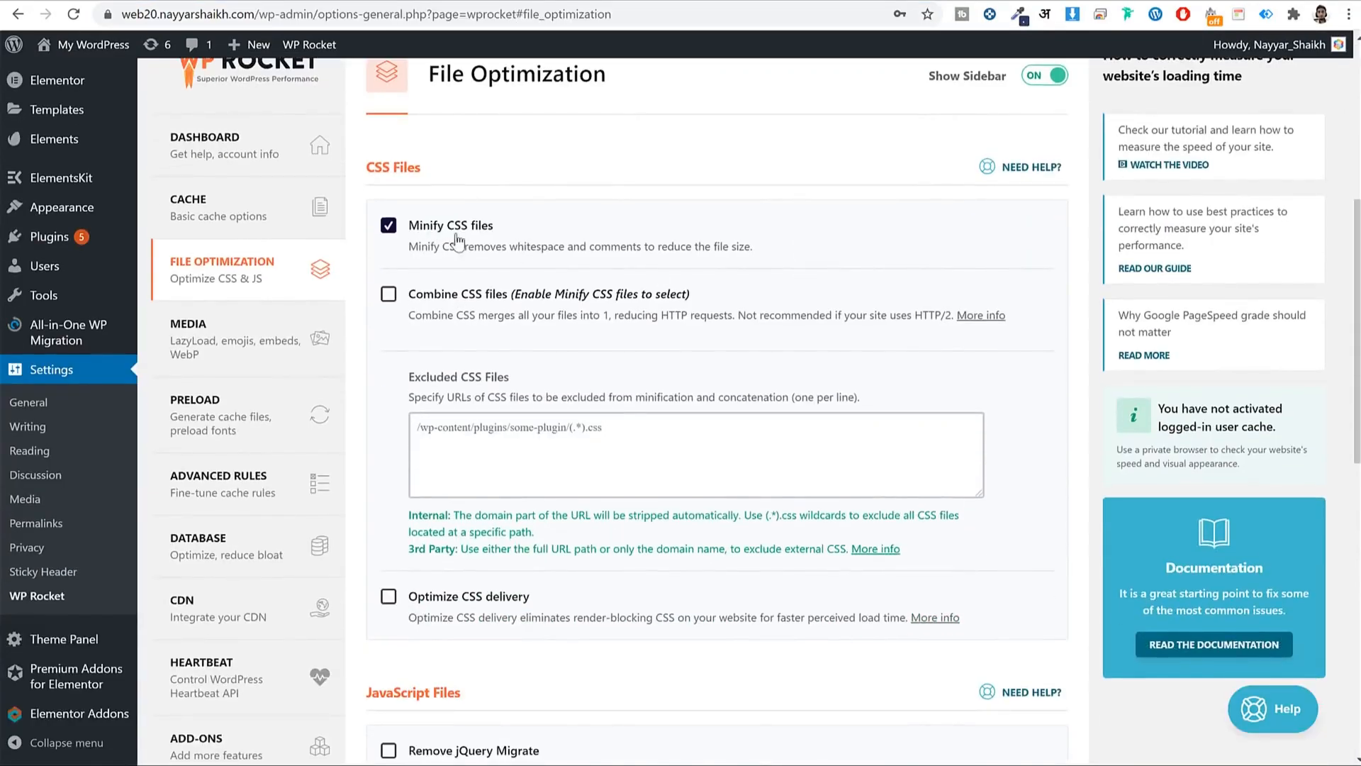
click(468, 305)
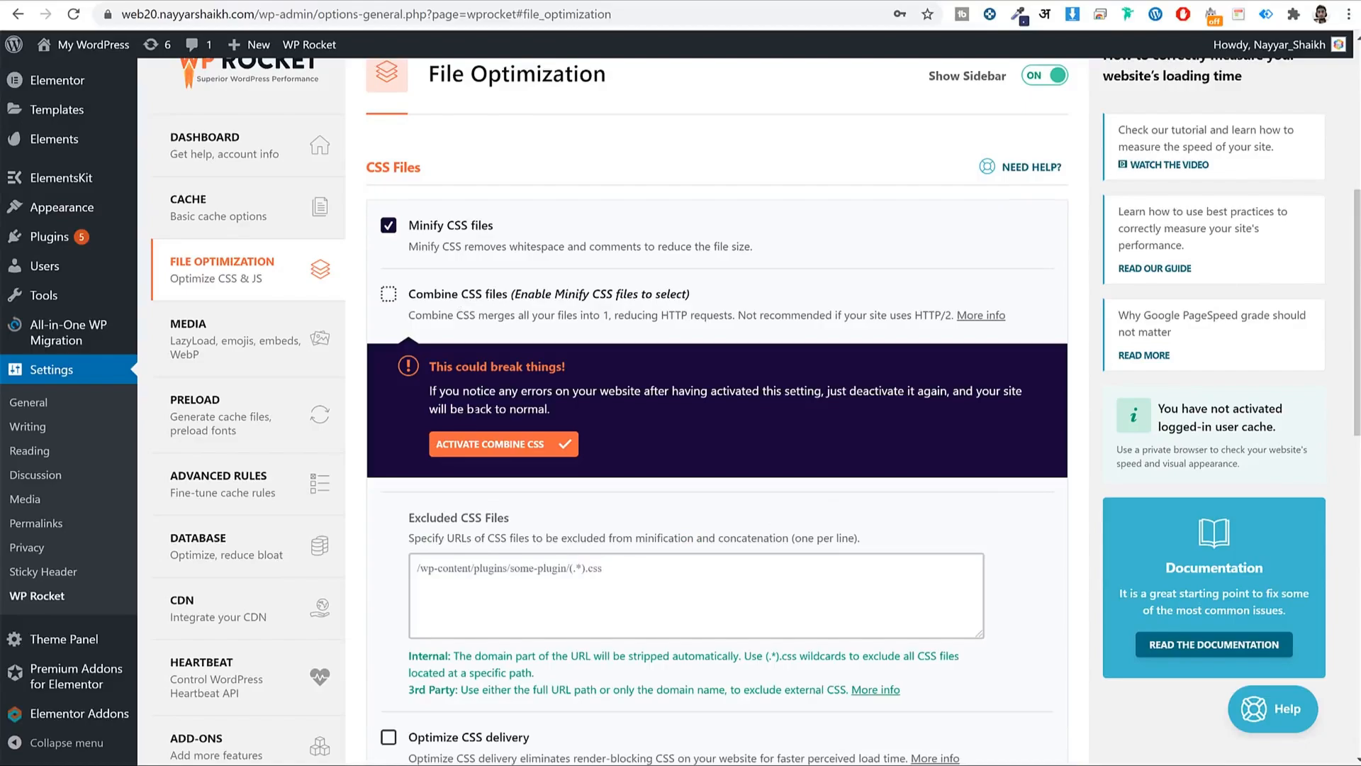
click(510, 445)
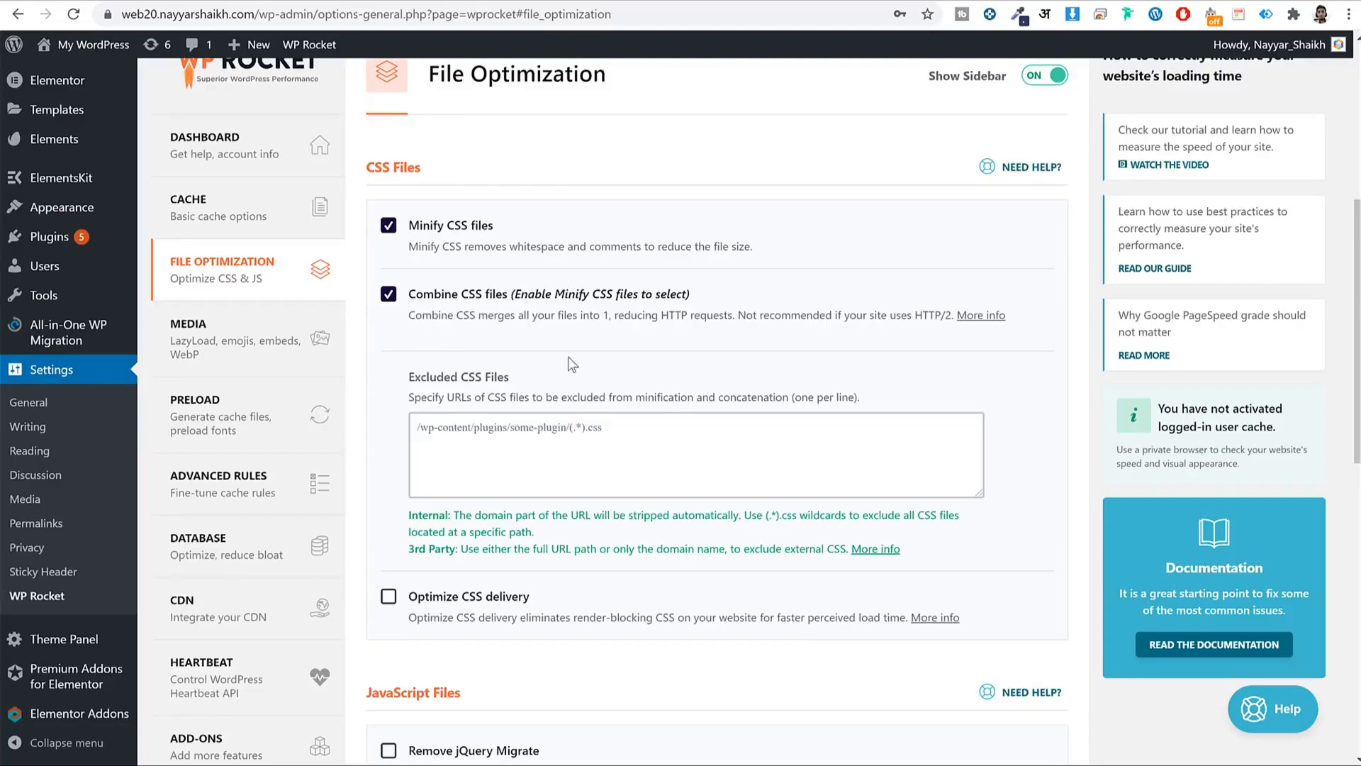
scroll(571, 363, down, 10)
click(422, 685)
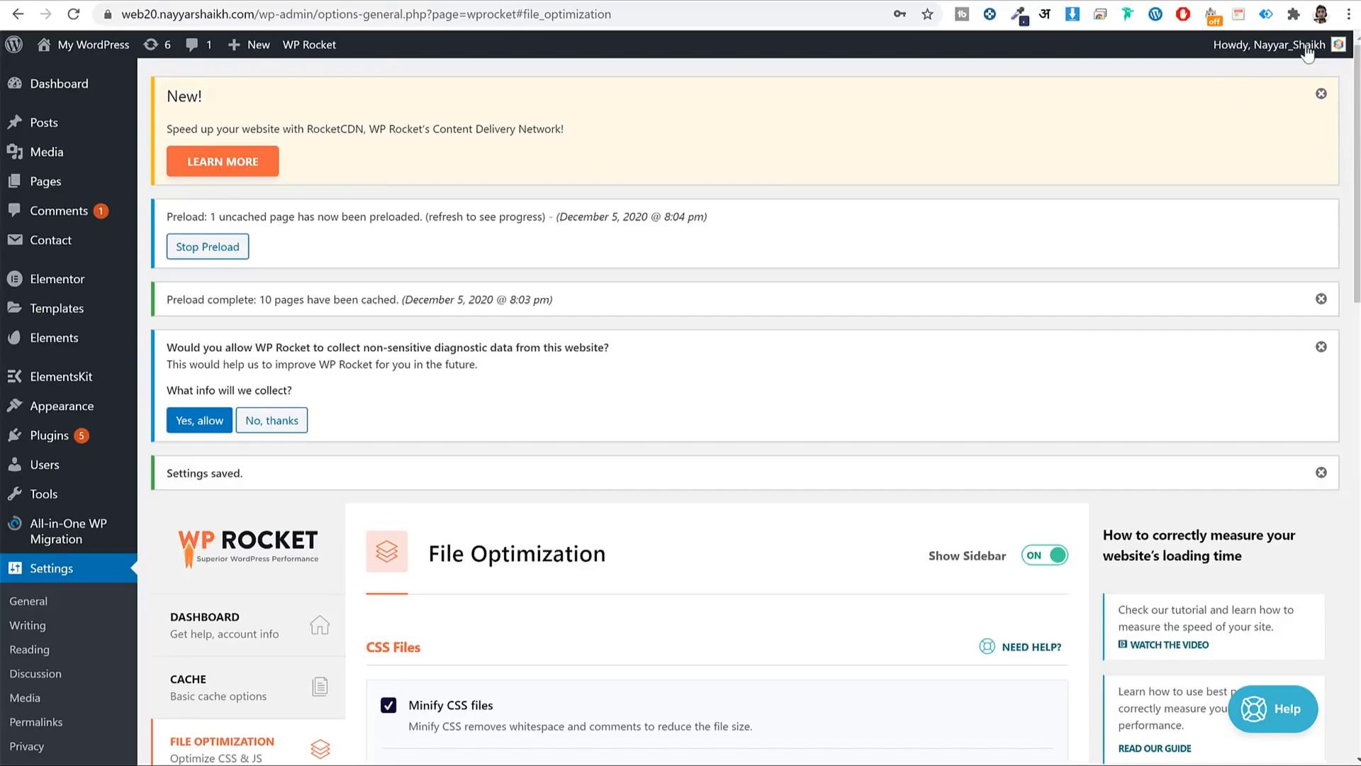
- Open the site in an incognito window, look through the home page for broken sections and close the window
click(1348, 16)
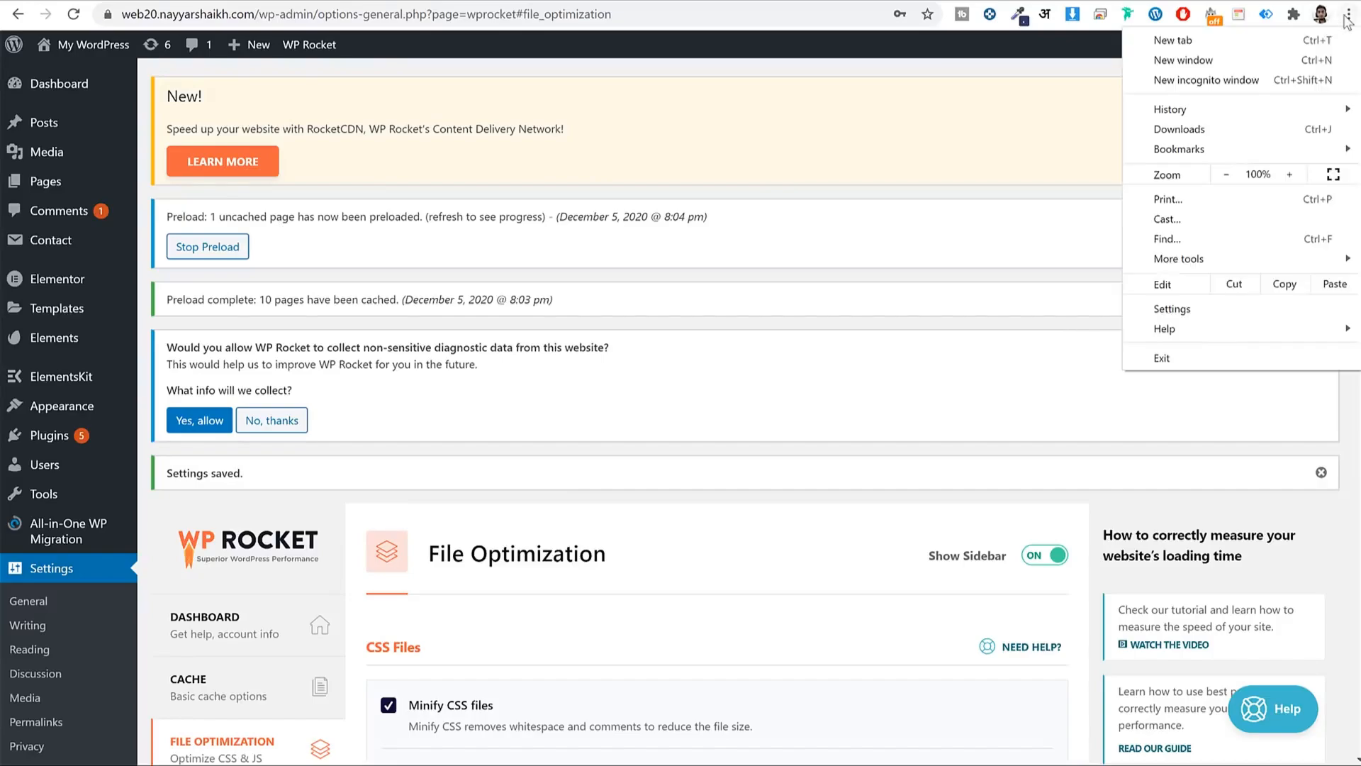
click(1290, 82)
text(https://web20.nayyarshaikh.com/)
key(Return)
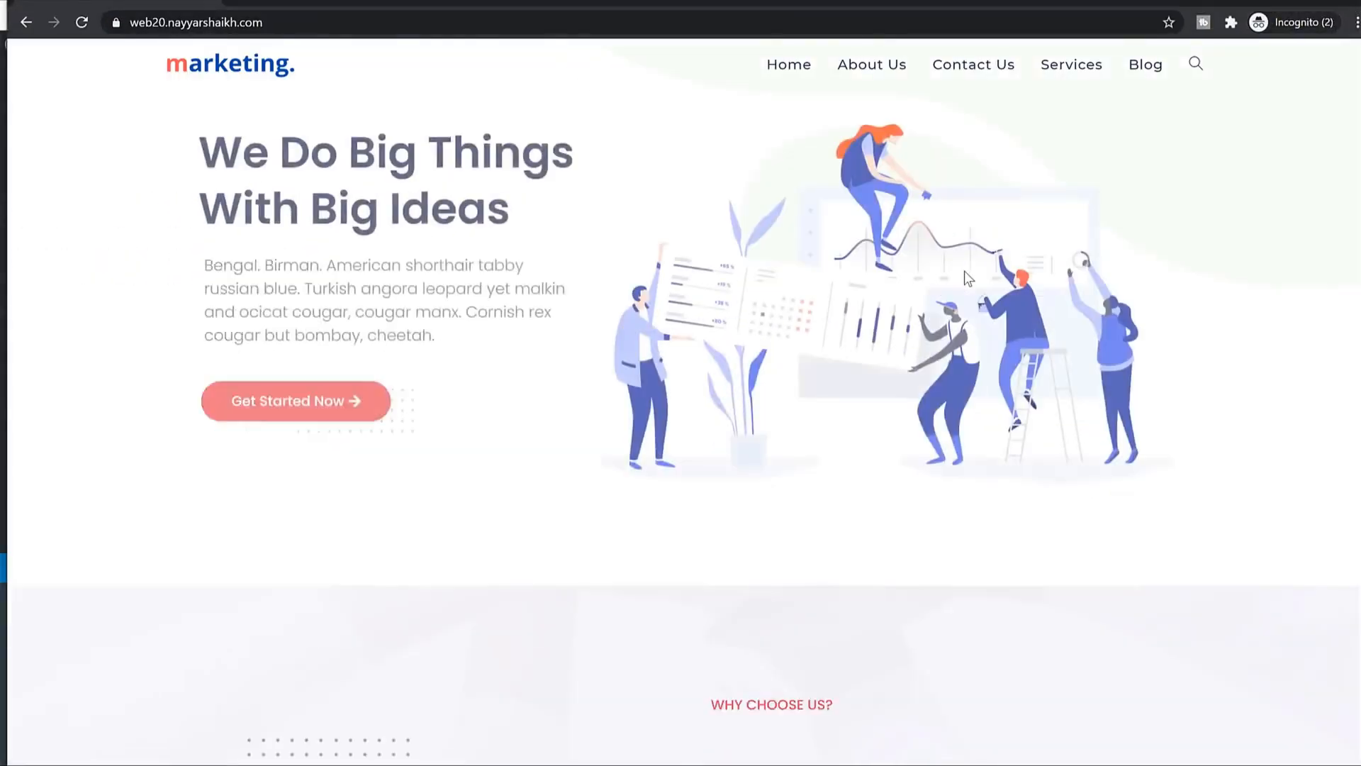
scroll(964, 273, down, 20)
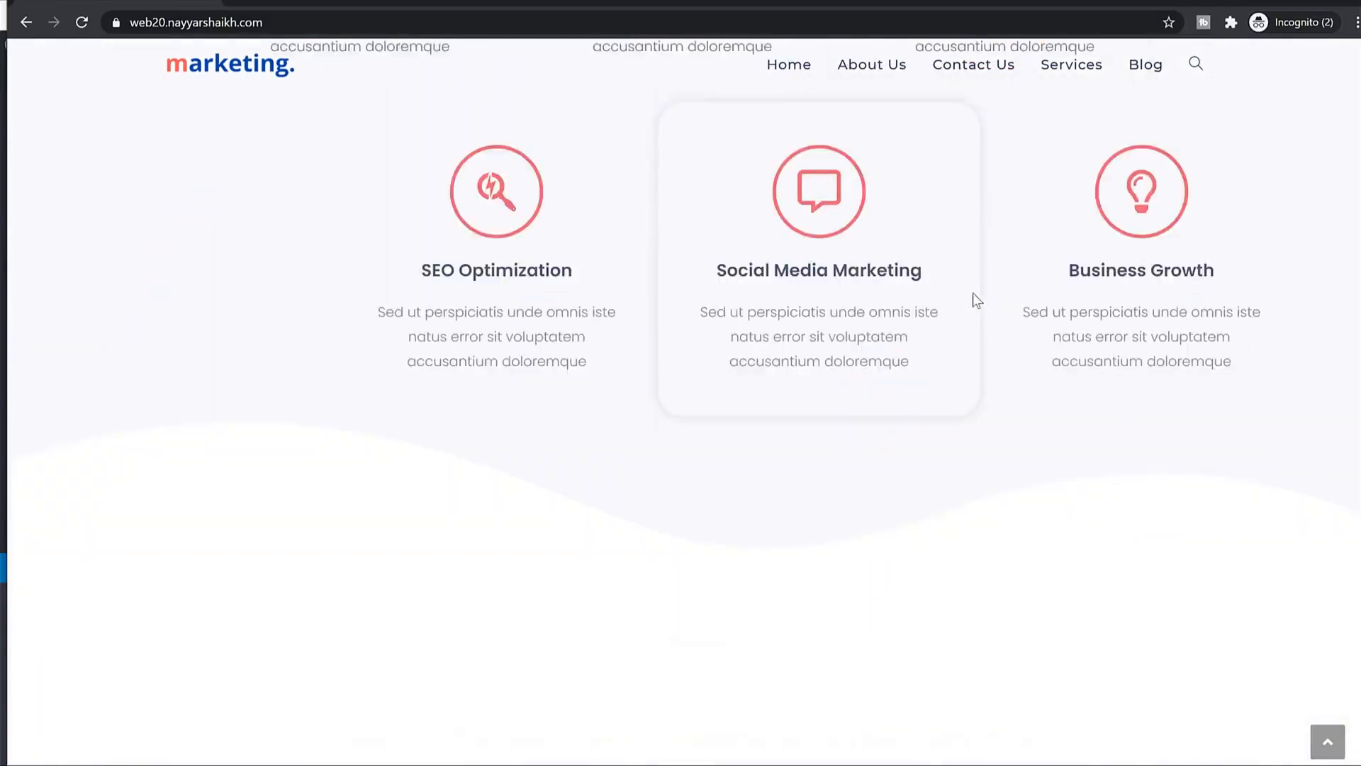
scroll(973, 293, down, 10)
click(1356, 2)
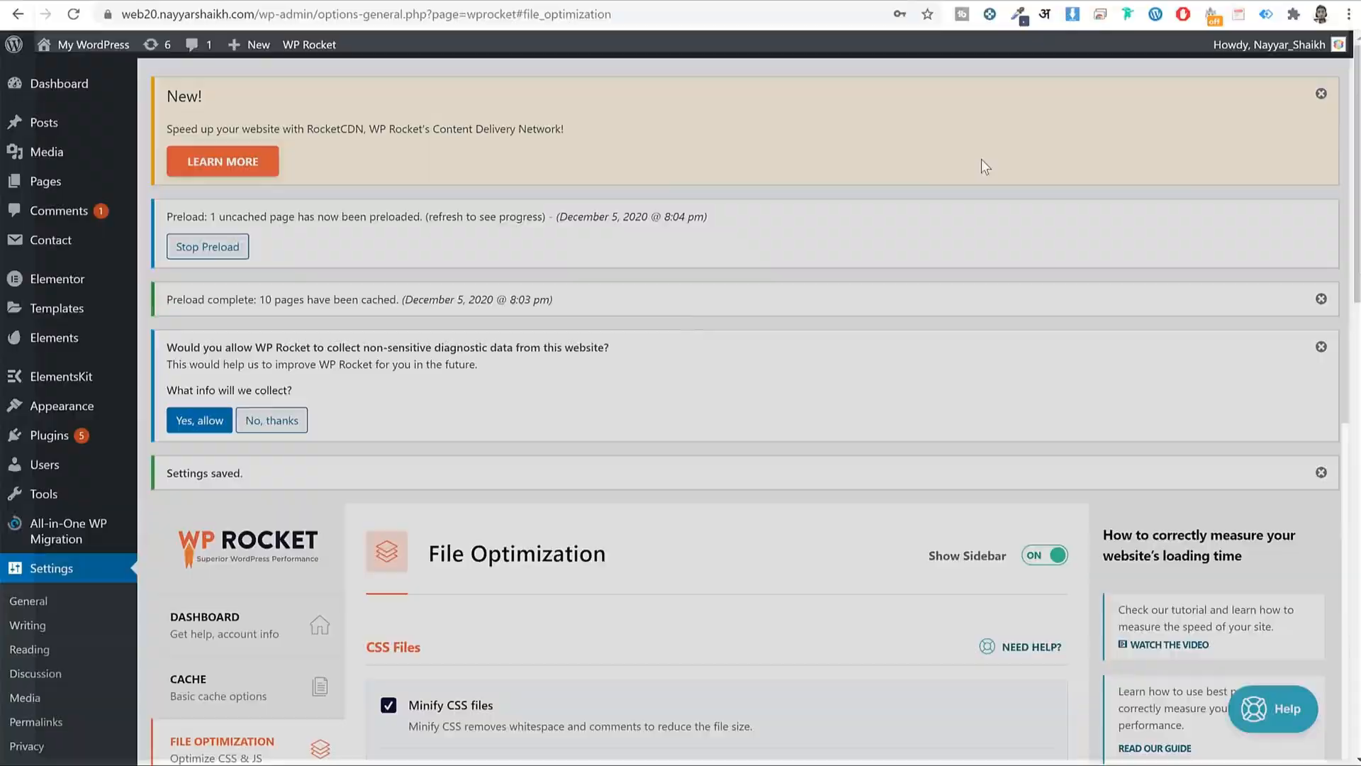
- Open the live home page's source code and examine its list of linked CSS stylesheets
scroll(639, 369, down, 5)
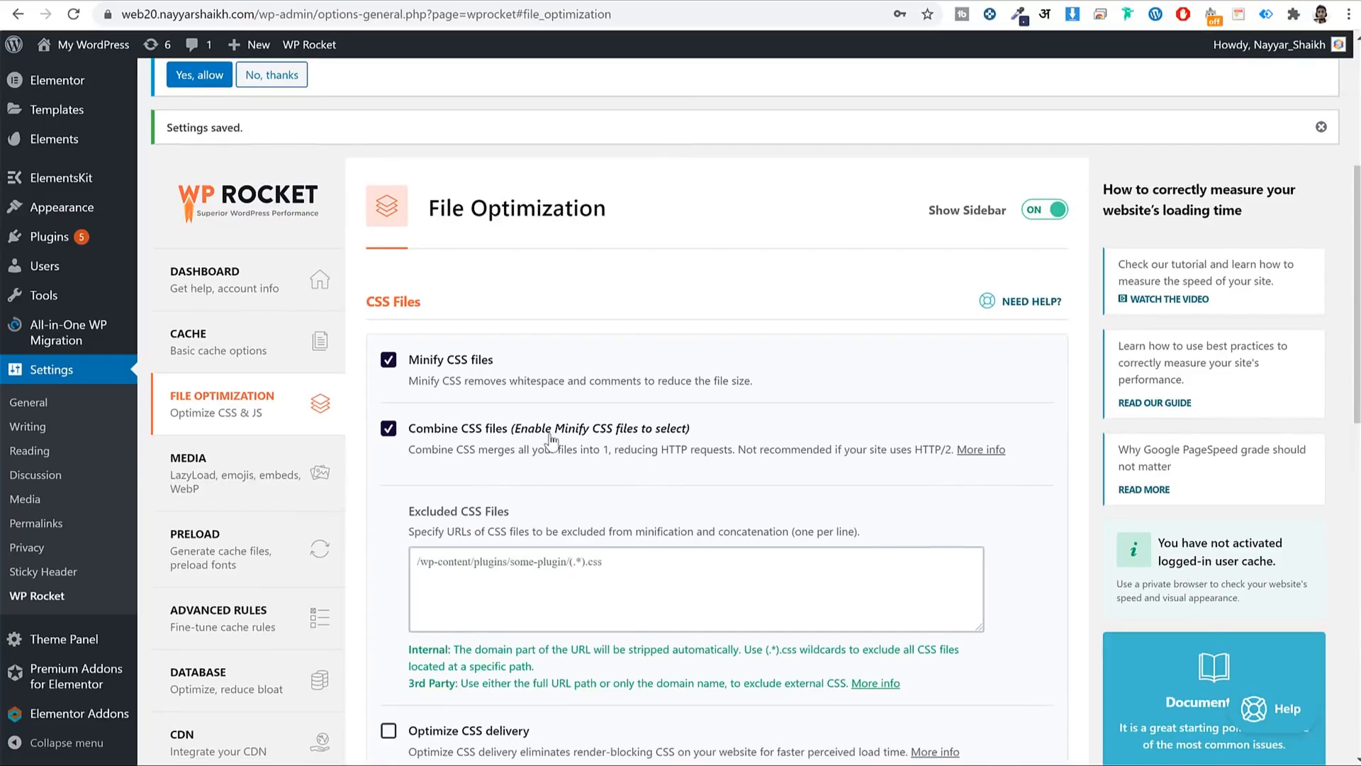
click(122, 48)
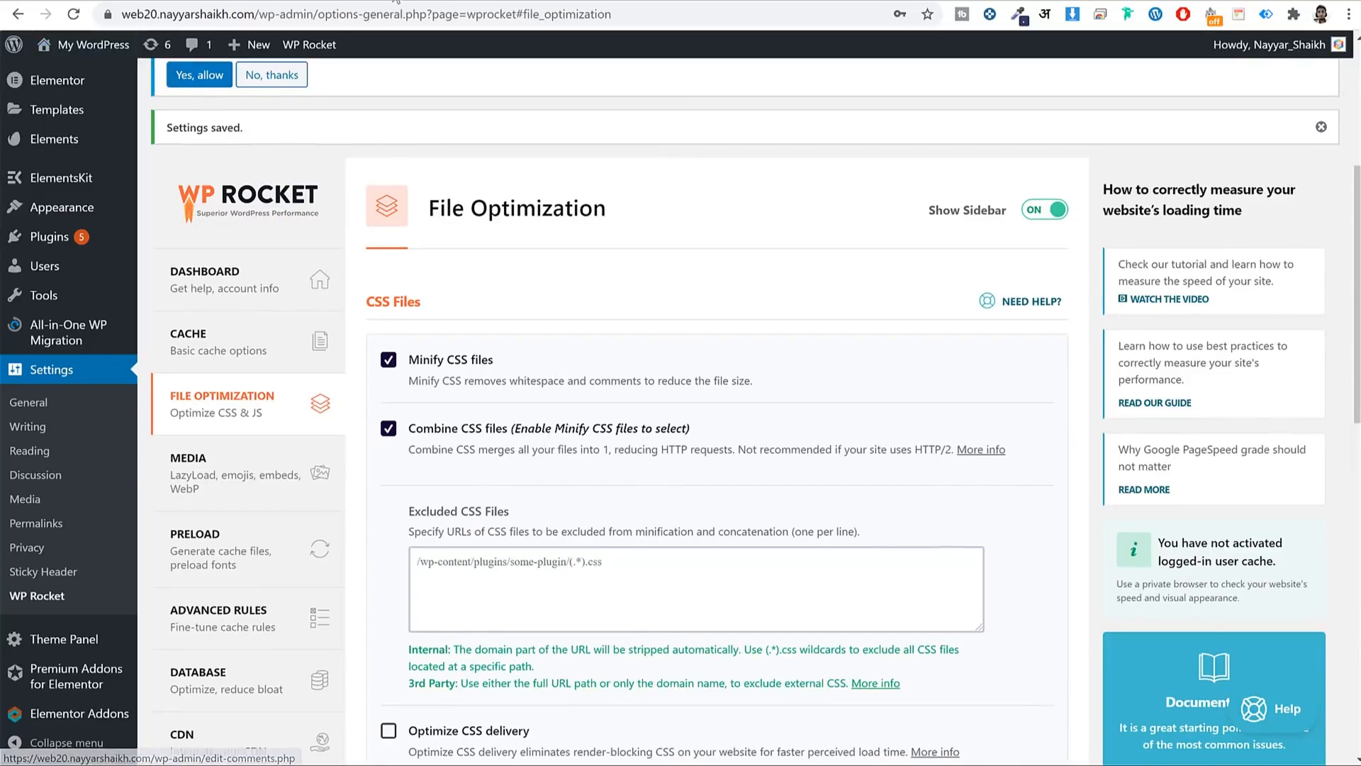
click(370, 14)
key(Return)
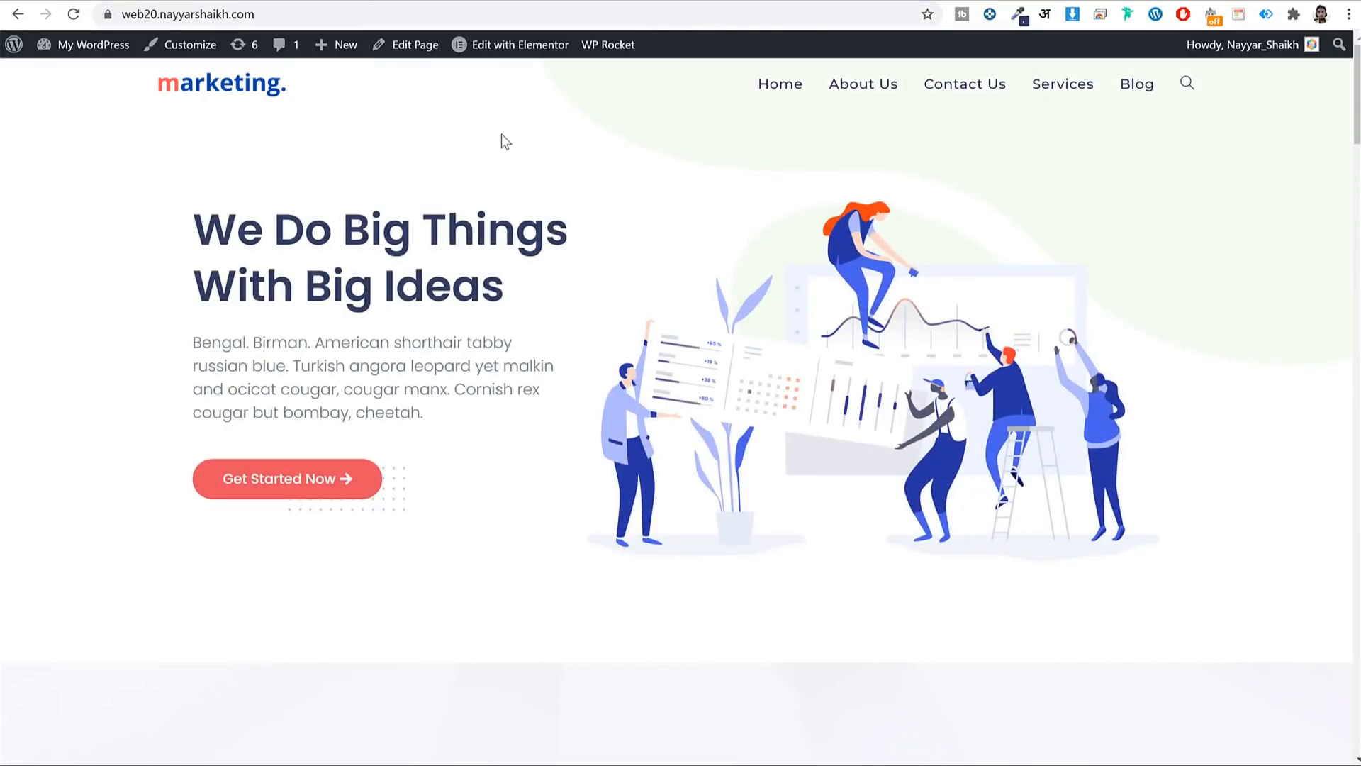
key(ctrl+u)
scroll(601, 125, down, 4)
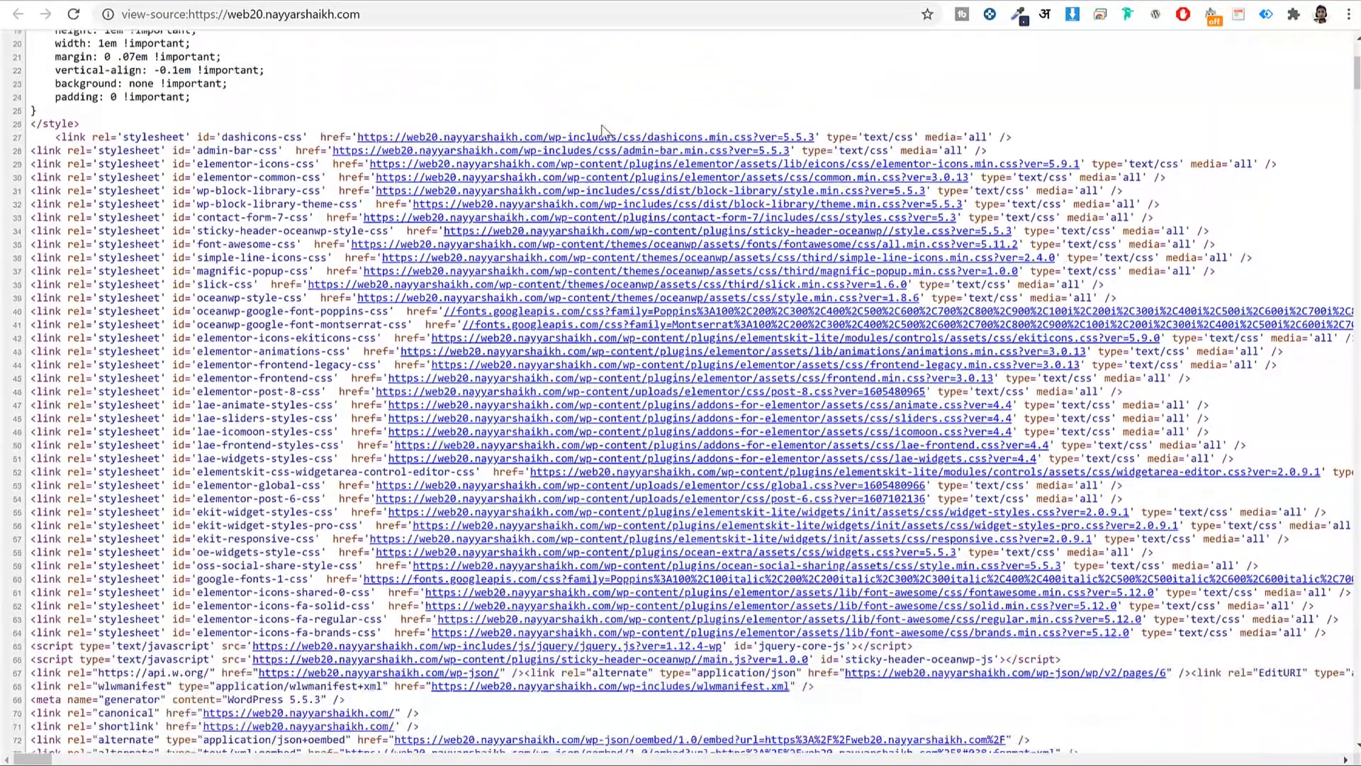
scroll(520, 49, up, 4)
scroll(955, 152, down, 4)
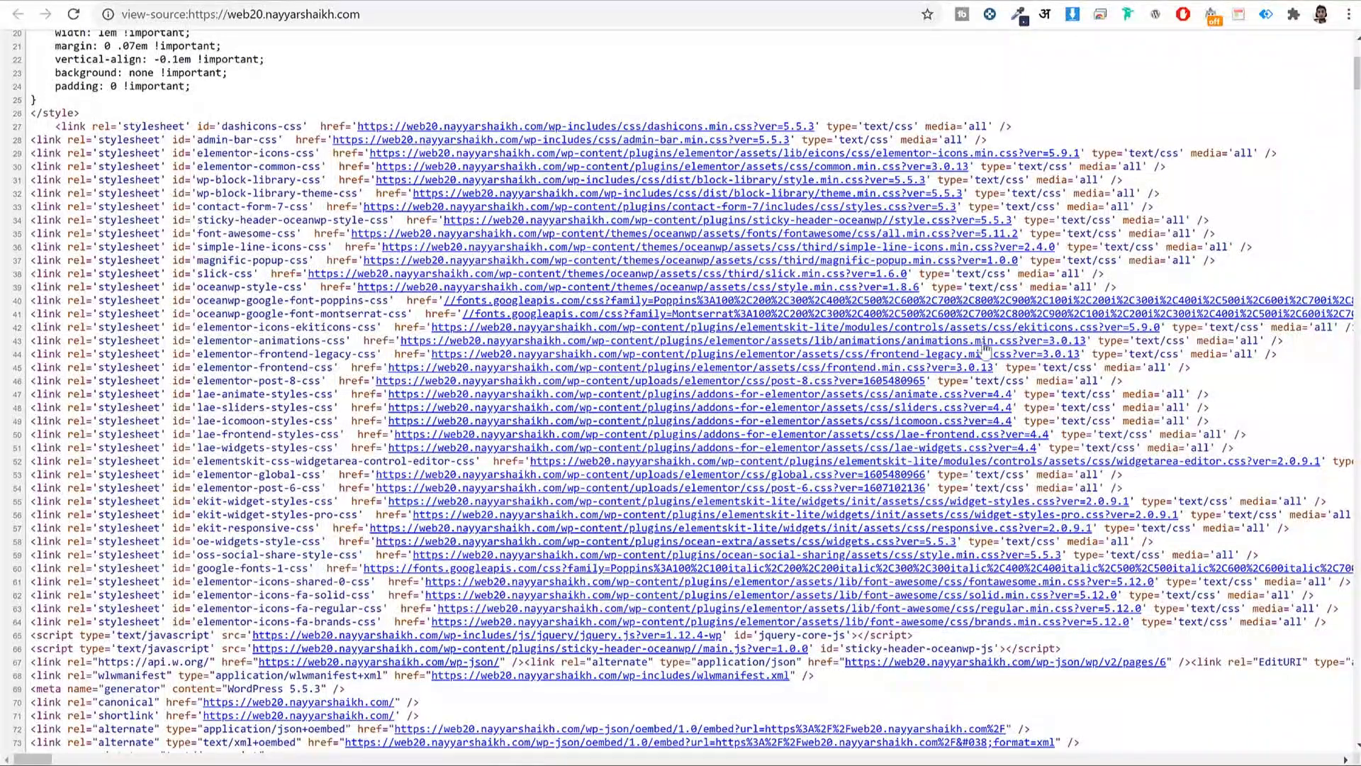
- Open the OceanWP theme's style.min.css from the page source and look through its minified code
click(441, 293)
scroll(638, 404, down, 15)
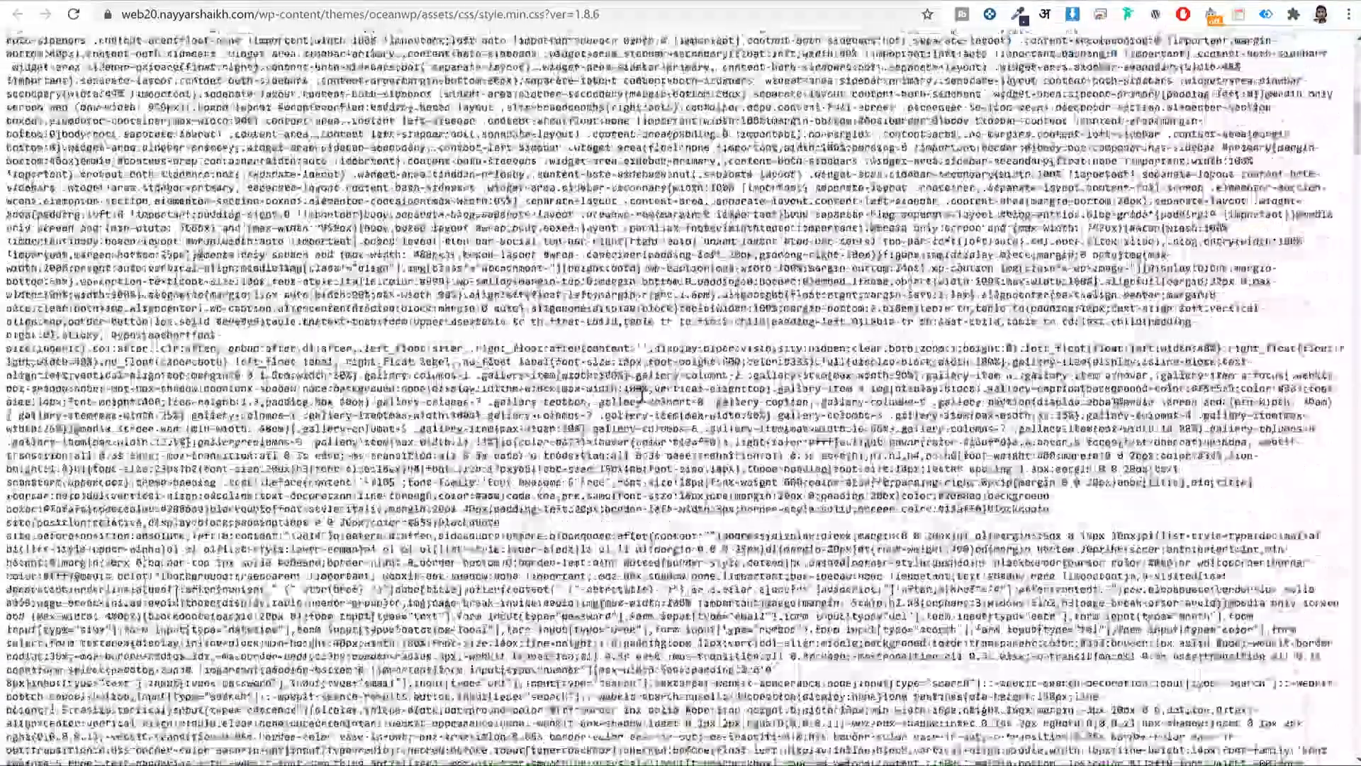
scroll(639, 404, down, 10)
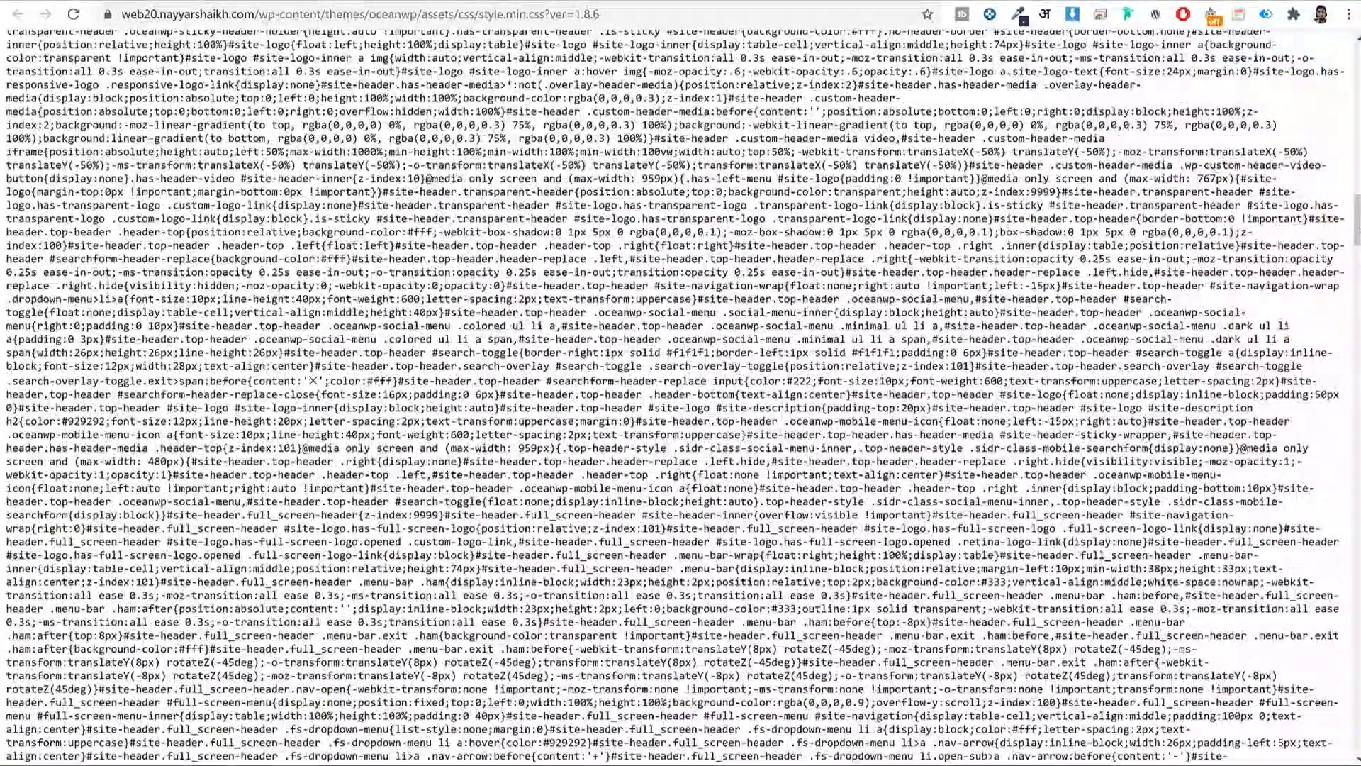
scroll(639, 404, down, 10)
key(Home)
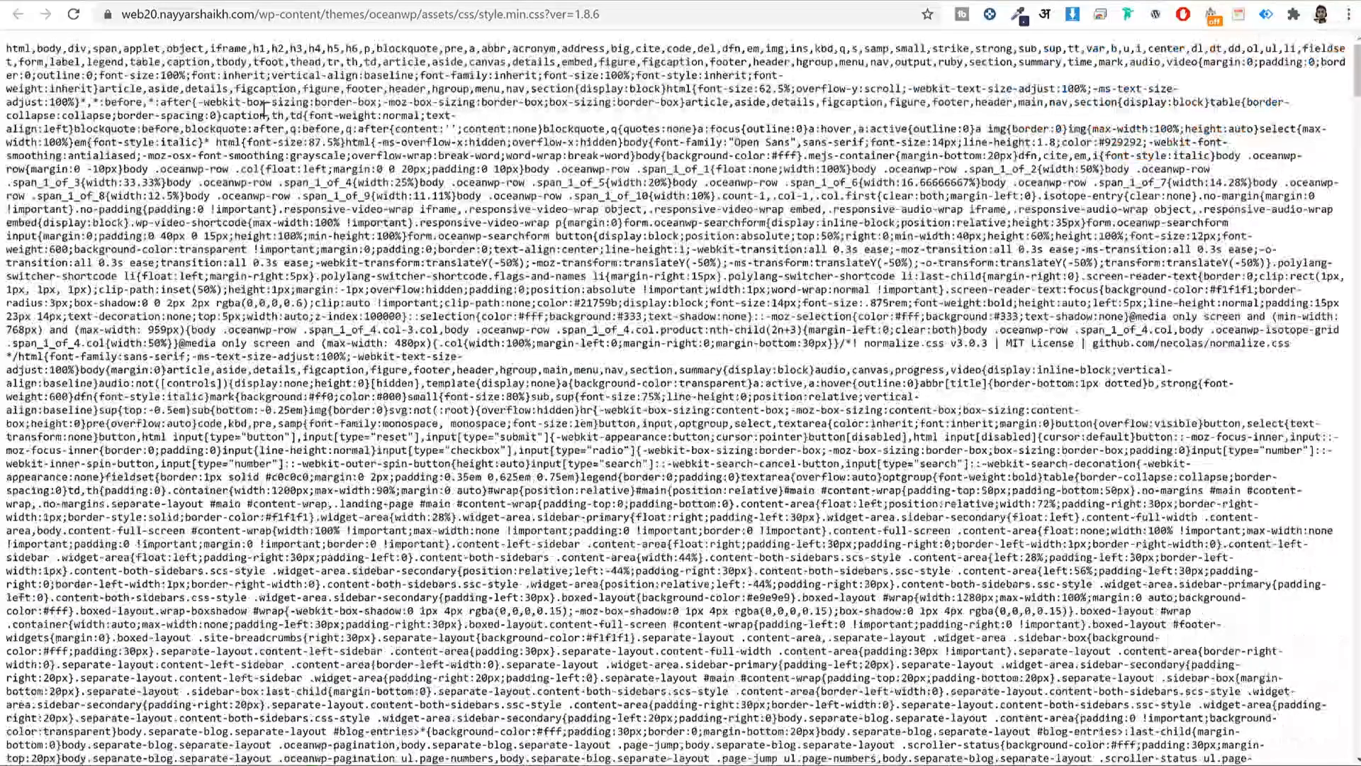
- Change style.min.css to style.css in the stylesheet's address and load the unminified version
click(533, 10)
click(536, 12)
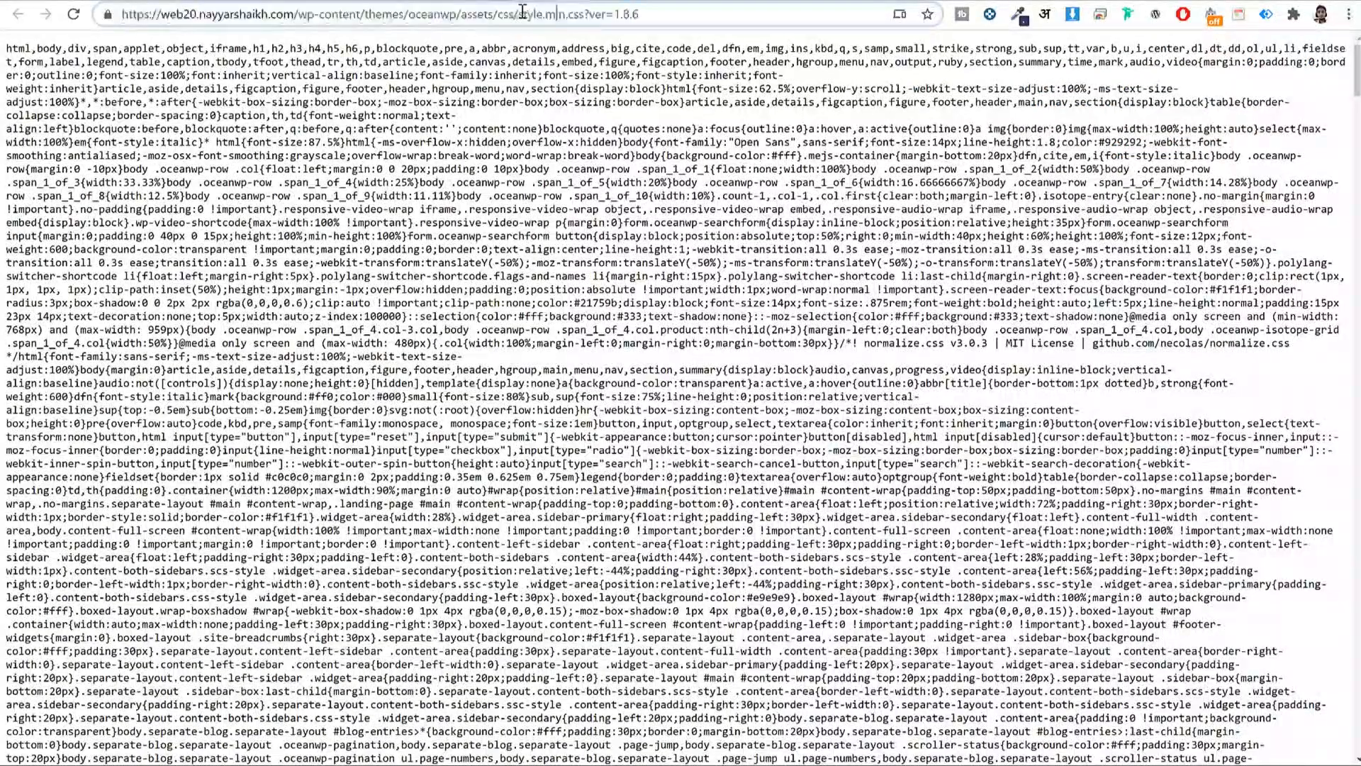
drag(514, 15, 595, 20)
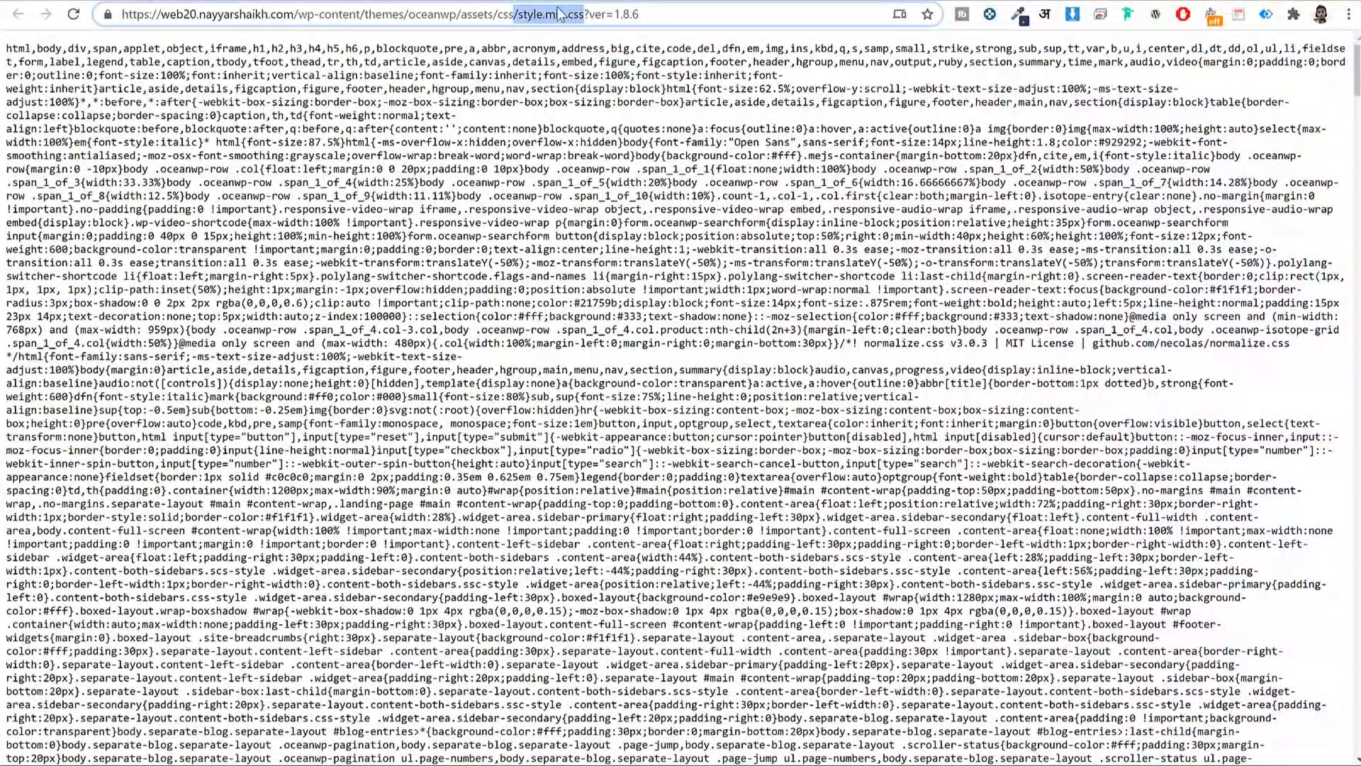
click(564, 15)
key(Delete)
key(Delete)
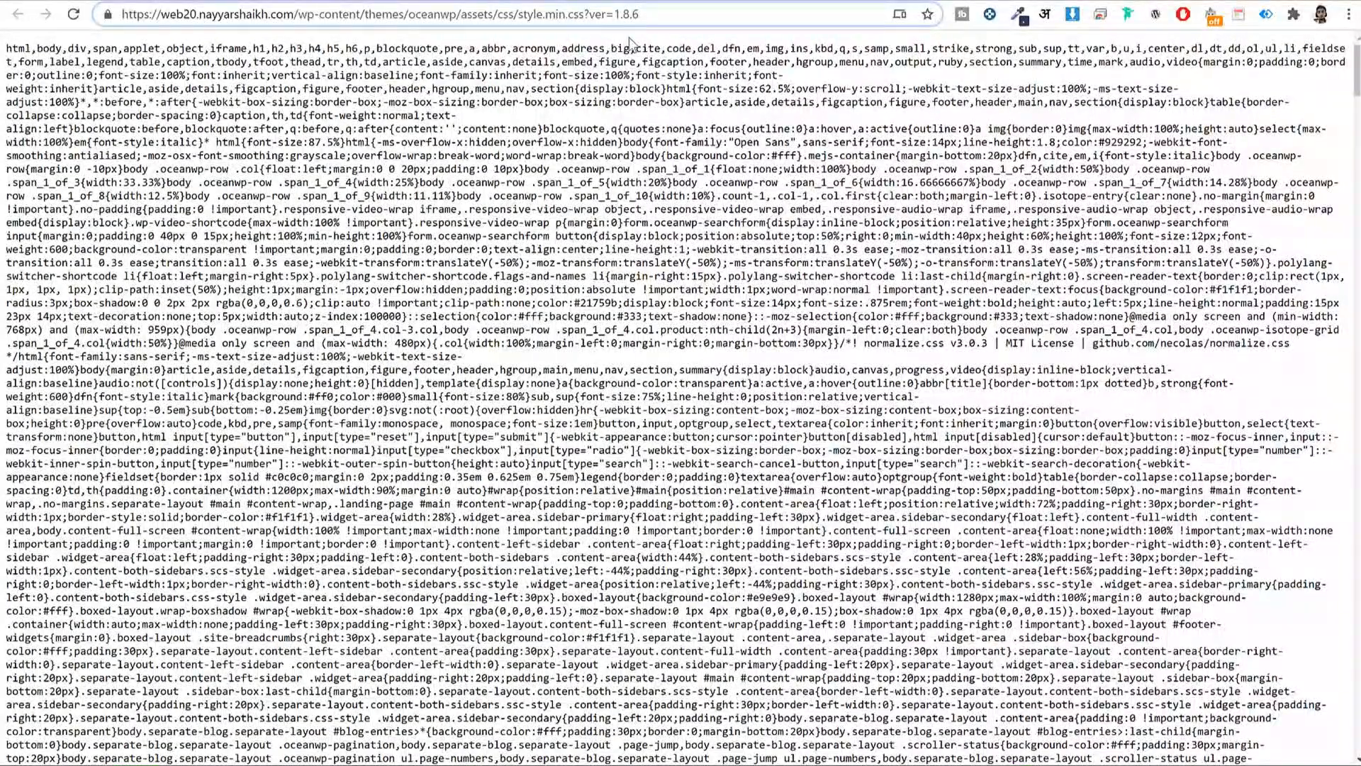
key(BackSpace)
key(BackSpace)
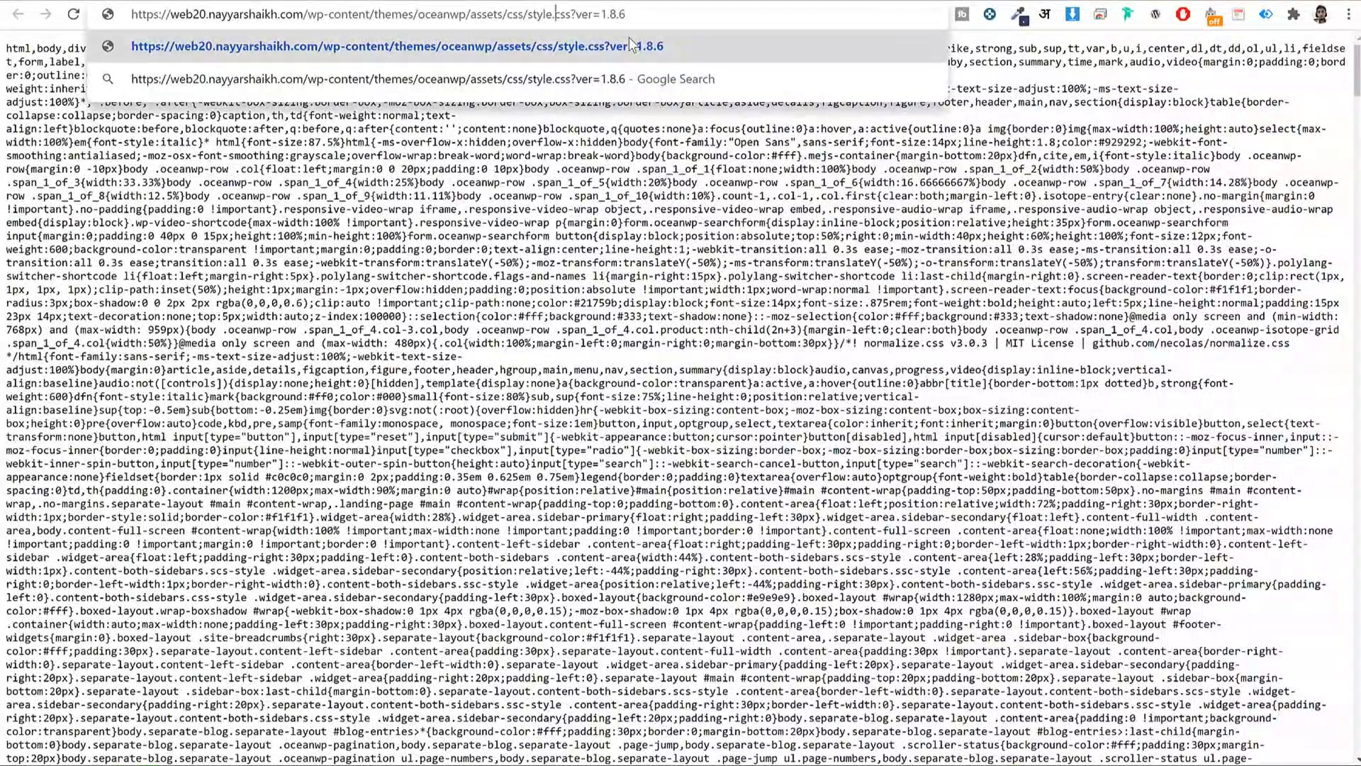
key(Return)
- Look through the unminified style.css to the end, noting its comments, spacing and line breaks
scroll(658, 423, down, 9)
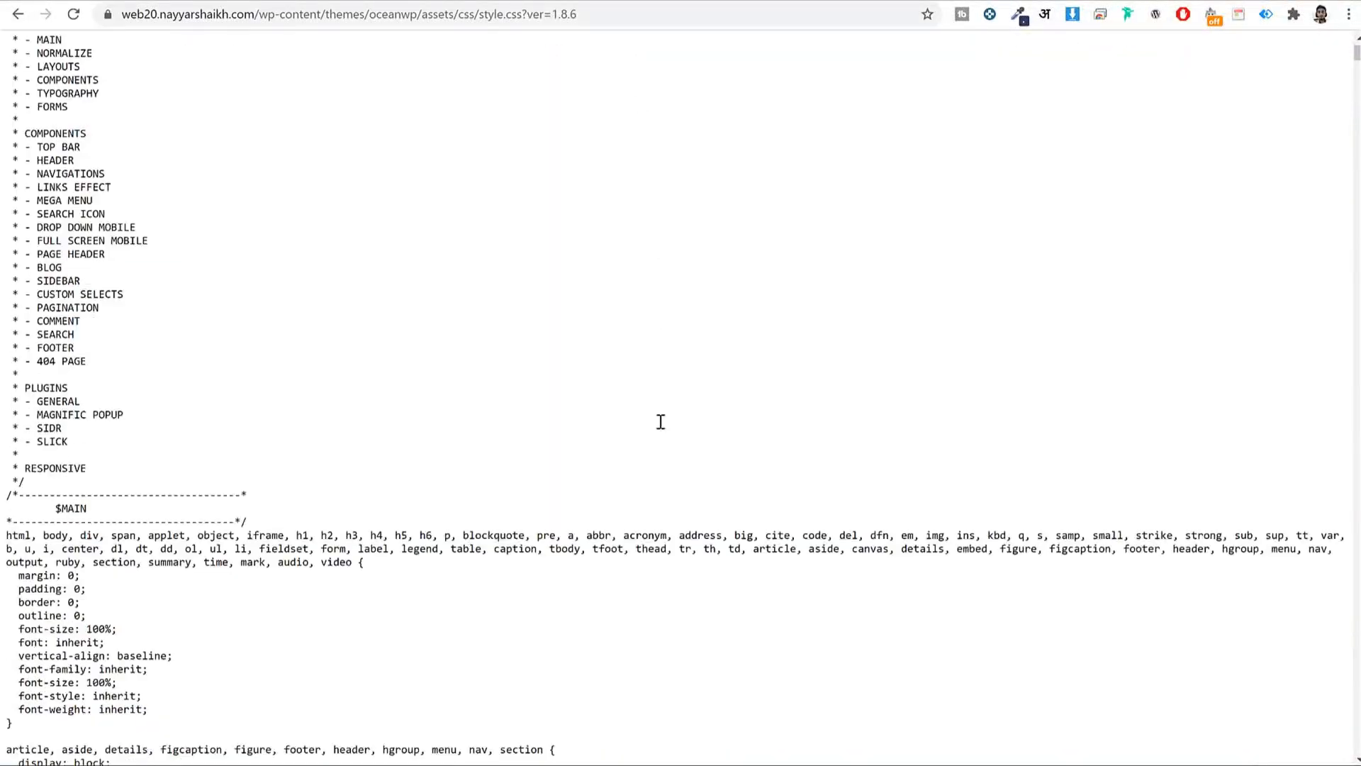
scroll(661, 447, down, 20)
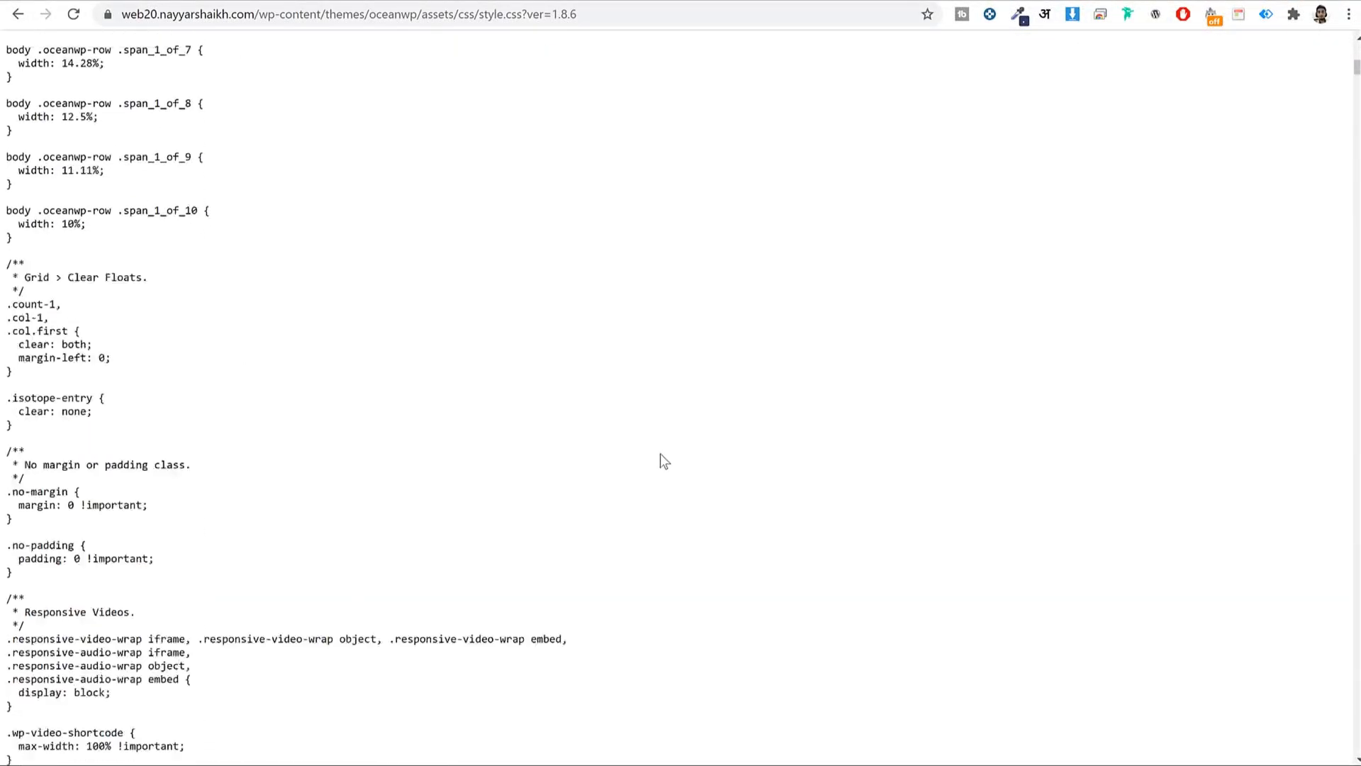
scroll(1339, 619, down, 20)
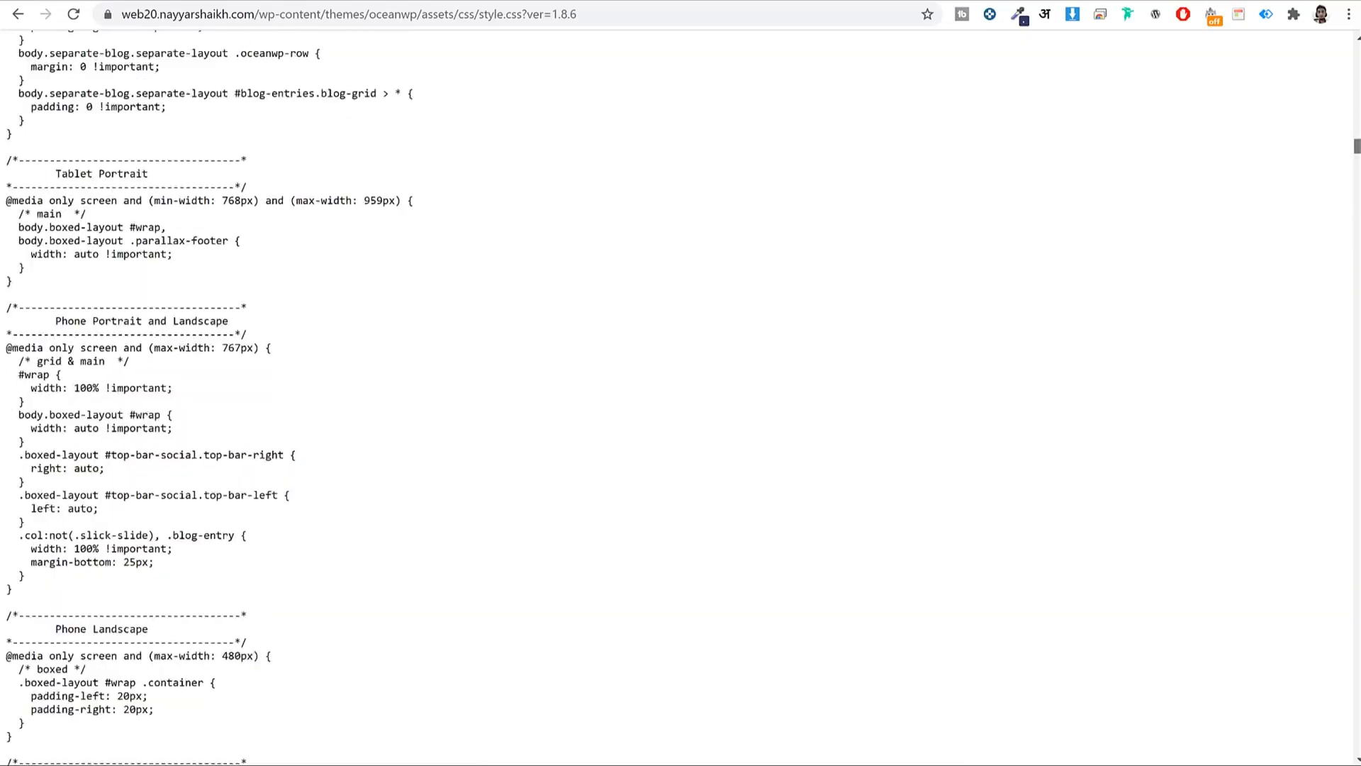
drag(1335, 612, 1351, 763)
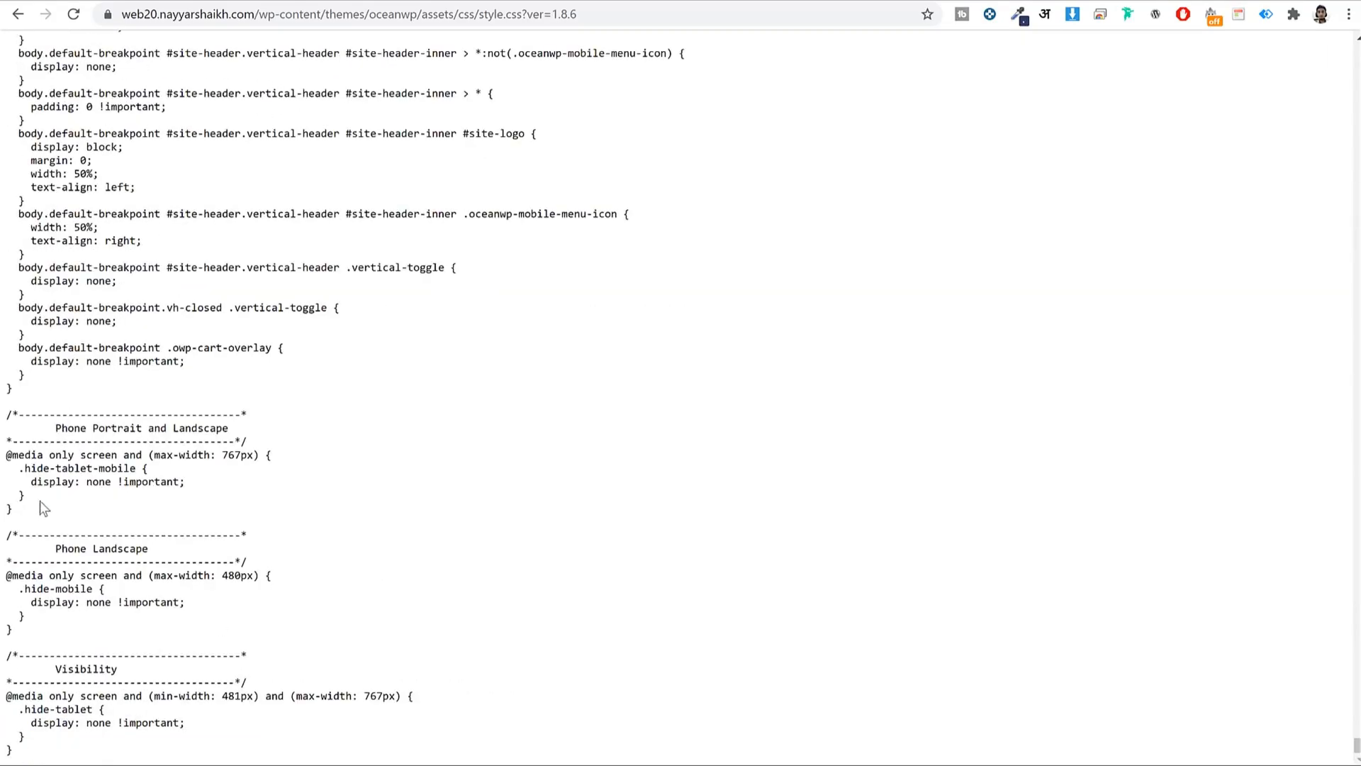
- Look back over the unminified style.css, from its responsive rules near the end to the contents list at the beginning
scroll(71, 344, up, 9)
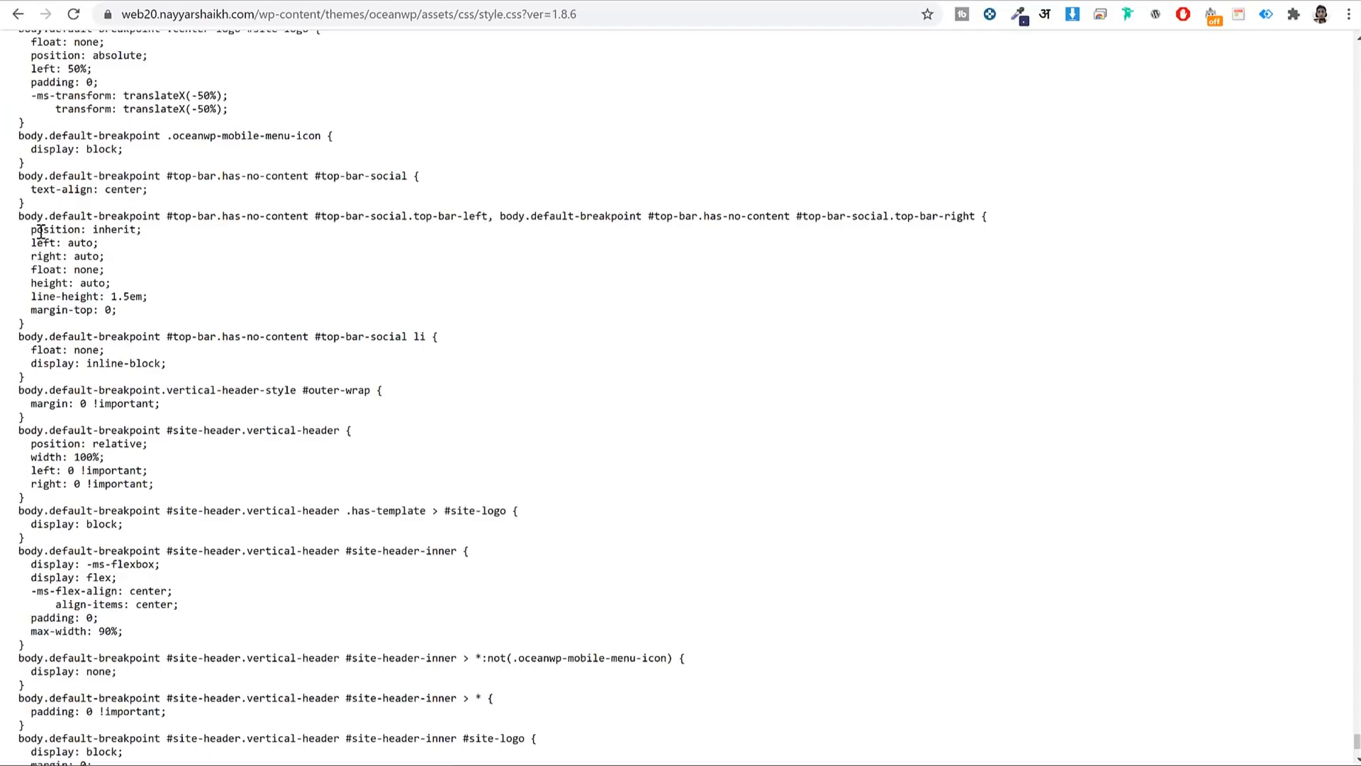
drag(31, 229, 117, 312)
drag(1356, 741, 1333, 22)
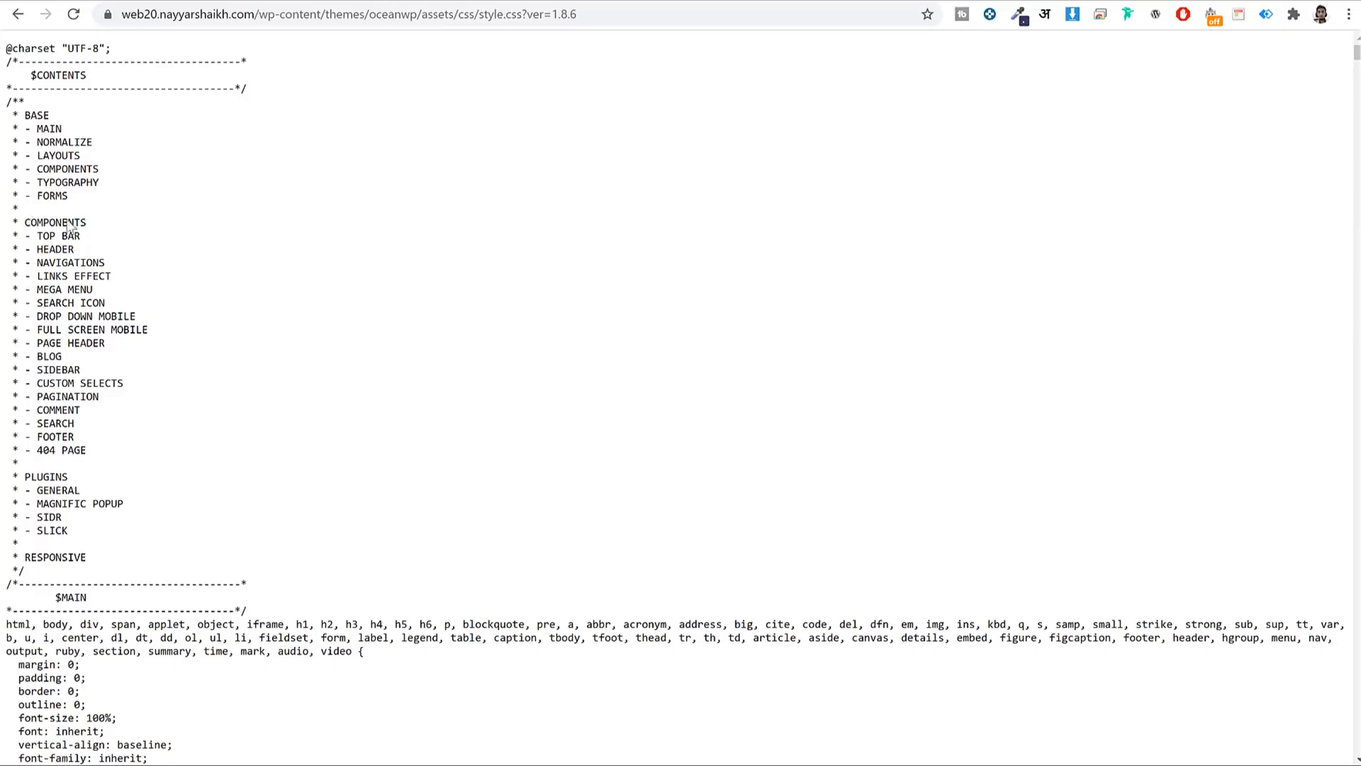
scroll(127, 509, down, 3)
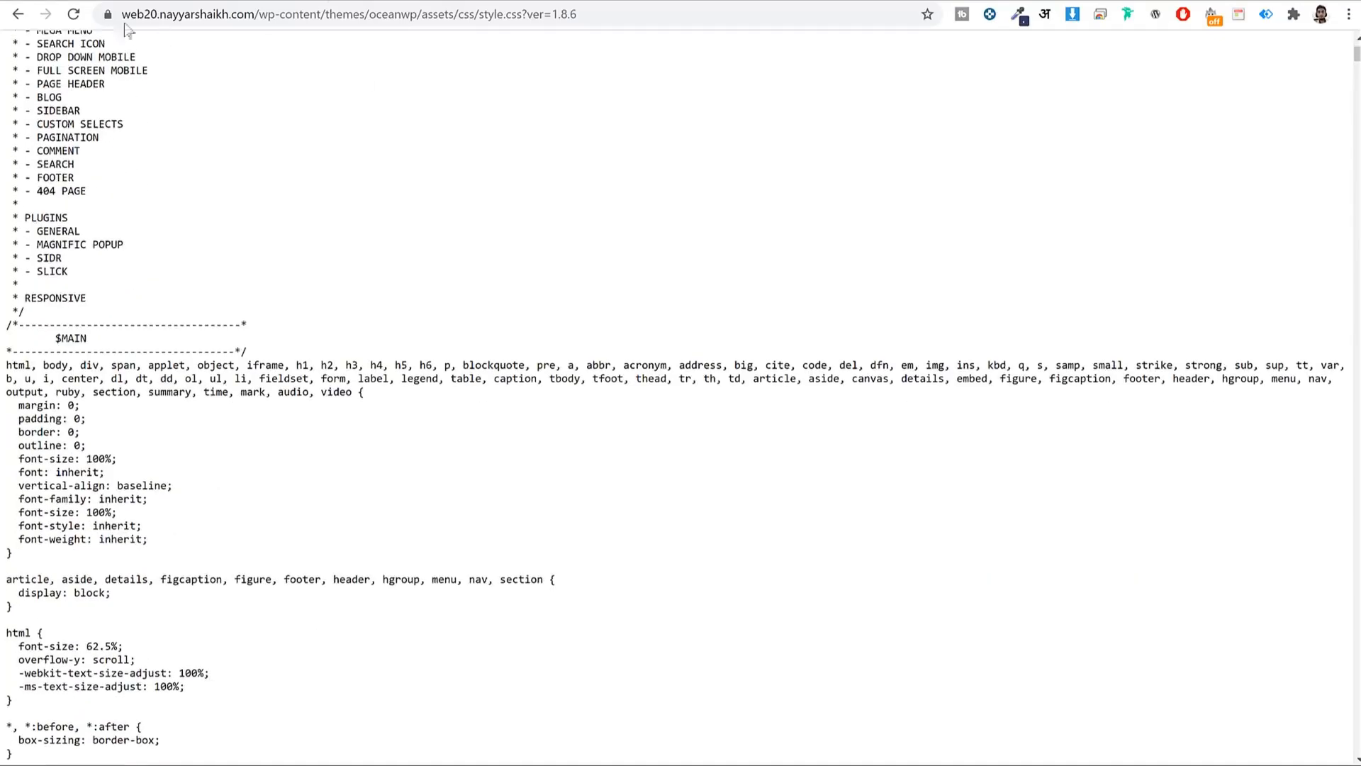
- Return to the minified style.min.css and look through its condensed code to the end
click(17, 14)
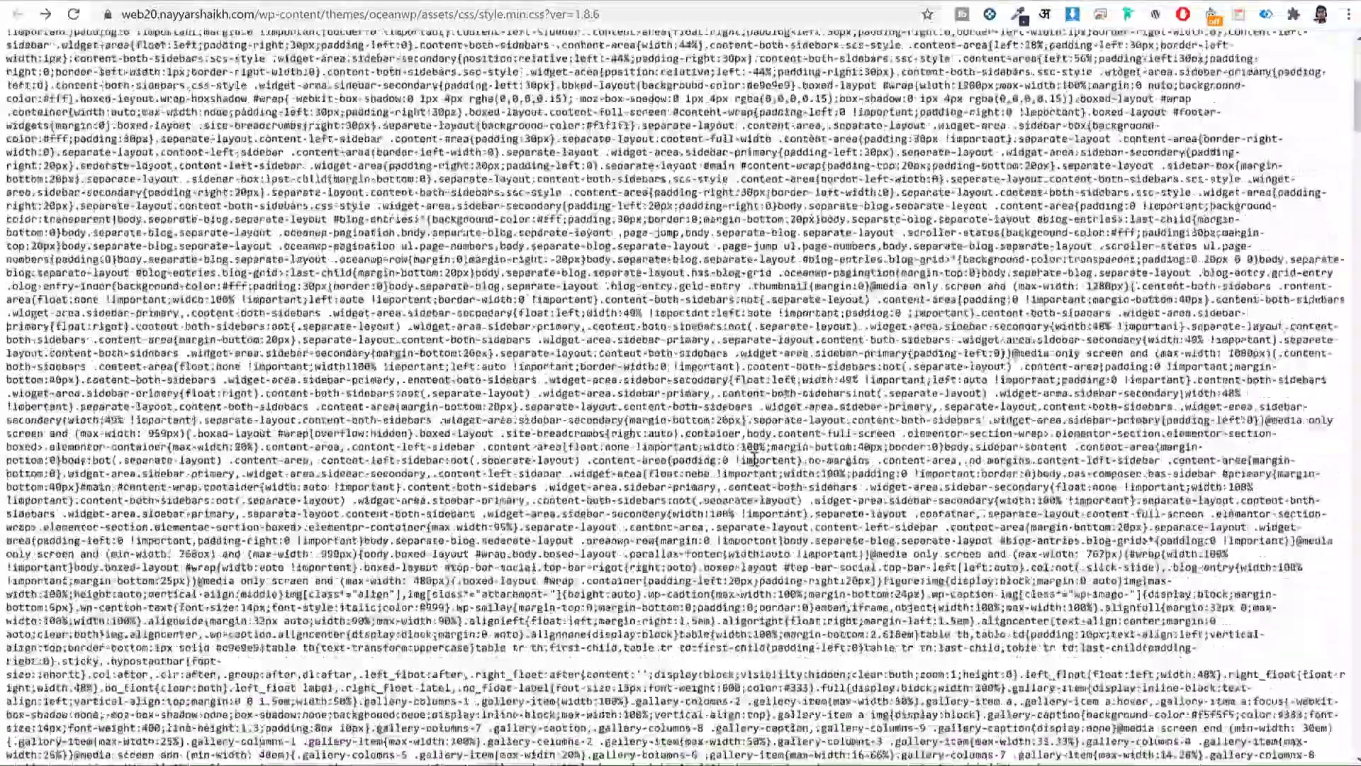
scroll(756, 459, down, 20)
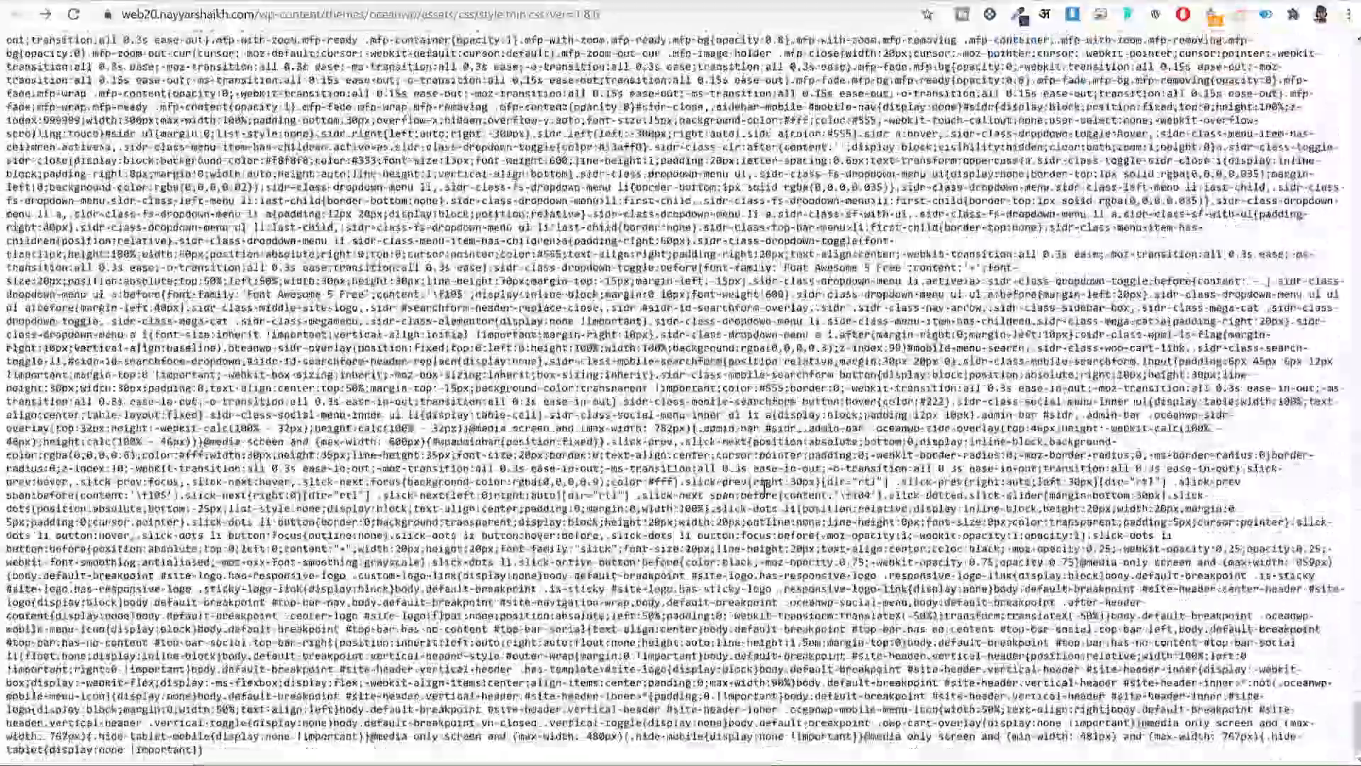
scroll(766, 485, up, 15)
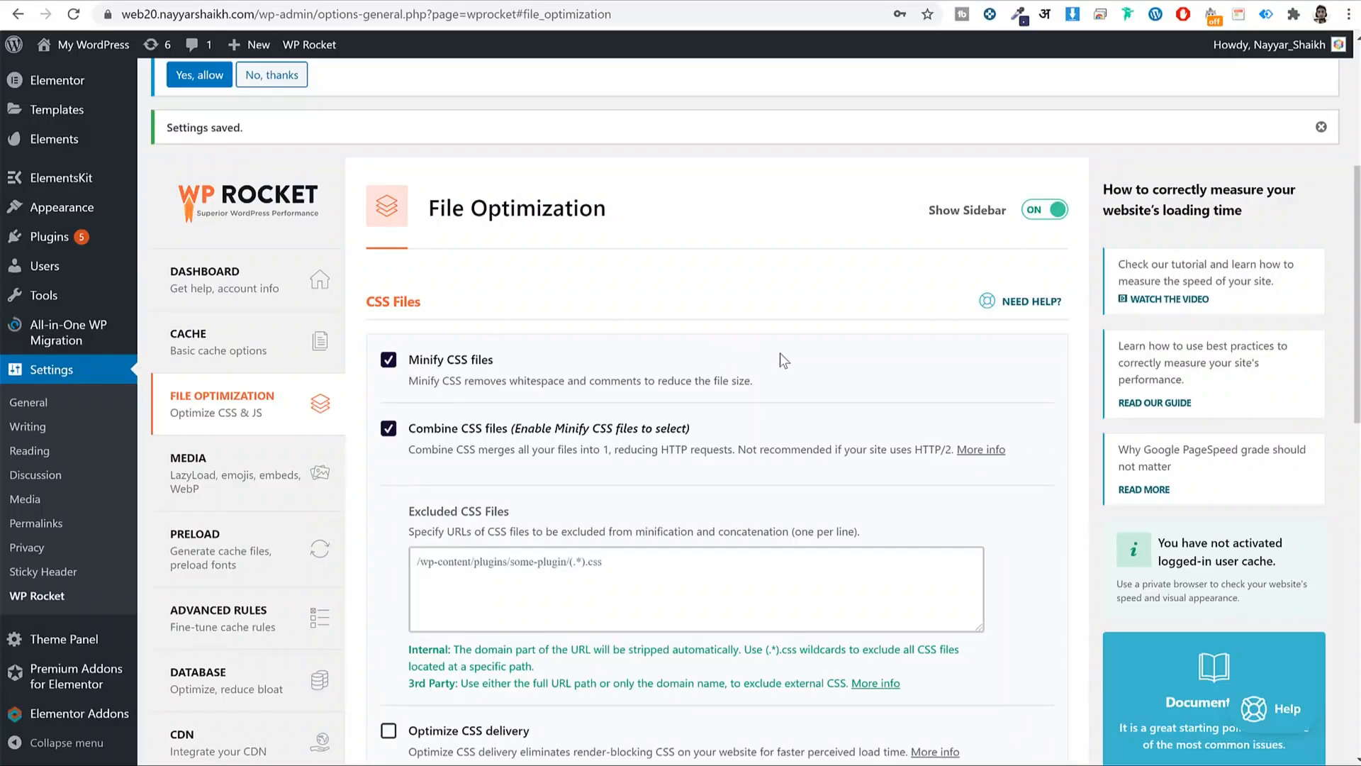
- Enable Optimize CSS delivery in WP Rocket's CSS Files settings, leaving the excluded CSS files empty
scroll(784, 360, down, 5)
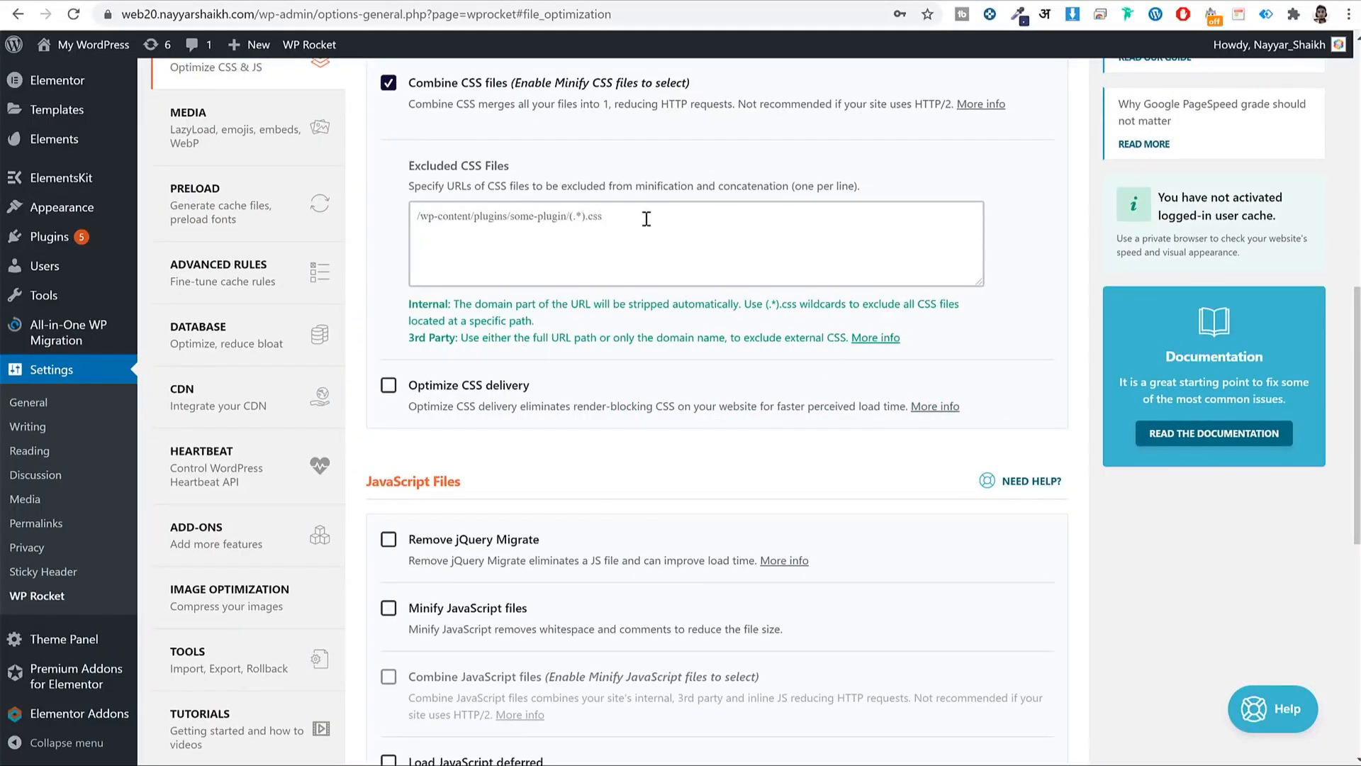
click(646, 219)
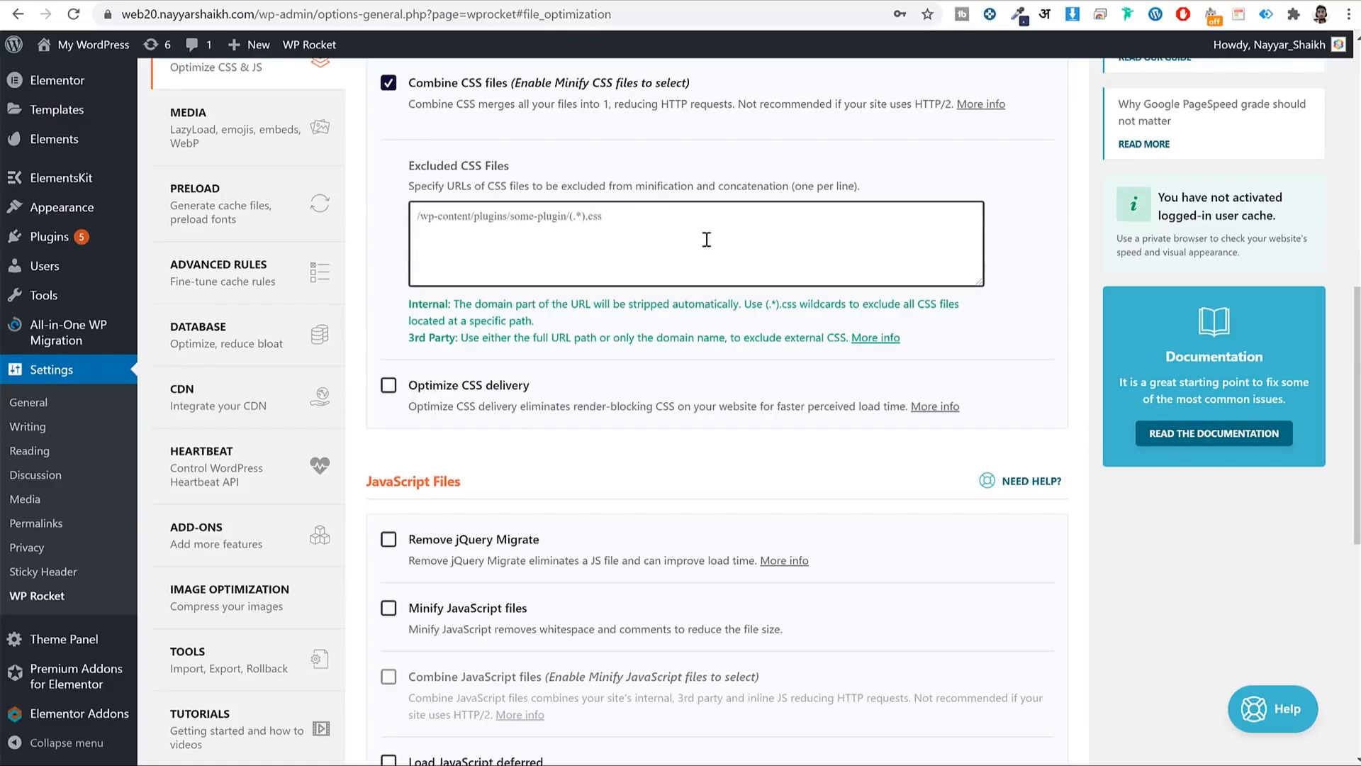
click(763, 350)
scroll(763, 351, down, 3)
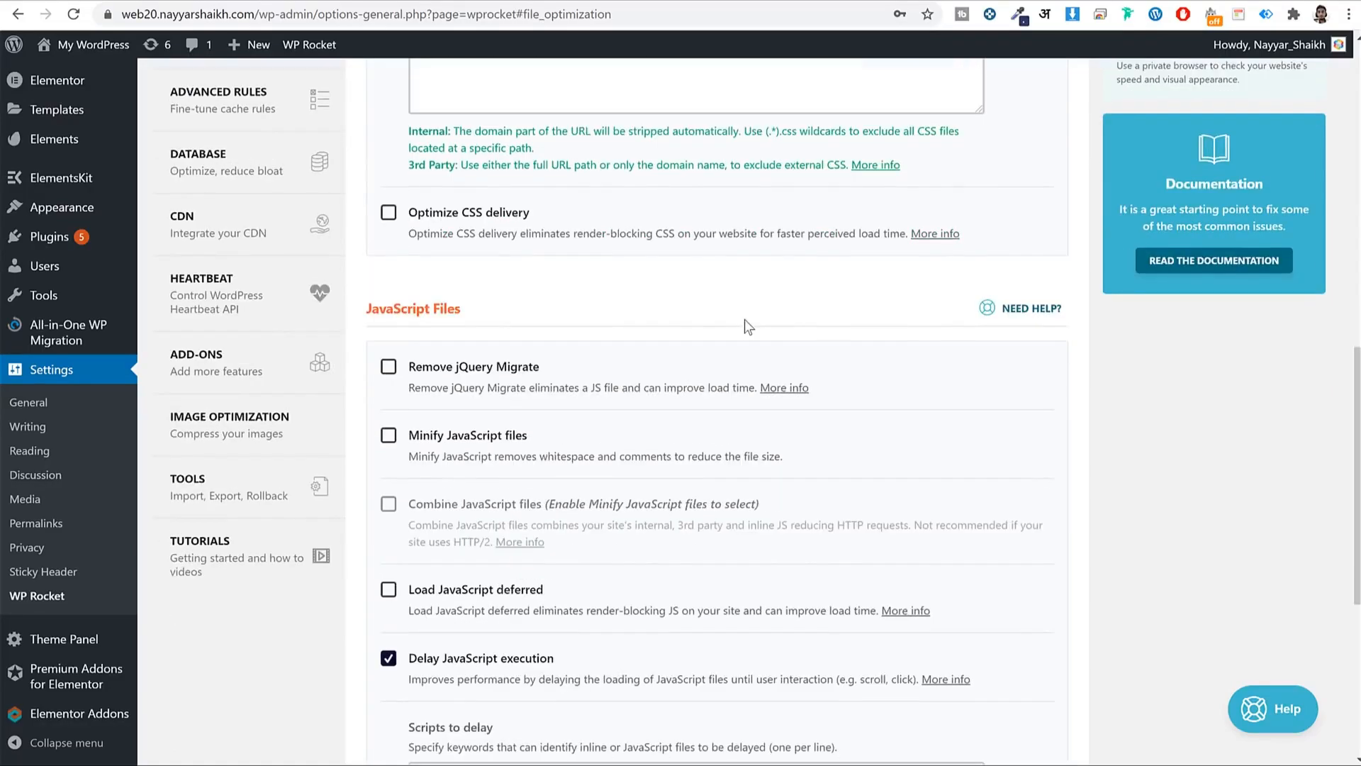
click(488, 215)
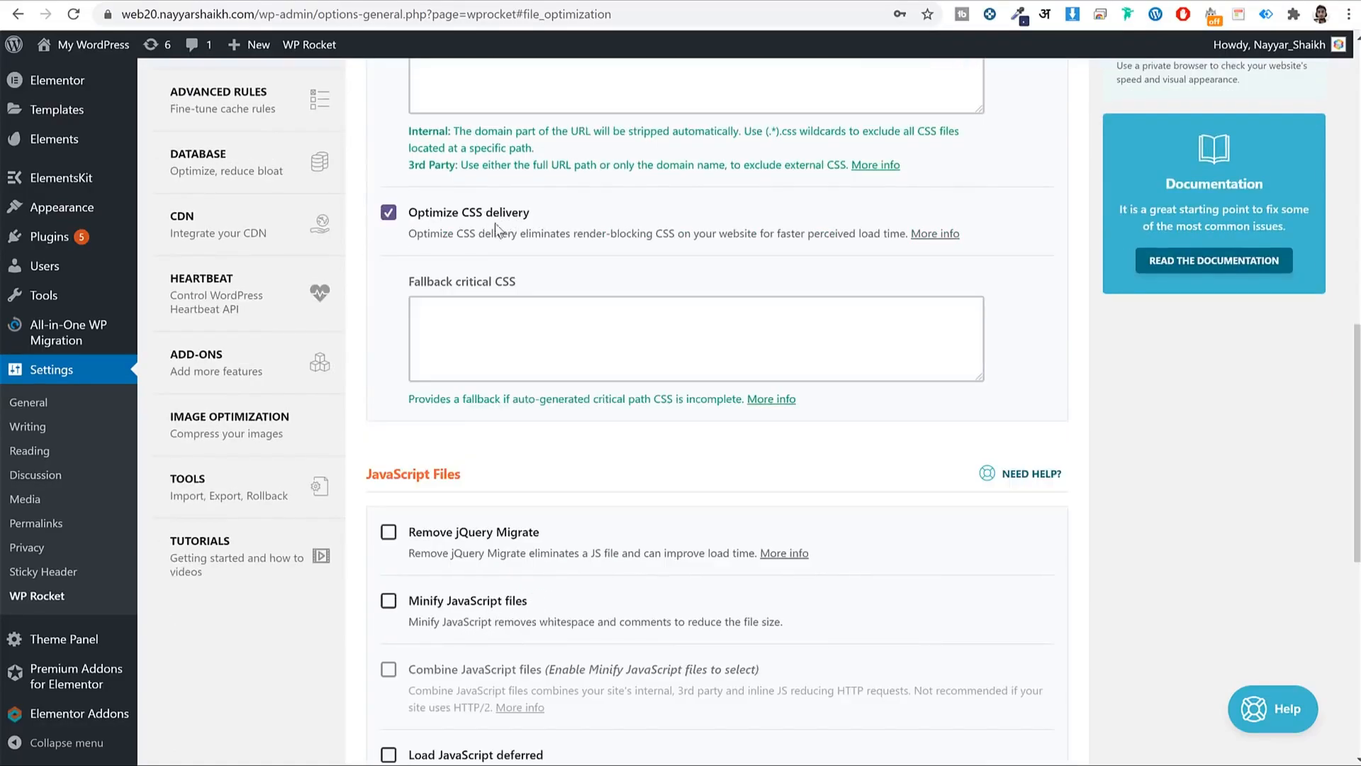
- Enable Remove jQuery Migrate and activate Minify JavaScript files, and save the file optimization changes
scroll(766, 300, down, 6)
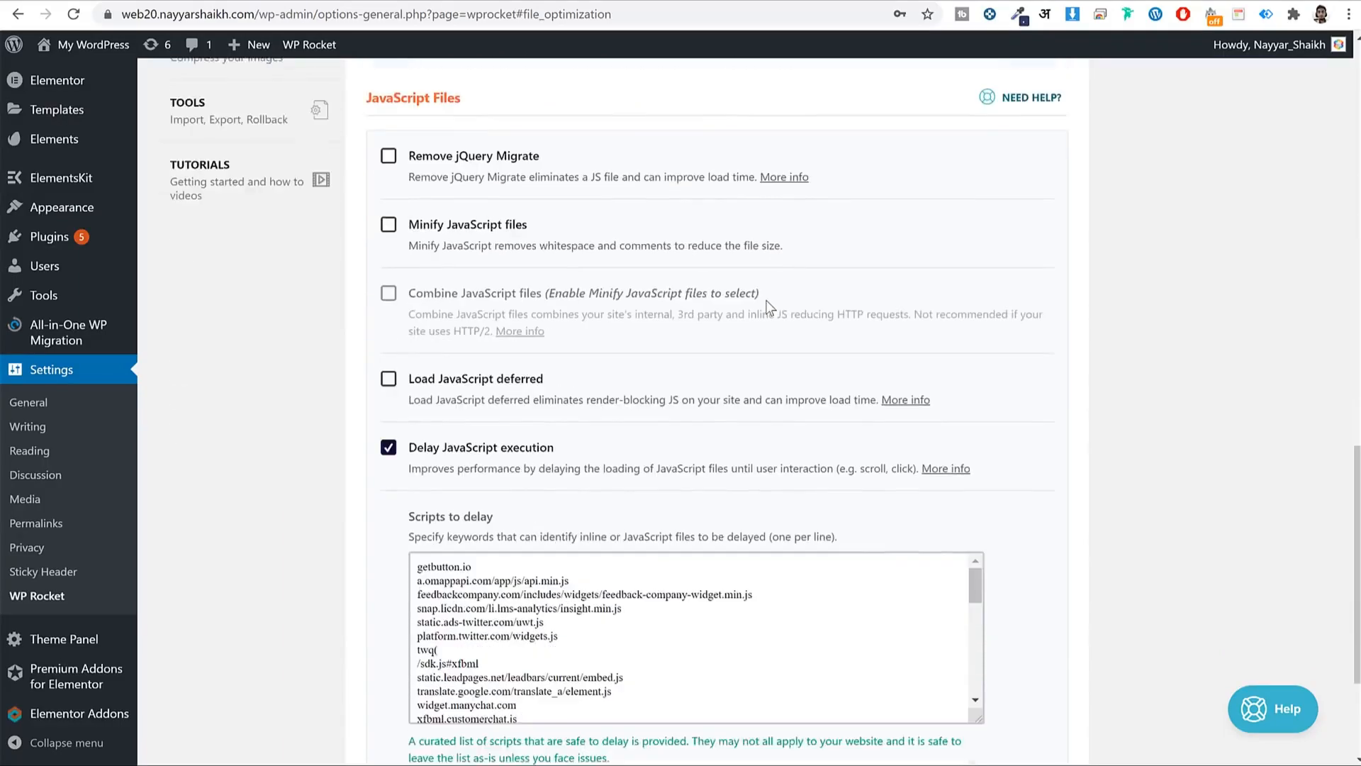
click(432, 189)
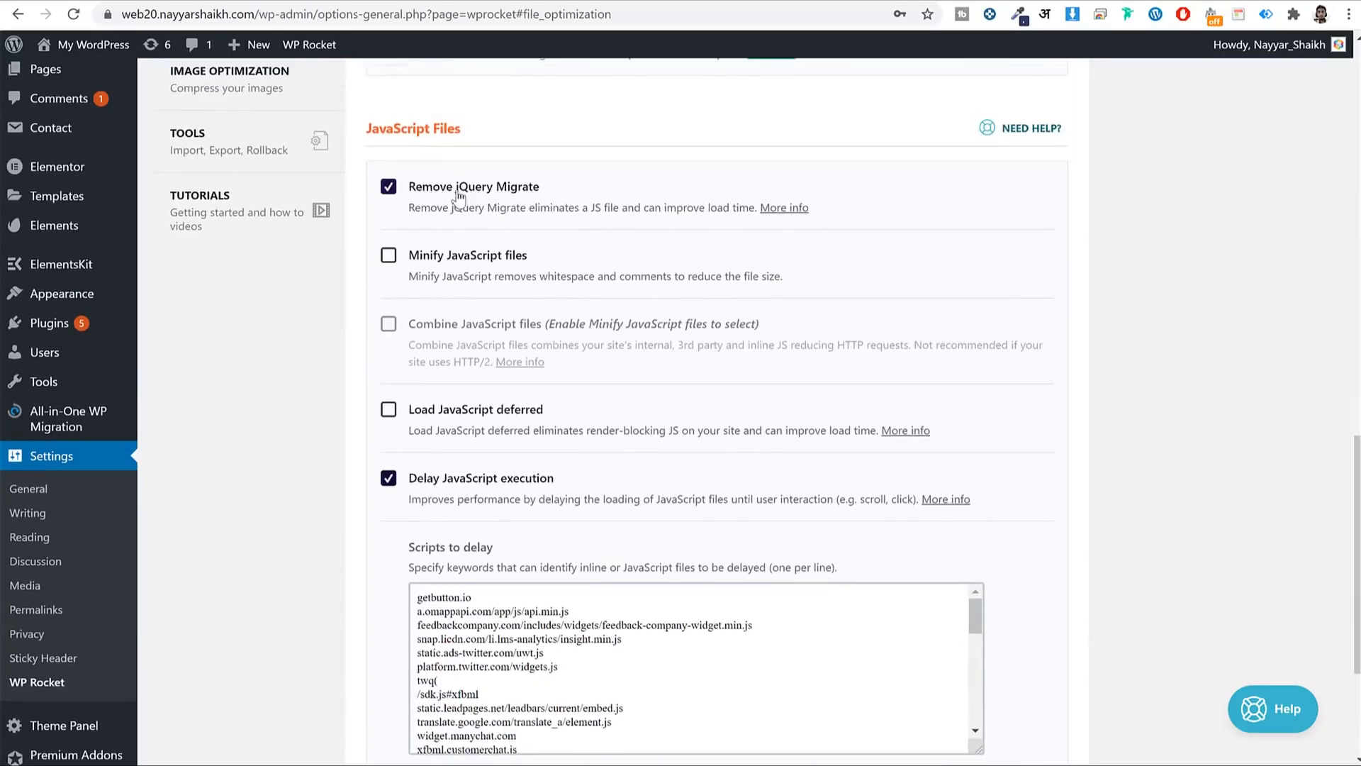
click(485, 264)
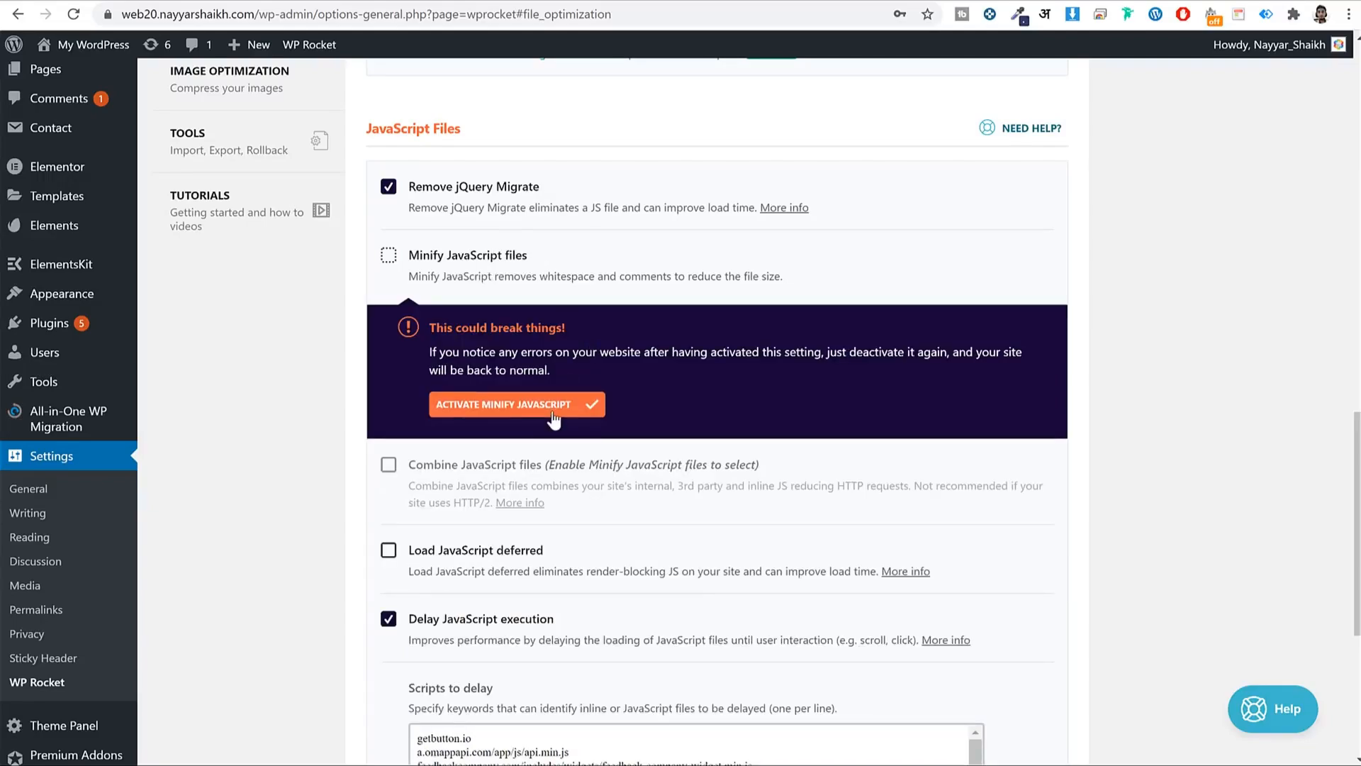
click(554, 420)
scroll(616, 412, down, 7)
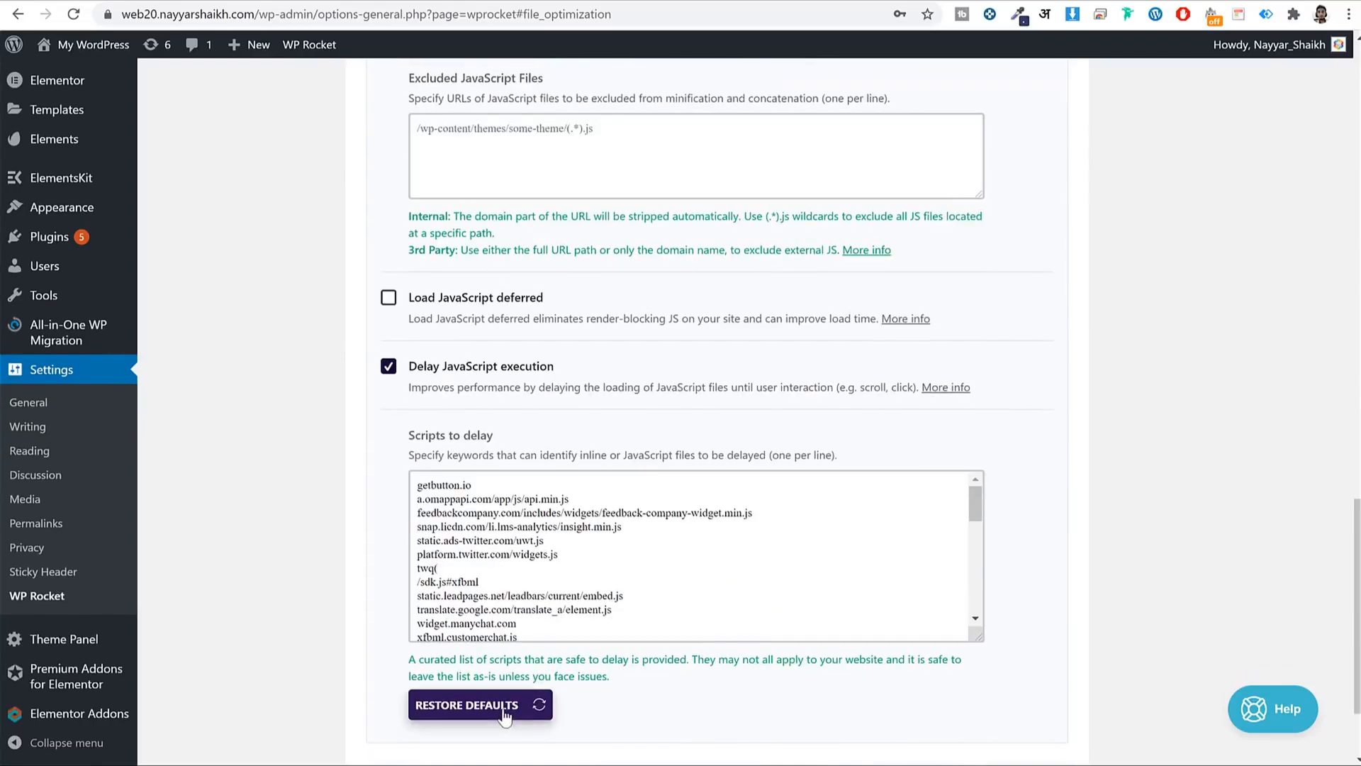
click(442, 654)
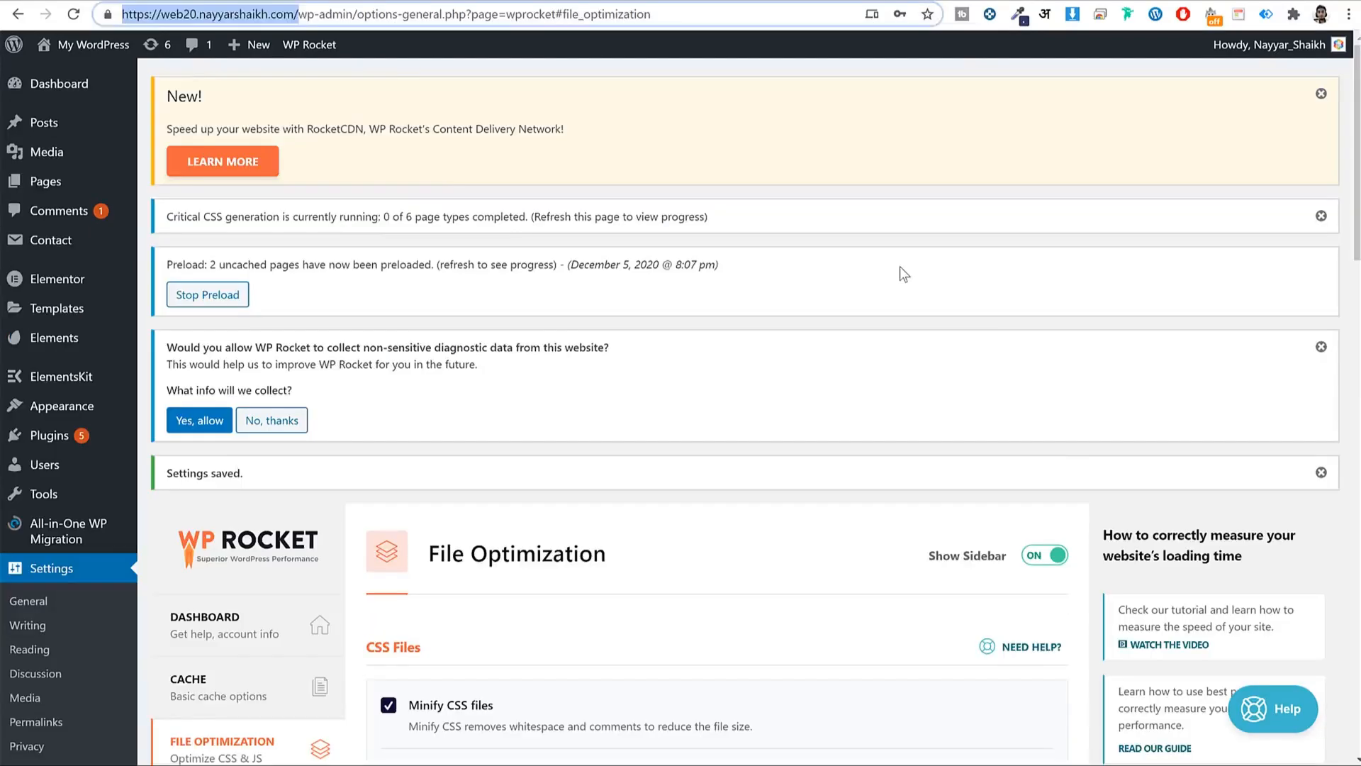
- Load the marketing site's home page in a new incognito window
click(1350, 14)
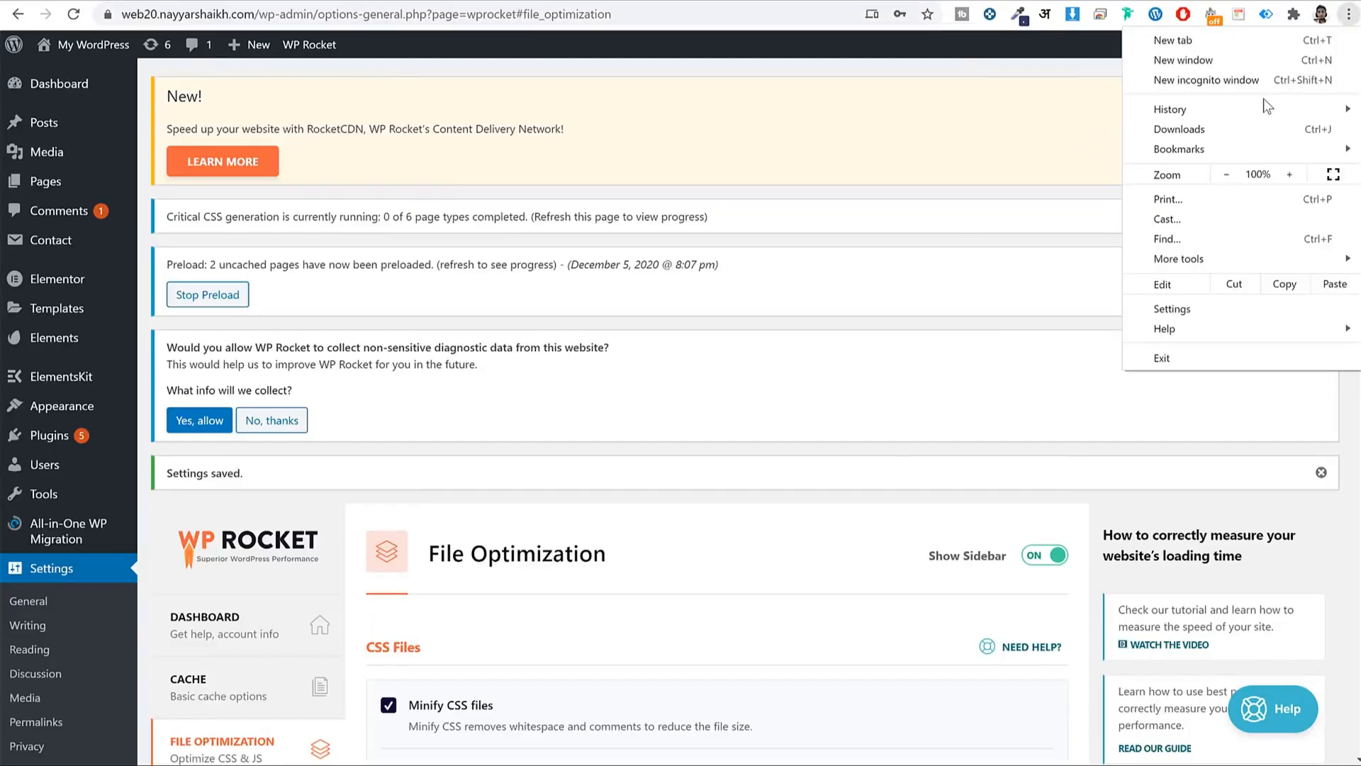
click(1267, 85)
text(web20.nayyarshaikh.com)
key(Return)
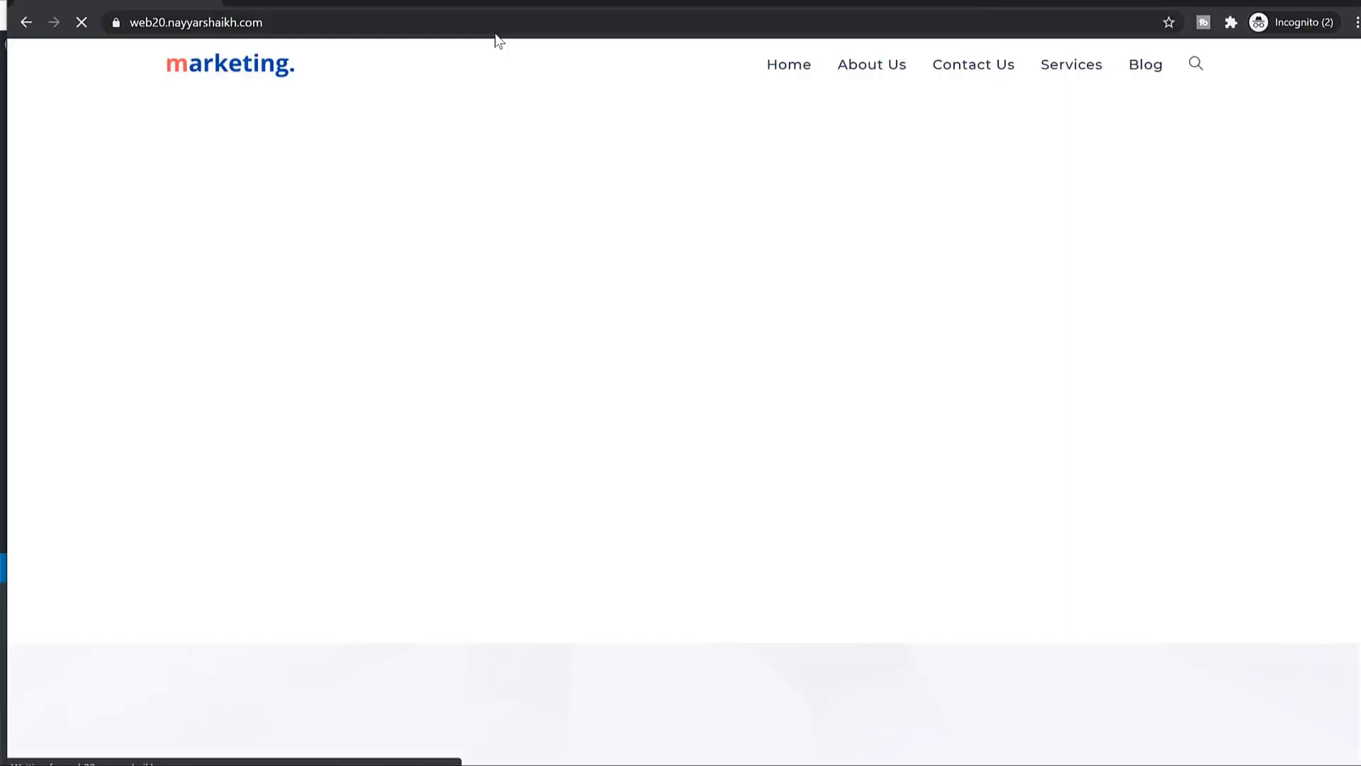
- Check the home page from the About Us section to the latest blog section, and open the Contact Us page
scroll(1238, 241, down, 7)
scroll(1241, 244, down, 12)
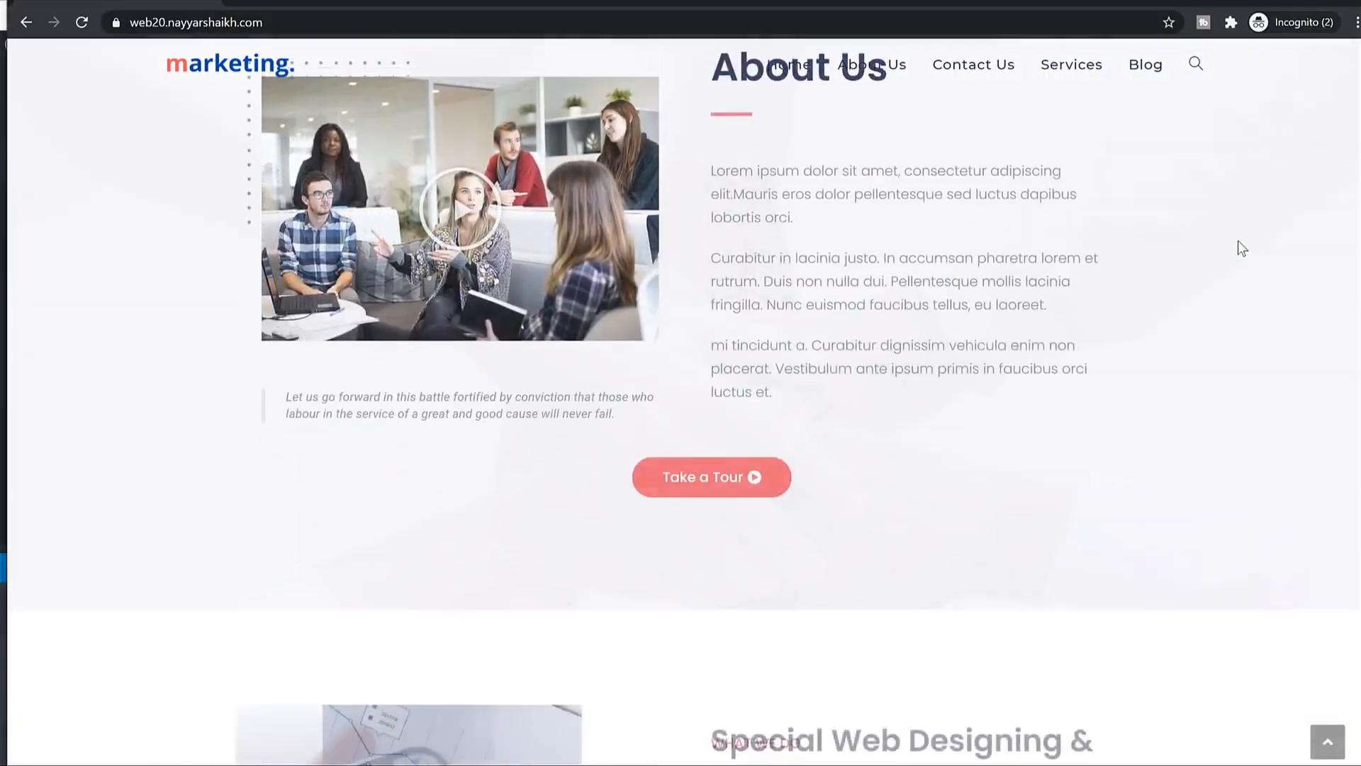
scroll(1239, 241, down, 15)
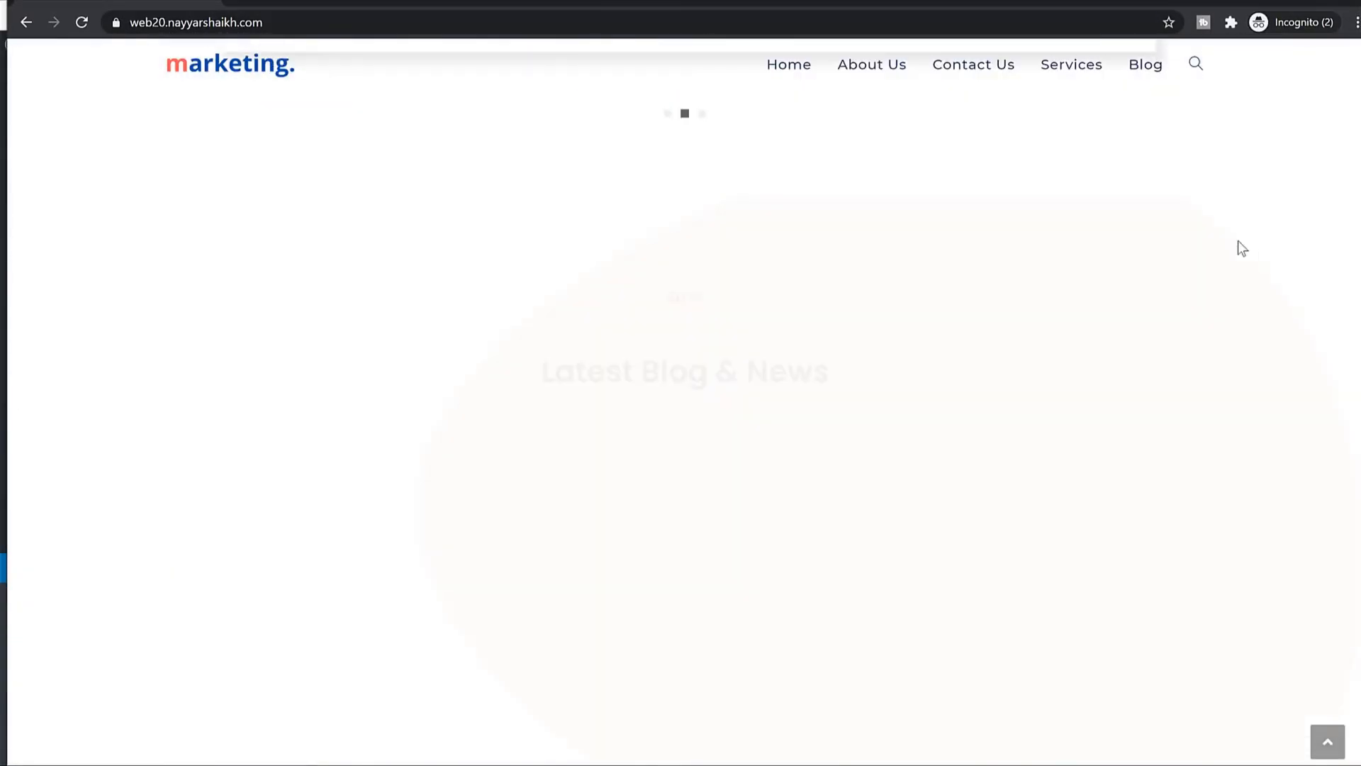
scroll(1235, 245, up, 20)
click(980, 68)
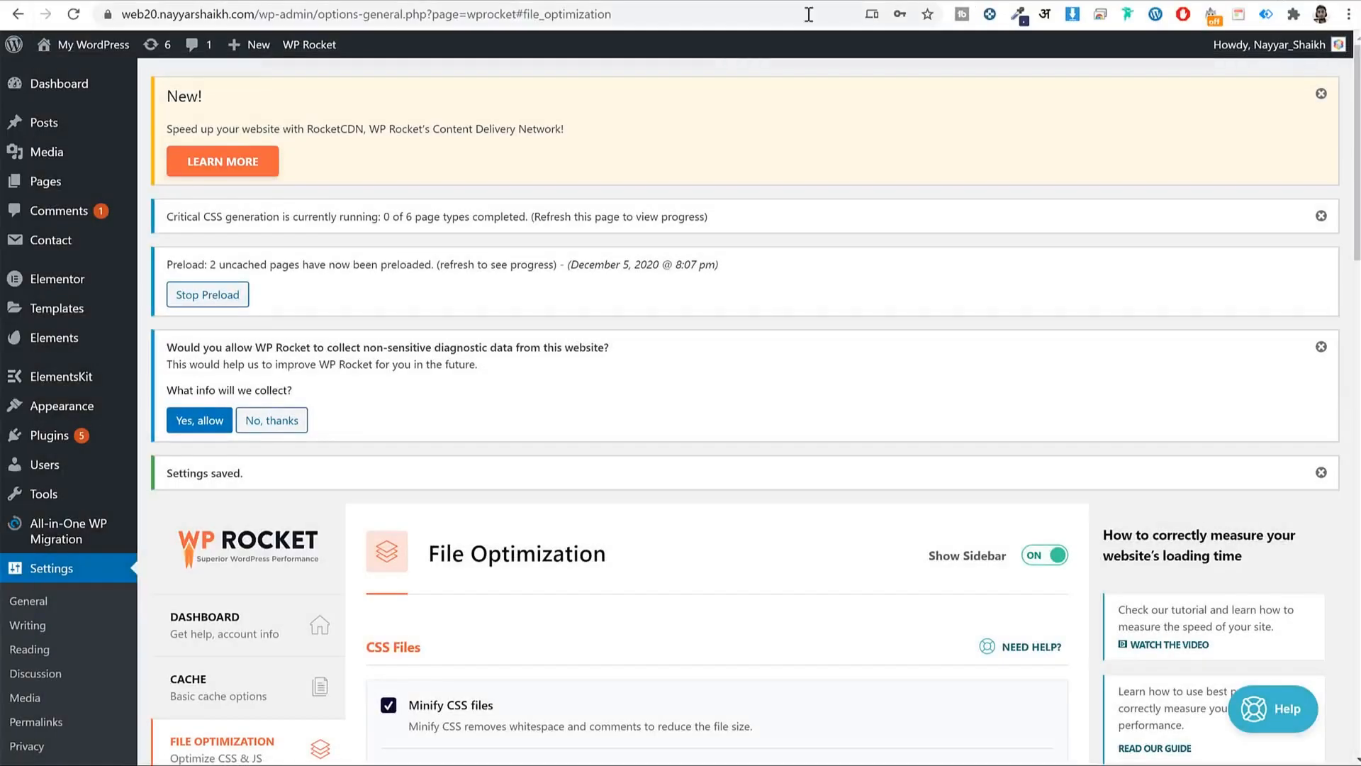
- Activate Combine JavaScript files in WP Rocket's JavaScript Files settings
scroll(777, 381, down, 10)
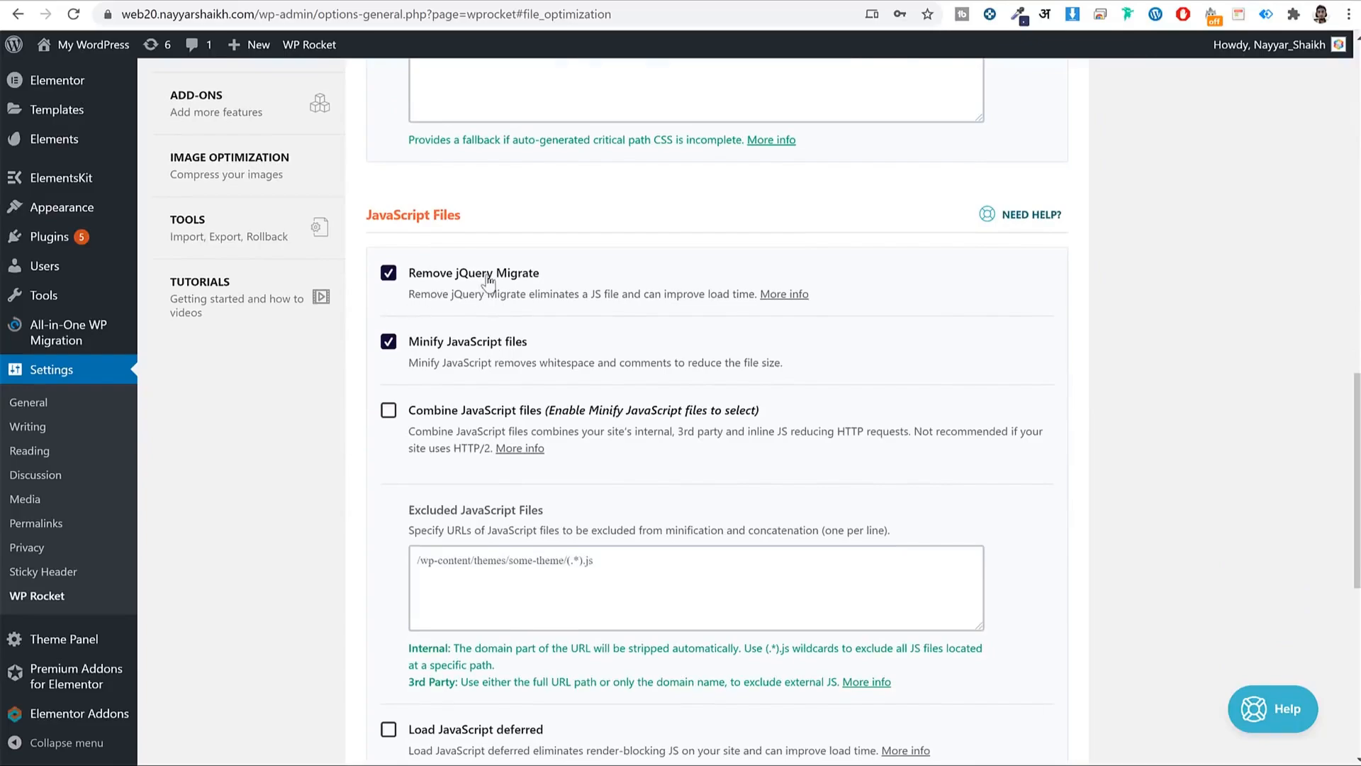
scroll(522, 360, down, 2)
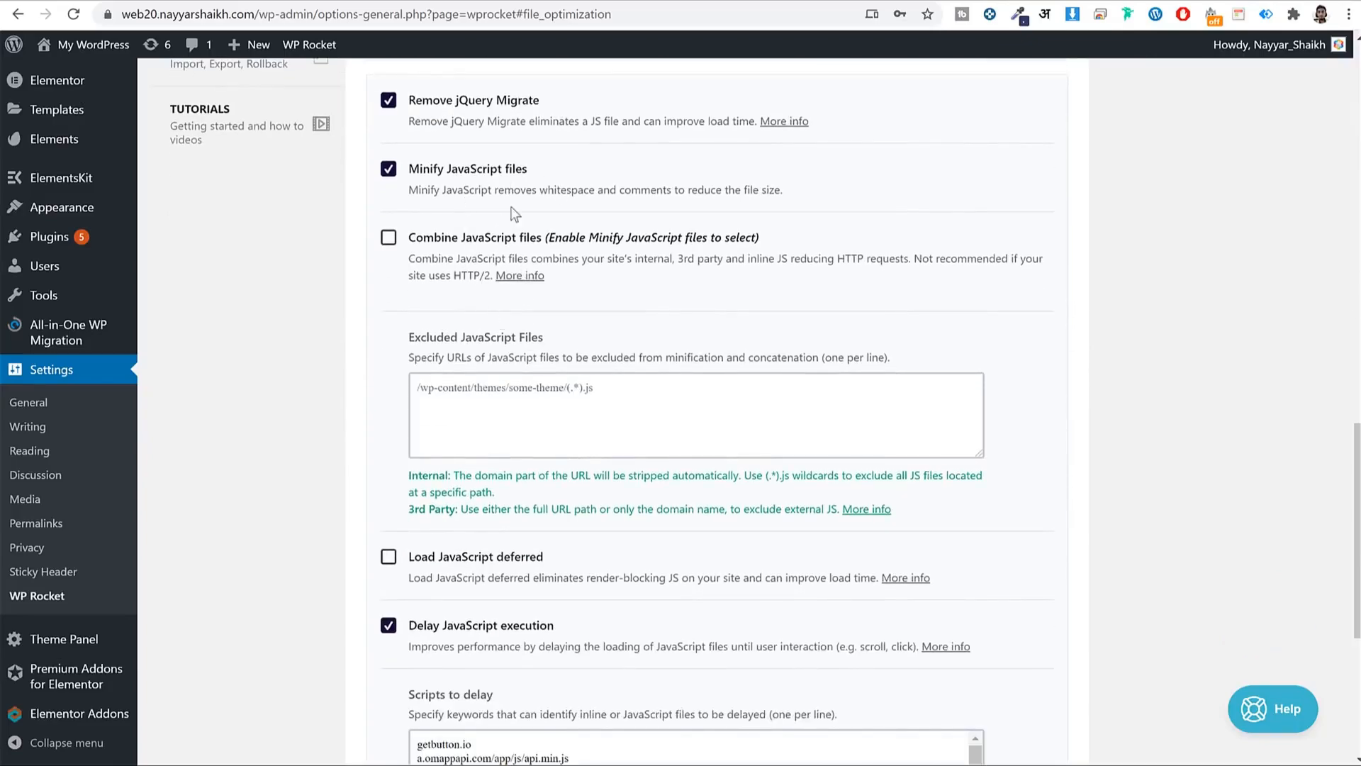
click(394, 242)
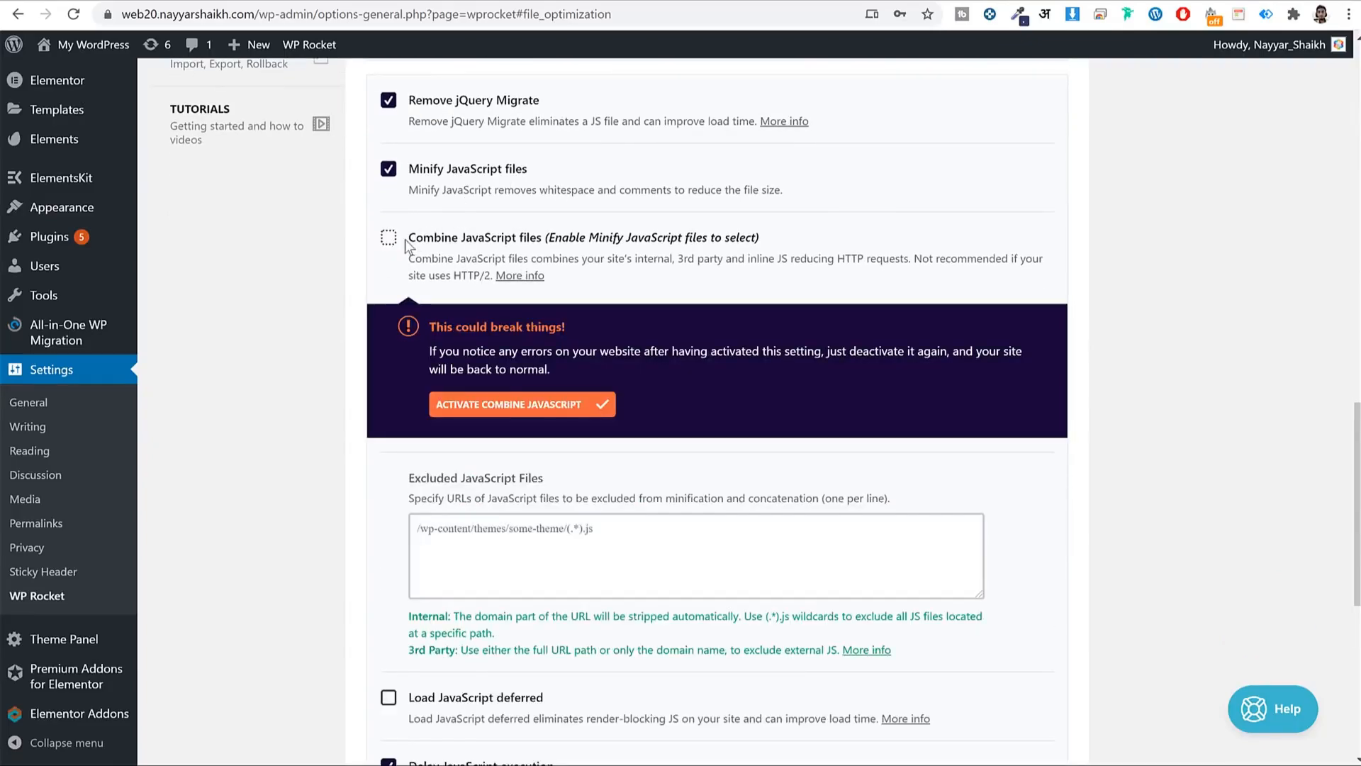
click(547, 397)
scroll(670, 251, down, 2)
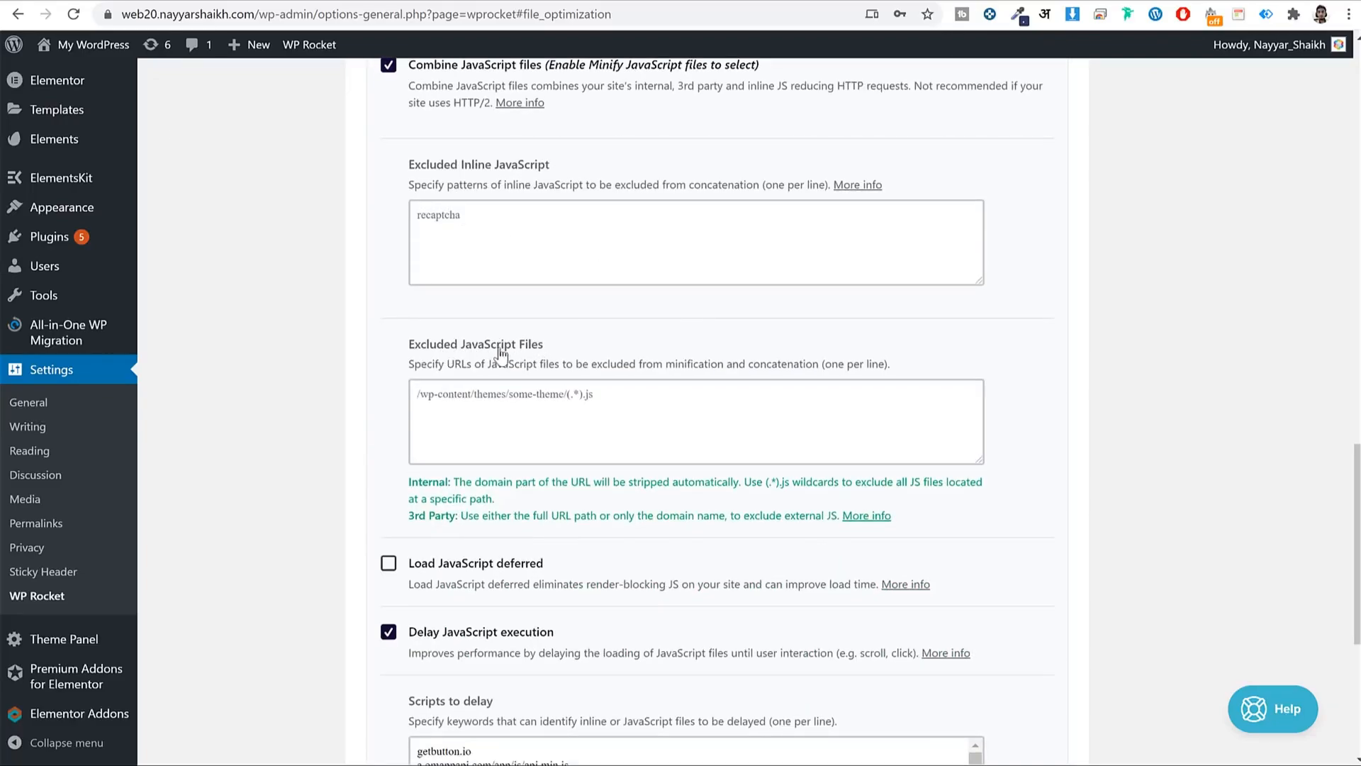
- Enable Load JavaScript deferred, keeping Safe Mode for jQuery and Delay JavaScript execution on, and save the changes
scroll(556, 346, down, 4)
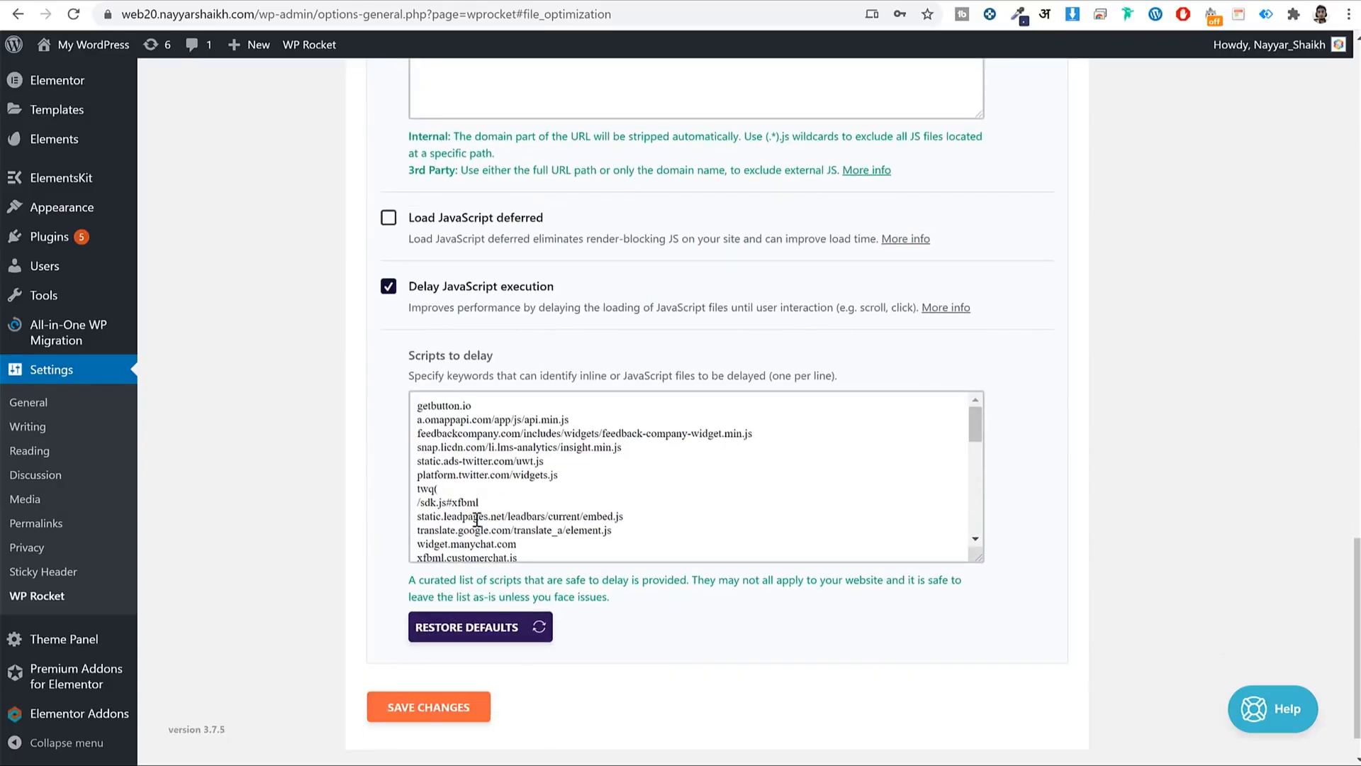
click(452, 220)
scroll(465, 255, up, 2)
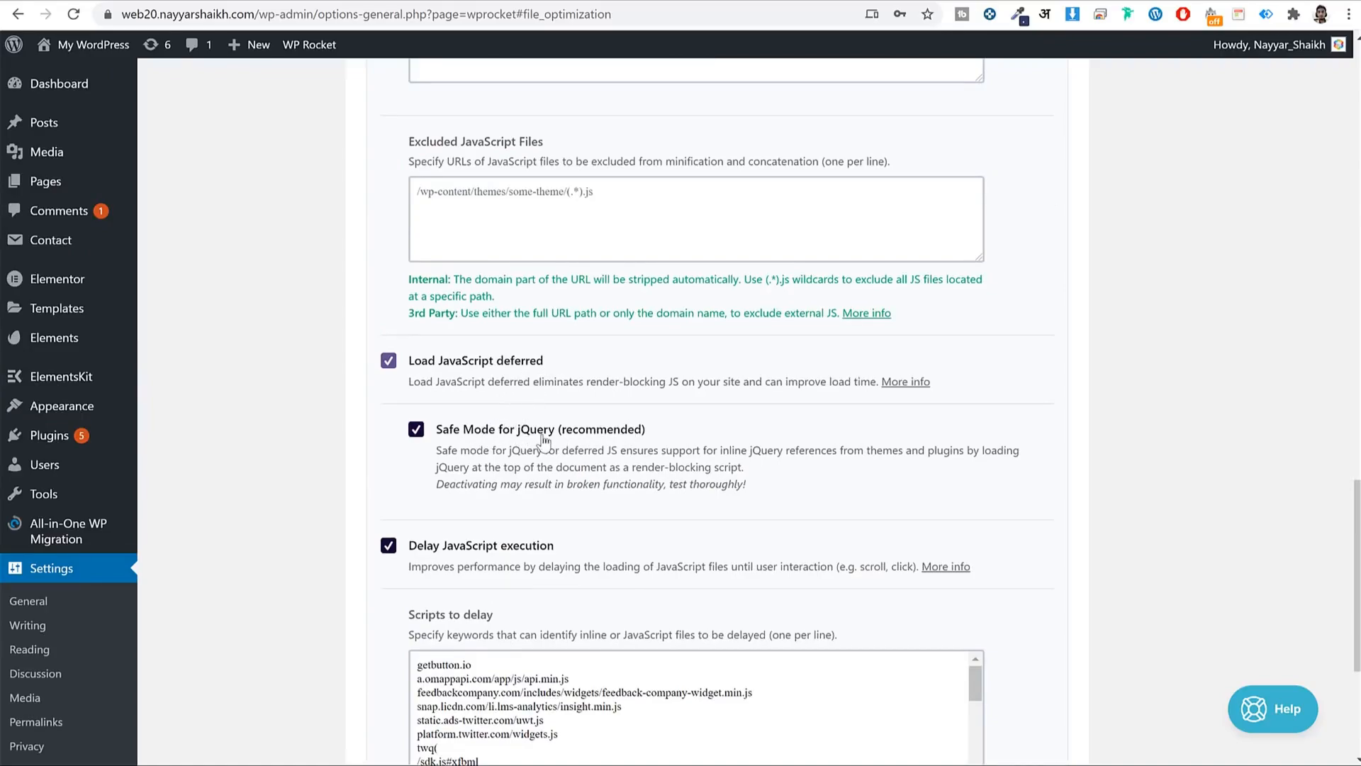
scroll(539, 443, down, 1)
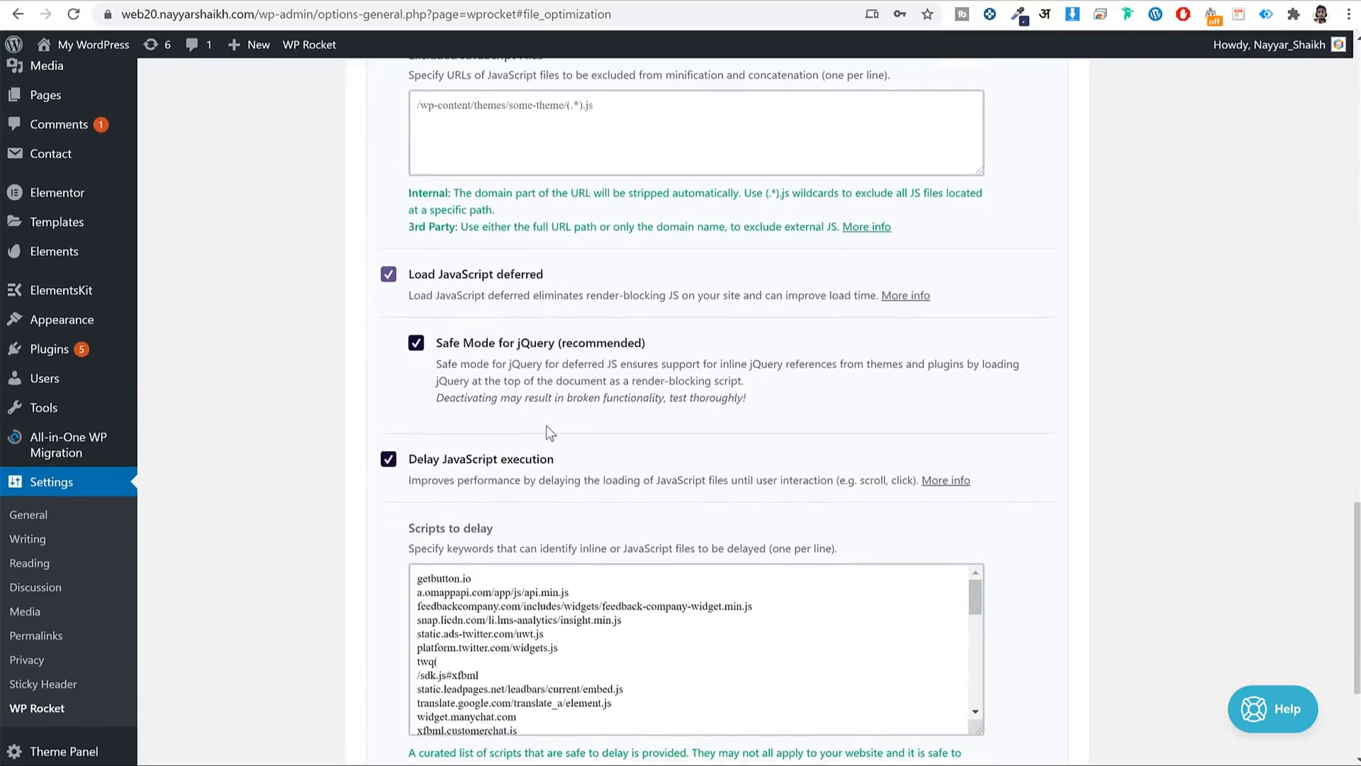
scroll(551, 433, down, 2)
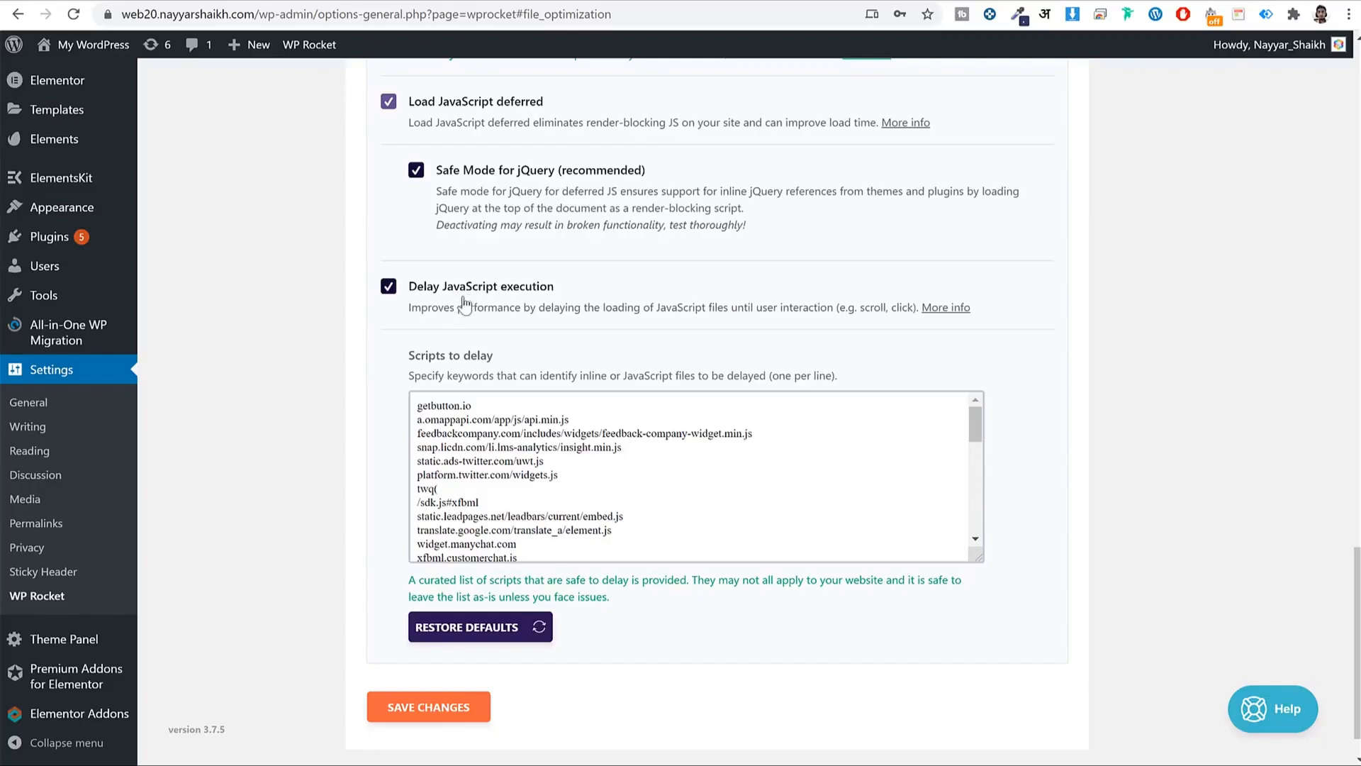
click(440, 708)
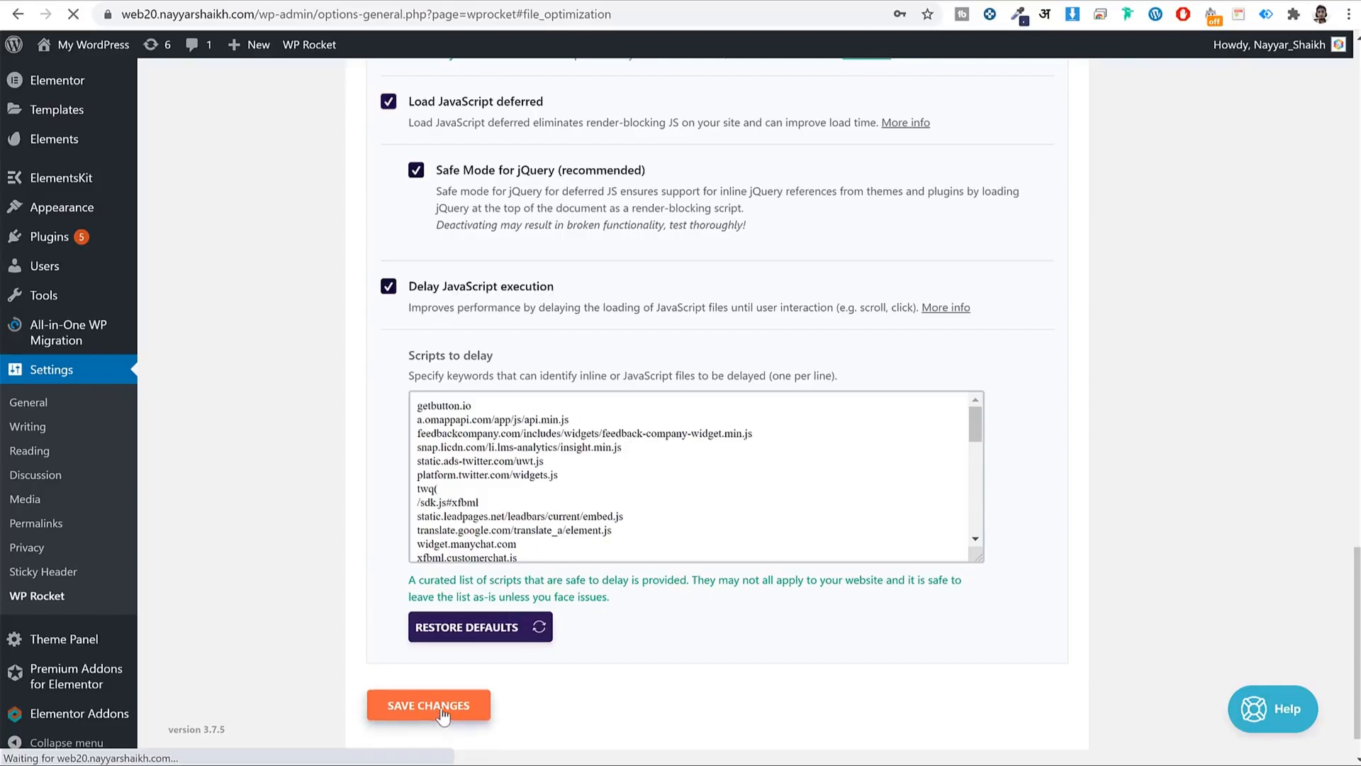
scroll(500, 496, up, 5)
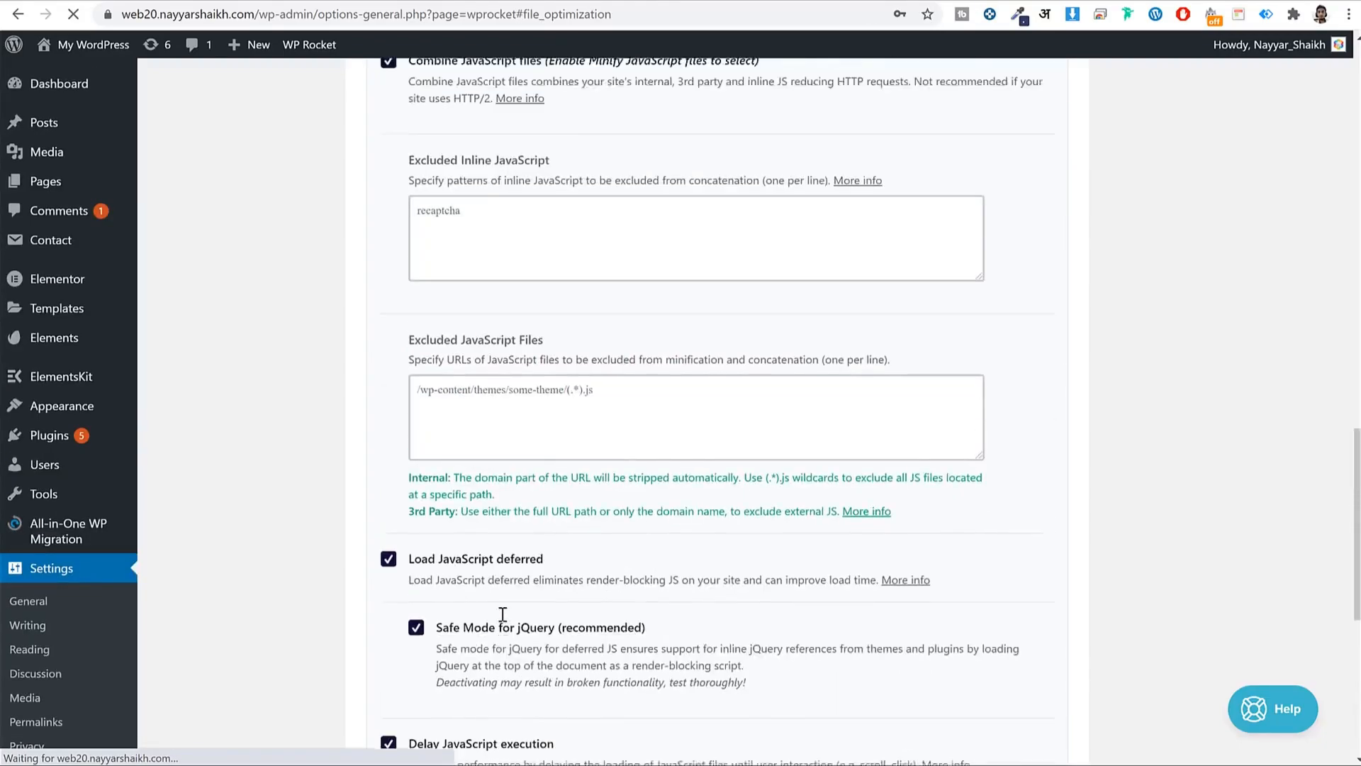
scroll(503, 458, down, 8)
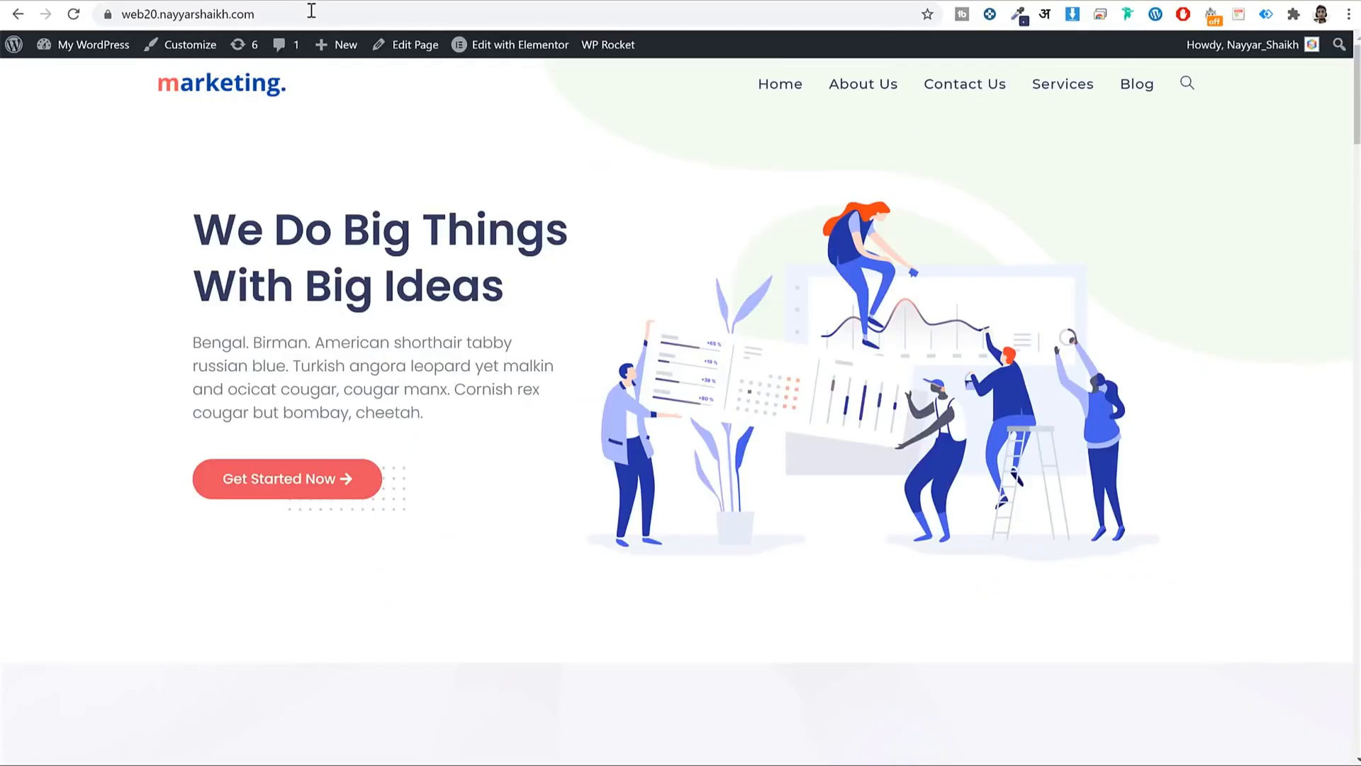
- Reload the live home page and examine the linked stylesheets and JavaScript files in its source code
click(312, 10)
key(Return)
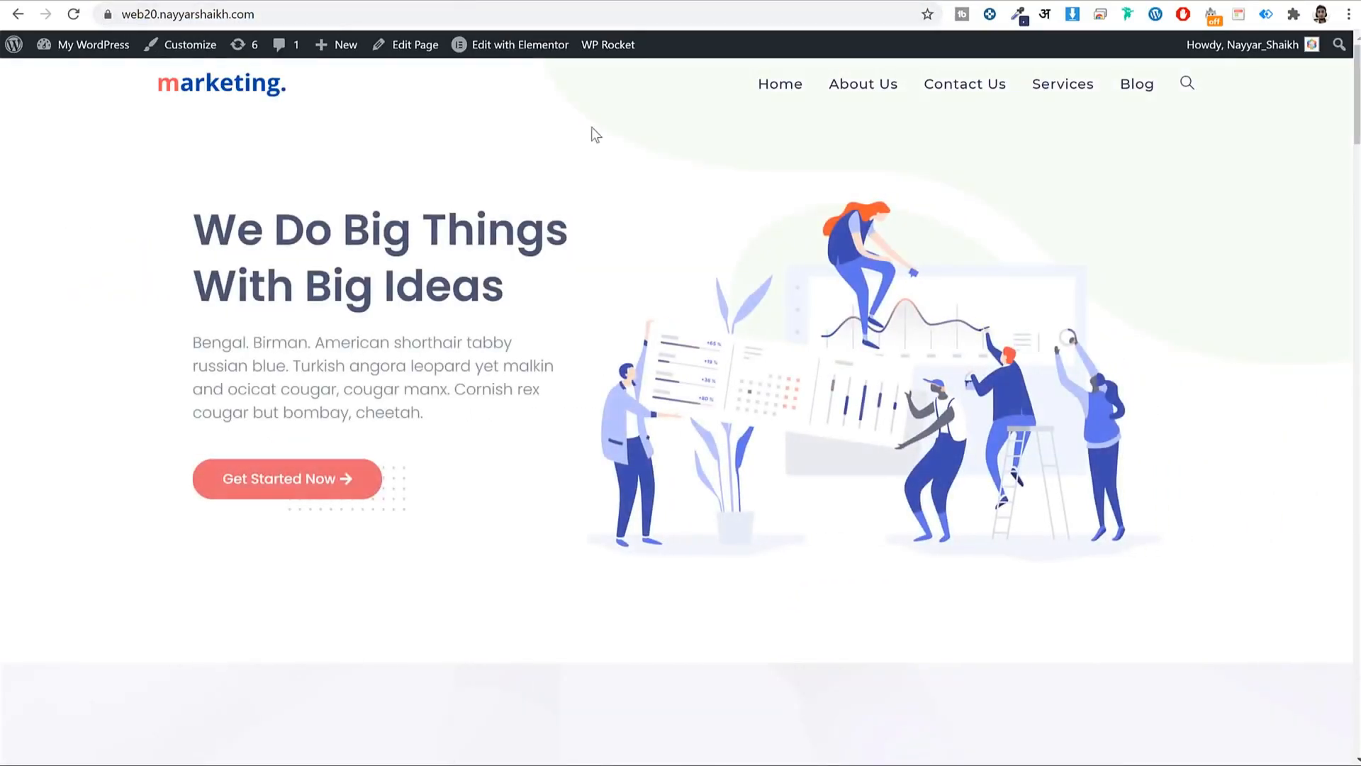
key(ctrl+u)
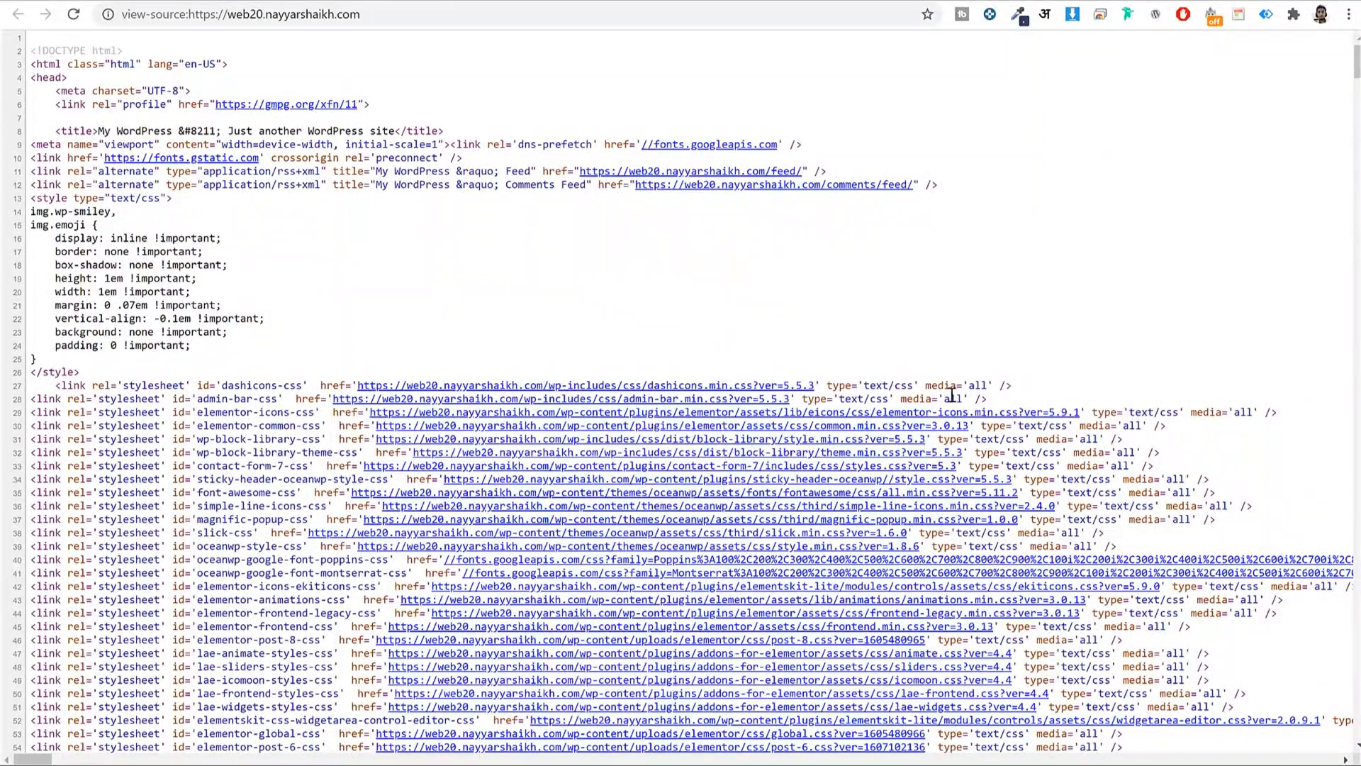
scroll(954, 392, down, 4)
scroll(954, 392, up, 4)
scroll(961, 362, down, 7)
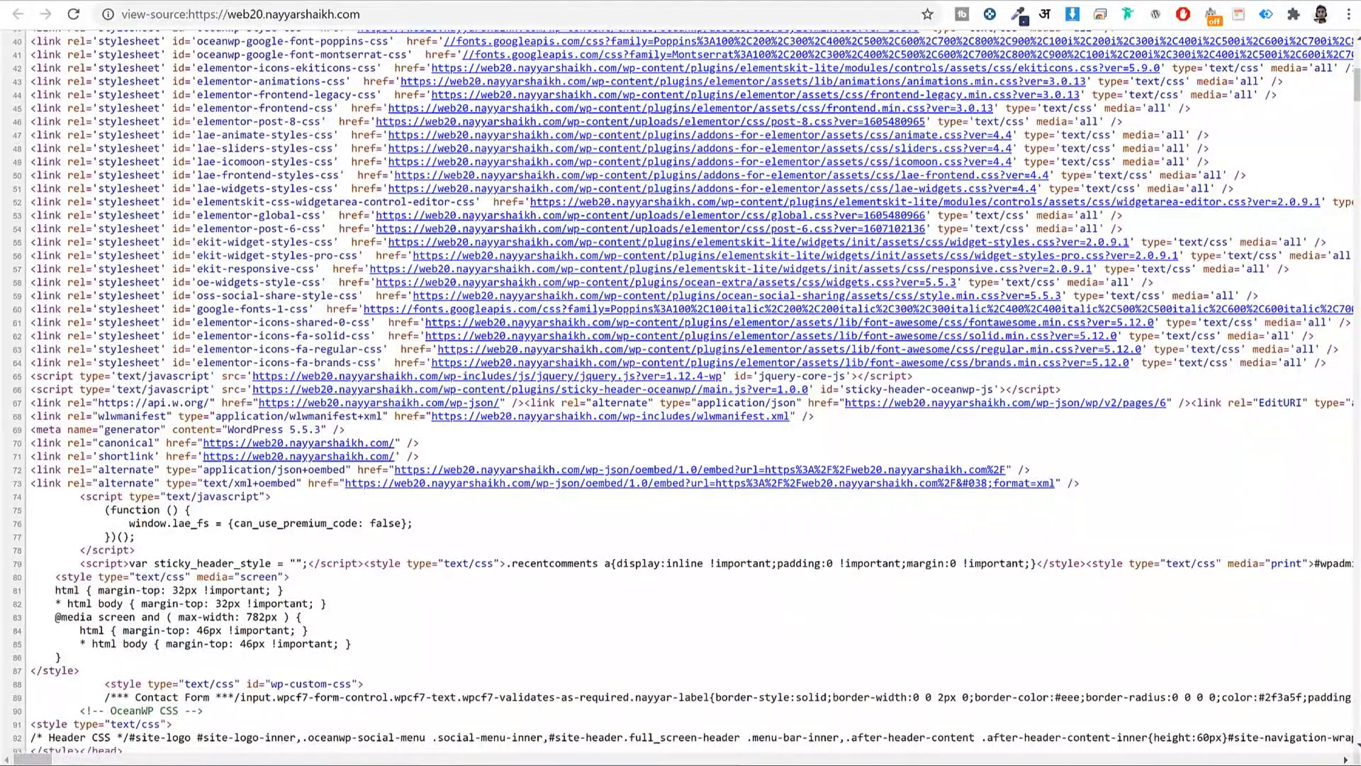
scroll(1027, 558, down, 20)
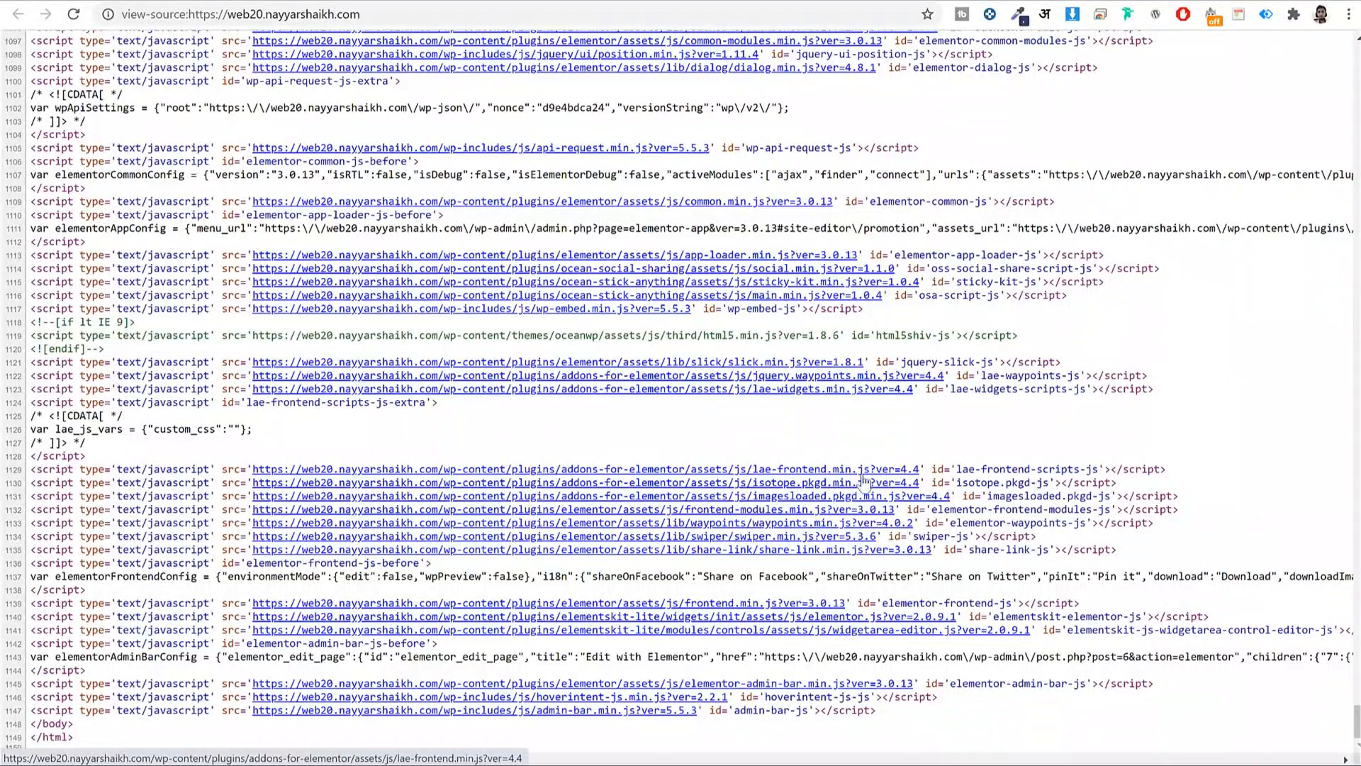
- Examine the minified code of the linked lae-frontend.min.js and waypoints.min.js scripts from the page source
click(848, 470)
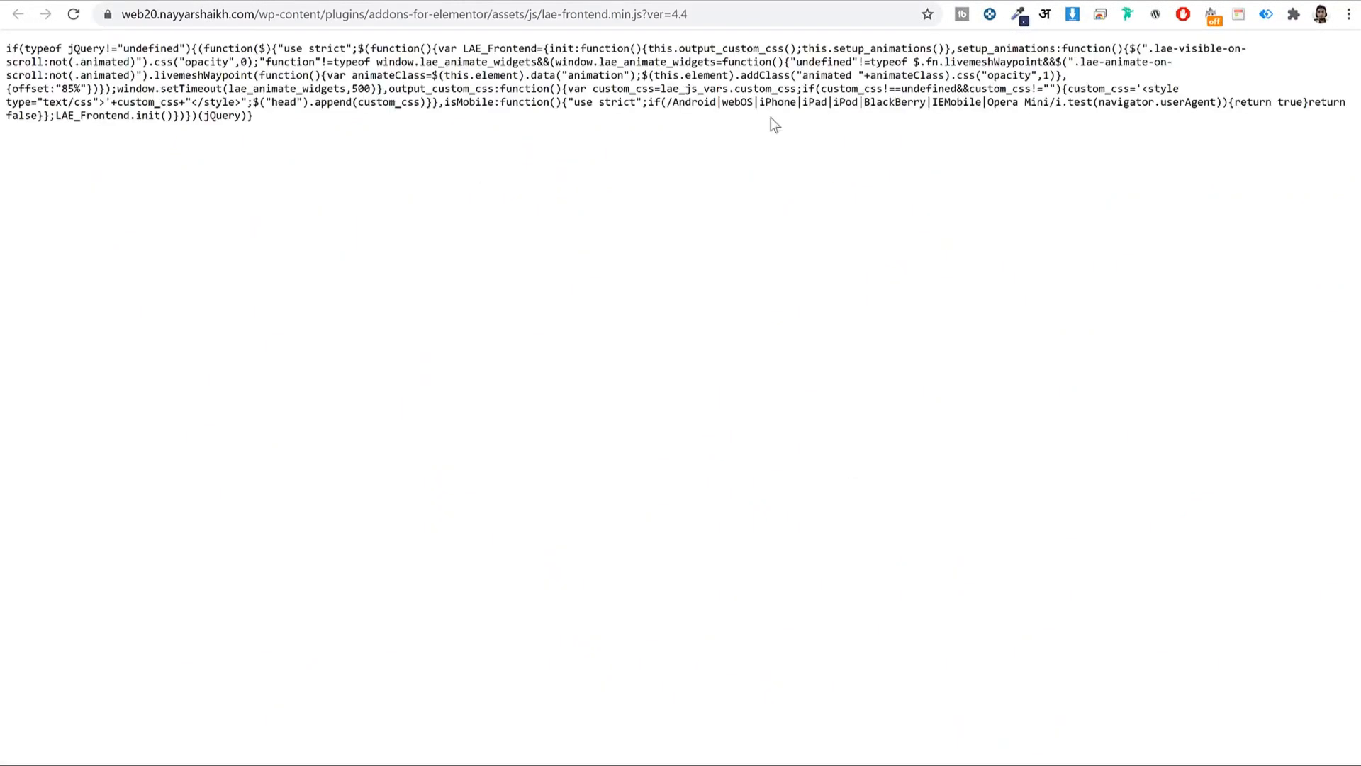
key(alt+Left)
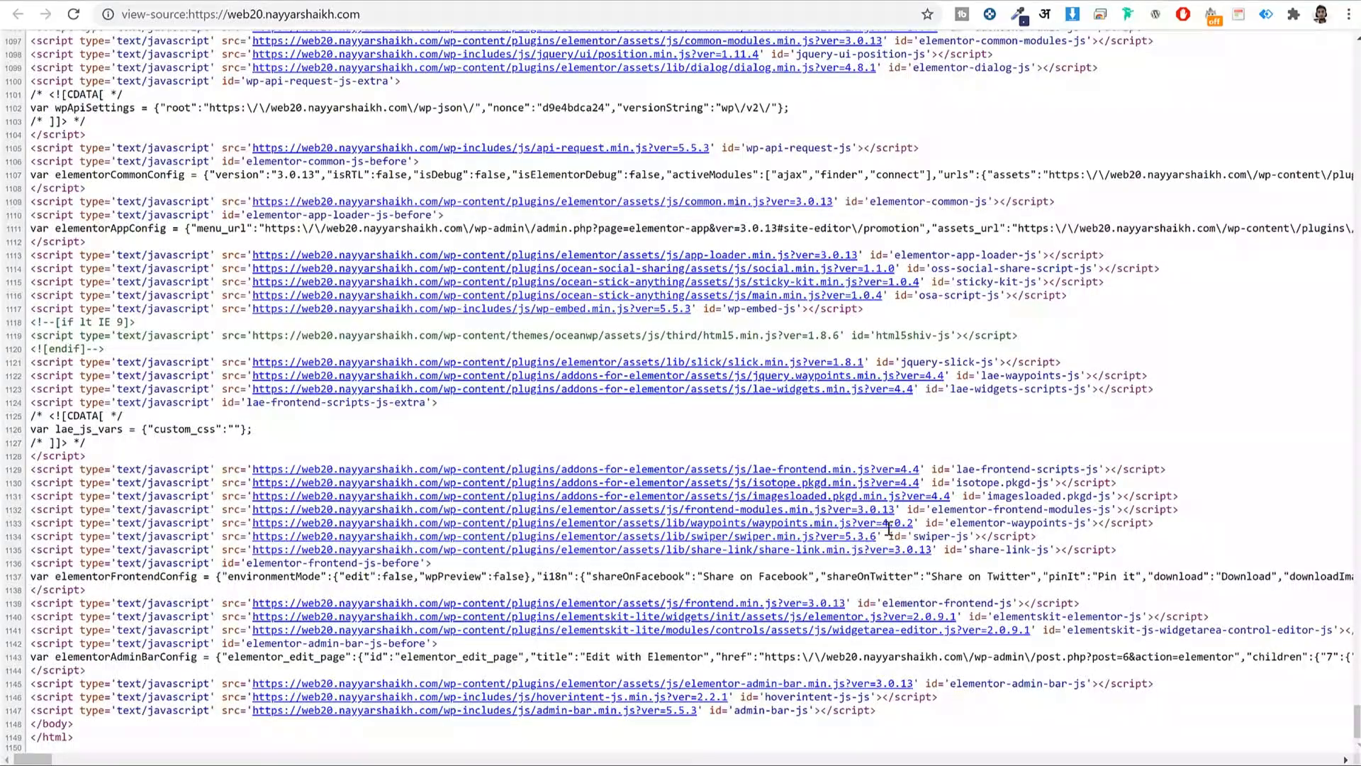
click(840, 536)
scroll(840, 554, down, 3)
scroll(840, 555, down, 3)
scroll(718, 241, up, 5)
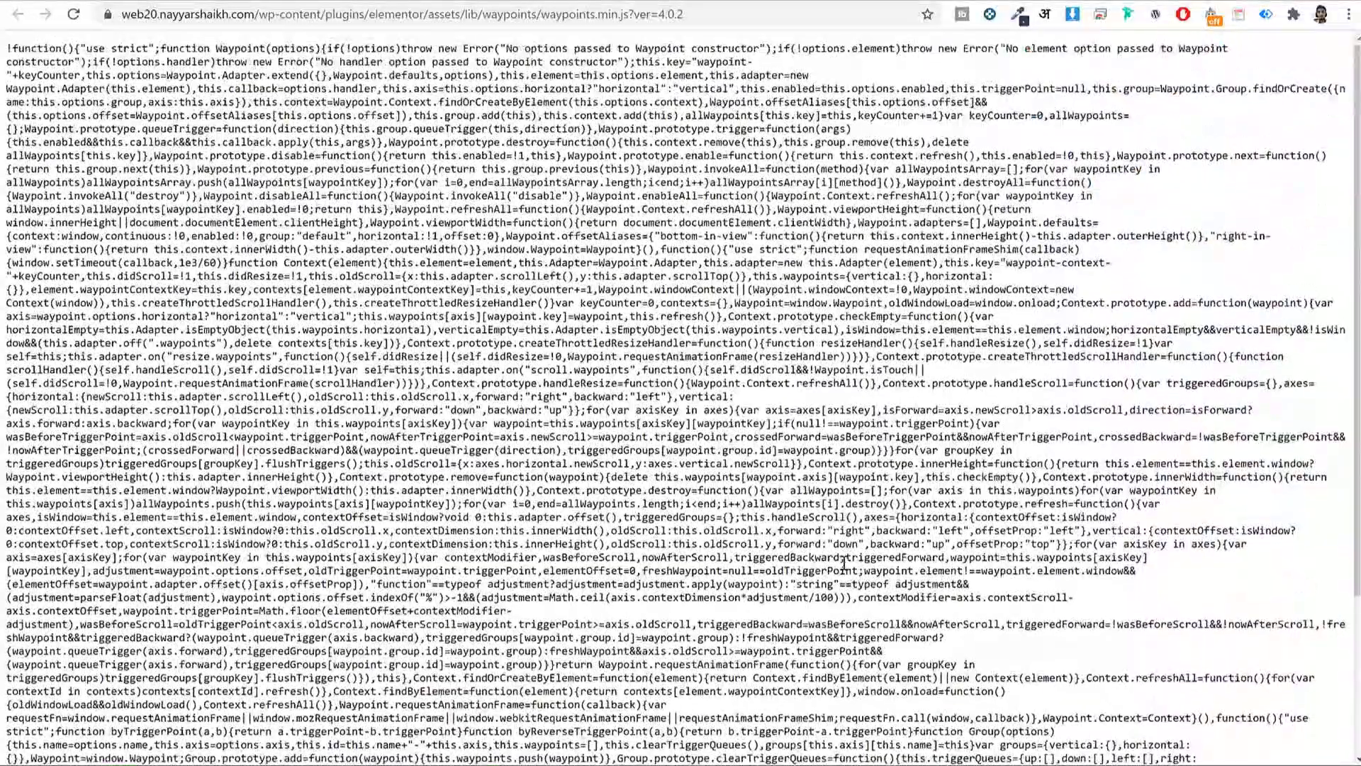
- Load the unminified waypoints.js by removing the min part from the file's address, and examine its code for comparison
drag(594, 14, 611, 14)
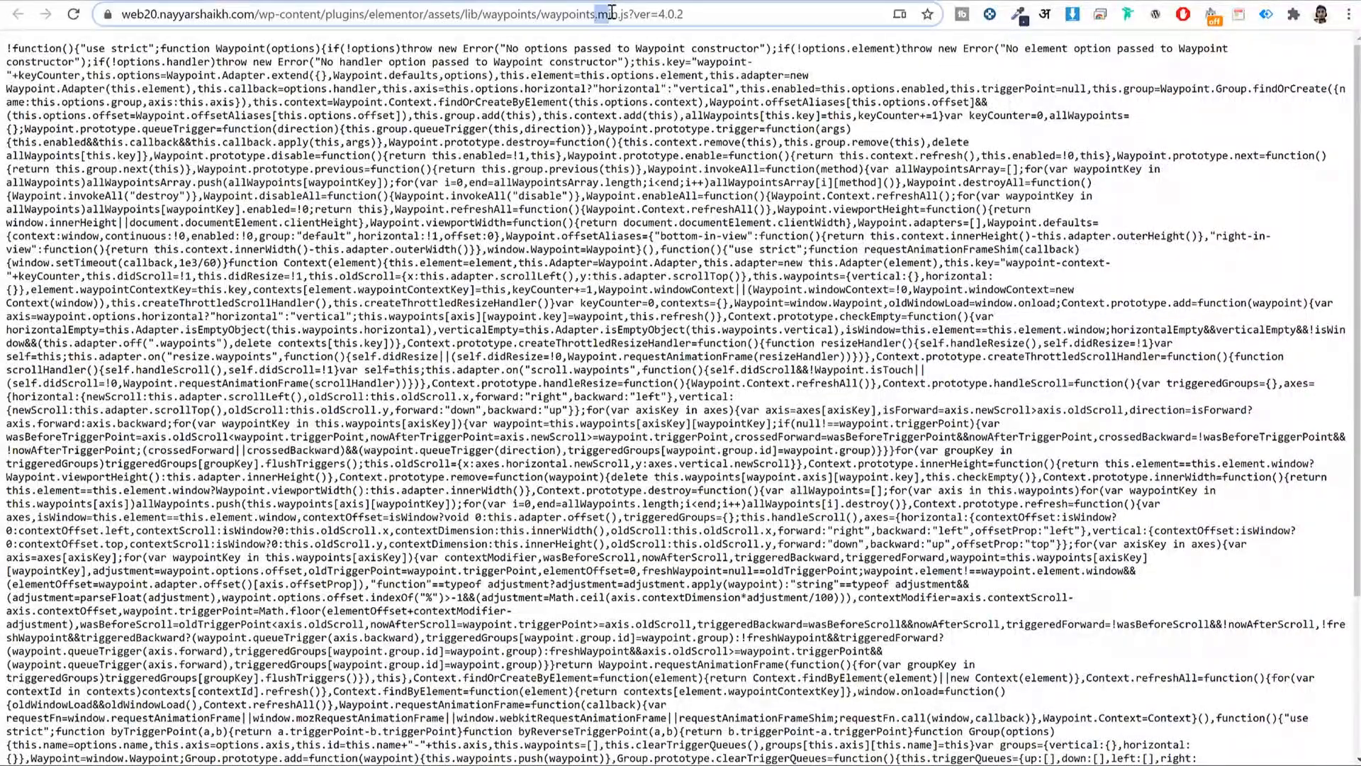
key(BackSpace)
key(Return)
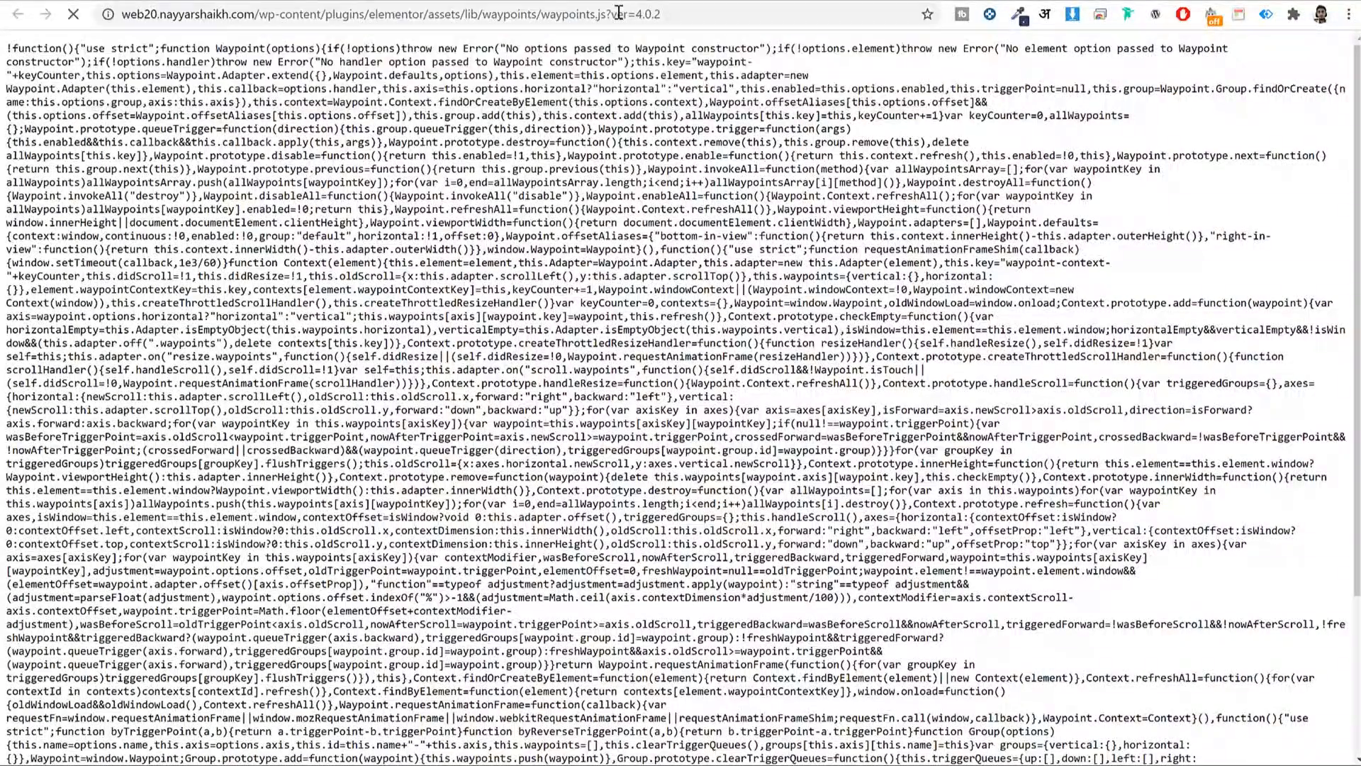
scroll(533, 698, down, 20)
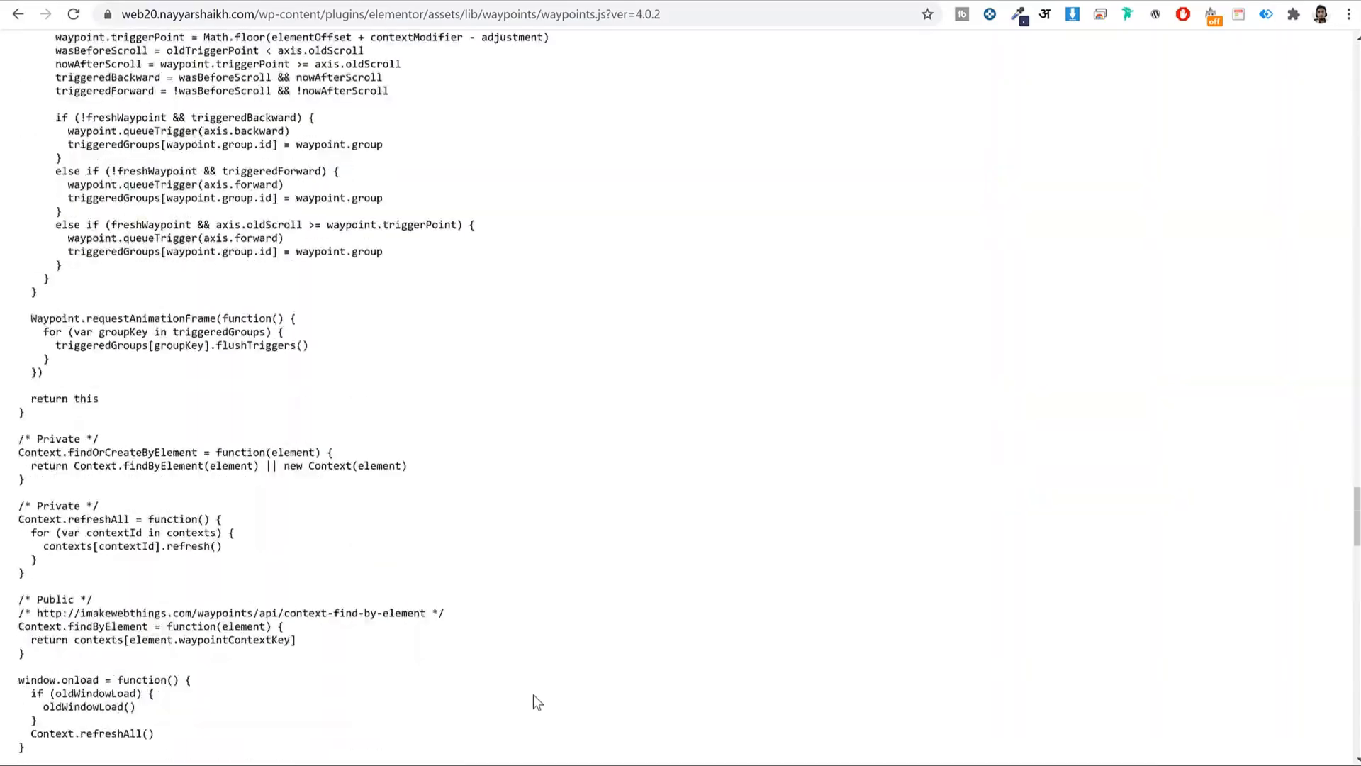
key(alt+Left)
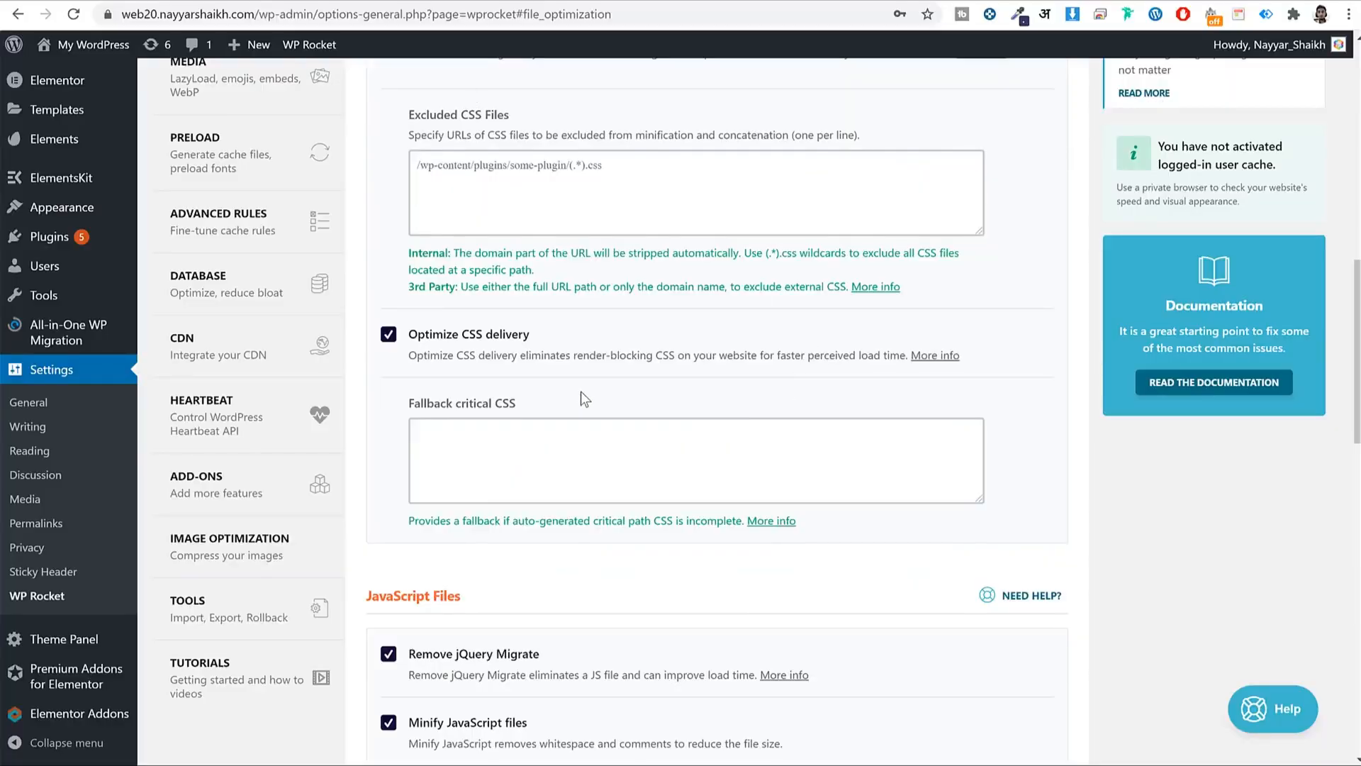
- Review WP Rocket's JavaScript Files options, then compare them with the script links near the end of the home page source
scroll(581, 392, down, 6)
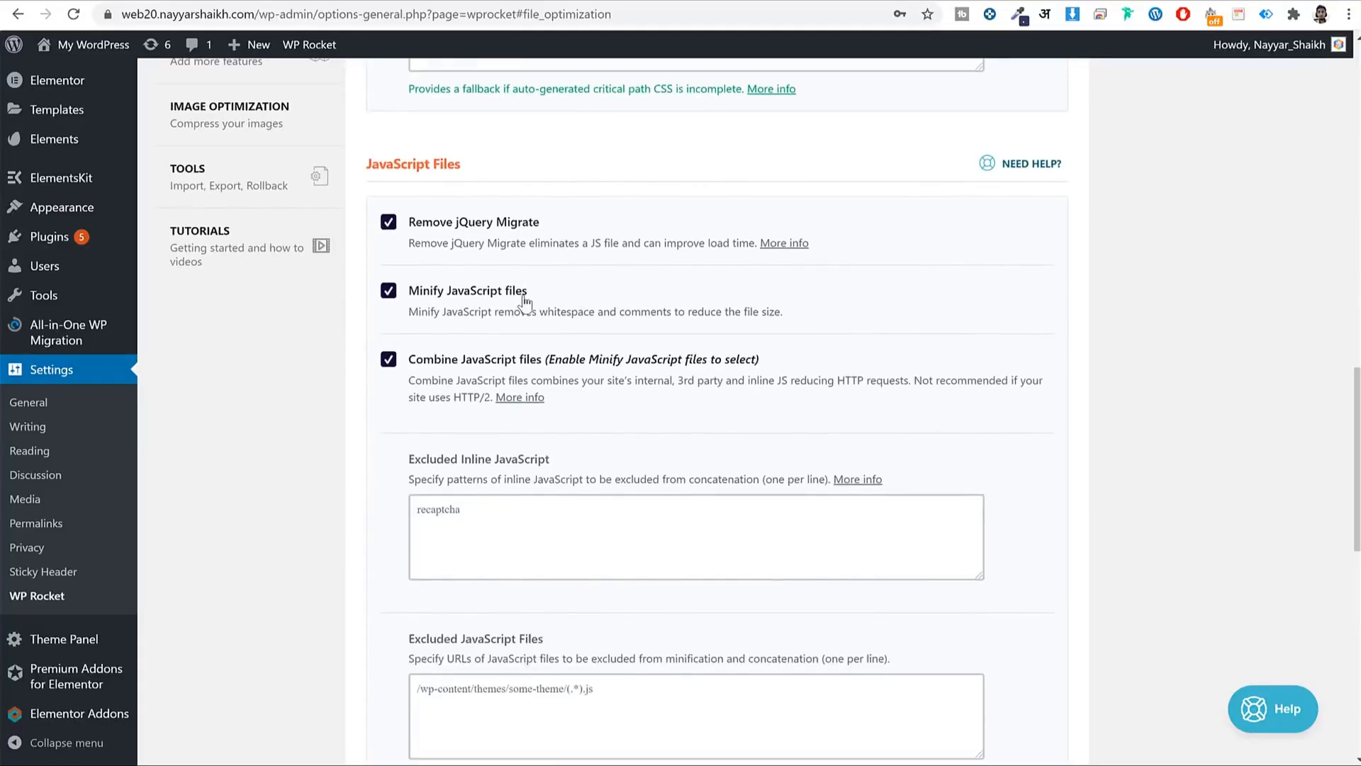
scroll(762, 447, down, 4)
scroll(745, 452, down, 5)
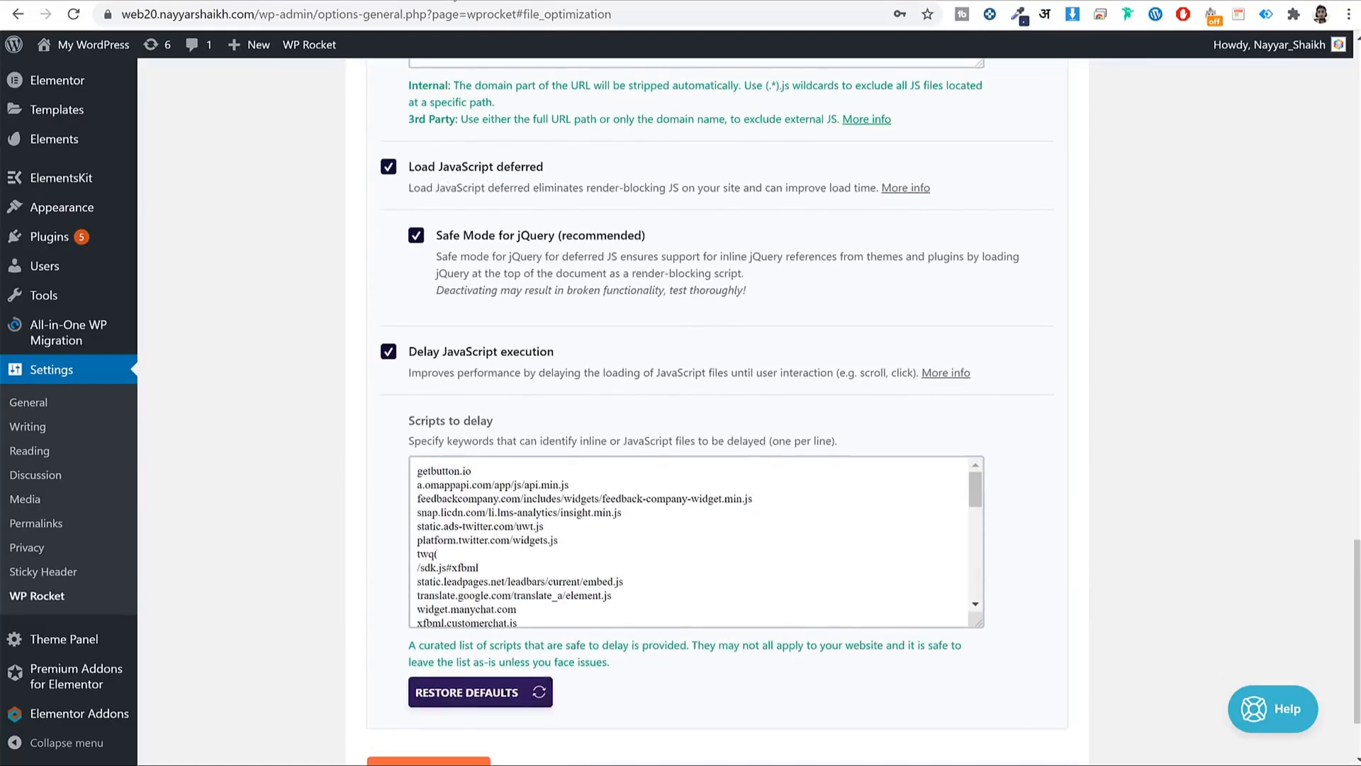
click(454, 1)
scroll(895, 398, up, 6)
scroll(895, 398, down, 5)
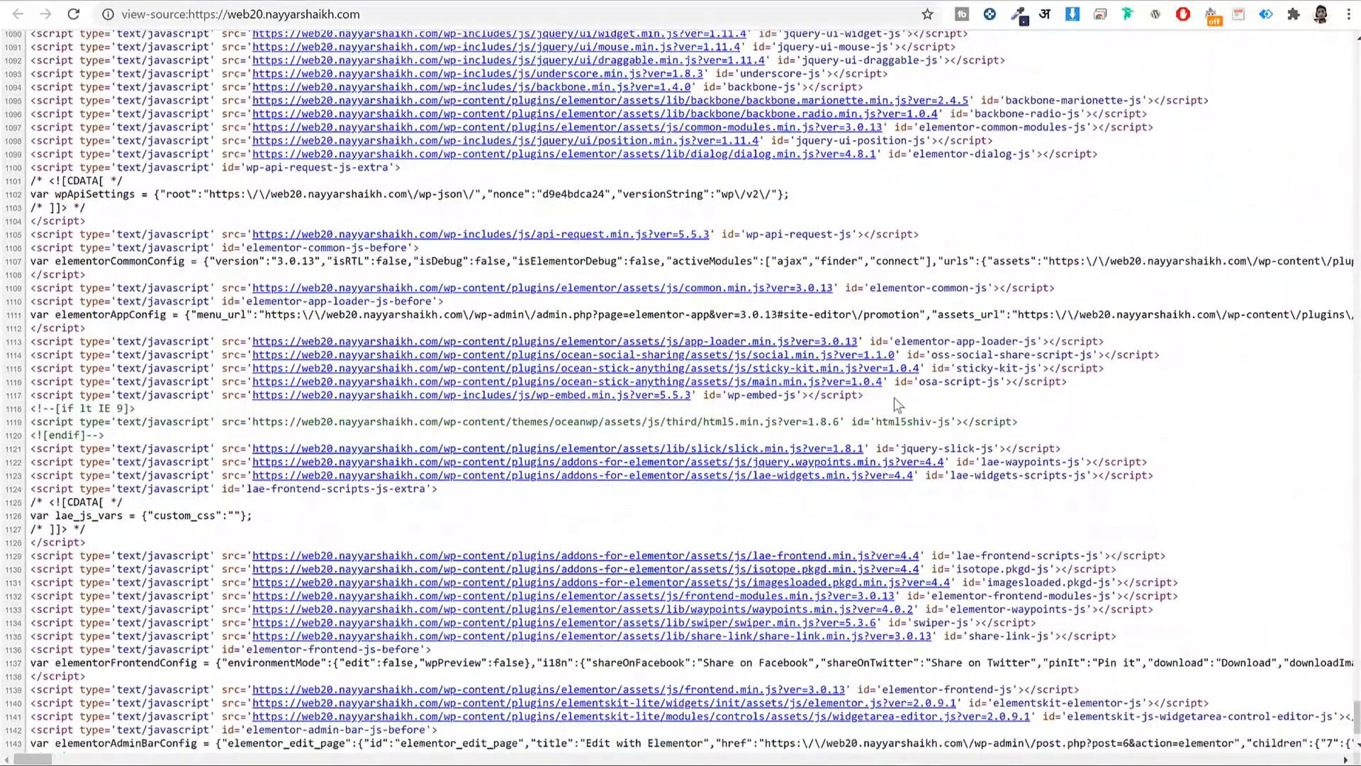
scroll(880, 425, down, 2)
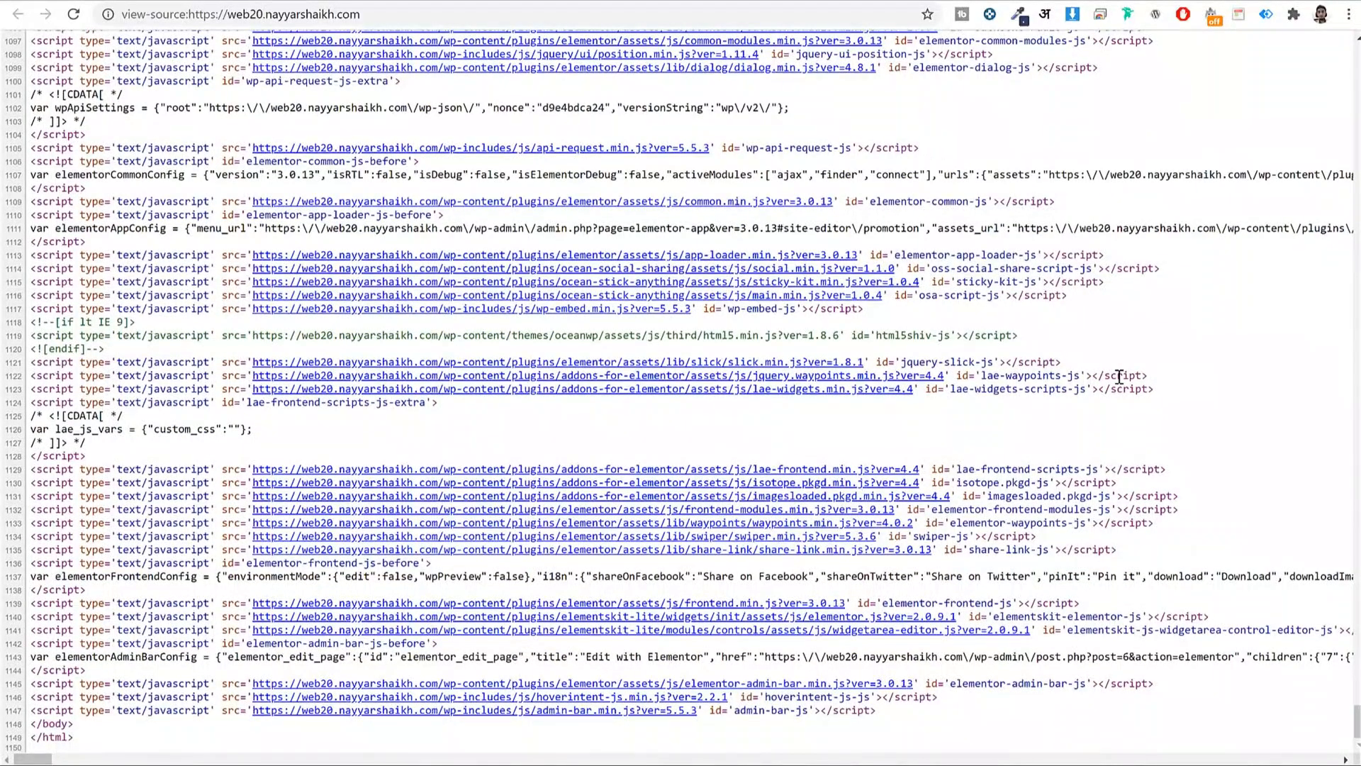
- Check the live home page from the hero section through About Us to the Our Services section
click(344, 4)
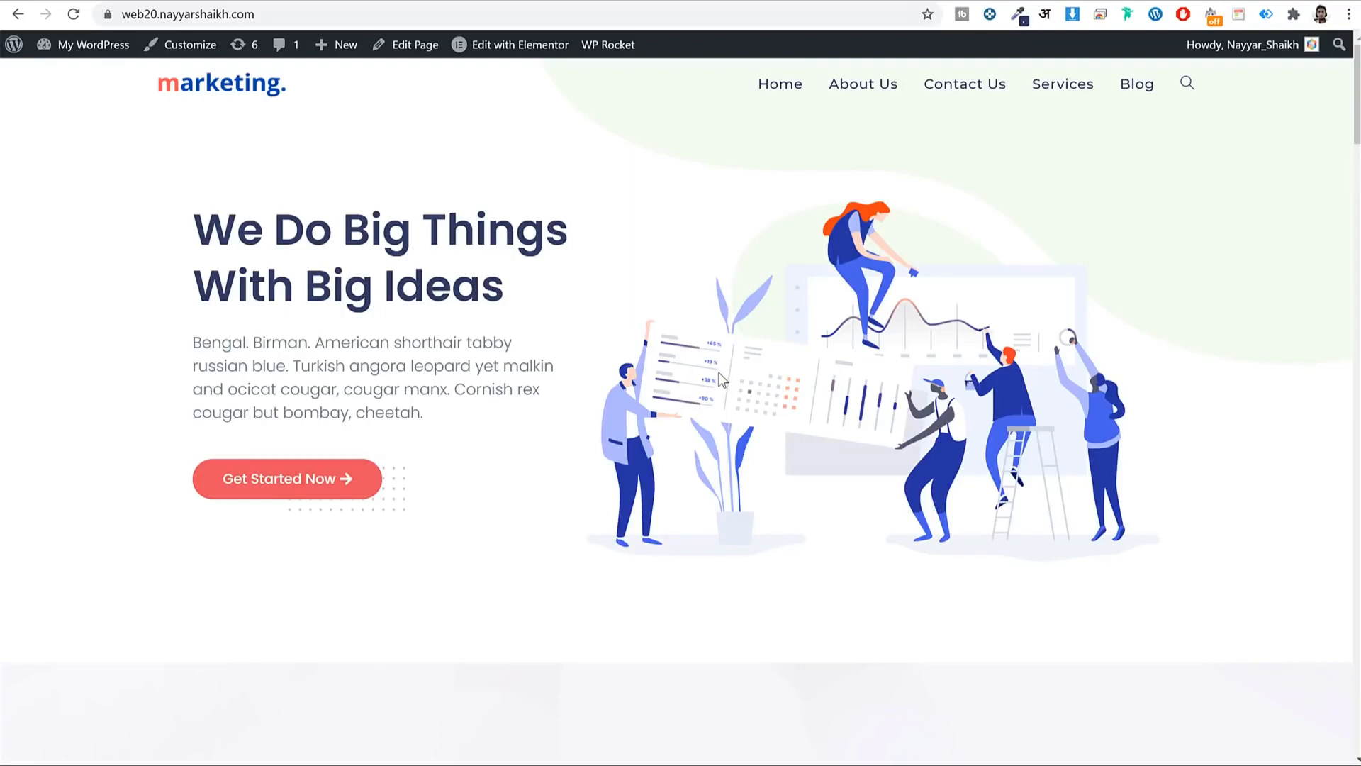
click(207, 0)
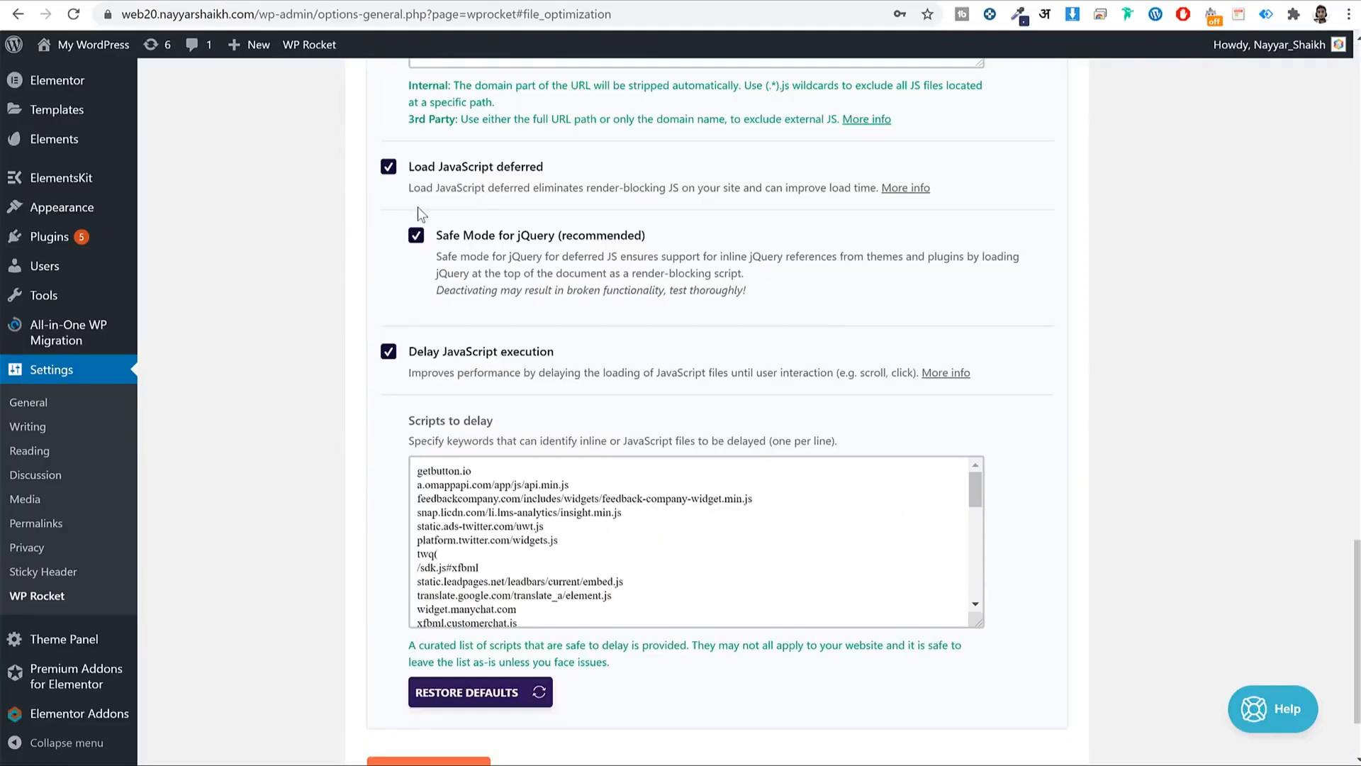
click(401, 2)
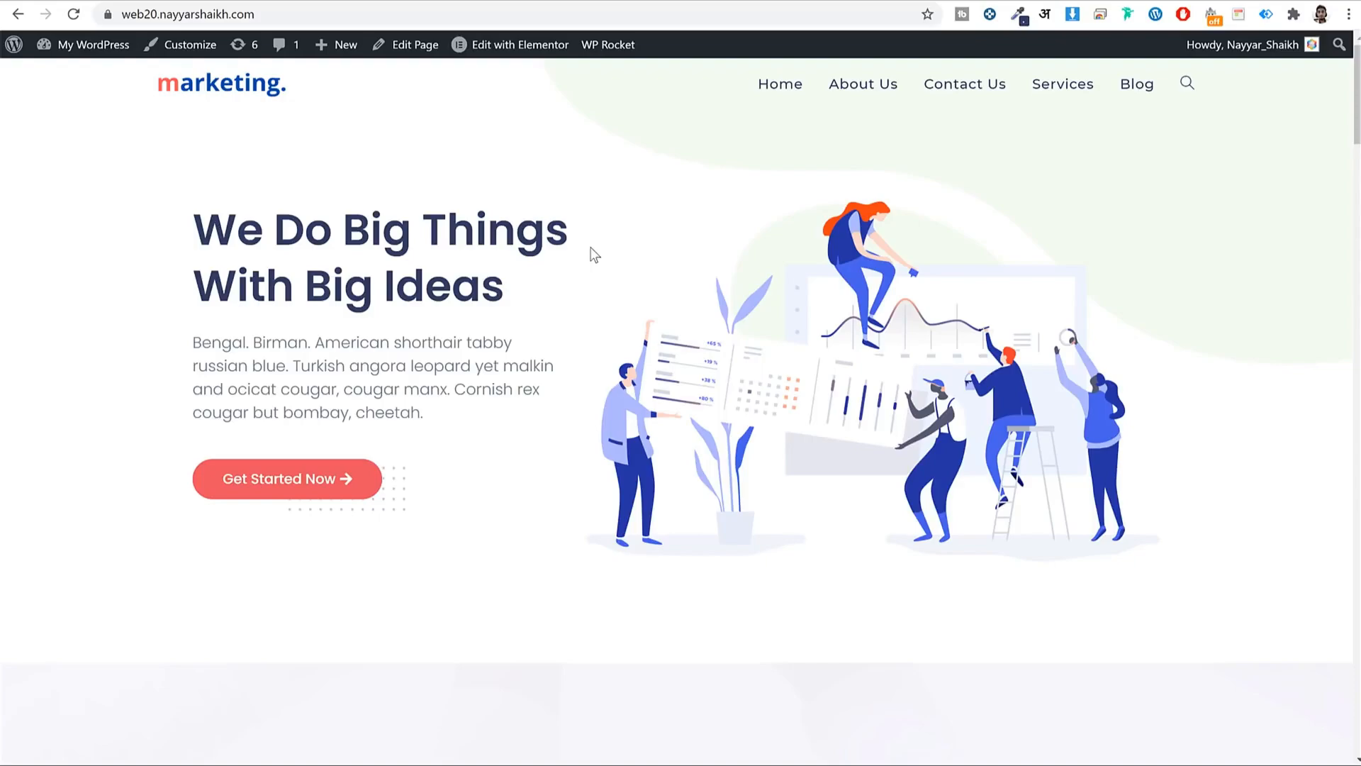
scroll(594, 255, down, 8)
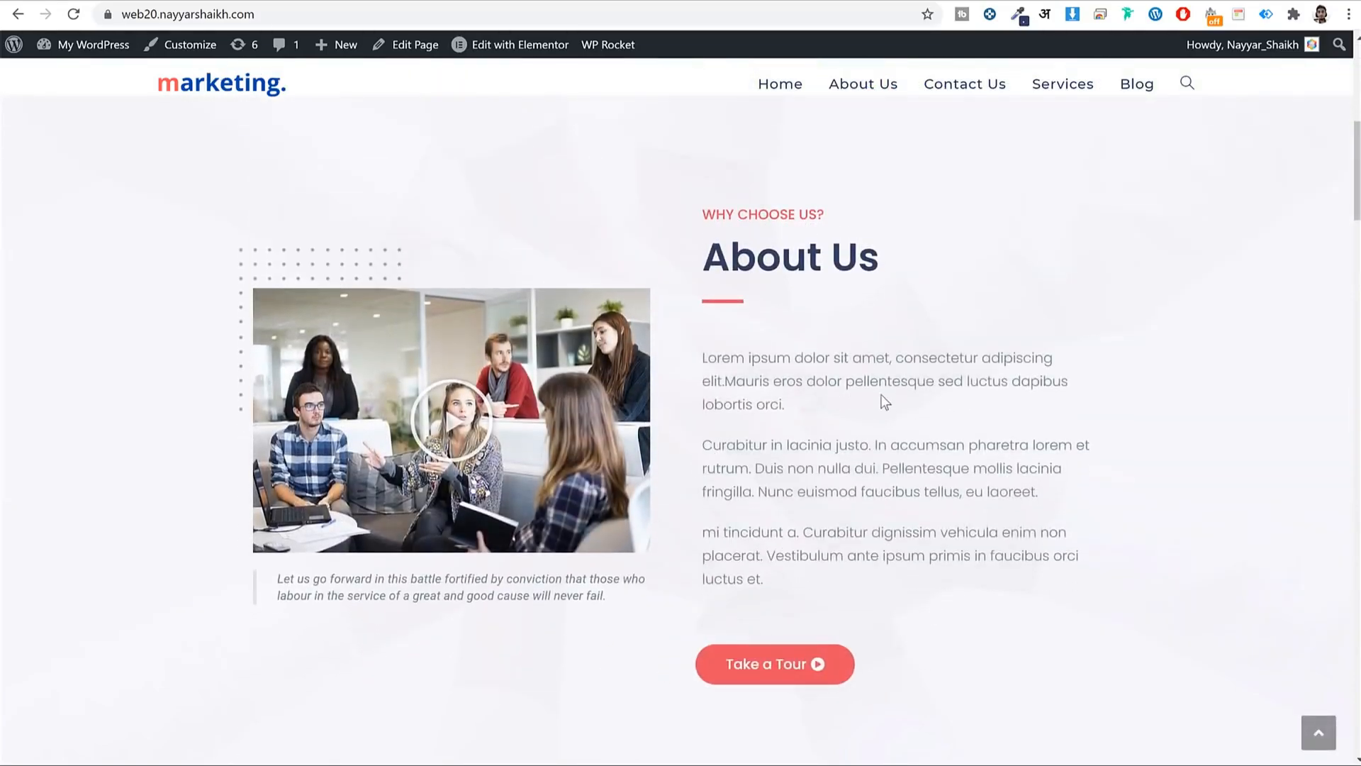
scroll(886, 397, down, 6)
scroll(896, 393, down, 2)
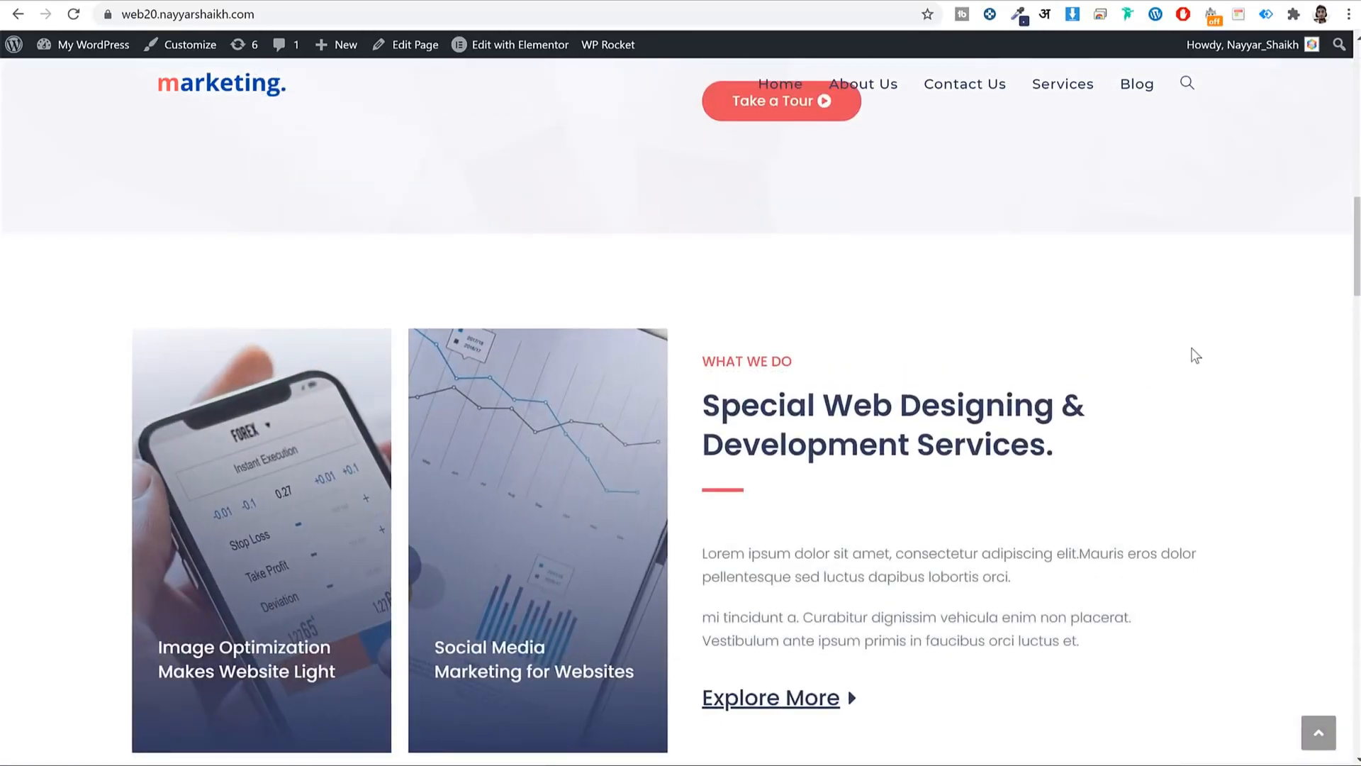
scroll(1082, 344, down, 7)
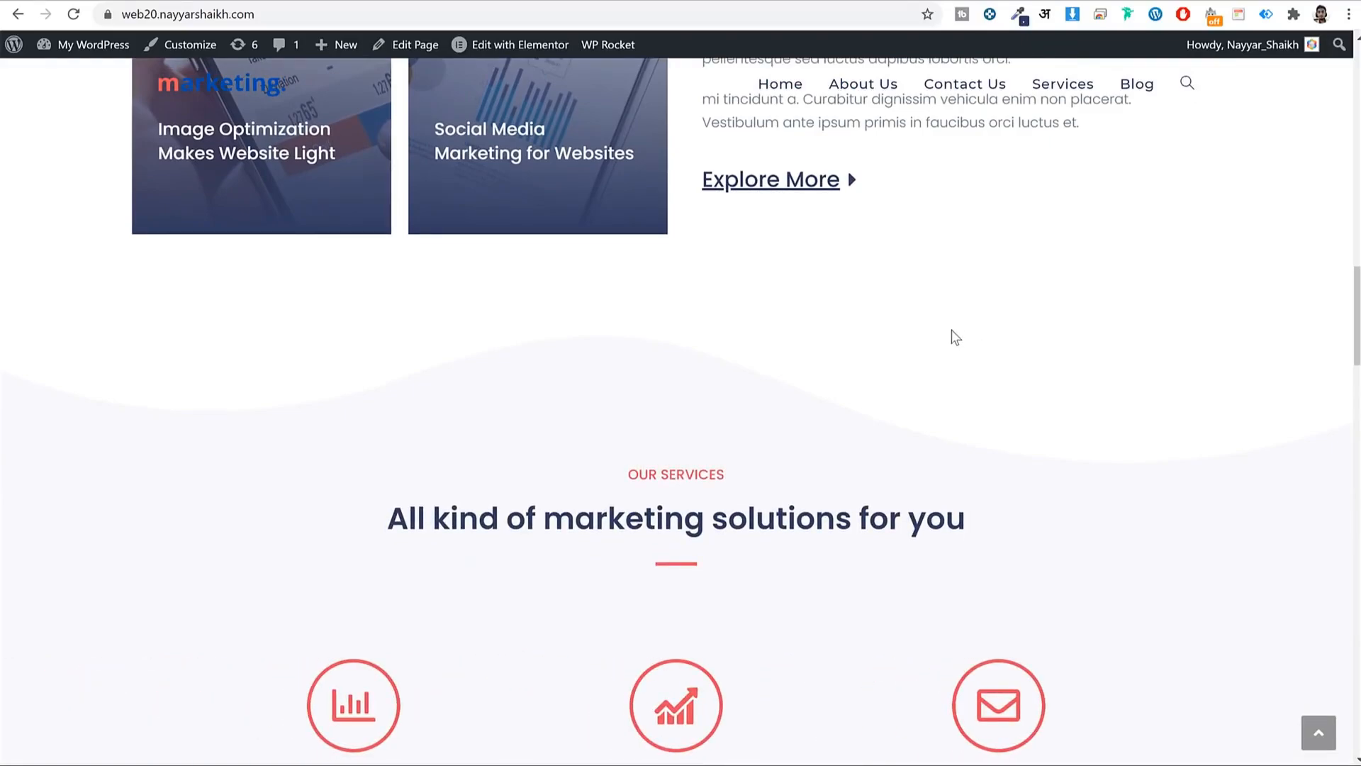
scroll(951, 334, up, 12)
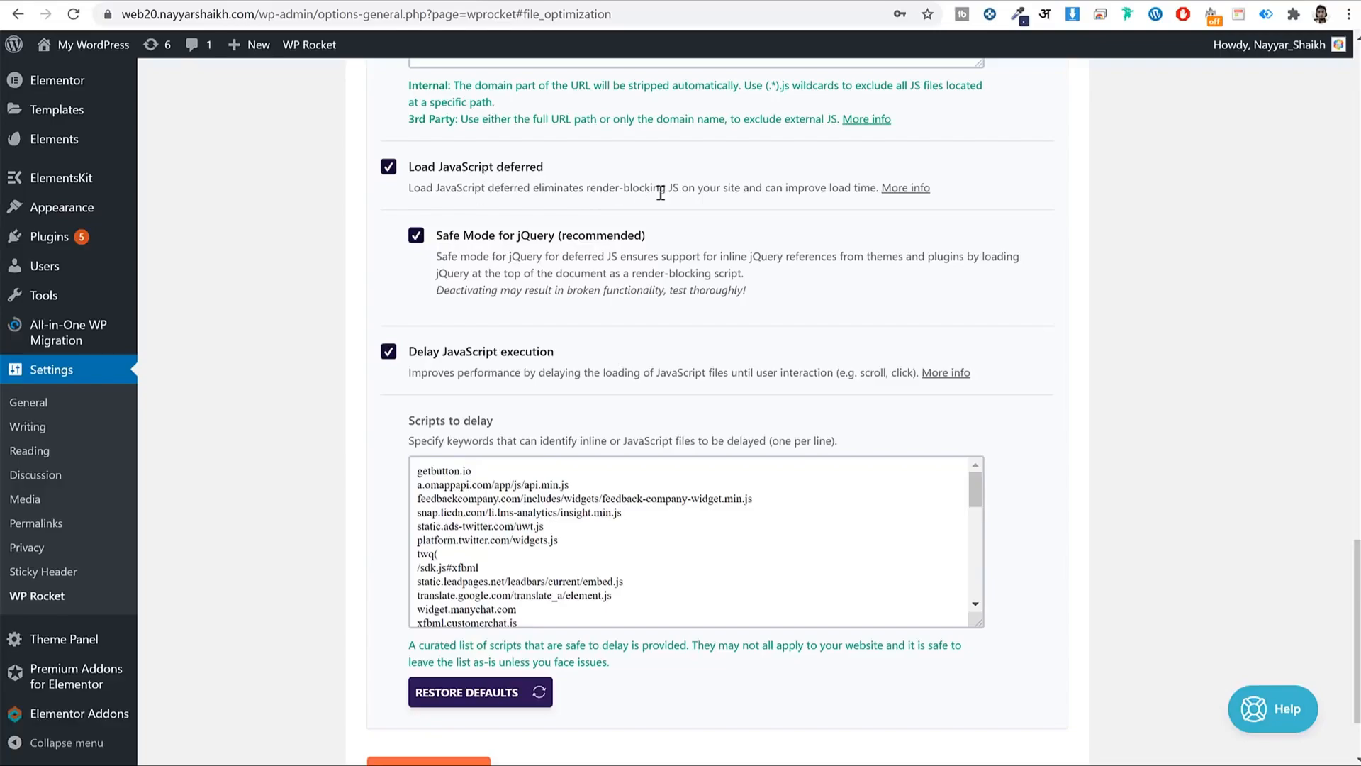
- Read the Delay JavaScript execution description in WP Rocket's file optimization settings and save the changes
scroll(805, 288, down, 3)
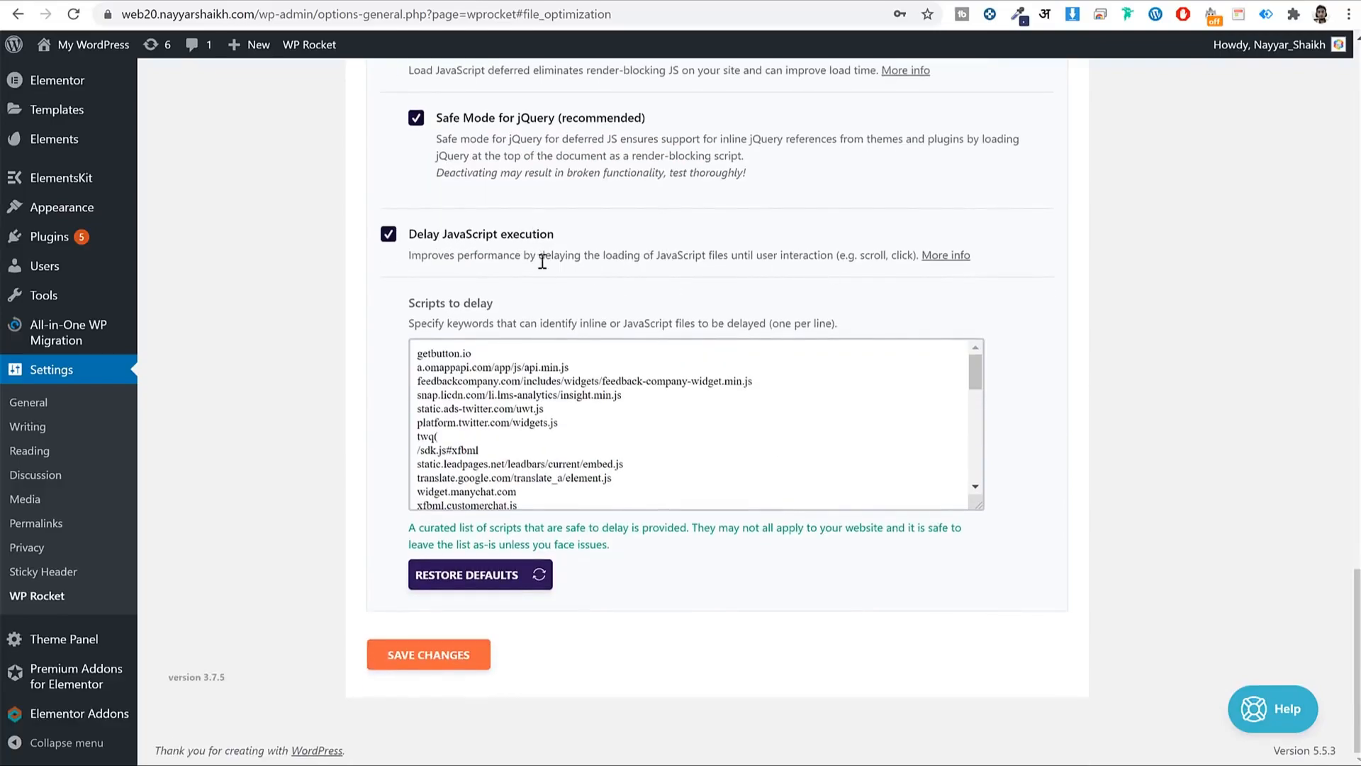
drag(422, 255, 828, 258)
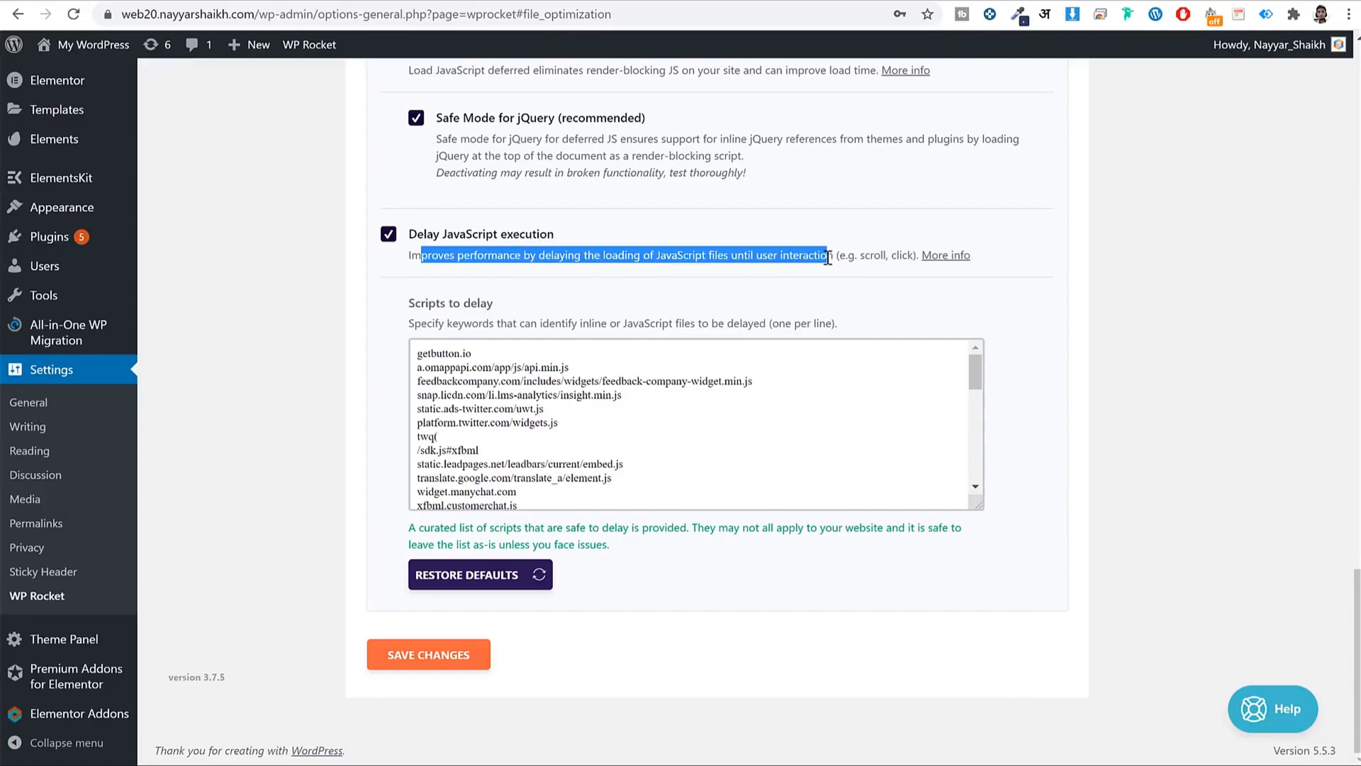
click(606, 270)
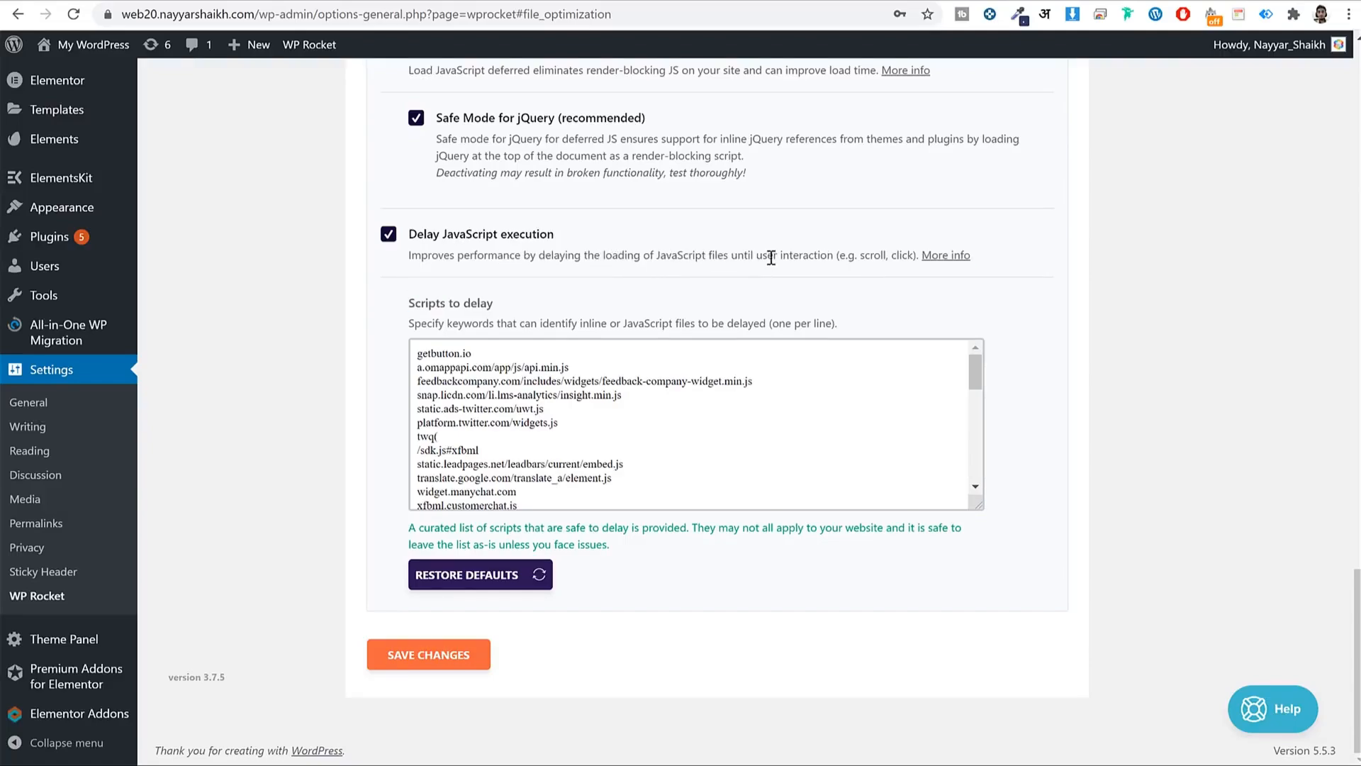
drag(762, 256, 827, 257)
click(428, 655)
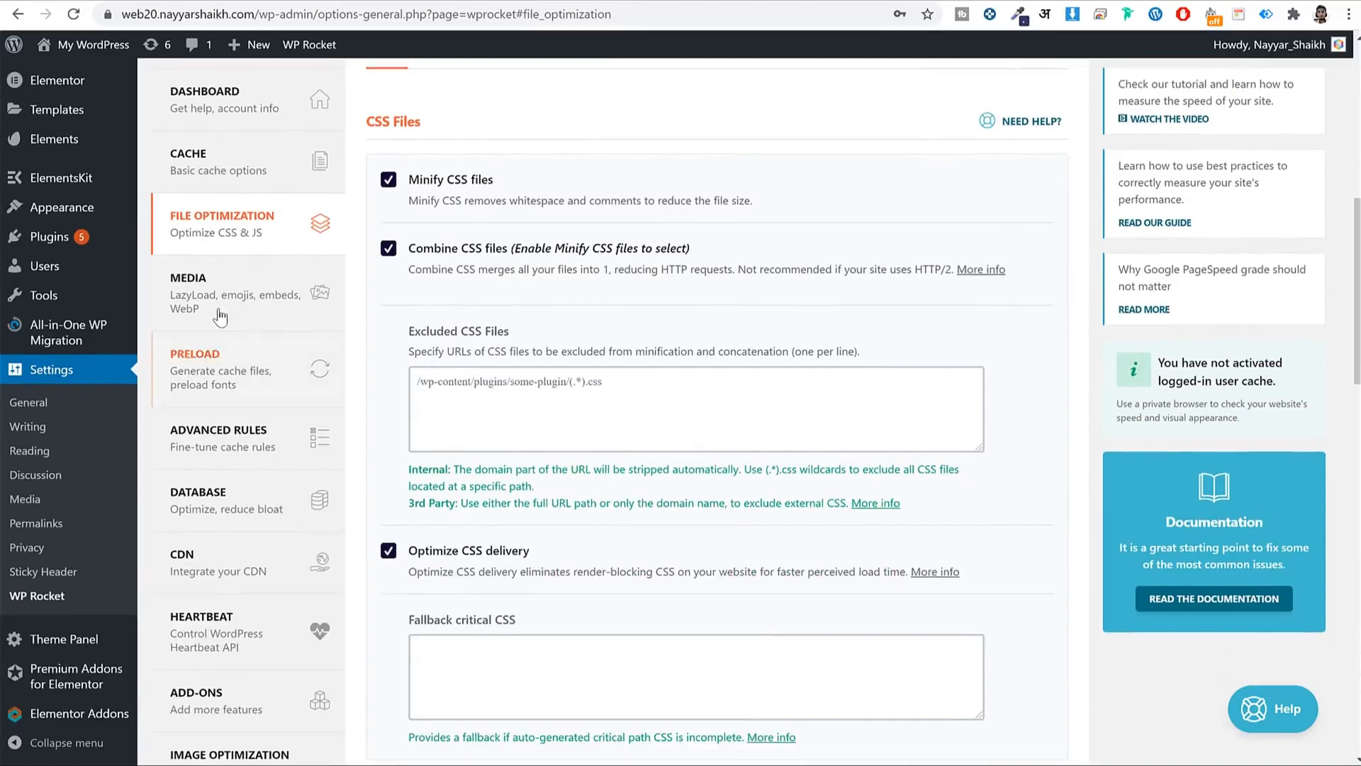
- Enable LazyLoad for images, iframes and videos in WP Rocket's Media settings, replace YouTube iframes with a preview image, and save
click(221, 317)
scroll(552, 325, down, 1)
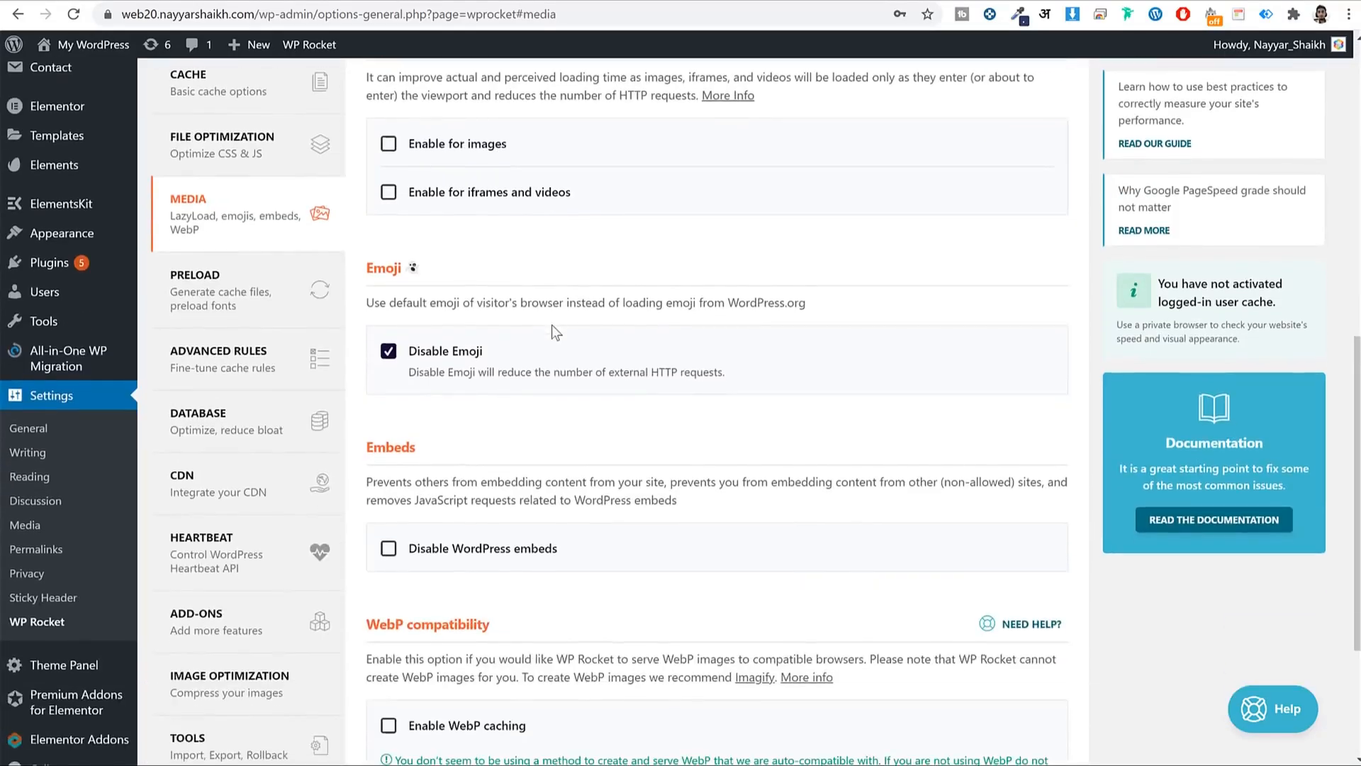
scroll(552, 325, up, 4)
scroll(546, 337, down, 3)
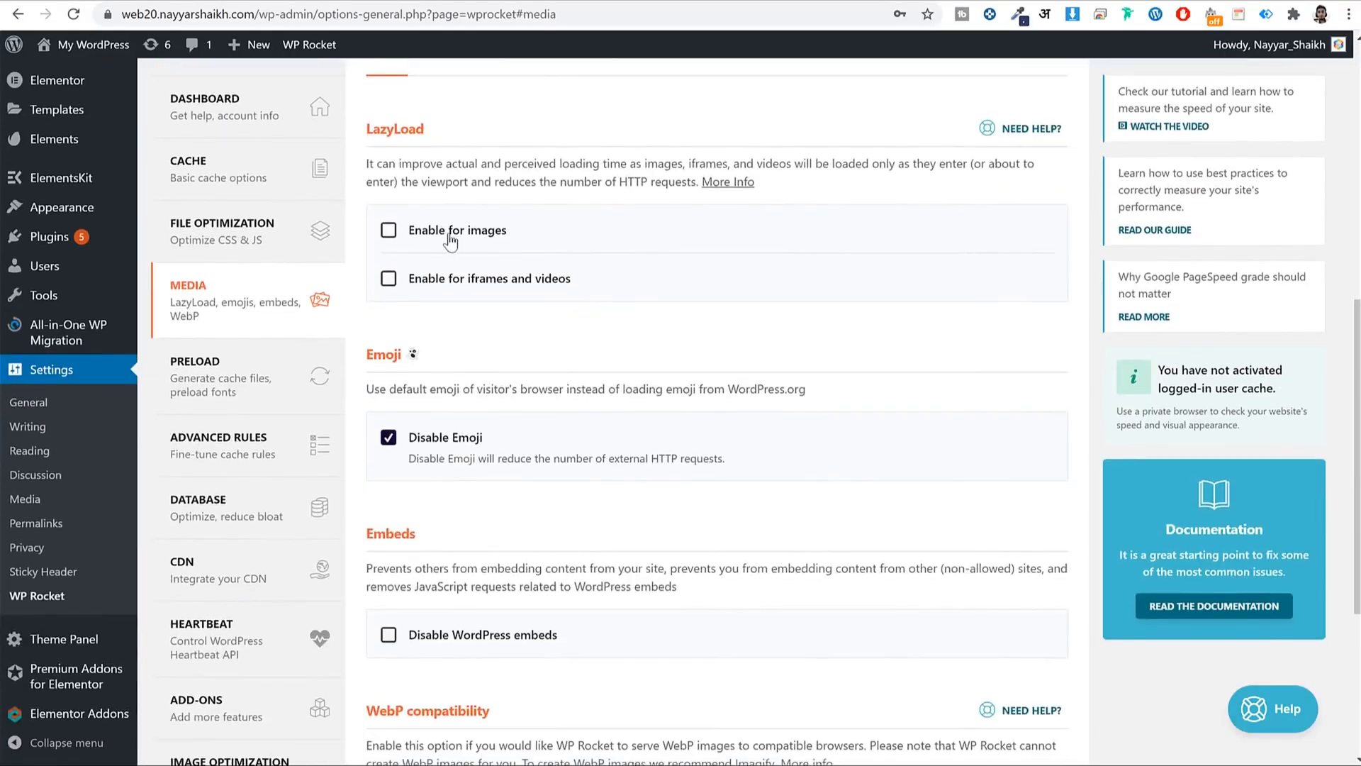
click(450, 238)
click(462, 279)
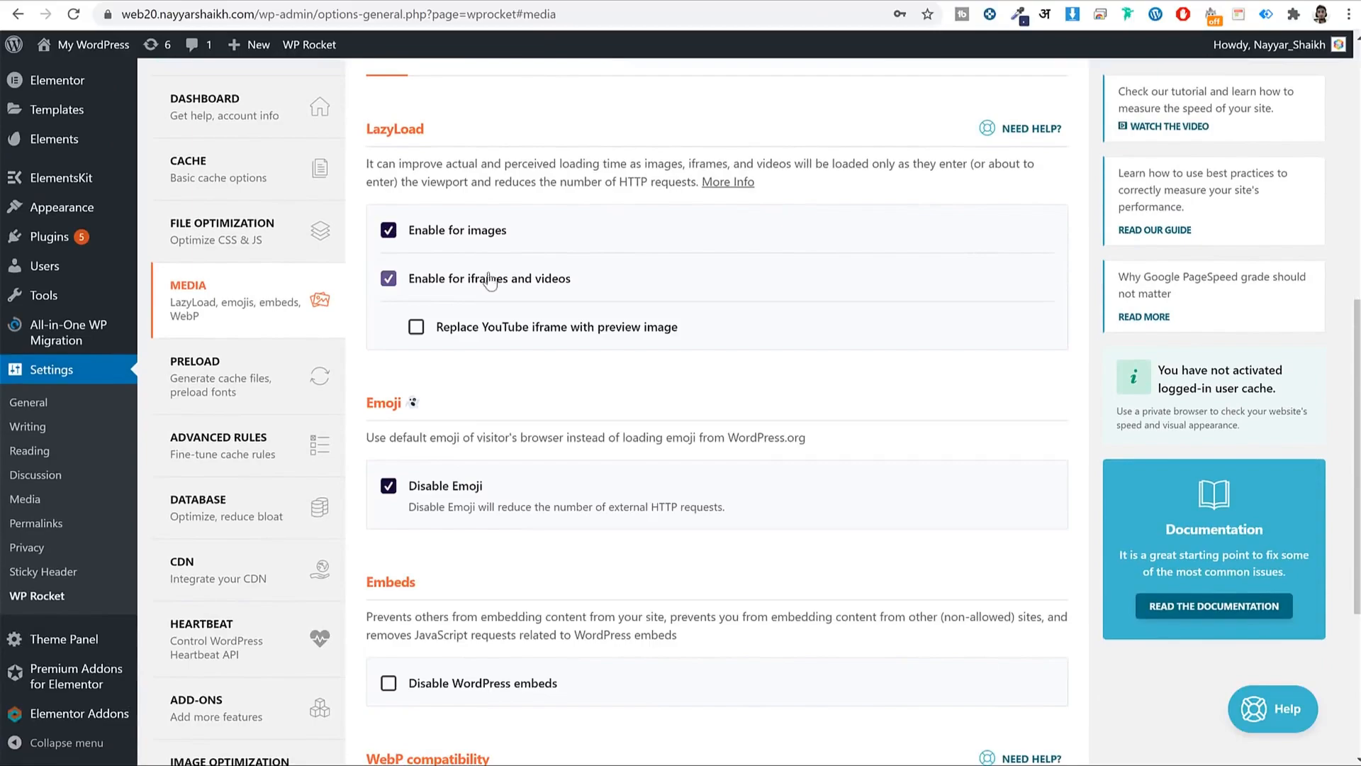
click(475, 336)
scroll(746, 365, down, 5)
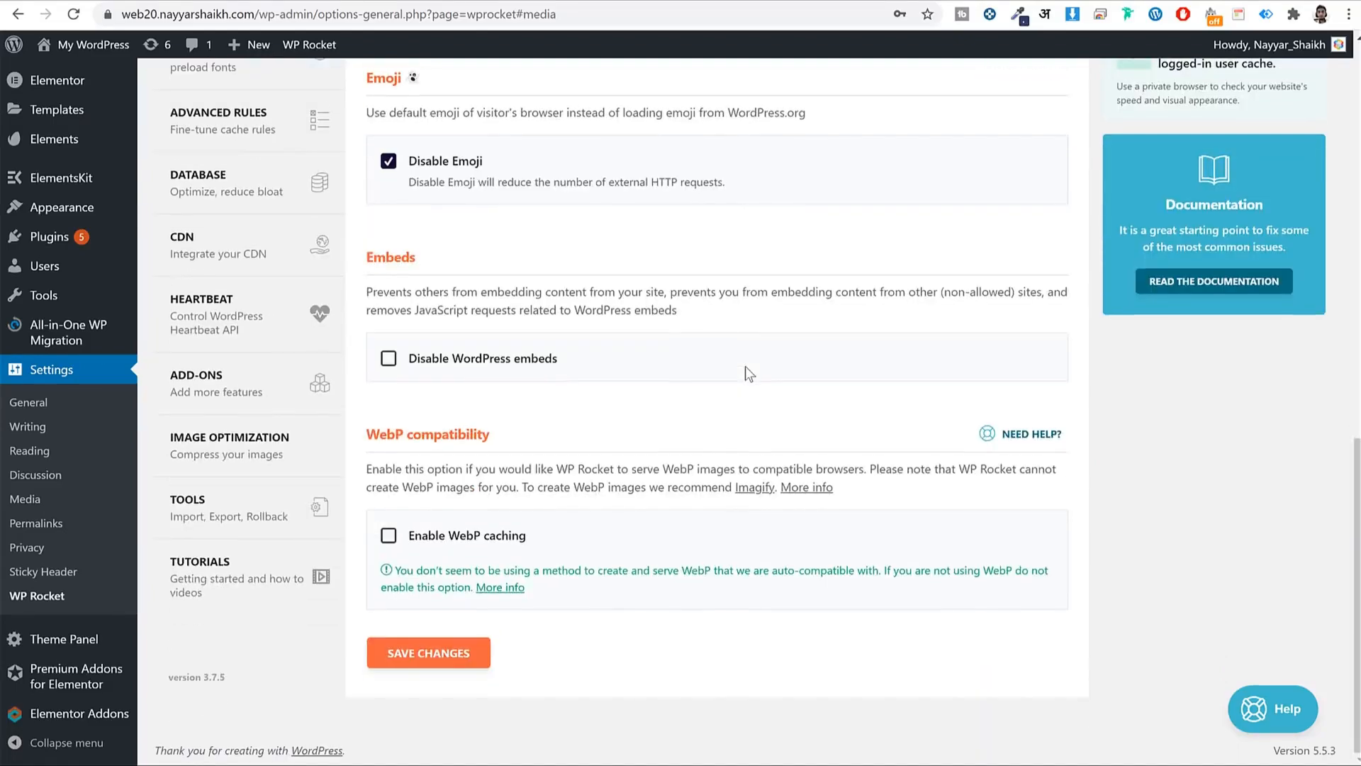
click(447, 659)
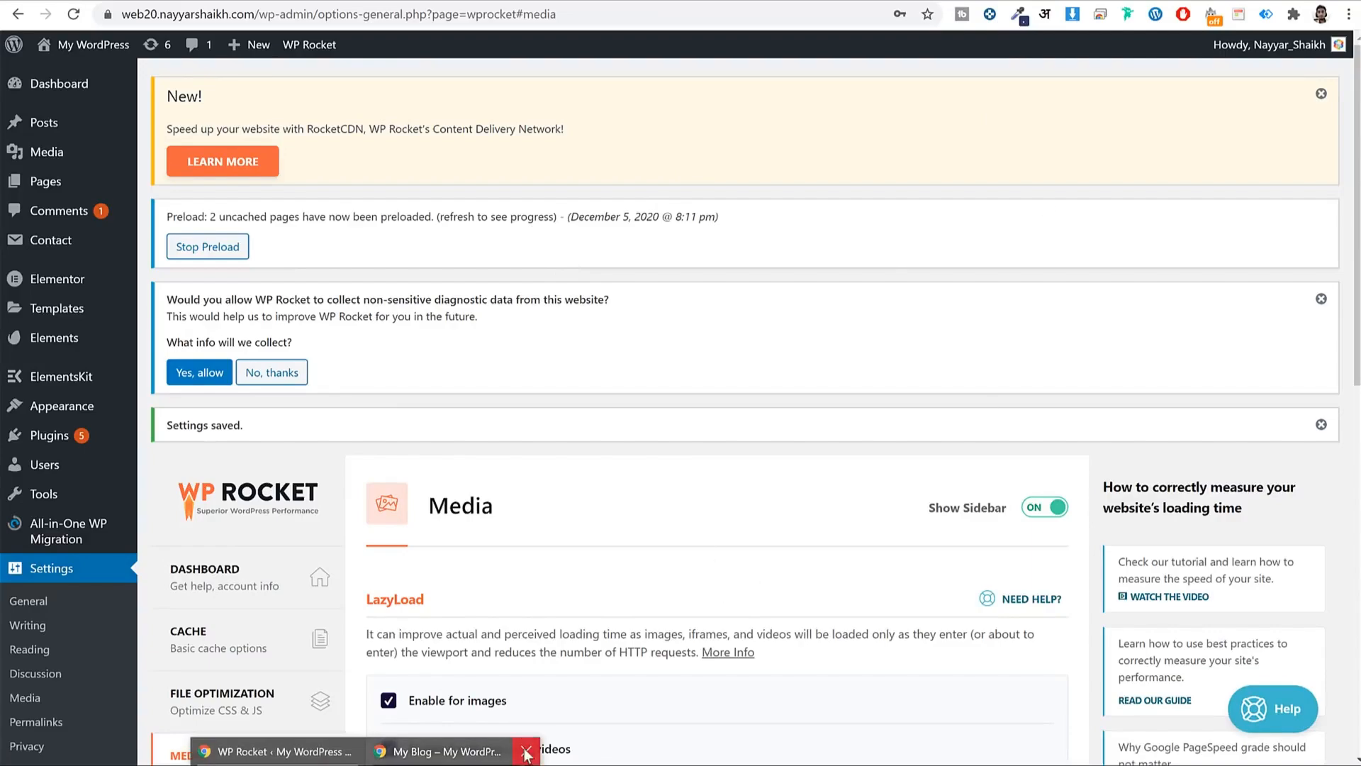
- Review the saved LazyLoad options and bring up the incognito Chrome window with the live home page
click(454, 750)
key(alt+Tab)
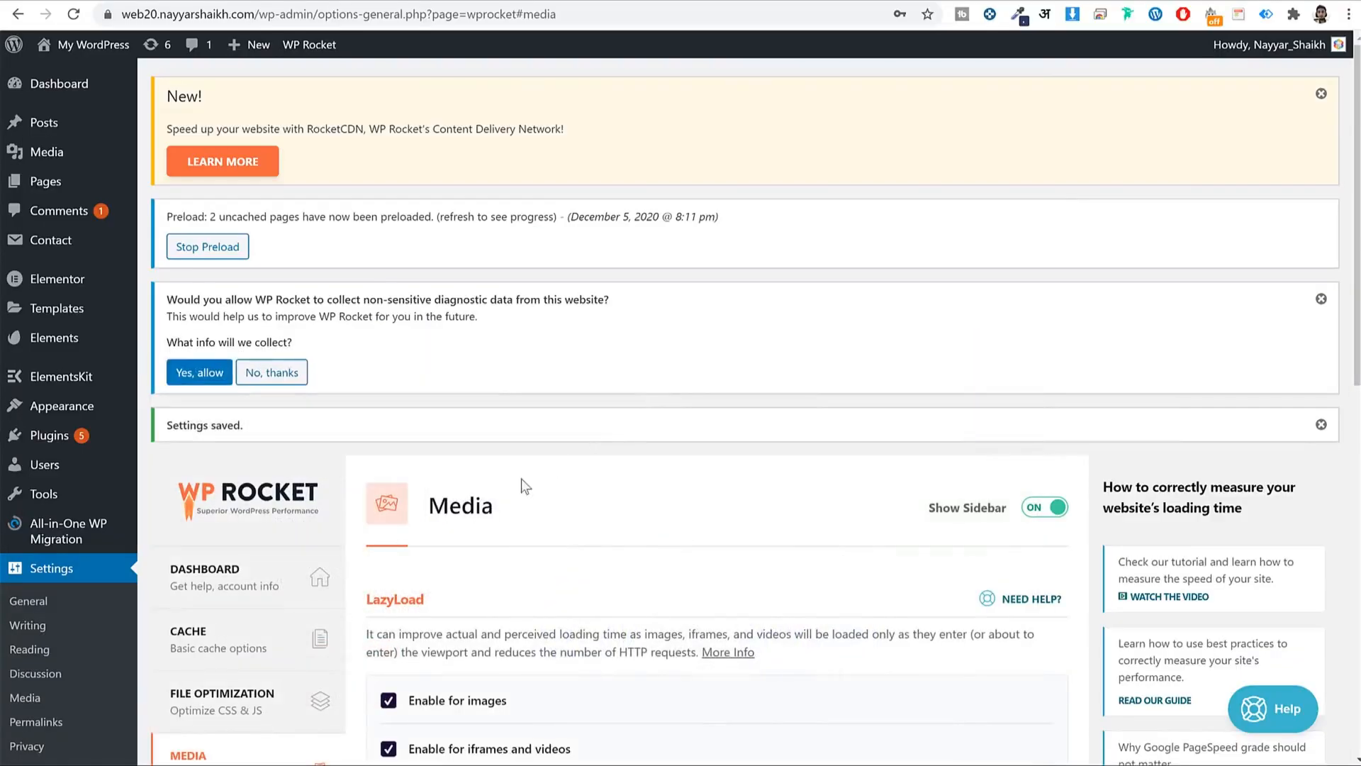
scroll(578, 573, down, 4)
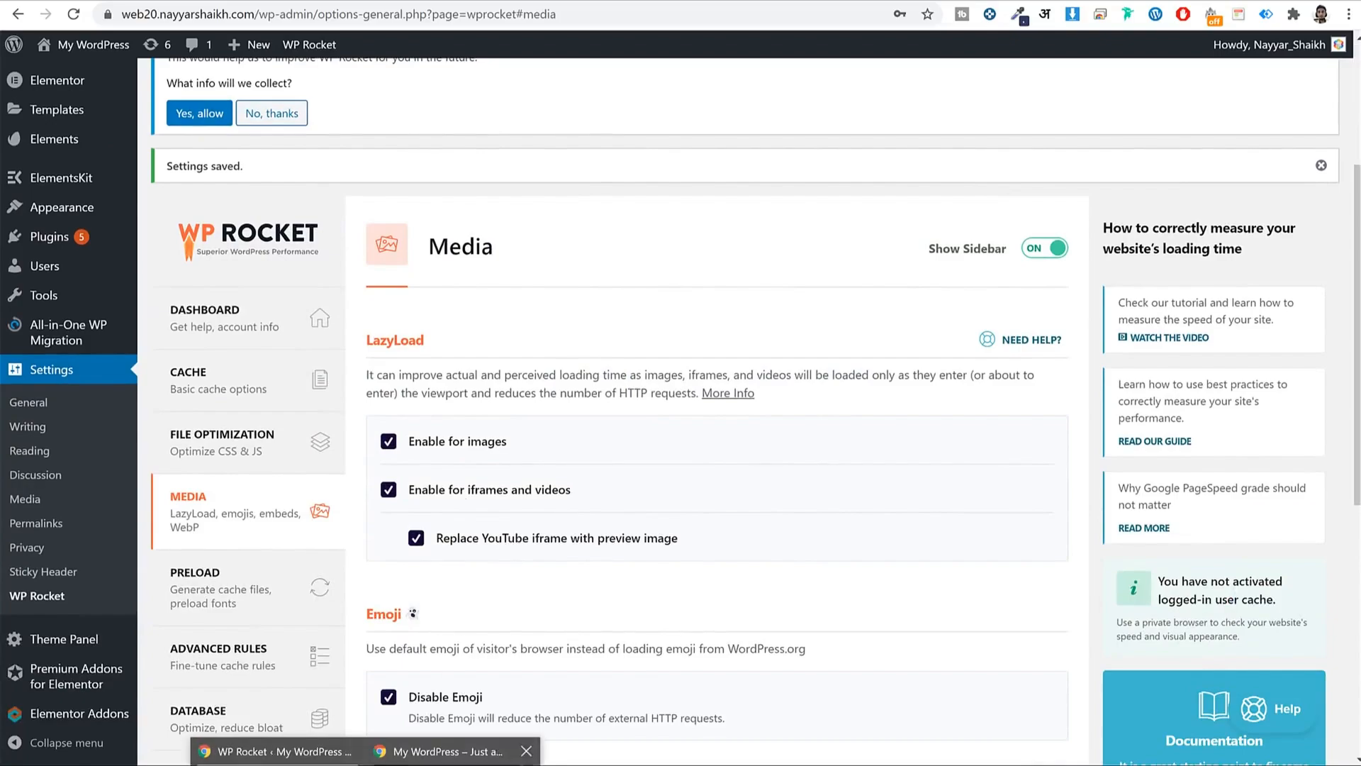
click(507, 750)
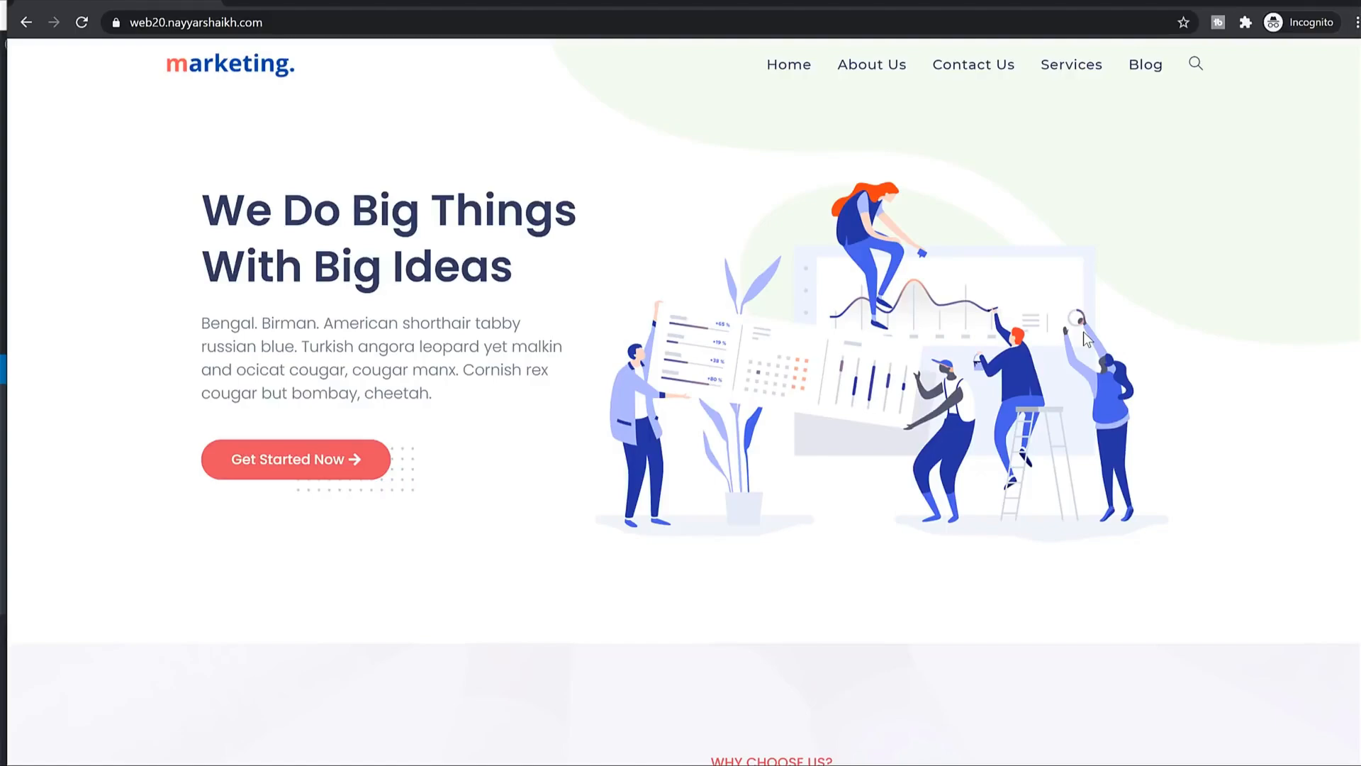
- Inspect the home page's network activity in the developer tools, filter the requests to Img, and reduce the tools' height
right_click(291, 589)
right_click(445, 567)
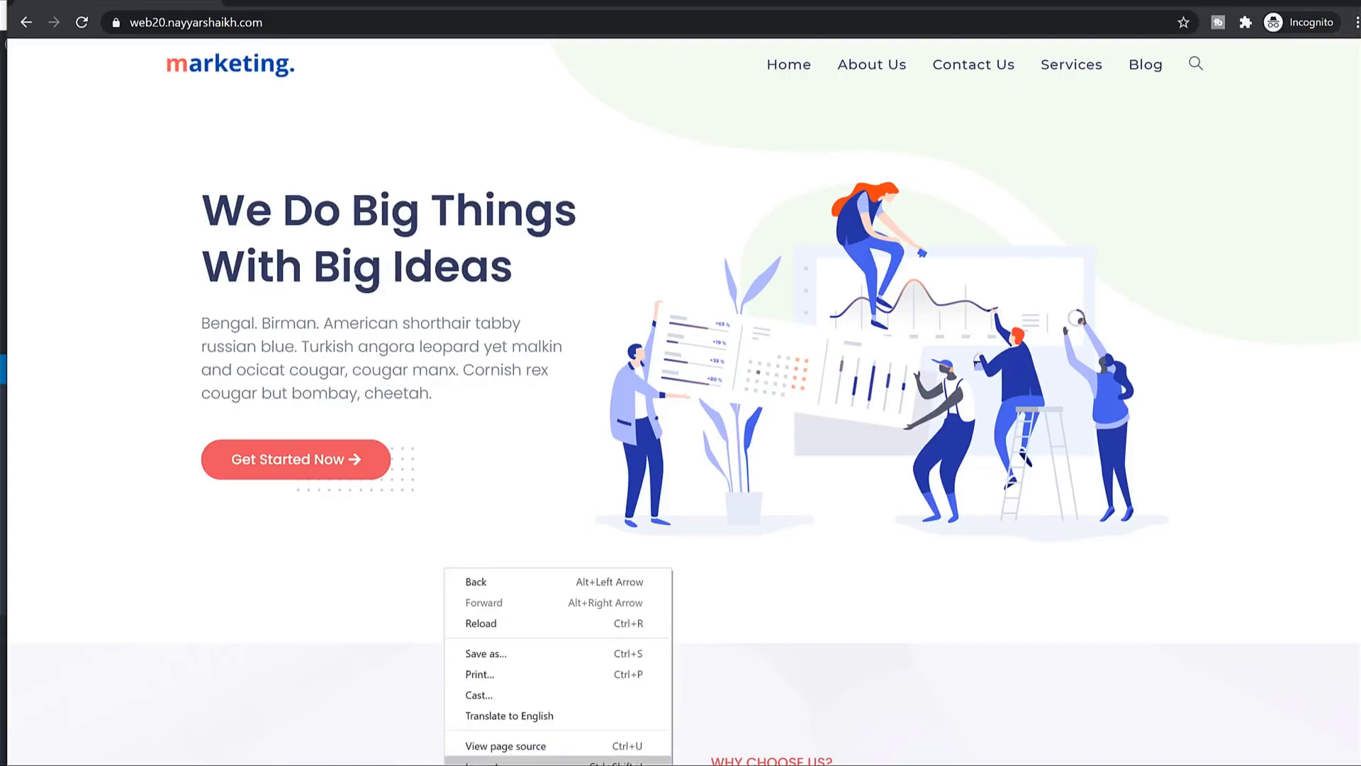
click(504, 761)
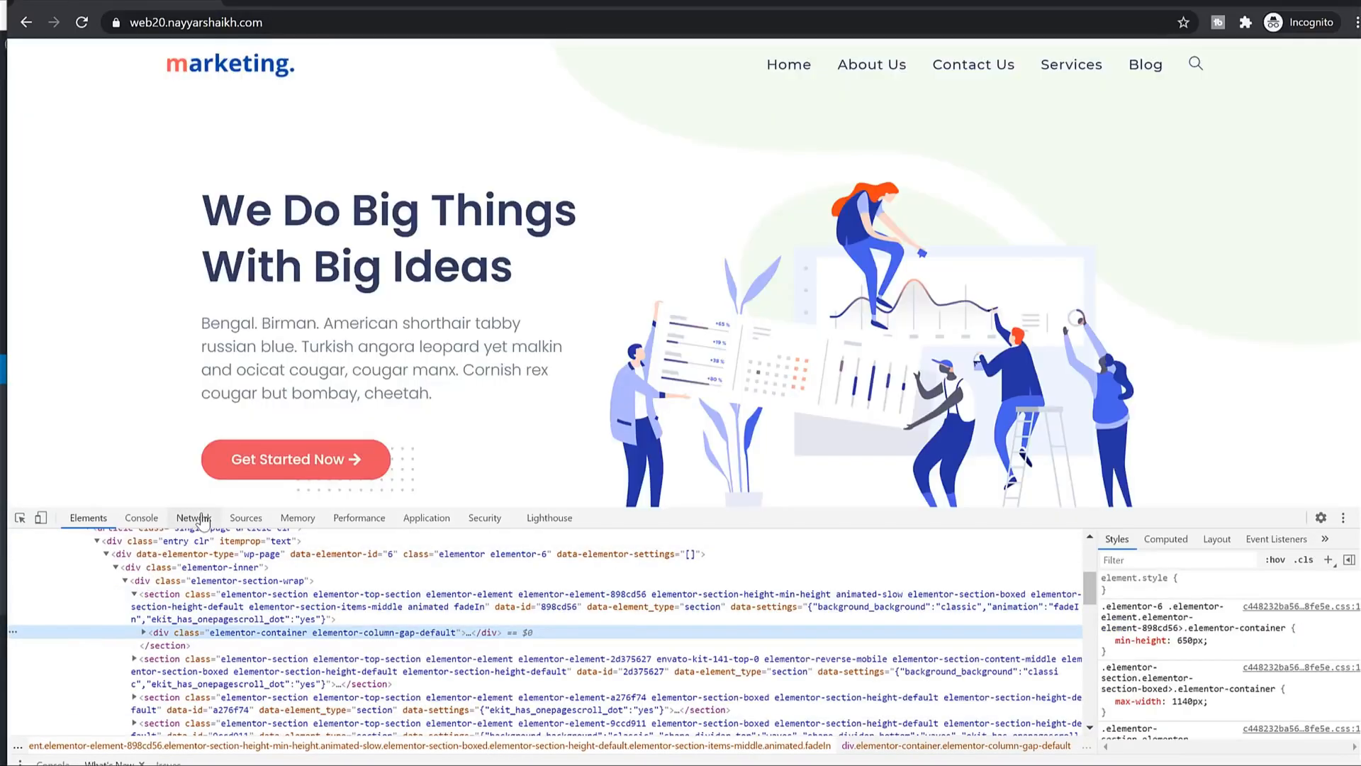
click(194, 518)
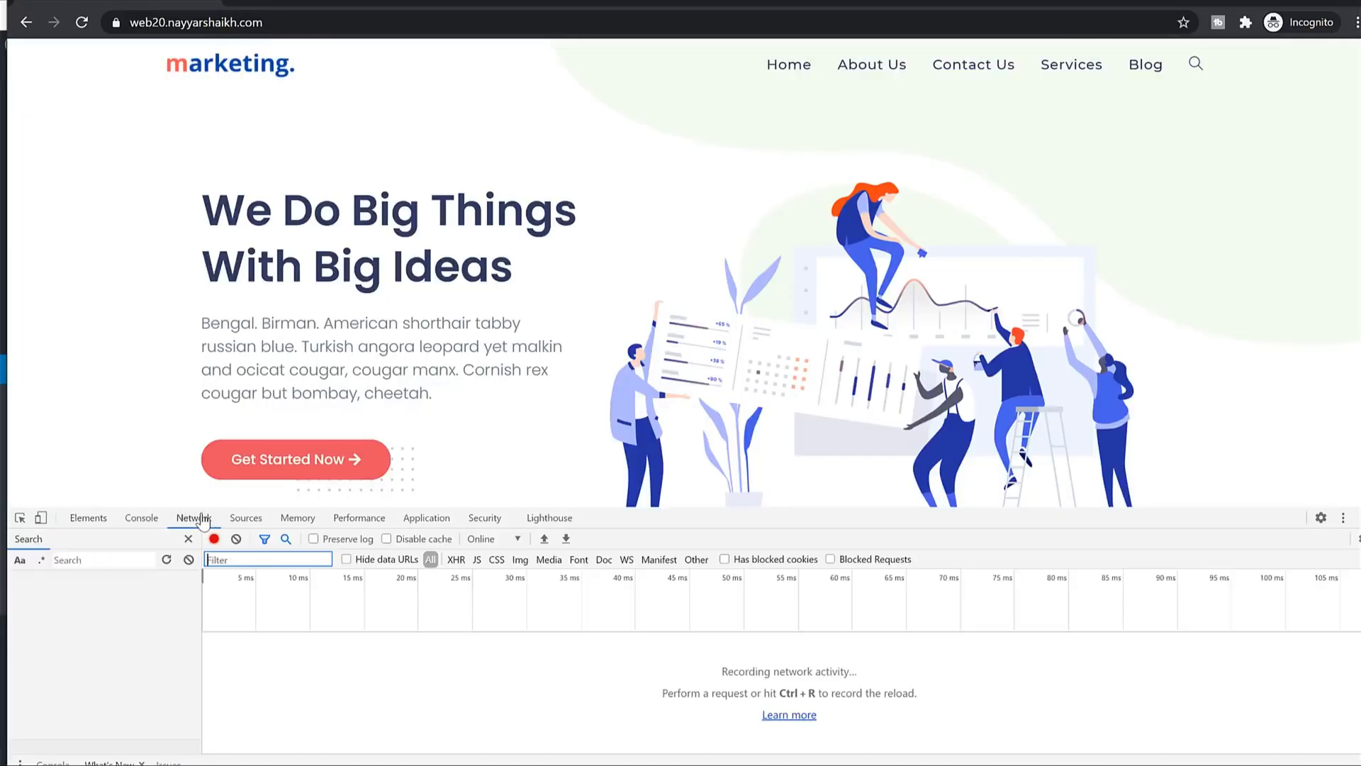
click(264, 539)
click(266, 541)
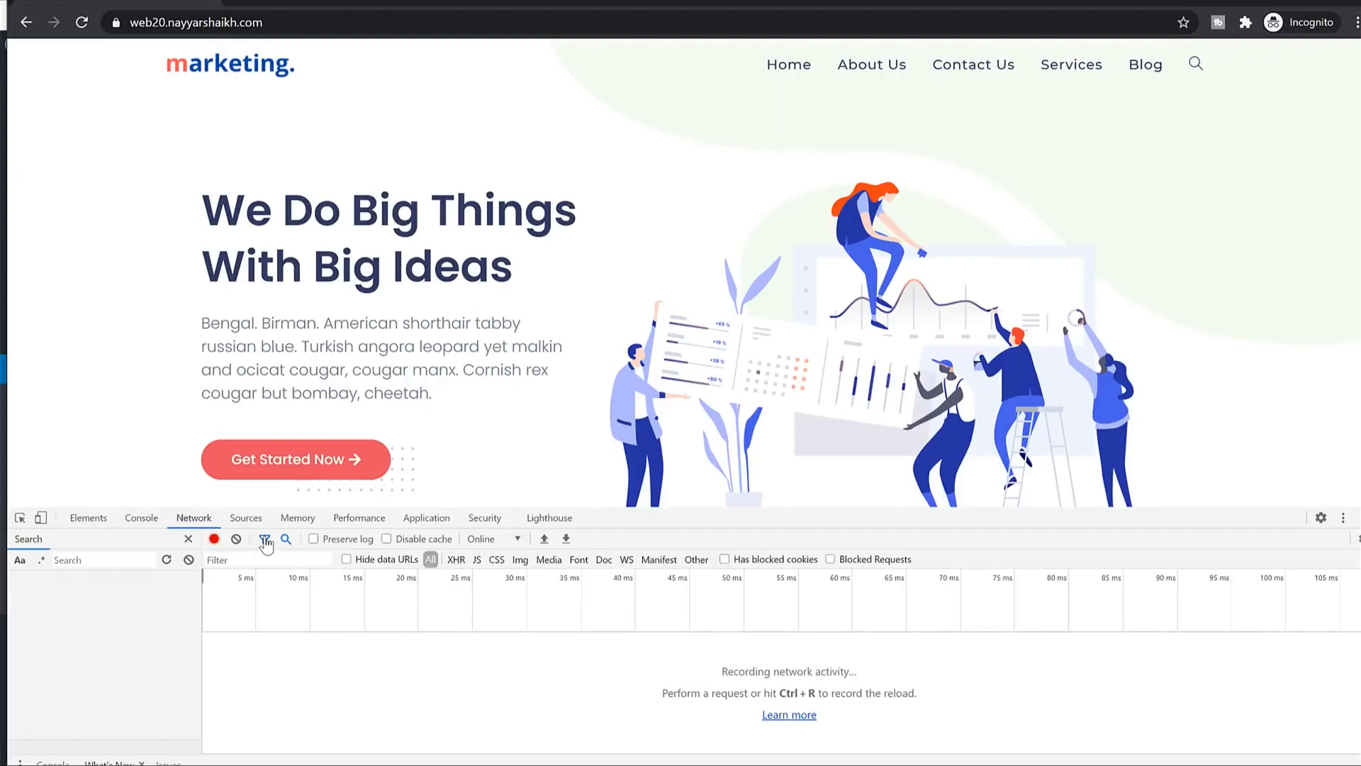
click(518, 560)
drag(889, 508, 890, 636)
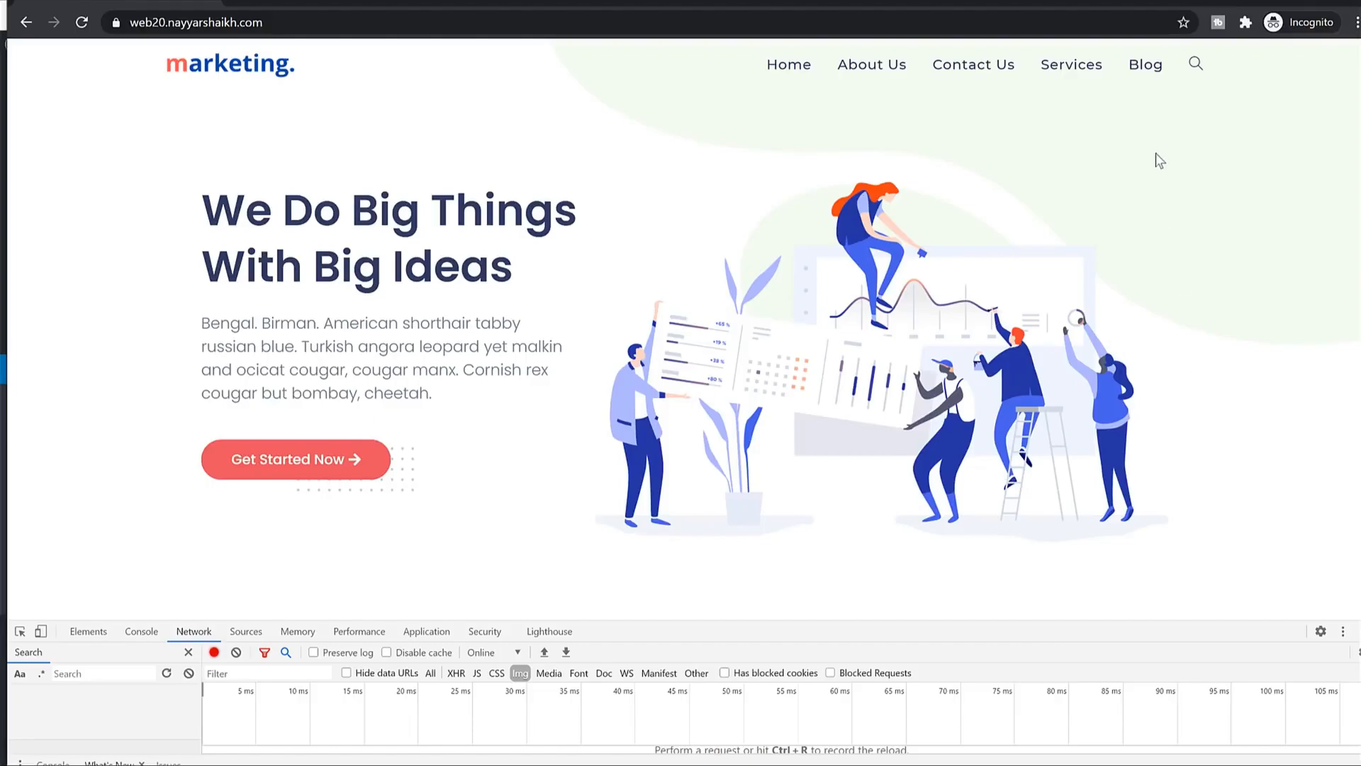
- Go through the live home page down to its footer and enlarge the developer tools to examine the lazy-loaded image requests
scroll(1209, 356, down, 8)
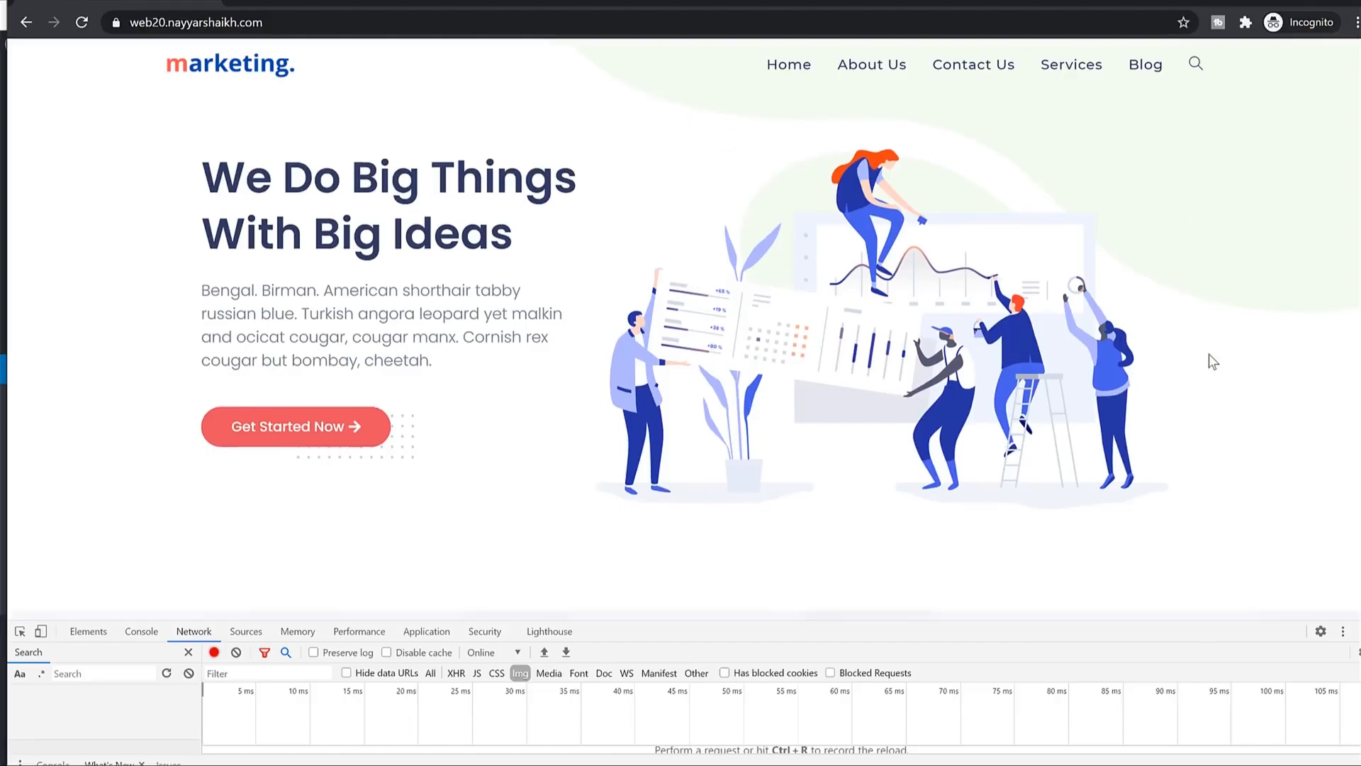
scroll(1210, 356, down, 15)
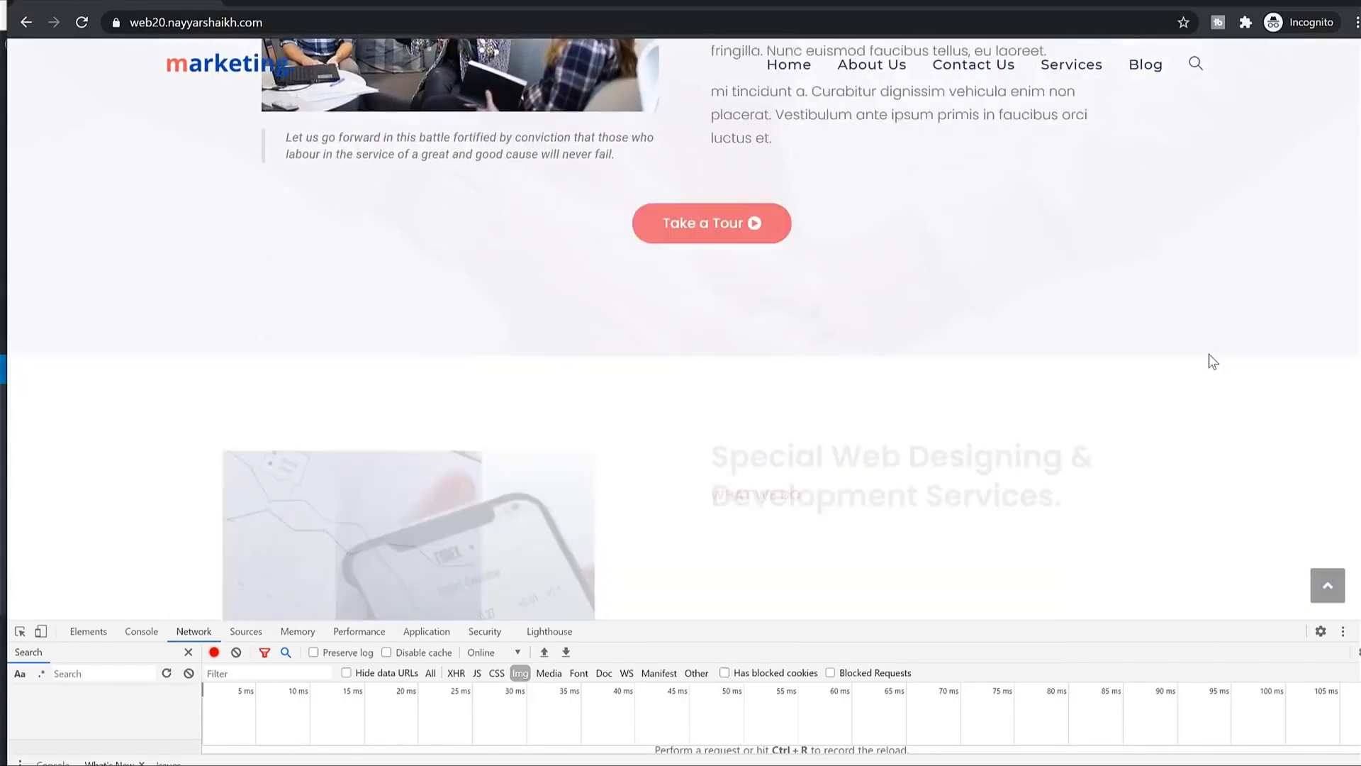
scroll(1210, 362, down, 15)
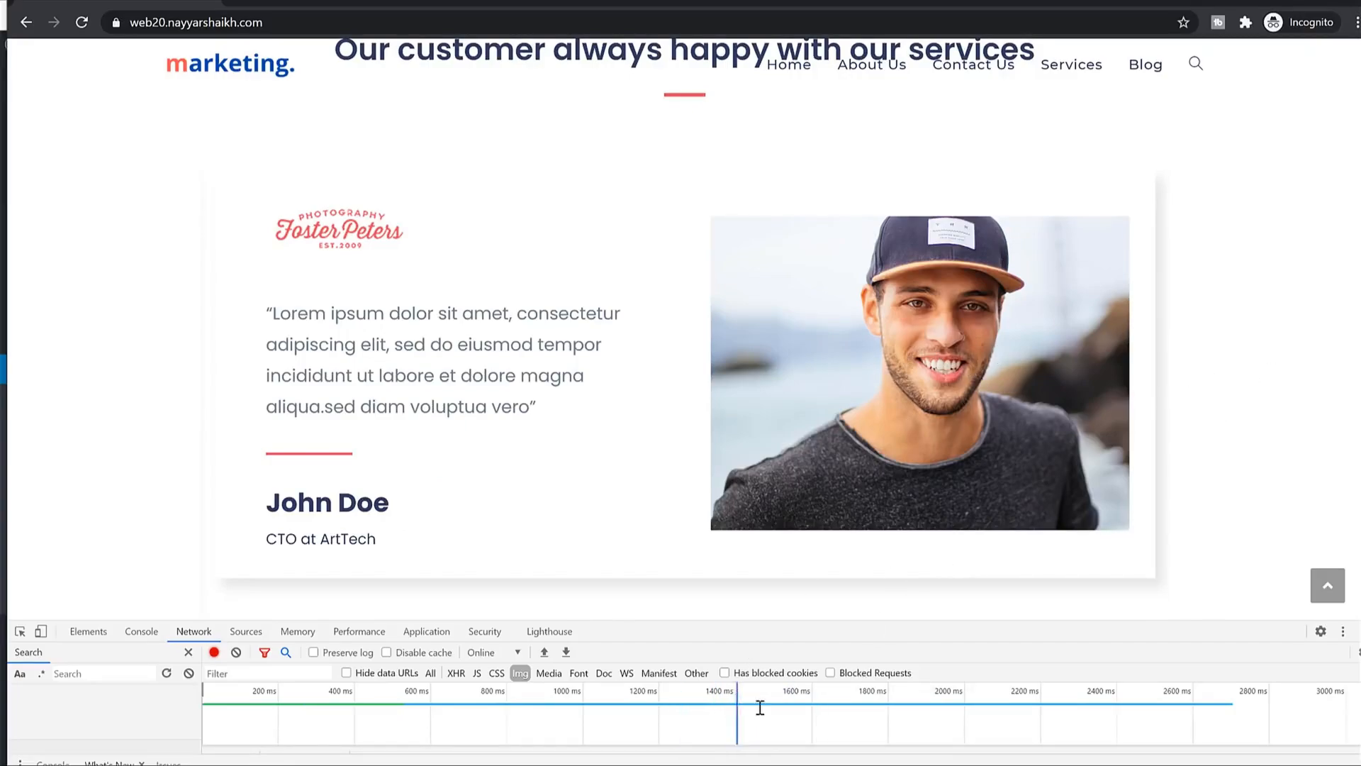
scroll(1236, 334, down, 10)
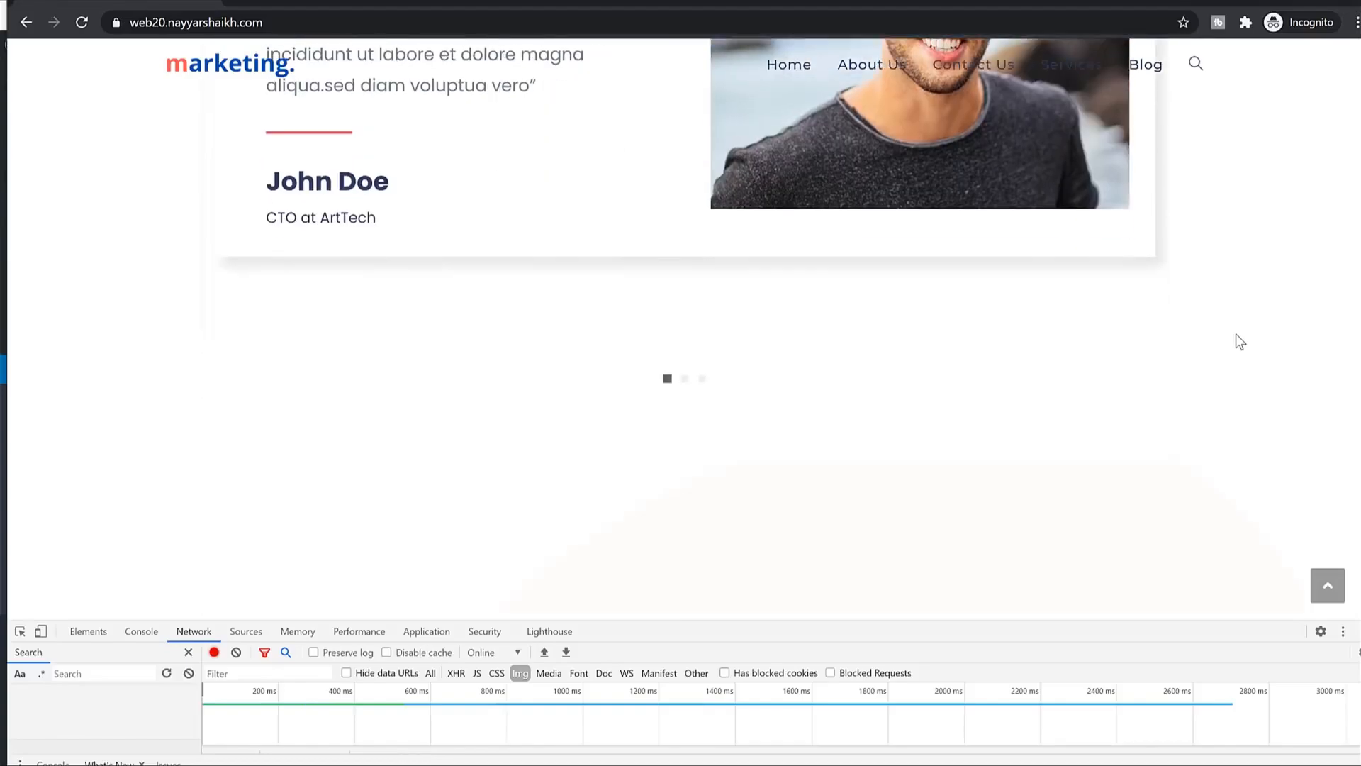
scroll(1240, 341, down, 12)
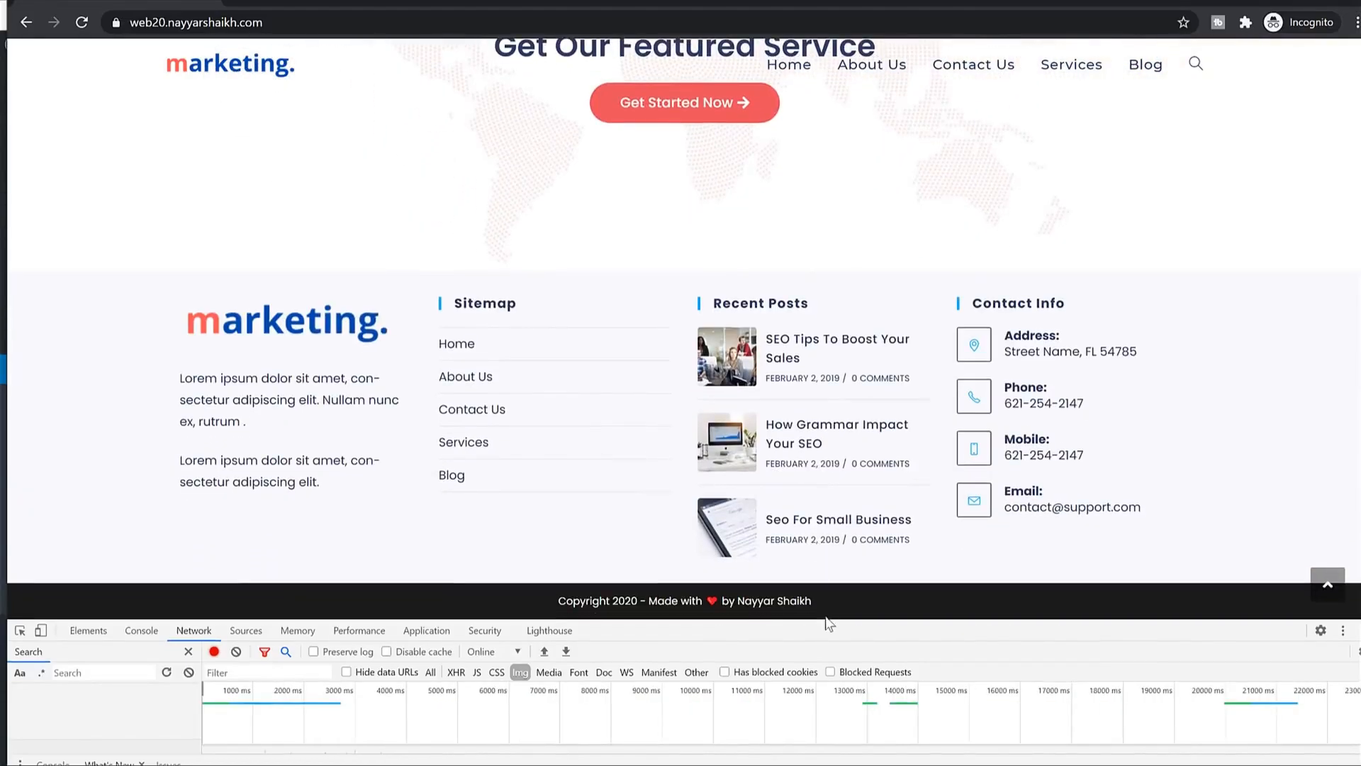
drag(821, 625, 842, 343)
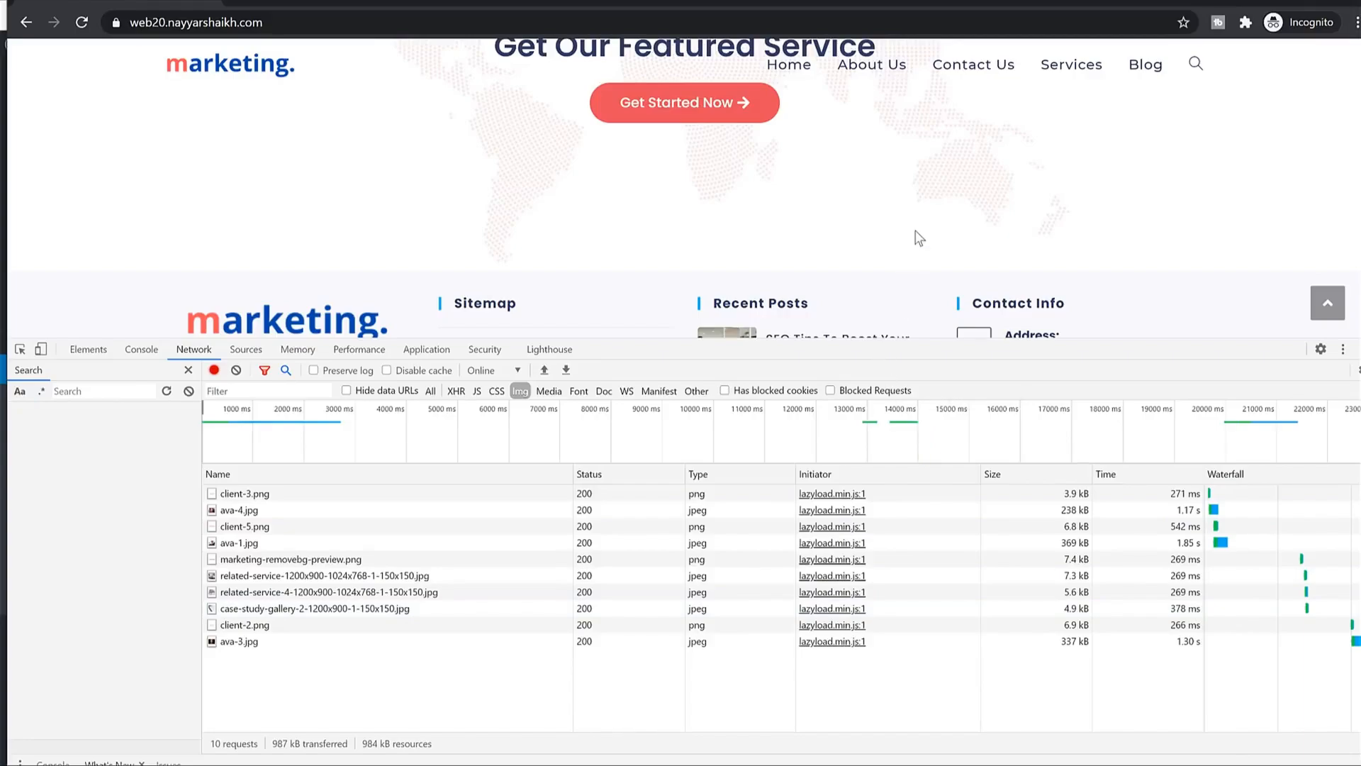
- Open the site's About Us page and compare its image requests with the sections down to the team photos
click(886, 74)
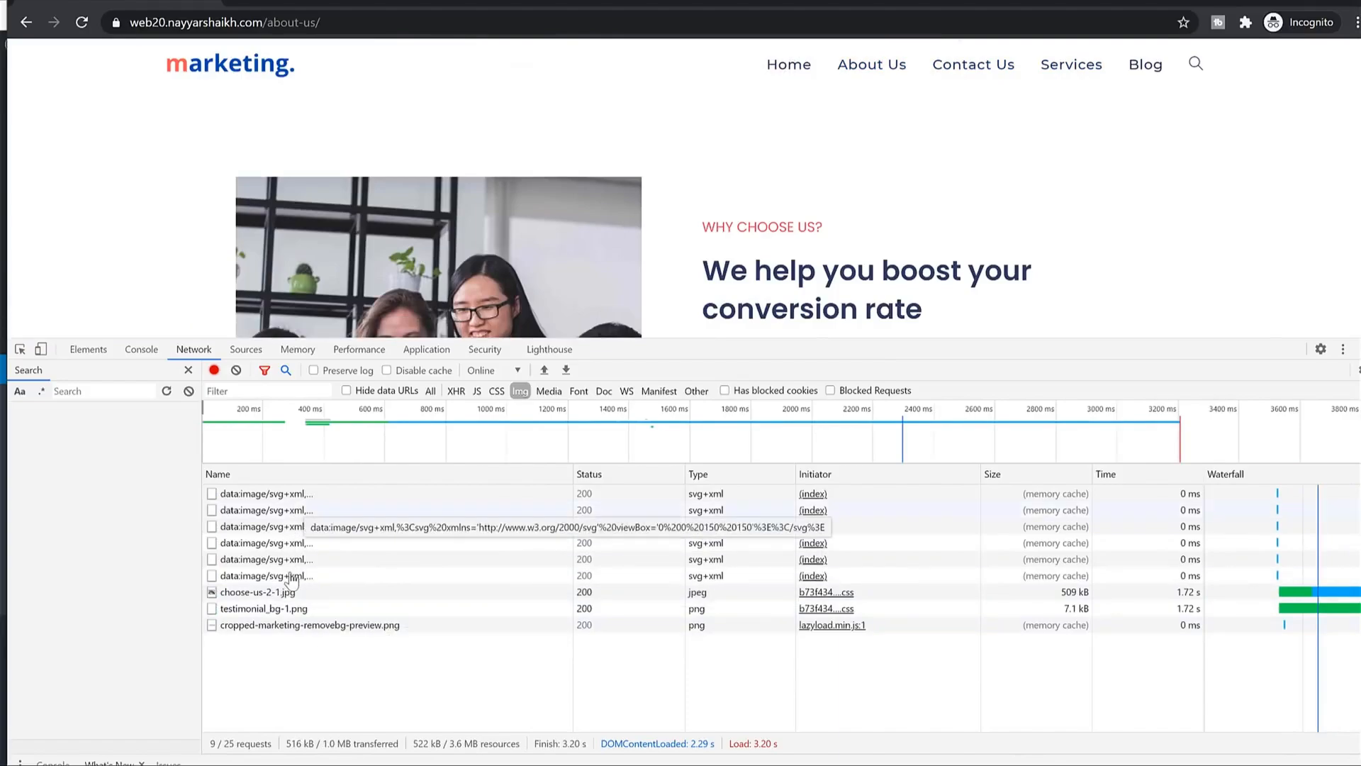
scroll(1092, 197, down, 6)
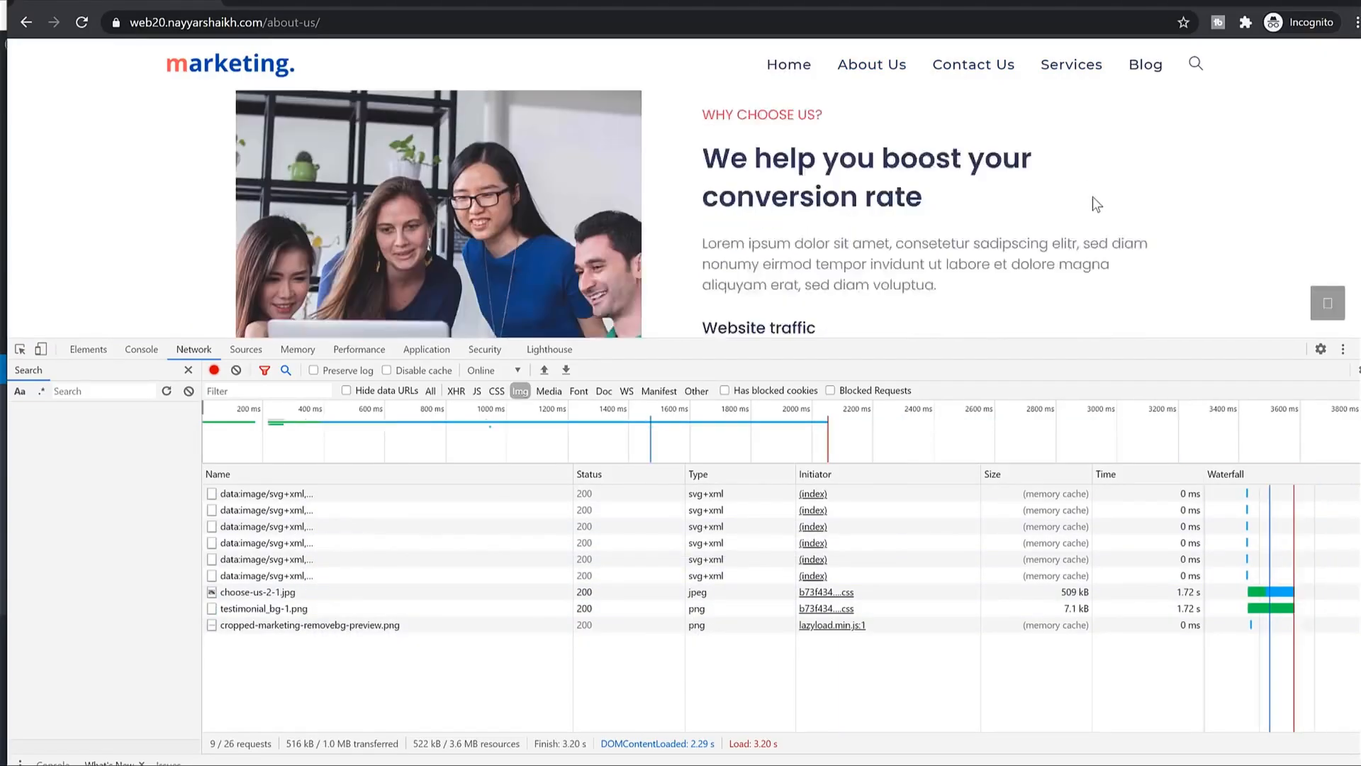
scroll(1092, 197, down, 1)
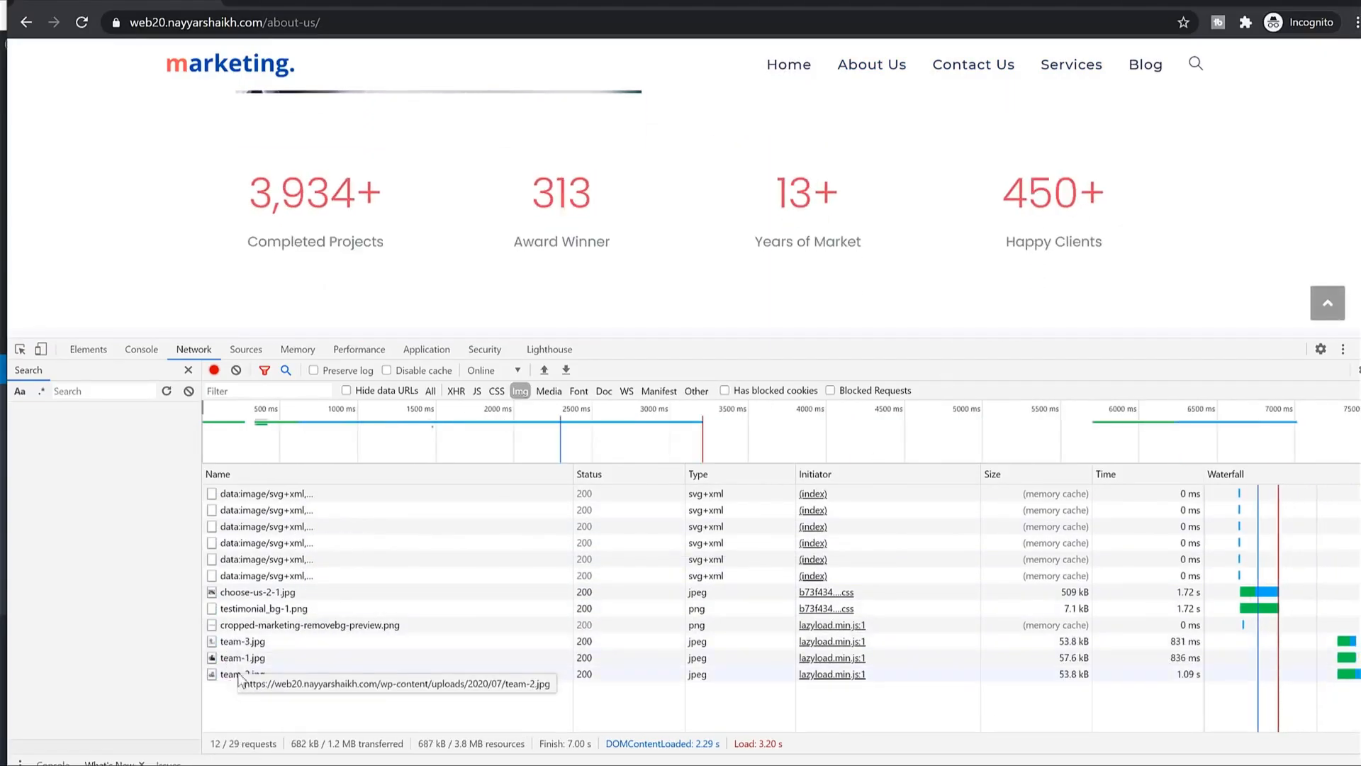
scroll(658, 240, down, 4)
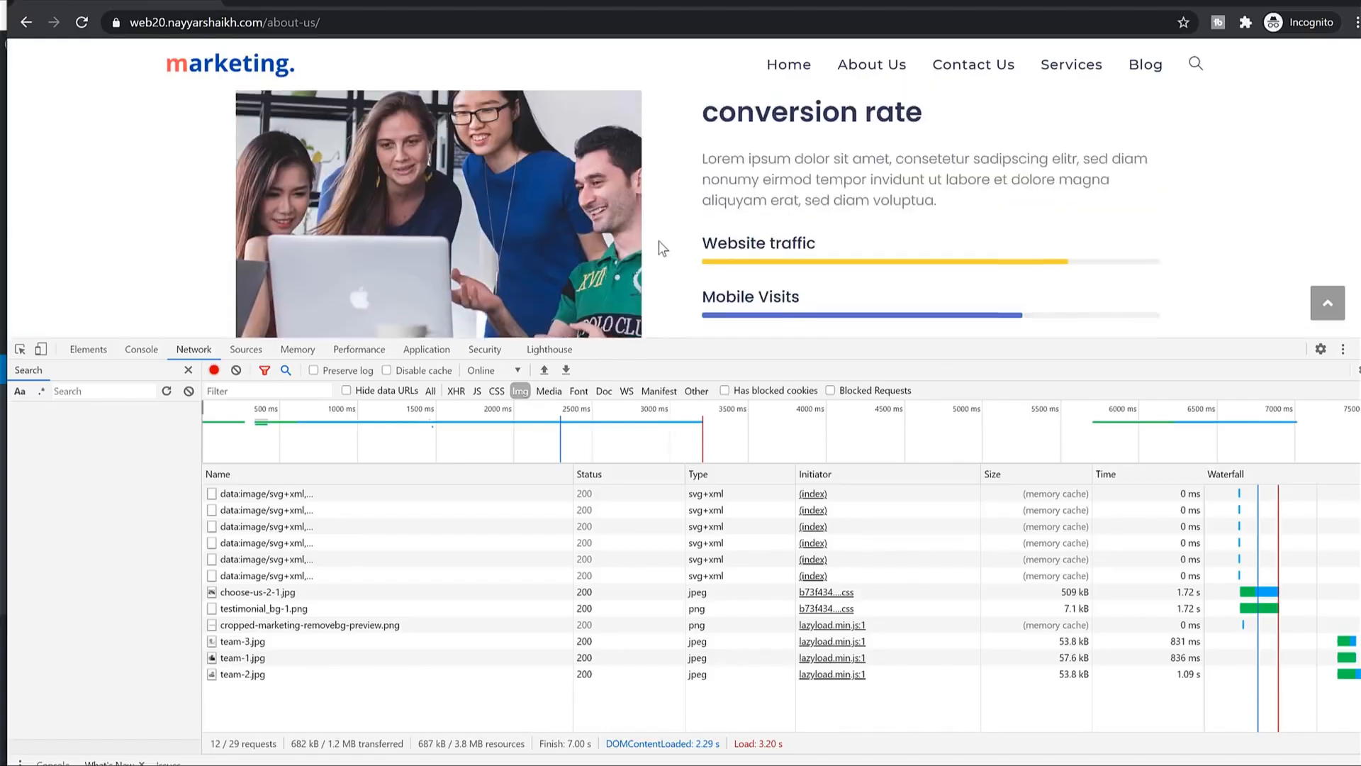
scroll(1208, 258, down, 5)
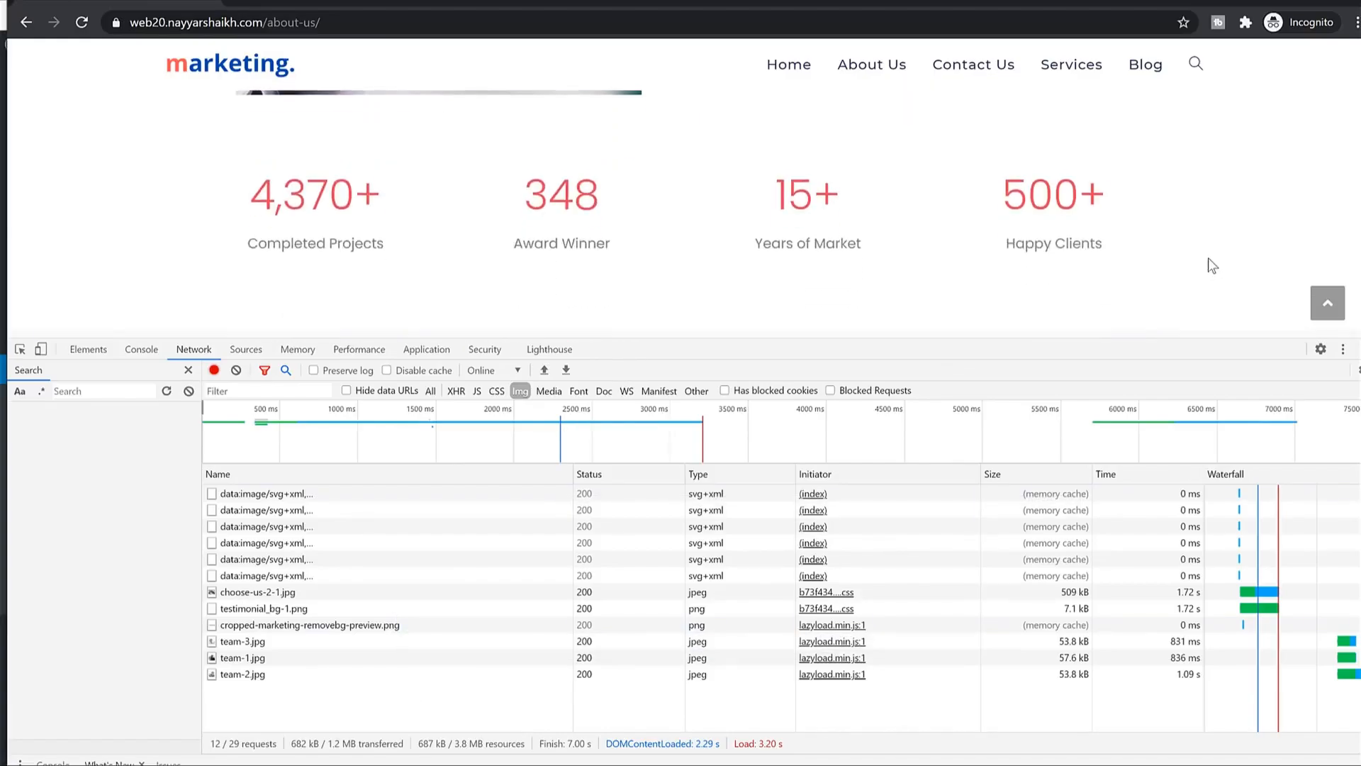
scroll(516, 212, down, 2)
scroll(702, 227, up, 2)
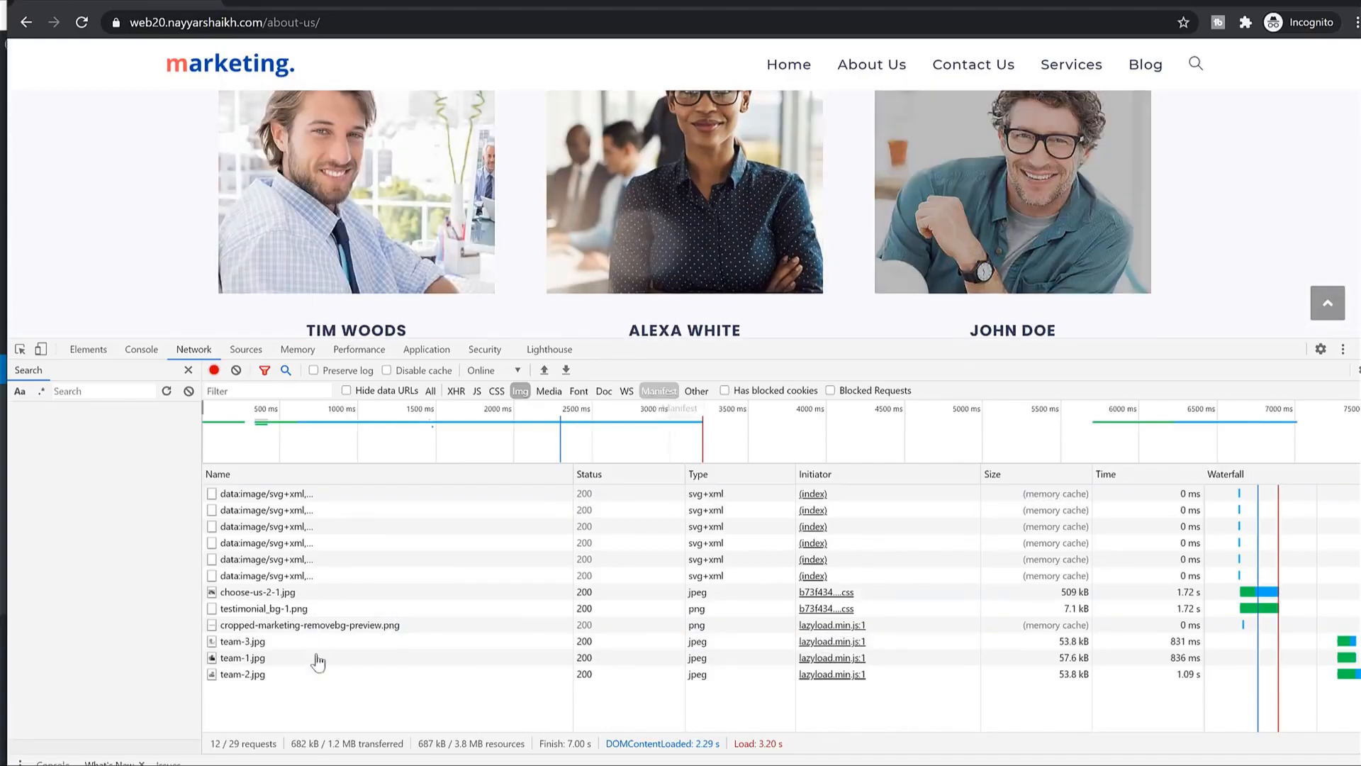
- Examine the image requests triggered by the About Us page's testimonials and footer, and close the developer tools
scroll(1194, 225, down, 5)
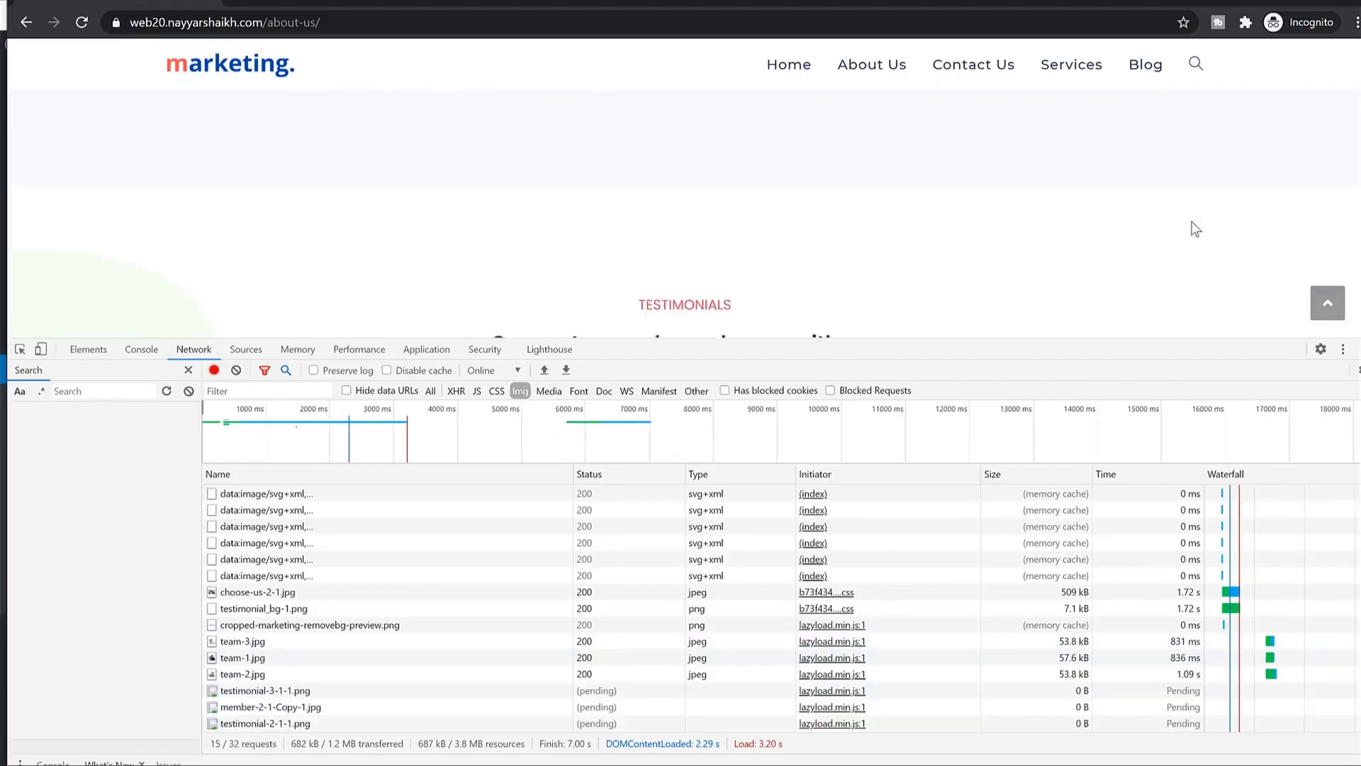
scroll(754, 254, down, 8)
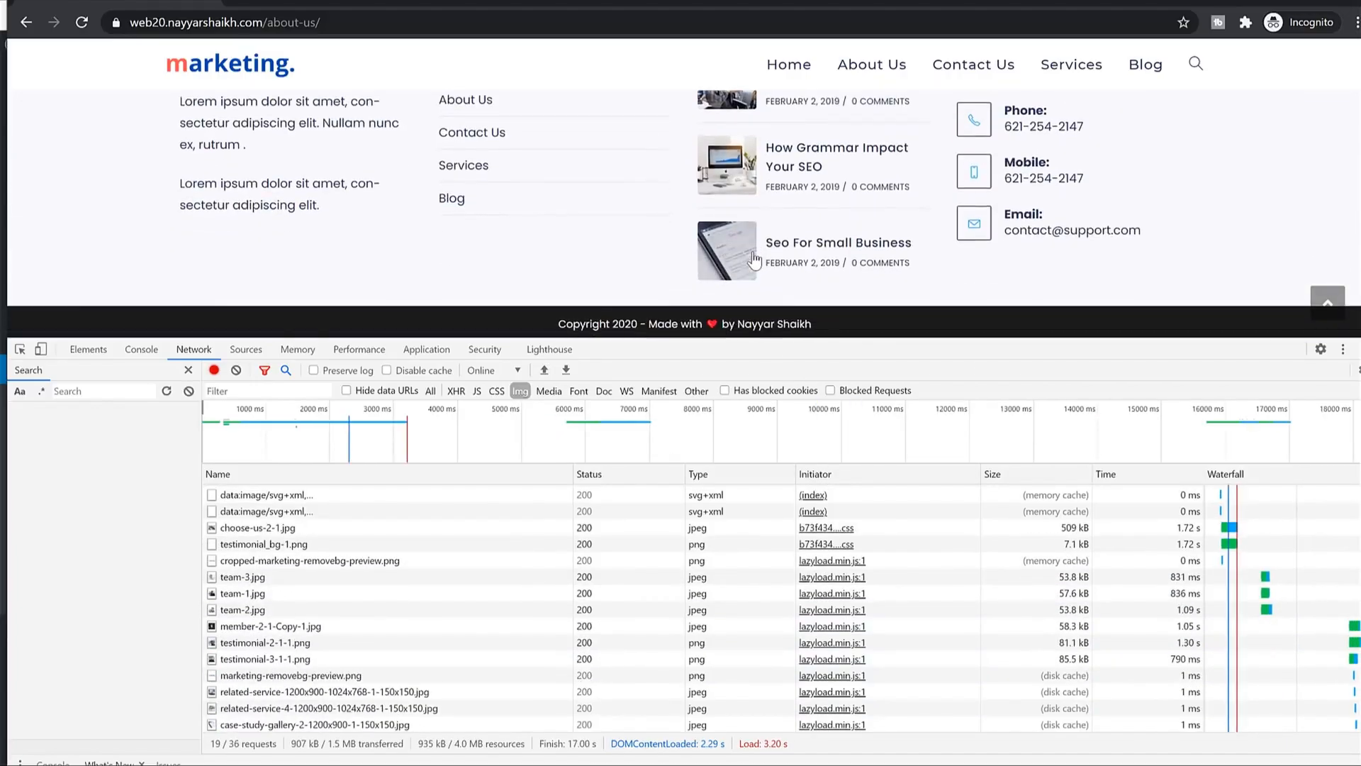
scroll(755, 254, up, 6)
scroll(551, 270, up, 3)
scroll(702, 274, down, 10)
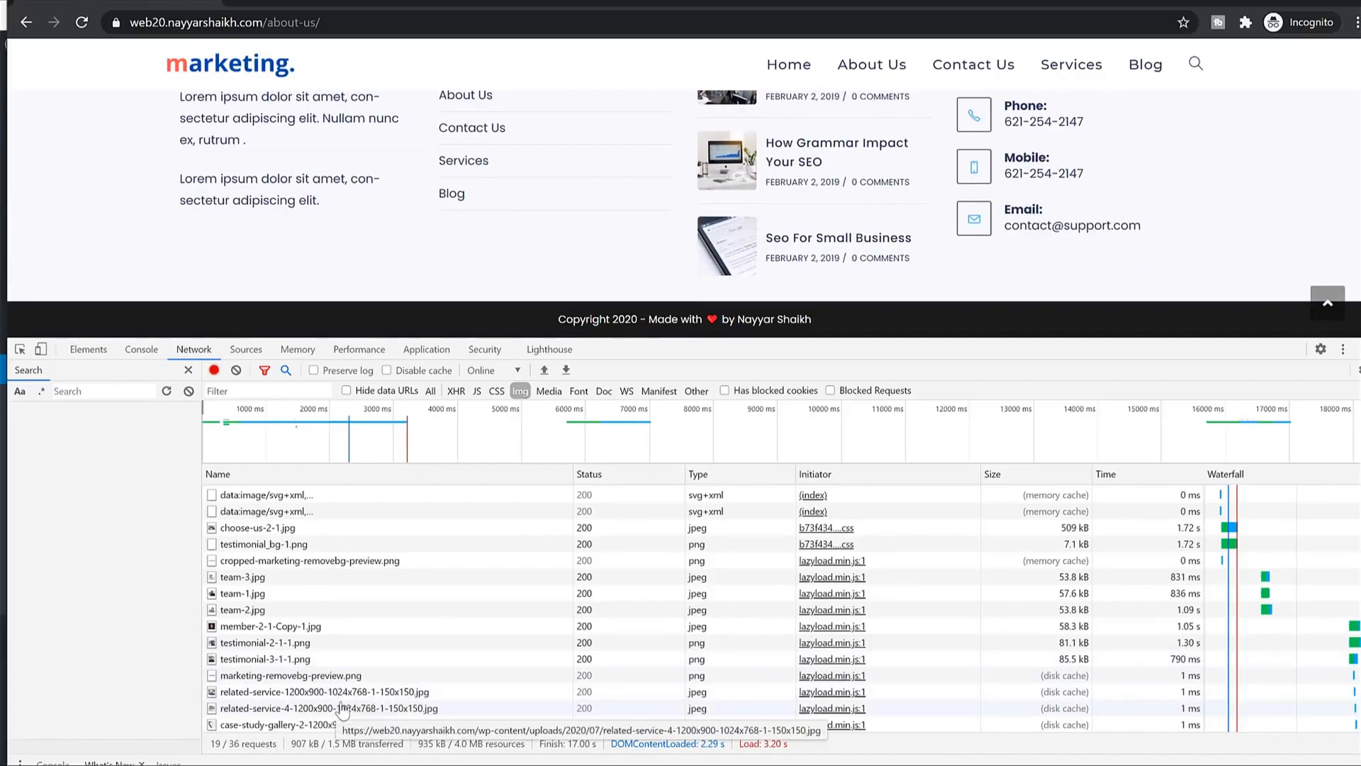
click(1356, 349)
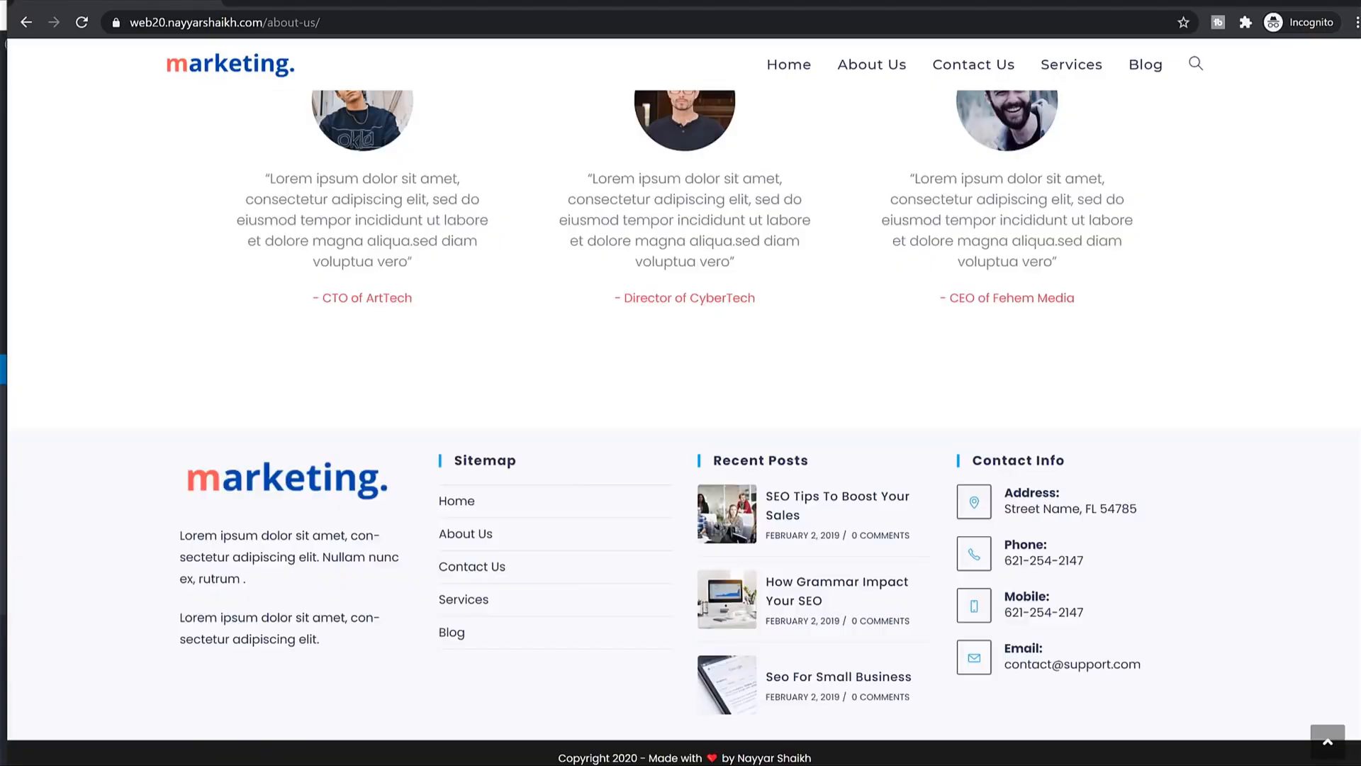
scroll(1154, 397, up, 10)
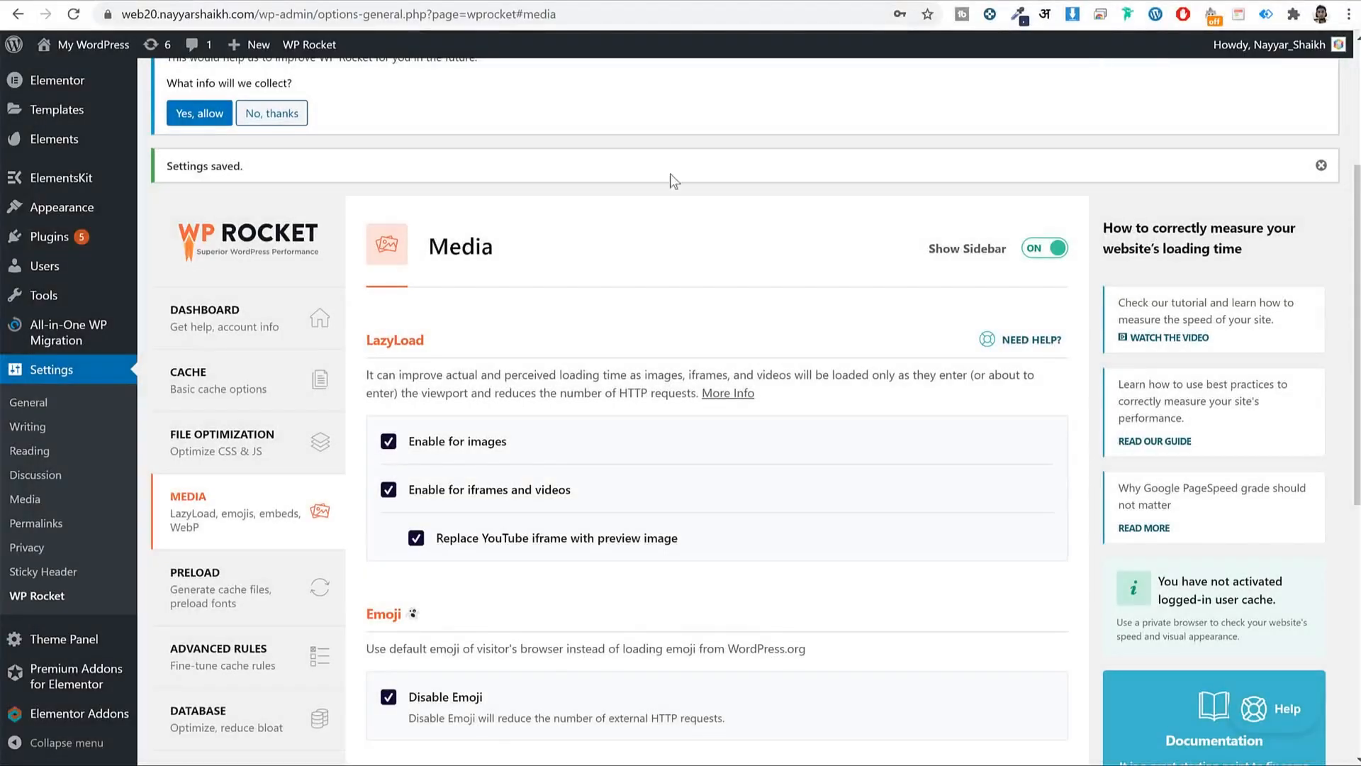
- Disable WordPress embeds in WP Rocket's Media settings and save the changes
scroll(739, 385, down, 3)
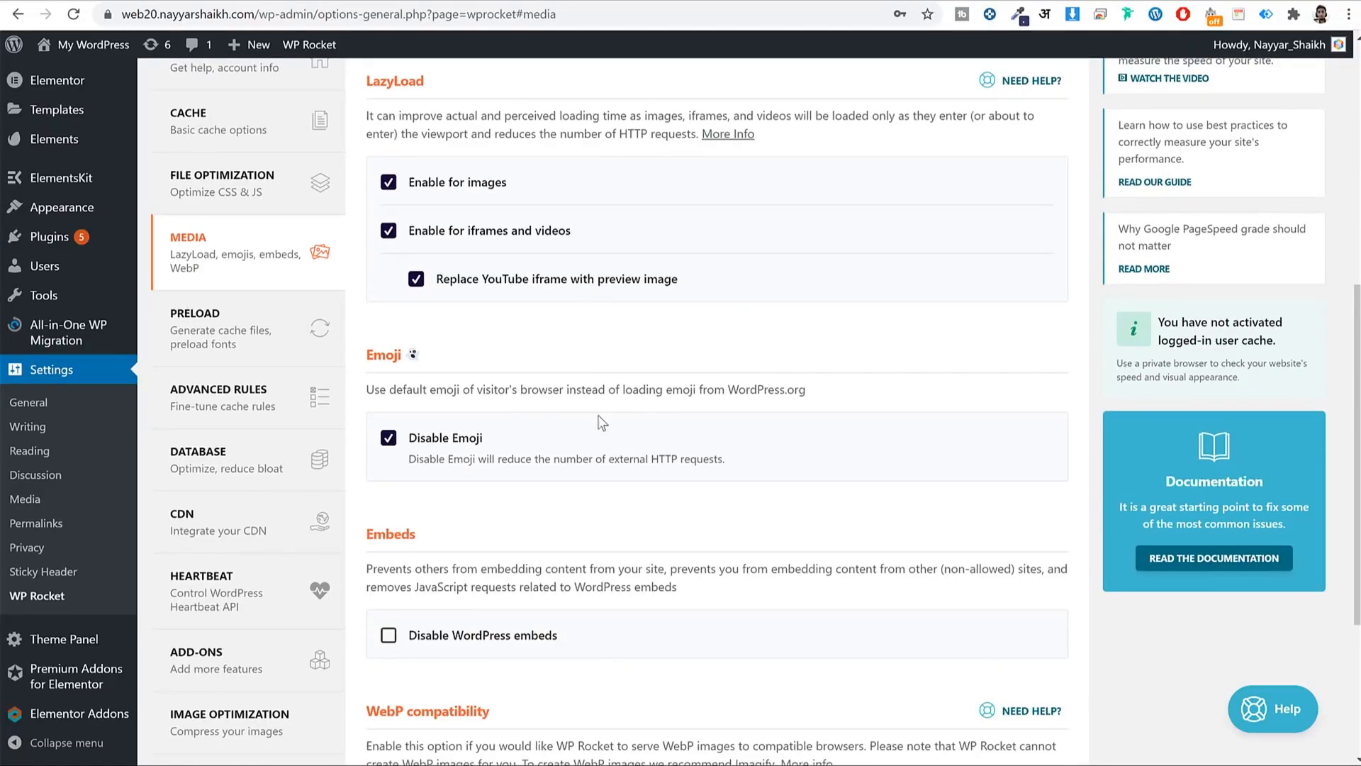
scroll(667, 458, down, 2)
scroll(665, 451, down, 1)
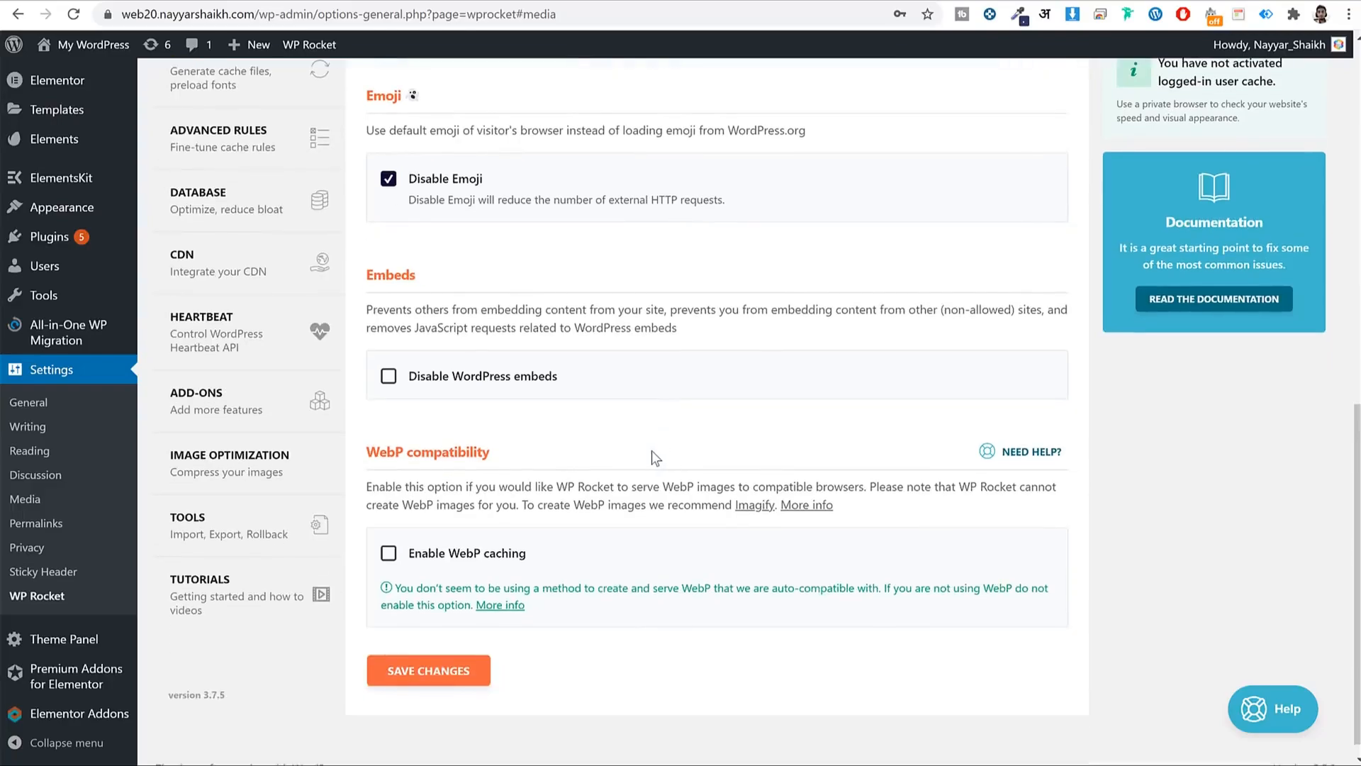
click(550, 383)
click(444, 669)
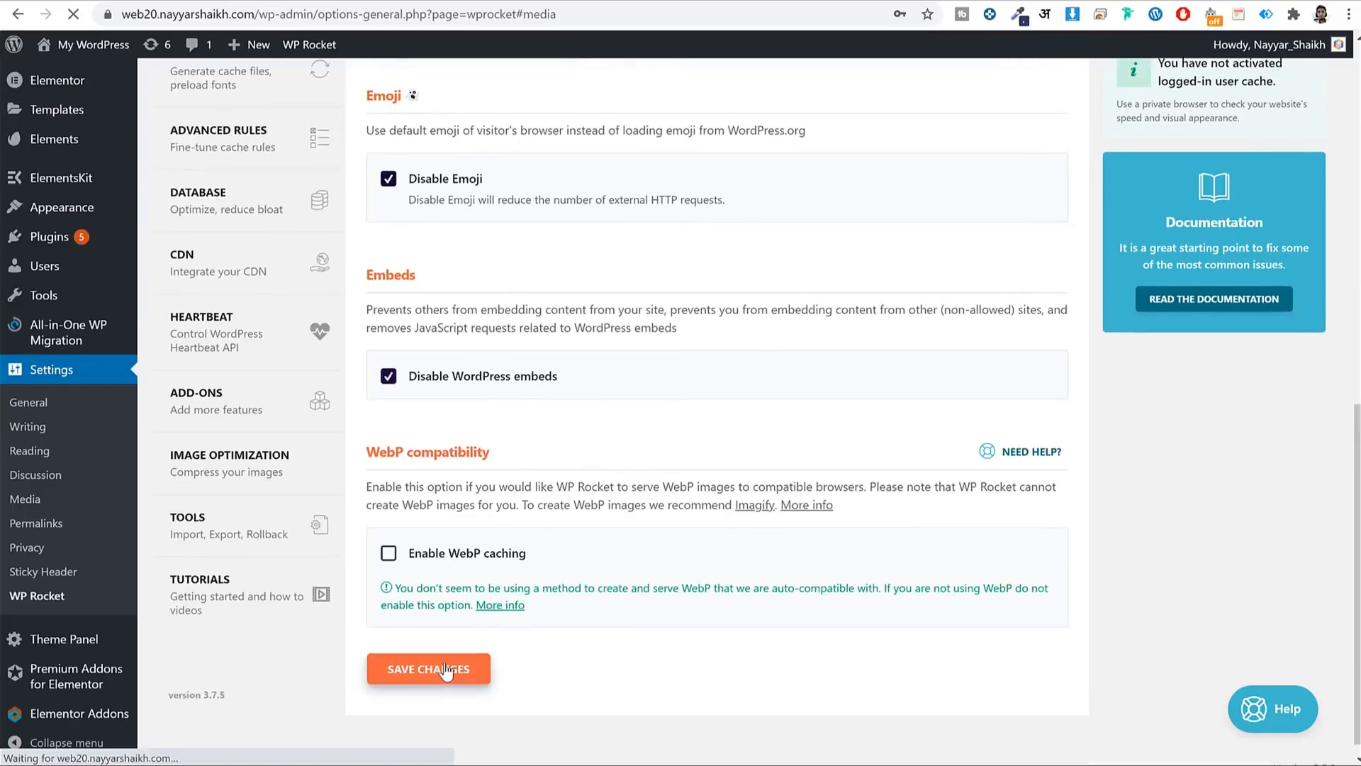
- Open WP Rocket's Preload settings at the Preload Cache options
scroll(851, 490, down, 5)
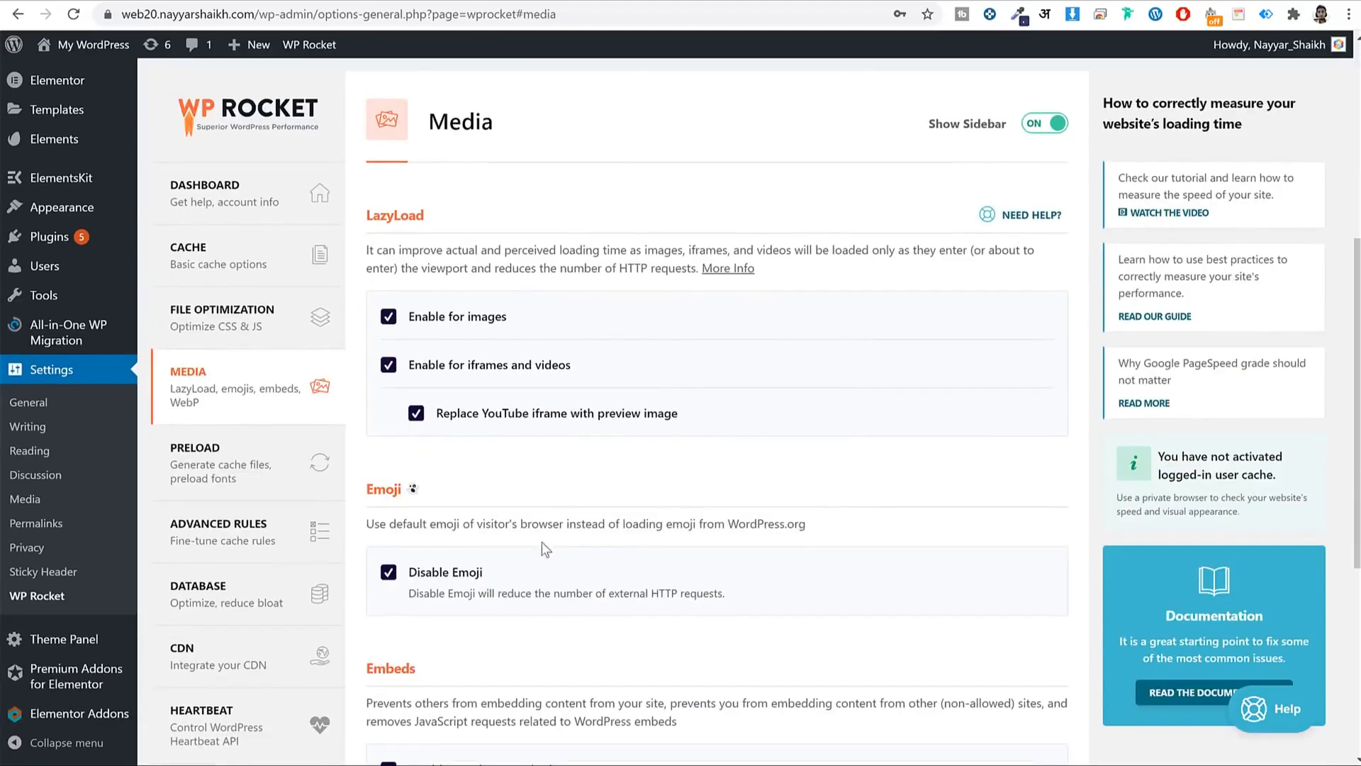
click(296, 480)
scroll(773, 395, up, 1)
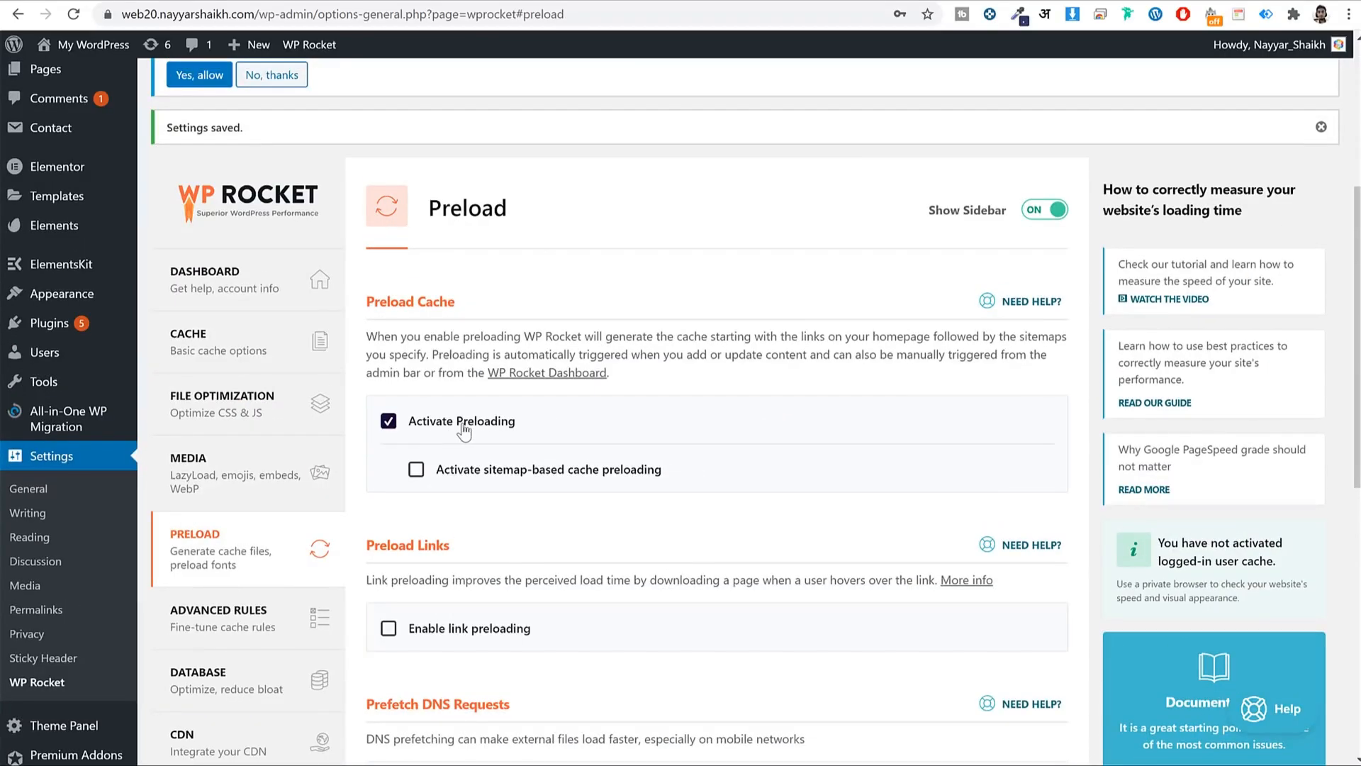
- Activate sitemap-based cache preloading under the Preload Cache settings
scroll(463, 345, down, 2)
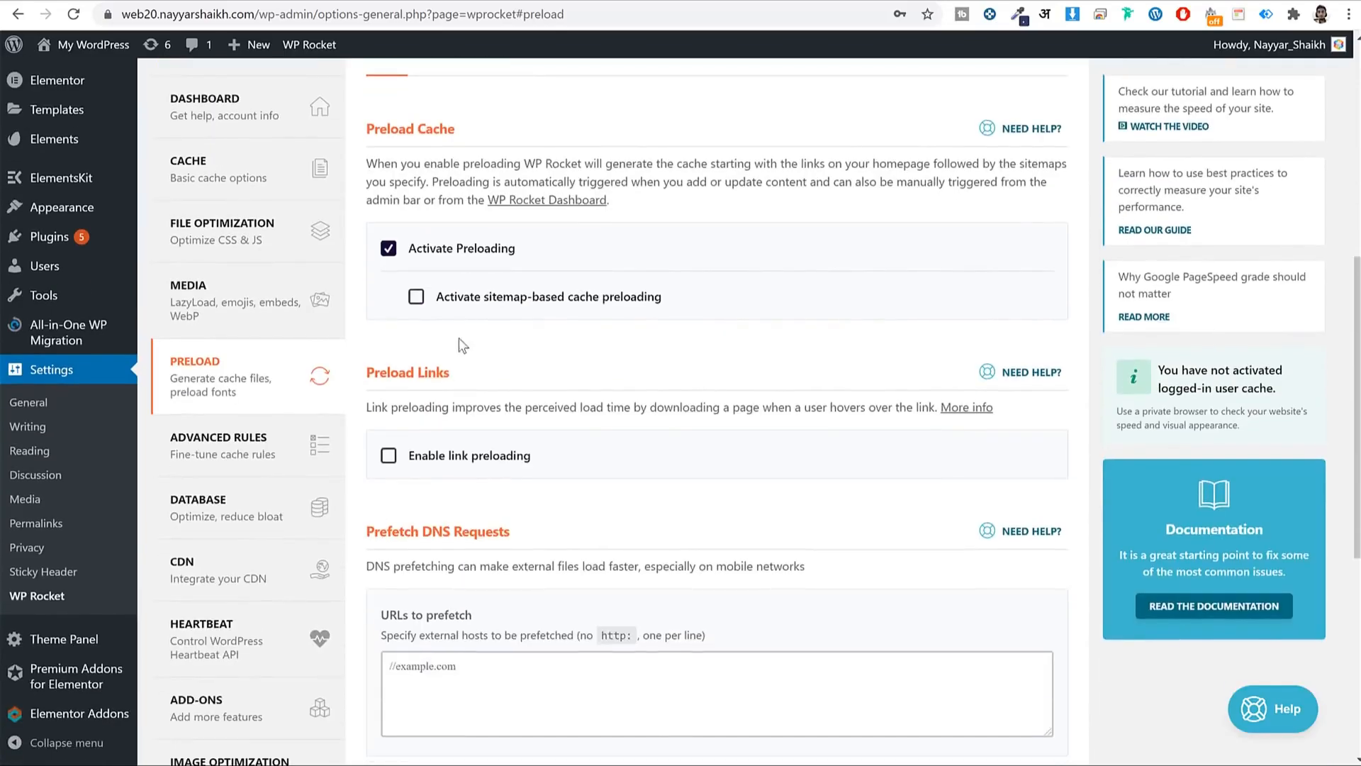
click(485, 305)
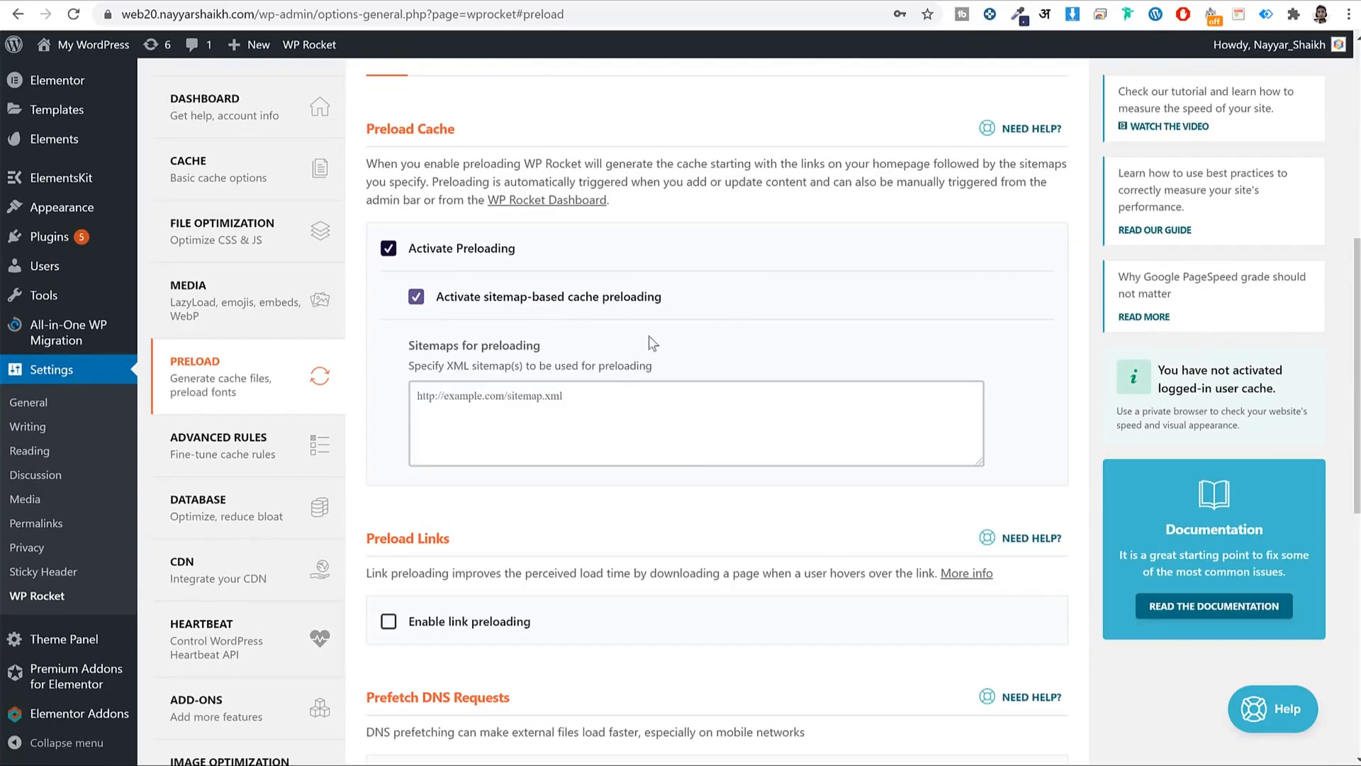
click(586, 409)
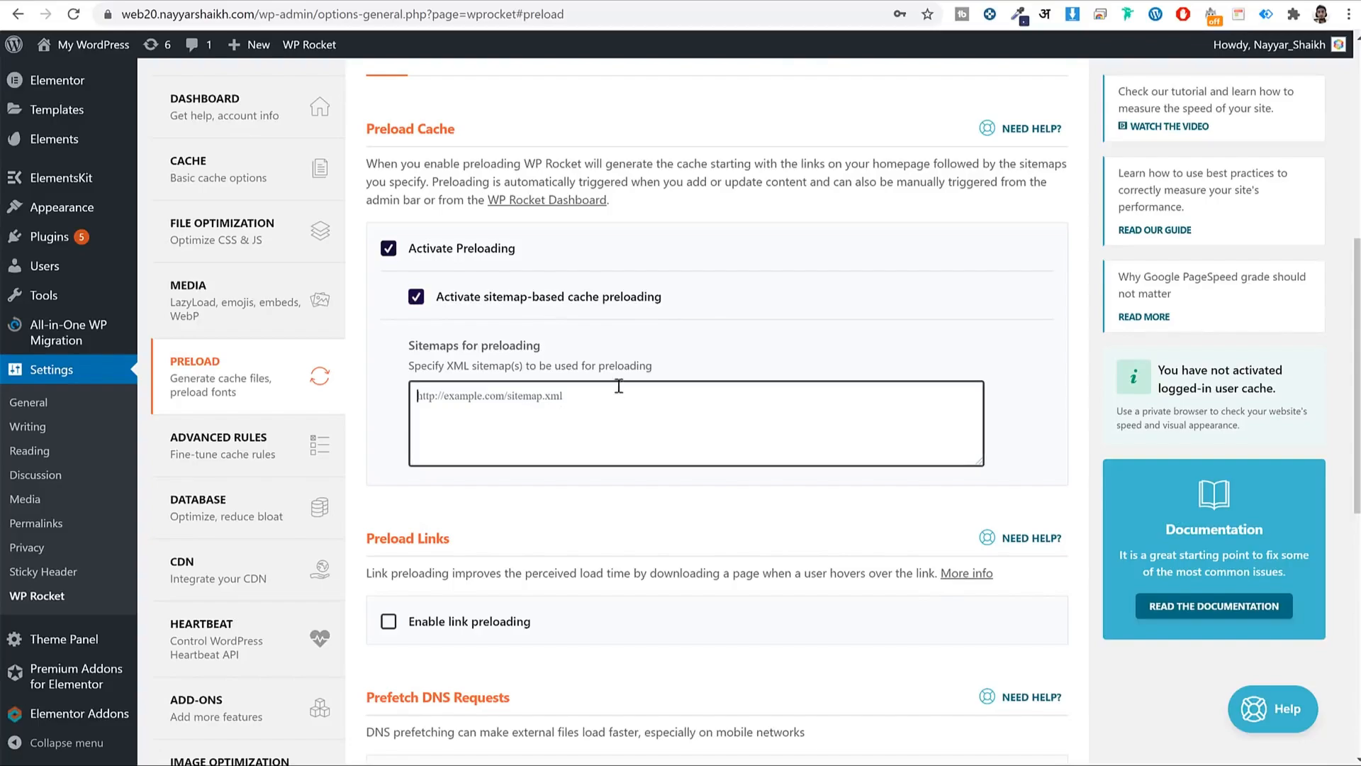
- Open the website's XML sitemap in the site's browser tab by appending /sitemap.xml to its root address
click(327, 1)
click(387, 19)
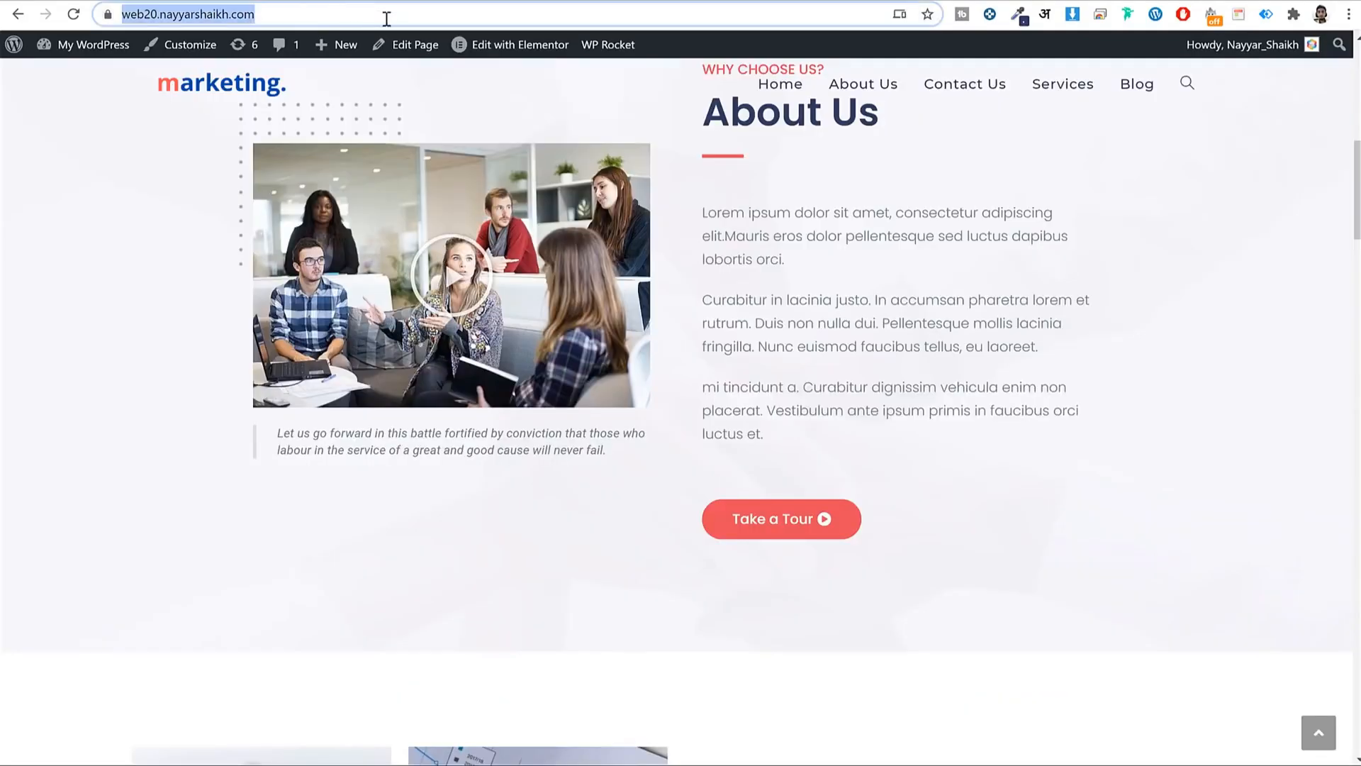
click(386, 19)
text(/w)
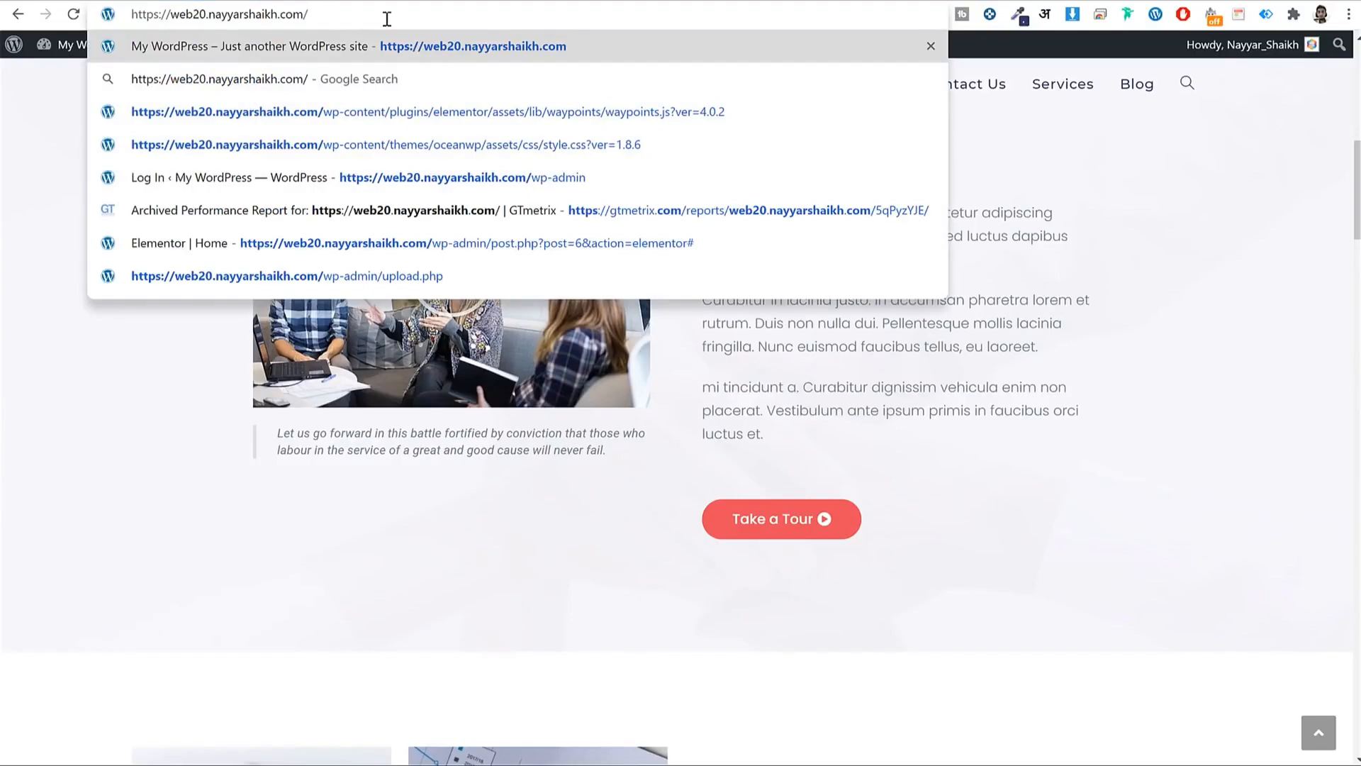
text(sitem)
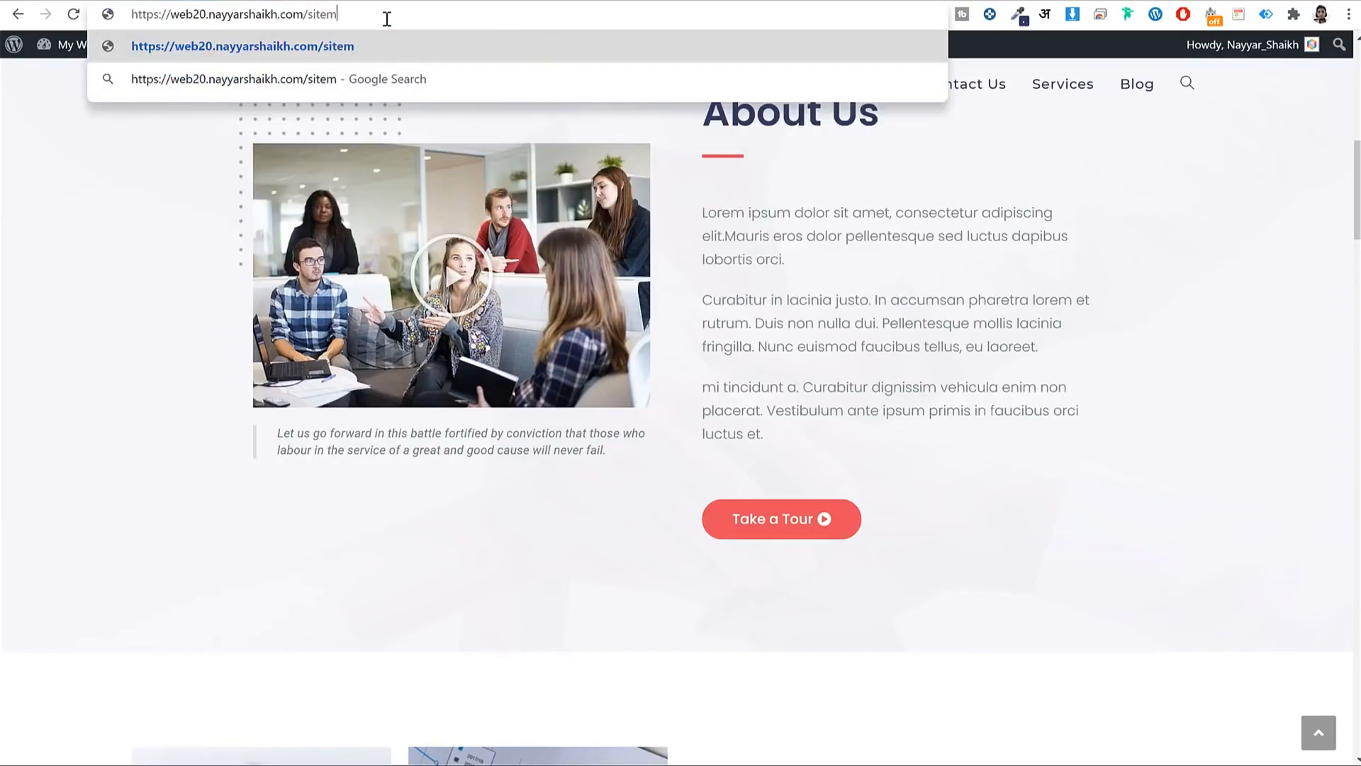
text(ap.xml)
key(Return)
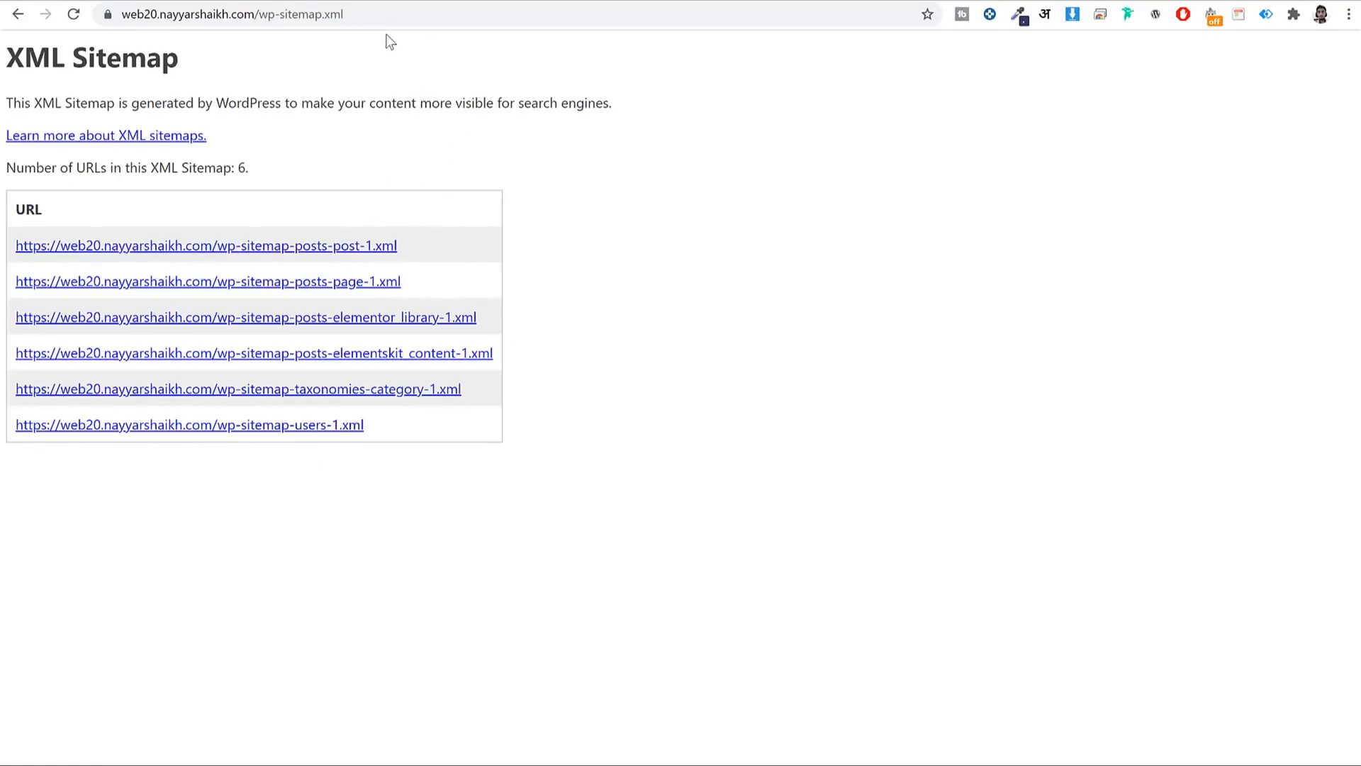
- Copy the full wp-sitemap.xml address and paste it into the plugin's sitemaps for preloading
drag(259, 14, 395, 14)
click(395, 14)
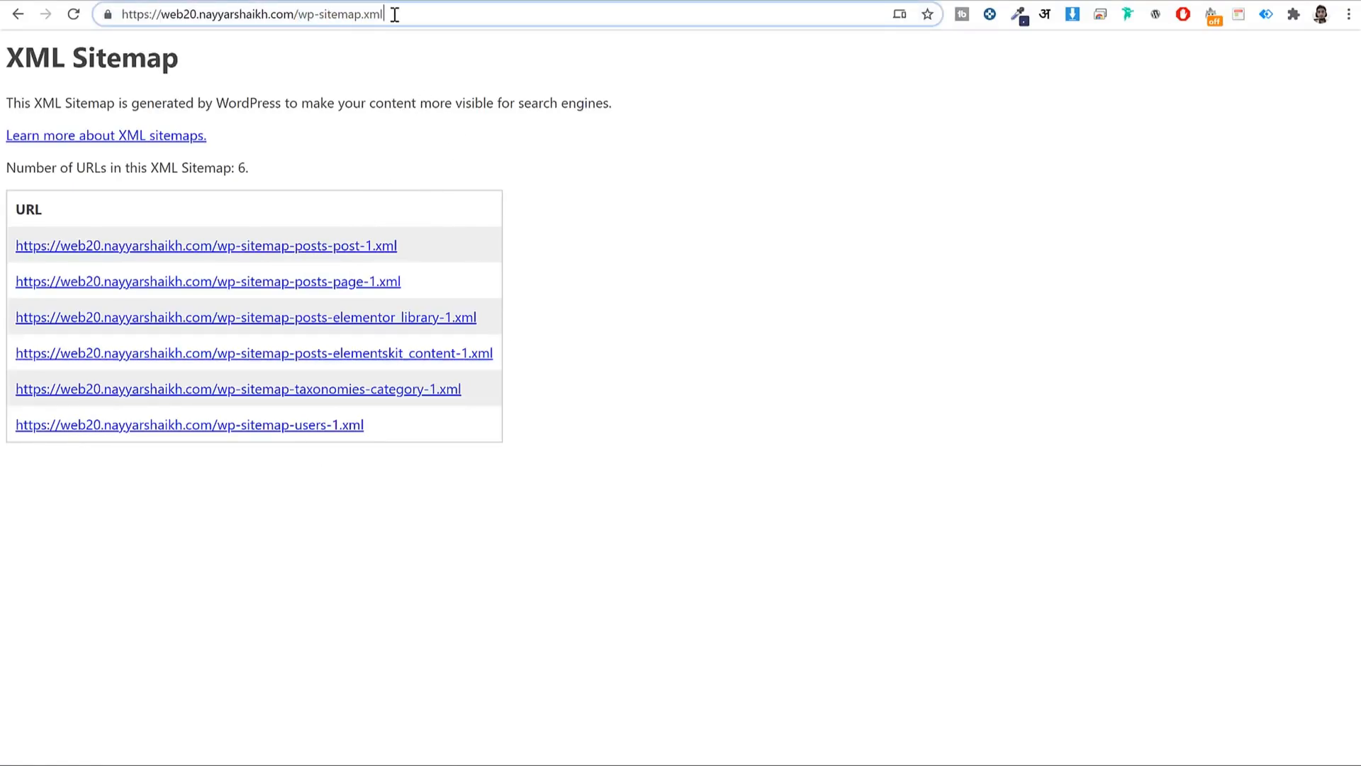
triple_click(395, 14)
double_click(395, 14)
triple_click(294, 21)
right_click(295, 21)
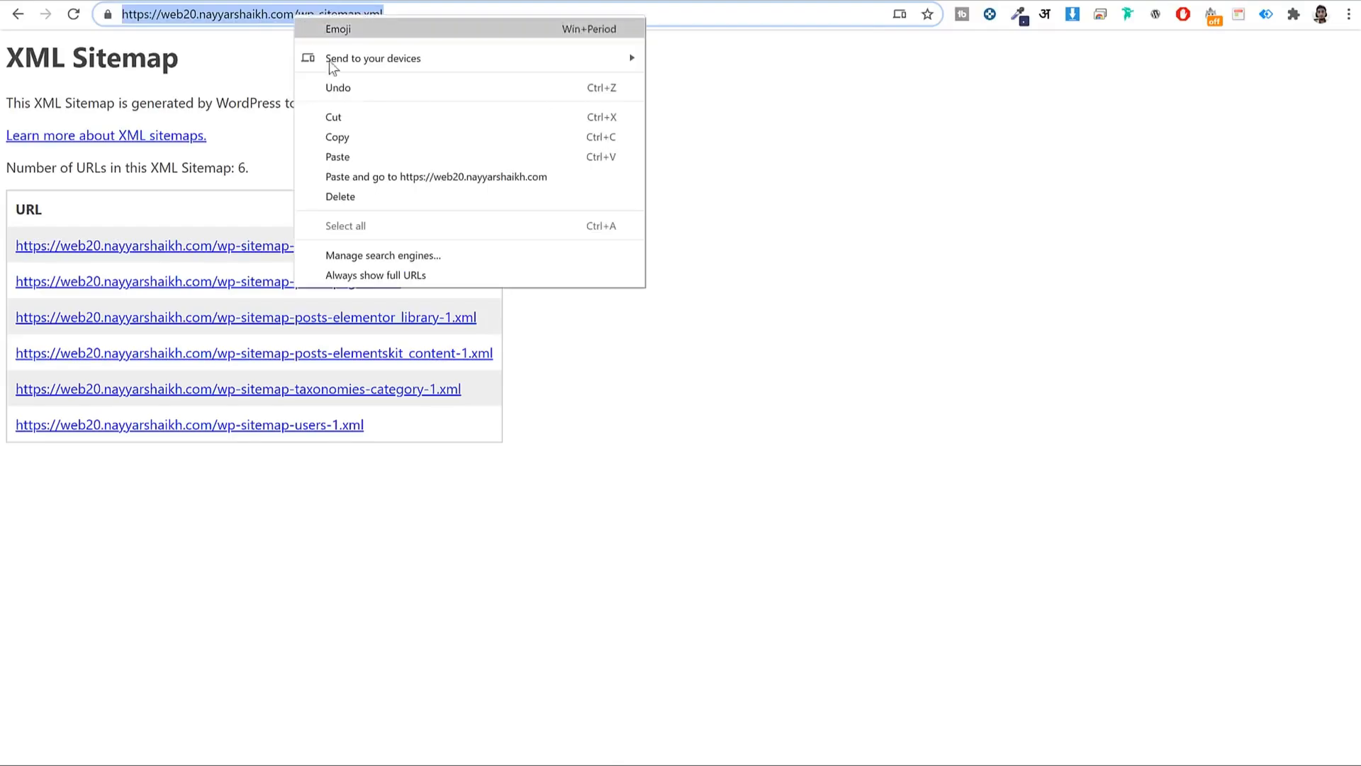
click(360, 134)
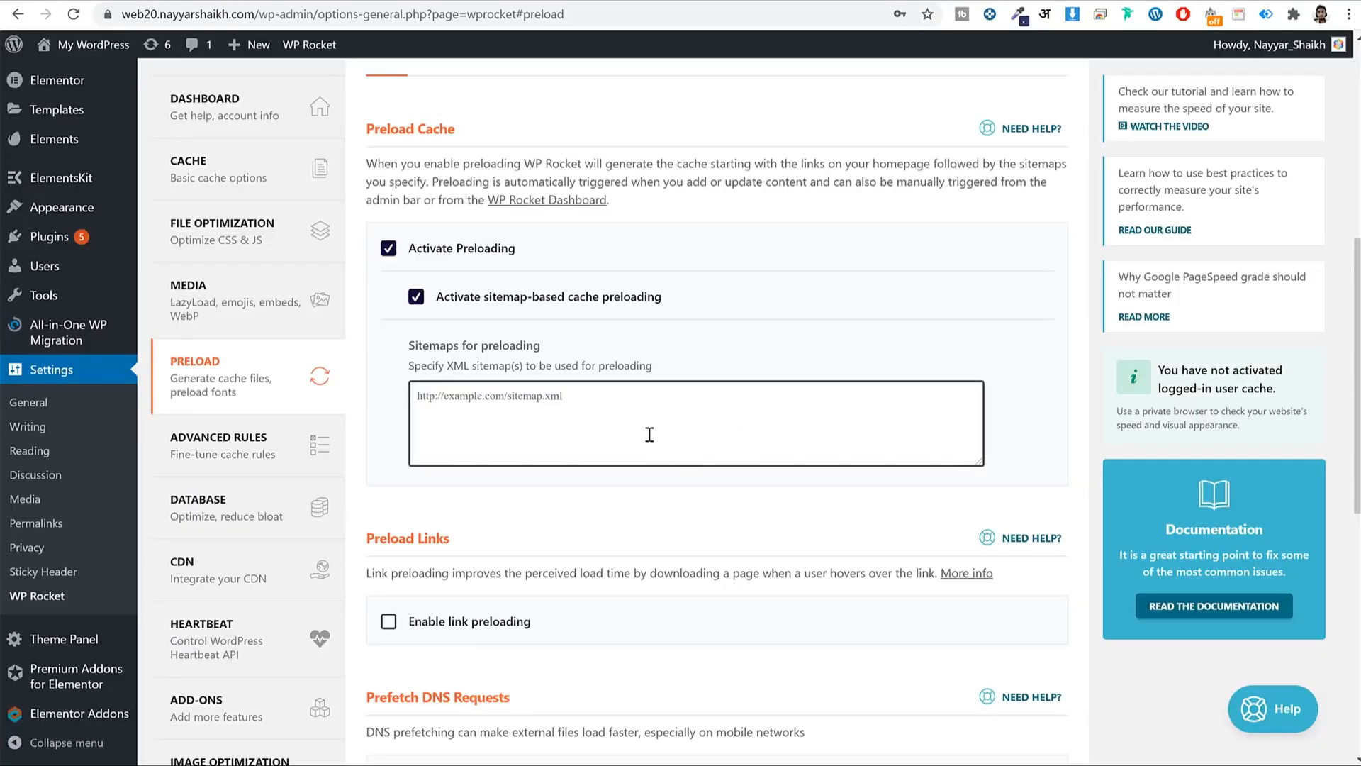
key(ctrl+v)
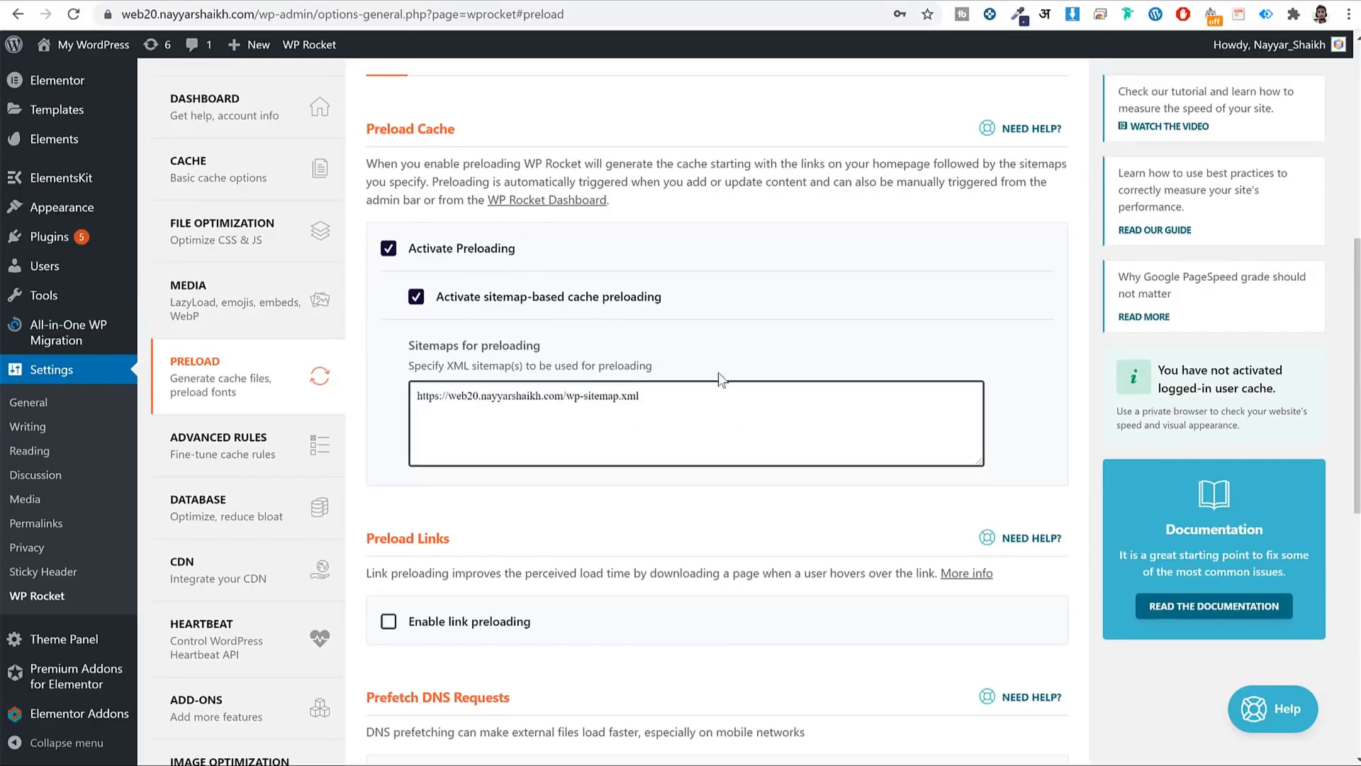
- Save the changed preload settings
scroll(797, 415, down, 9)
click(434, 653)
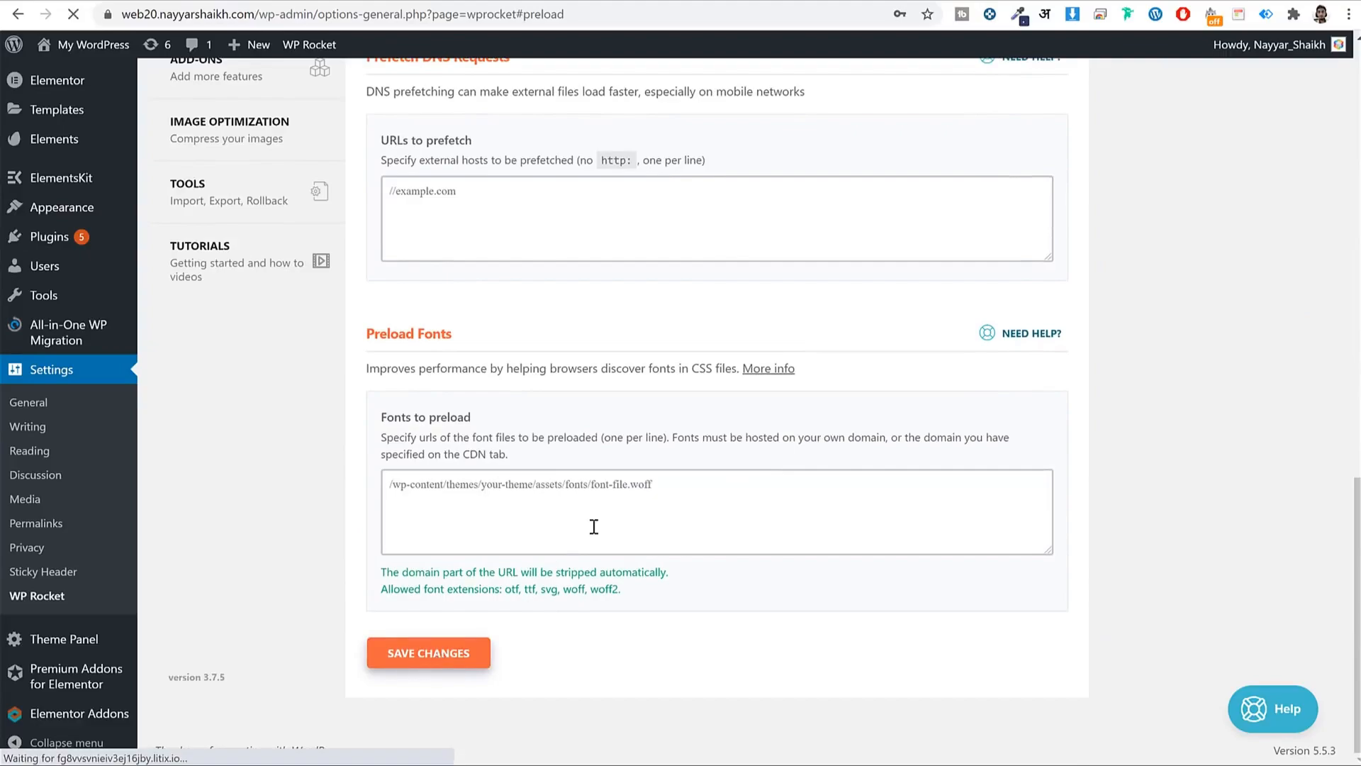
scroll(621, 506, down, 3)
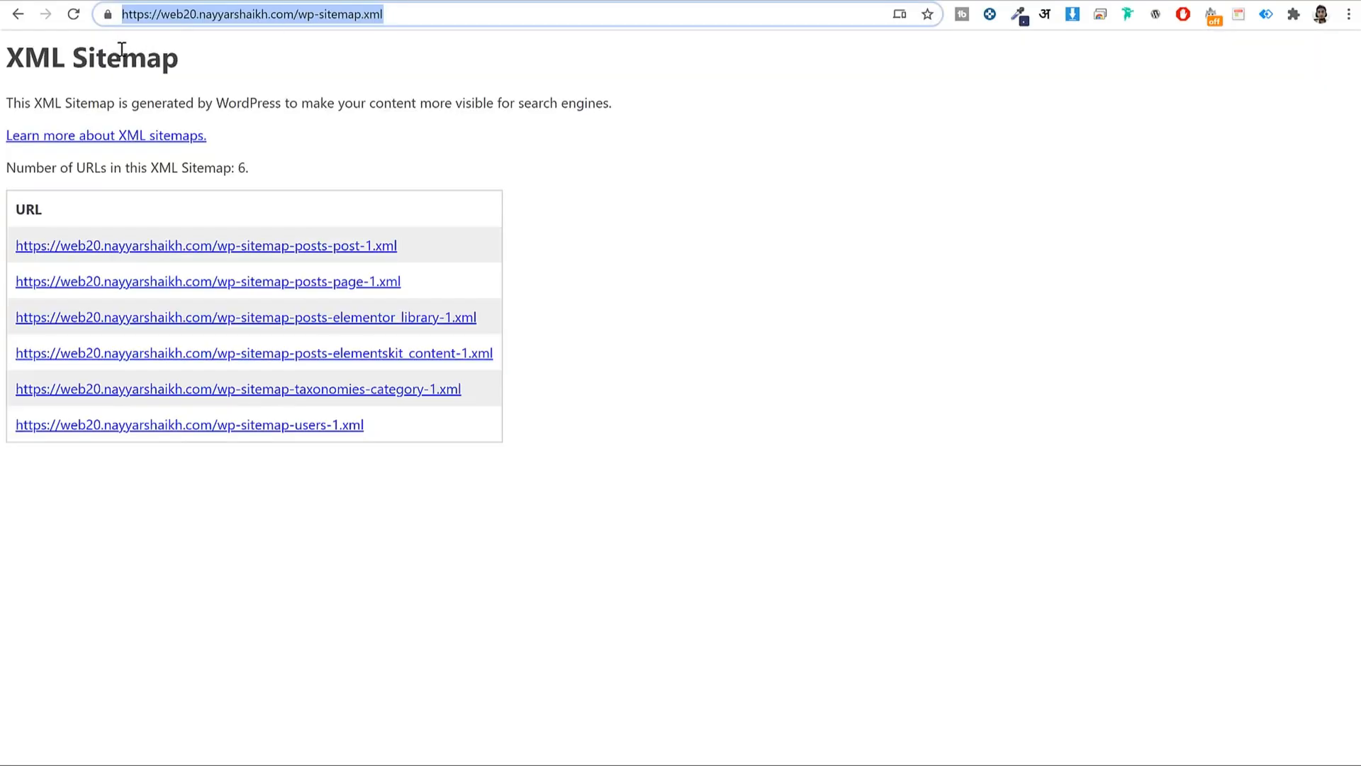
- Return from the sitemap to the website's home page and look through its sections
key(Return)
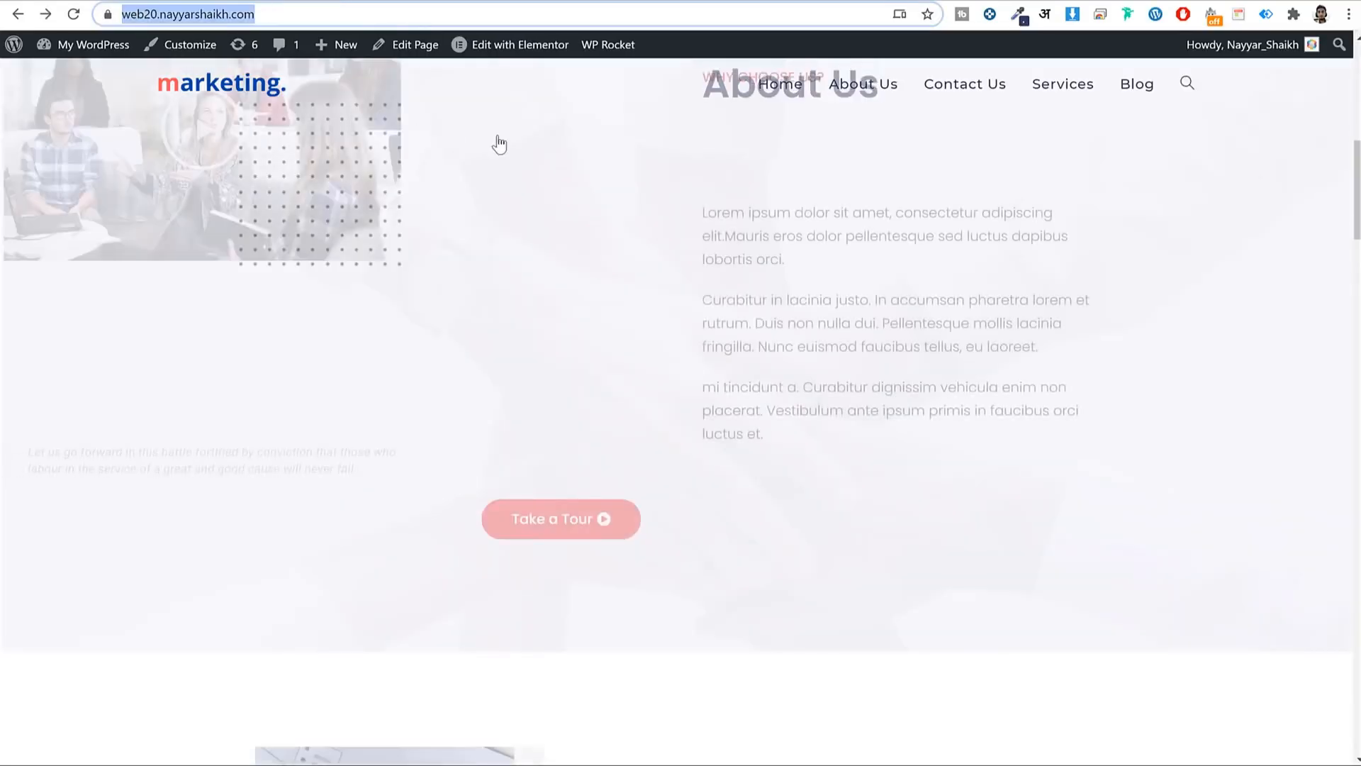
scroll(896, 386, up, 8)
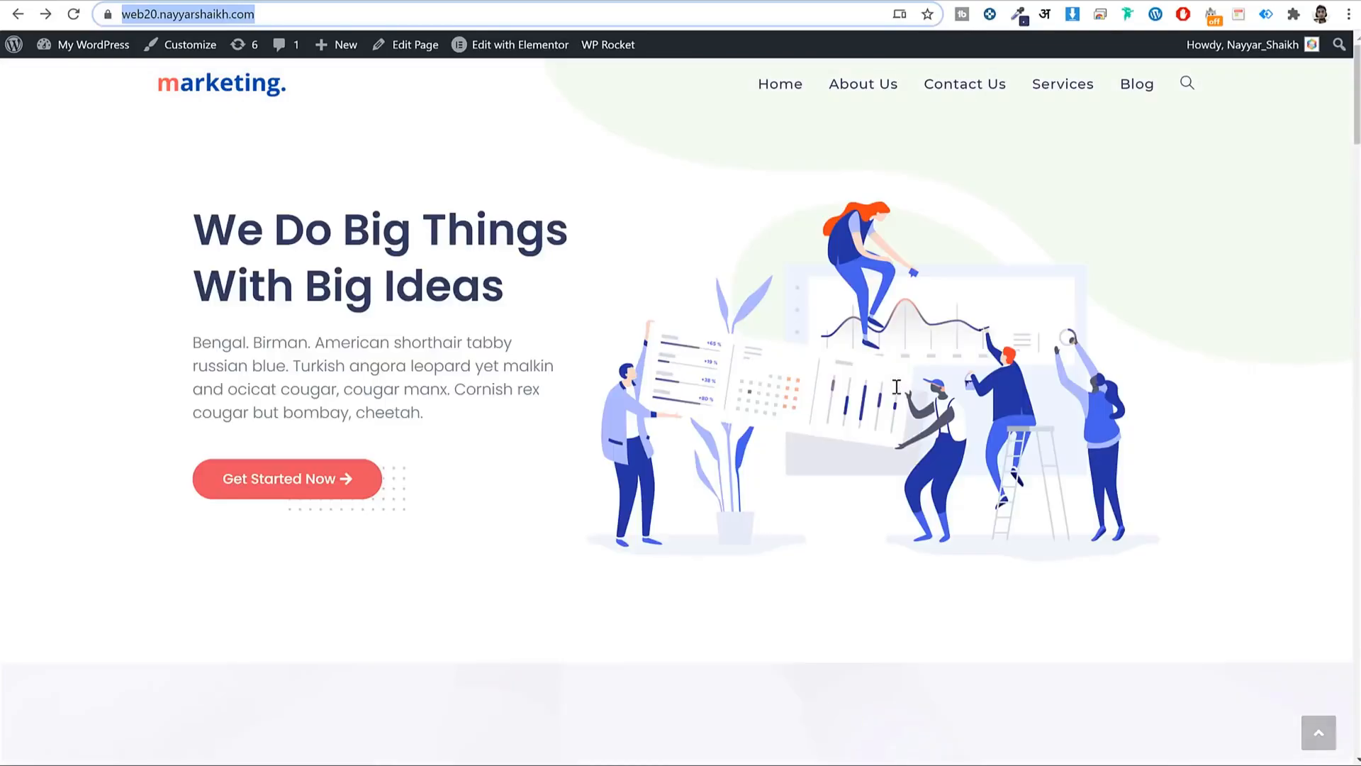
scroll(1060, 378, down, 6)
scroll(1061, 376, down, 10)
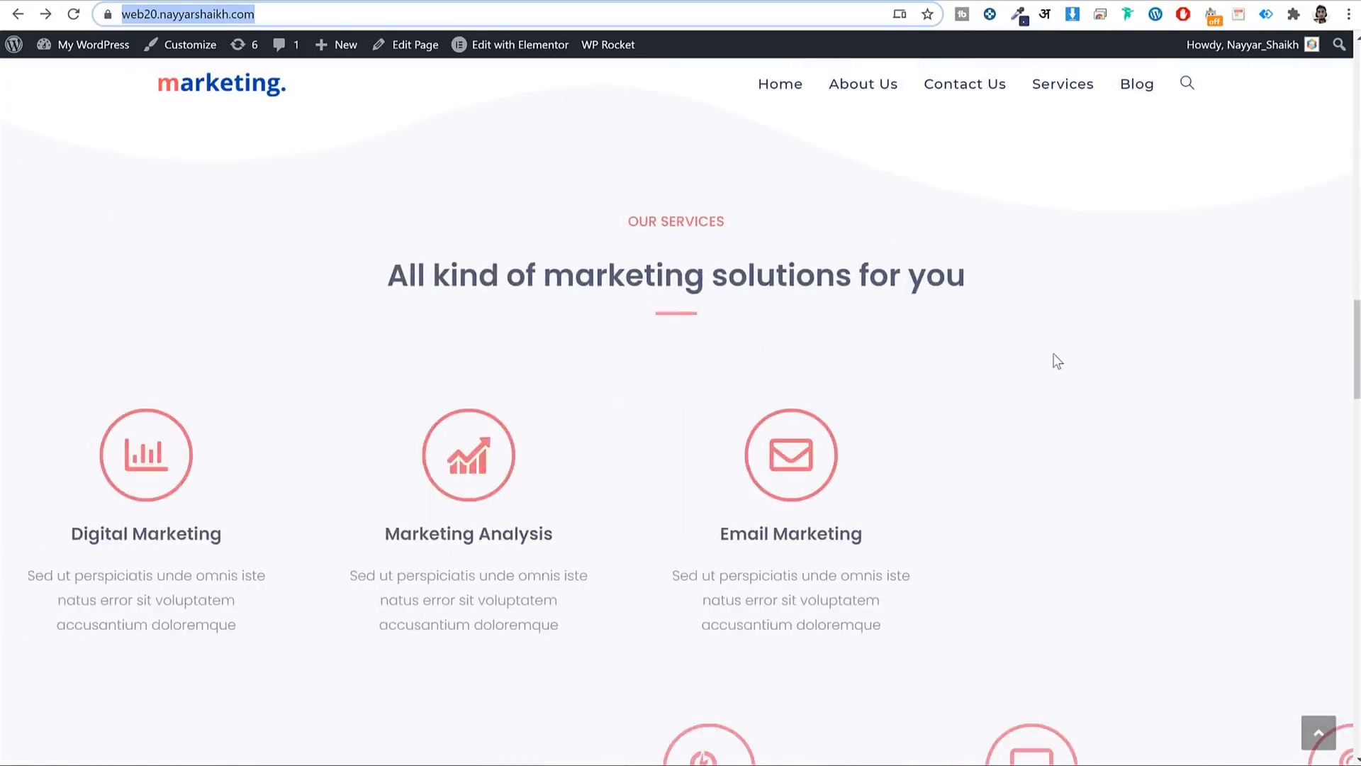
scroll(1059, 390, down, 5)
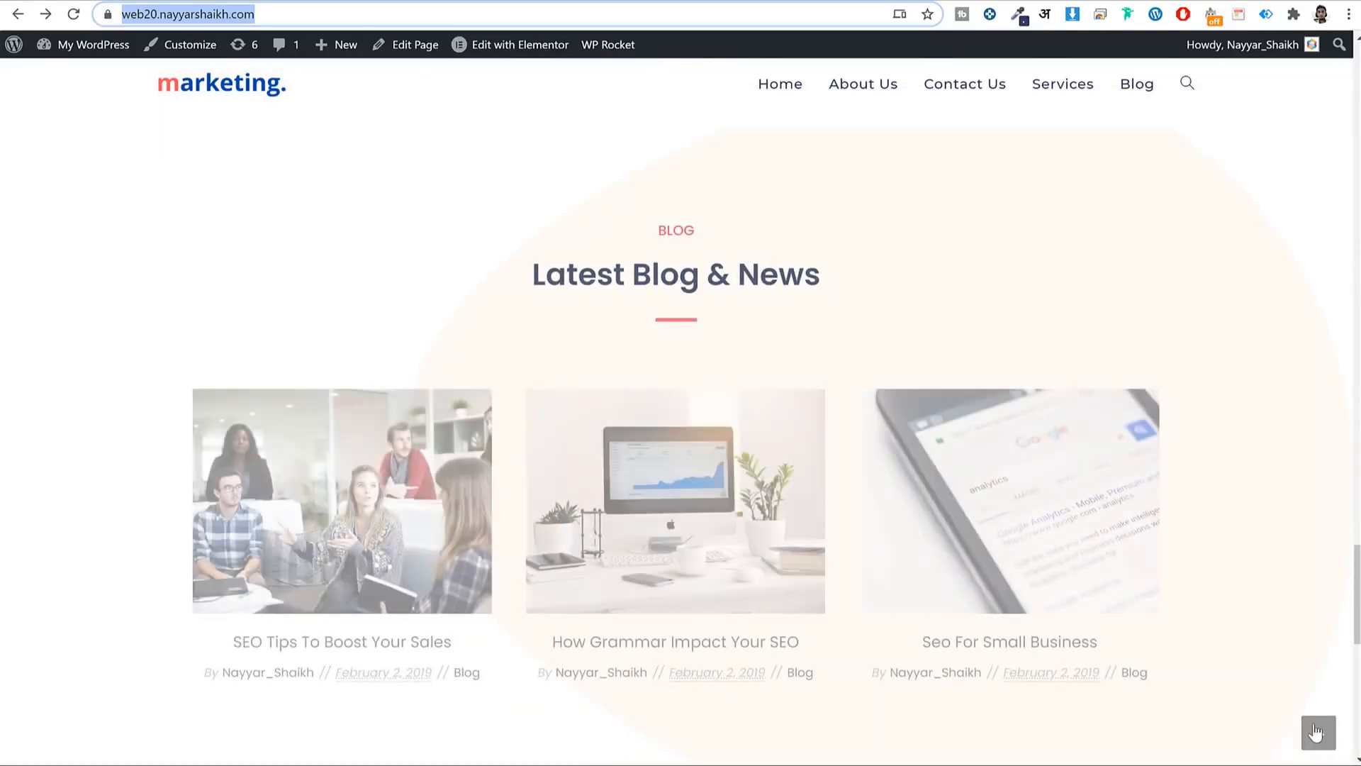
click(1319, 733)
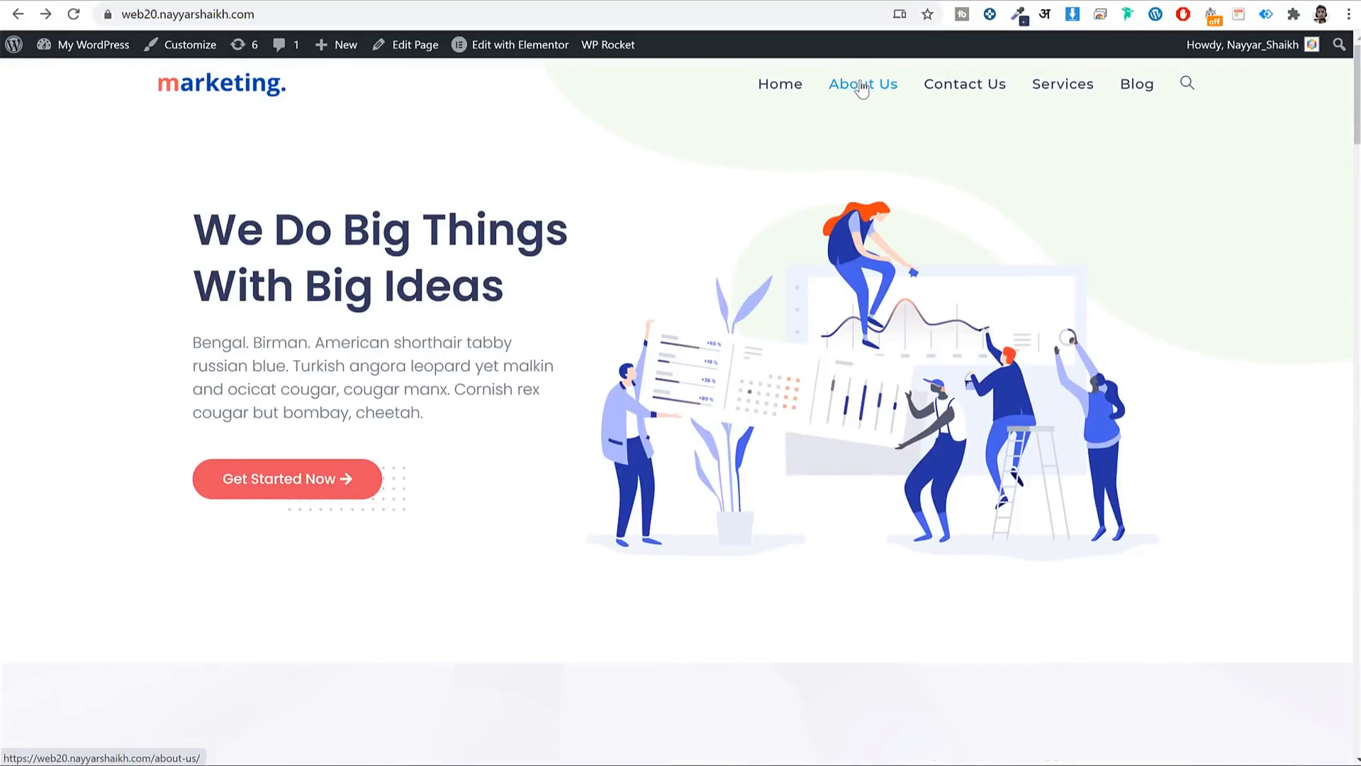
- Open the website's About Us page and look through it down to the footer
click(862, 86)
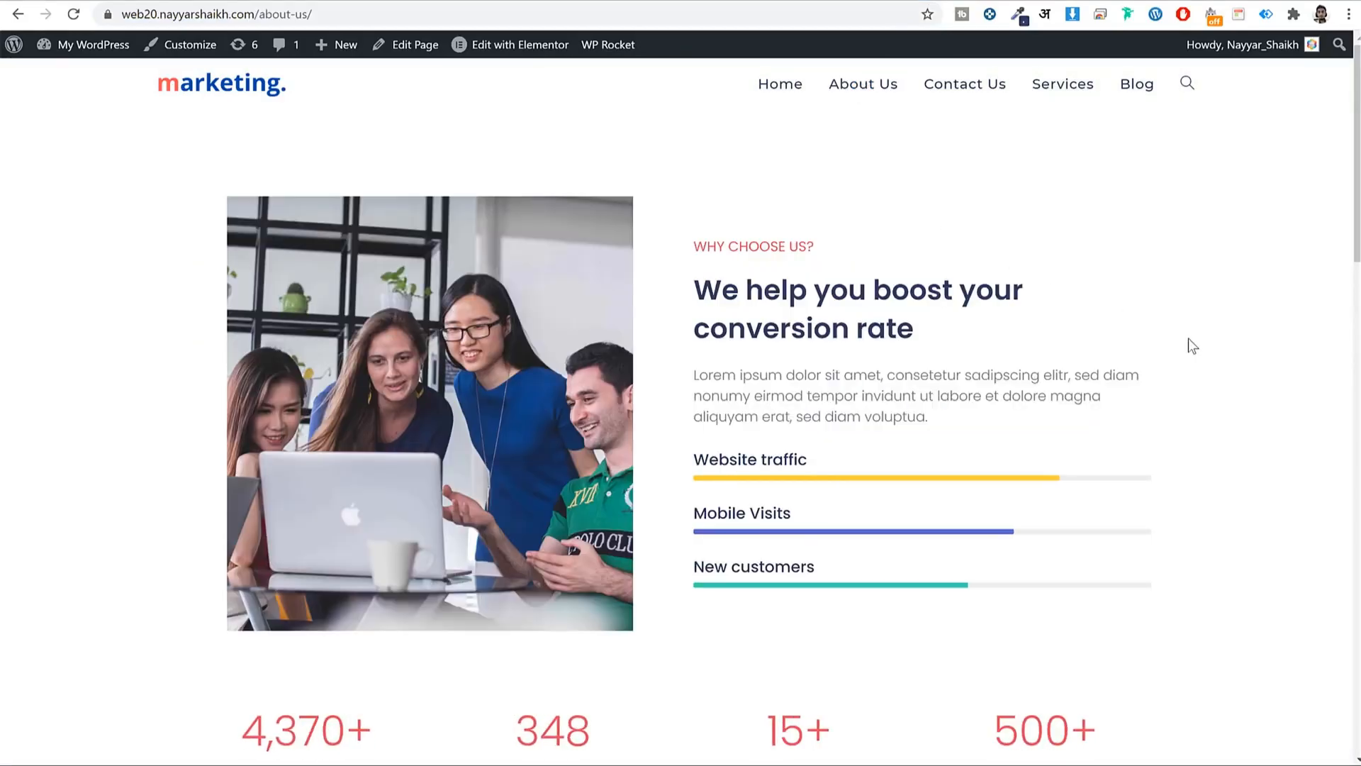
scroll(1189, 339, down, 20)
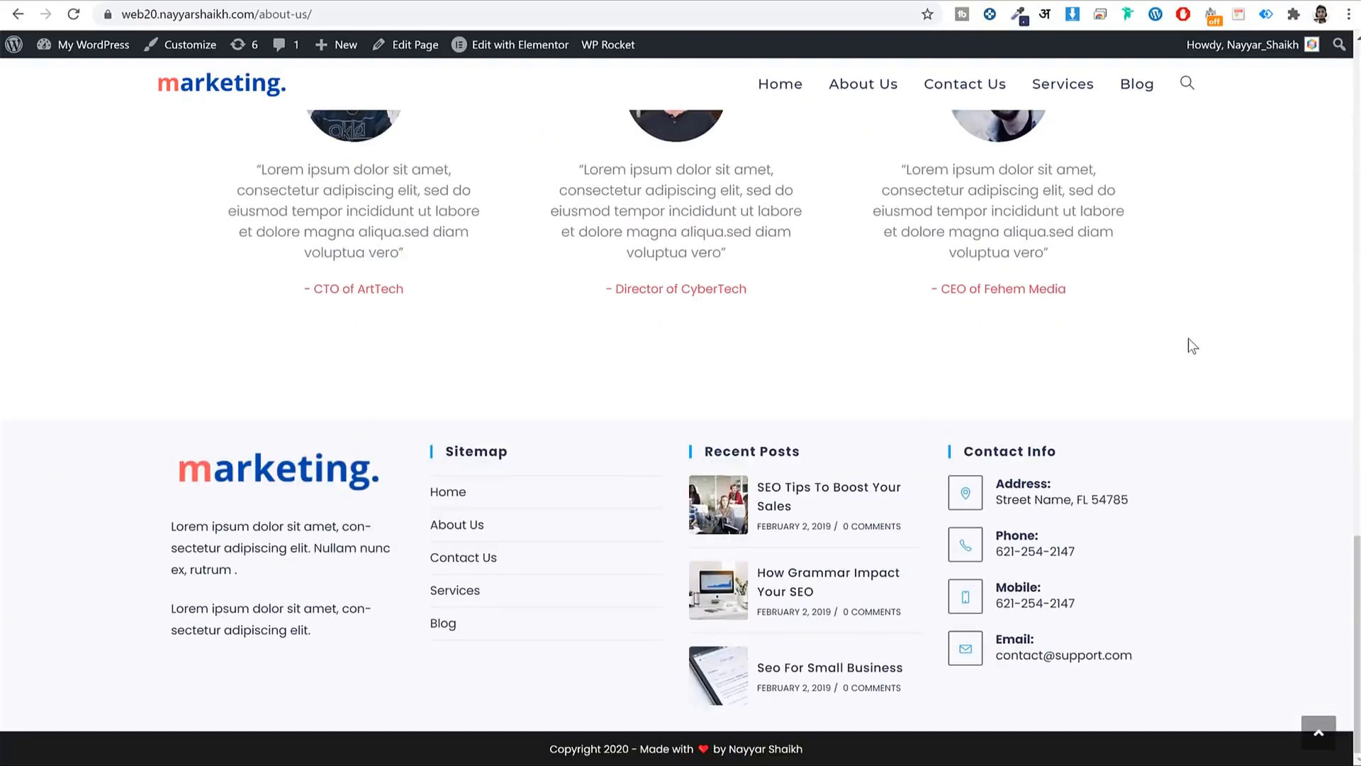
scroll(1189, 338, up, 15)
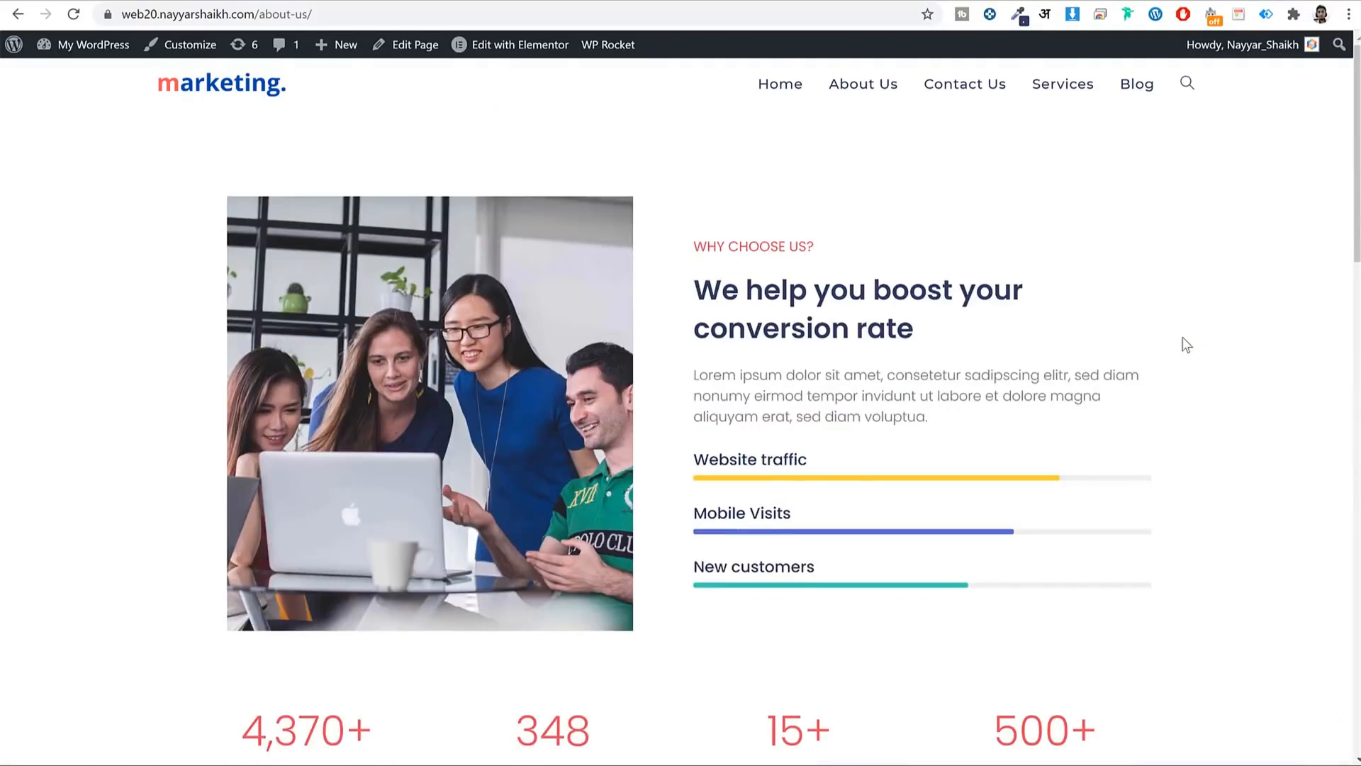
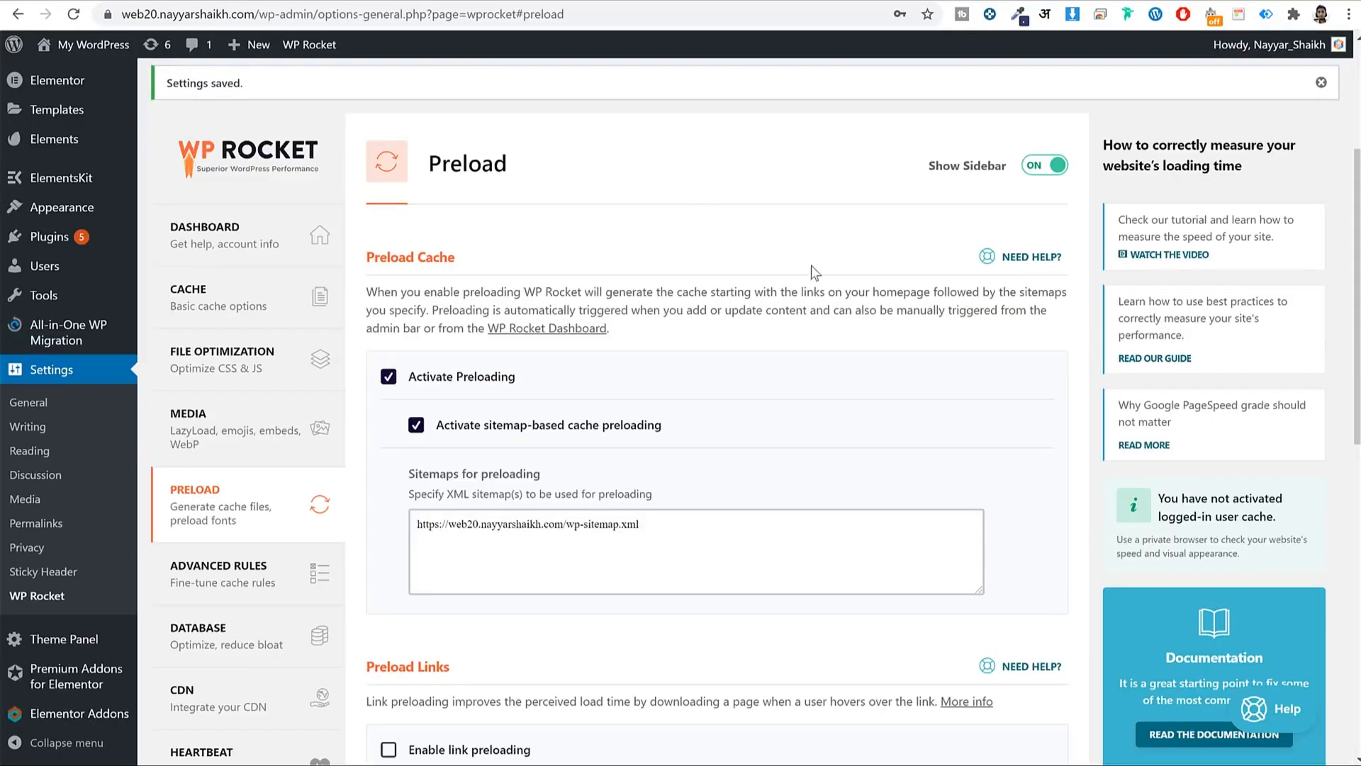
- Enable link preloading in the Preload Links settings and save the changes
scroll(822, 285, down, 7)
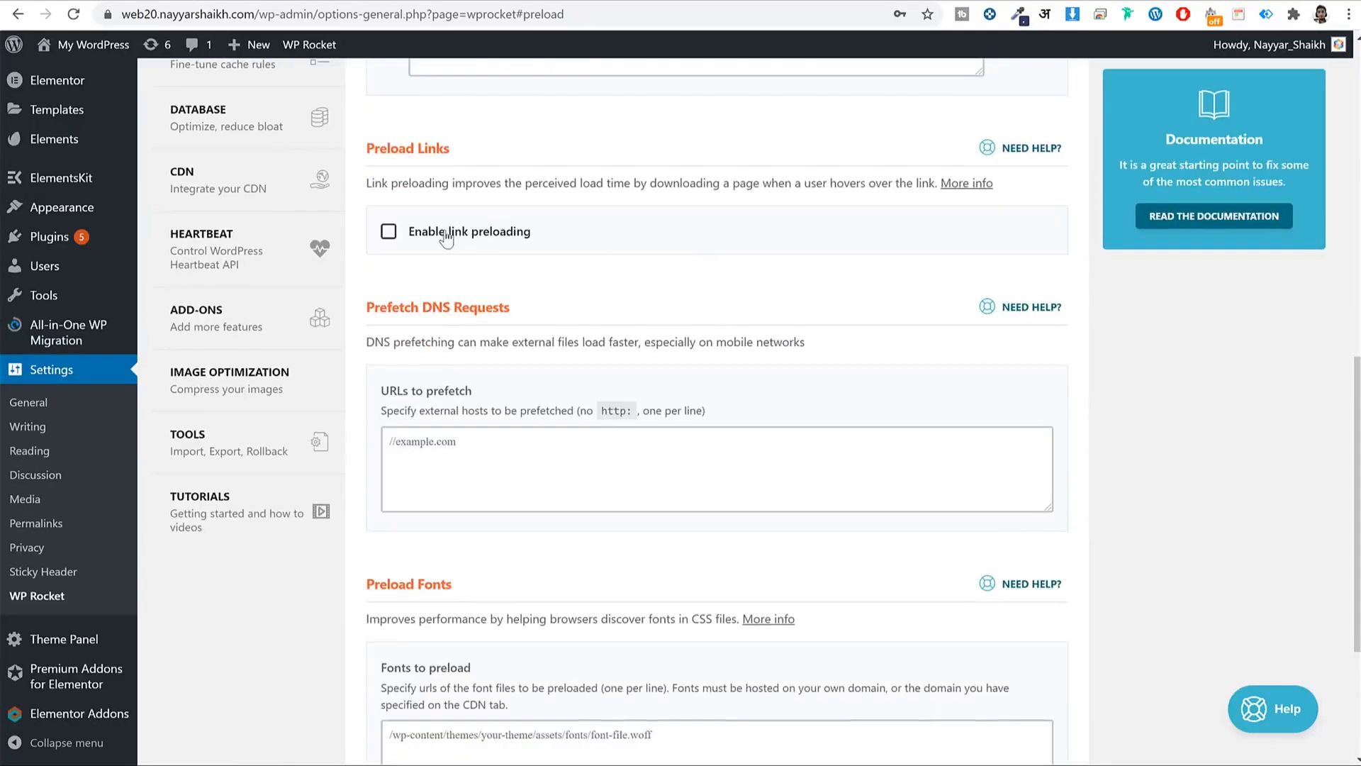
click(437, 238)
scroll(624, 369, down, 4)
click(441, 653)
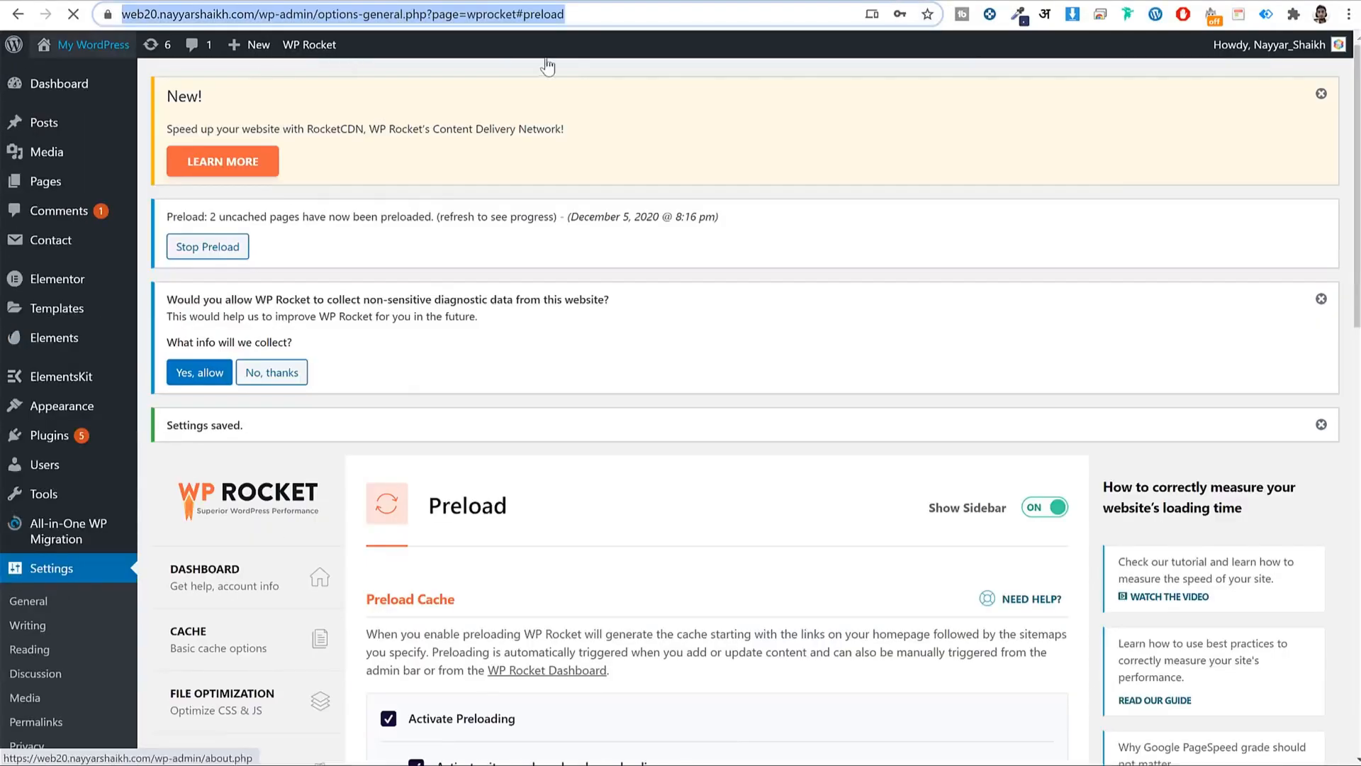
- Copy the site's root address and open the home page in a new incognito window
click(259, 14)
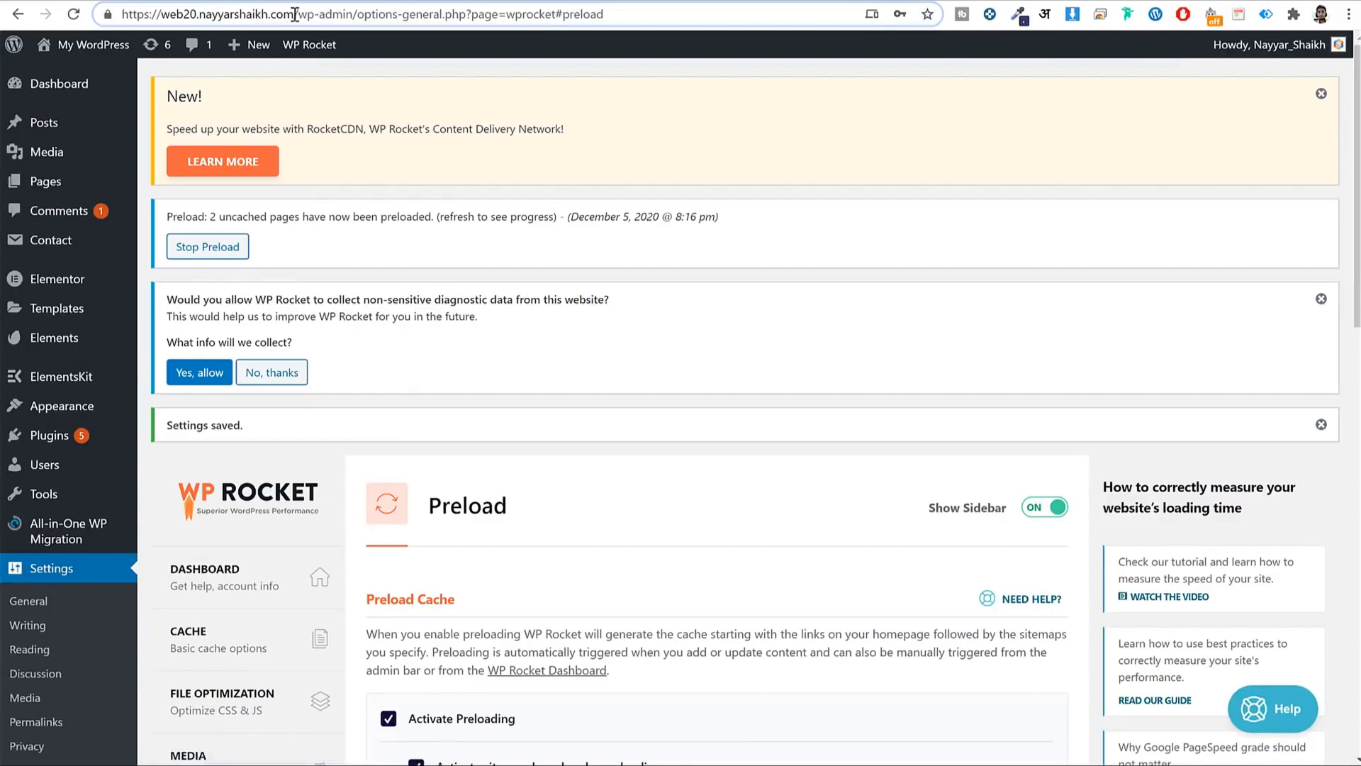
drag(294, 14, 62, 13)
key(ctrl+c)
click(1348, 14)
click(1292, 75)
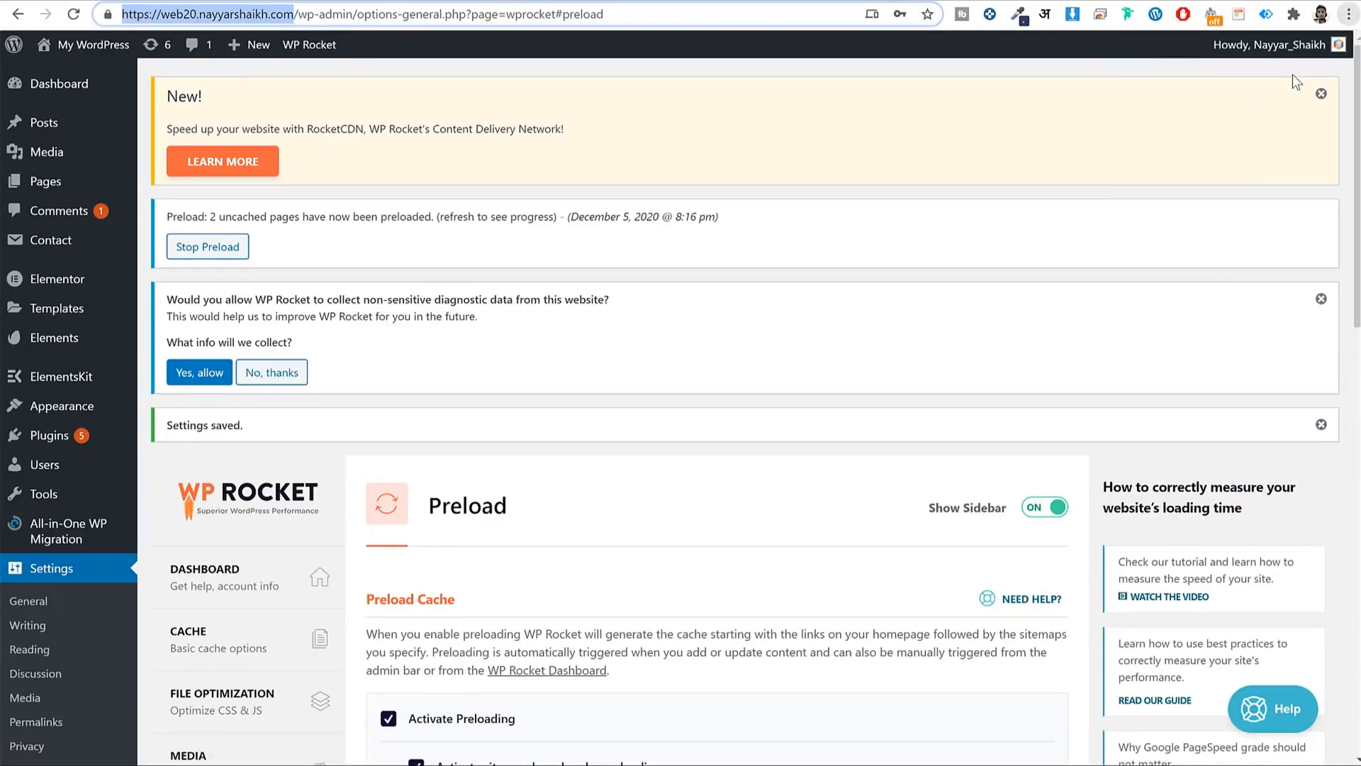
key(ctrl+v)
key(Return)
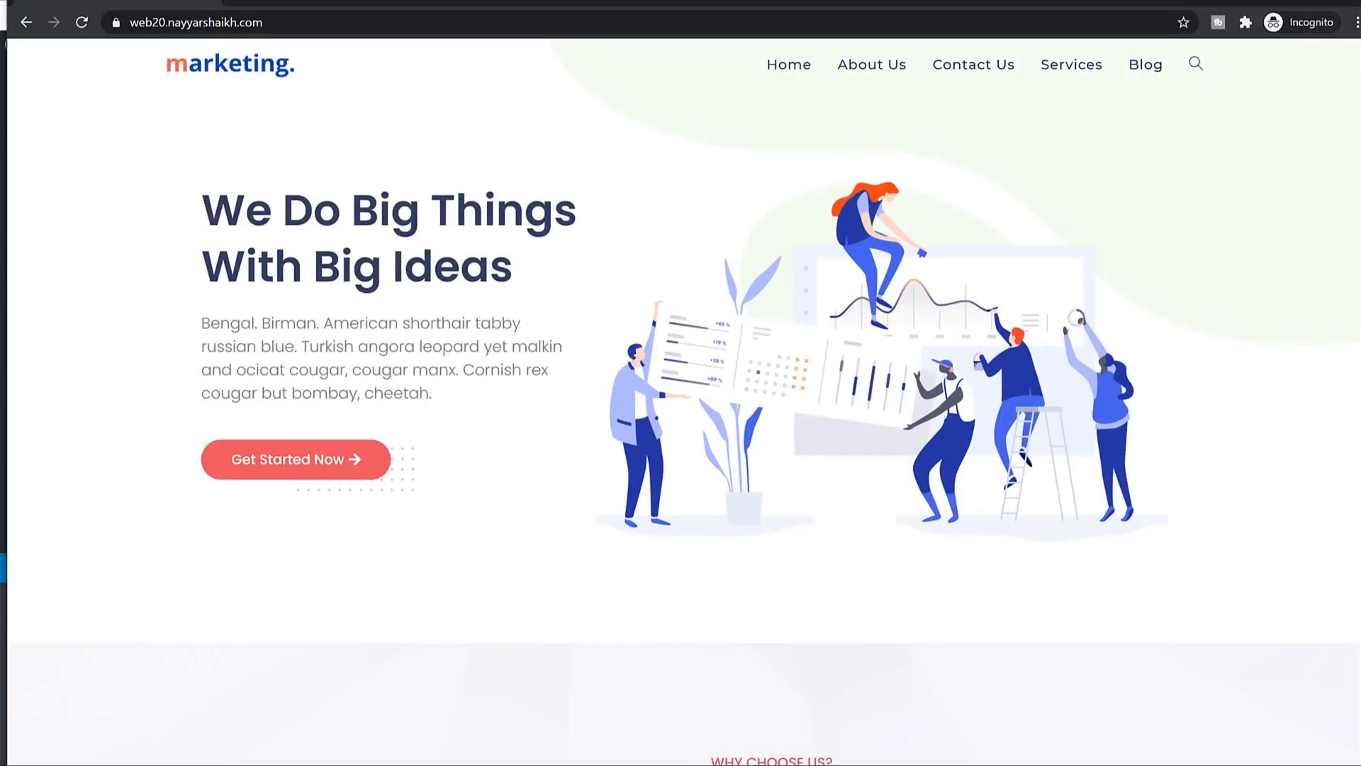
- Inspect the home page with the developer tools' Network monitor and show all request types
right_click(1089, 649)
click(1078, 614)
right_click(1078, 614)
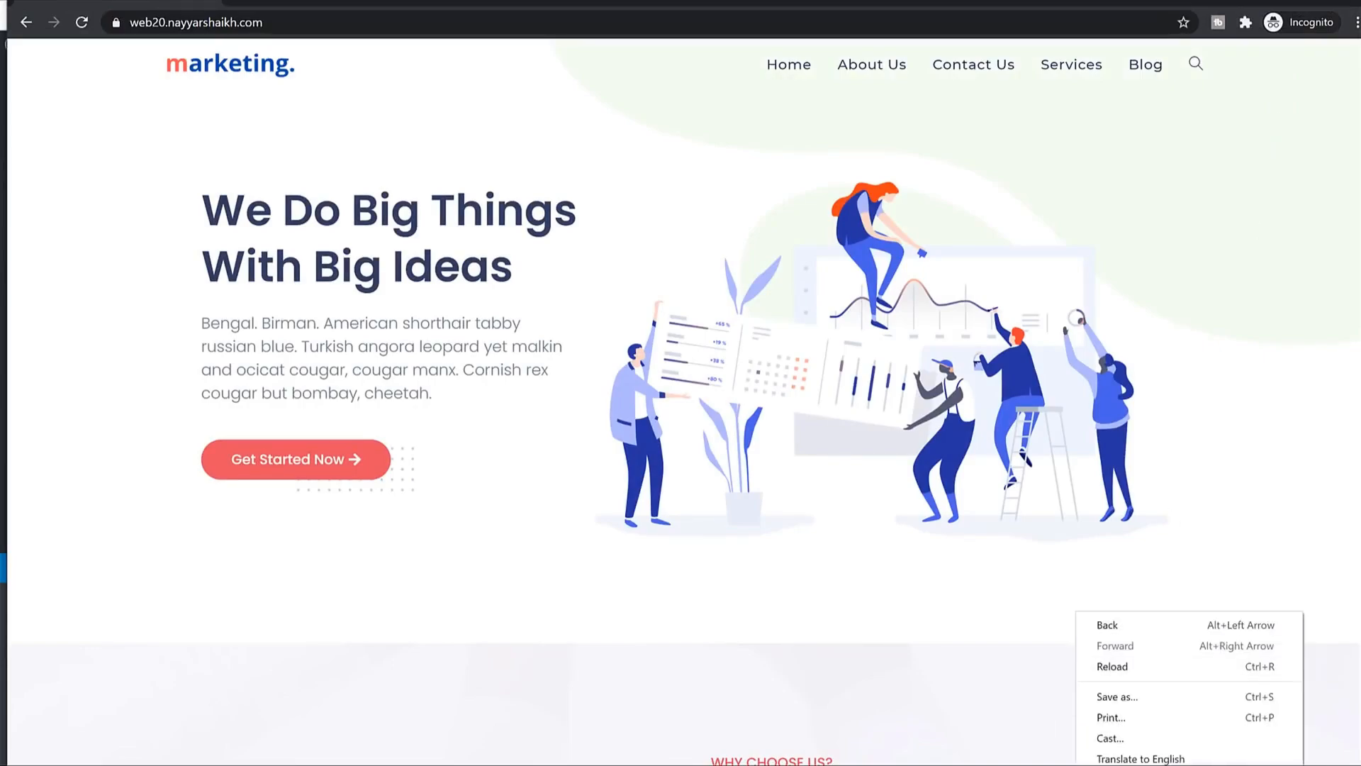
click(970, 604)
right_click(855, 454)
click(868, 580)
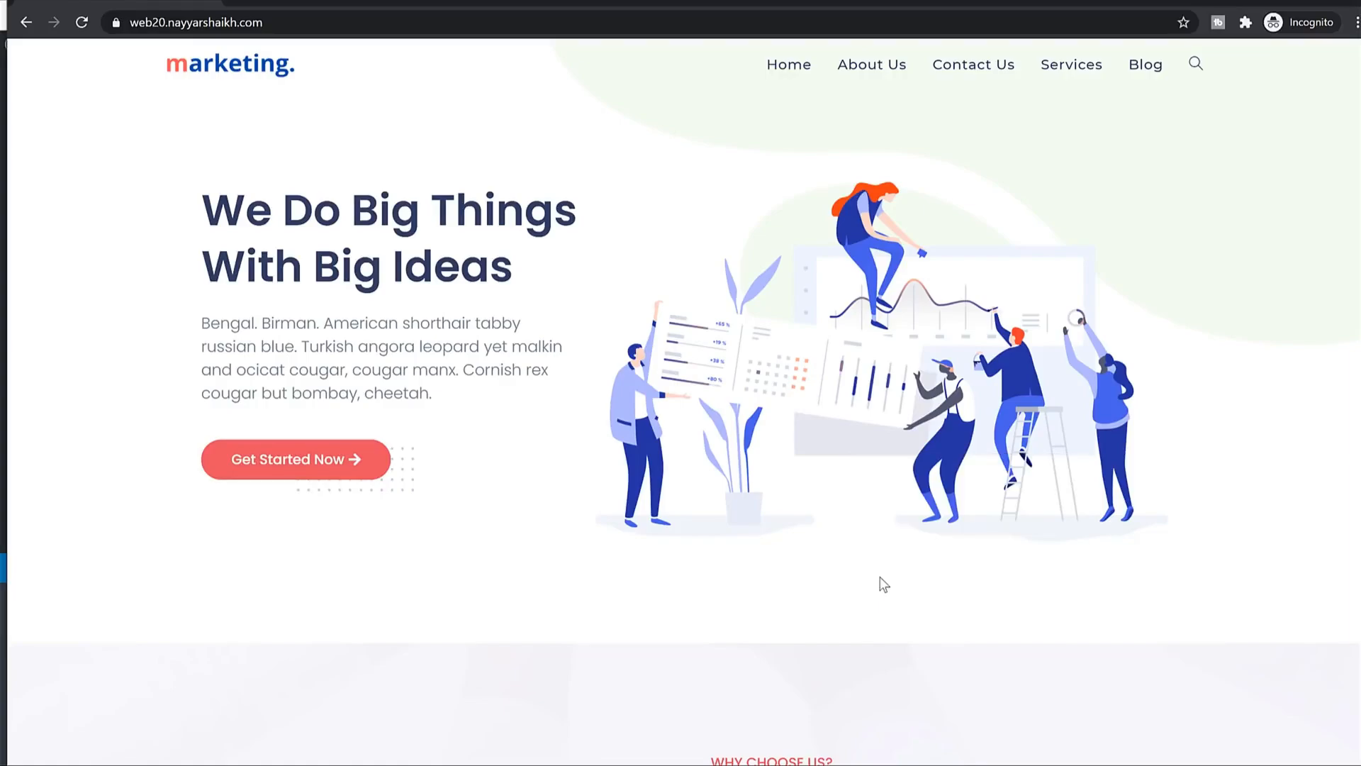
click(177, 353)
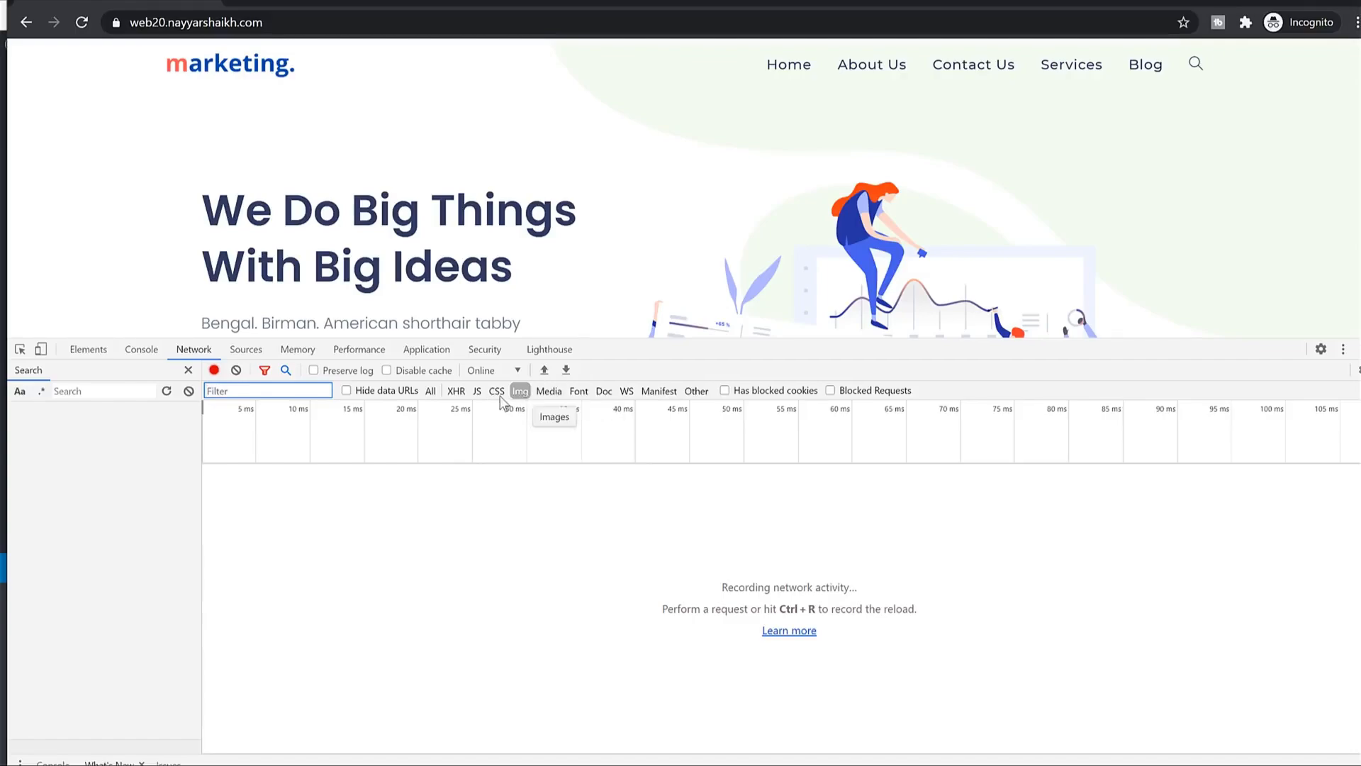
click(431, 390)
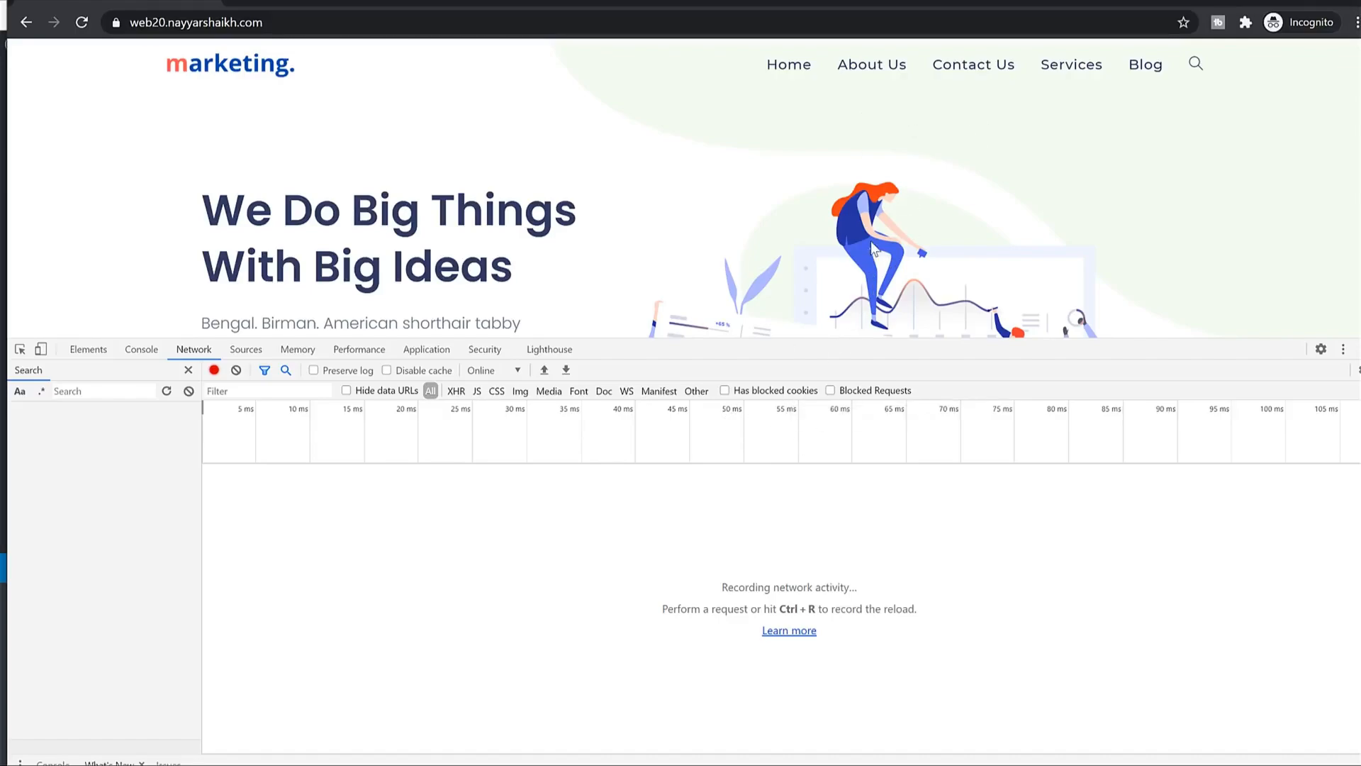
- Check the network requests preloaded for the About Us and Contact Us links, opening each page in turn
mouse_move(877, 75)
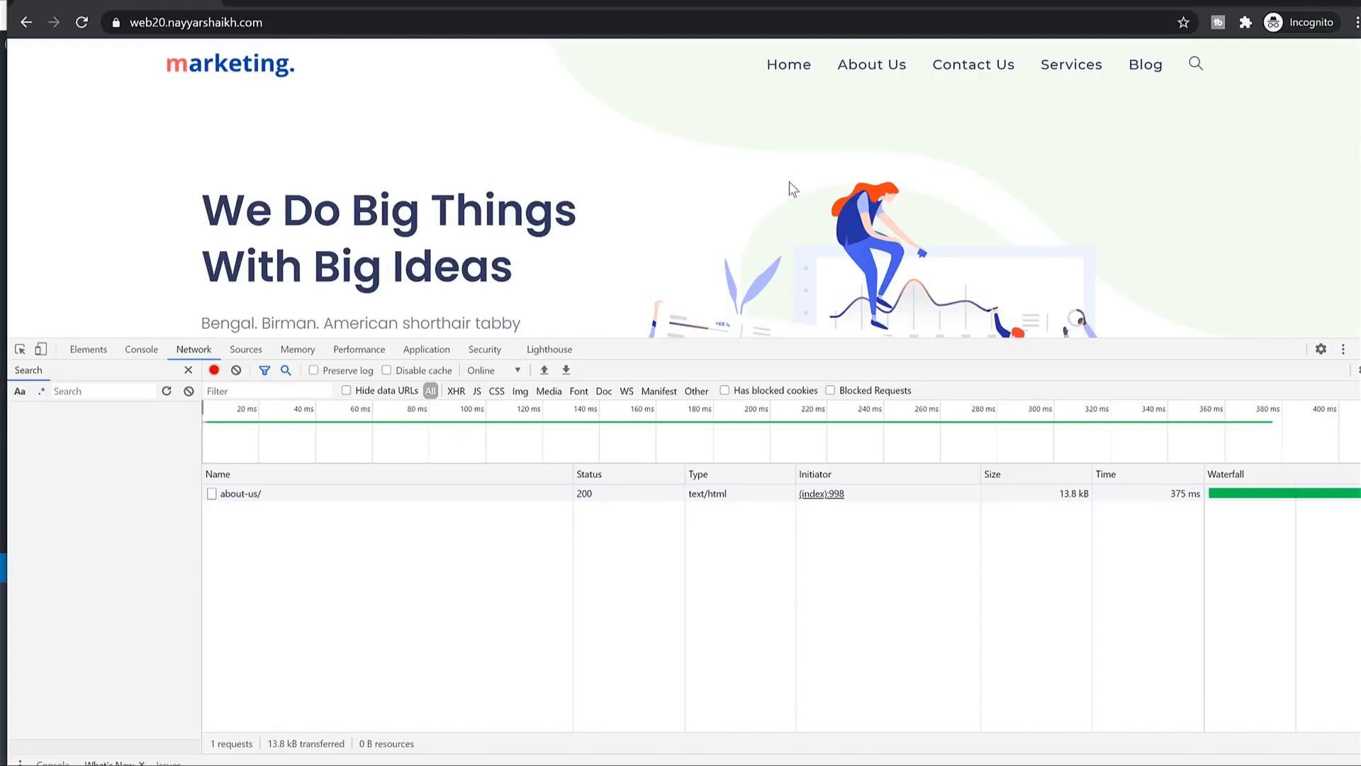
click(881, 69)
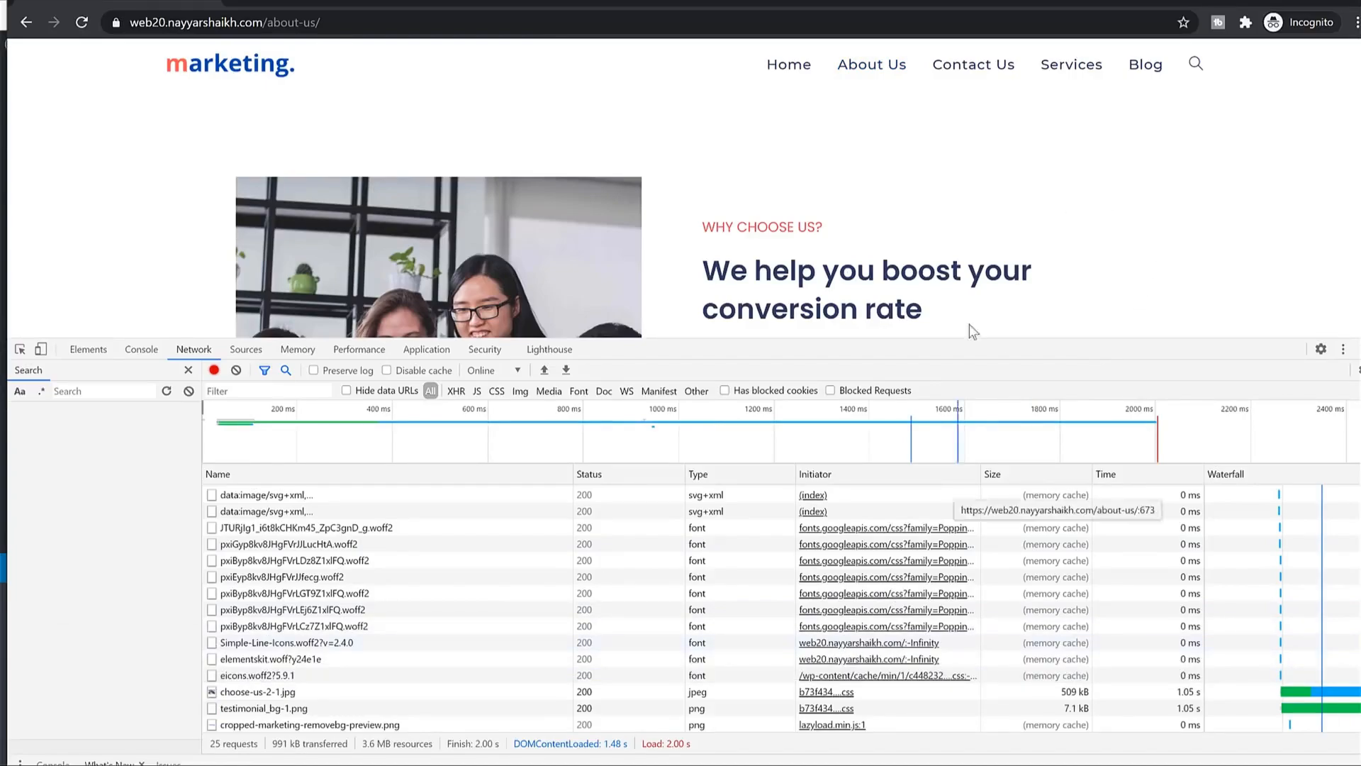
click(973, 62)
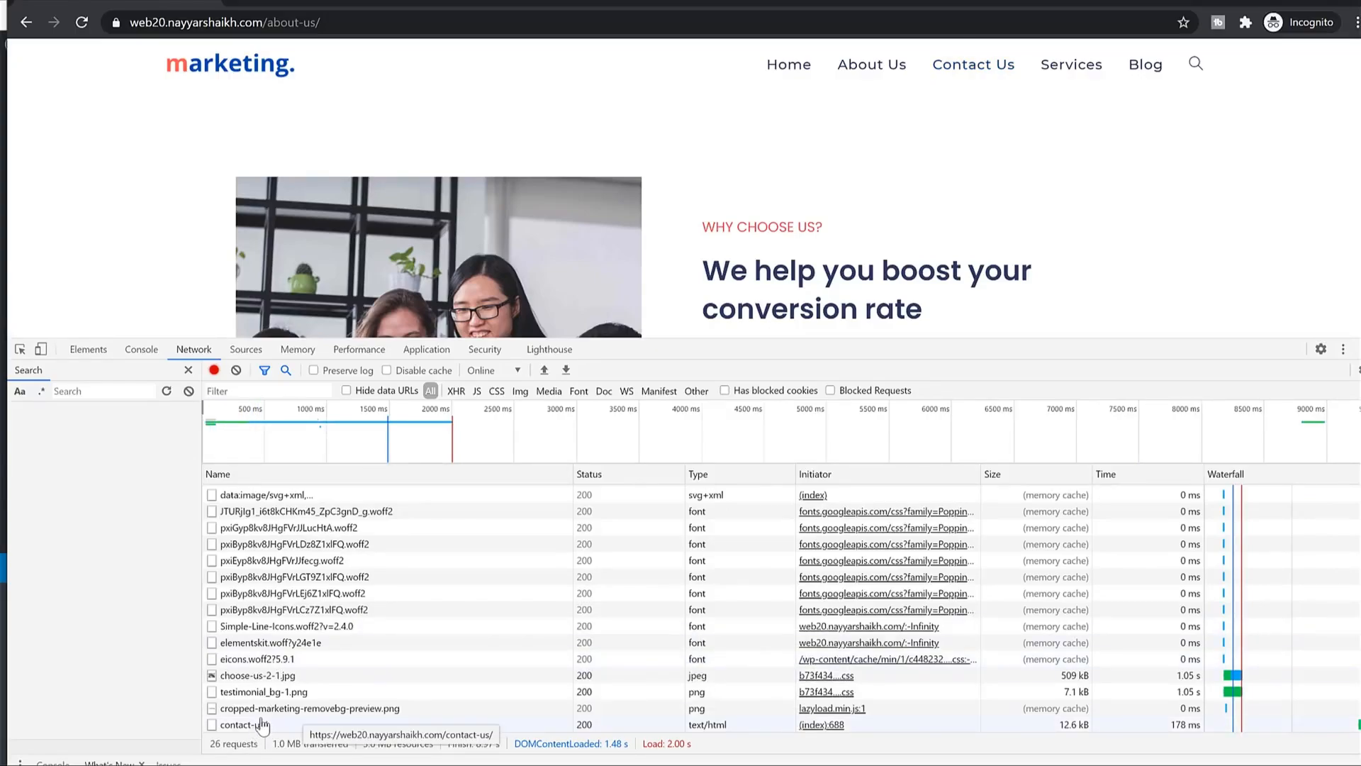
click(970, 71)
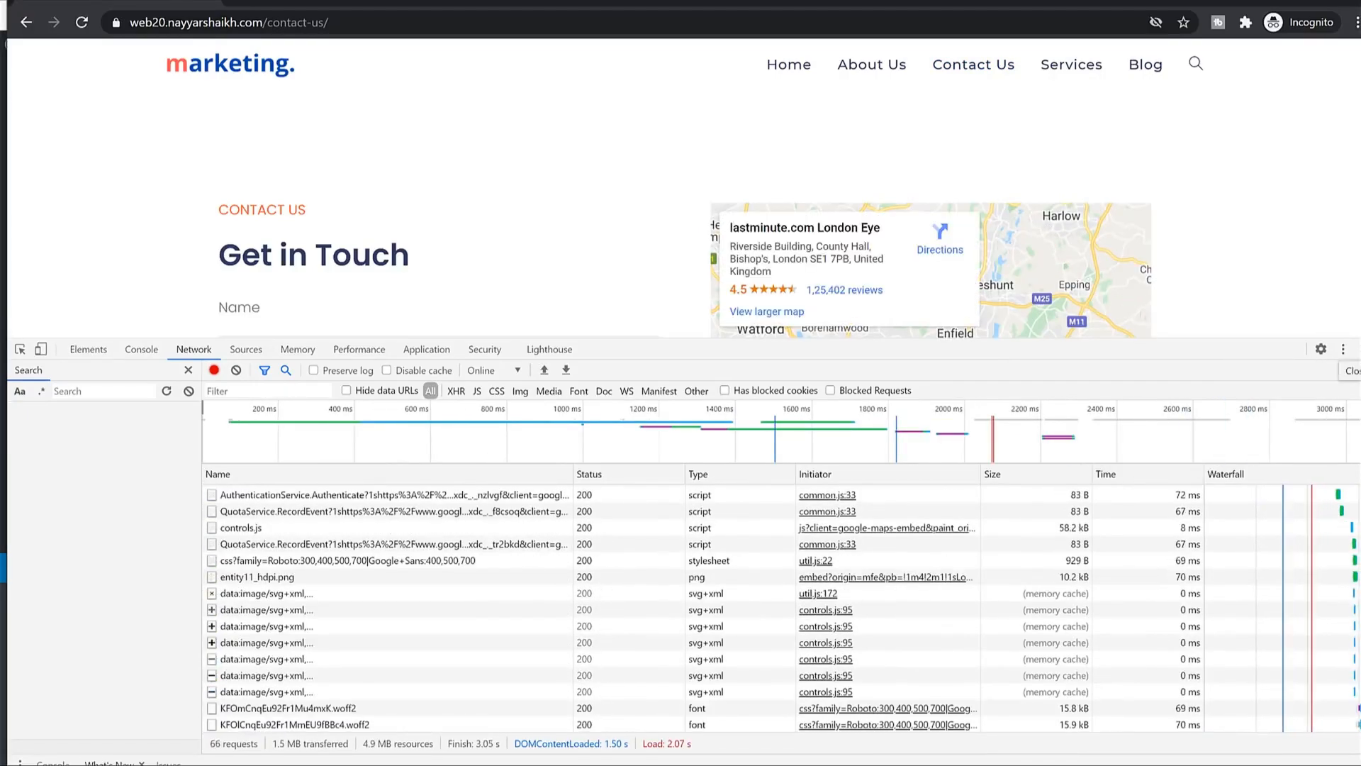
- Close the developer tools and return to WP Rocket's Preload settings at the Prefetch DNS Requests section
click(1358, 348)
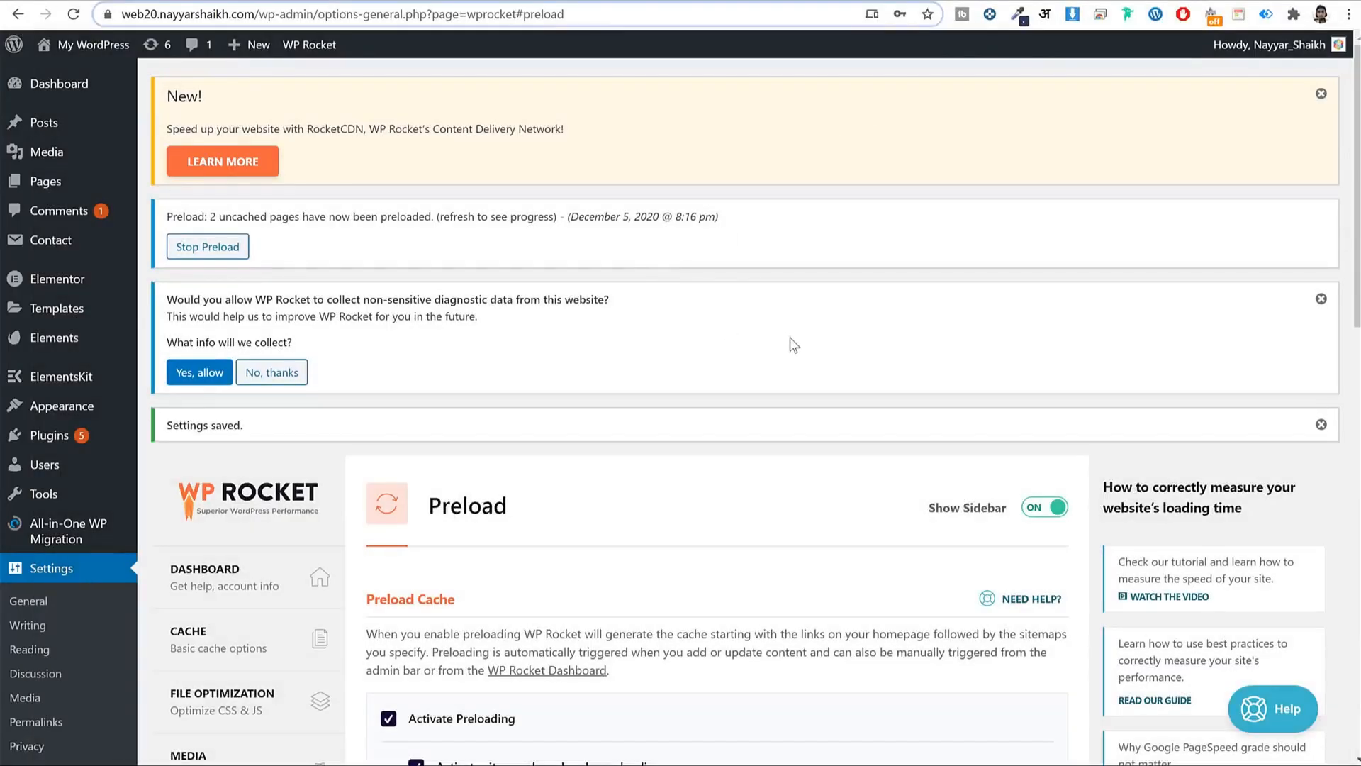
scroll(790, 339, down, 8)
scroll(790, 341, down, 5)
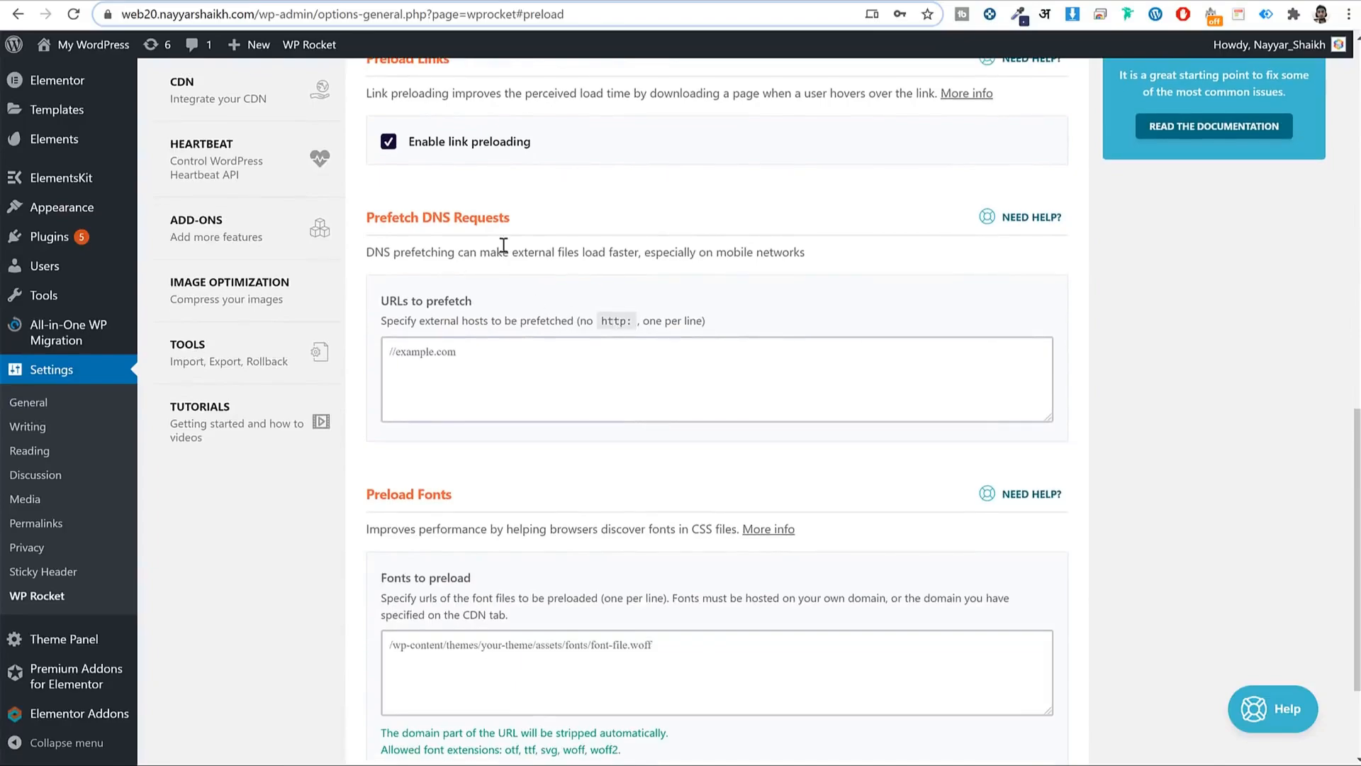
drag(513, 219, 363, 215)
click(363, 216)
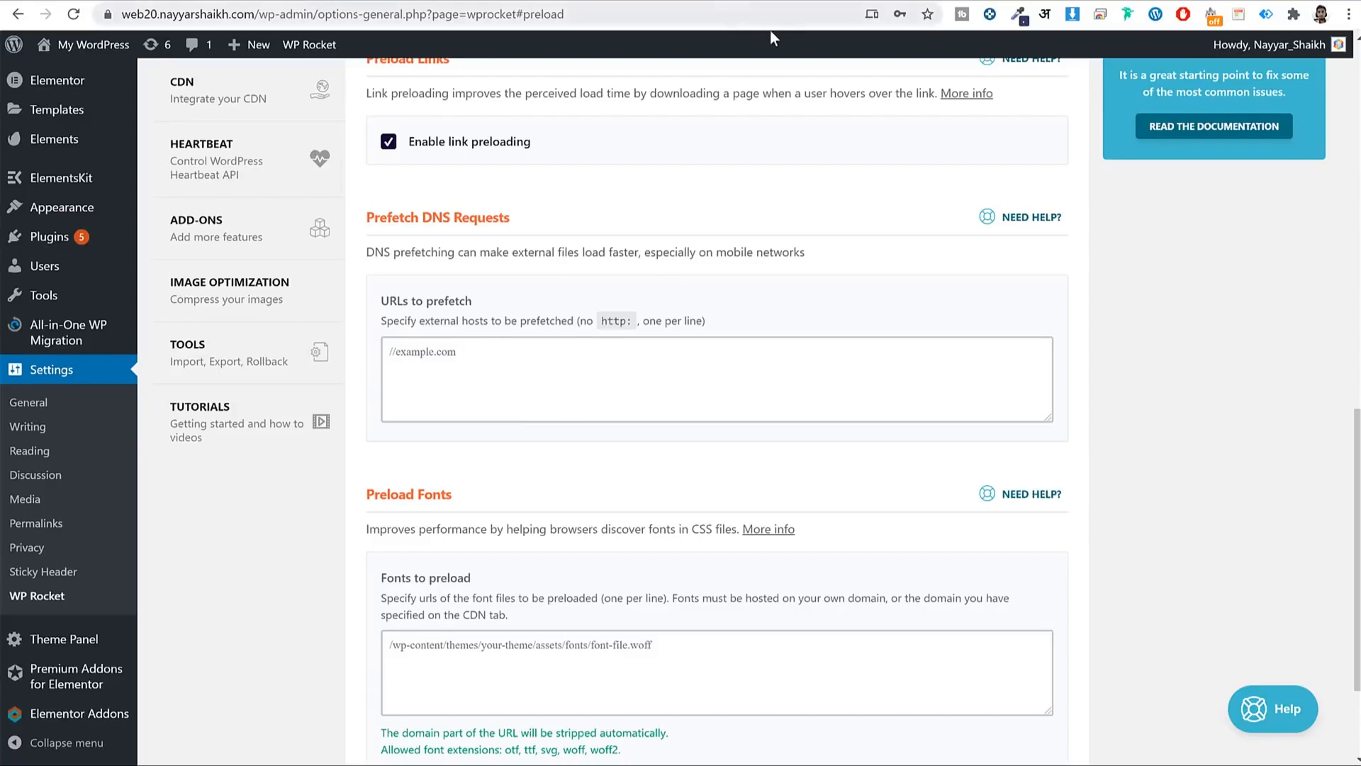
- Switch to the Pingdom report and examine the external hosts listed under Requests by domain
click(820, 6)
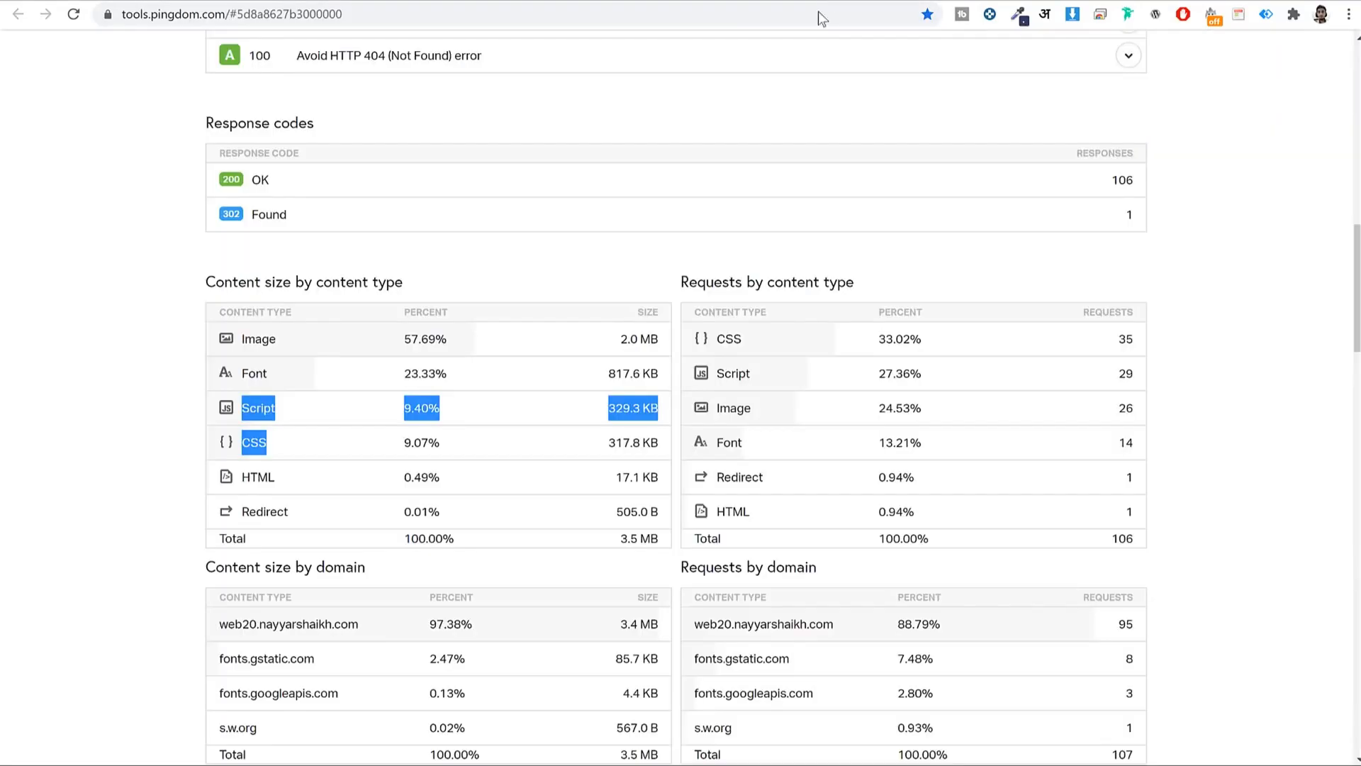
click(1207, 302)
scroll(429, 415, down, 2)
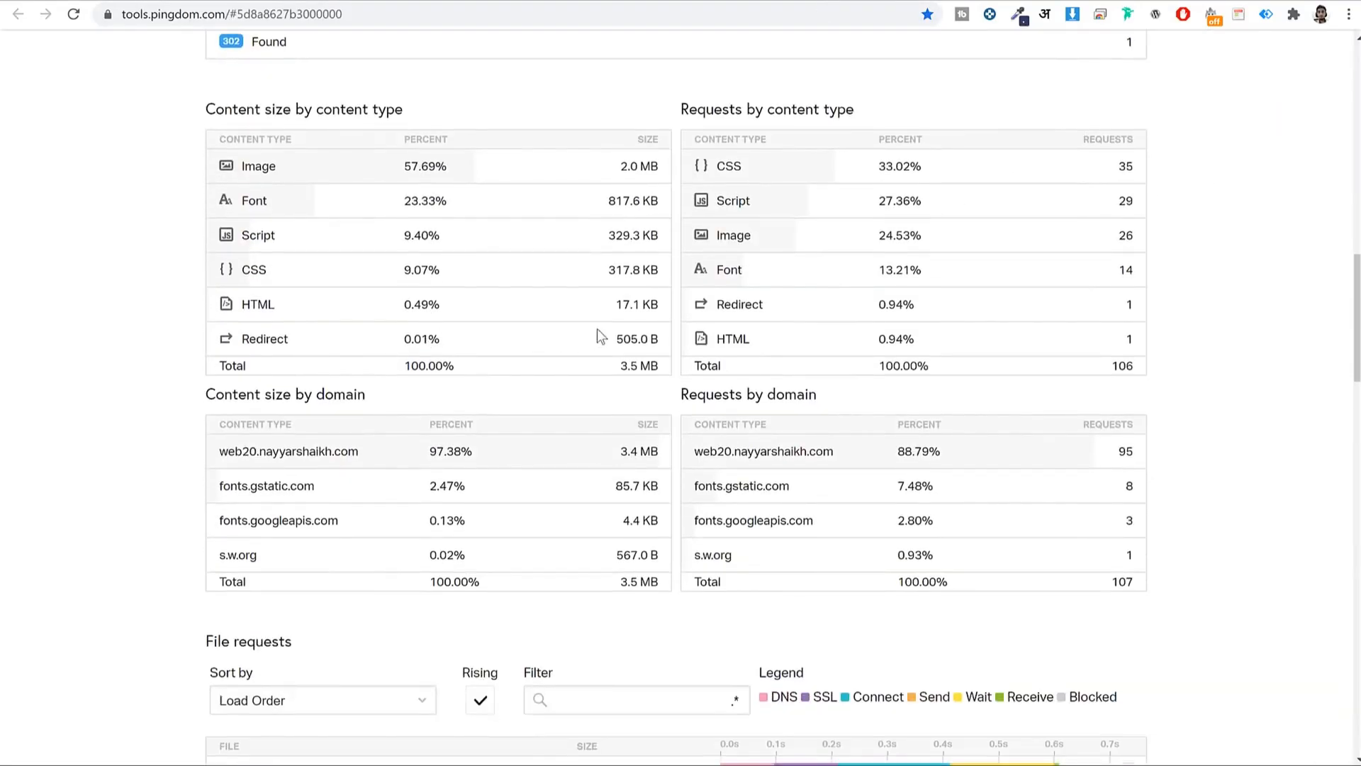
scroll(587, 280, down, 2)
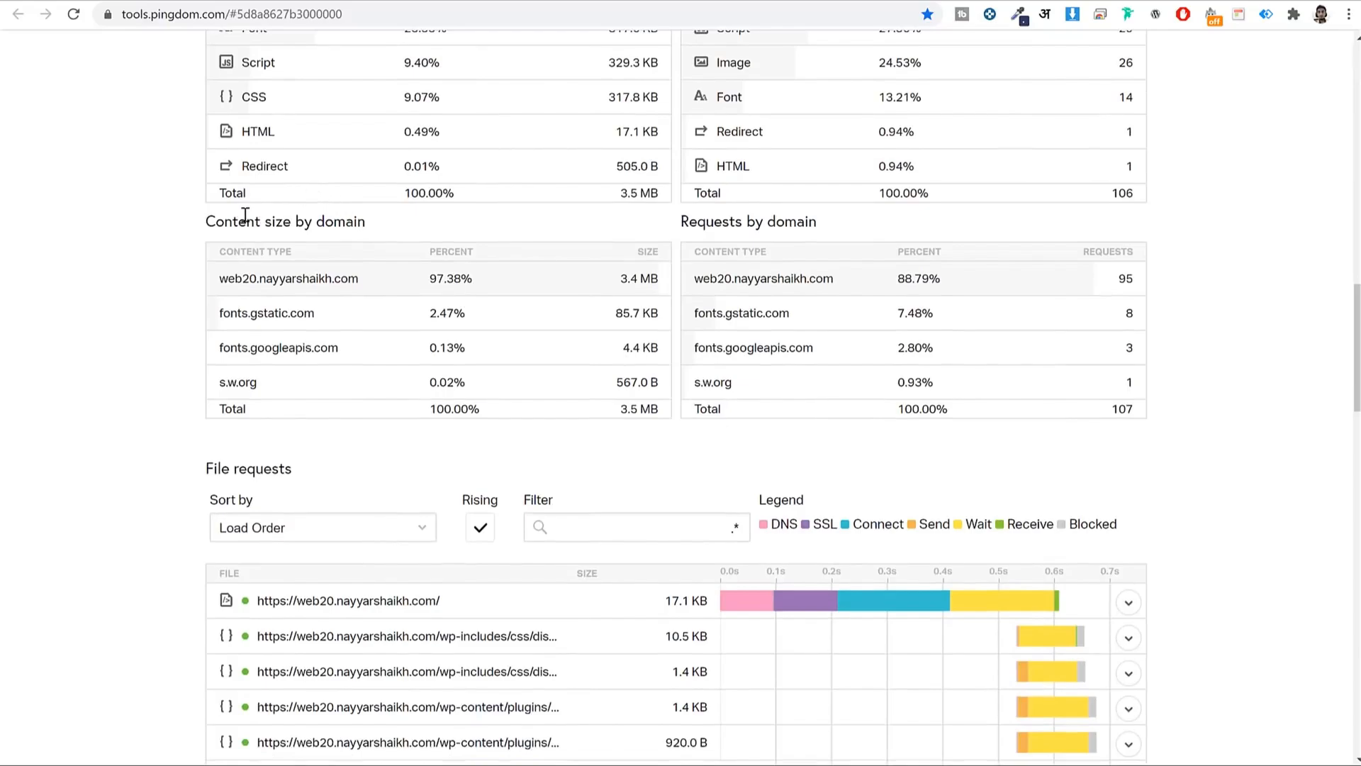
drag(821, 222, 682, 221)
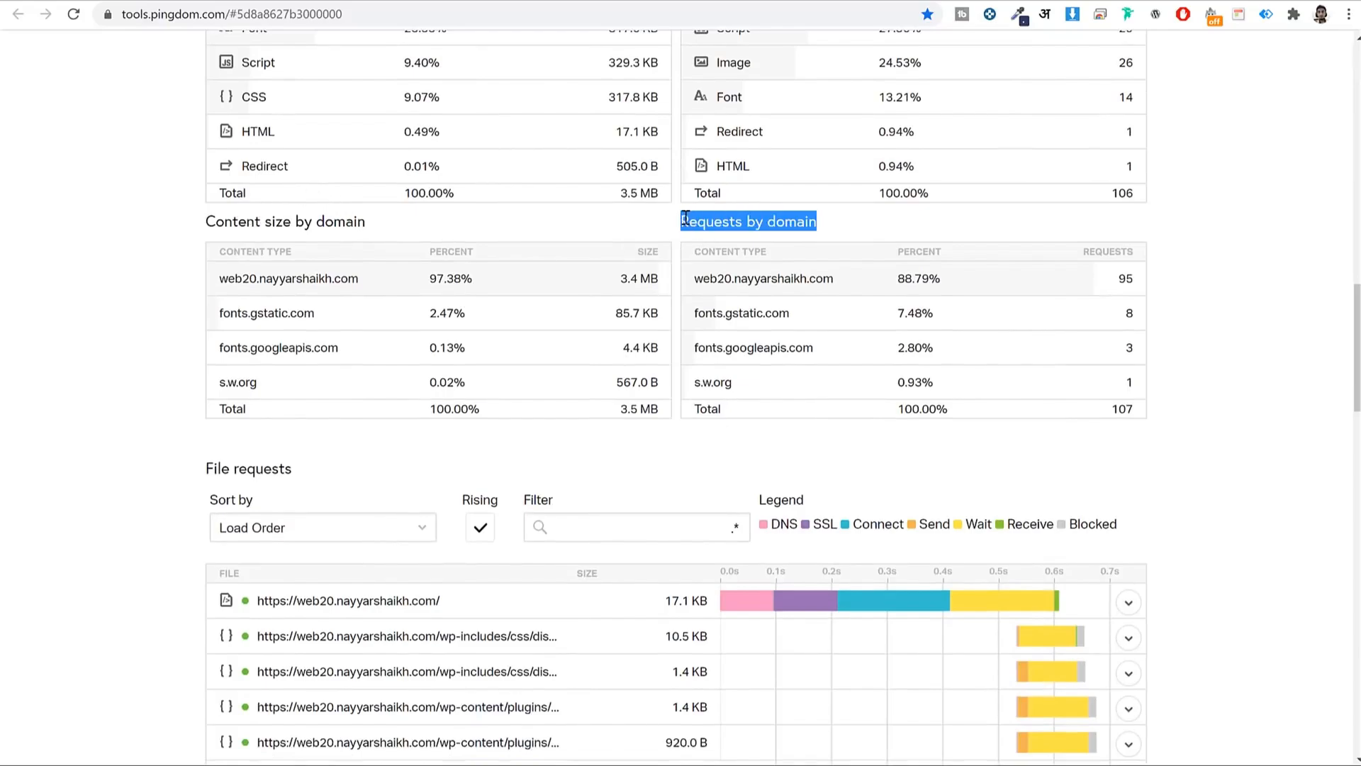
click(783, 319)
drag(805, 312, 693, 309)
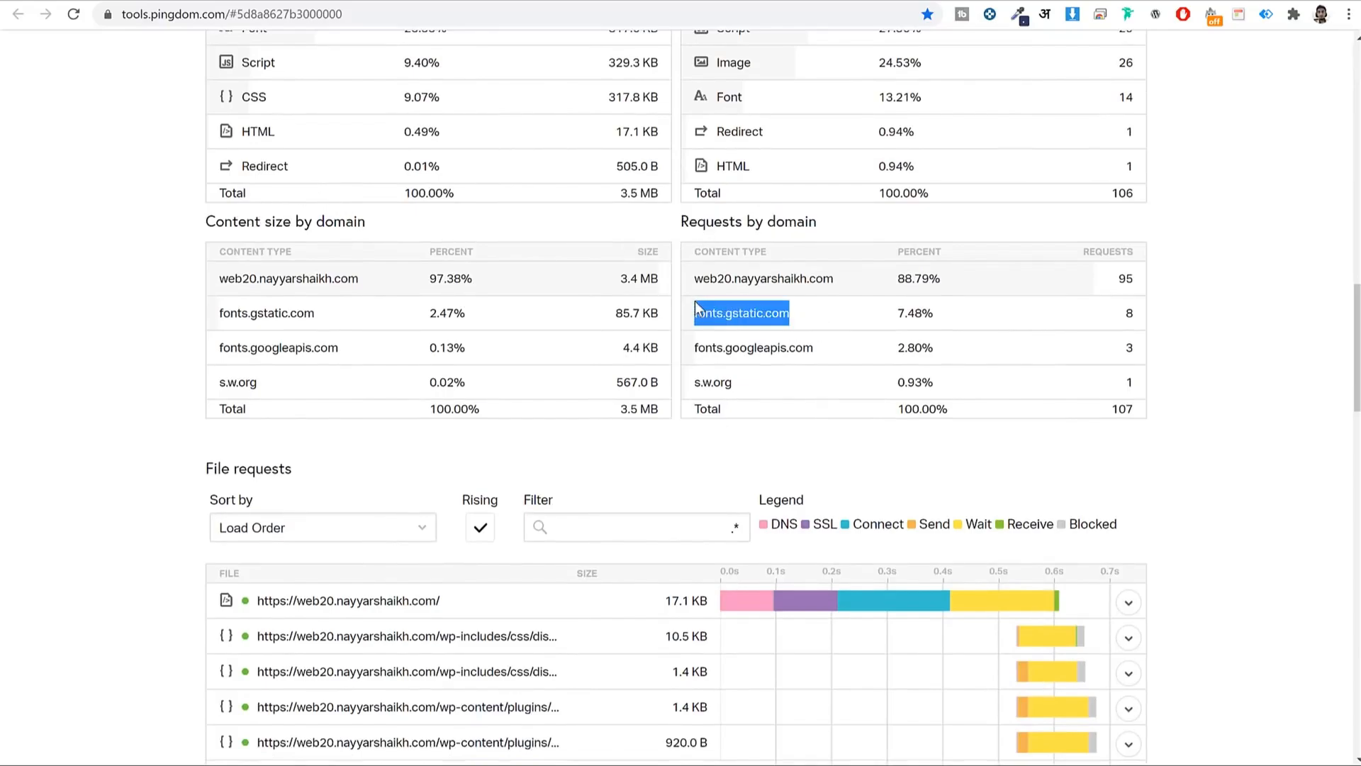
drag(813, 346, 676, 350)
drag(735, 384, 694, 382)
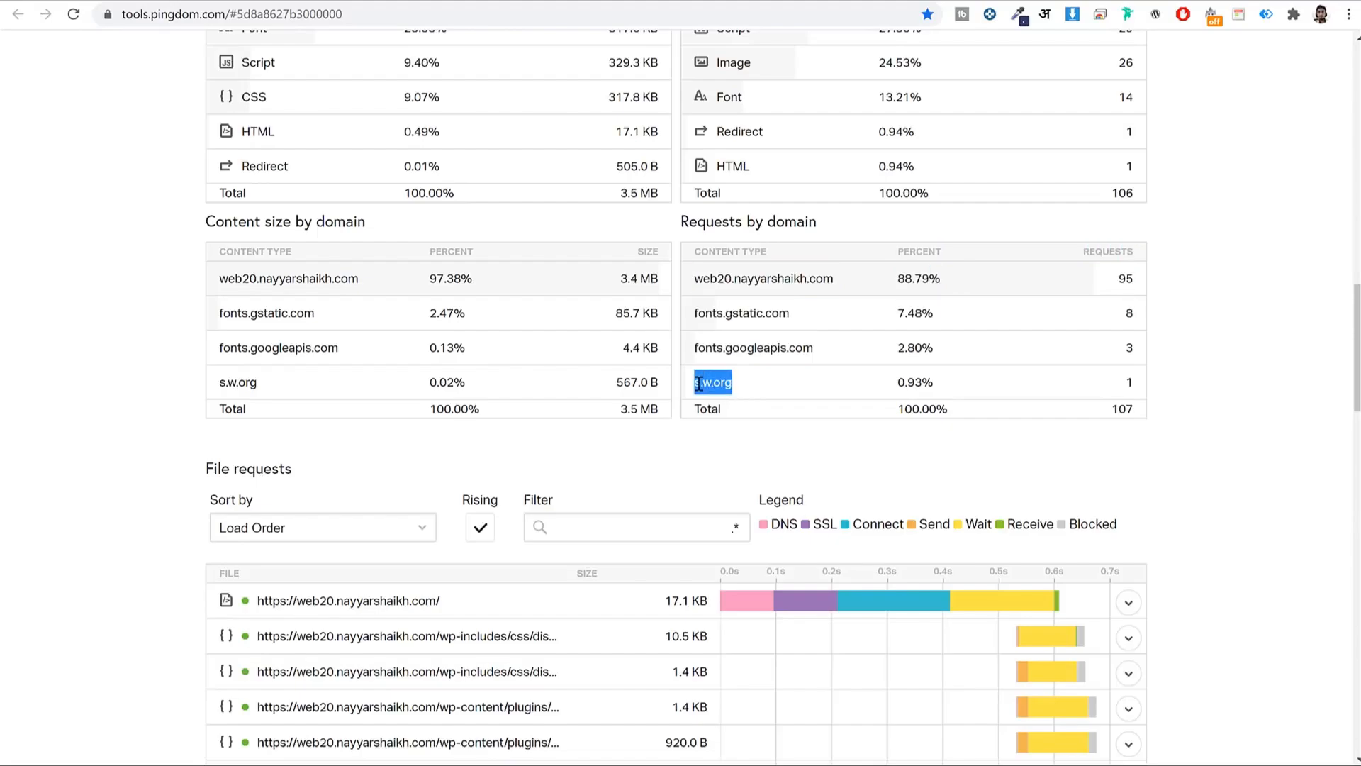
- Copy fonts.googleapis.com from the Pingdom report and add //fonts.googleapis.com to WP Rocket's URLs to prefetch
click(767, 359)
drag(821, 355, 691, 363)
key(ctrl+c)
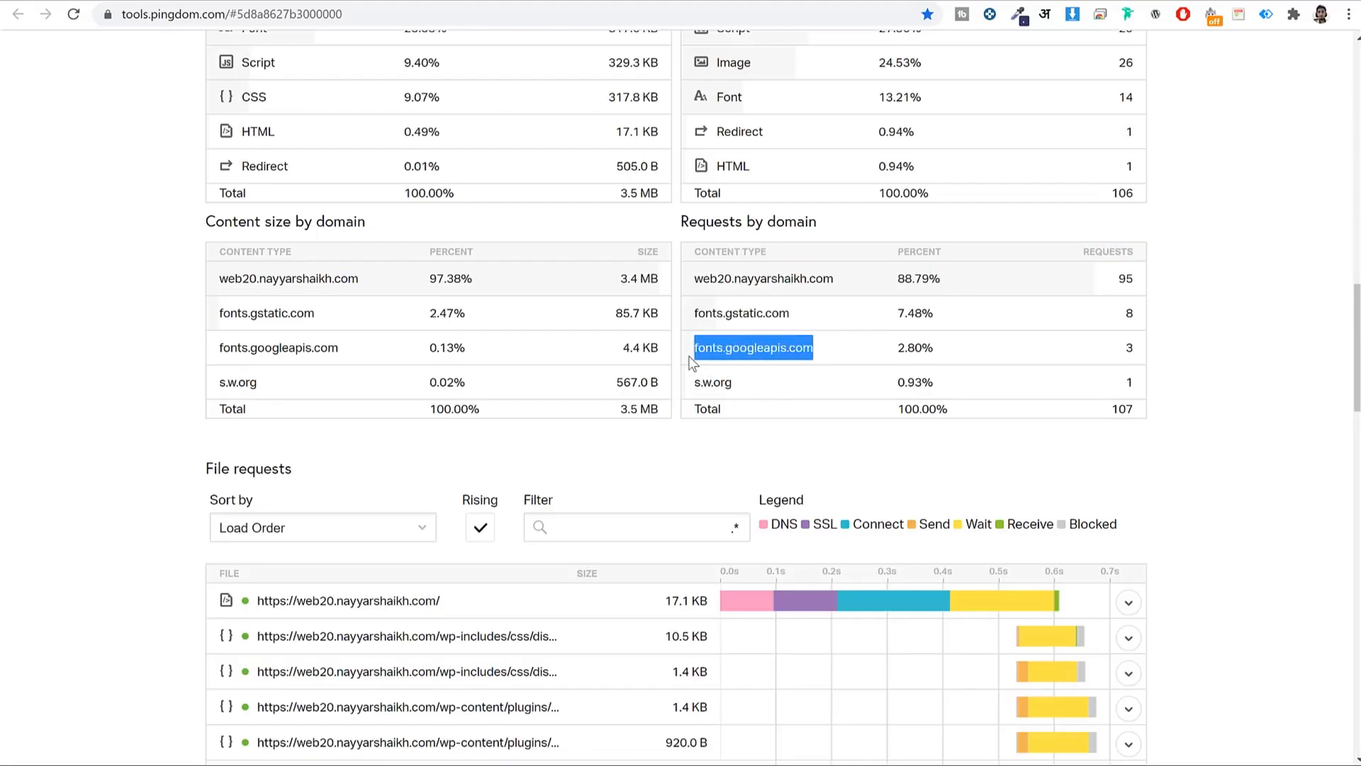
click(200, 1)
click(413, 383)
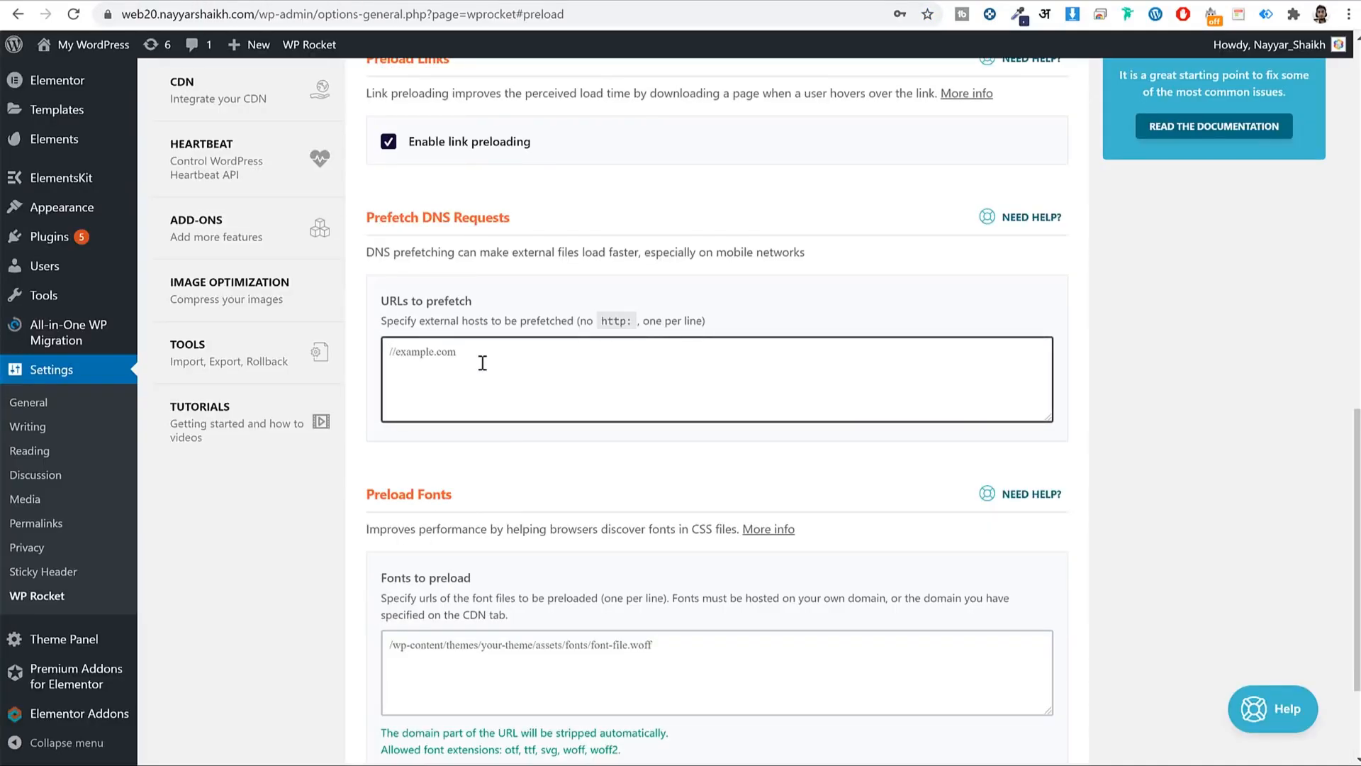
text(//)
key(ctrl+v)
key(Return)
- Copy fonts.gstatic.com from the Pingdom report and add //fonts.gstatic.com on a new line of the URLs to prefetch
click(840, 0)
drag(793, 314, 689, 313)
key(ctrl+c)
click(454, 1)
text(//)
key(ctrl+v)
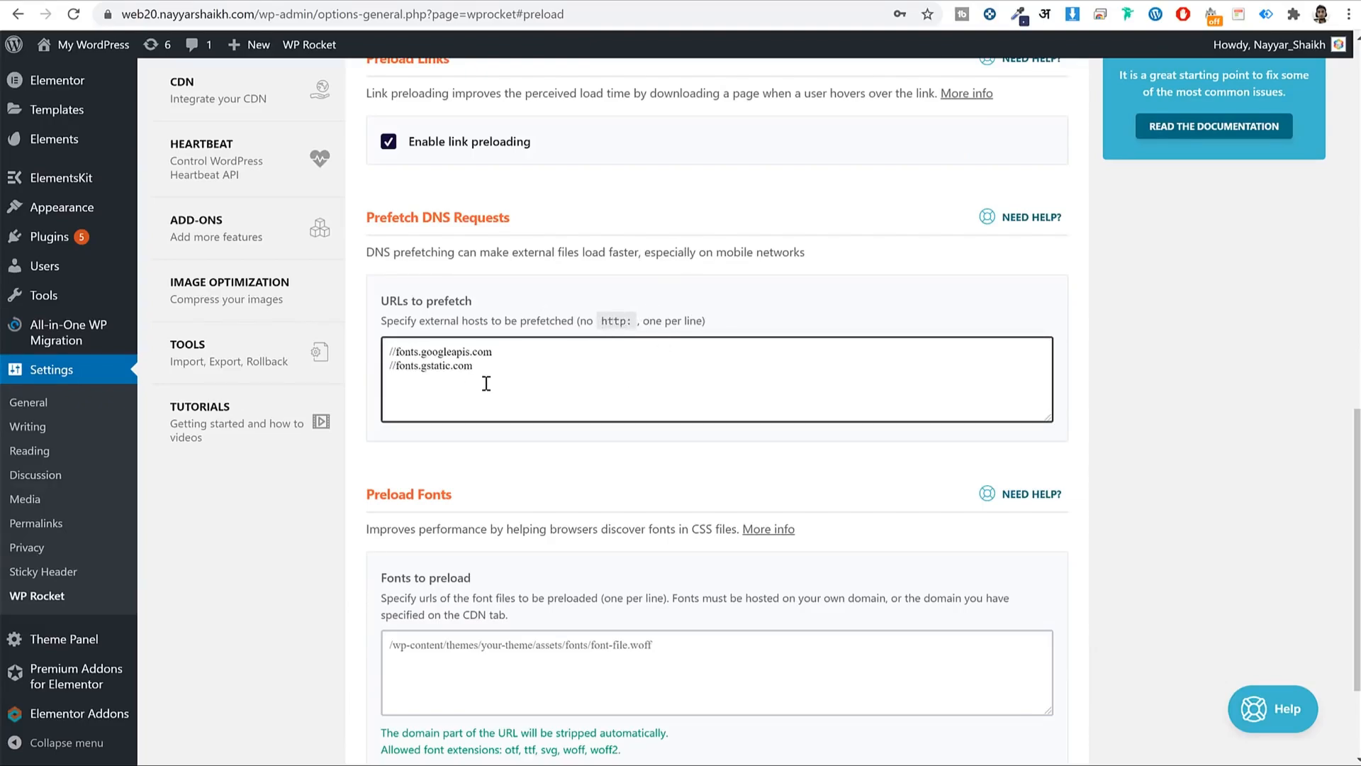
drag(497, 374, 385, 345)
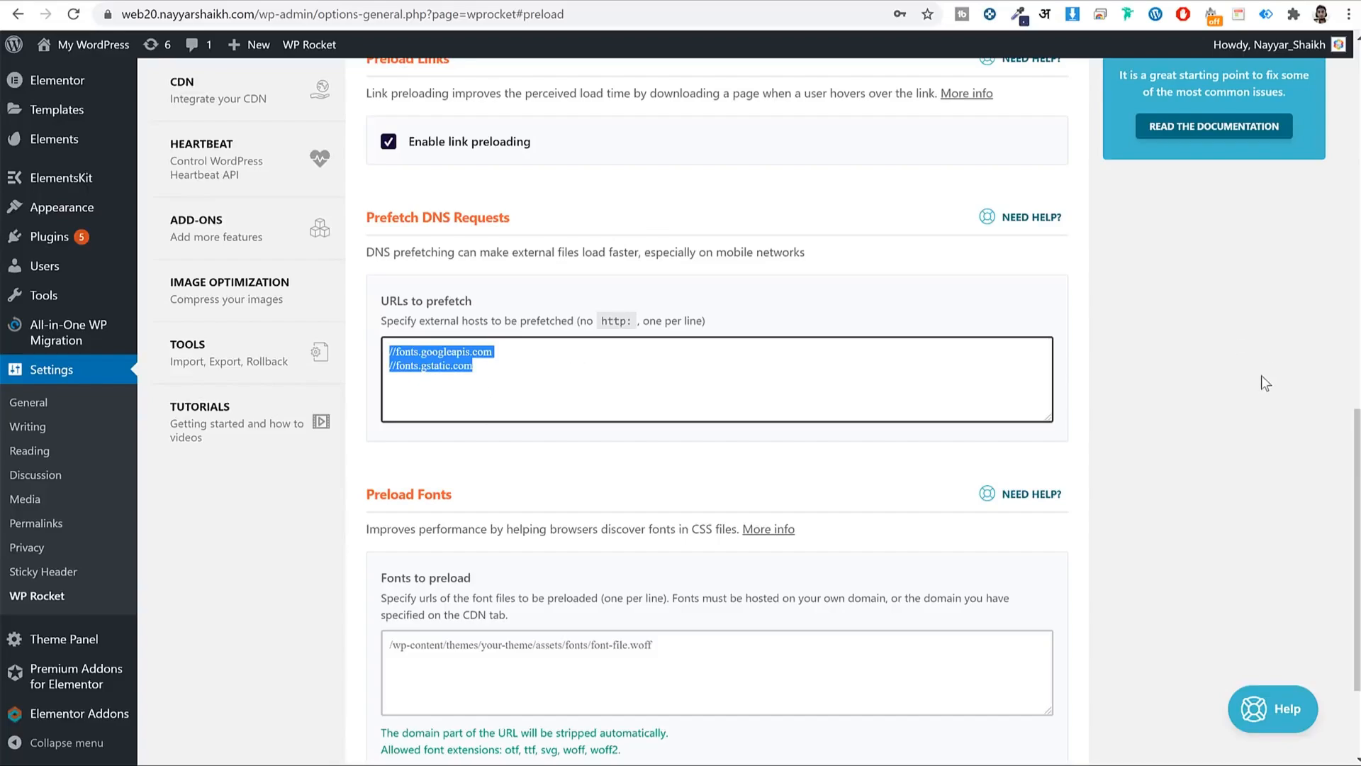
- Leave the Preload Fonts list empty and save the preload changes
scroll(1261, 376, down, 3)
click(550, 500)
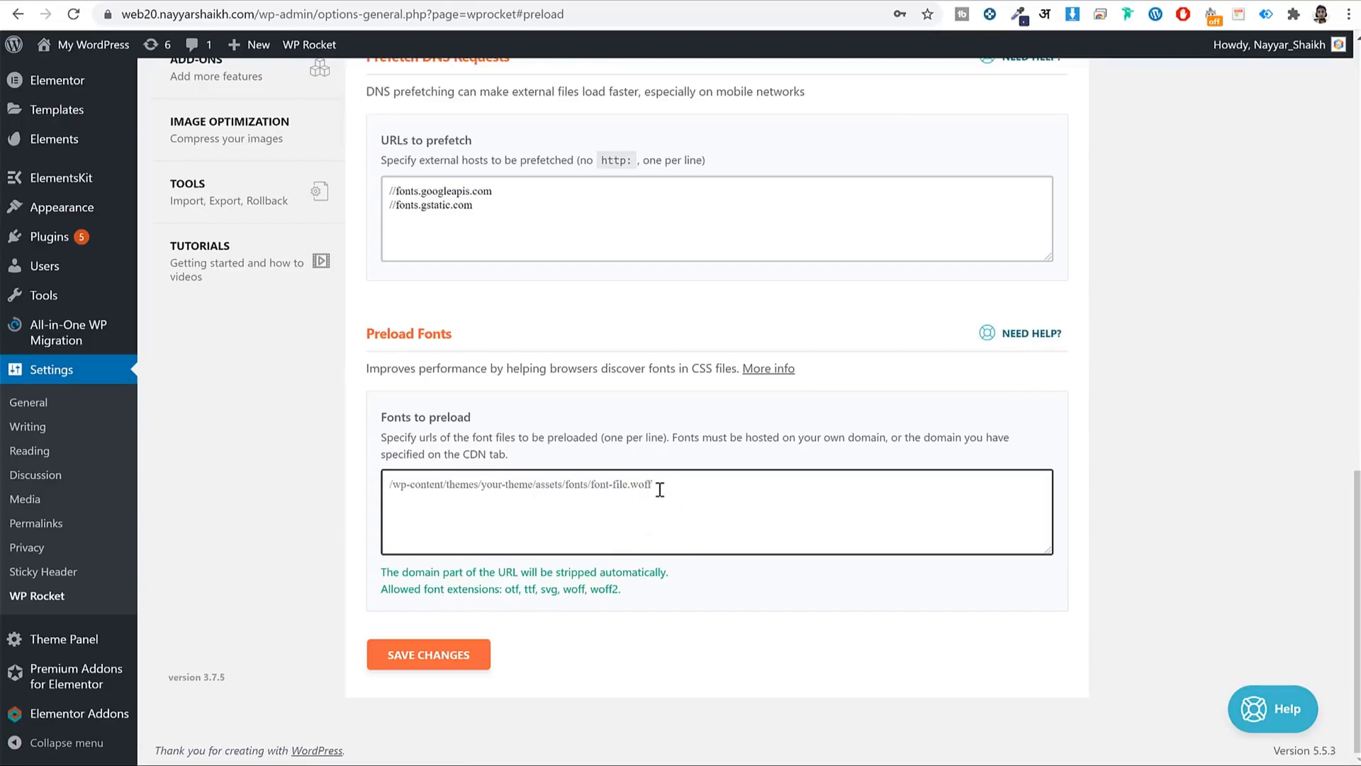
drag(453, 334, 360, 334)
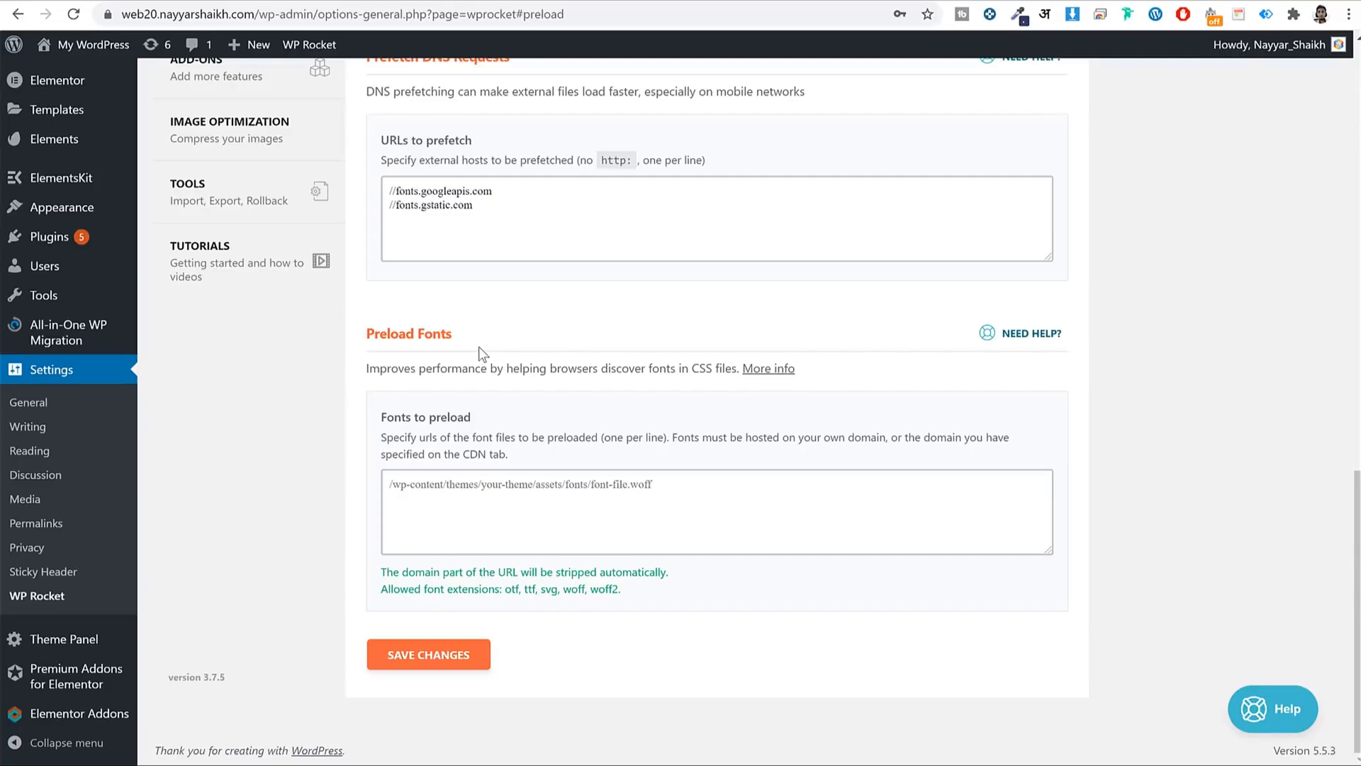
click(473, 657)
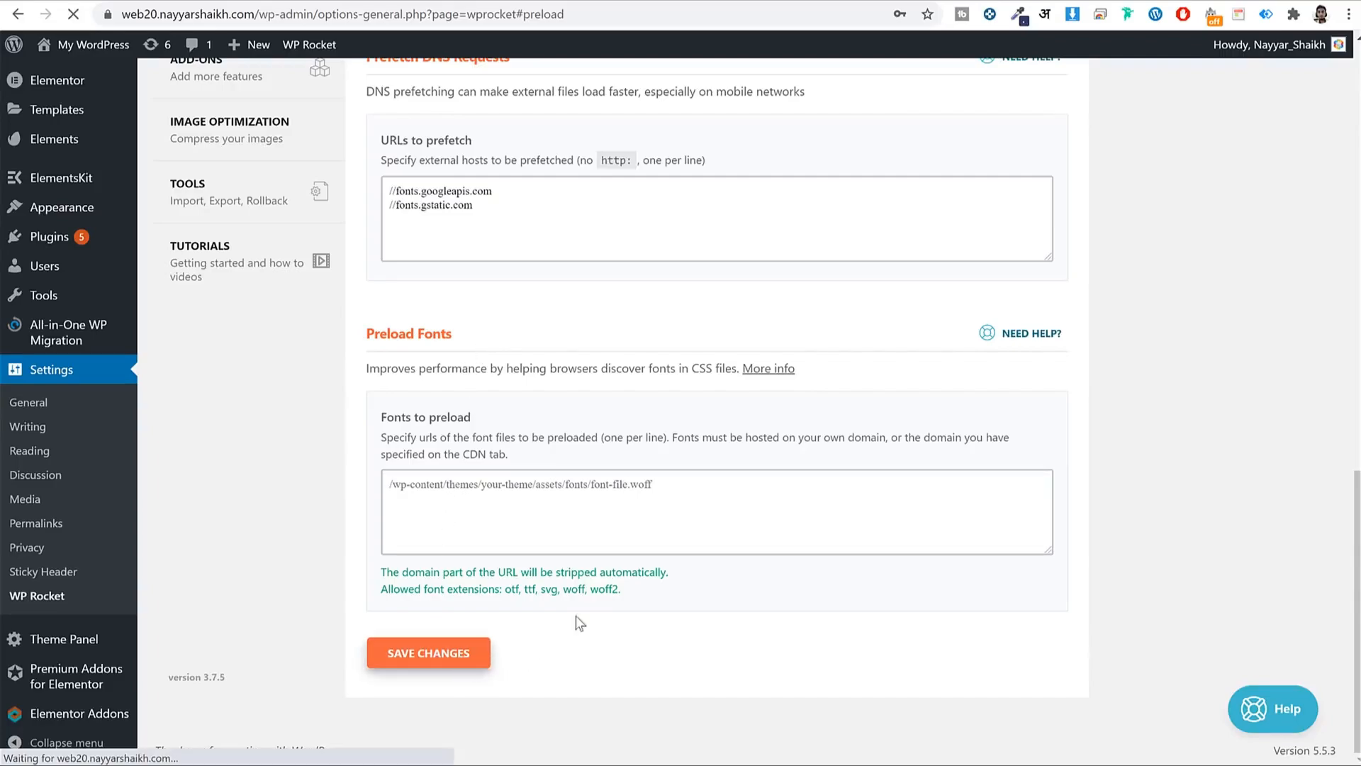
- Open WP Rocket's Advanced Rules and enter /shop/(.*) as a URL that should never be cached
scroll(1167, 231, down, 6)
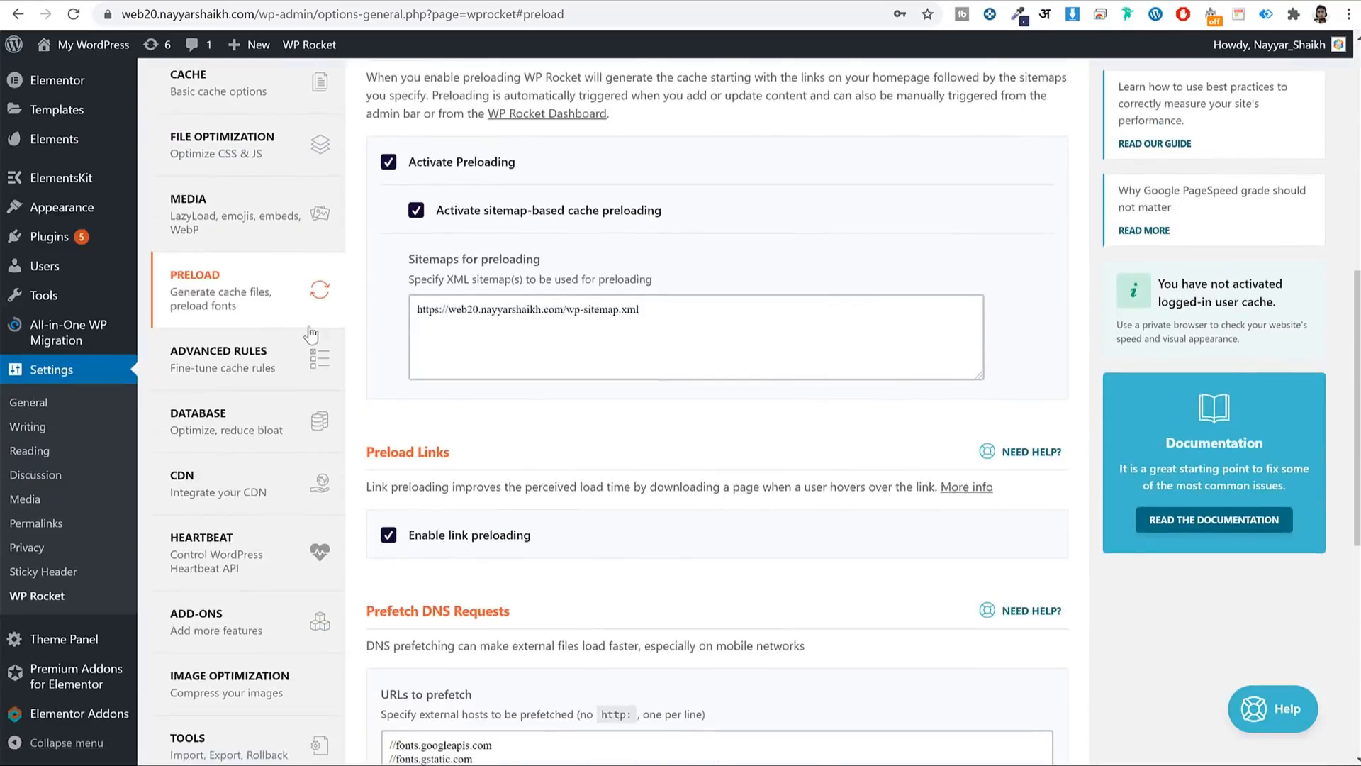
click(311, 334)
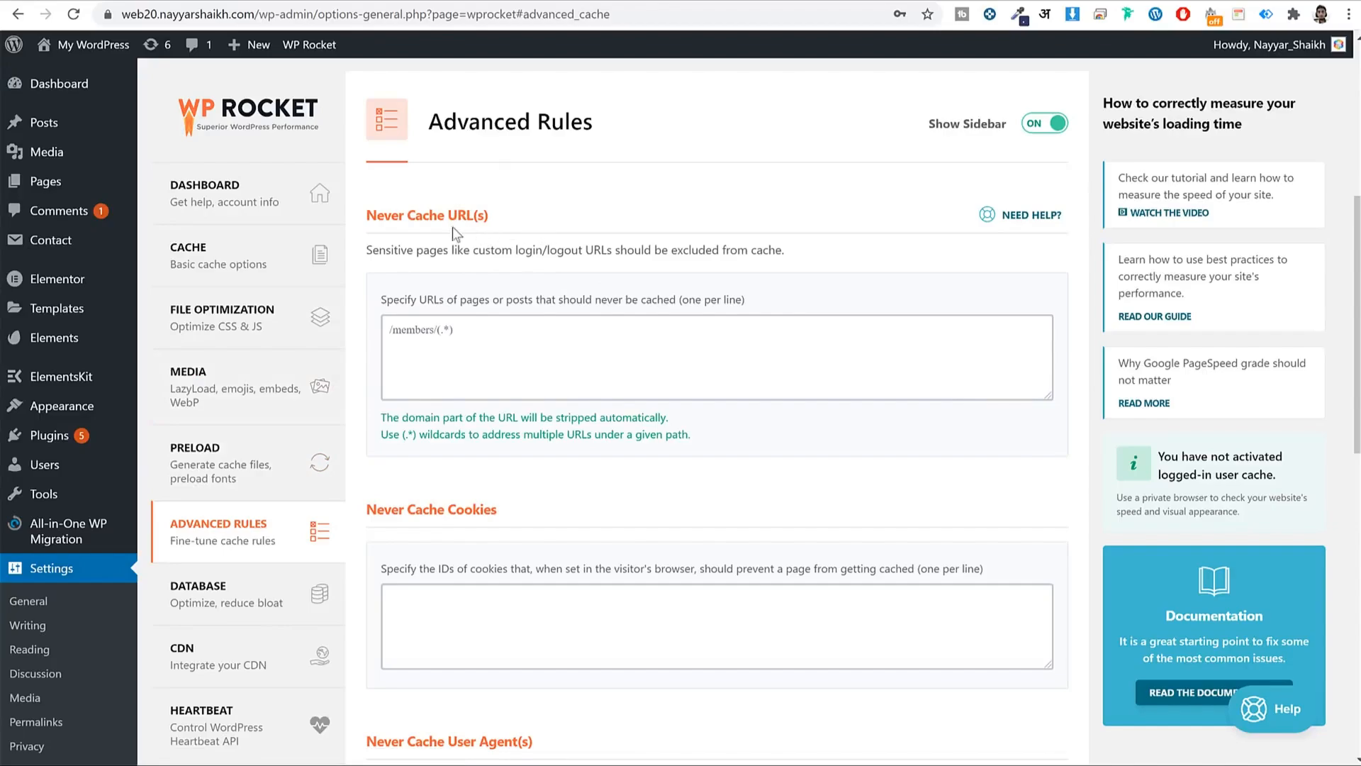
drag(371, 216, 504, 220)
click(515, 221)
click(507, 338)
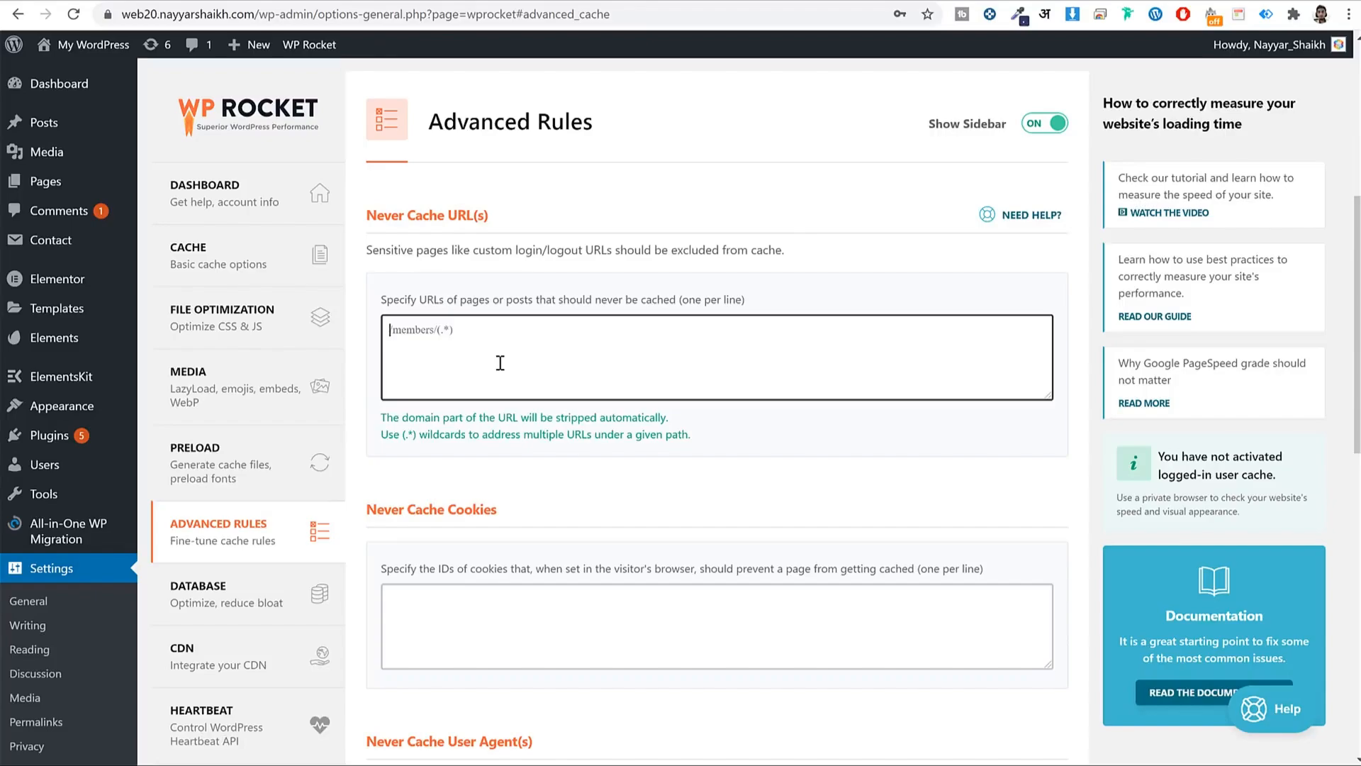
text(/shop/)
double_click(409, 434)
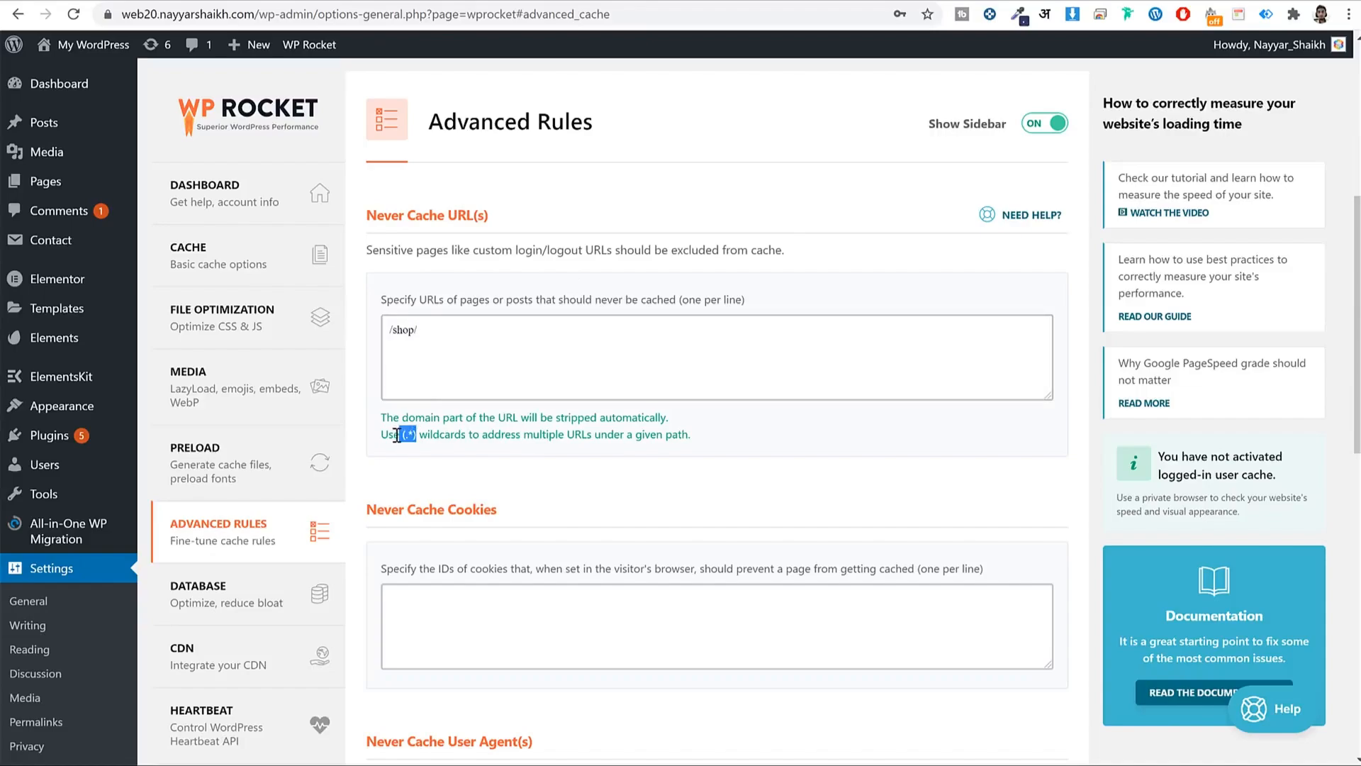
click(466, 323)
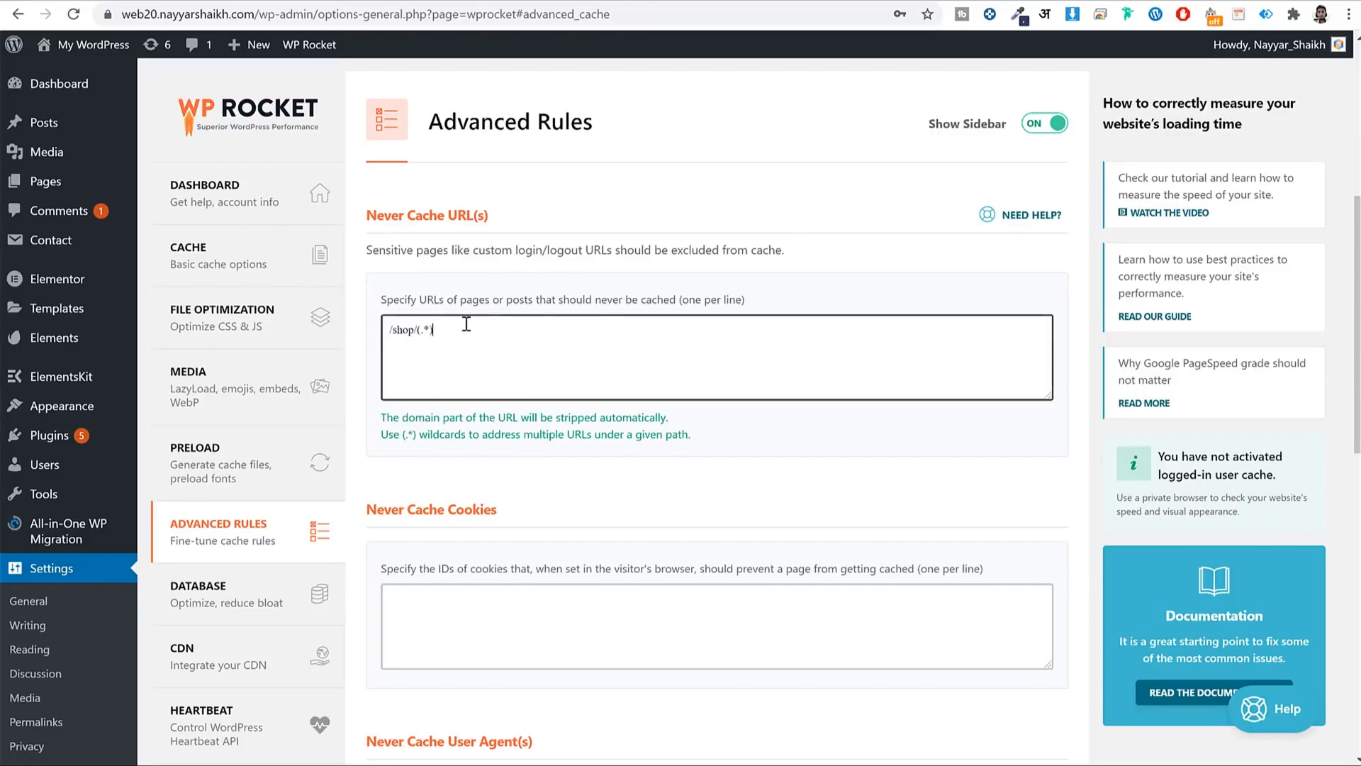
triple_click(428, 330)
key(BackSpace)
text(/shop/(.*))
drag(466, 332, 374, 348)
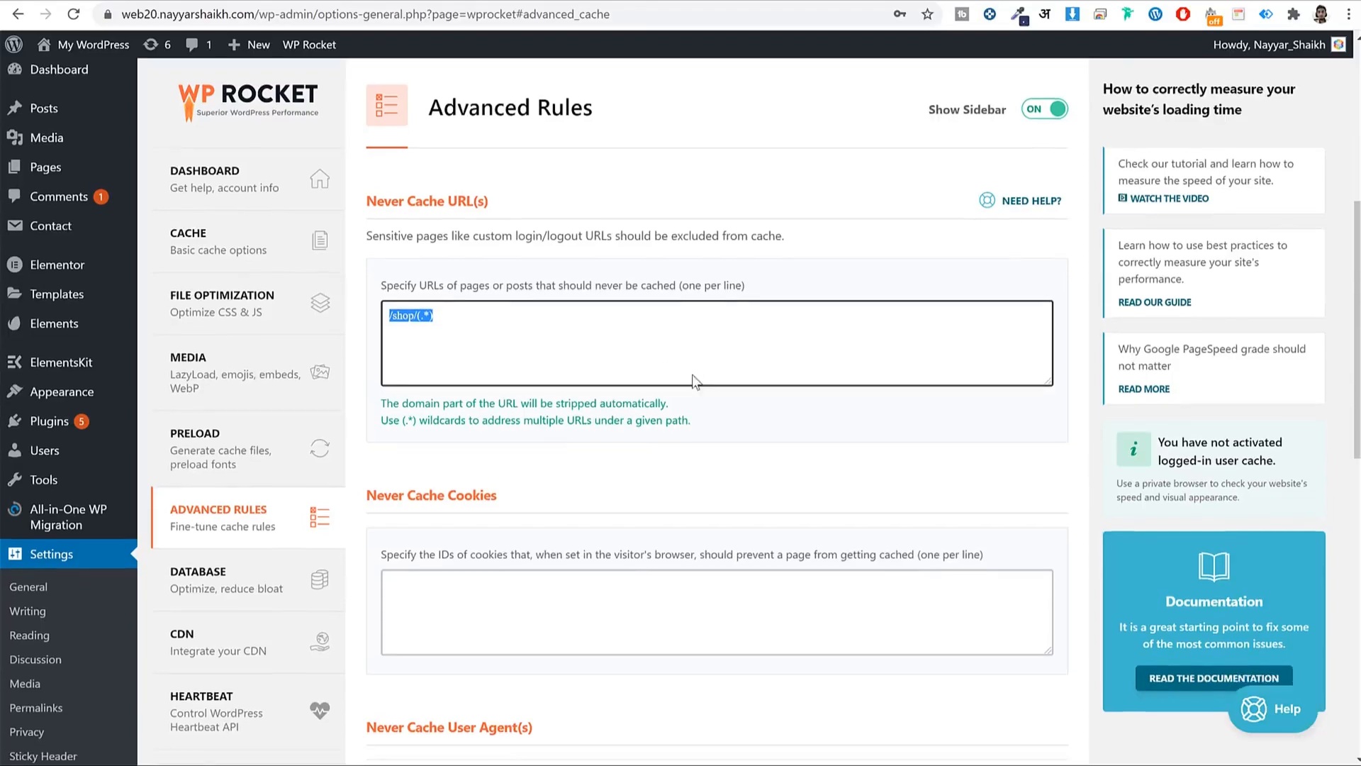
- Review the remaining advanced rules for cookies, user agents, purge URLs and query strings, and save the changes
scroll(353, 368, down, 4)
drag(461, 257, 563, 282)
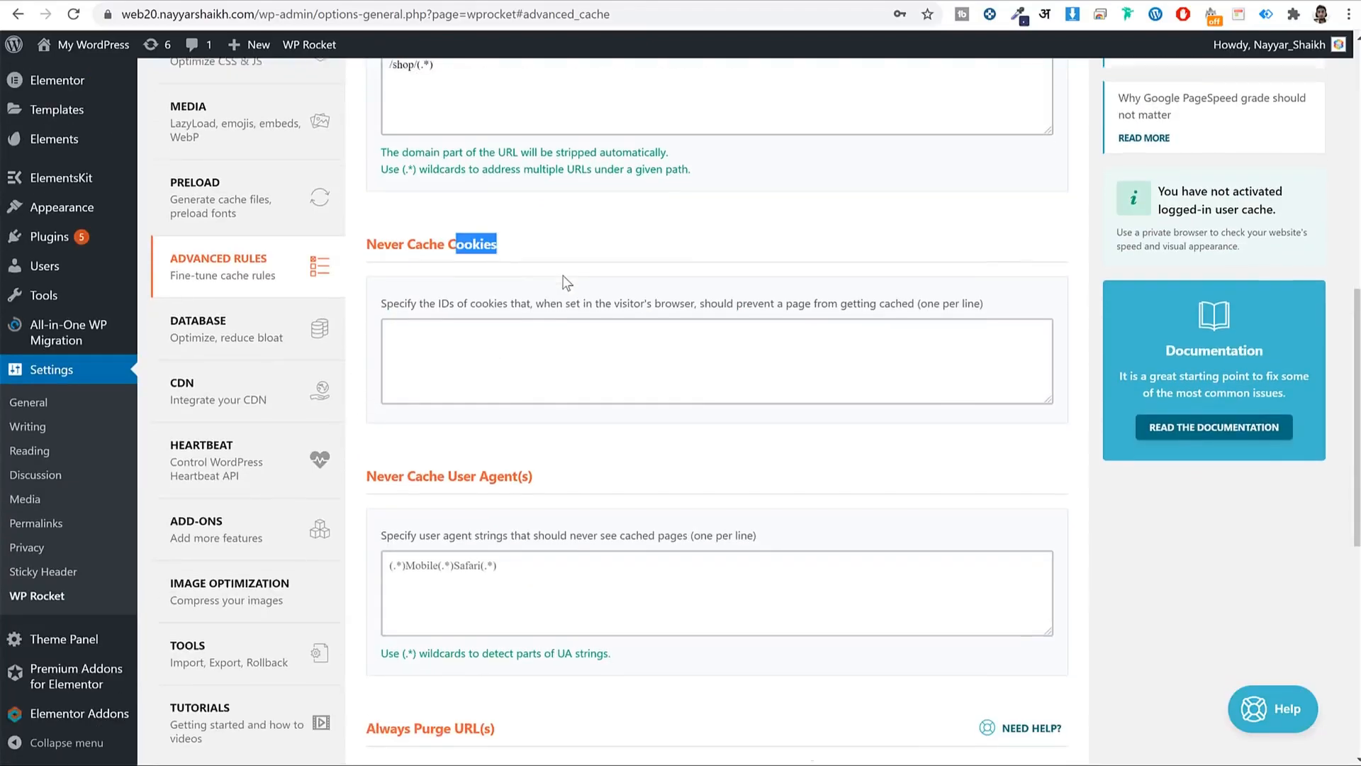
scroll(426, 291, down, 4)
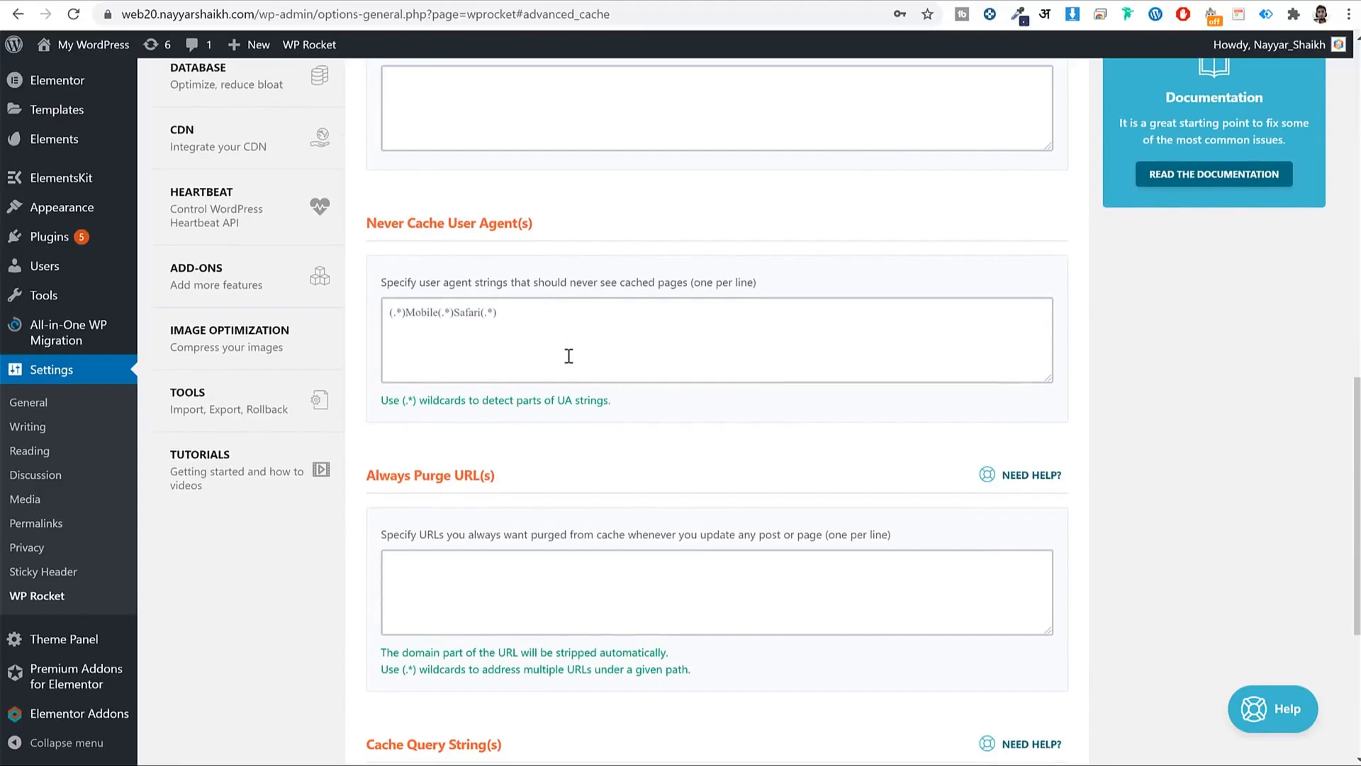
scroll(569, 355, down, 5)
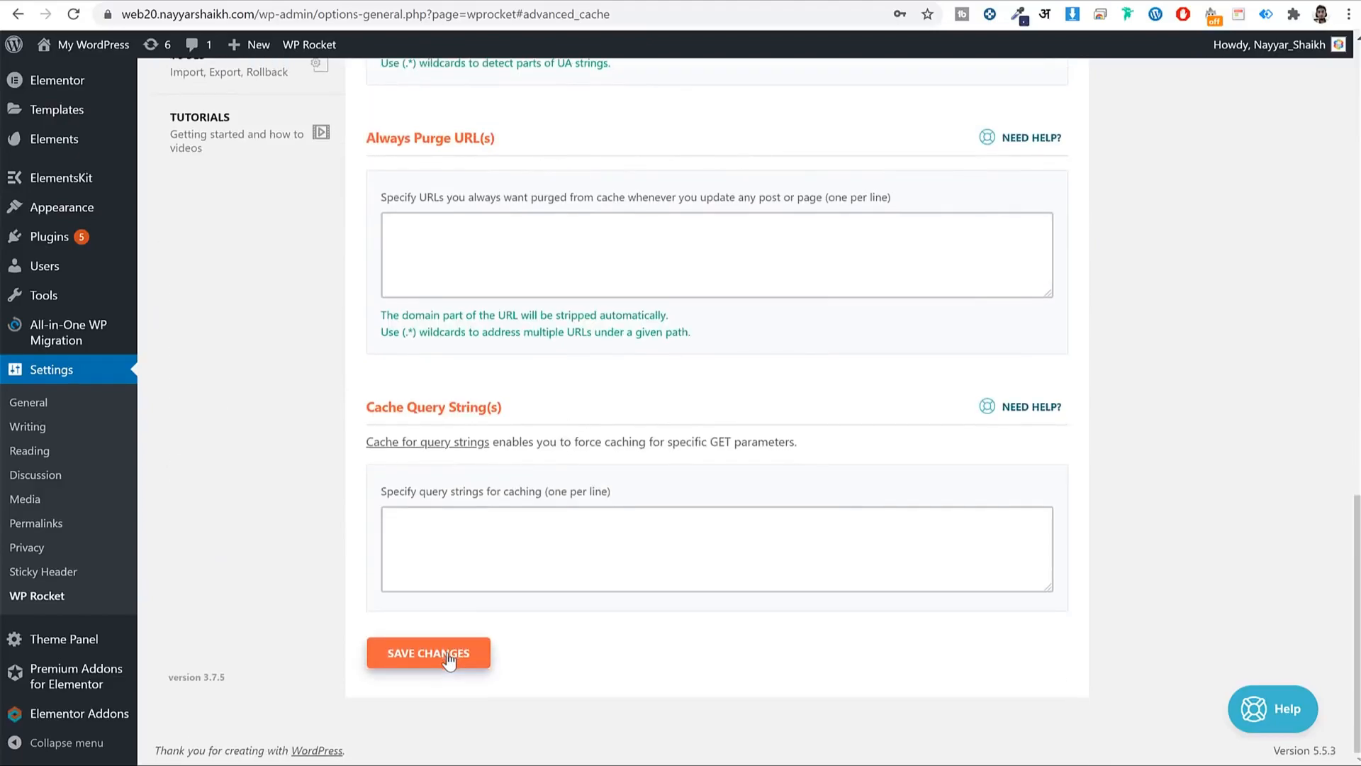
click(448, 658)
- In WP Rocket's Database settings, select Revisions and Spam Comments for cleanup
scroll(995, 320, down, 11)
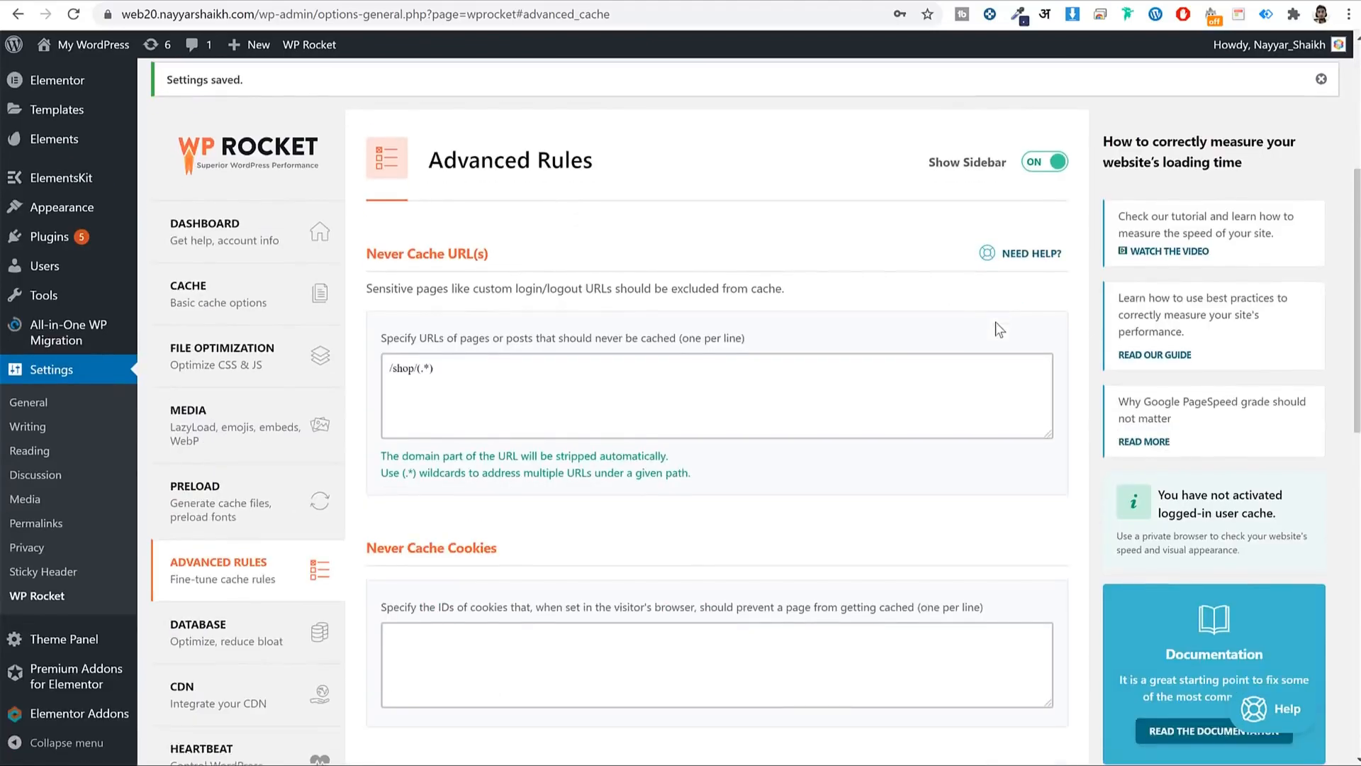
click(259, 298)
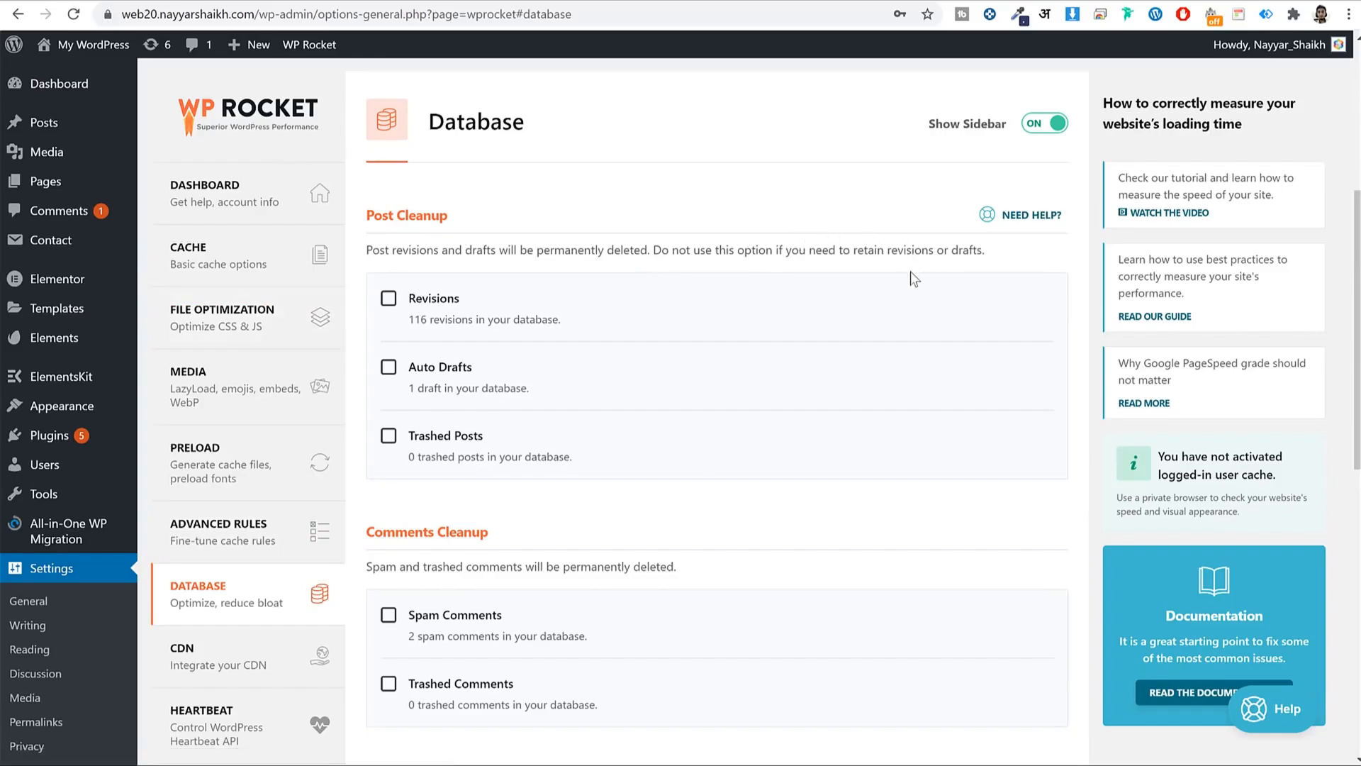
click(434, 301)
scroll(704, 331, down, 2)
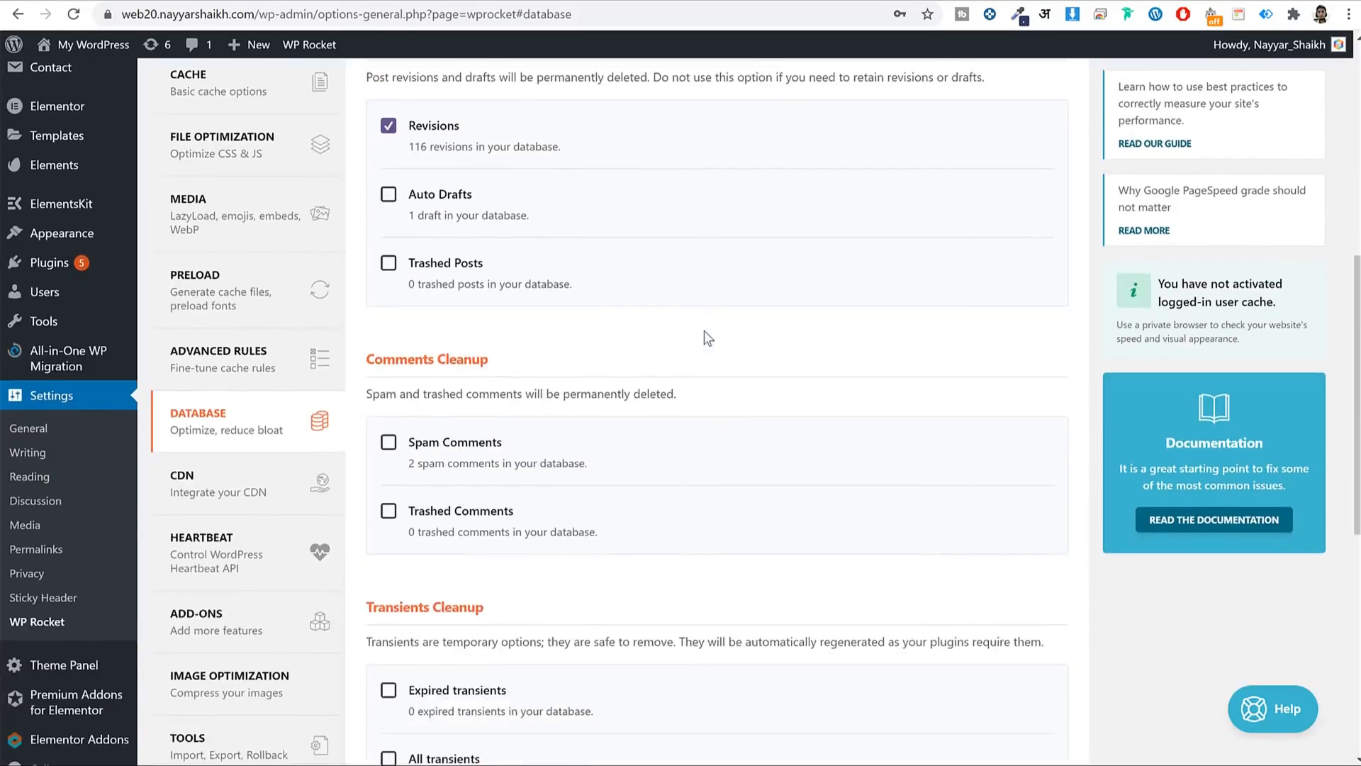
click(431, 447)
scroll(768, 500, down, 8)
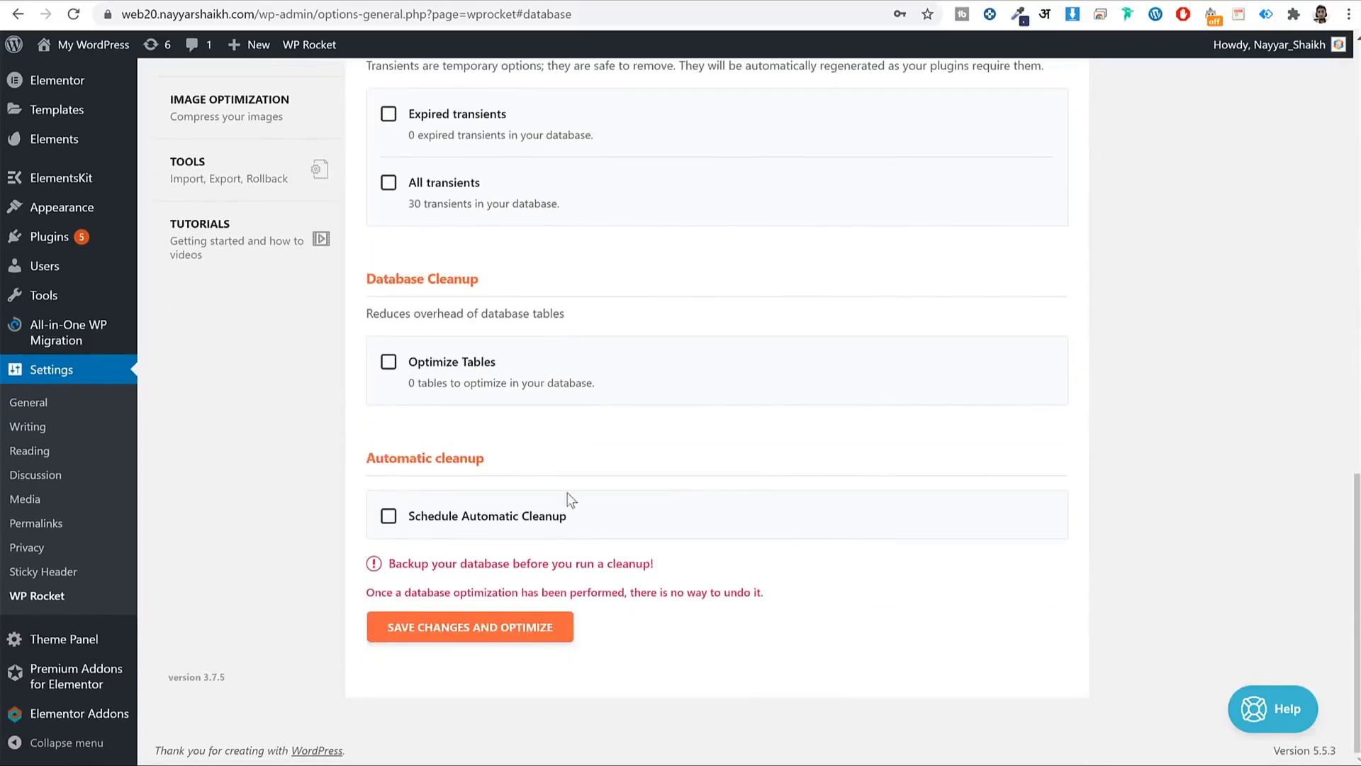
- Include Expired transients and All transients in the cleanup, then save the changes and optimize the database
scroll(526, 280, up, 2)
click(468, 288)
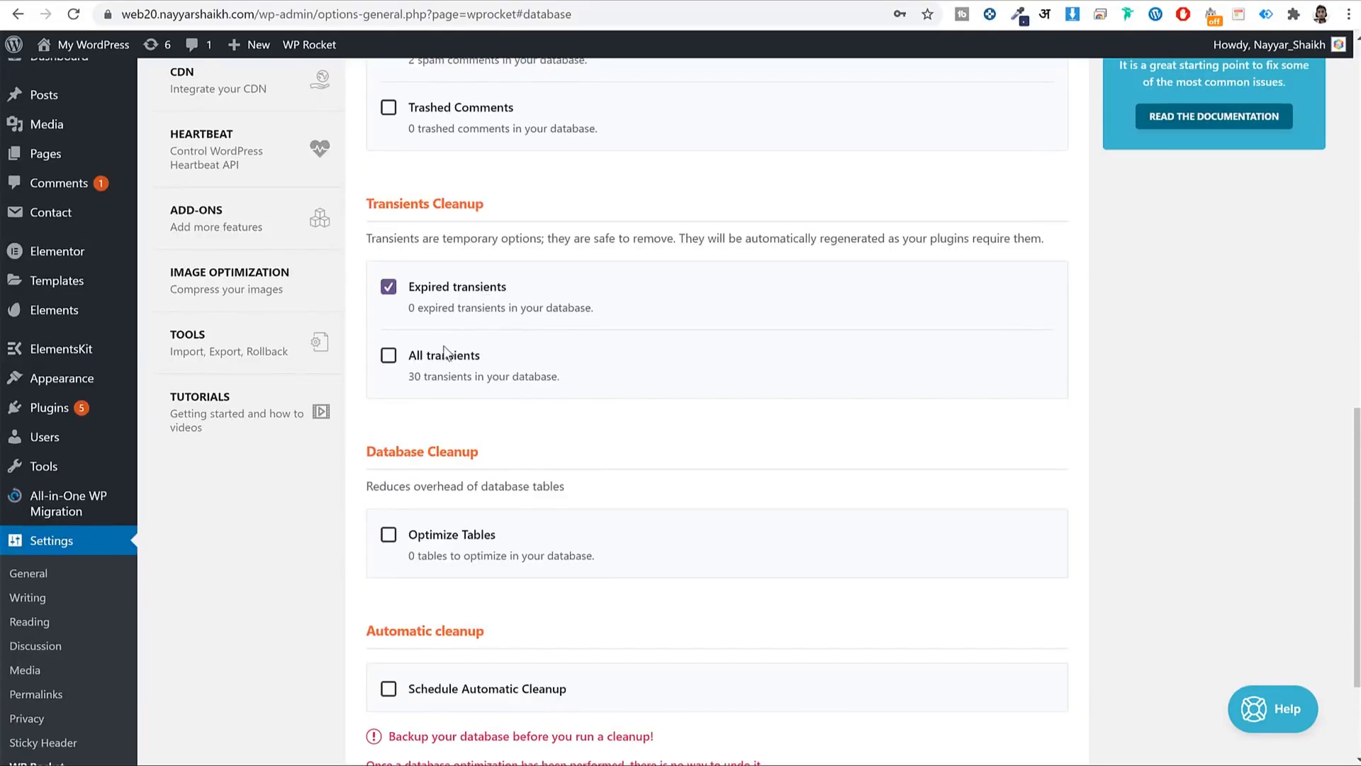
click(444, 359)
scroll(682, 337, down, 2)
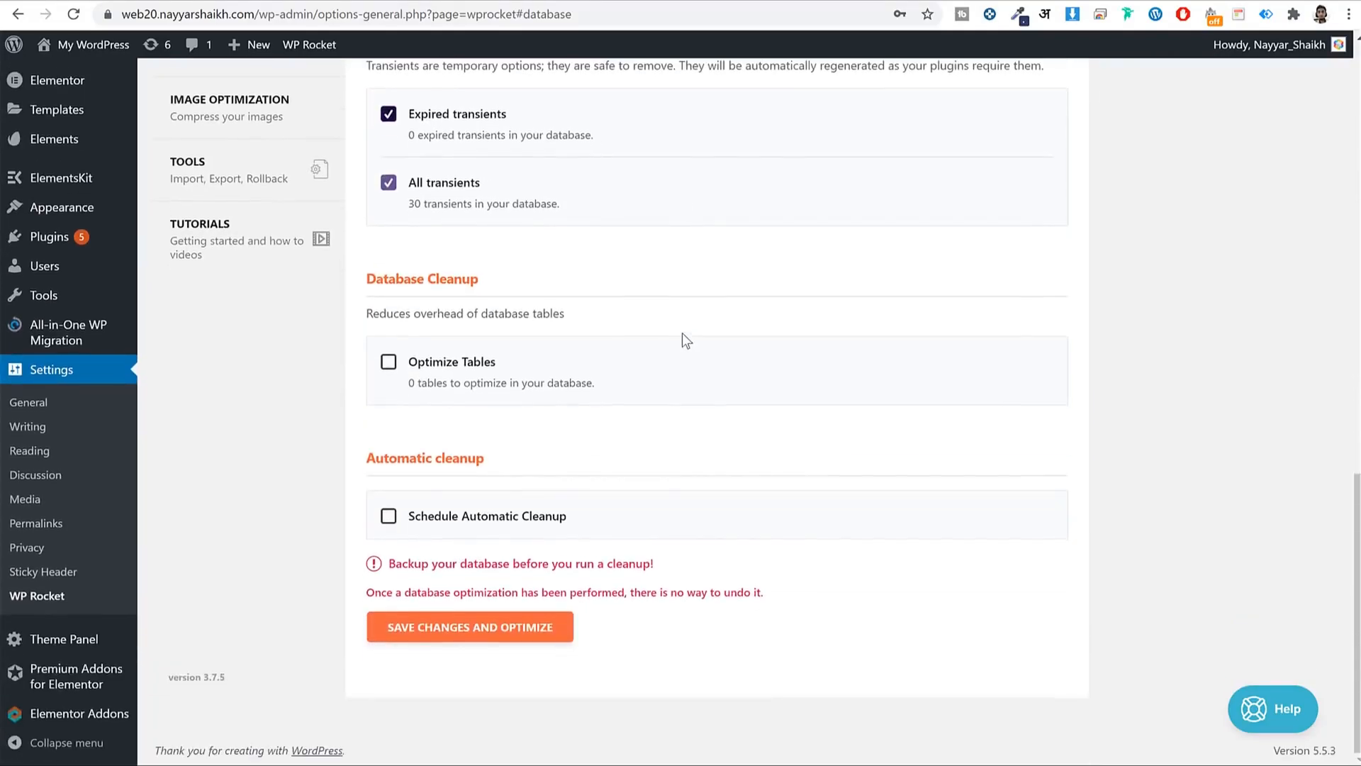
click(476, 627)
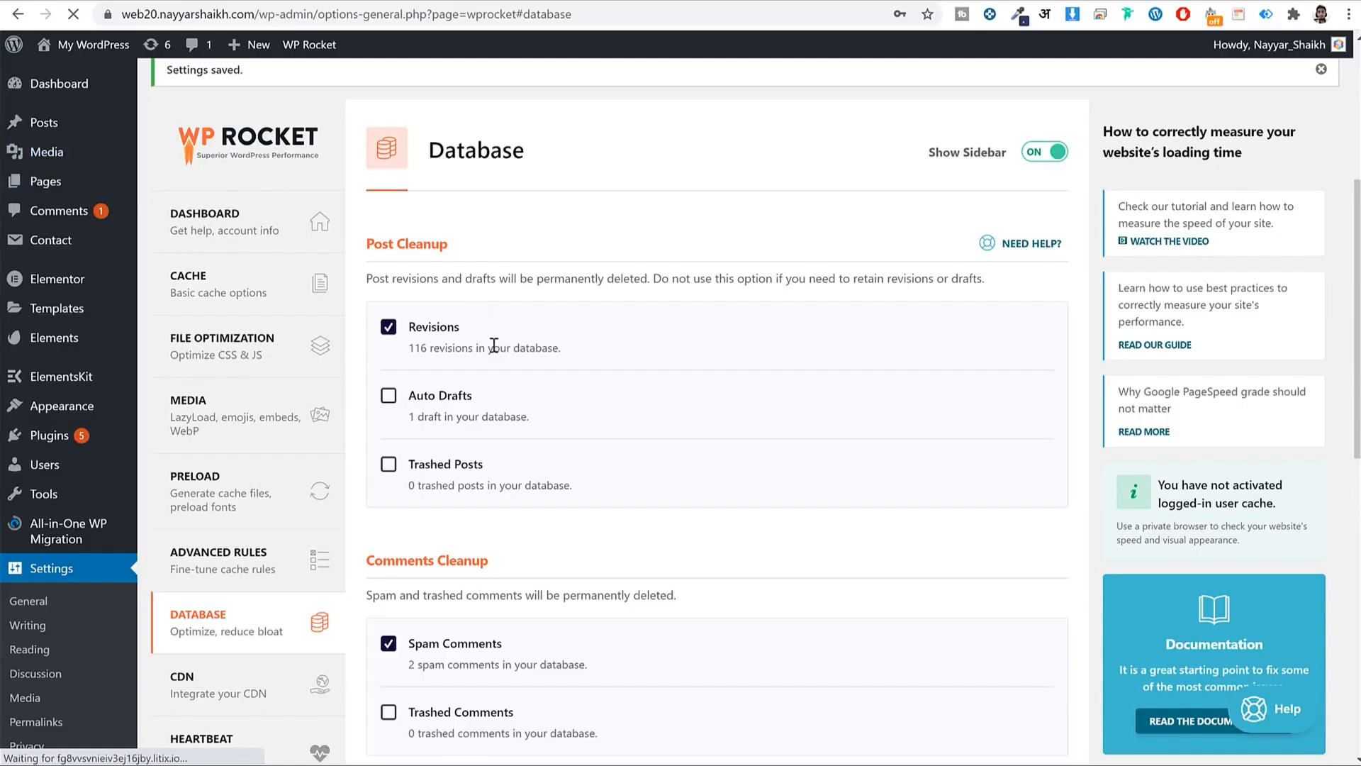
- Open the Pages list in a new tab and open the About Us page in the WordPress editor
right_click(50, 190)
click(71, 202)
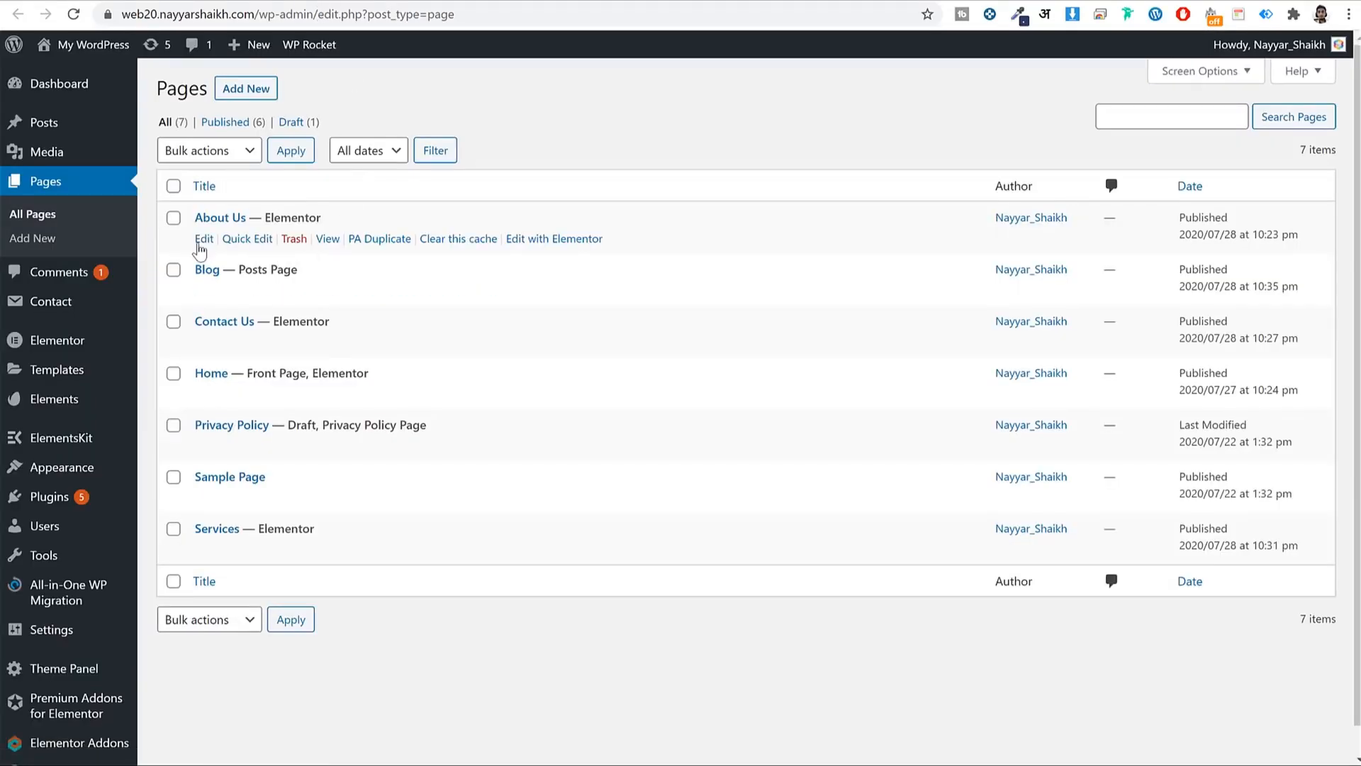
click(203, 240)
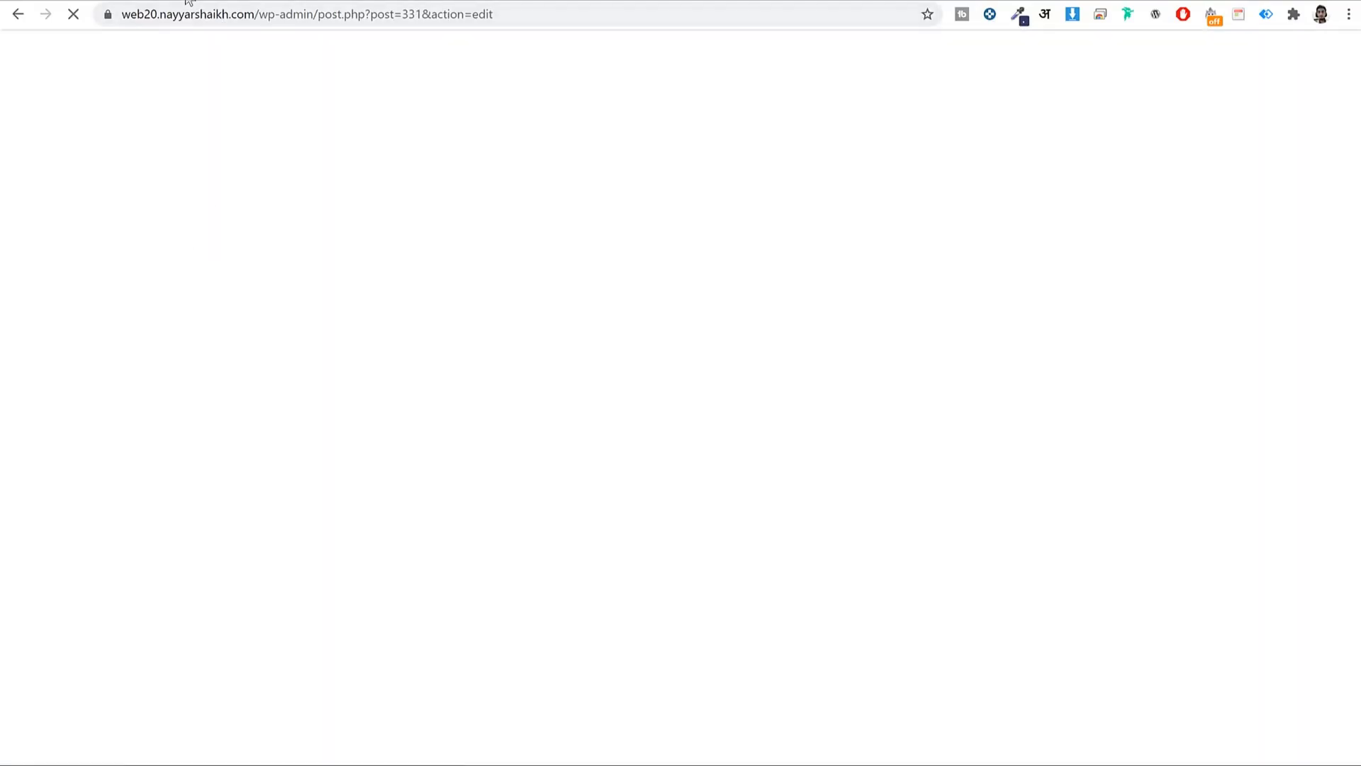
click(190, 2)
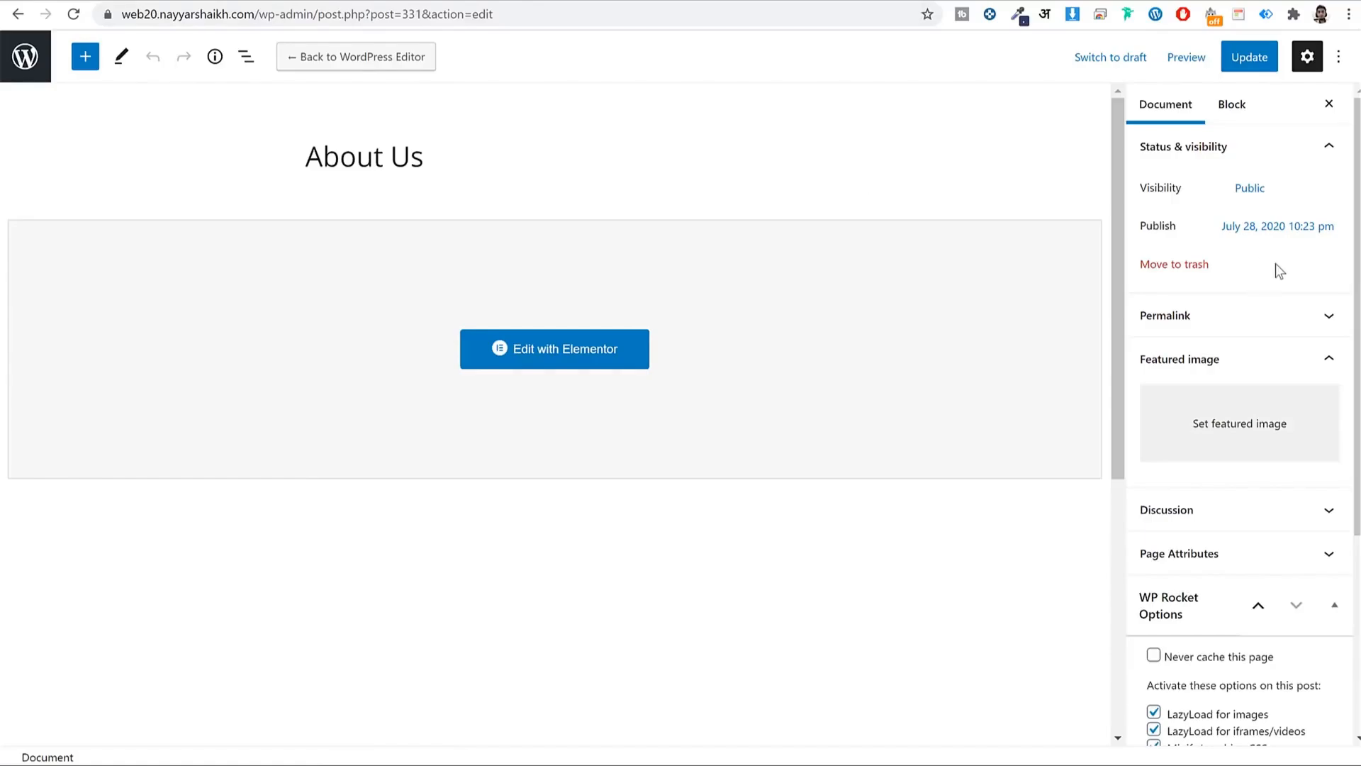
- Compare WP Rocket's post cleanup options in the Database settings with the About Us page in the WordPress editor
click(202, 2)
scroll(577, 342, down, 4)
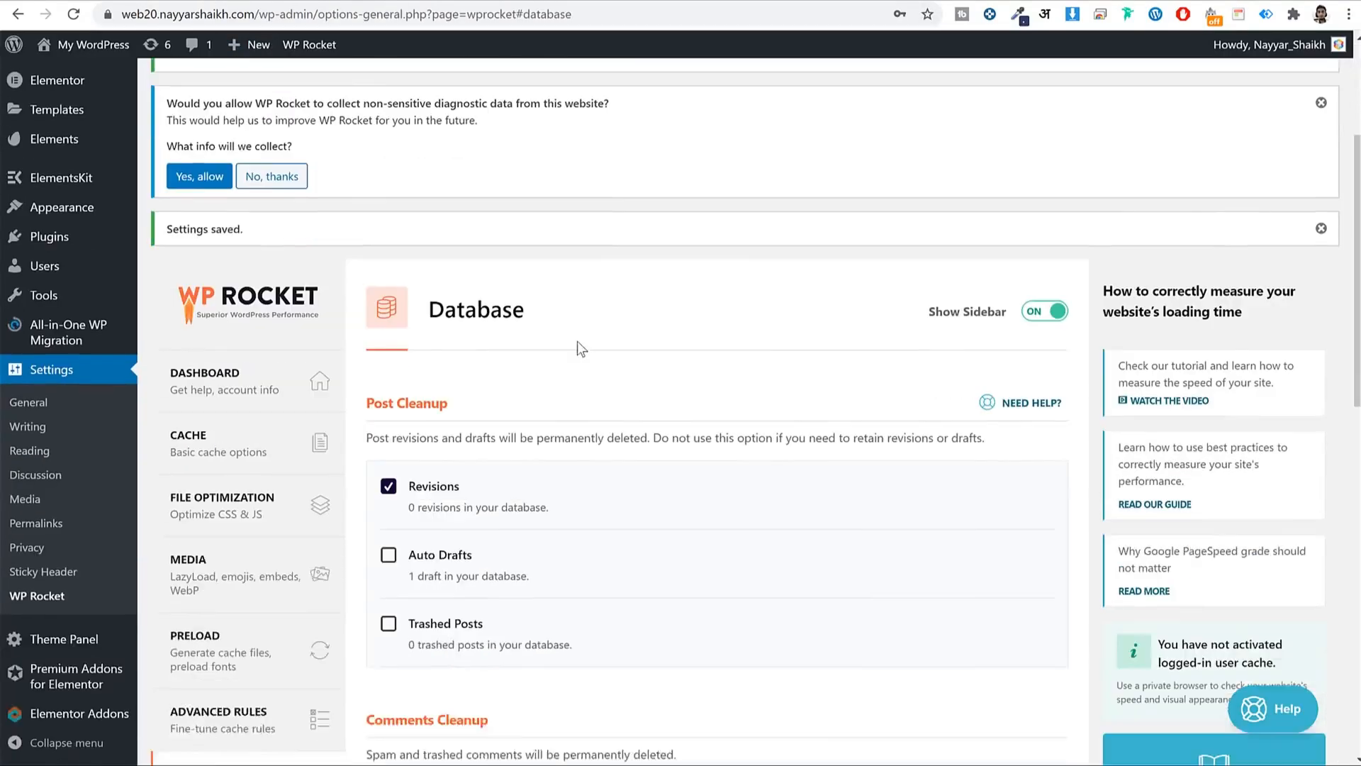
click(302, 1)
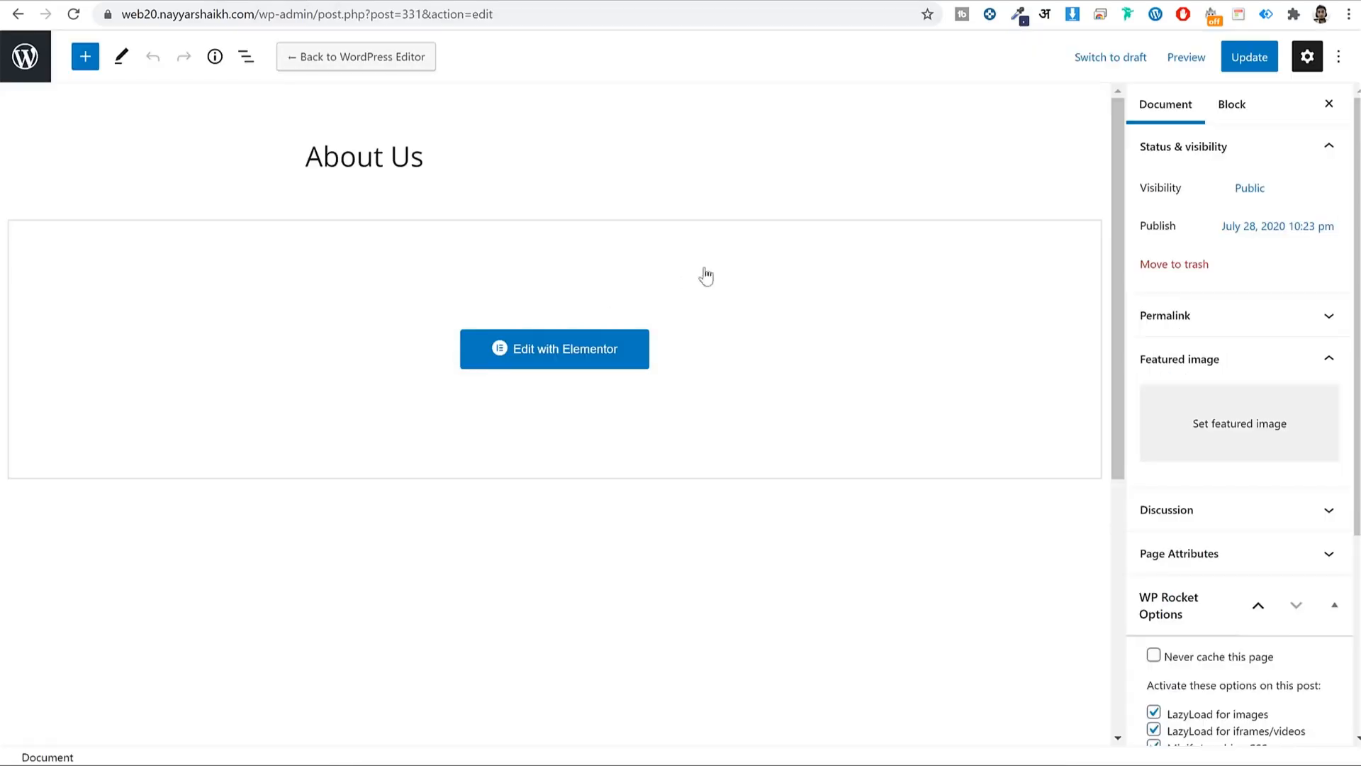
drag(447, 164, 304, 156)
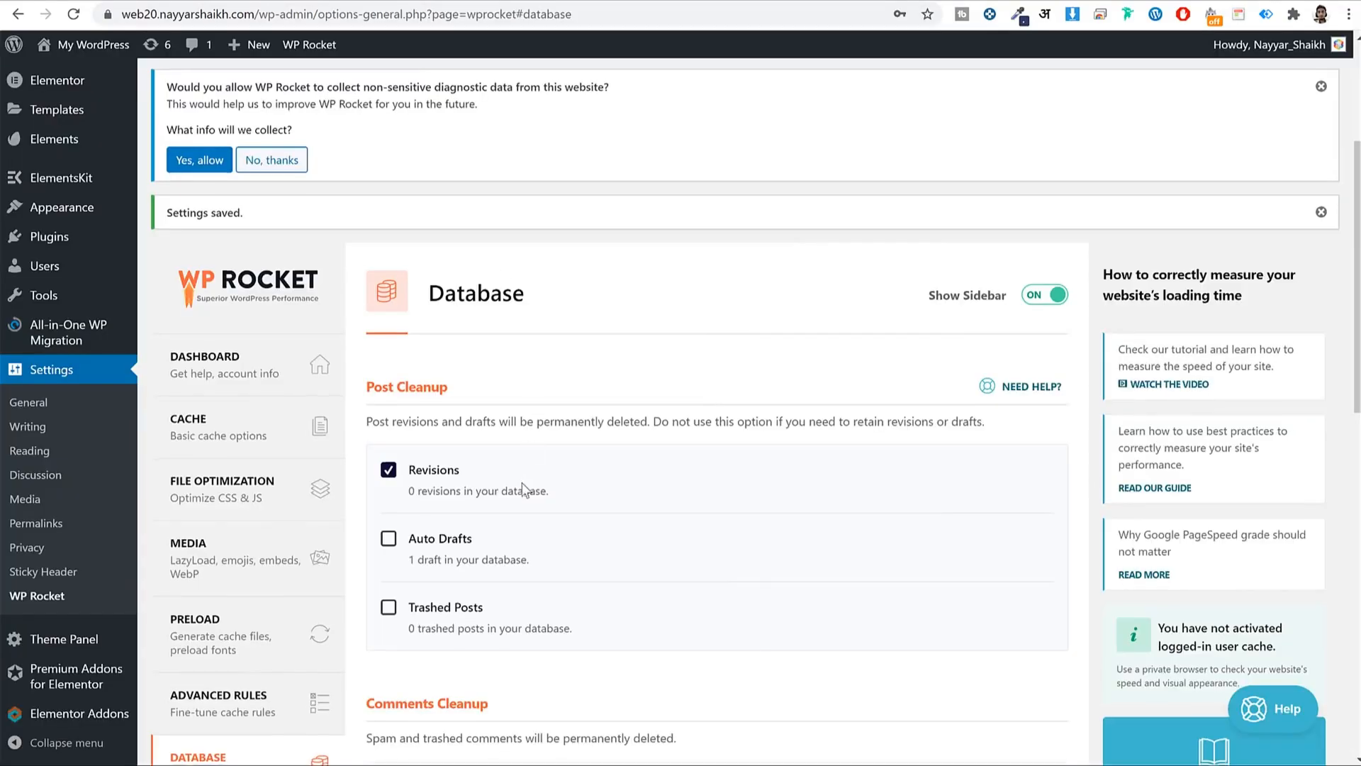
scroll(539, 298, down, 3)
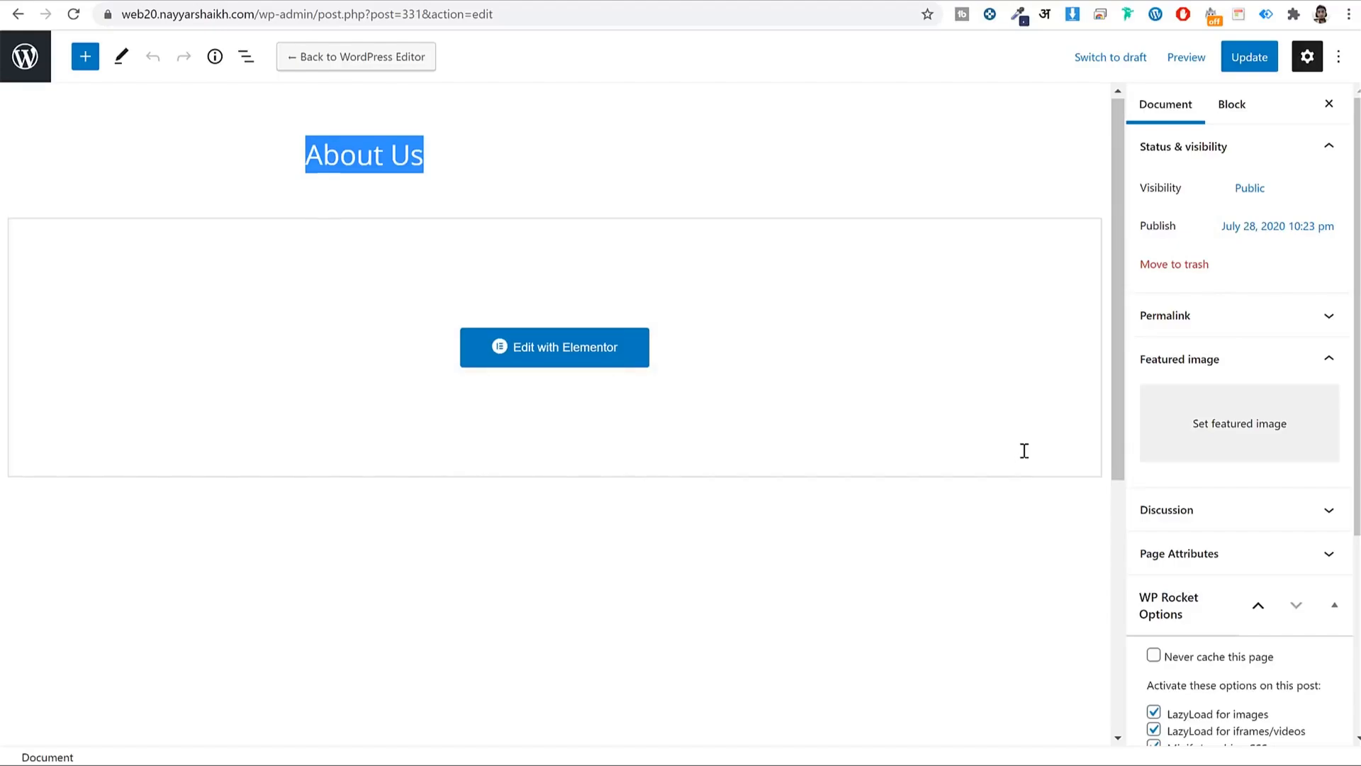
scroll(1022, 471, down, 3)
scroll(1022, 472, down, 3)
scroll(999, 523, up, 5)
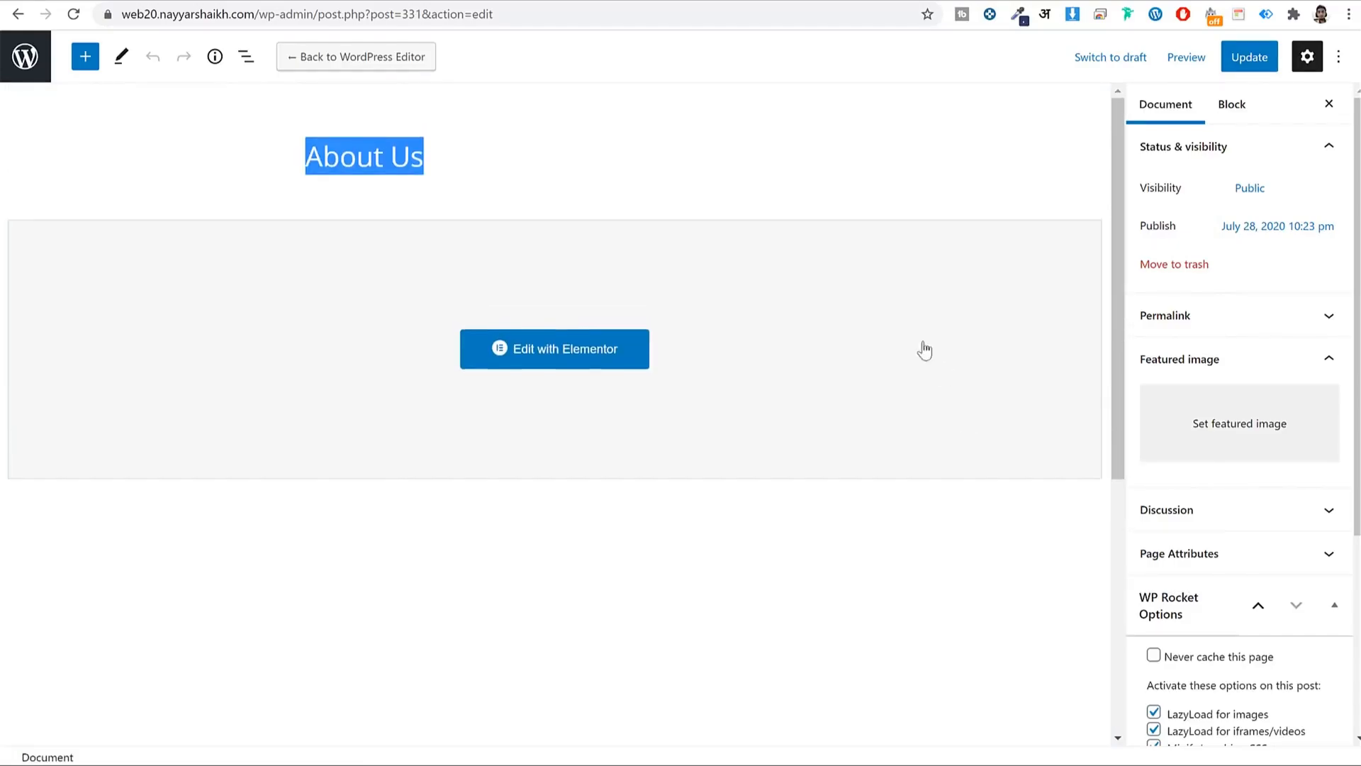
click(25, 56)
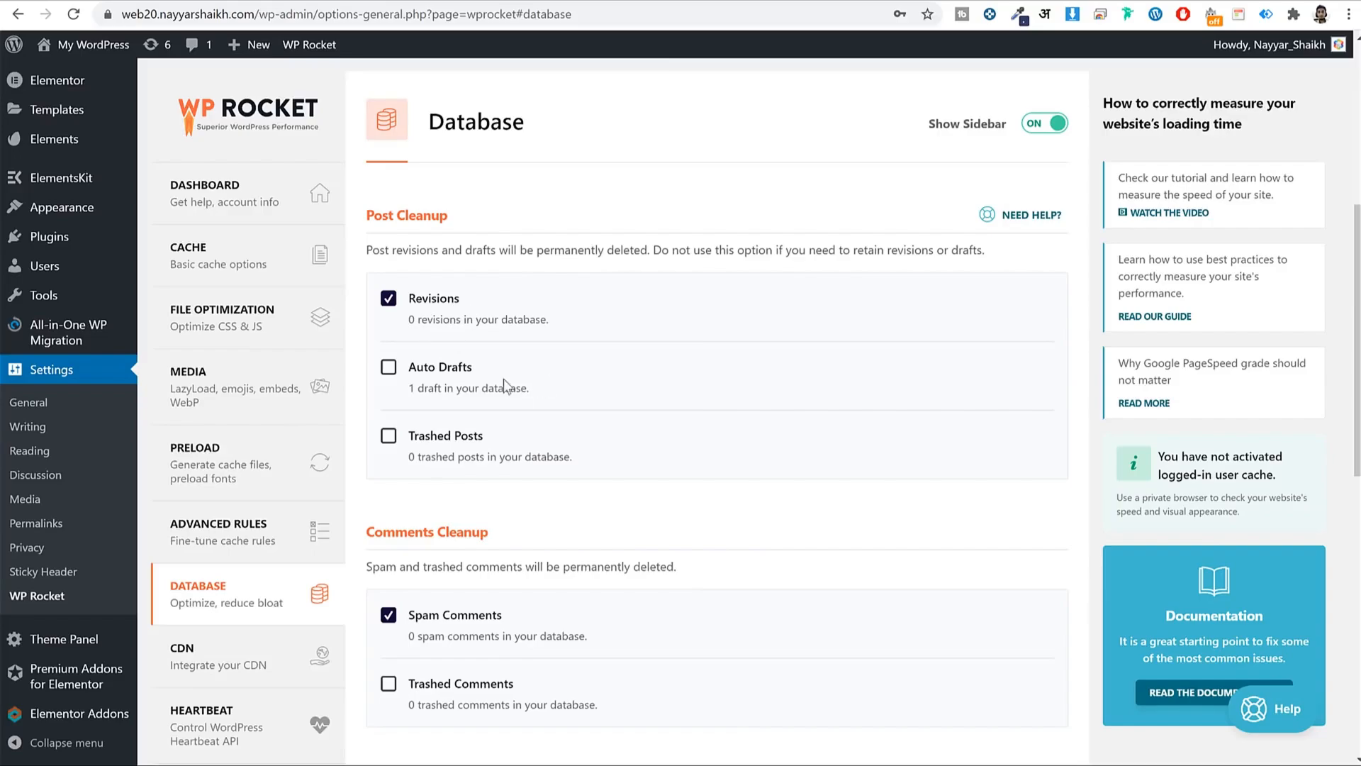
- Review the remaining Database cleanup options and the CDN settings in WP Rocket
scroll(453, 365, down, 4)
scroll(574, 284, down, 8)
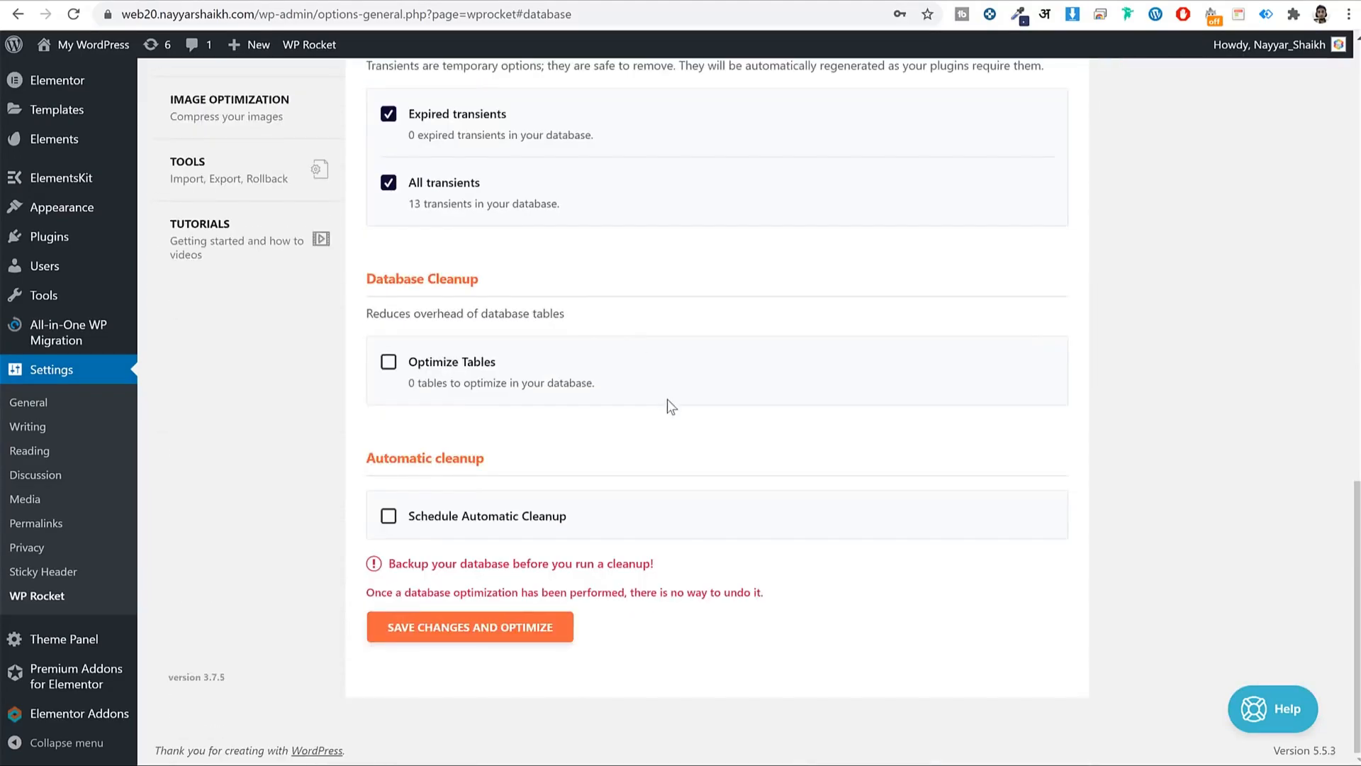
scroll(679, 425, up, 8)
scroll(678, 471, up, 3)
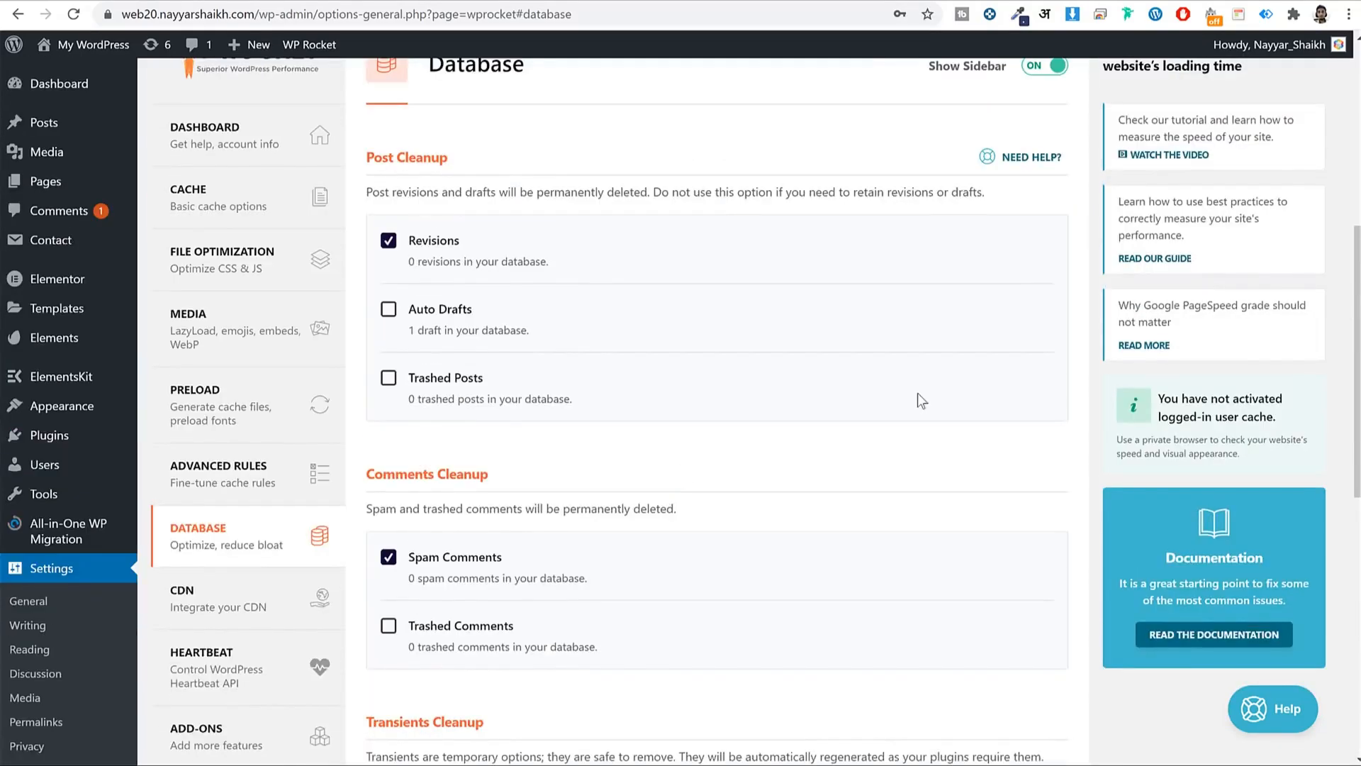
click(190, 628)
scroll(835, 394, down, 5)
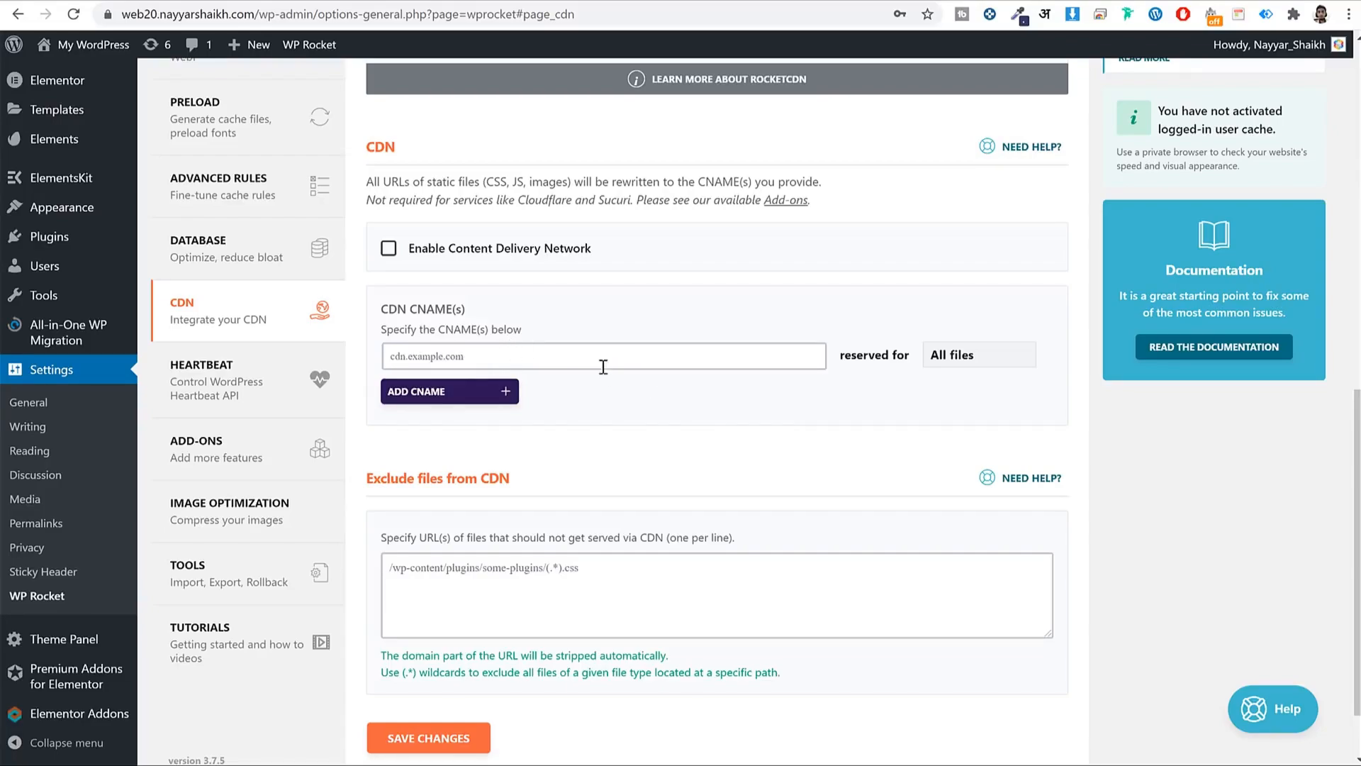
- Enable Control Heartbeat in WP Rocket's Heartbeat settings and save the changes
click(283, 386)
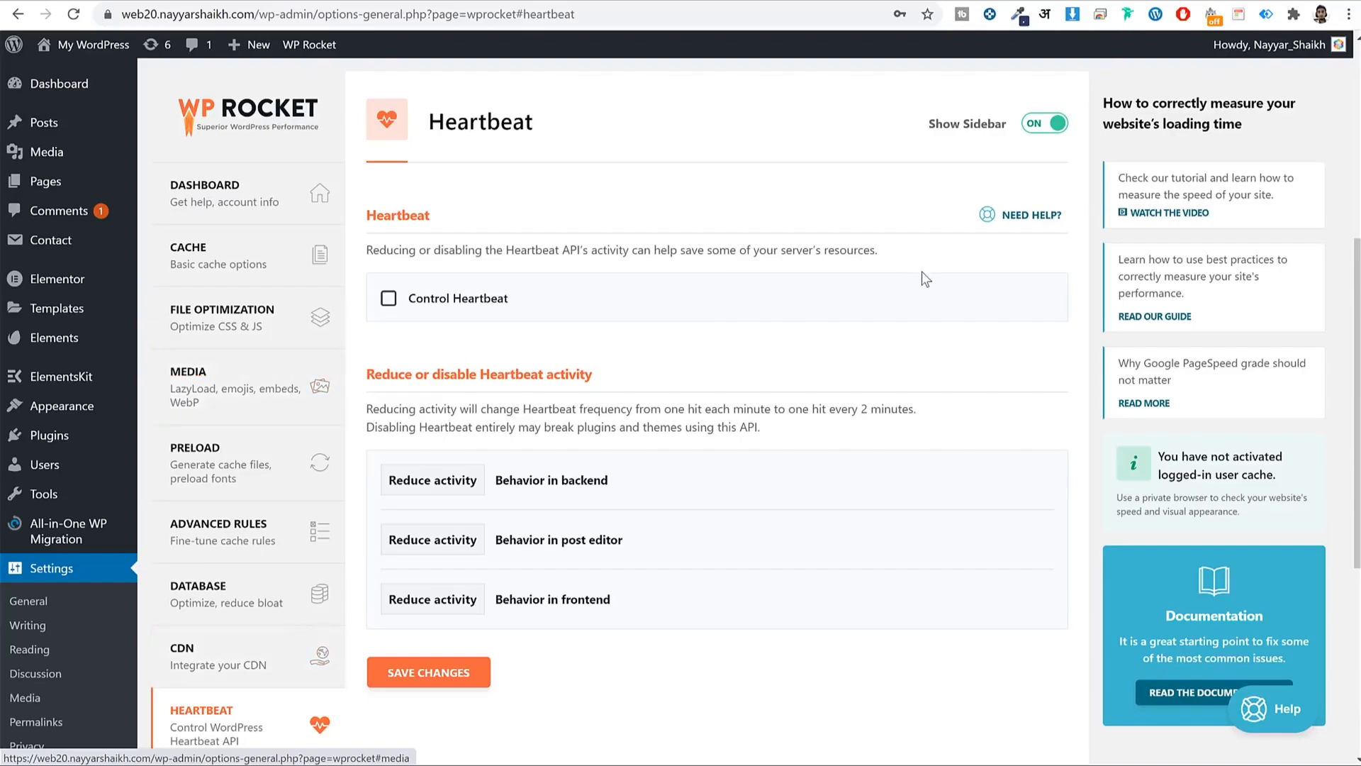
click(428, 303)
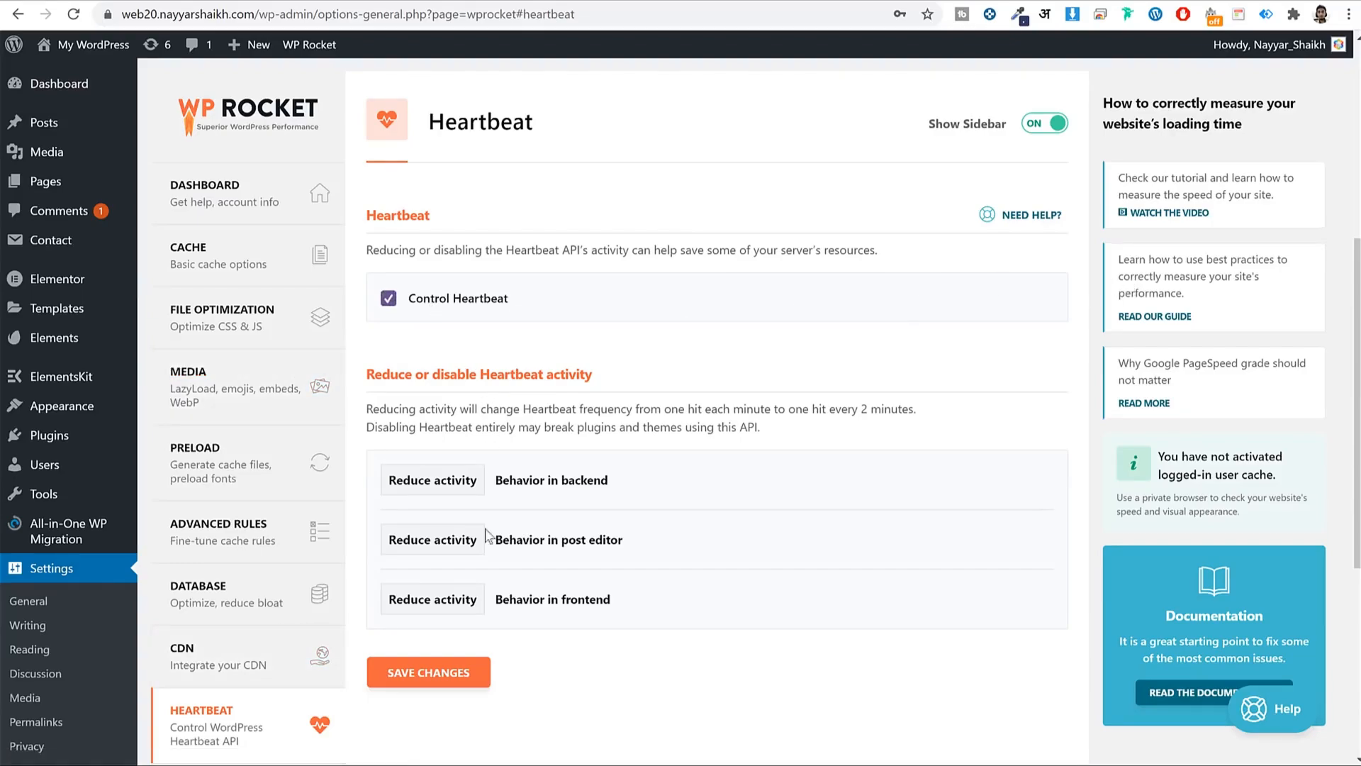
click(454, 682)
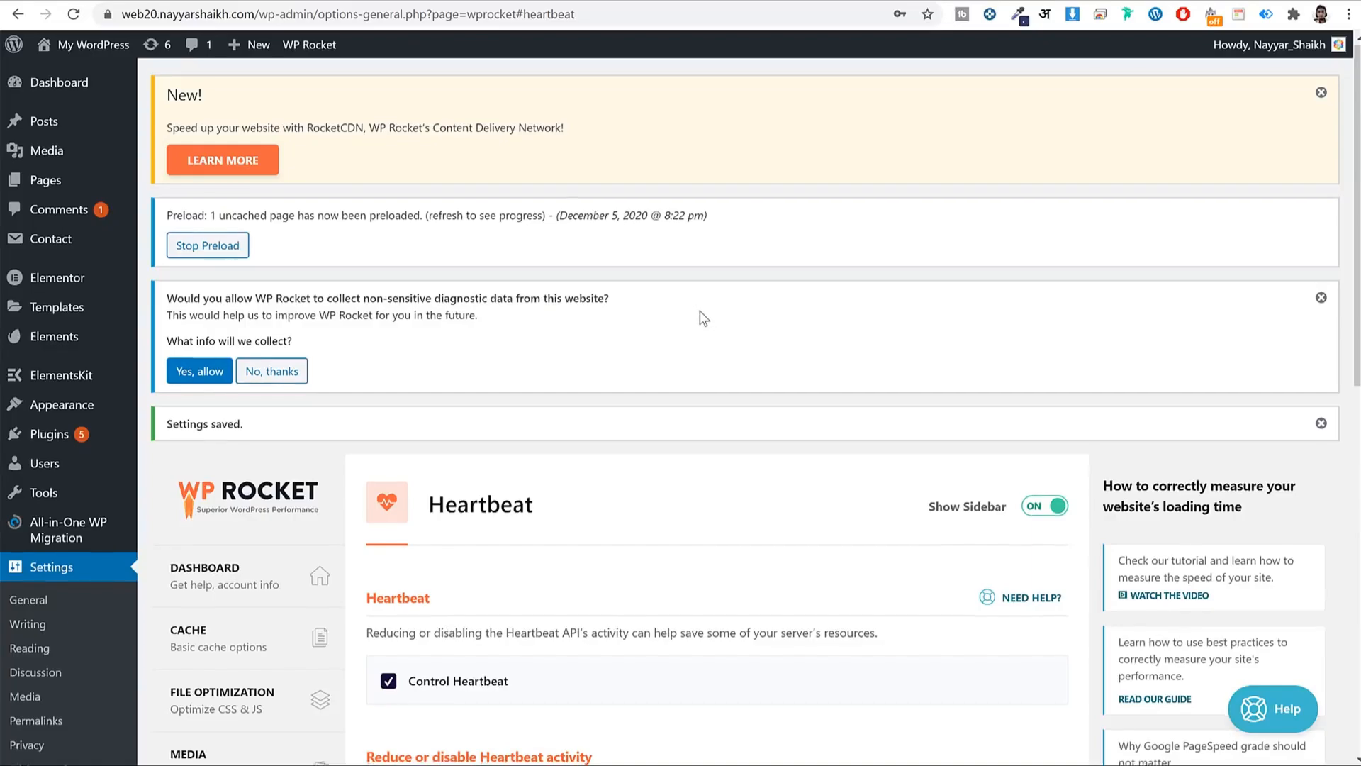
- Review the Reduce activity settings for backend, post editor and frontend Heartbeat behavior, and save the changes again
scroll(702, 348, down, 8)
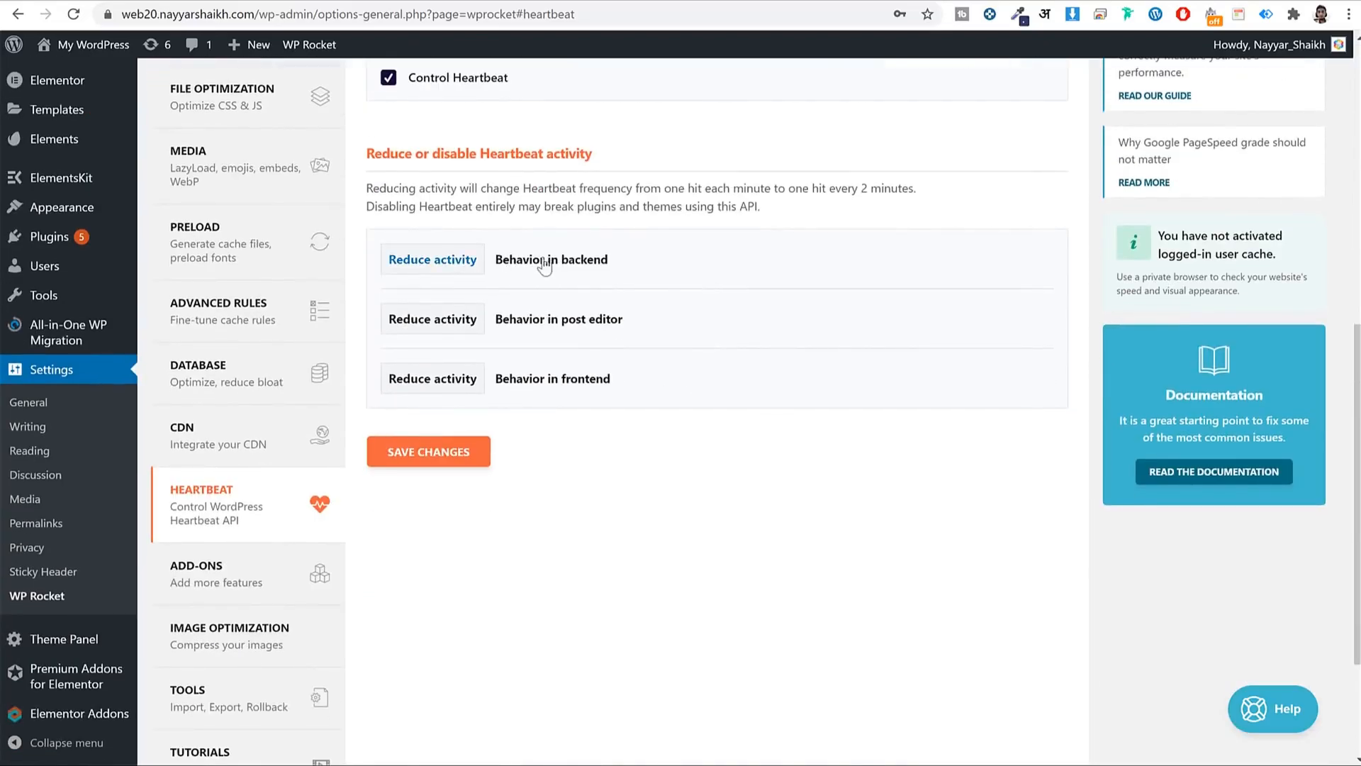
scroll(790, 280, up, 1)
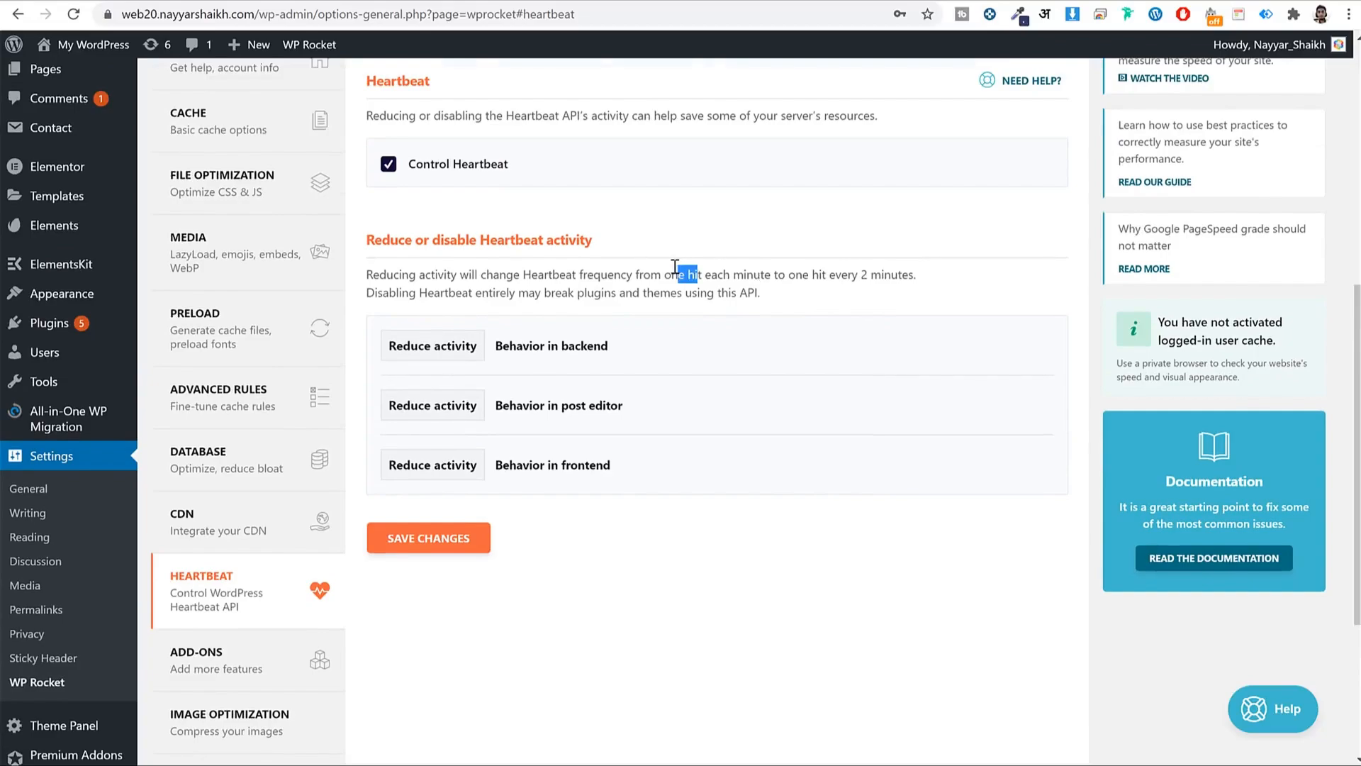
drag(812, 275, 932, 284)
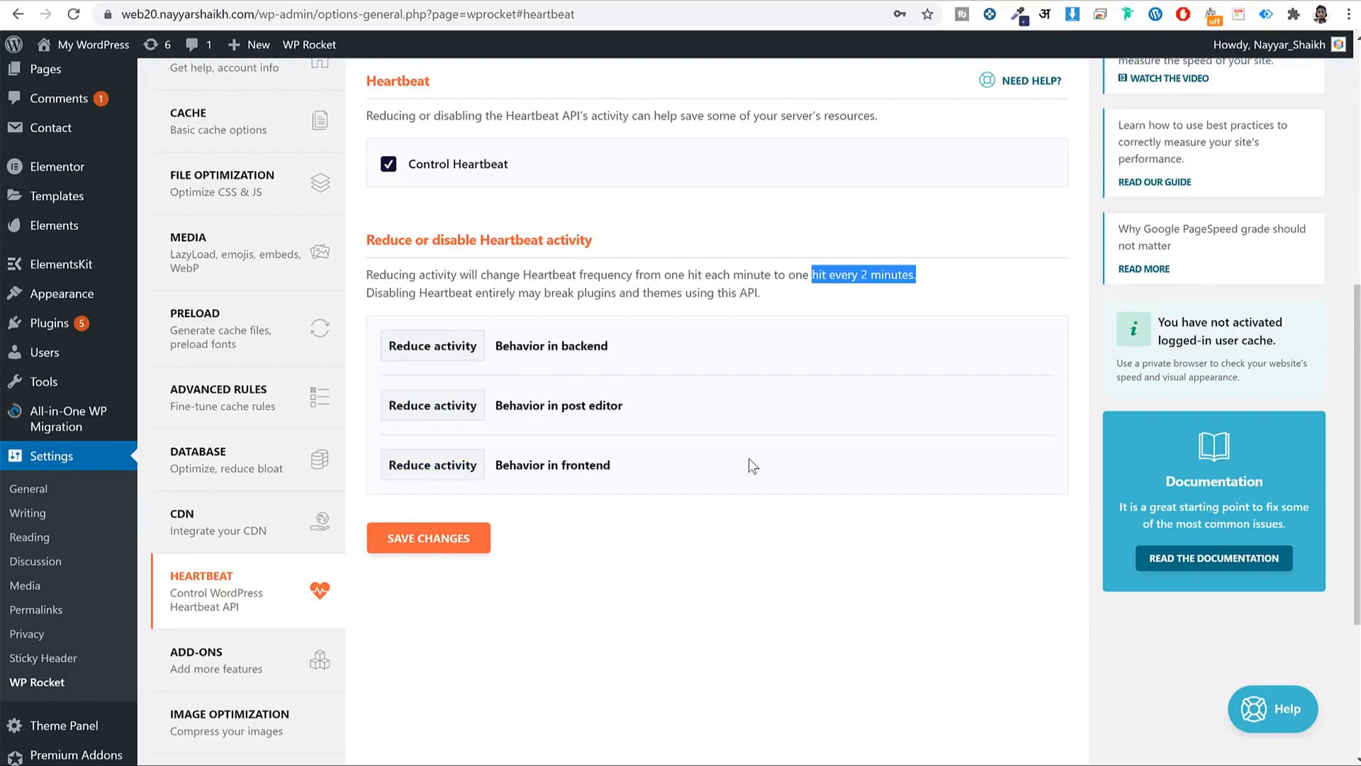
scroll(750, 460, up, 2)
scroll(752, 460, up, 2)
scroll(639, 482, down, 5)
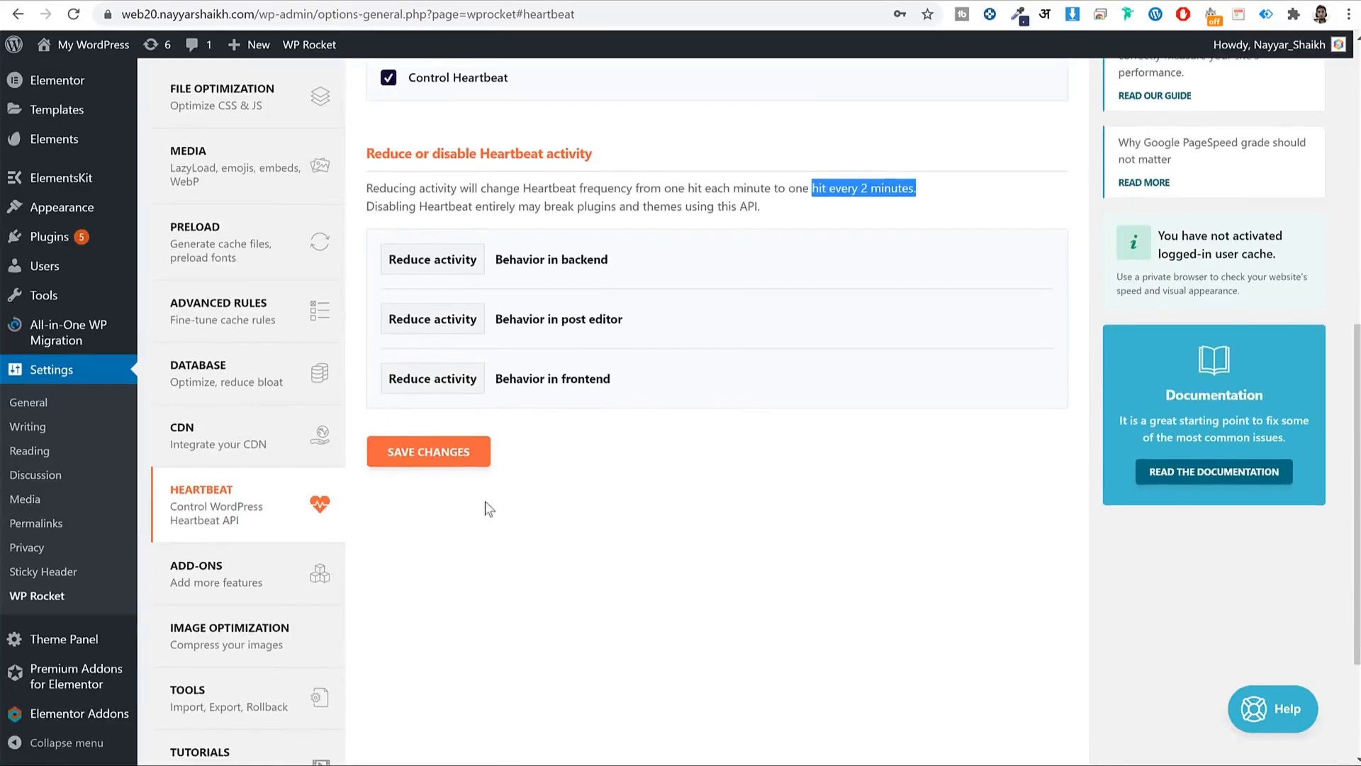
click(440, 459)
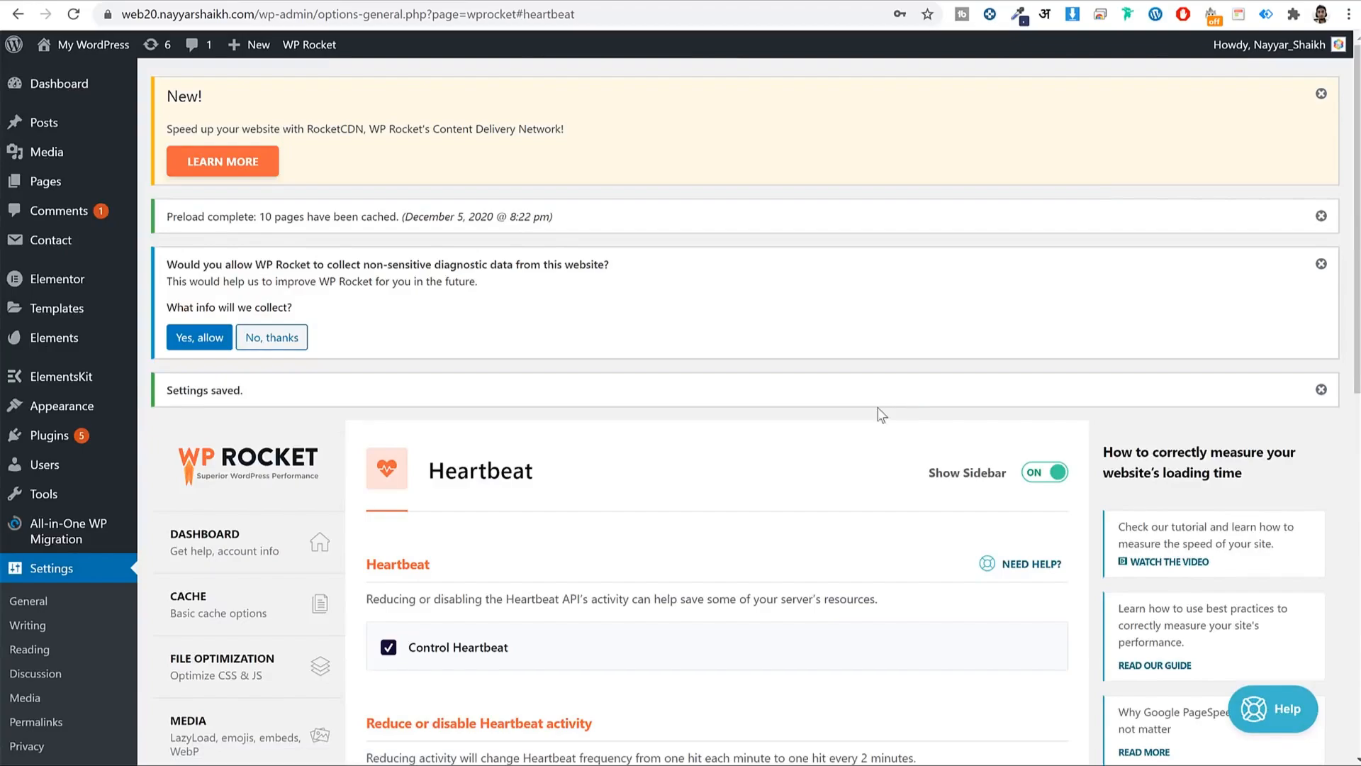
- Open WP Rocket's Add-ons settings and switch on the Google Tracking add-on
scroll(871, 419, down, 6)
scroll(870, 419, down, 4)
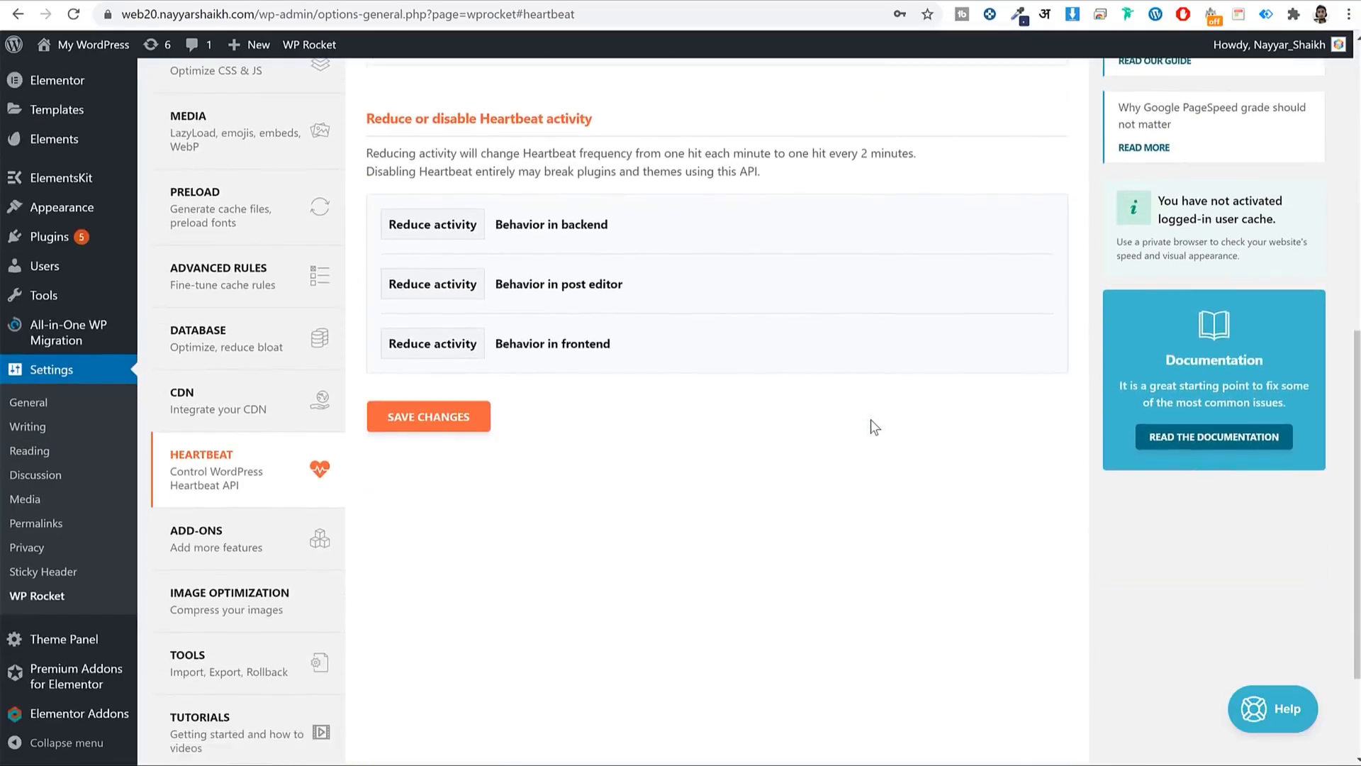
click(216, 464)
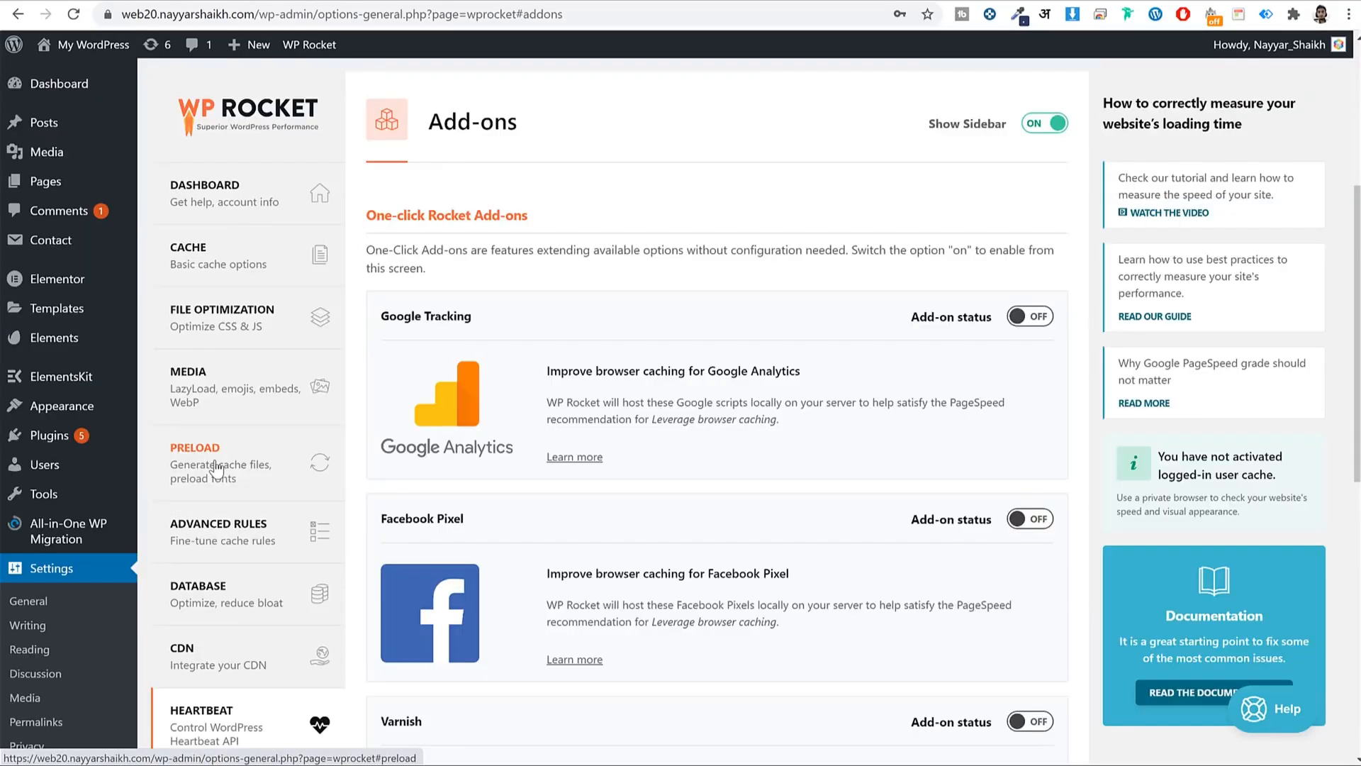
scroll(787, 398, down, 5)
scroll(773, 441, up, 3)
scroll(773, 441, up, 1)
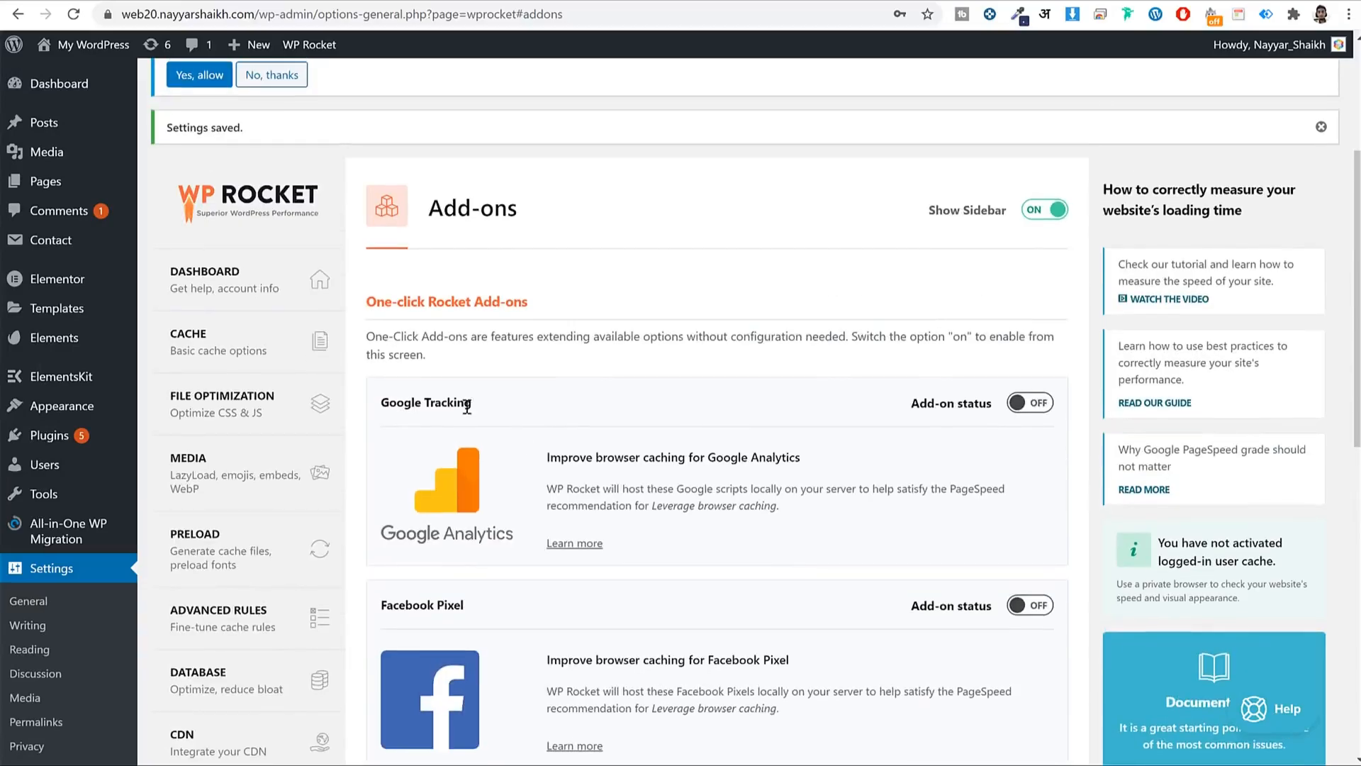
drag(471, 404, 385, 400)
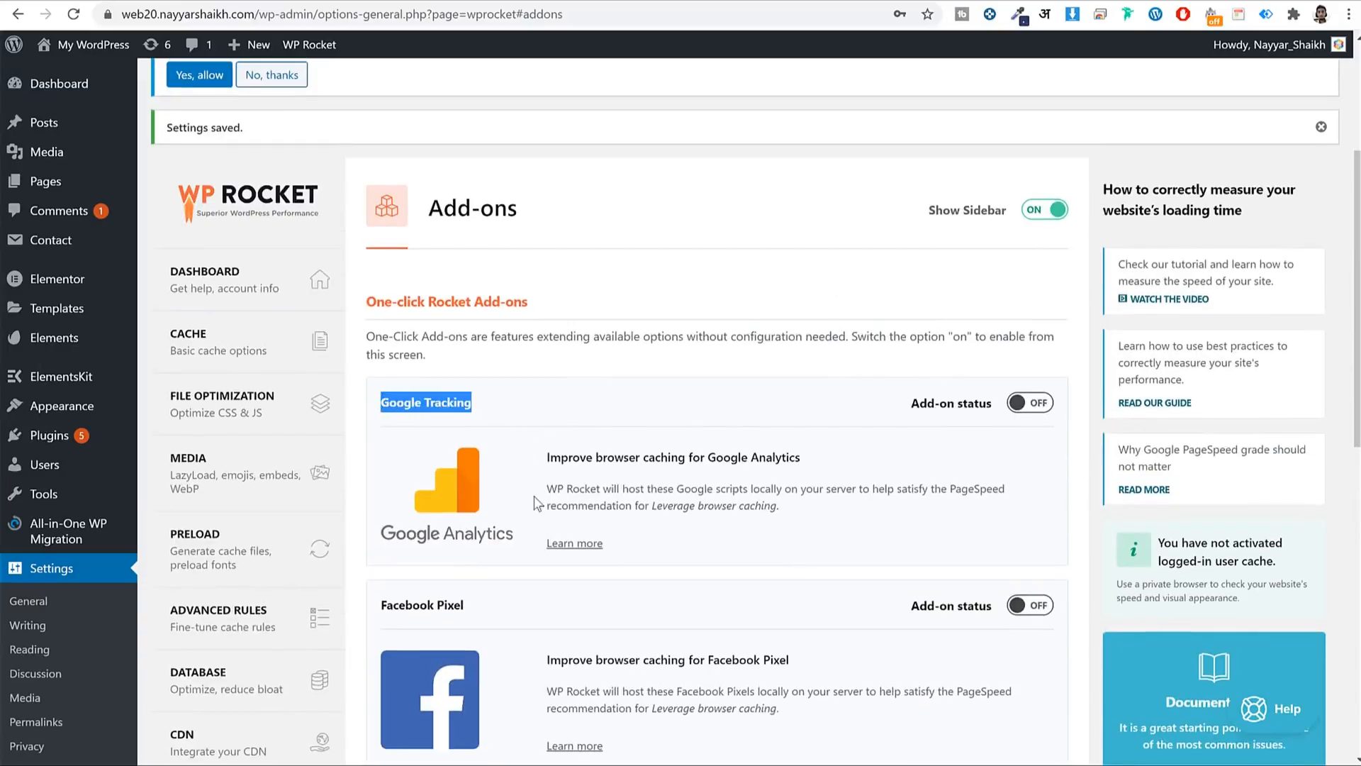
click(1037, 403)
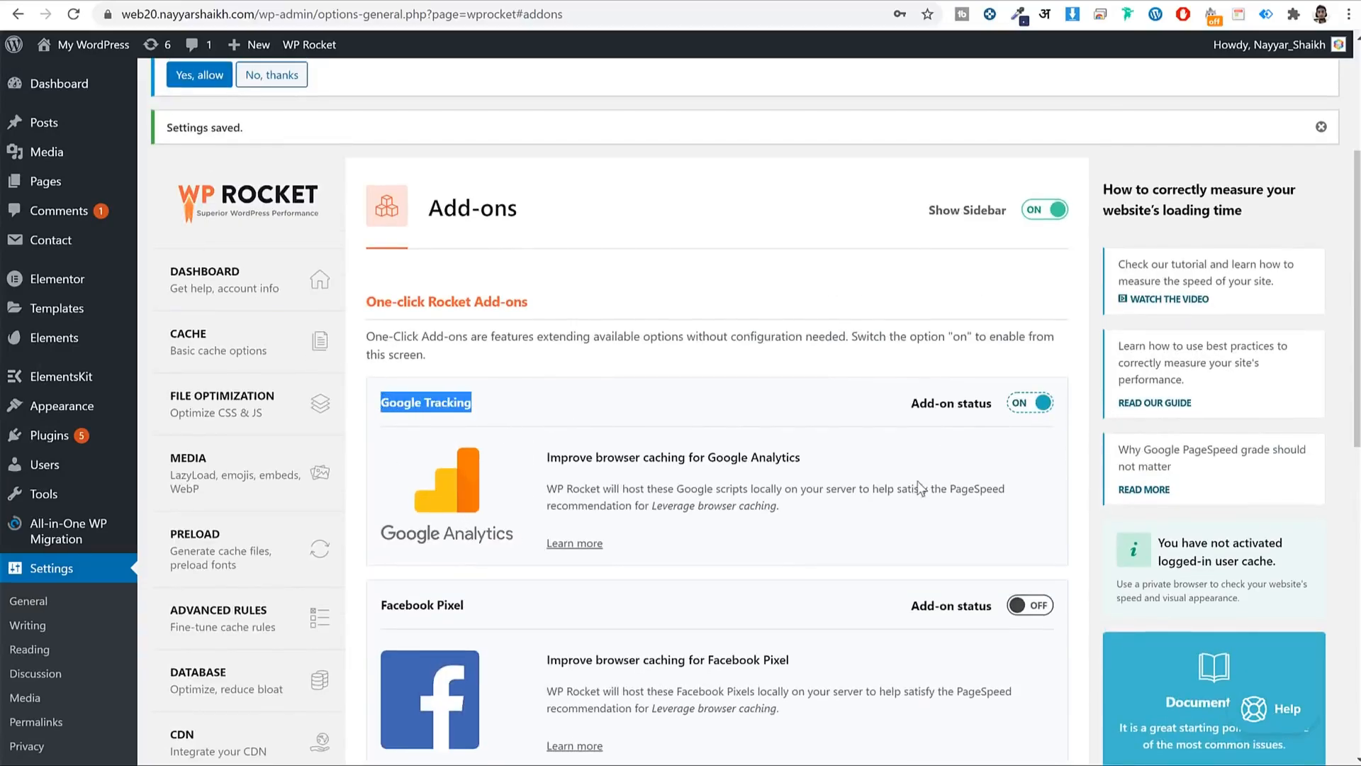
- Review the Facebook Pixel, Varnish, Cloudflare and Sucuri add-ons
scroll(915, 481, down, 3)
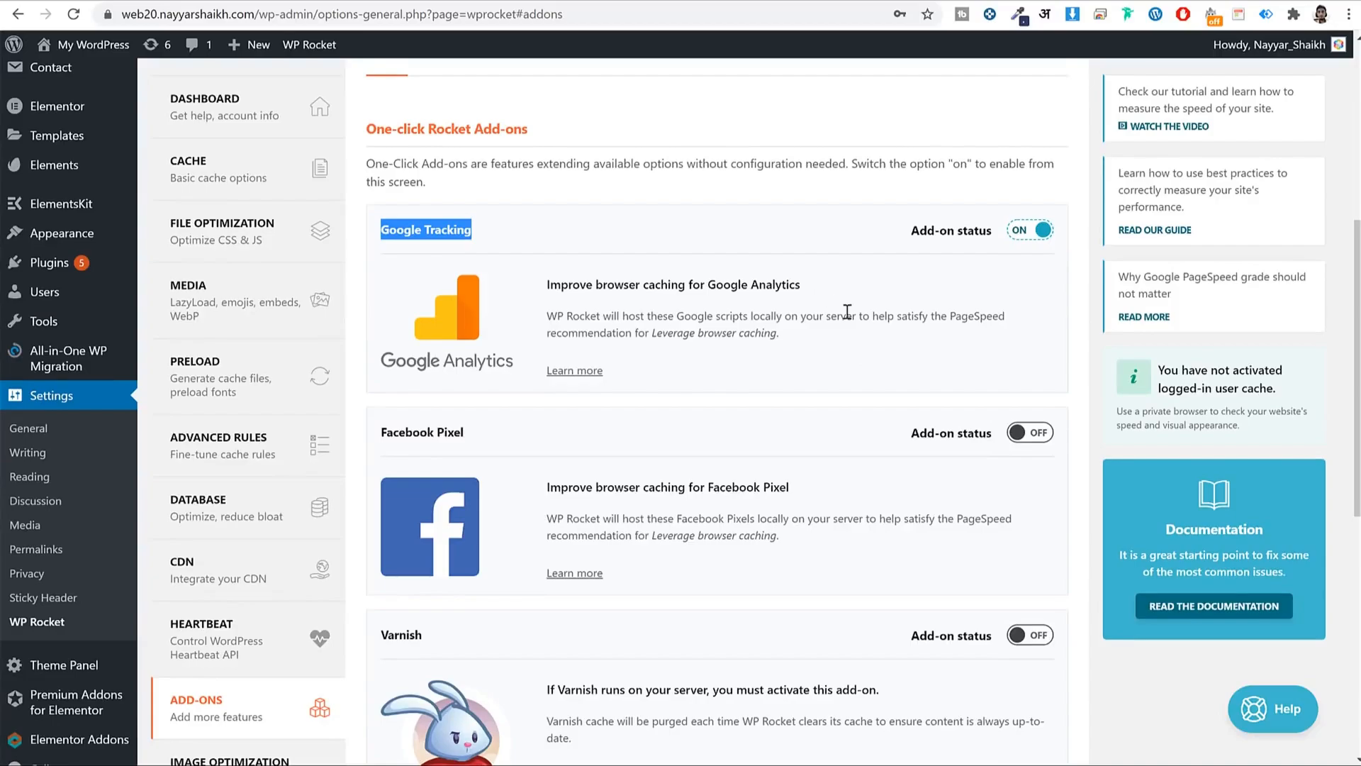
scroll(848, 312, down, 9)
scroll(624, 298, up, 5)
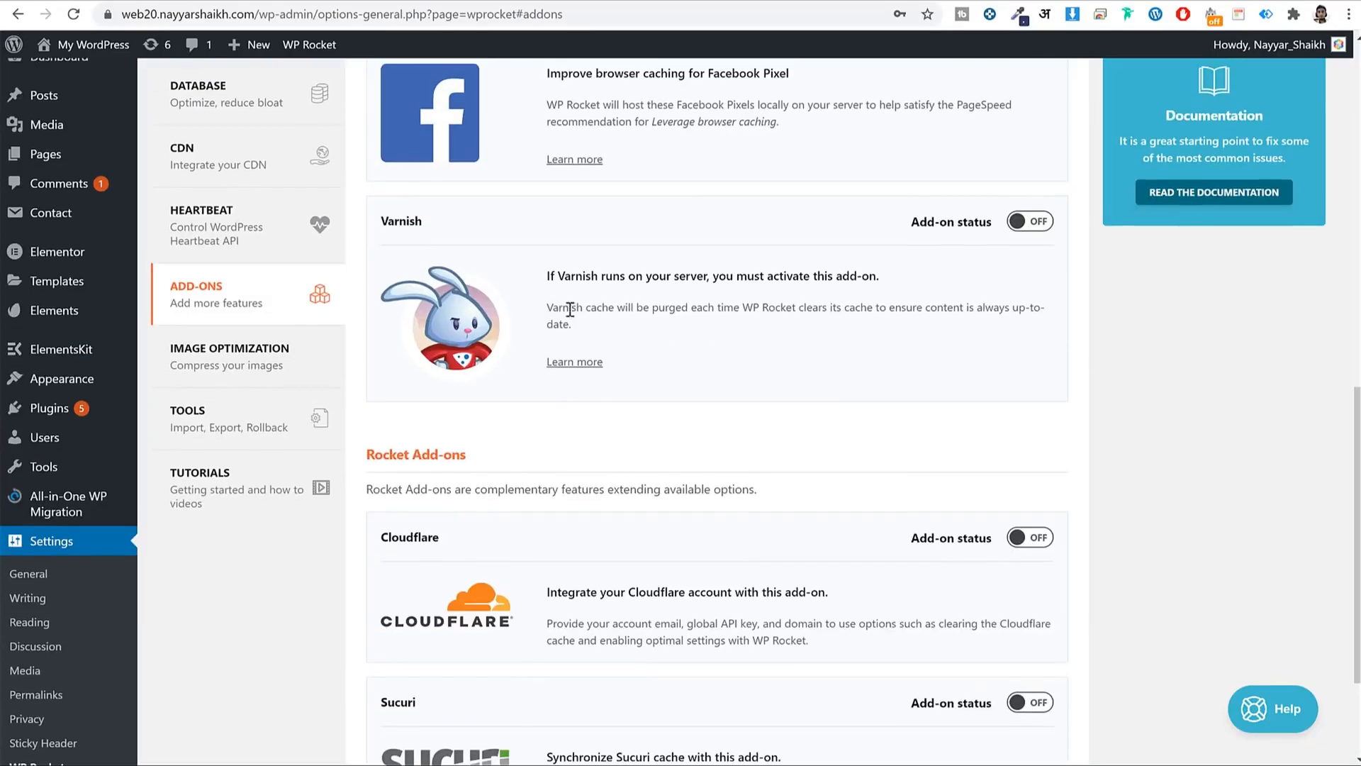
scroll(683, 358, down, 5)
scroll(676, 570, up, 10)
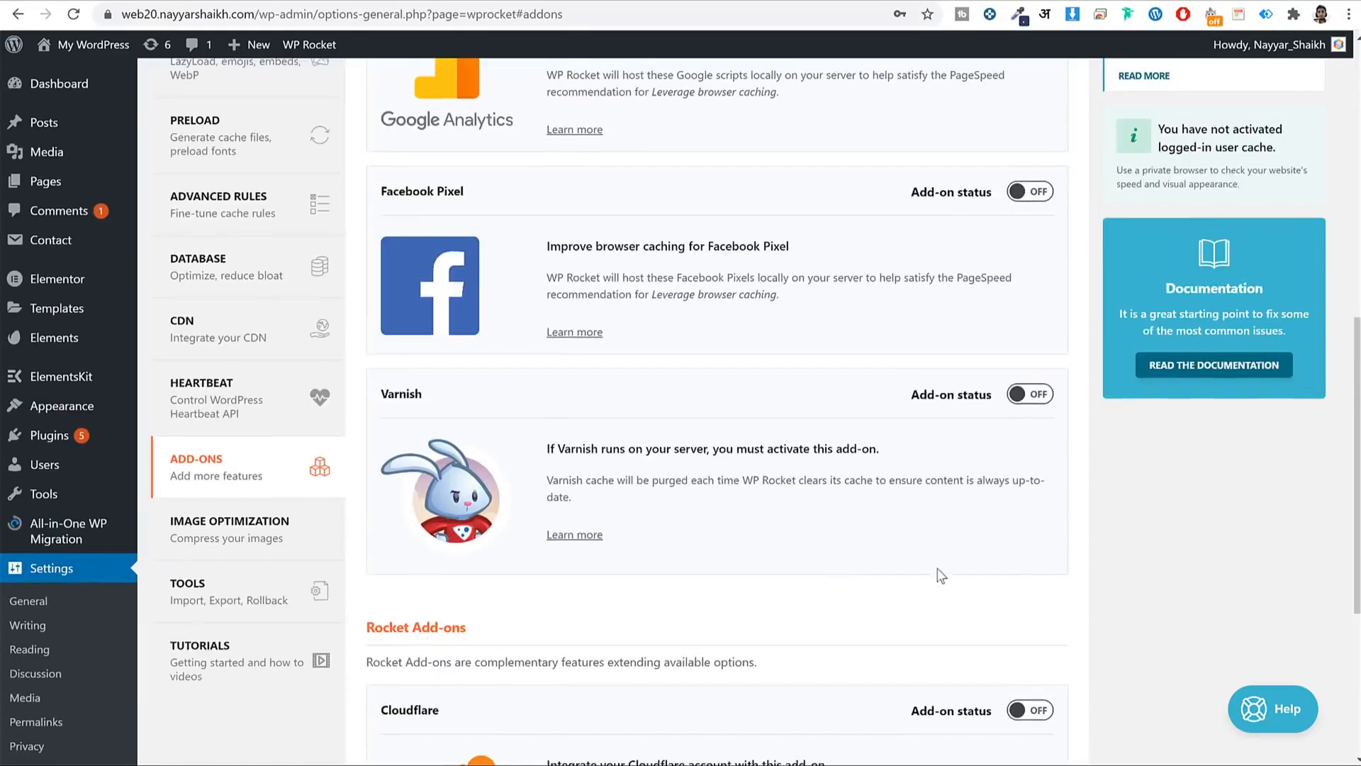
scroll(824, 501, down, 10)
scroll(1062, 560, up, 10)
scroll(829, 317, down, 7)
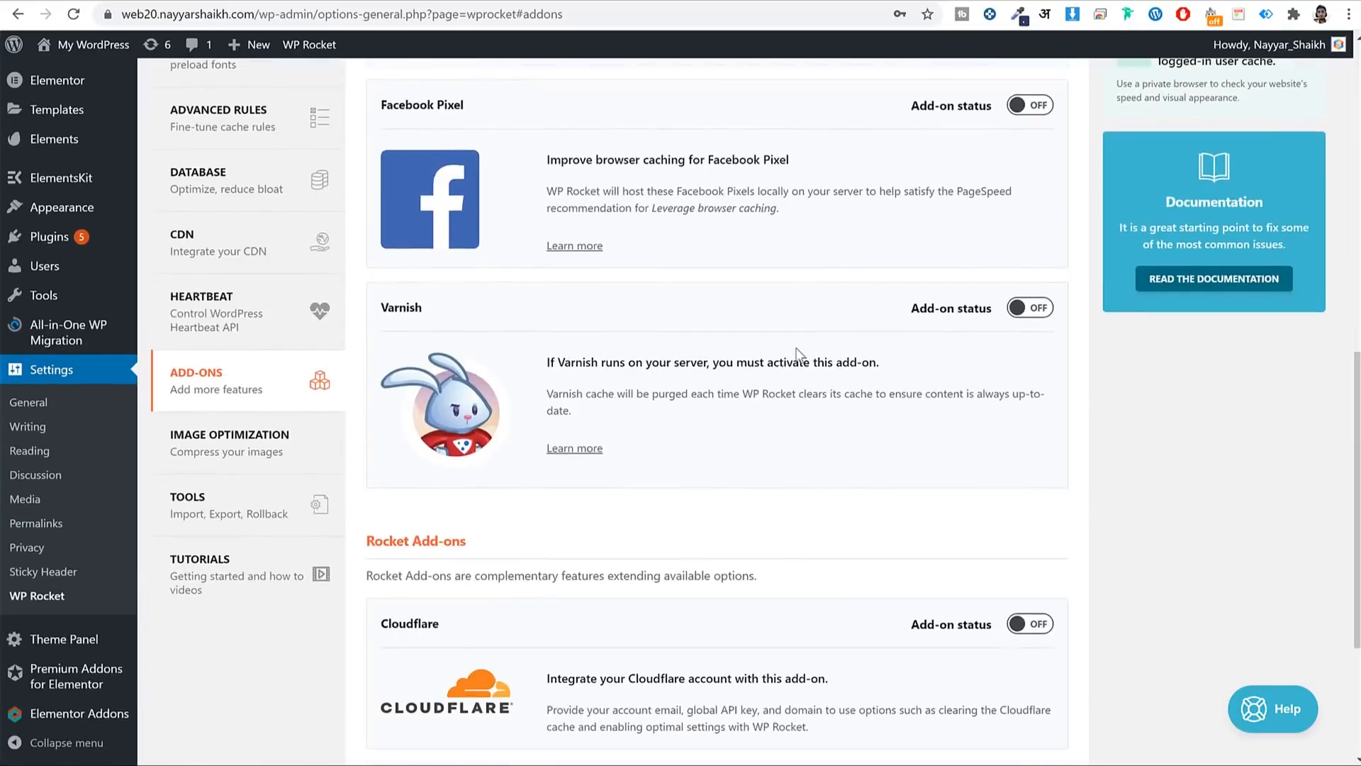
- Open WP Rocket's Image Optimization section and review the Imagify information
click(275, 449)
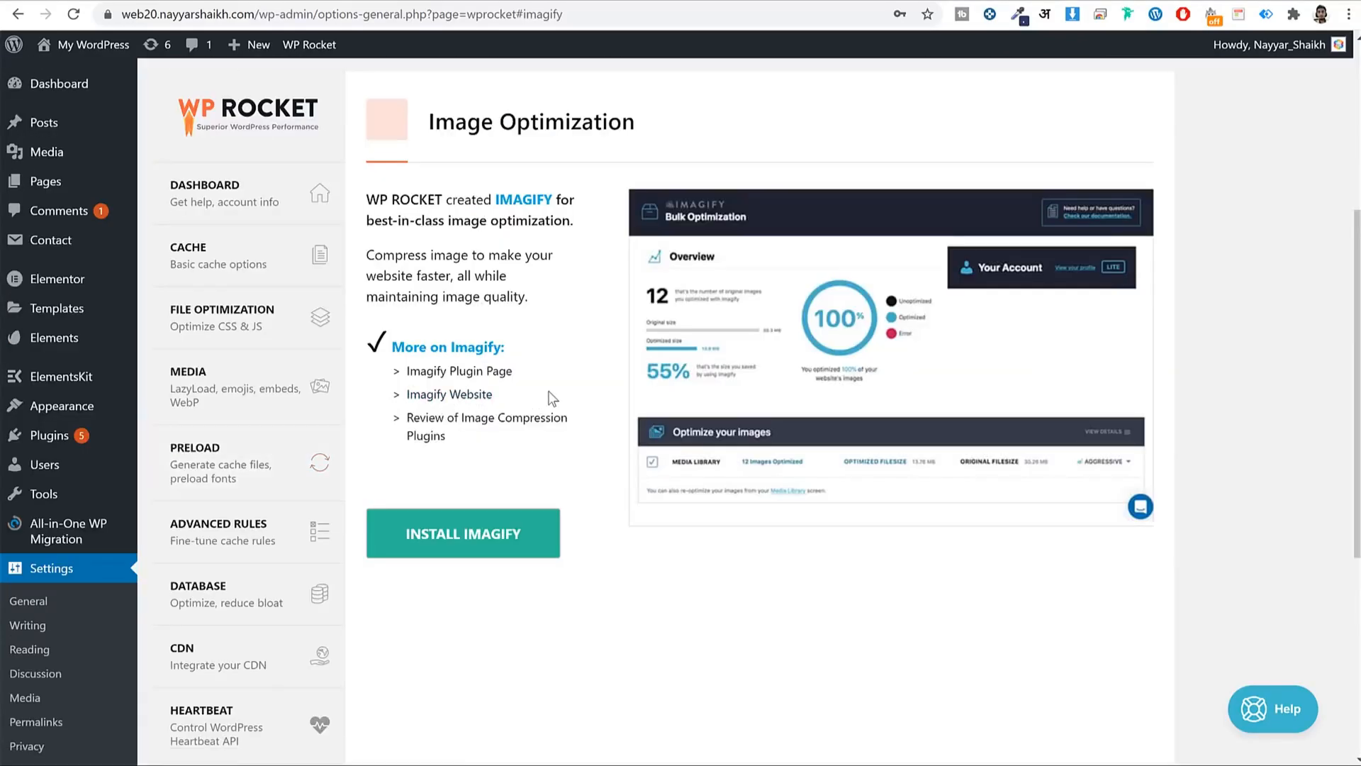
scroll(567, 354, down, 6)
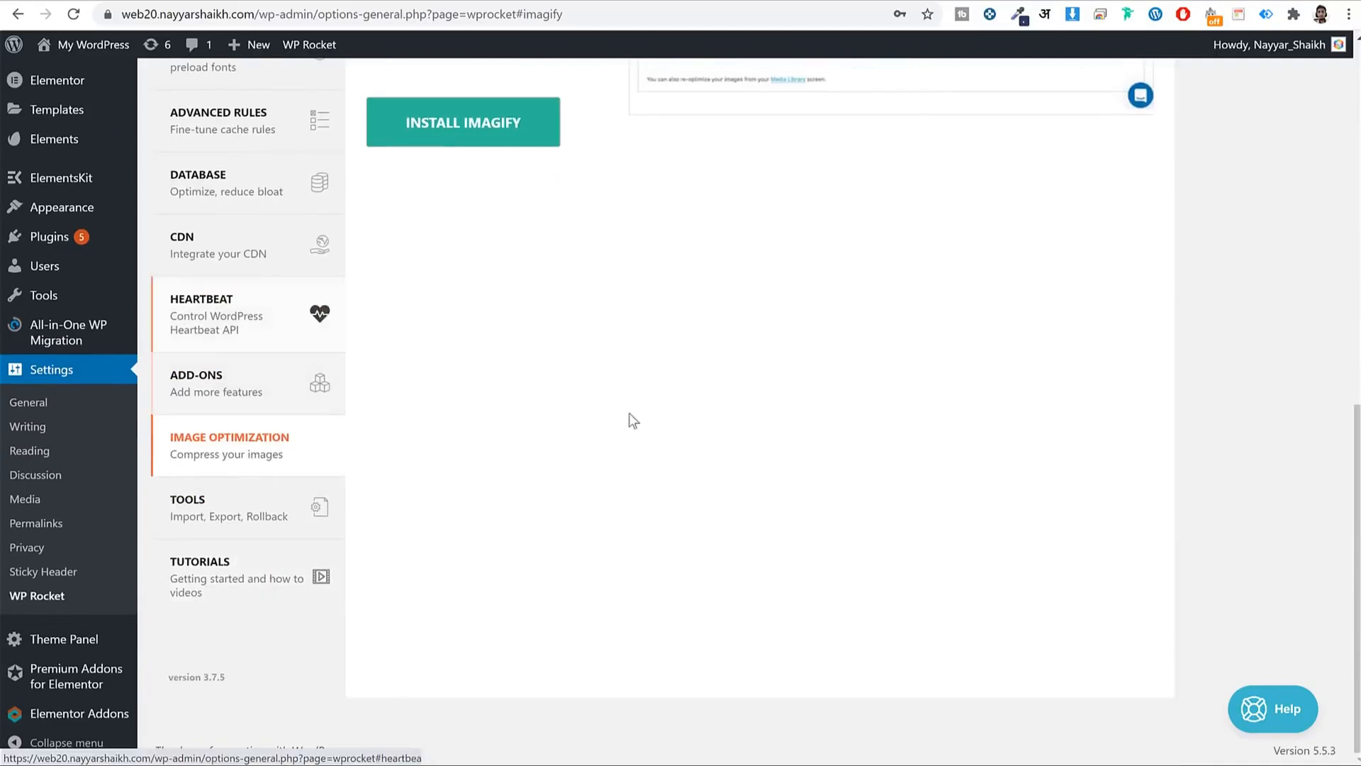
scroll(483, 461, up, 4)
scroll(480, 477, up, 1)
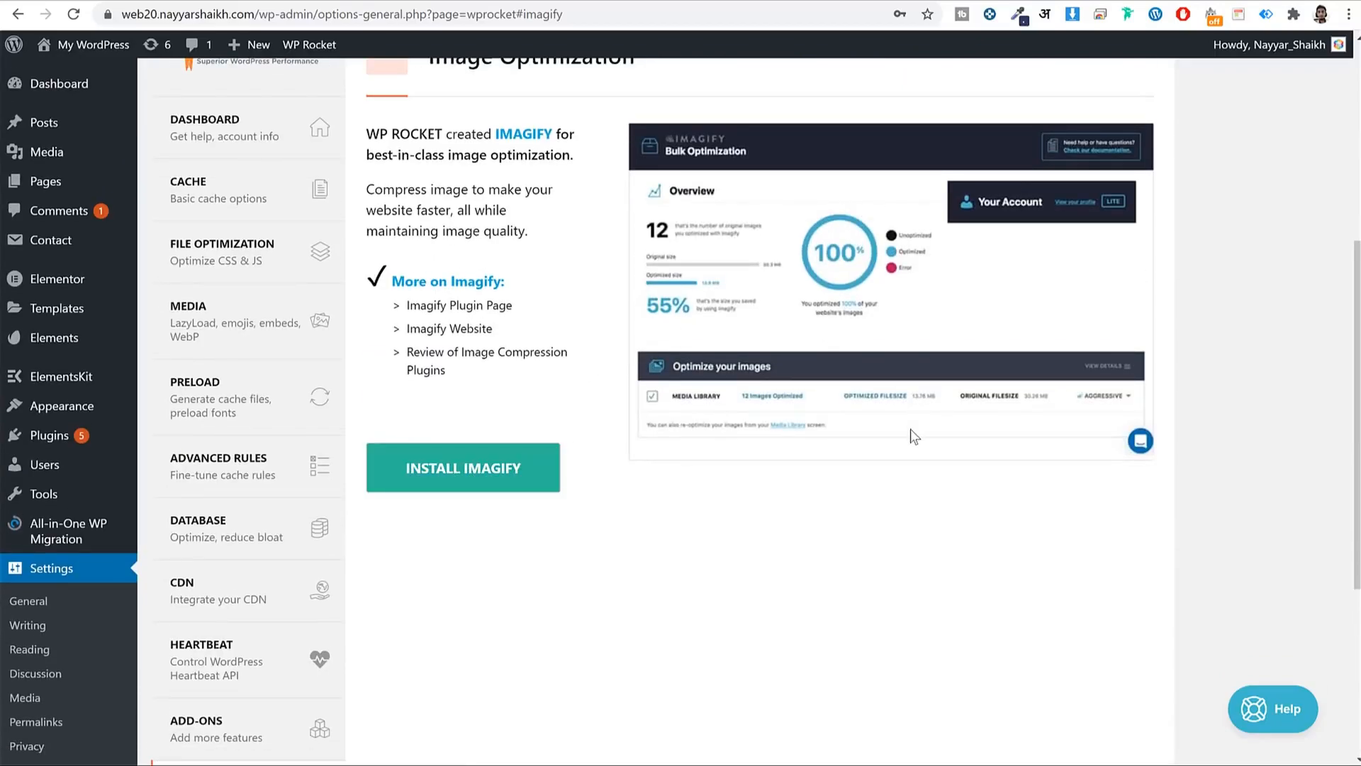
scroll(911, 435, down, 5)
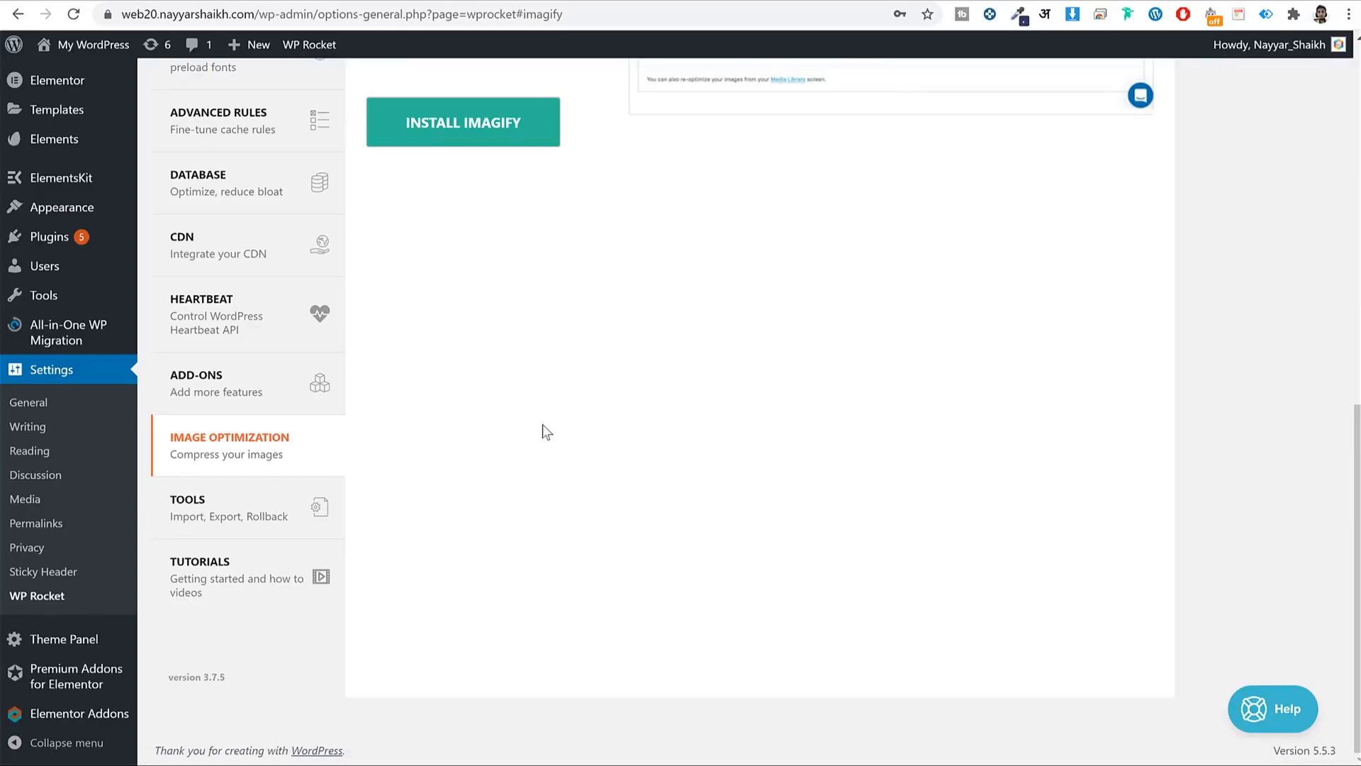
- Examine the export, import and rollback options in WP Rocket's Tools section, including the file chooser for importing settings
click(237, 512)
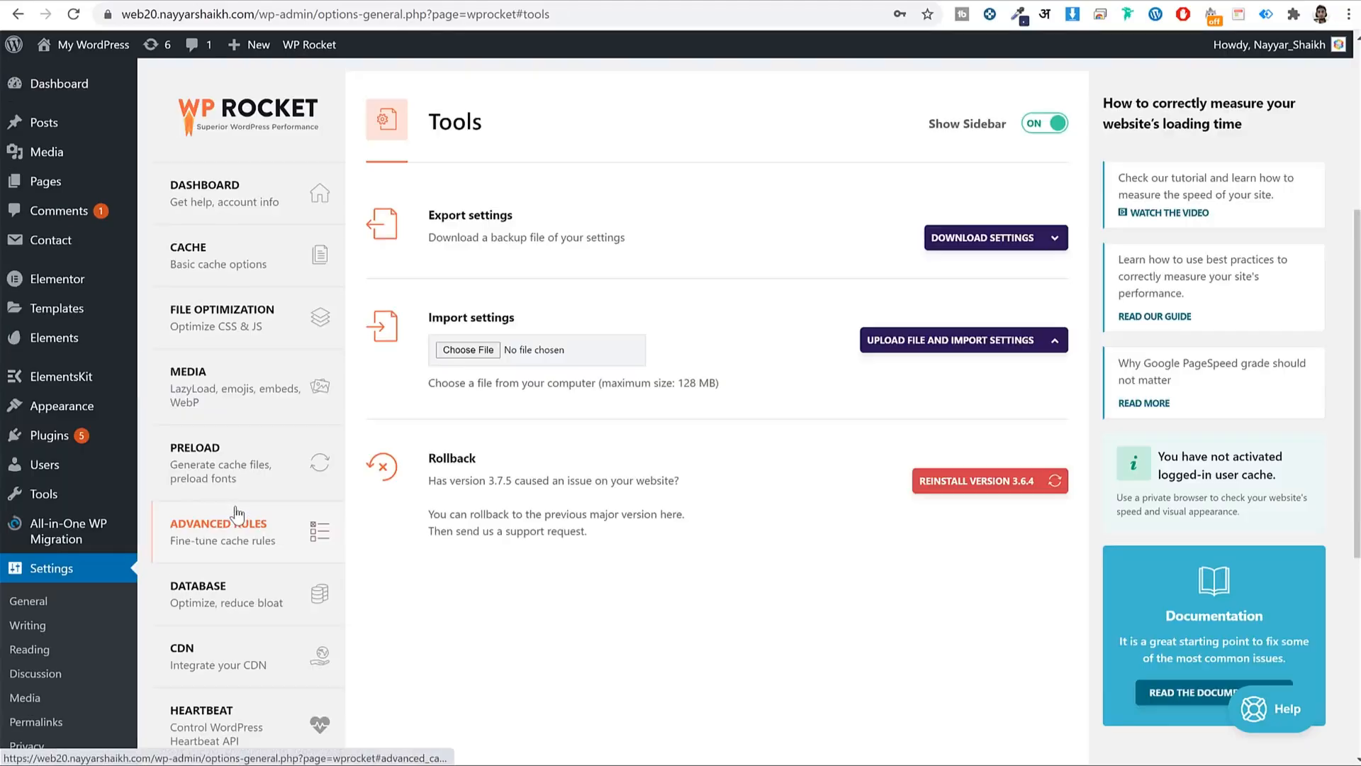
scroll(624, 440, down, 5)
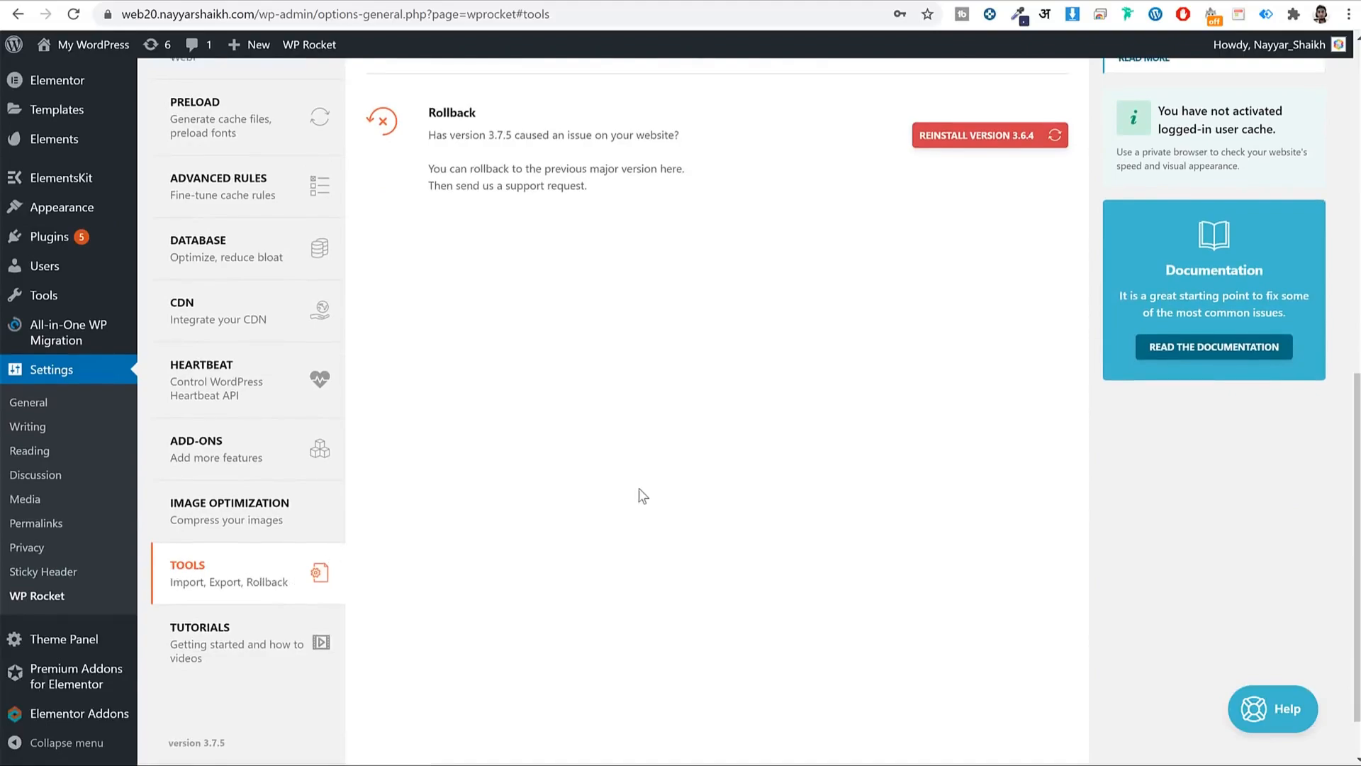
scroll(640, 488, up, 5)
drag(508, 213, 392, 220)
drag(516, 318, 402, 315)
click(622, 322)
click(469, 349)
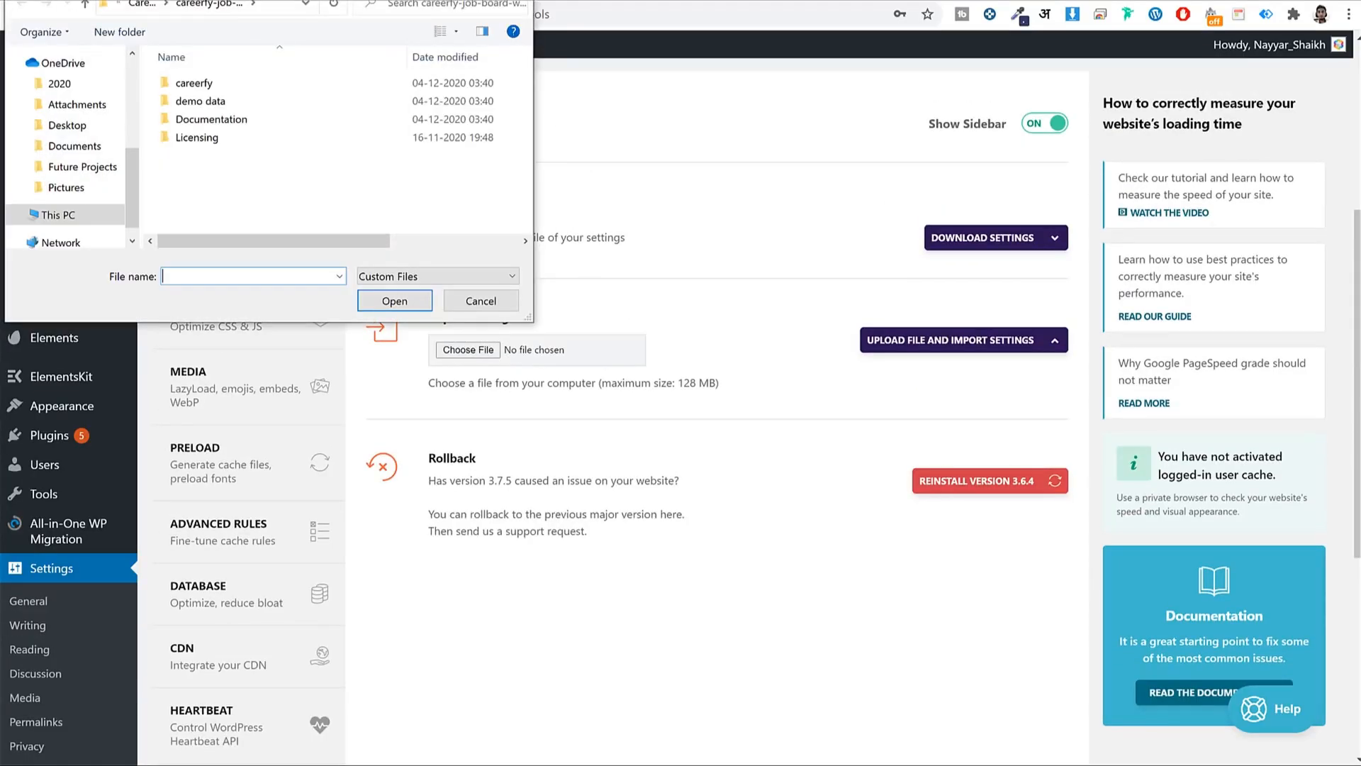
click(480, 301)
click(687, 238)
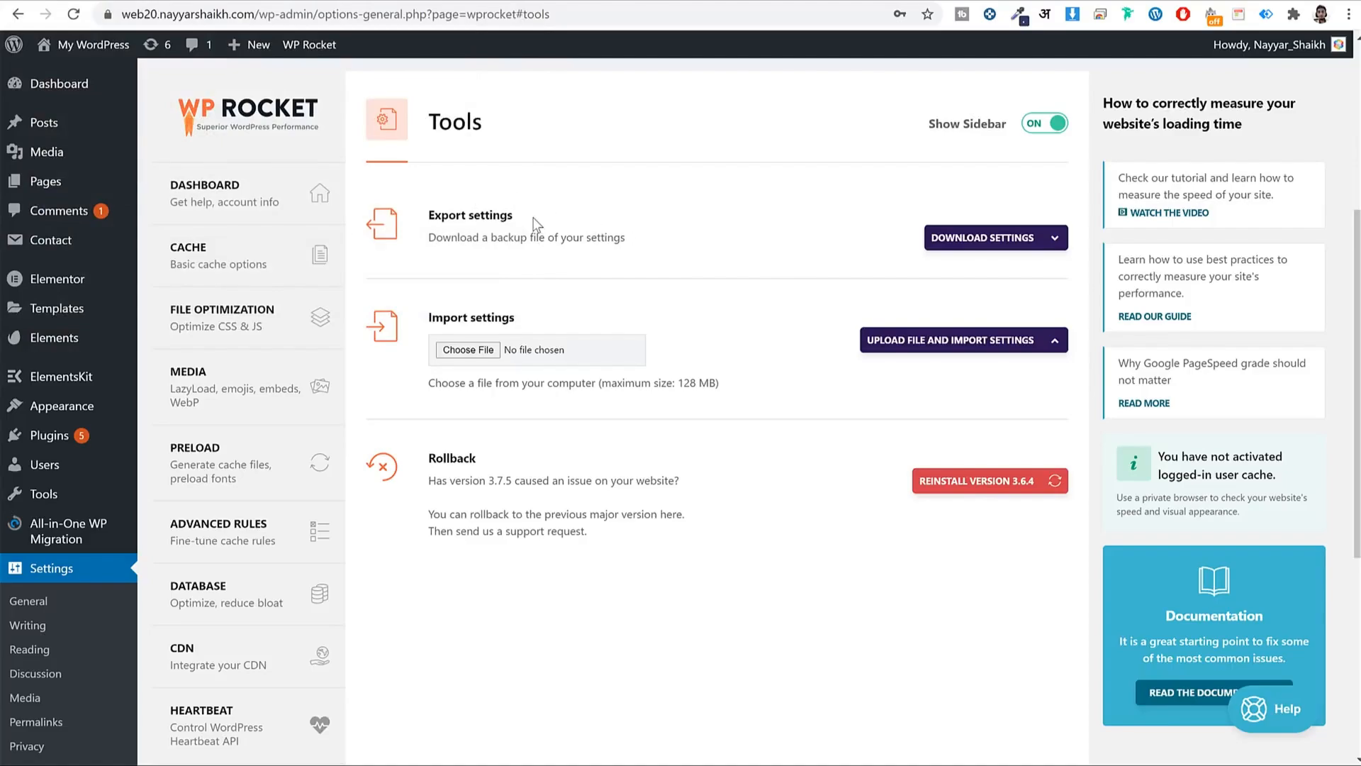
scroll(256, 514, down, 2)
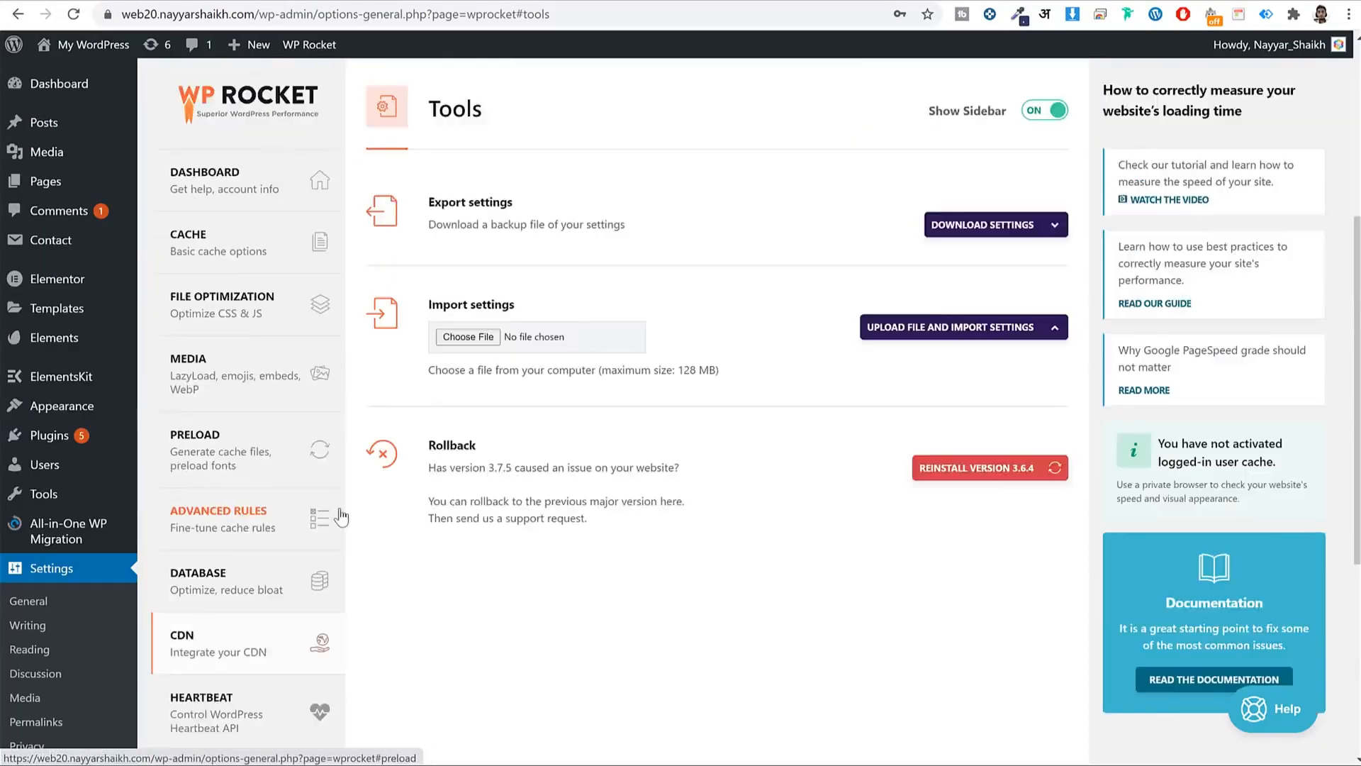
- Download a backup file of the WP Rocket settings and check the file chooser for importing settings
click(982, 322)
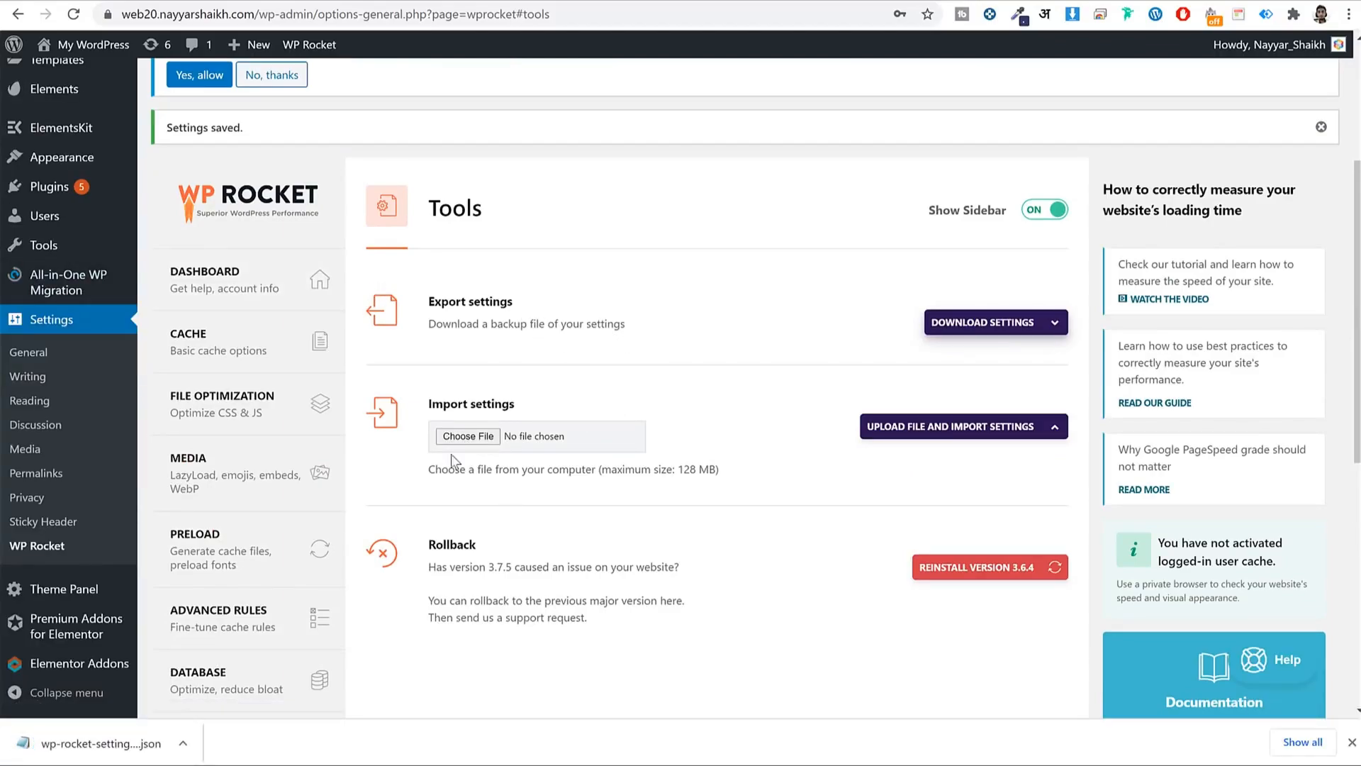
scroll(261, 643, down, 3)
scroll(261, 643, up, 3)
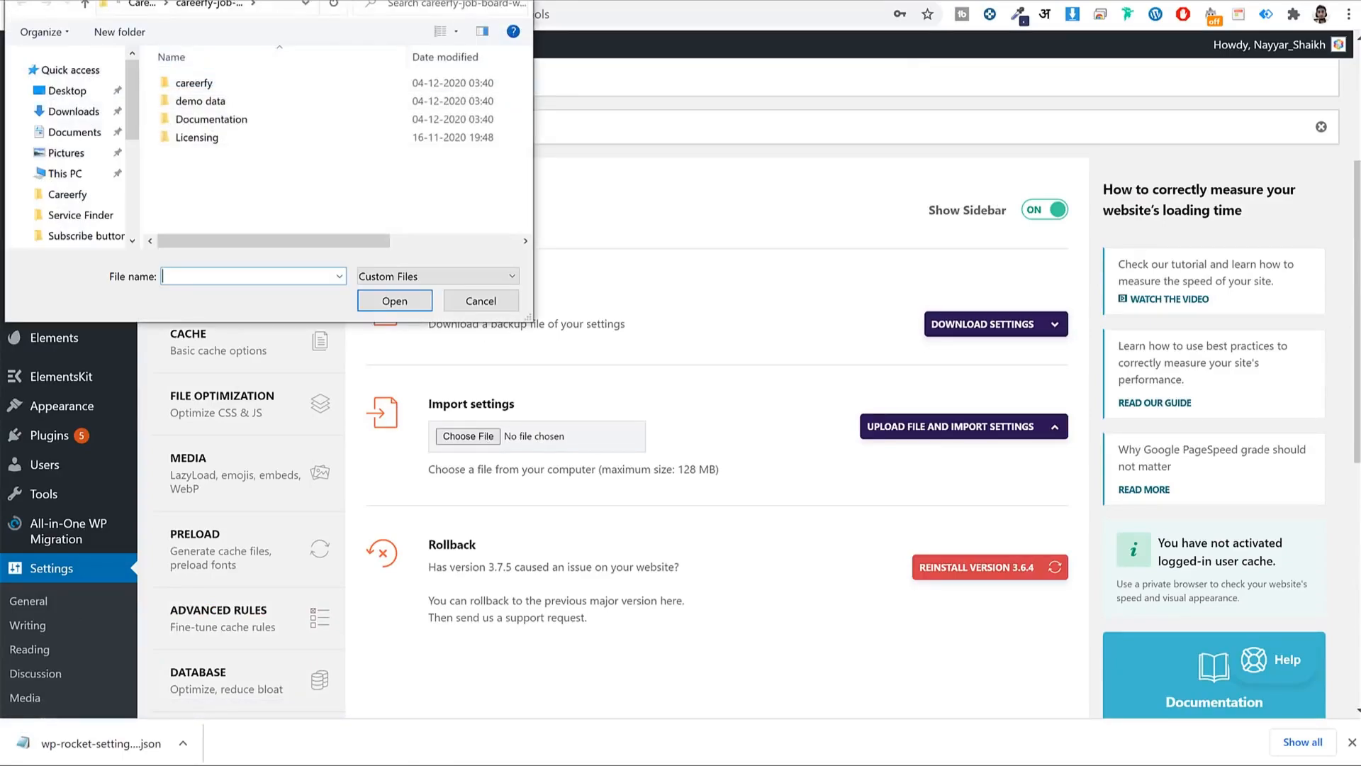
key(Escape)
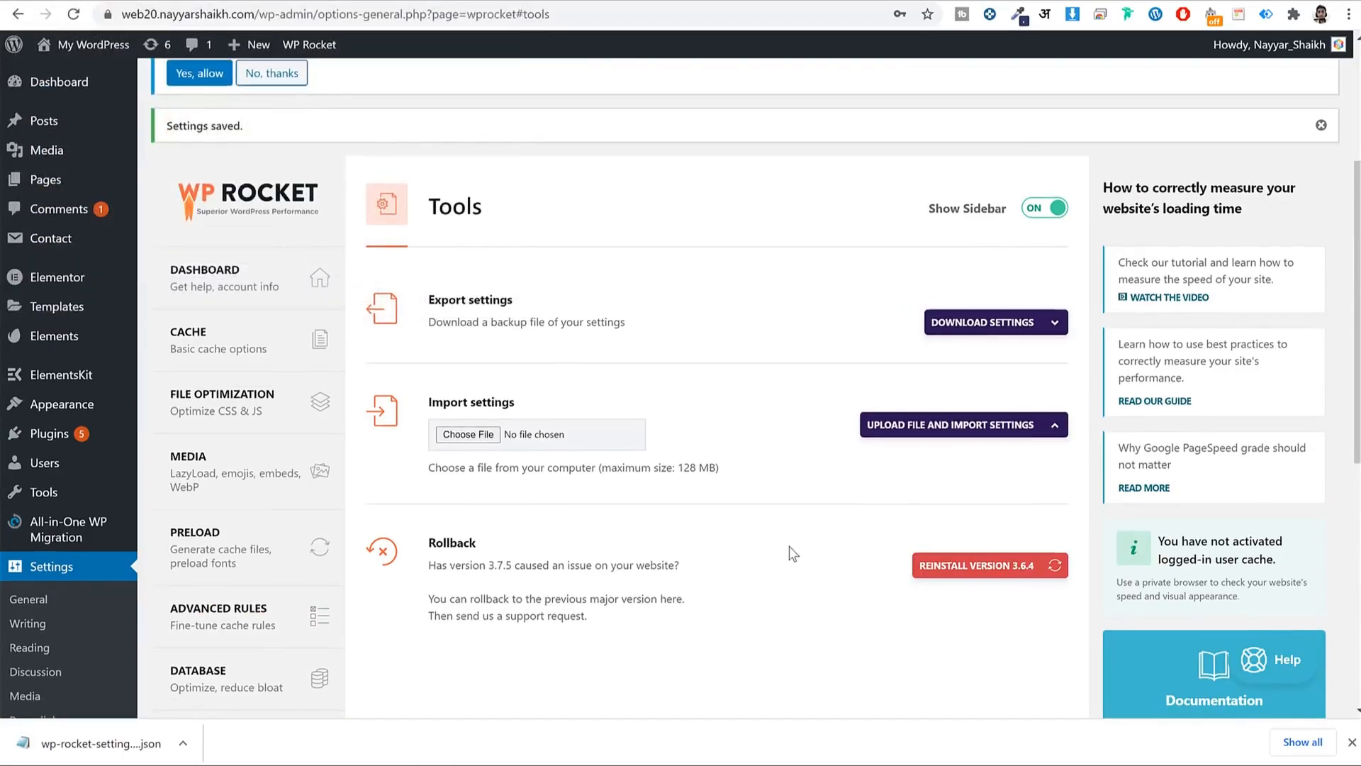
- Review the CNAME and file exclusion options in WP Rocket's CDN section and return to the Tools section
scroll(793, 553, down, 3)
scroll(568, 546, up, 3)
scroll(243, 541, down, 4)
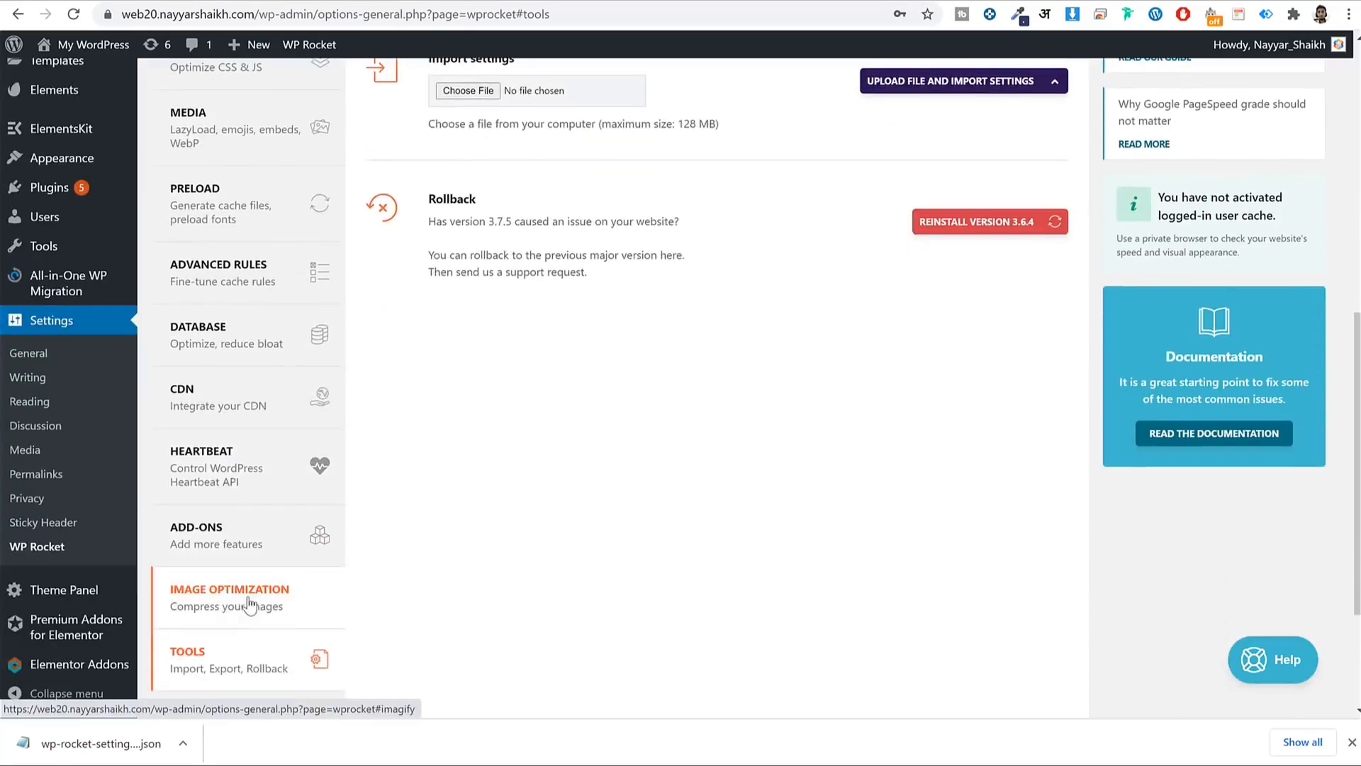
click(234, 398)
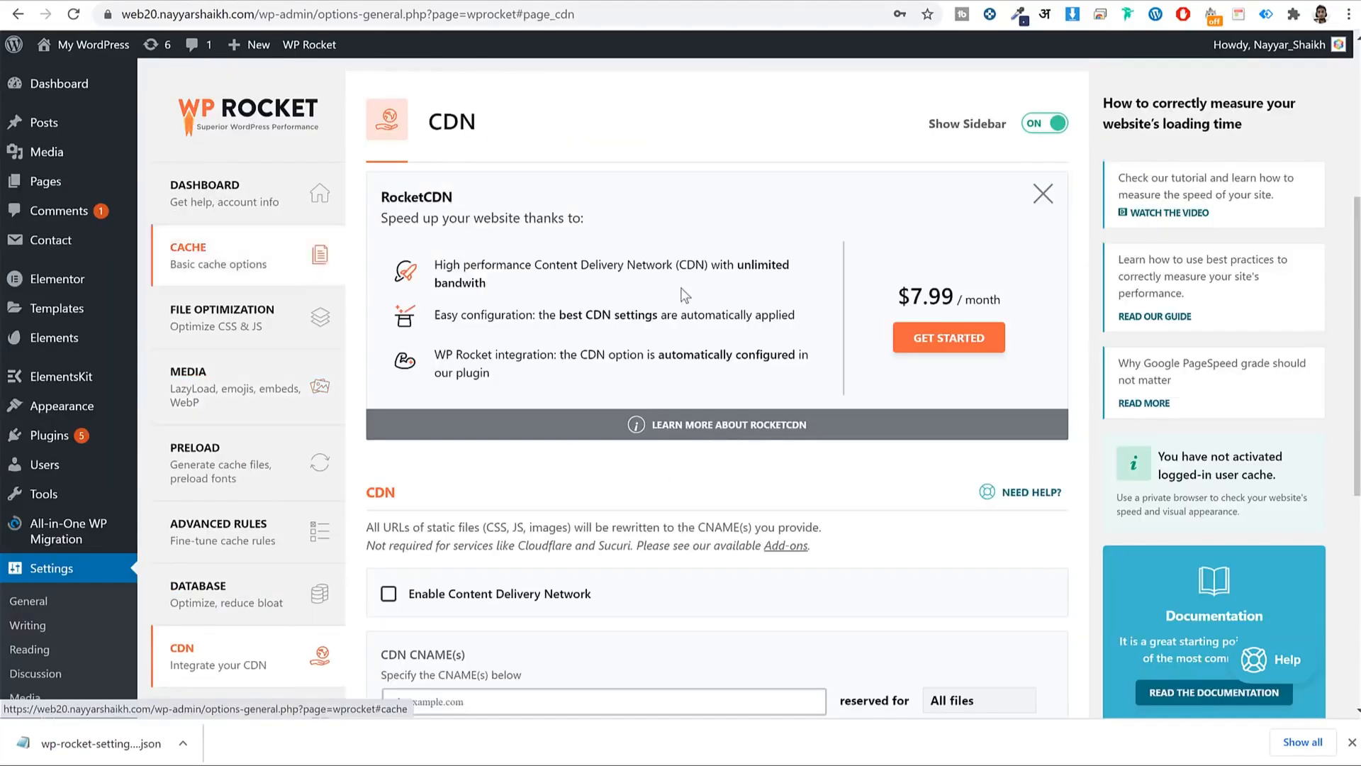
scroll(863, 386, down, 5)
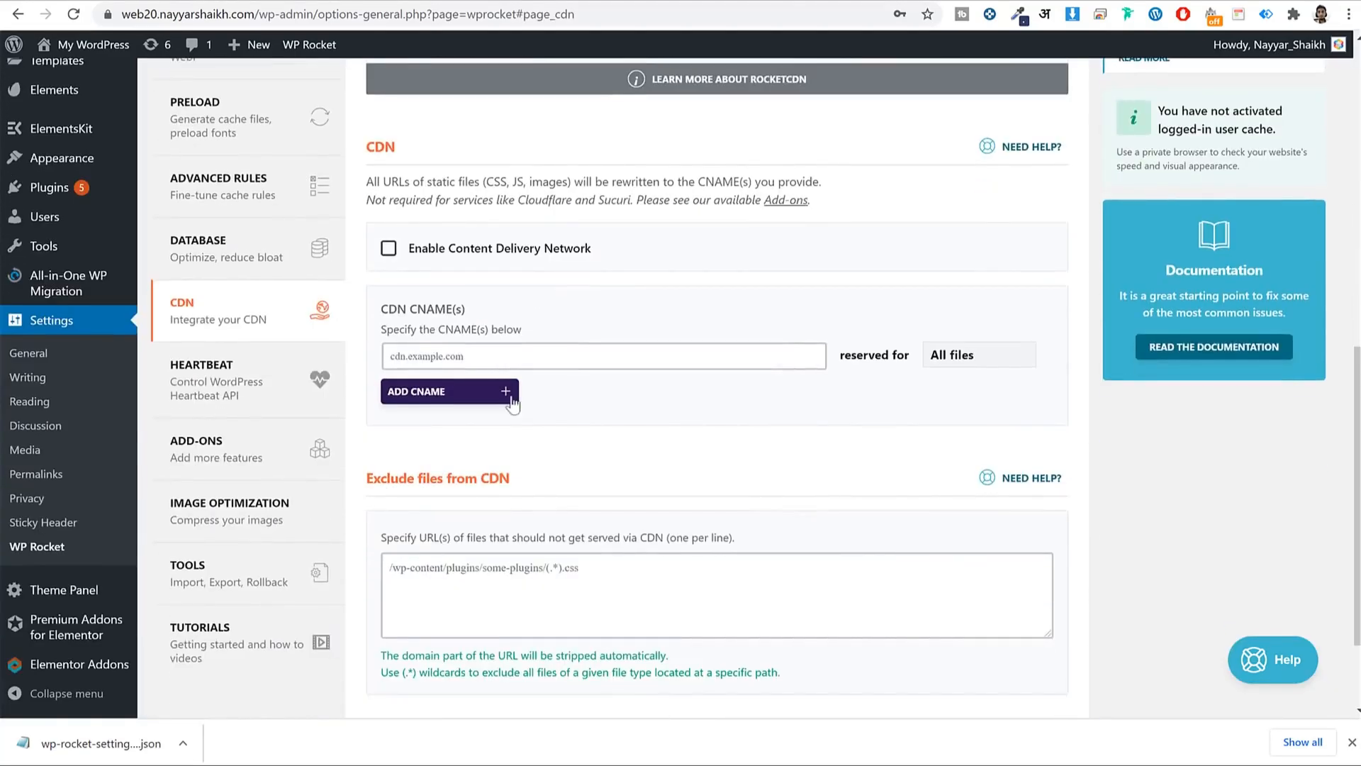
click(228, 571)
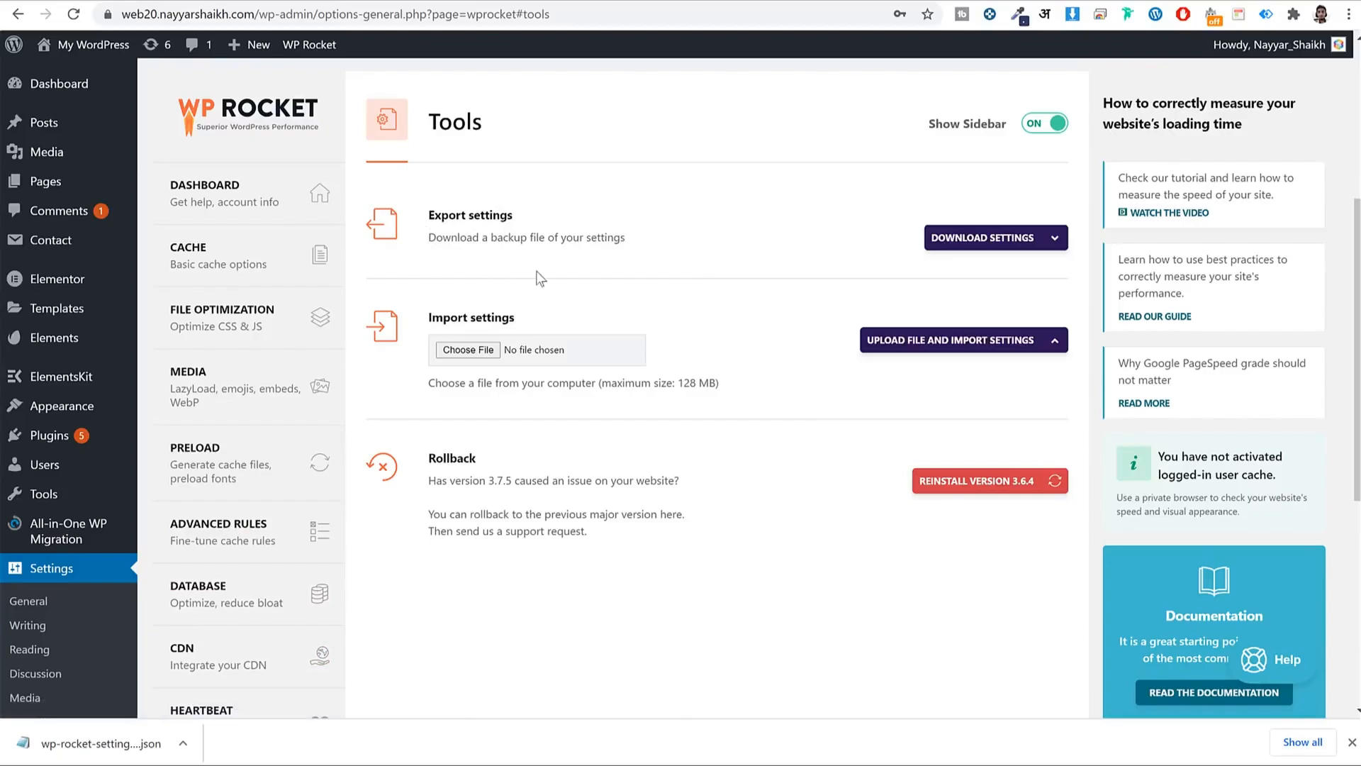
scroll(668, 390, down, 6)
- Open WP Rocket's Tutorials section and browse the getting started, File Optimization and Preload videos
click(234, 525)
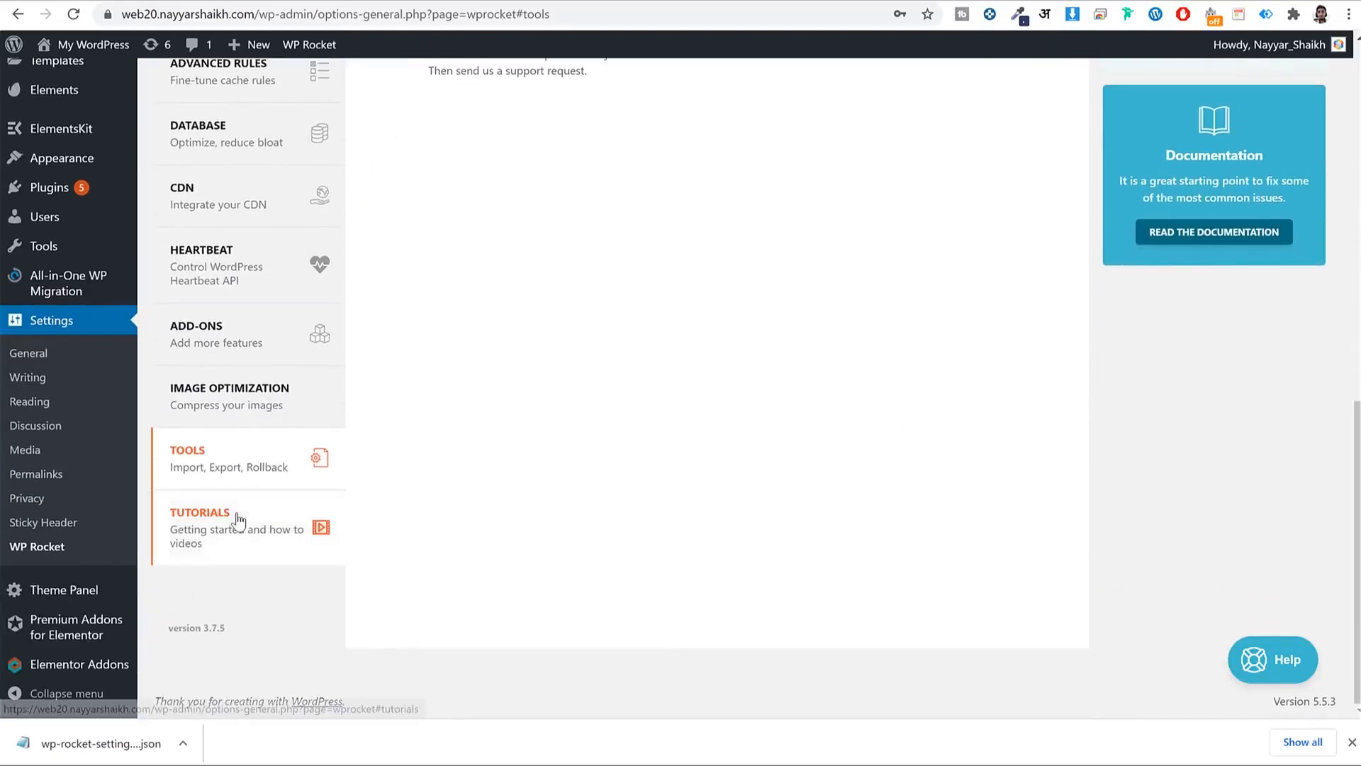
scroll(474, 425, down, 3)
scroll(516, 388, down, 7)
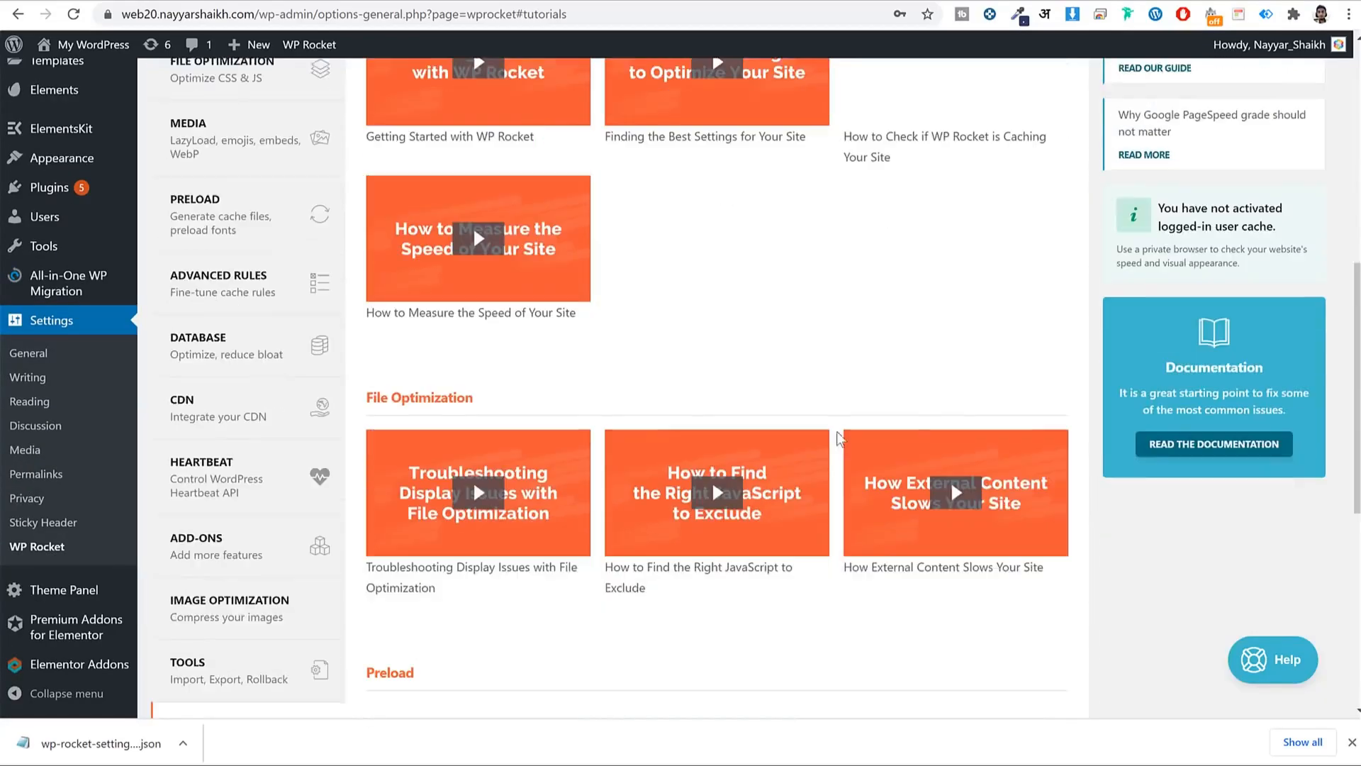
scroll(615, 542, down, 6)
scroll(616, 543, up, 8)
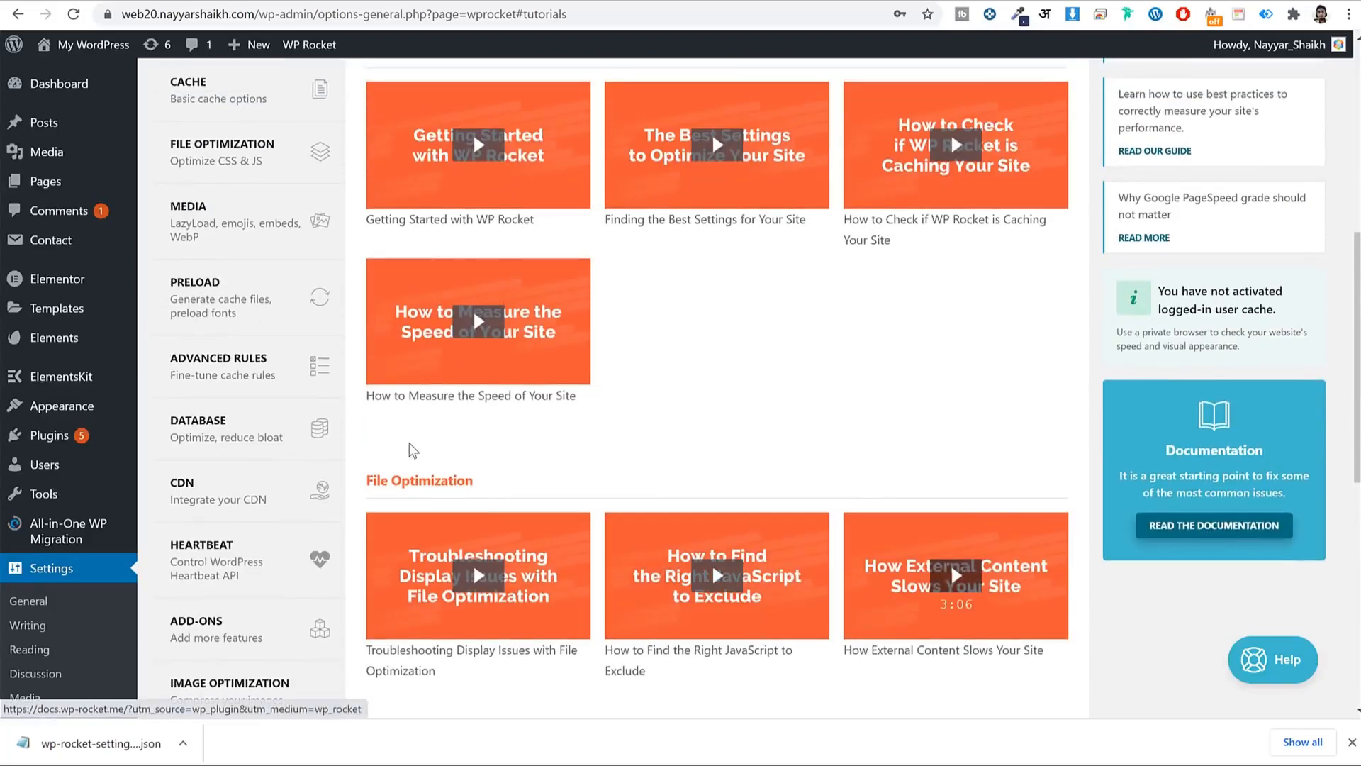
scroll(259, 532, up, 5)
scroll(262, 535, down, 3)
scroll(261, 537, down, 5)
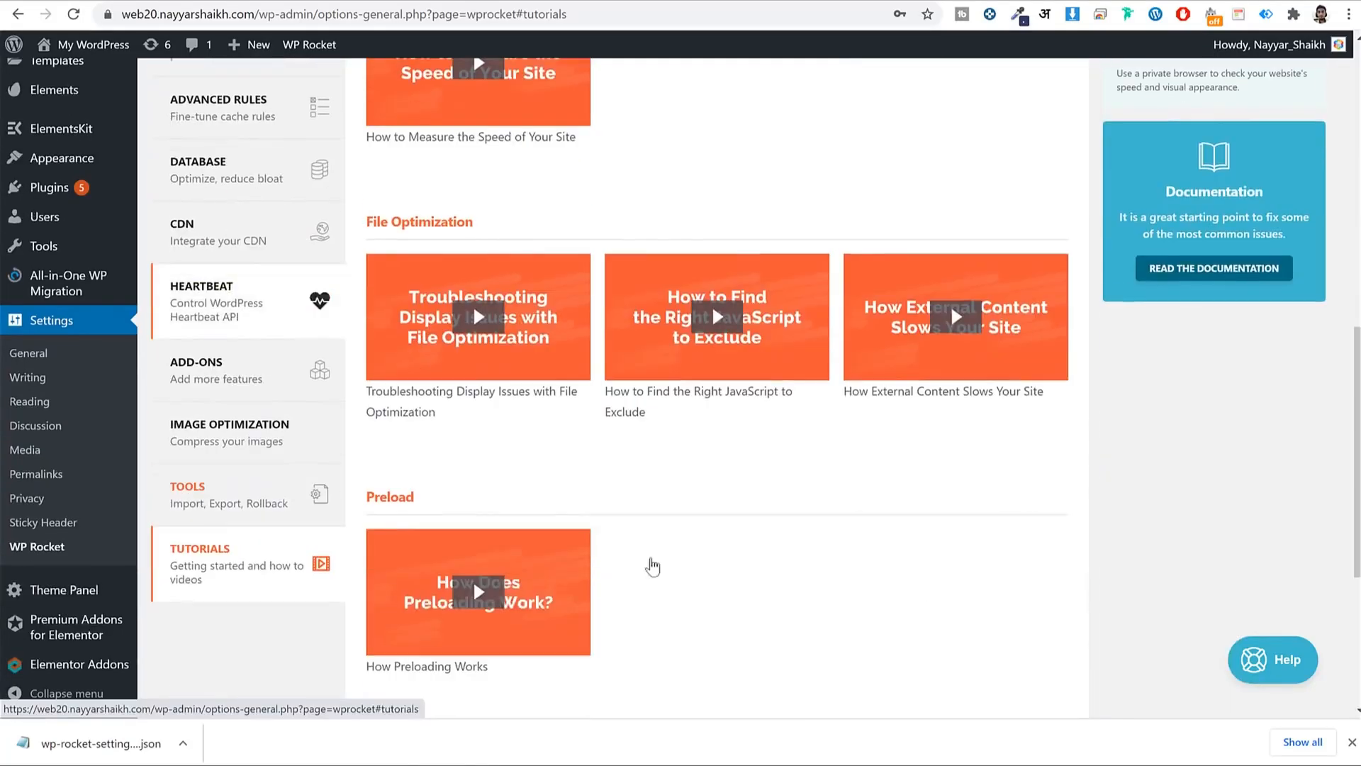
- Dismiss the browser's downloads bar and open WP Rocket's Image Optimization section
click(1351, 743)
scroll(1007, 602, up, 4)
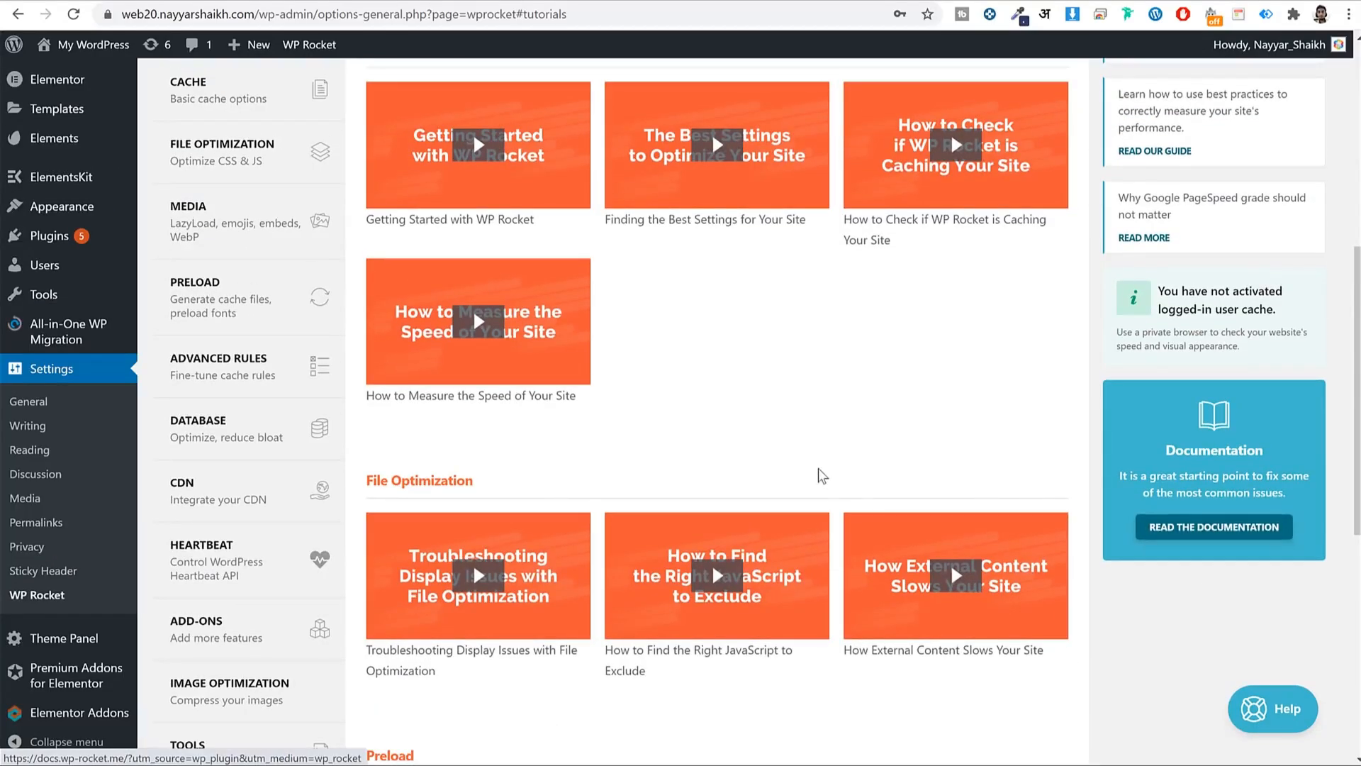
scroll(283, 432, up, 2)
scroll(278, 526, down, 5)
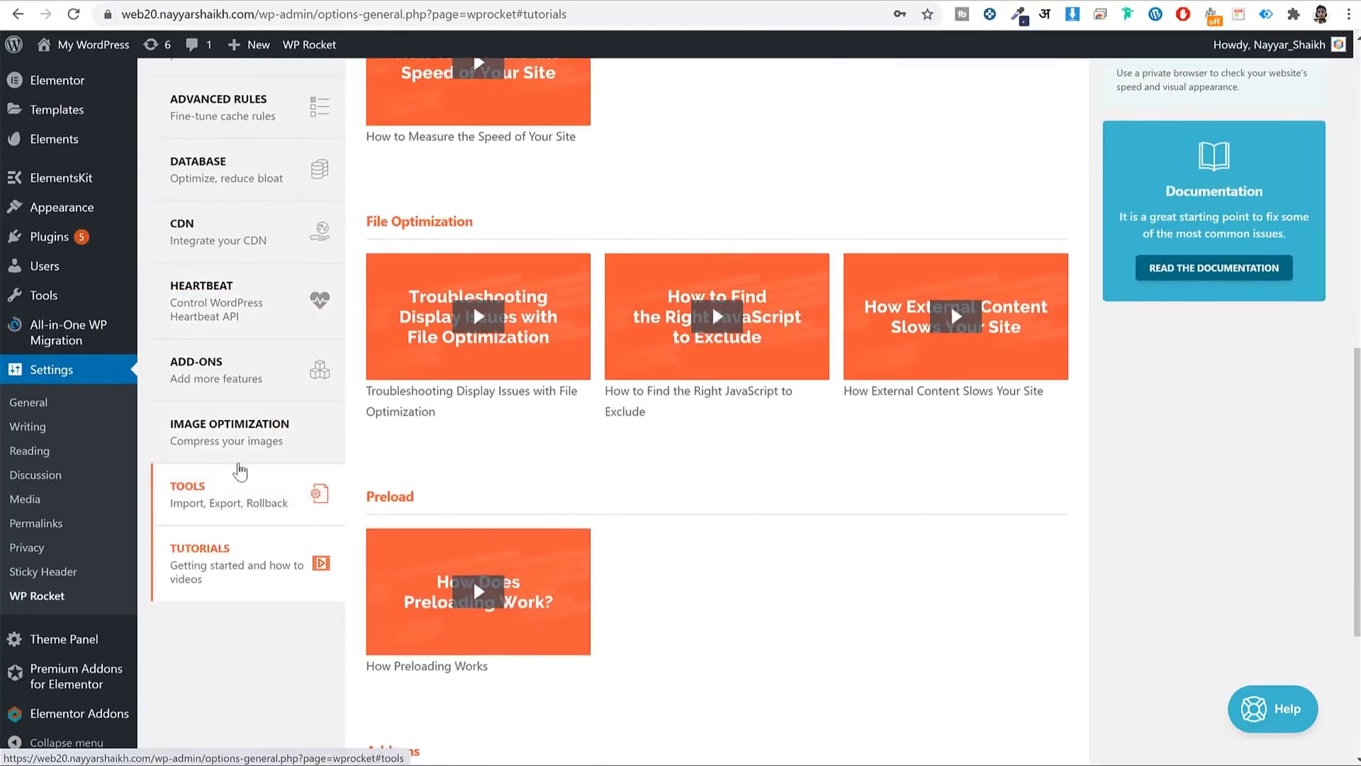
click(227, 450)
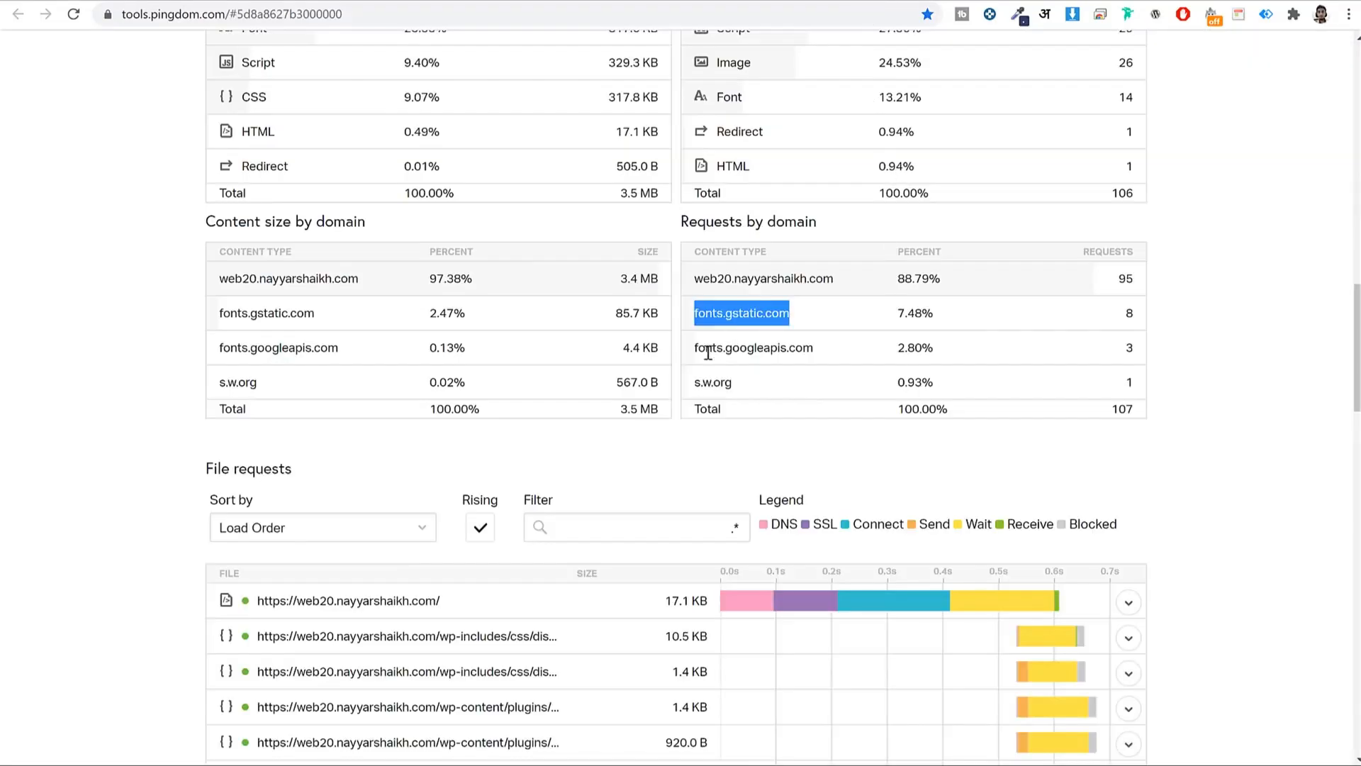
- Switch to the Pingdom test results and check the site's page size
scroll(708, 353, up, 6)
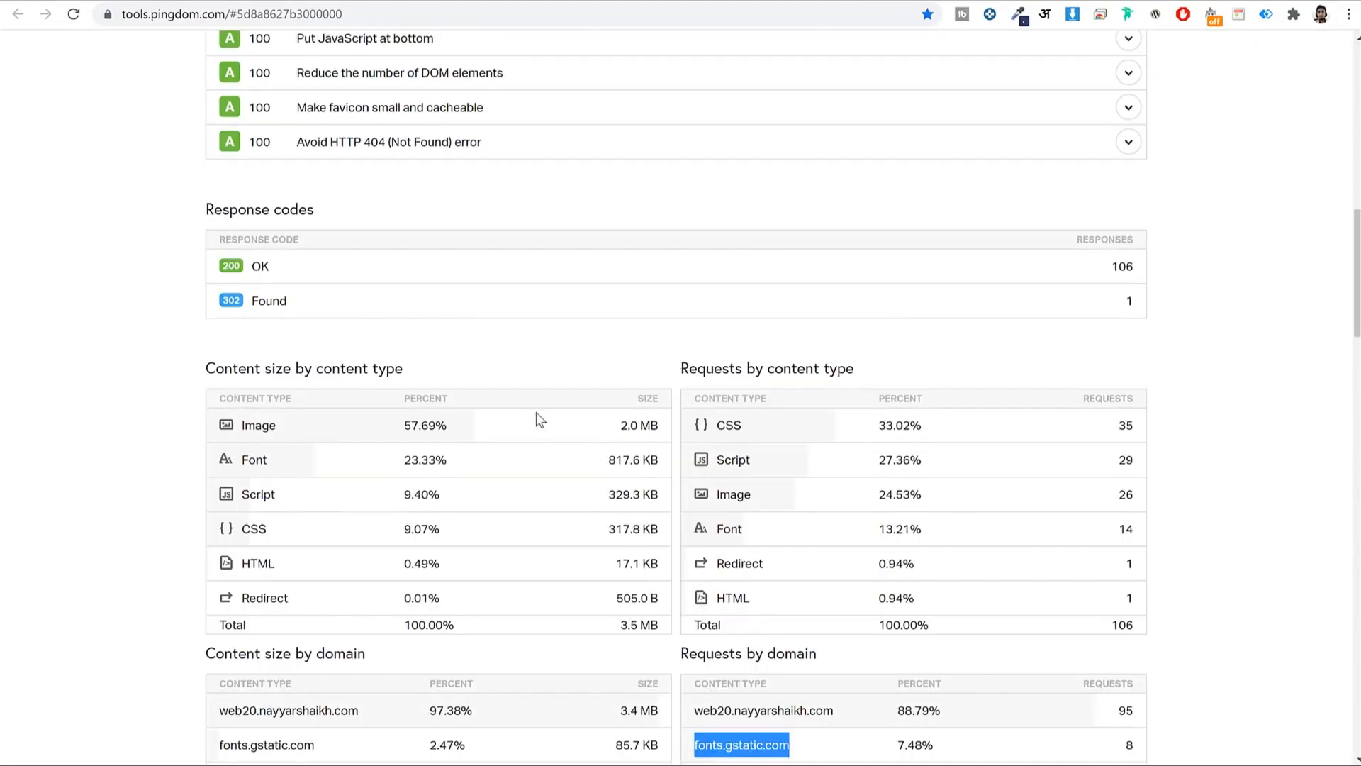
scroll(534, 407, up, 10)
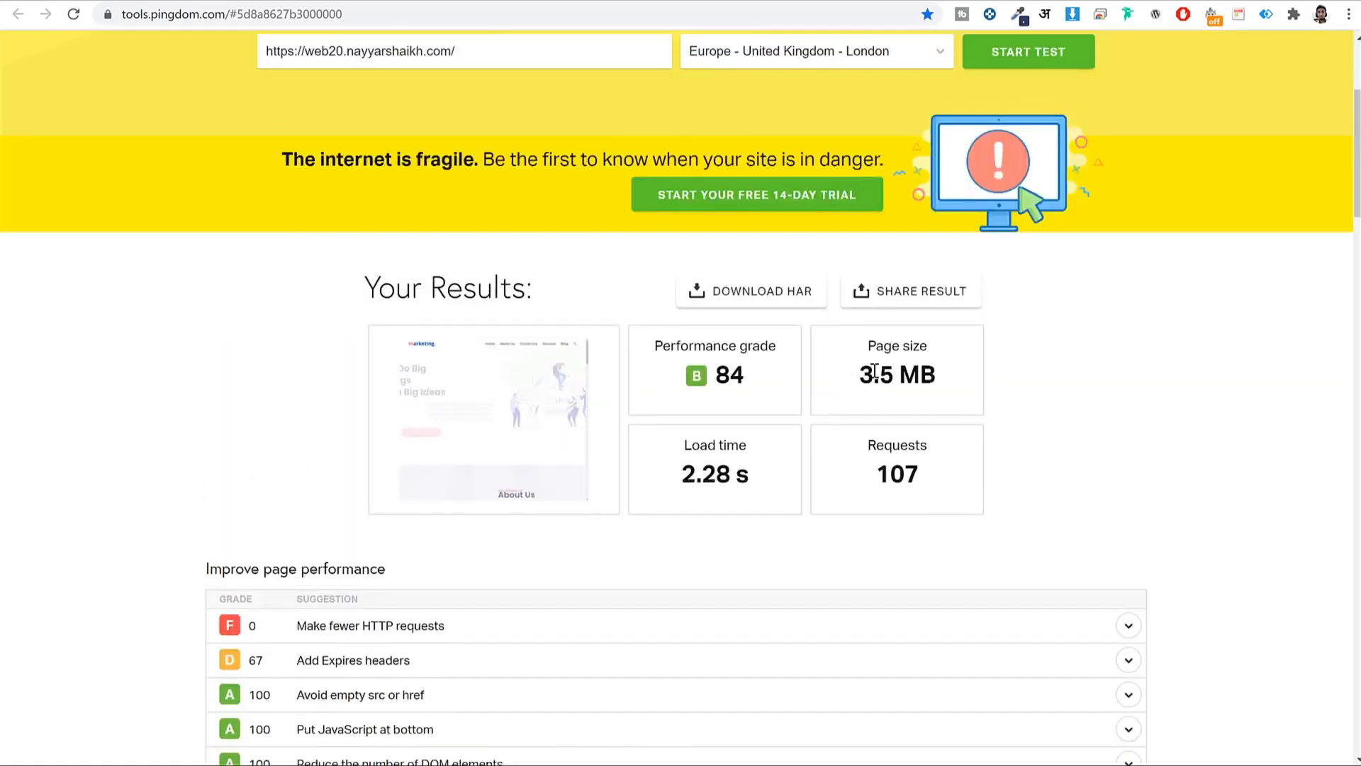
drag(868, 346, 847, 381)
click(1188, 327)
- Examine the image share and size under Content size by content type in the Pingdom results
scroll(1172, 387, down, 10)
scroll(1176, 396, down, 2)
drag(451, 250, 378, 257)
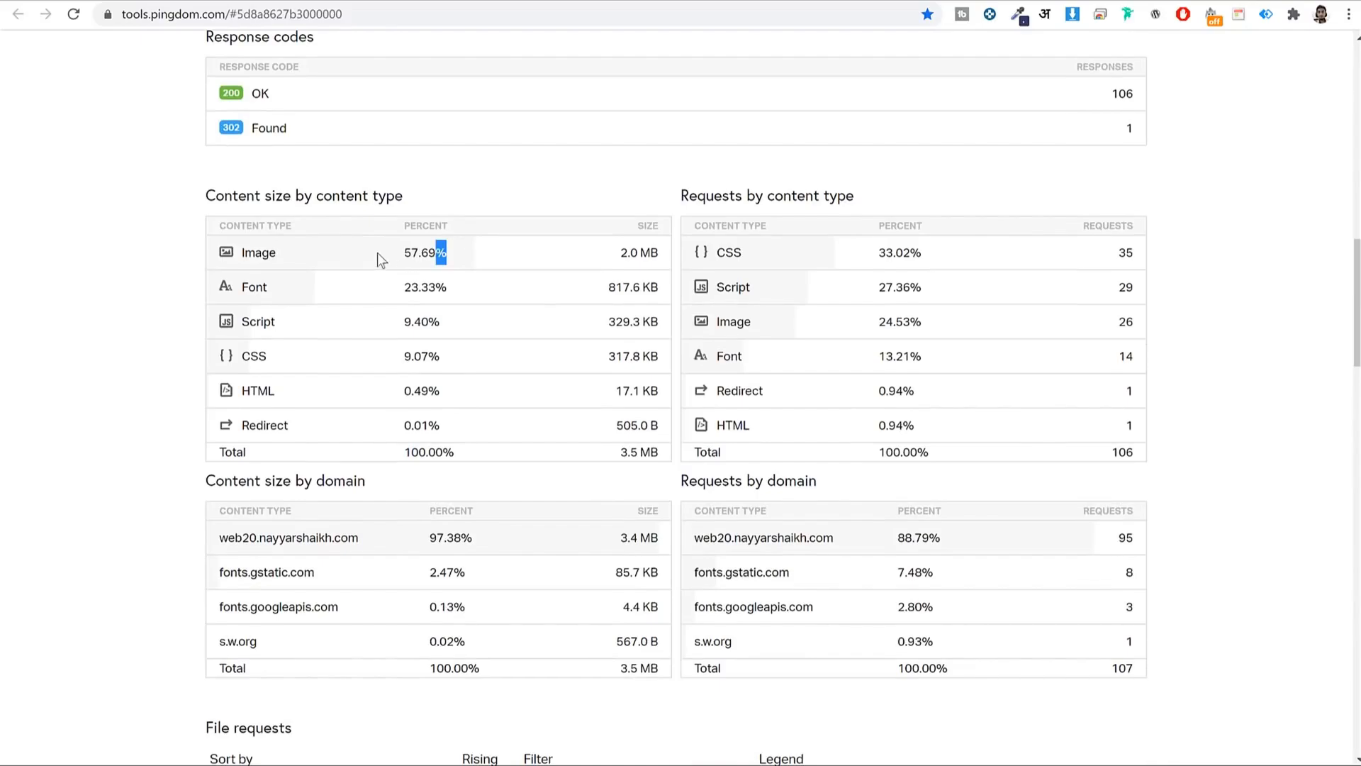
drag(623, 253, 661, 254)
drag(276, 253, 242, 252)
click(444, 261)
drag(452, 253, 412, 253)
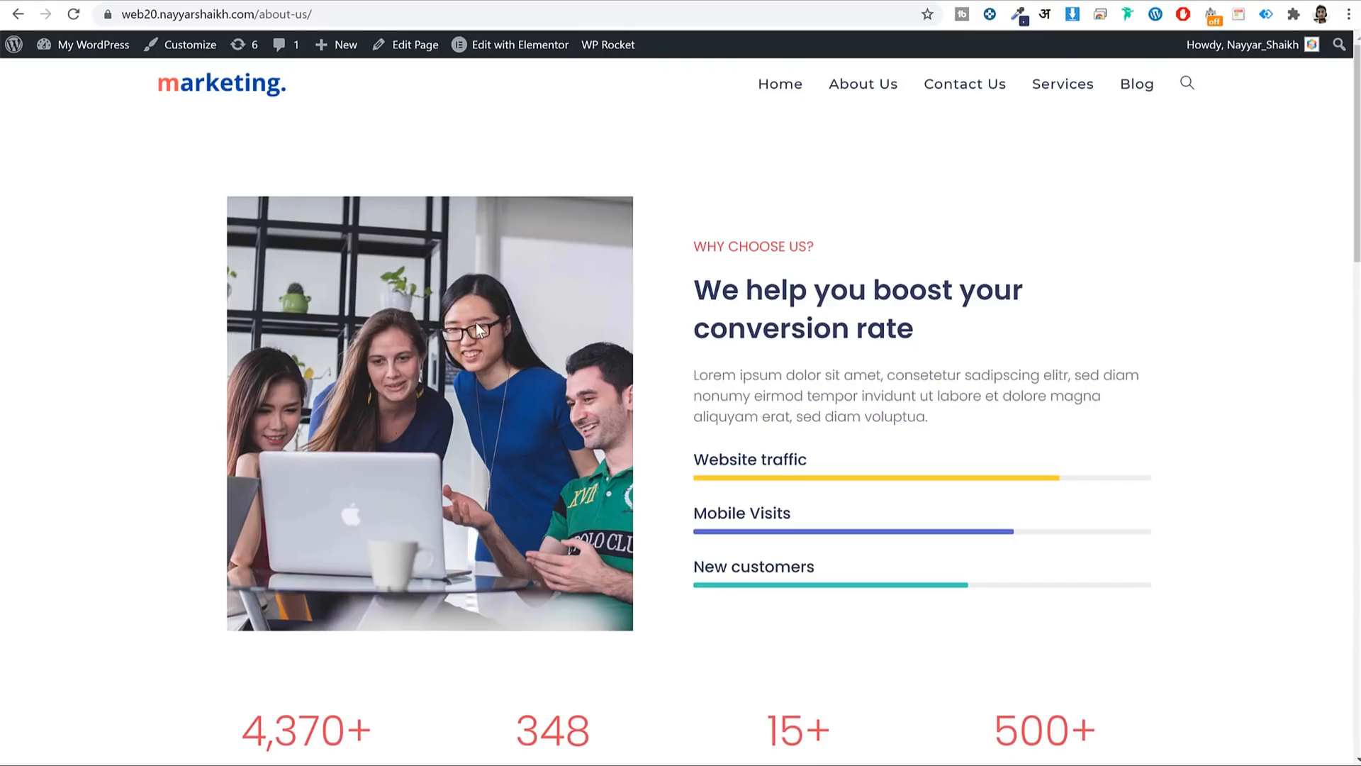
- Load the site's home page from its logo, check the WordPress dashboard, and return to WP Rocket's Image Optimization section
click(198, 98)
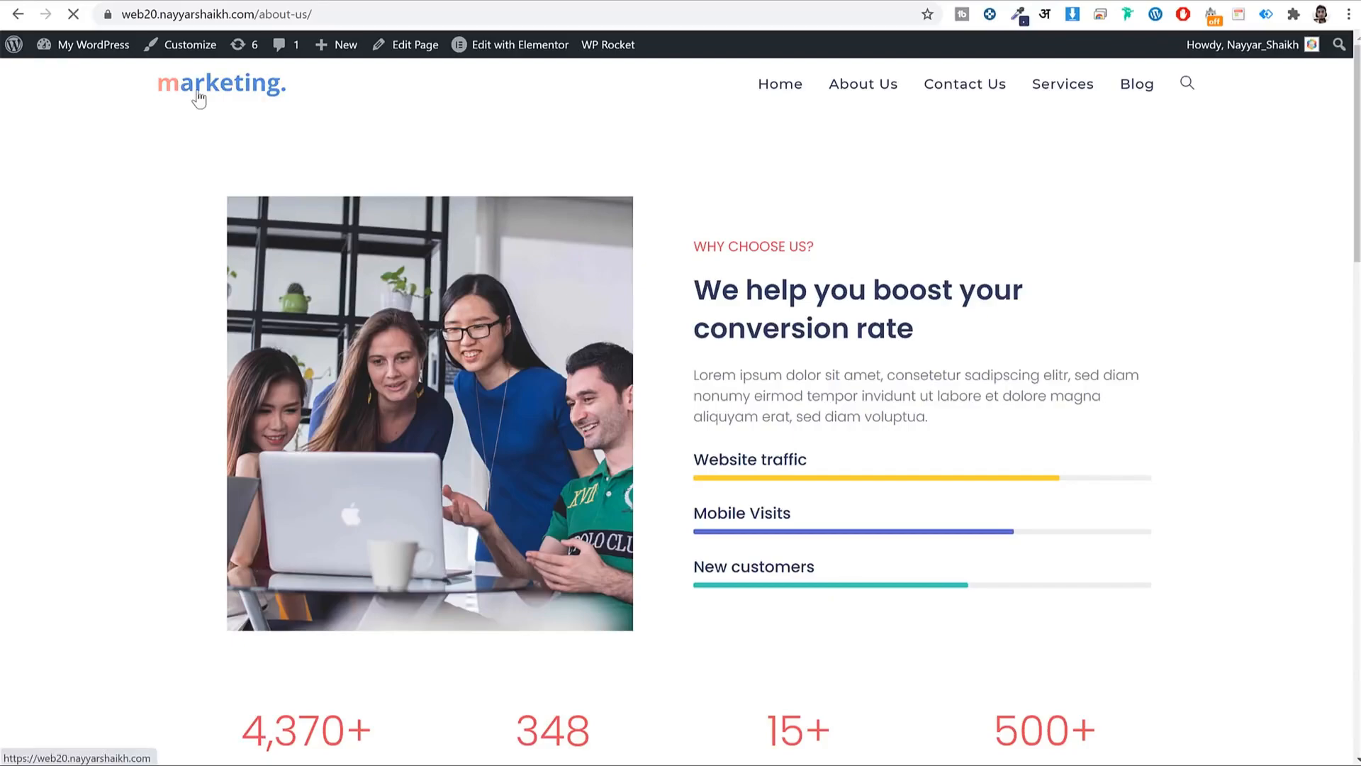
click(187, 1)
click(28, 83)
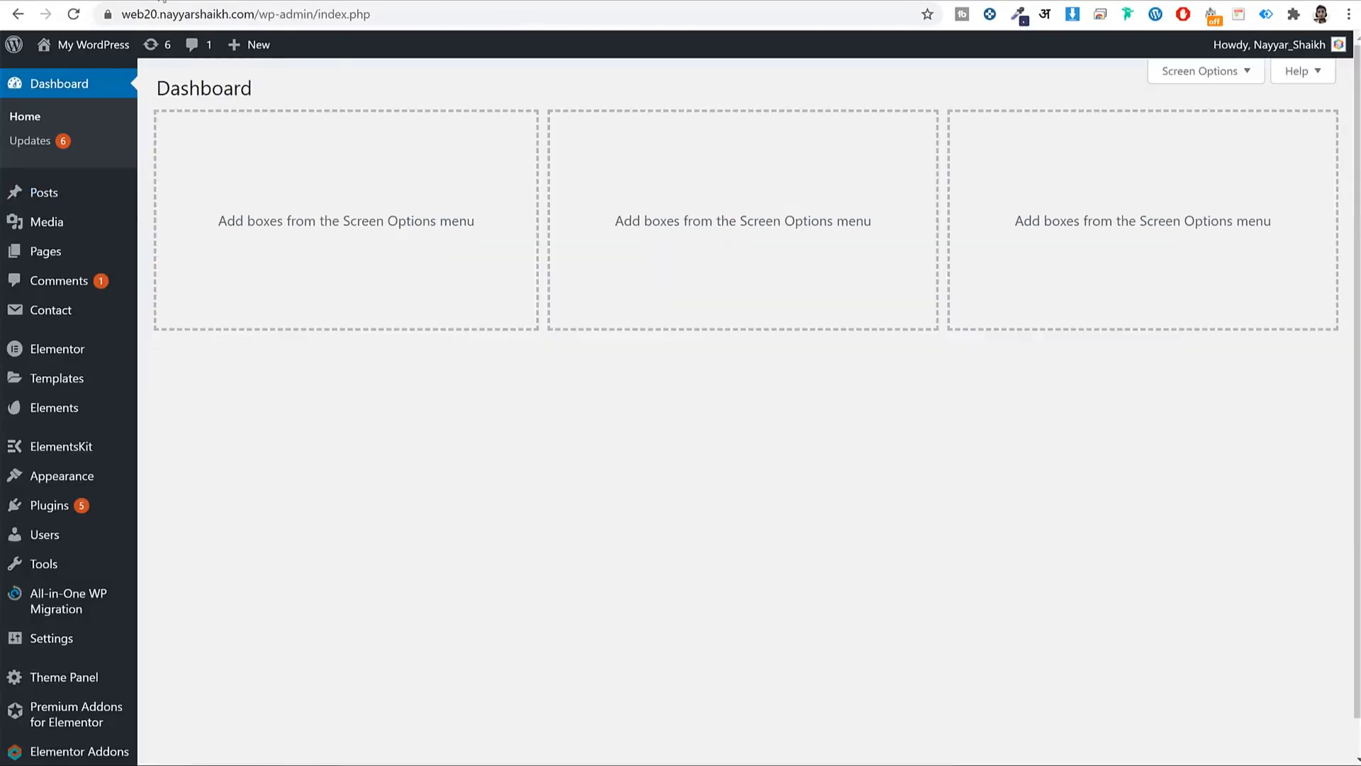
click(163, 2)
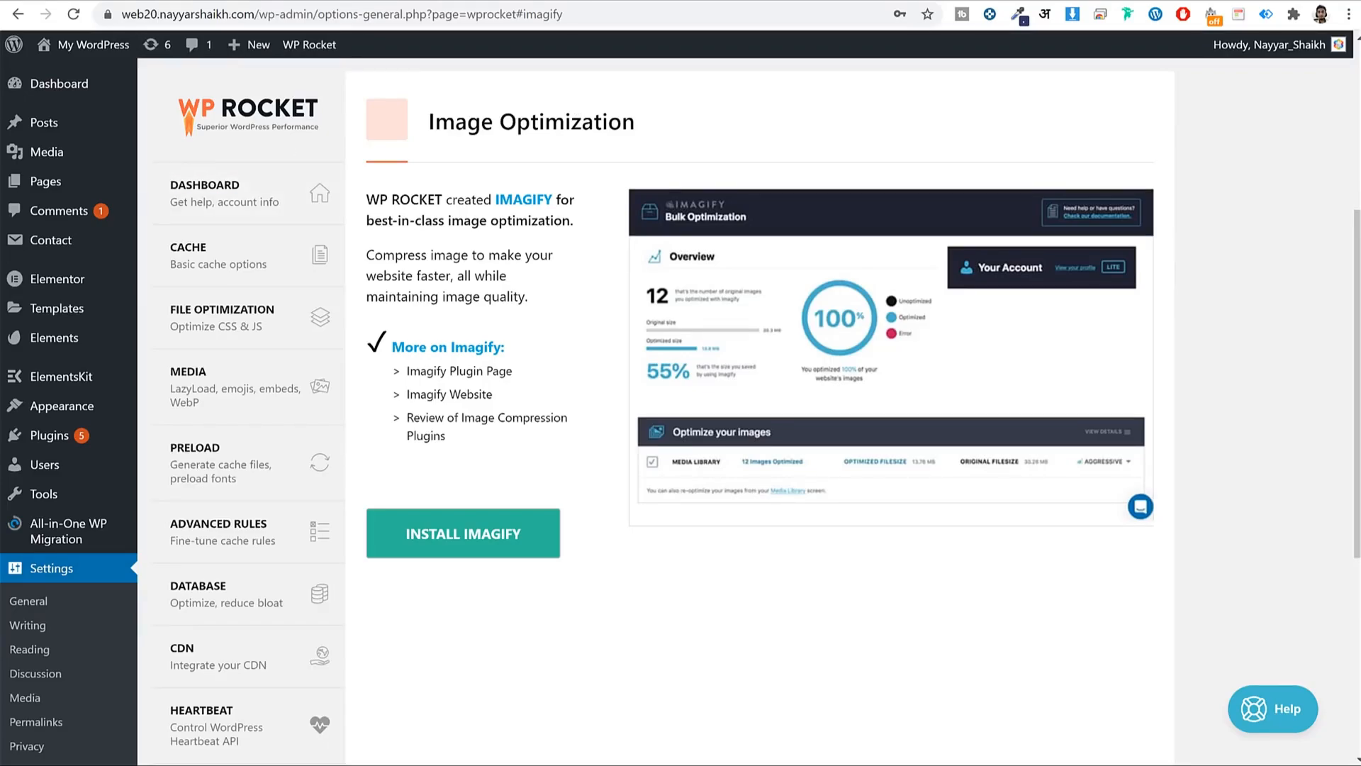
- Open unsplash.com in a new tab and open the XPS laptop photo from the Editorial feed
key(ctrl+t)
text(uns)
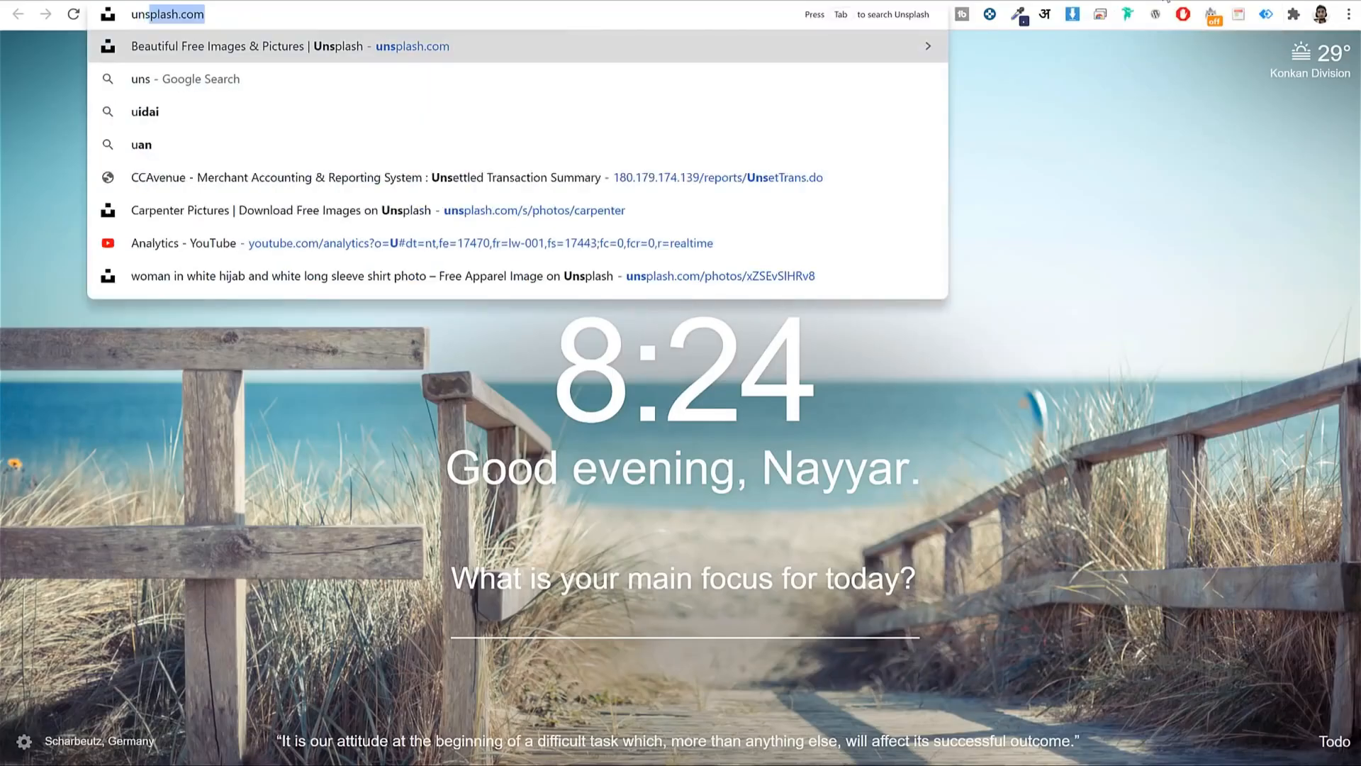
key(Return)
scroll(1011, 280, down, 10)
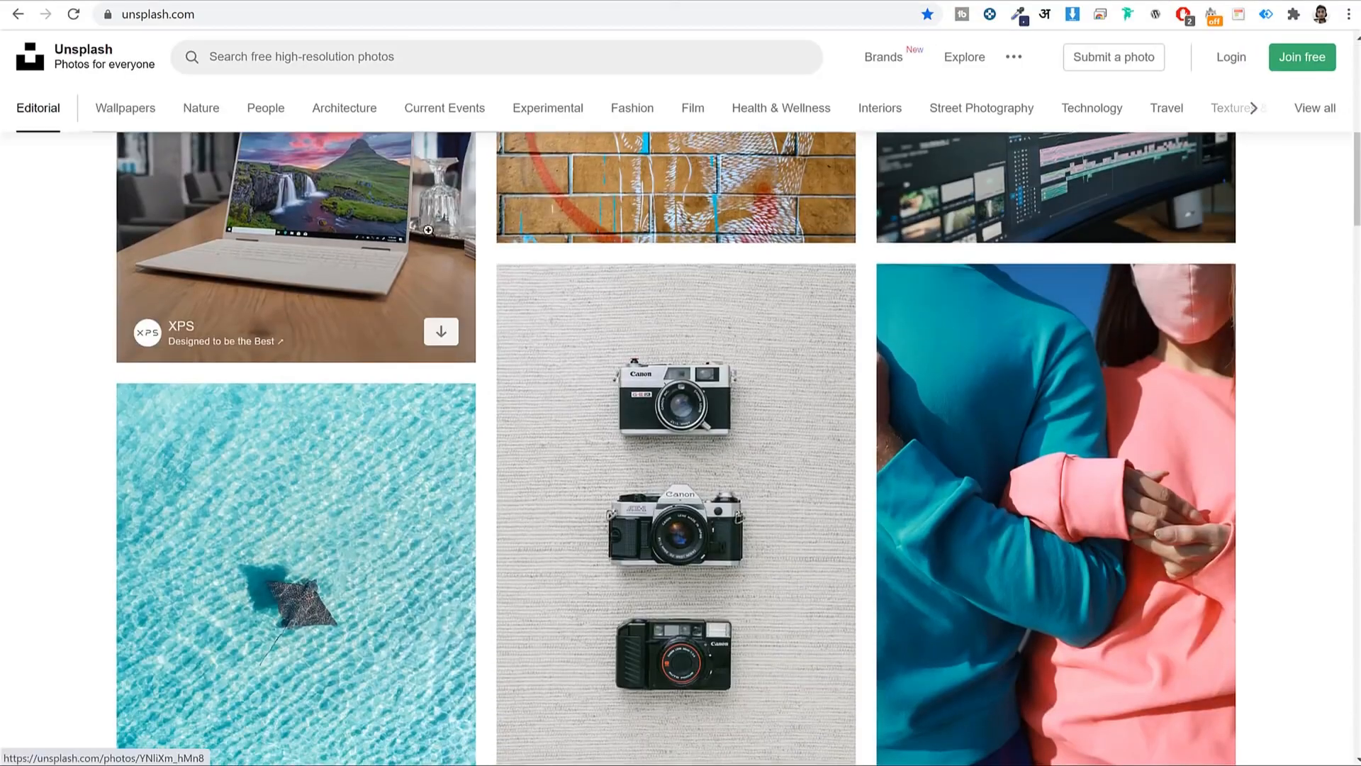
scroll(429, 230, up, 2)
click(428, 230)
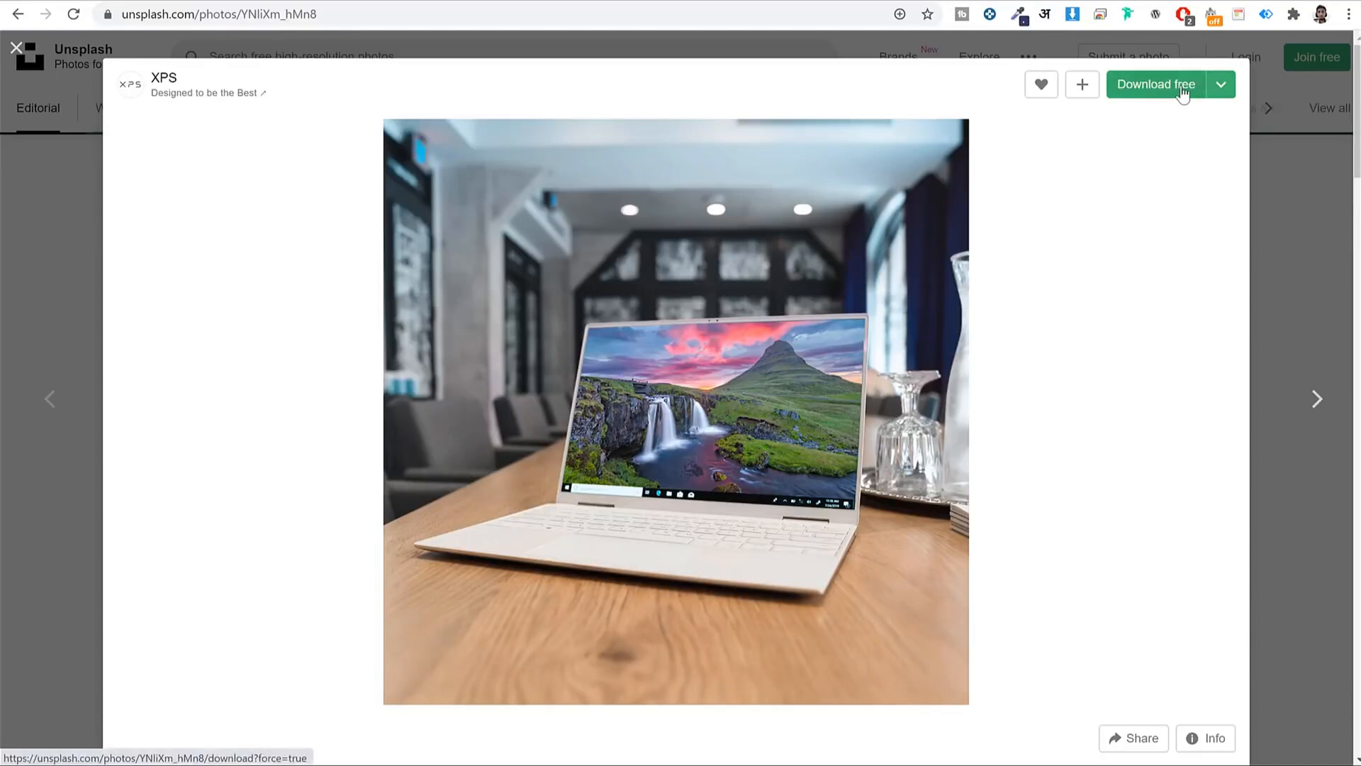
- Start the default free download of the XPS laptop photo to check its file size, and cancel the download
click(1183, 87)
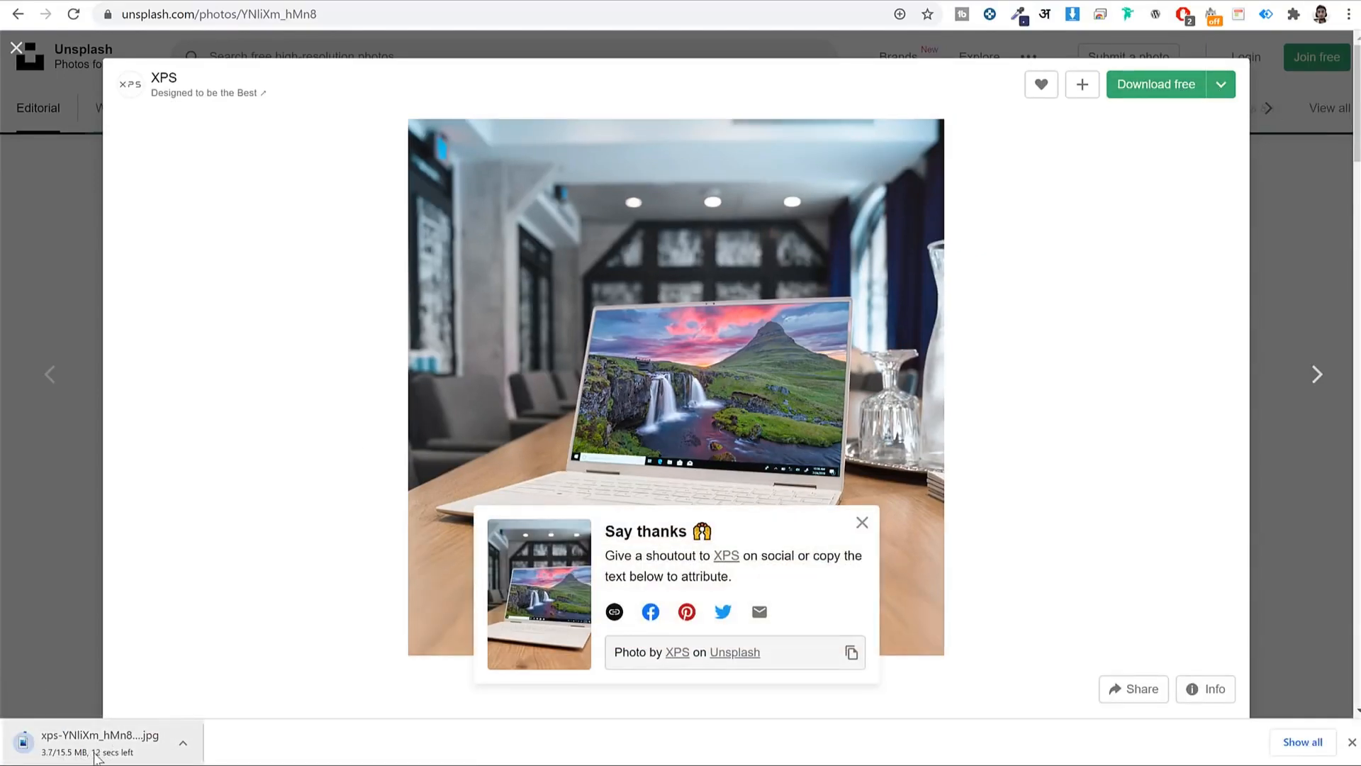
click(183, 743)
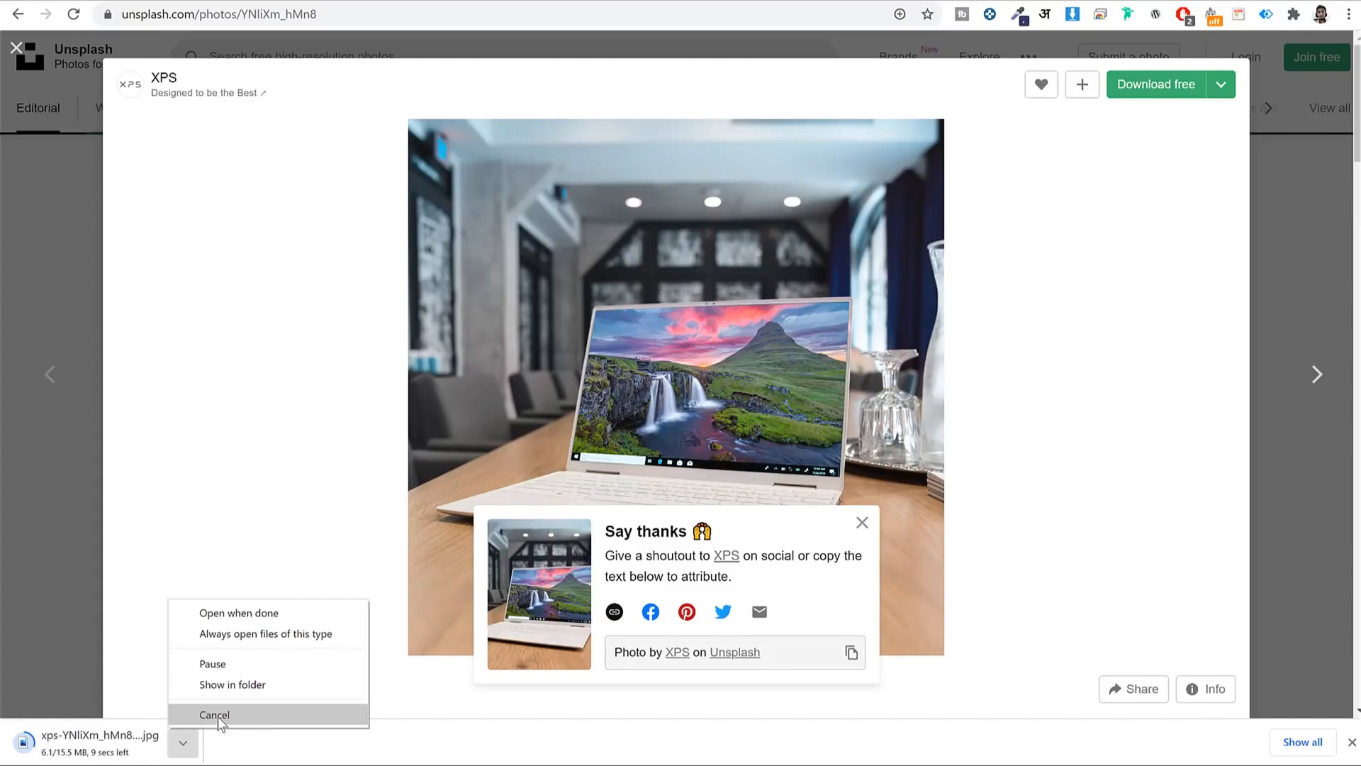
click(216, 716)
click(1352, 741)
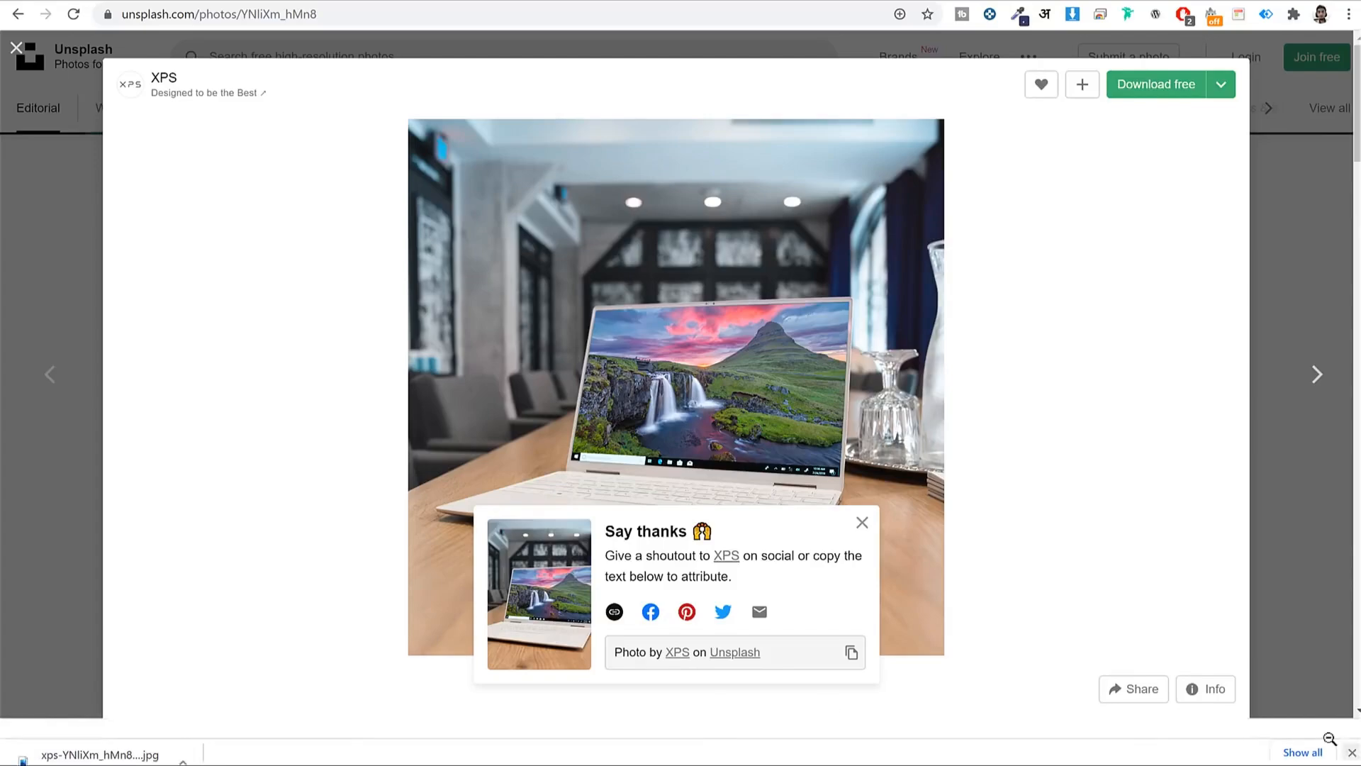
click(862, 572)
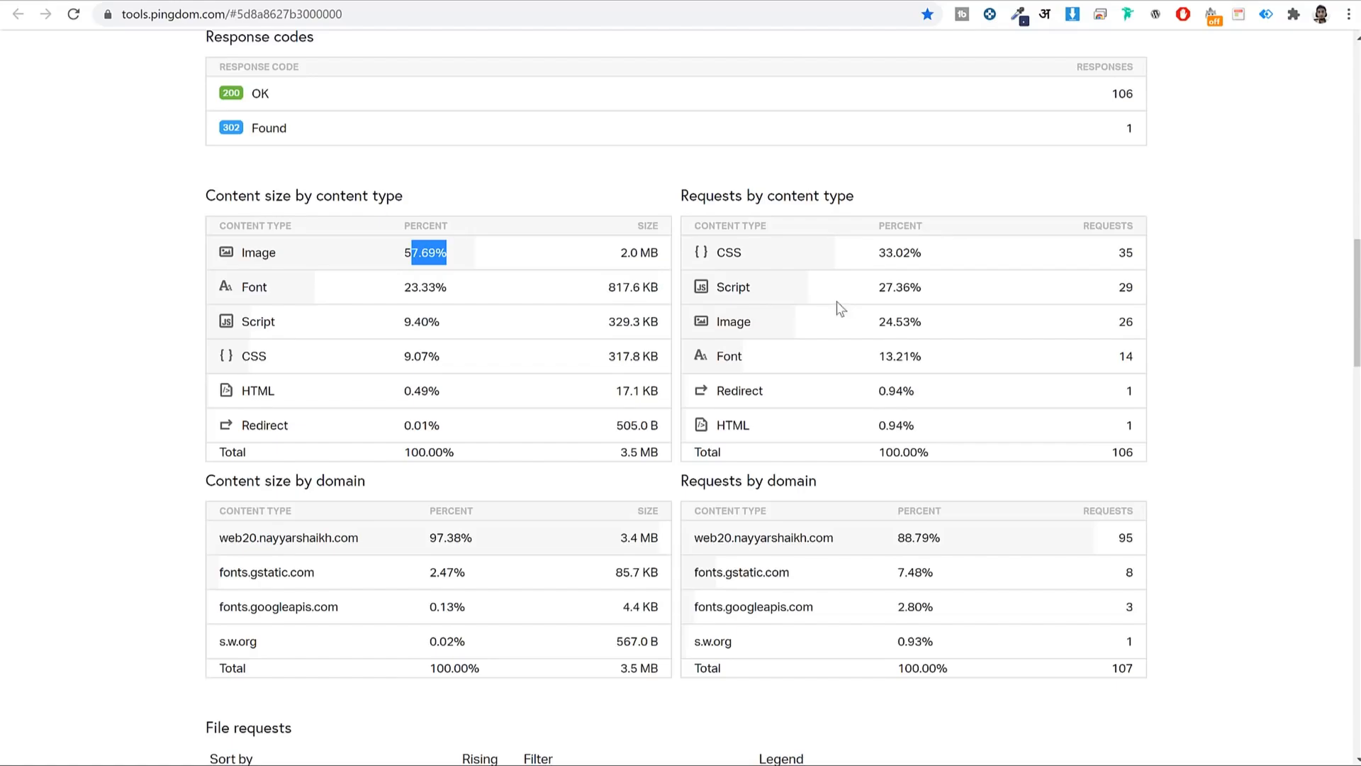
- Download the XPS laptop photo from Unsplash in Medium size (1920x1920)
scroll(1012, 368, up, 13)
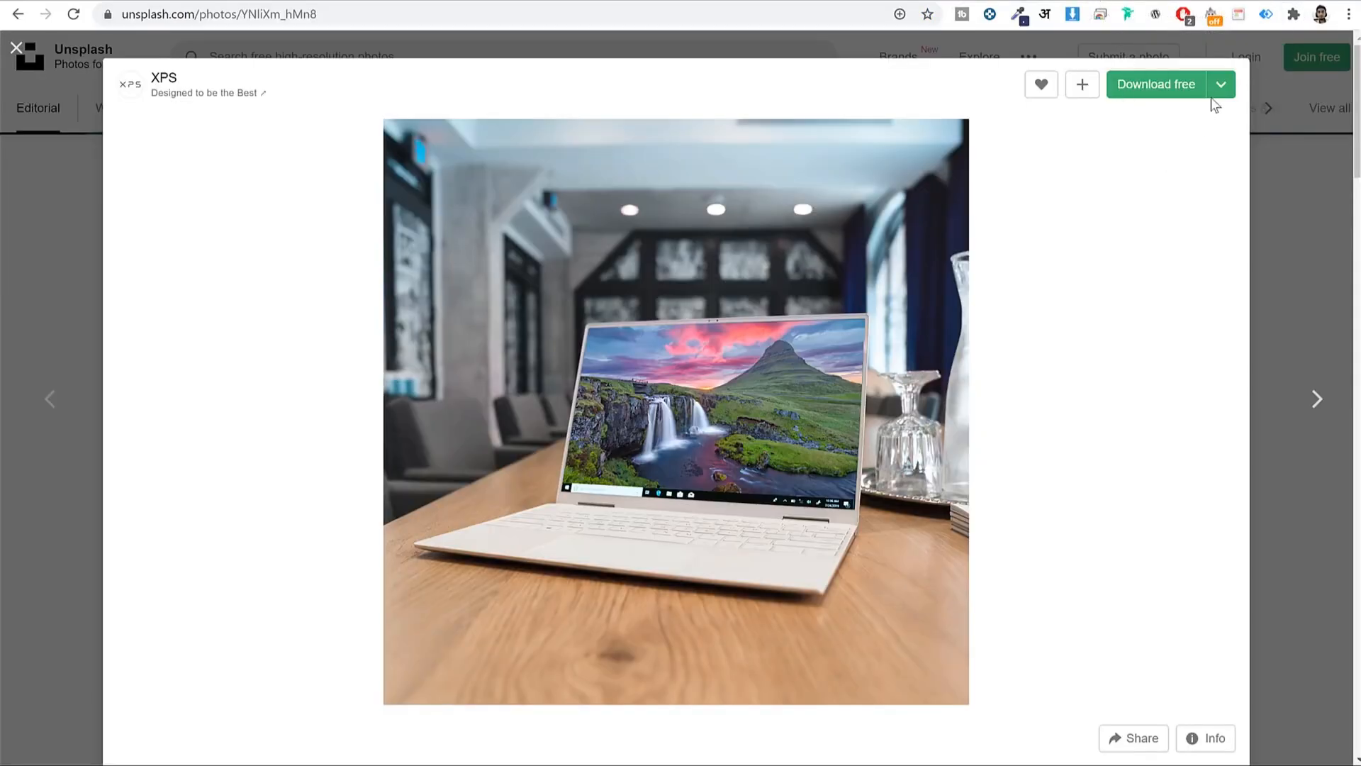
click(1214, 90)
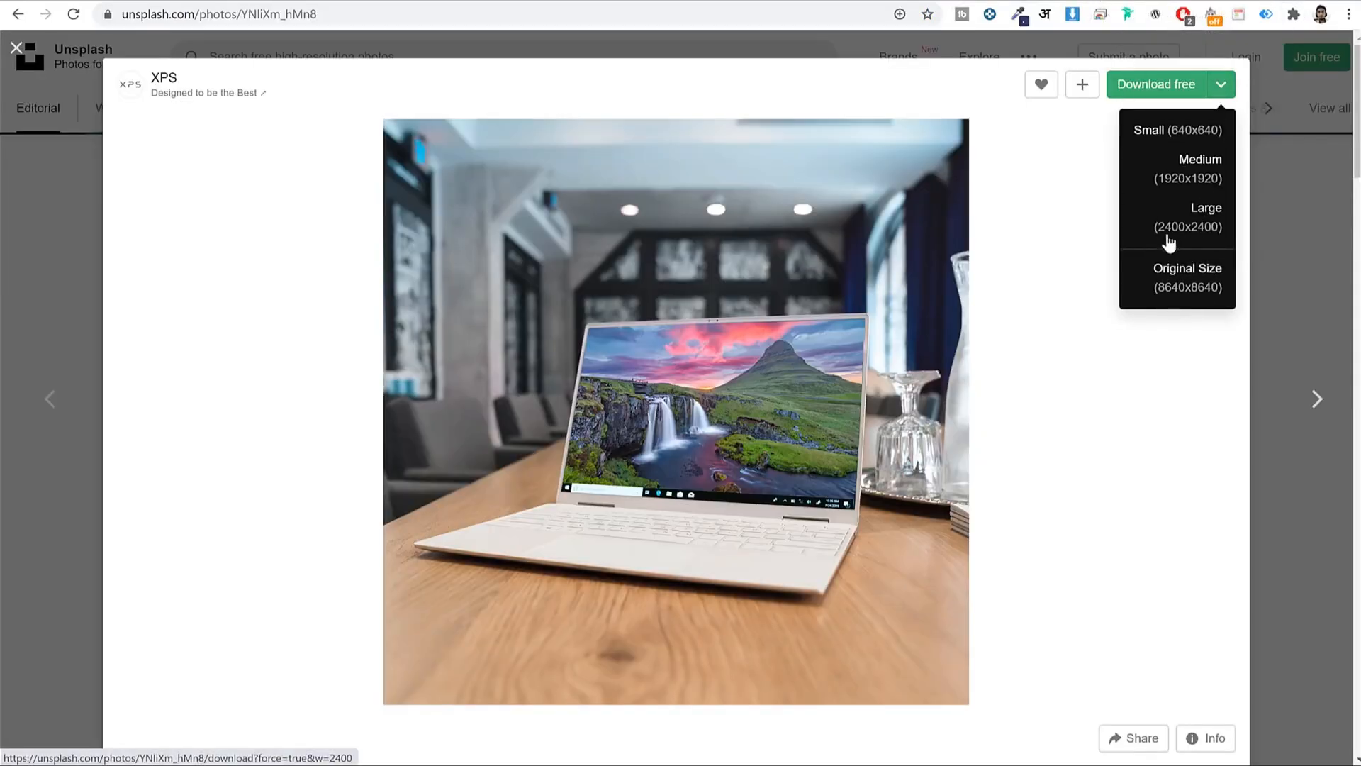
click(1191, 186)
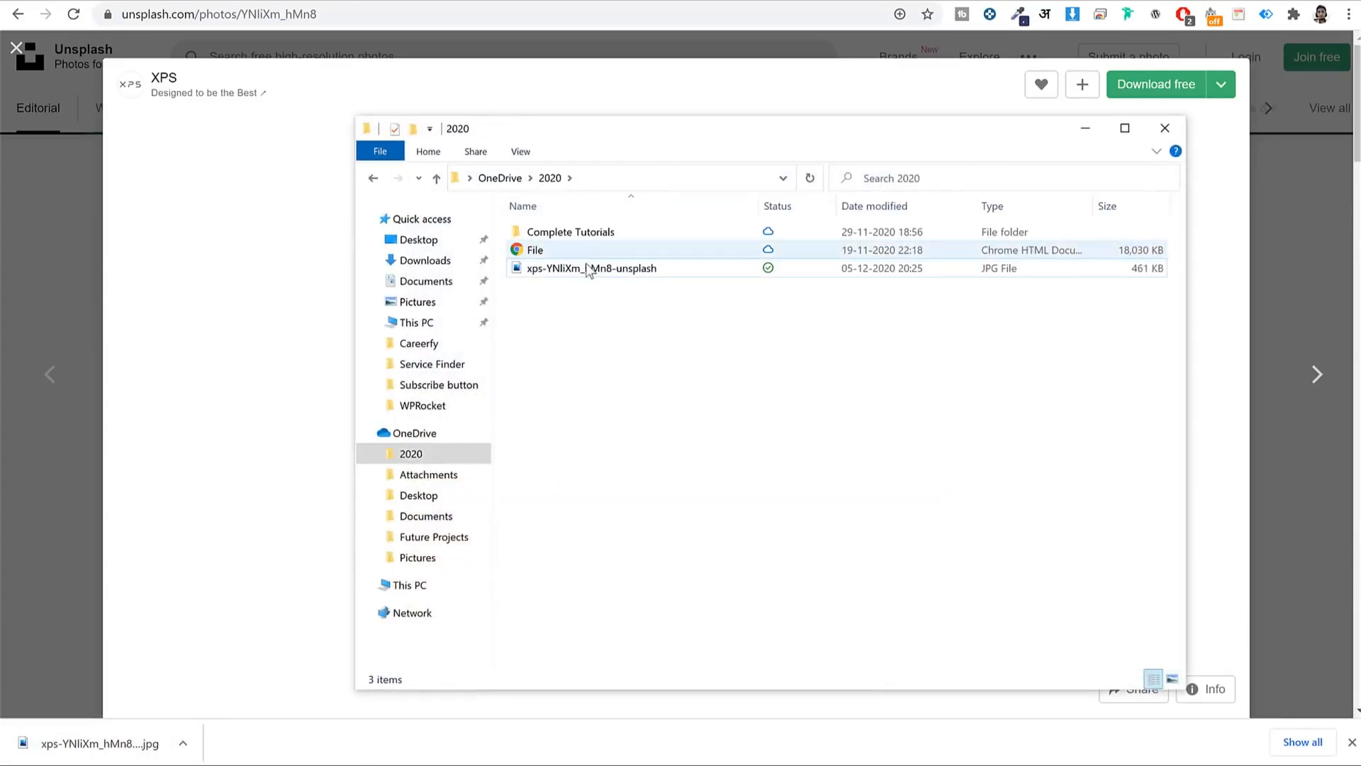
- In File Explorer, check the file size of the downloaded xps-YNliXm_hMn8-unsplash image and preview it
click(582, 273)
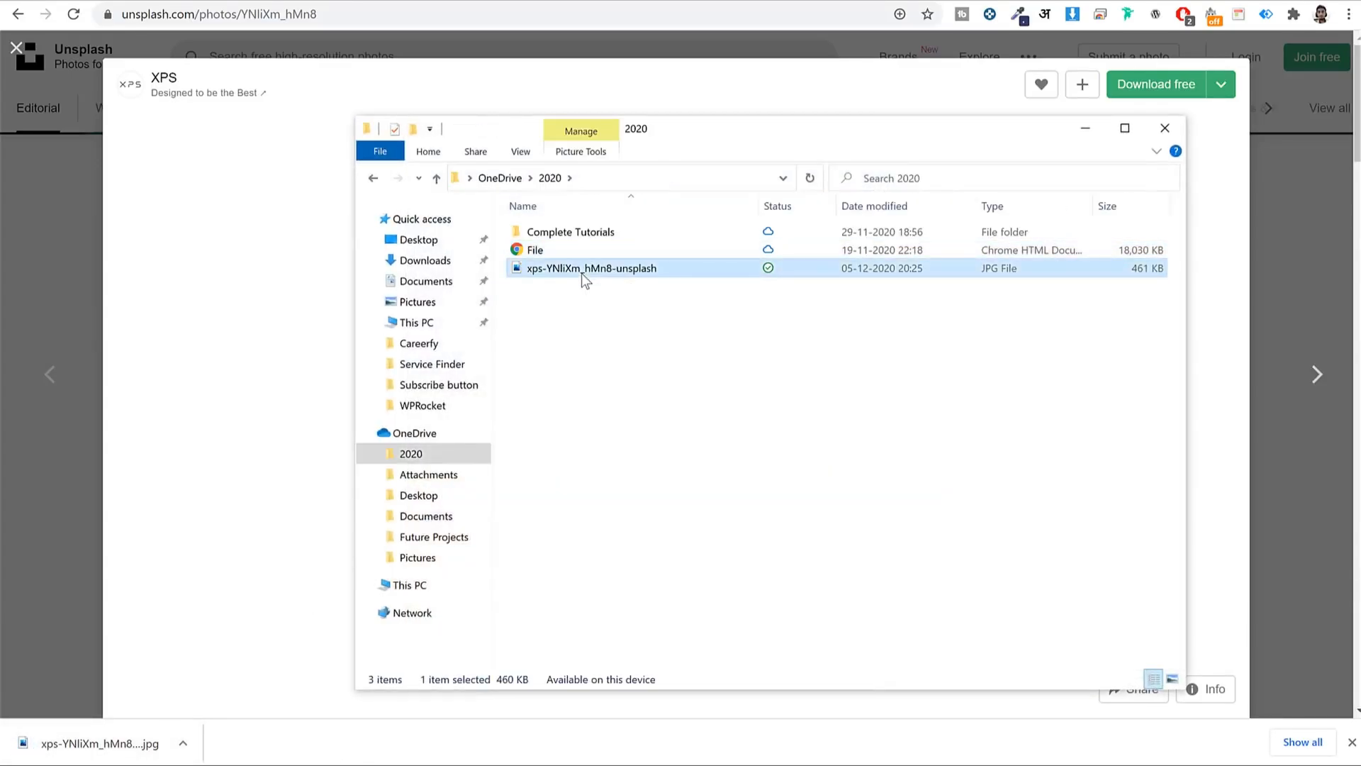
click(608, 285)
click(610, 272)
double_click(610, 270)
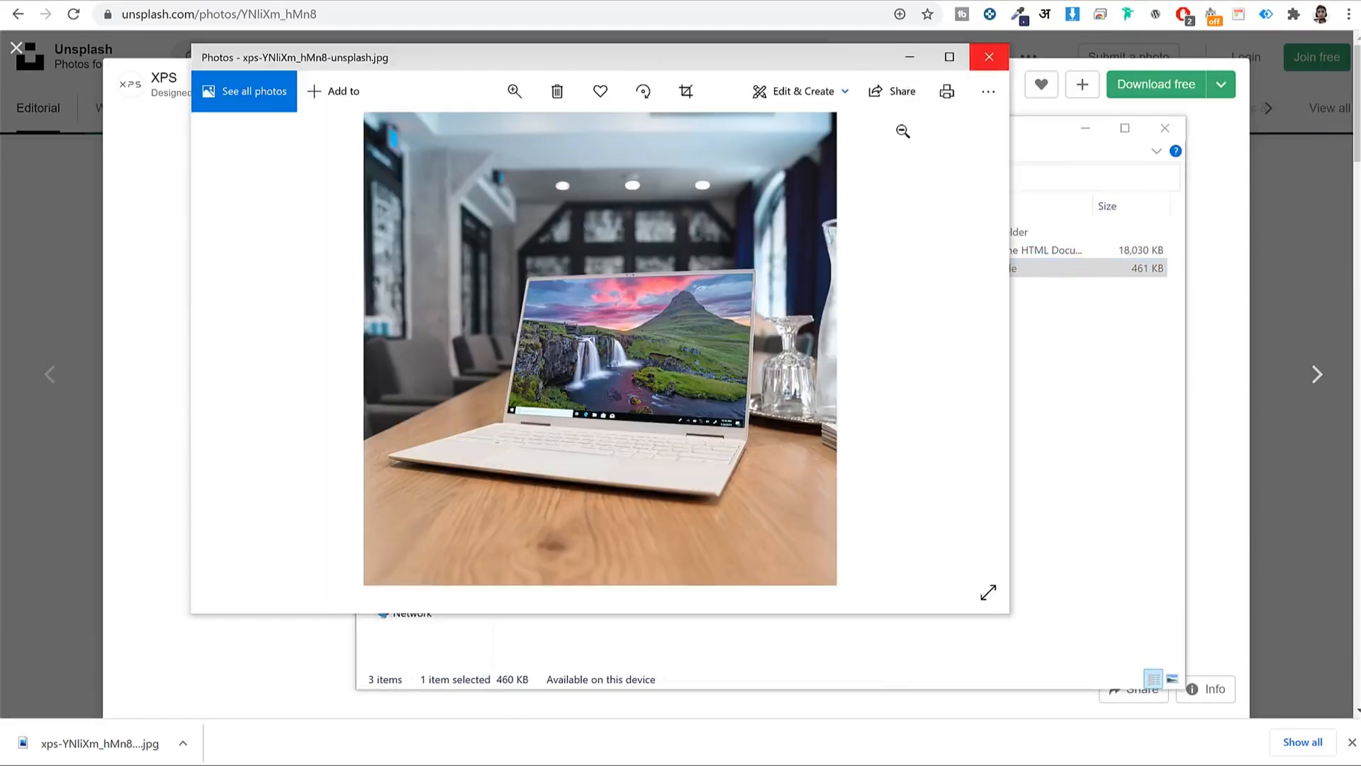
click(989, 57)
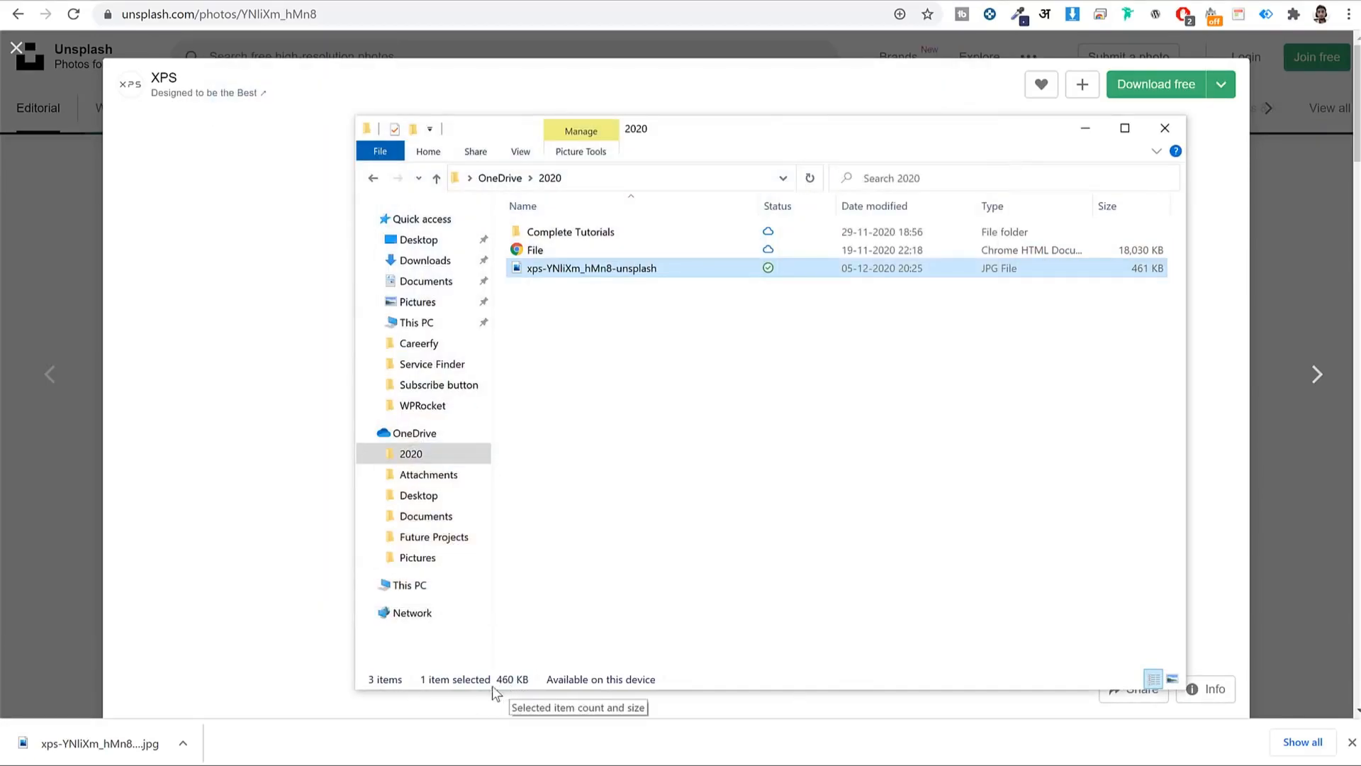
click(780, 385)
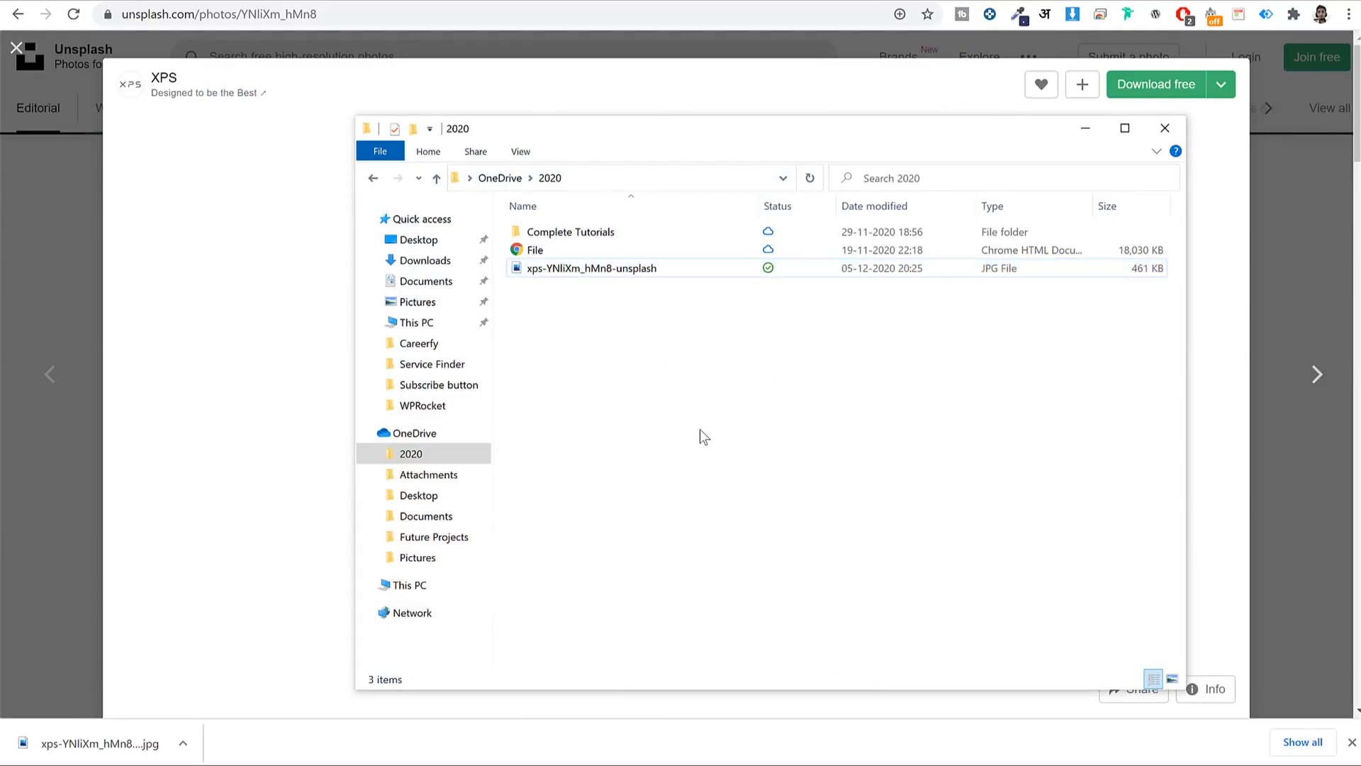
- Open squoosh.app in a new browser tab and load the downloaded xps-YNliXm_hMn8-unsplash image into its editor
click(1097, 138)
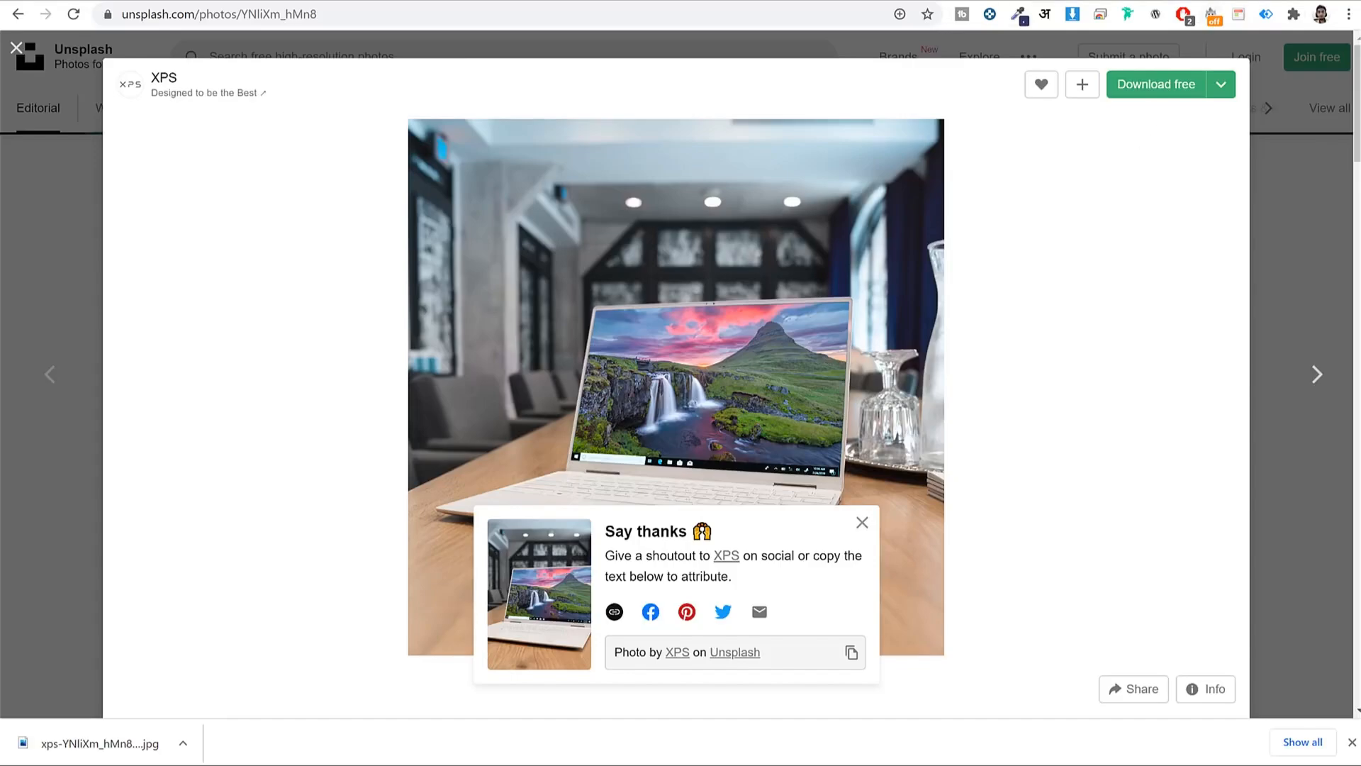
key(ctrl+t)
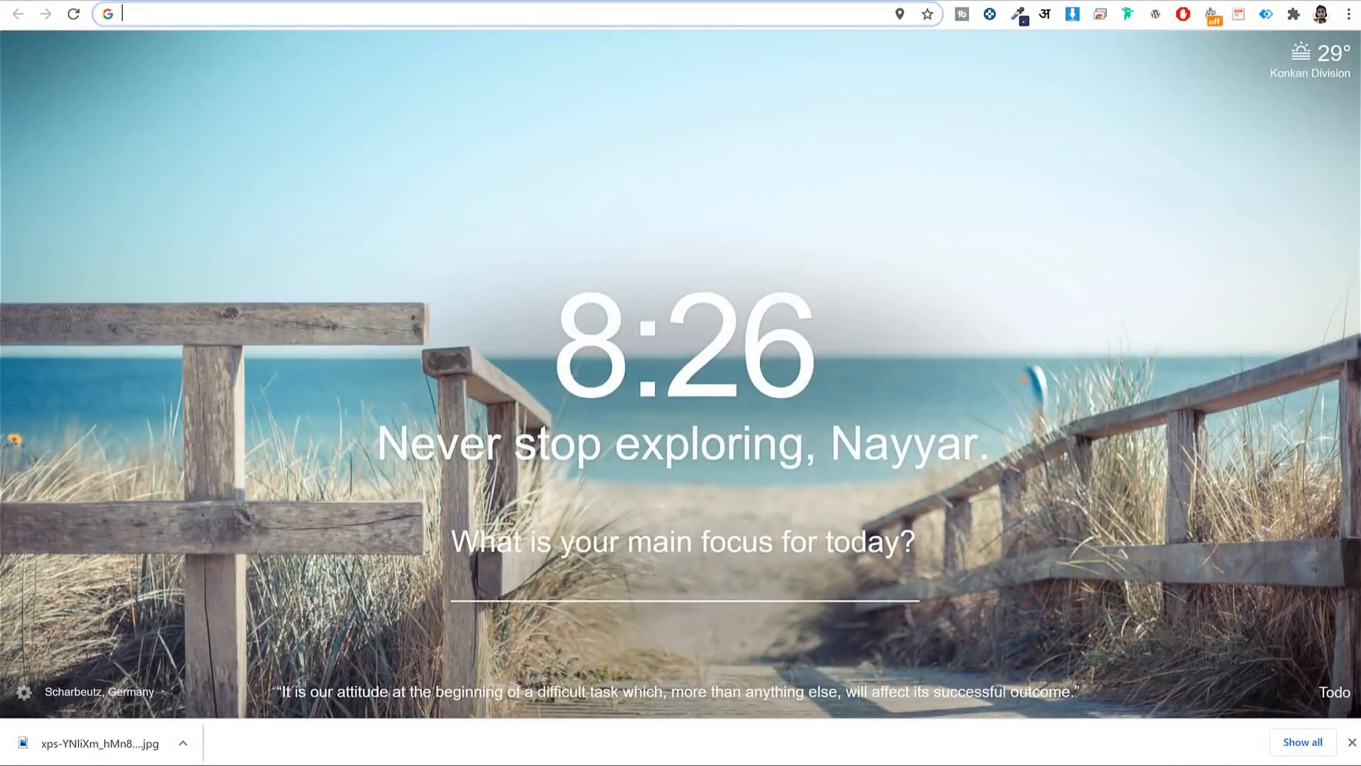
text(squoosh.app)
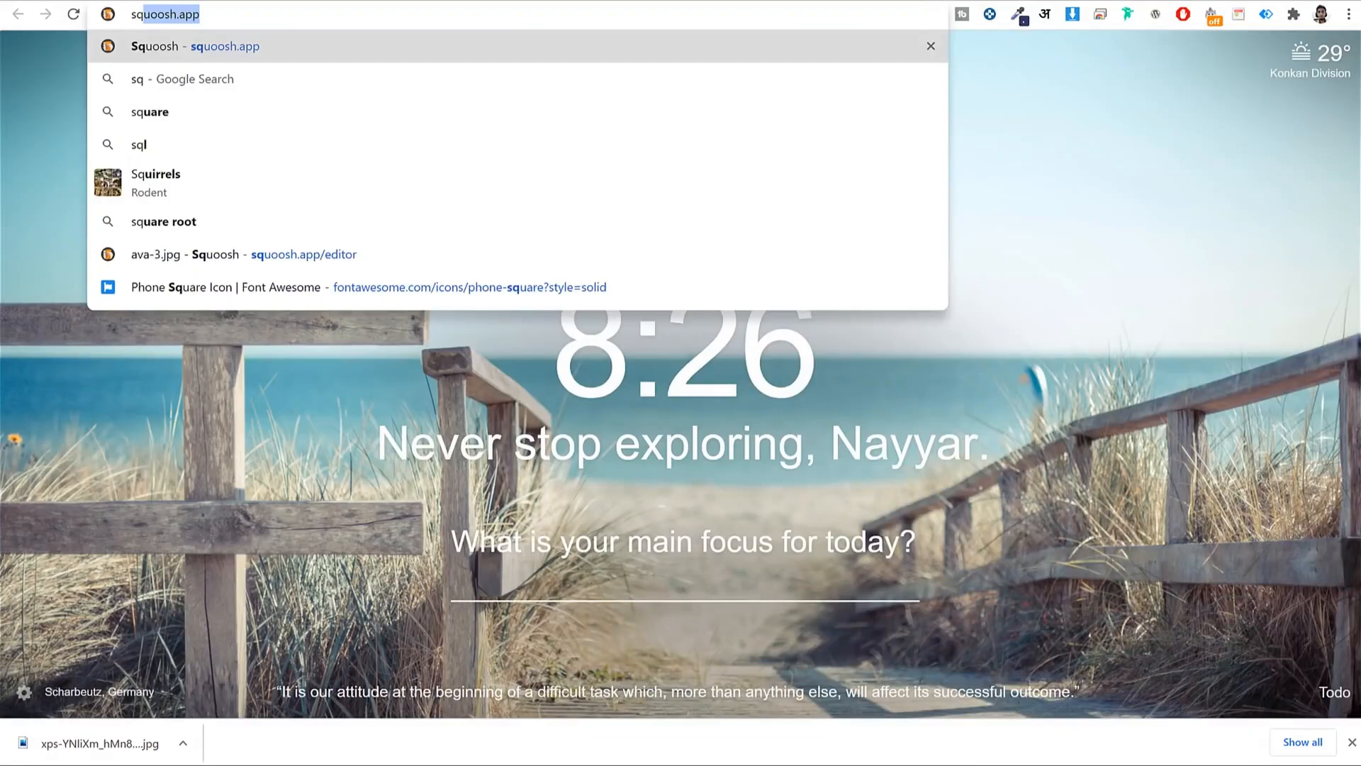
key(Return)
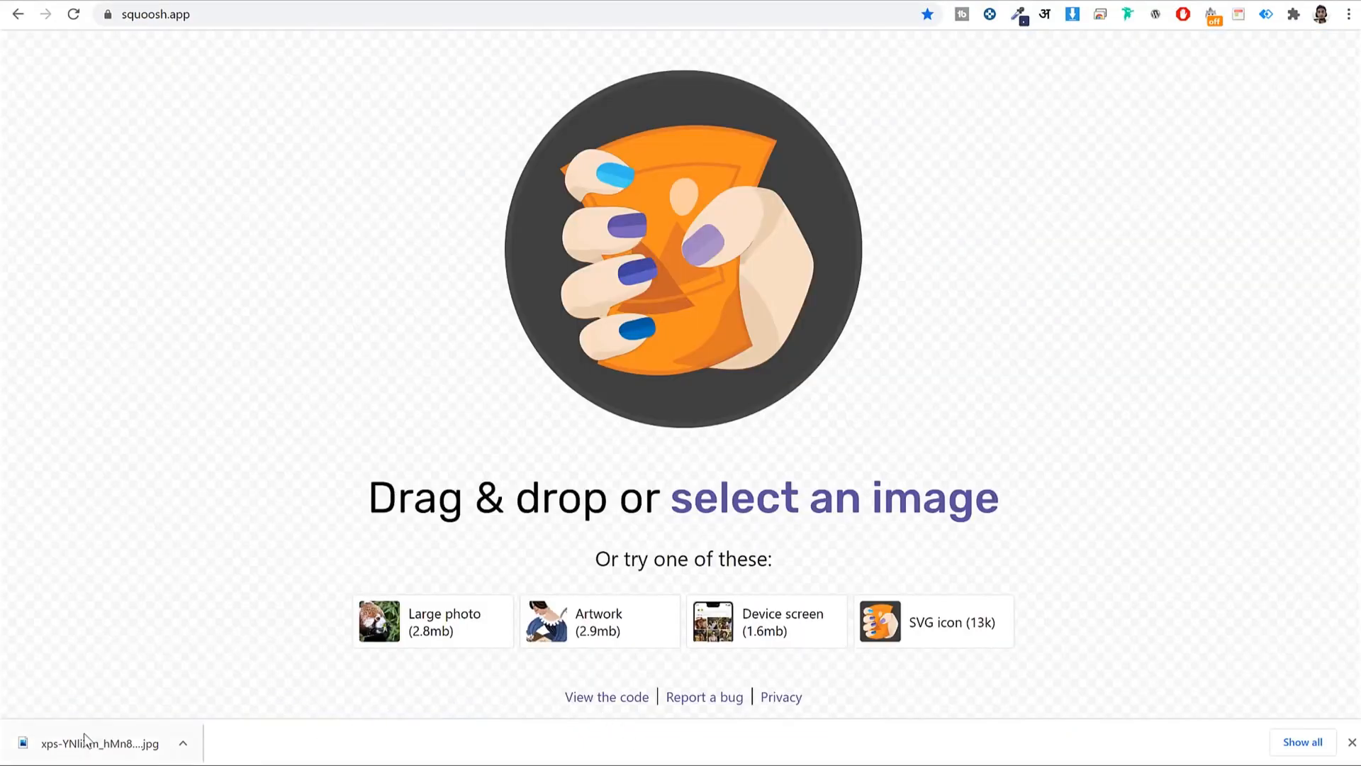
drag(84, 740, 557, 454)
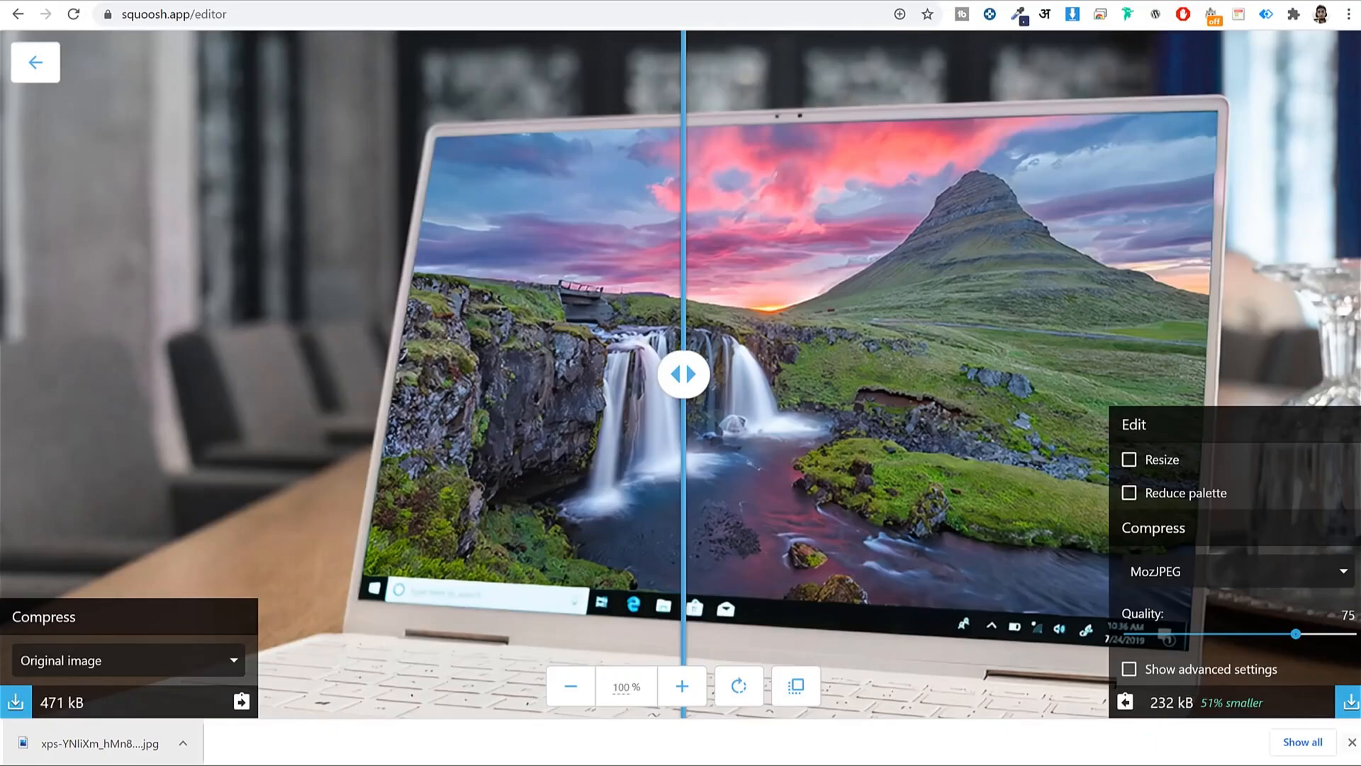
click(1353, 742)
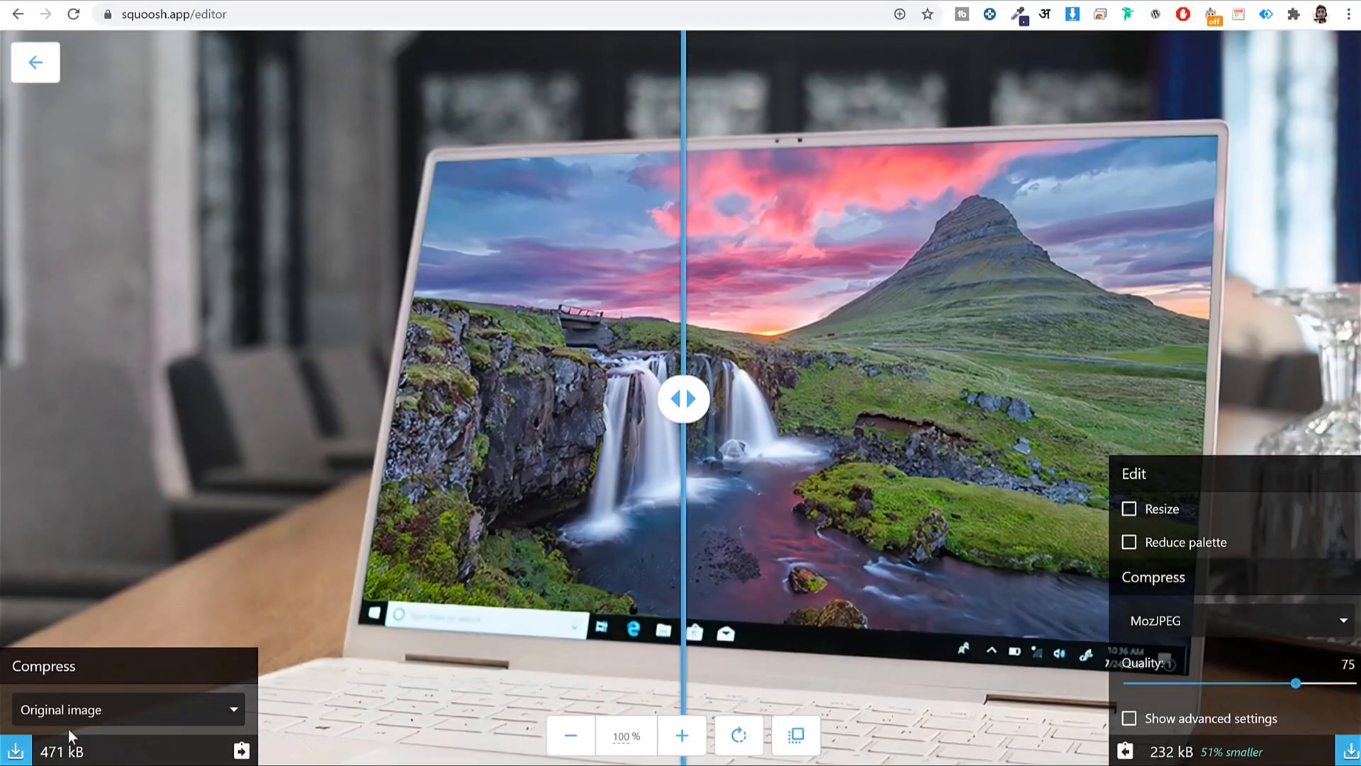
- Compare the original image's file size with the compressed version's size and savings, inspecting the preview at different zoom levels
drag(108, 747, 48, 758)
scroll(766, 453, down, 10)
scroll(766, 454, up, 8)
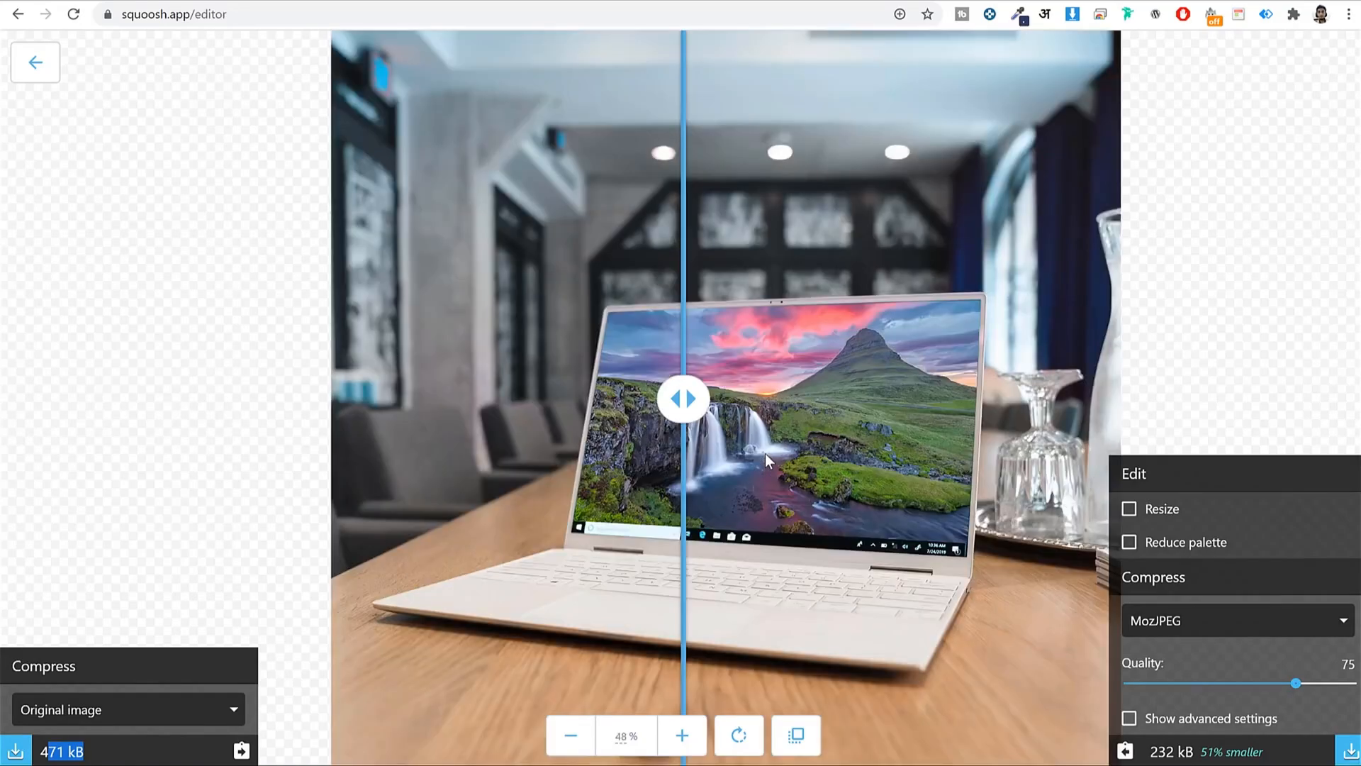
scroll(766, 454, down, 3)
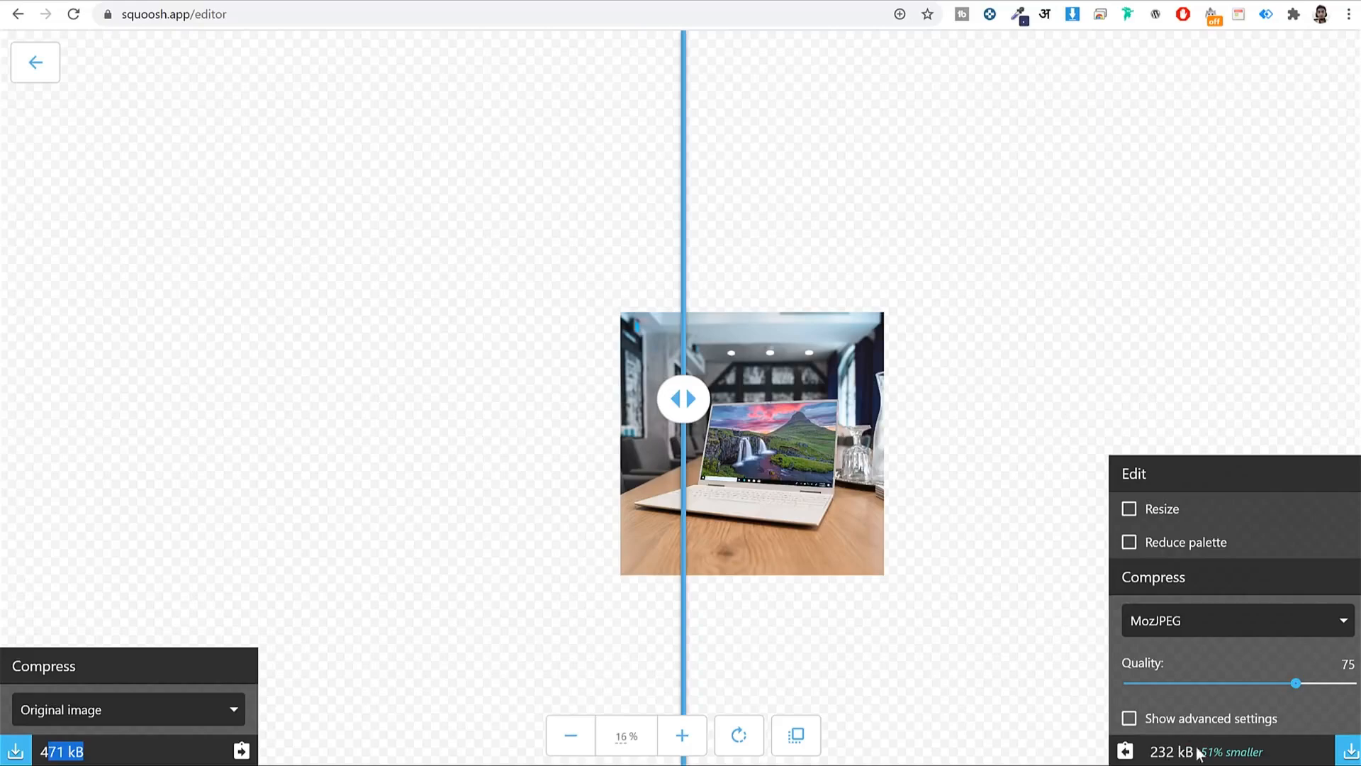
double_click(1225, 746)
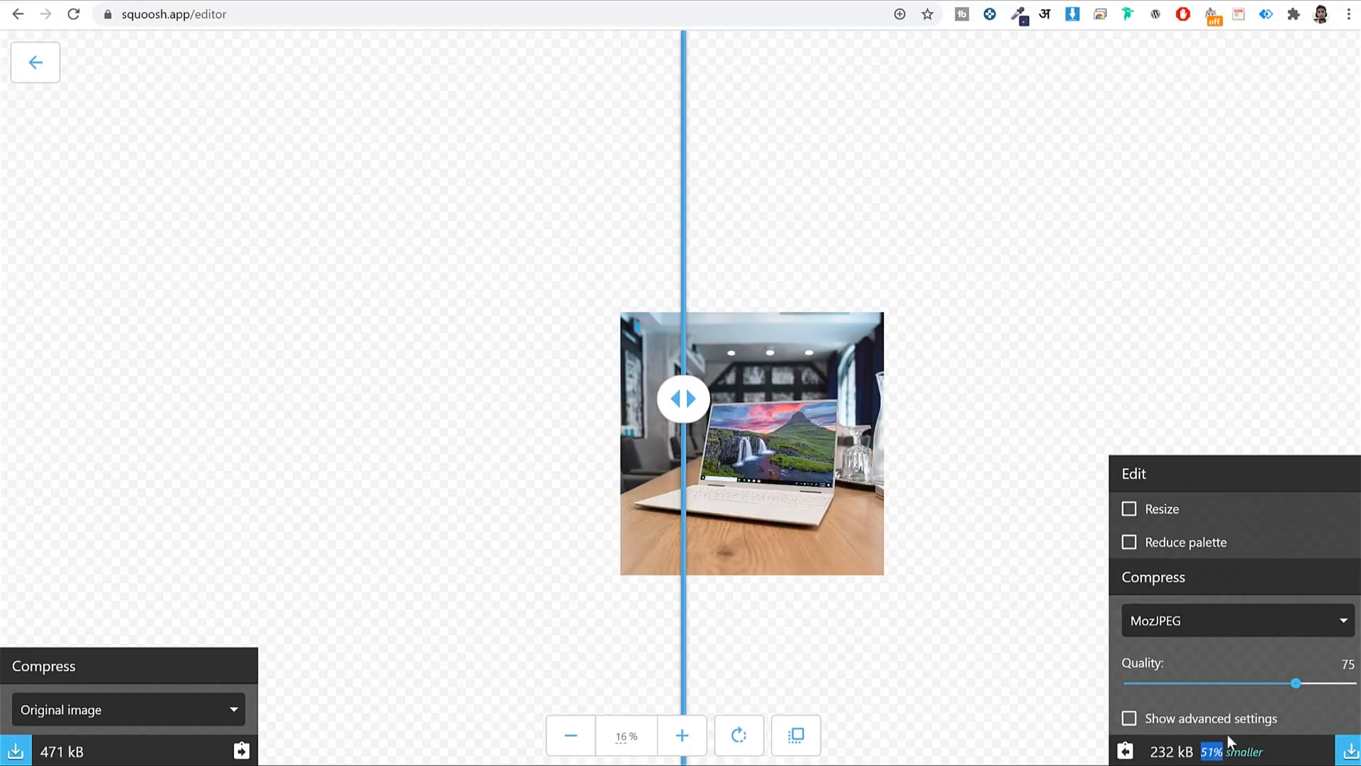
- Lower the MozJPEG compression quality to 50 and inspect the resulting preview
drag(1297, 682, 1241, 685)
scroll(751, 470, up, 4)
scroll(761, 458, down, 4)
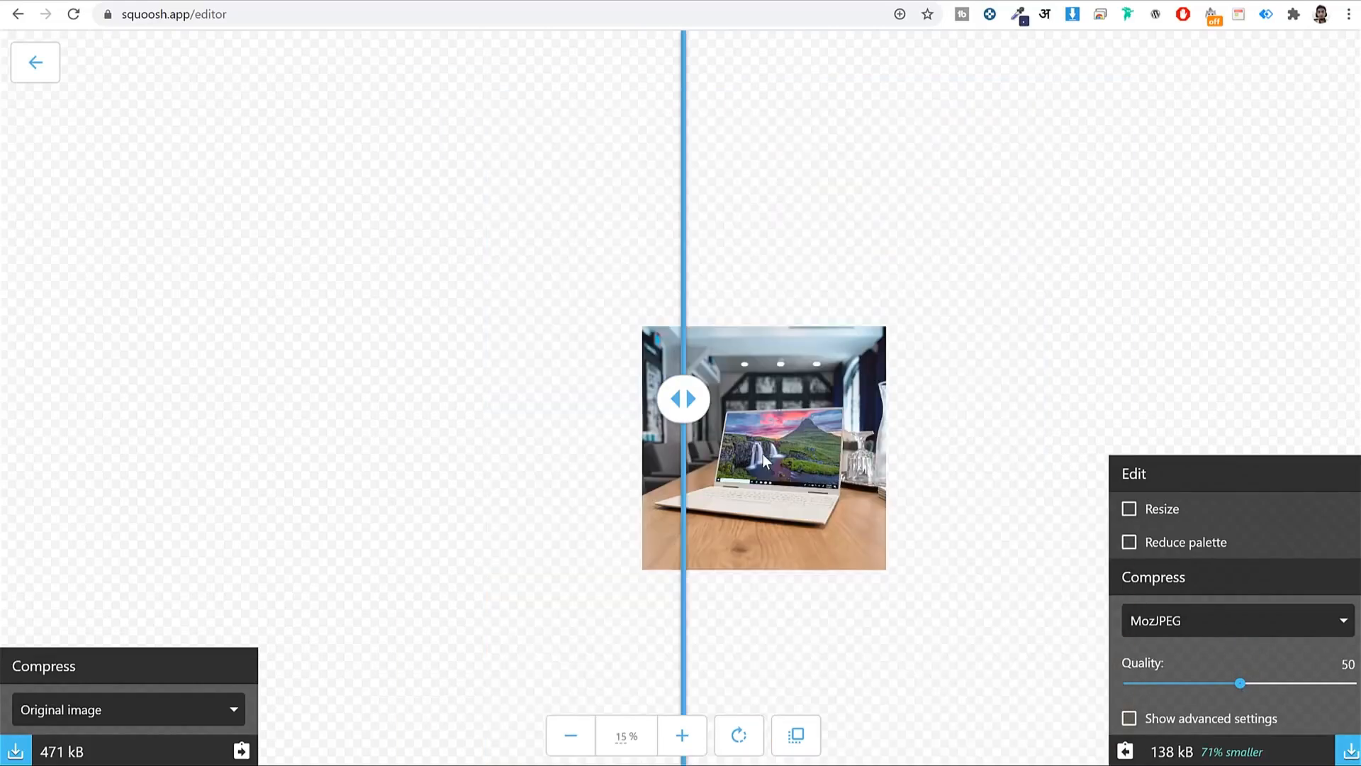
scroll(806, 538, up, 2)
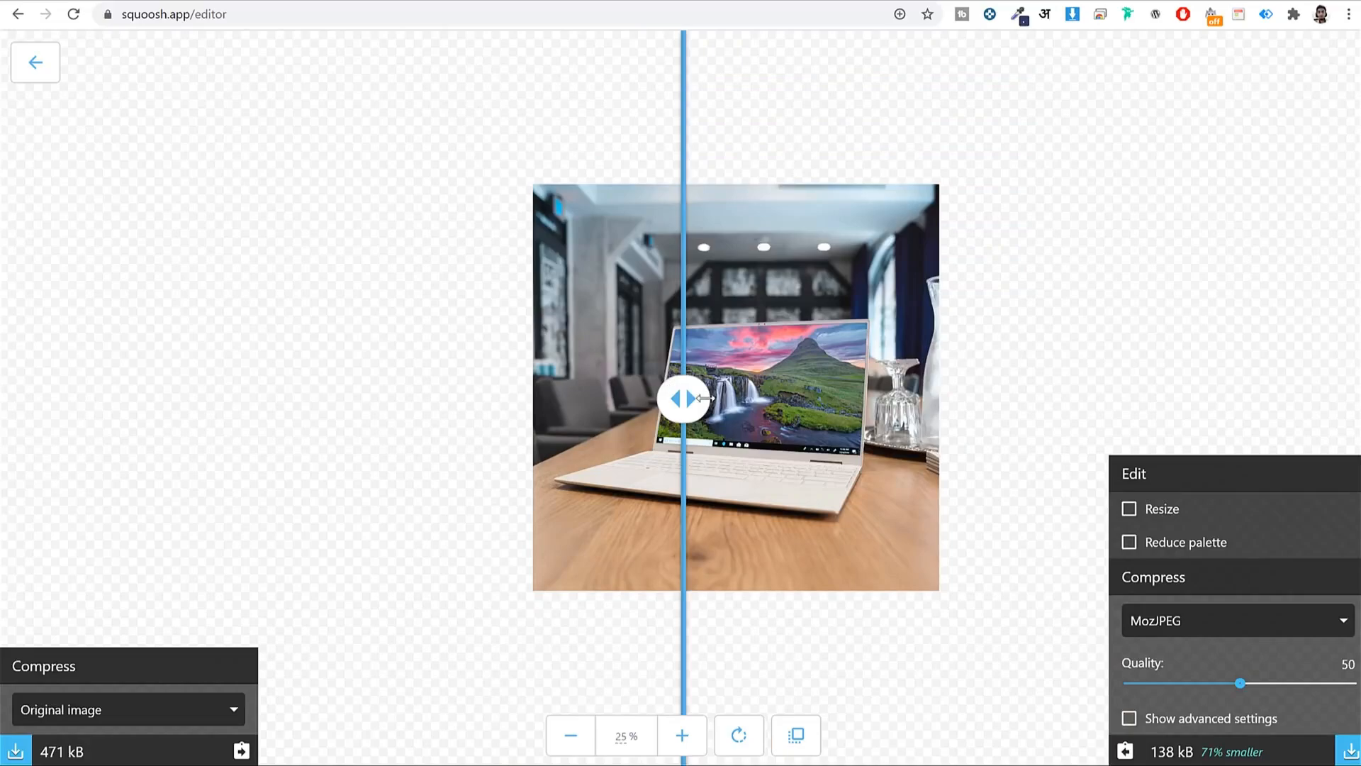
- Compare the original and compressed laptop image at several zoom levels by shifting the before/after divider across the picture
drag(688, 399, 746, 467)
scroll(768, 461, up, 2)
scroll(769, 457, up, 2)
scroll(746, 465, down, 10)
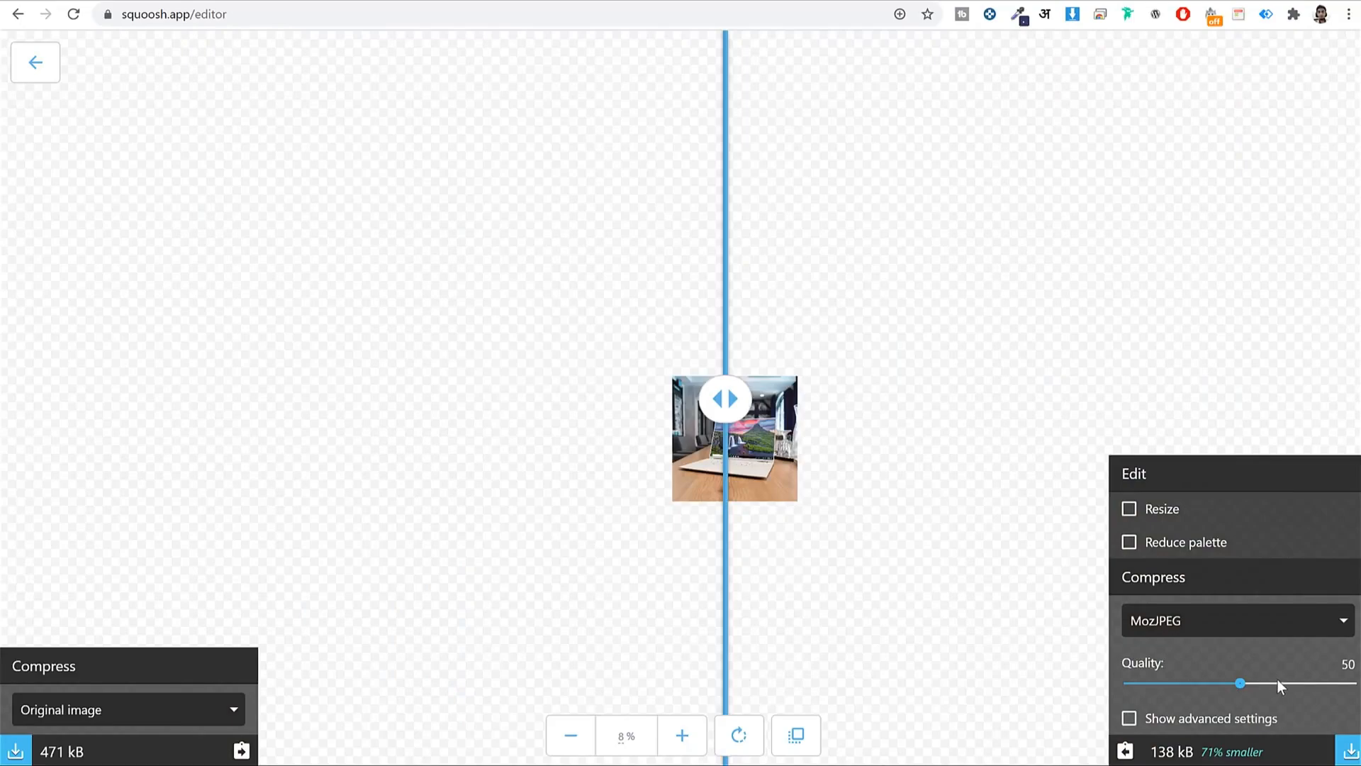
scroll(698, 450, up, 4)
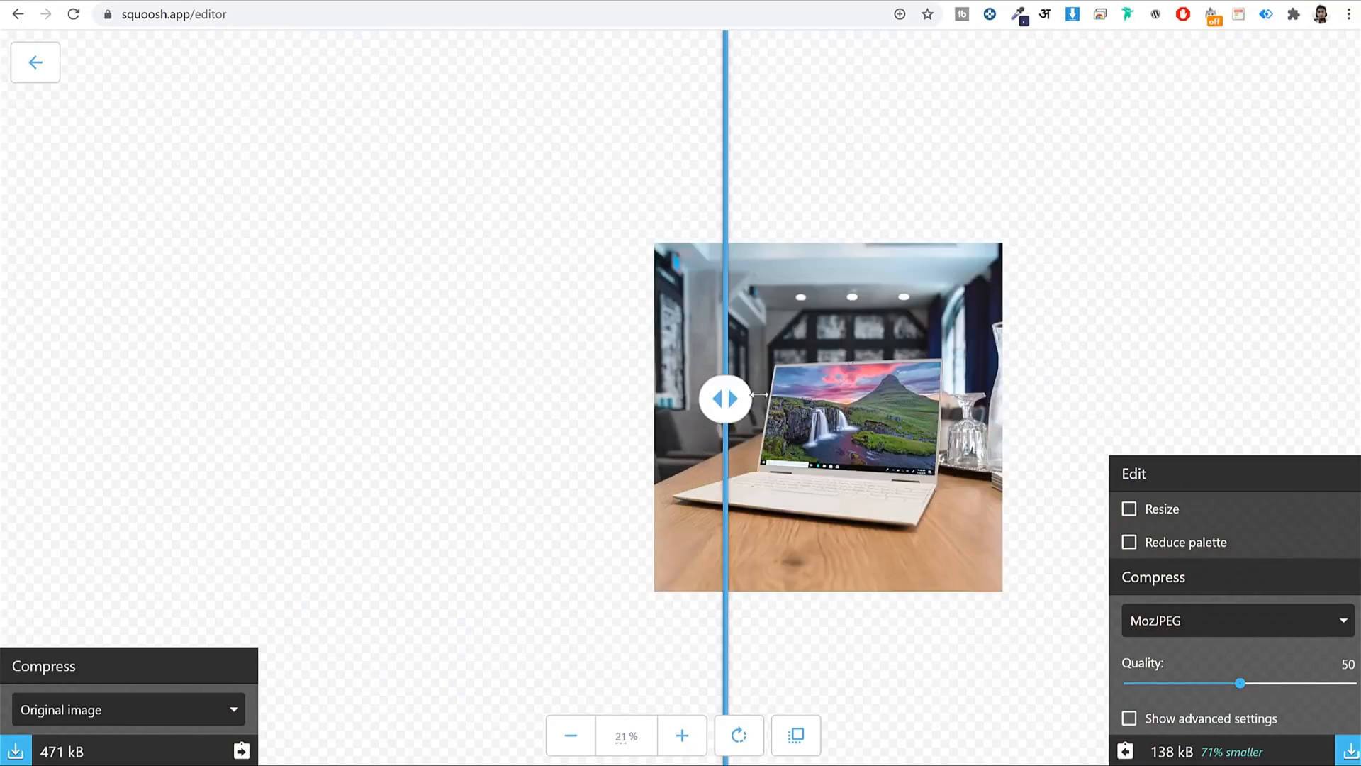
drag(759, 395, 858, 397)
scroll(923, 490, up, 2)
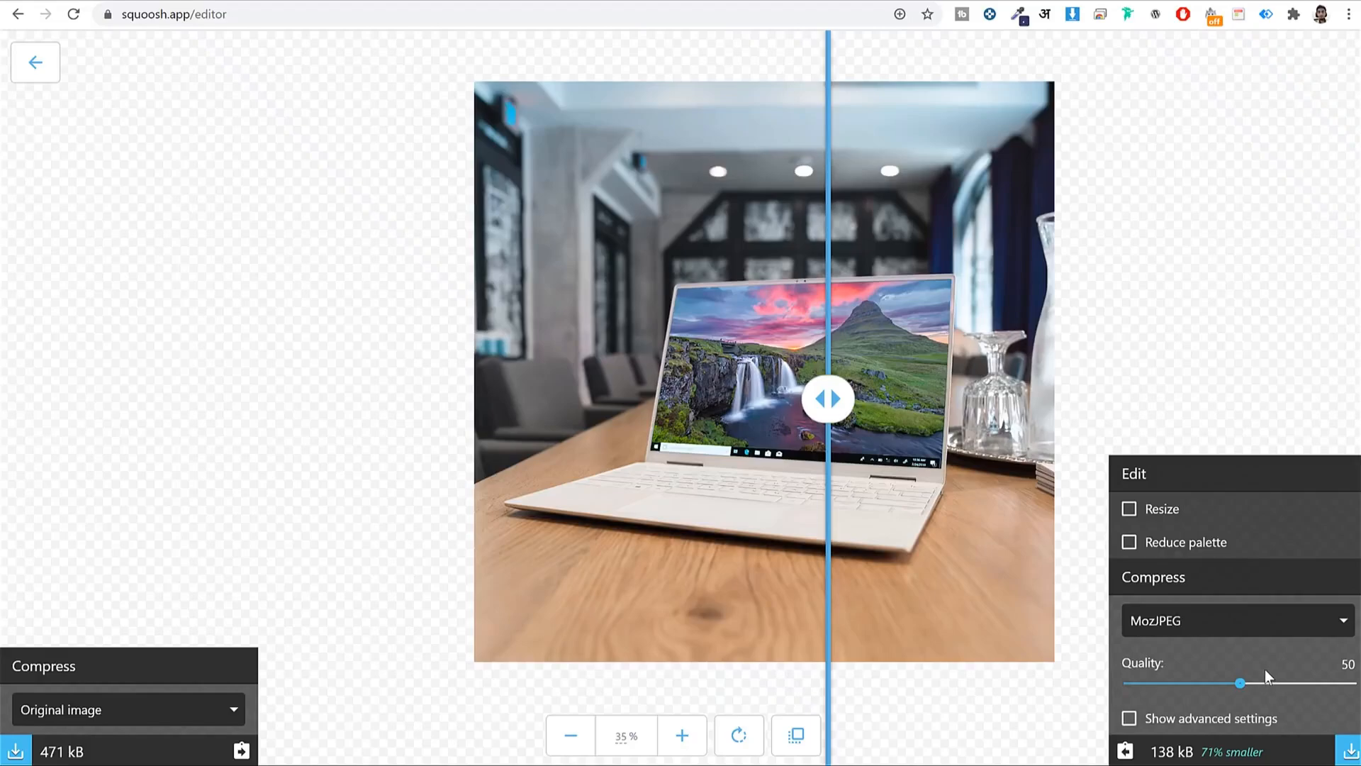
scroll(933, 411, up, 2)
scroll(918, 416, down, 5)
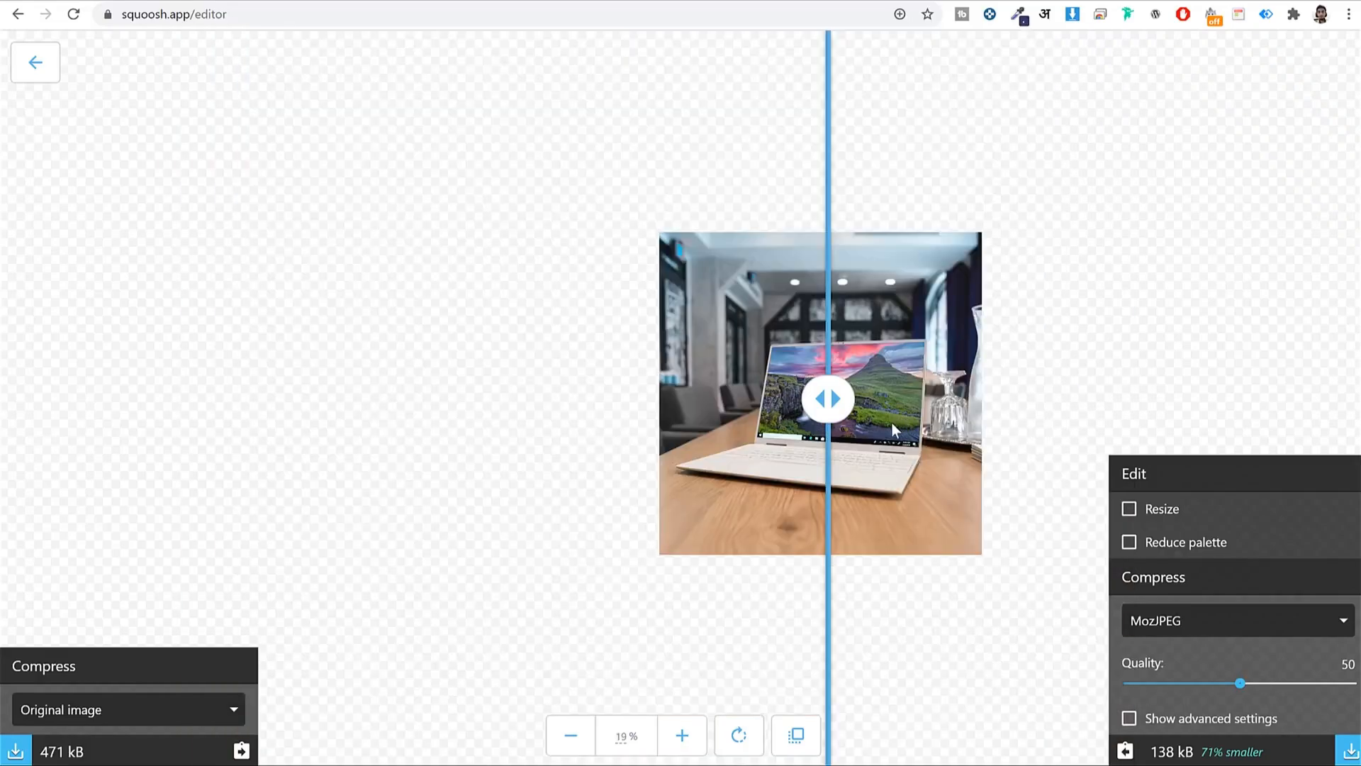
scroll(892, 395, up, 4)
scroll(895, 401, down, 4)
scroll(895, 401, up, 4)
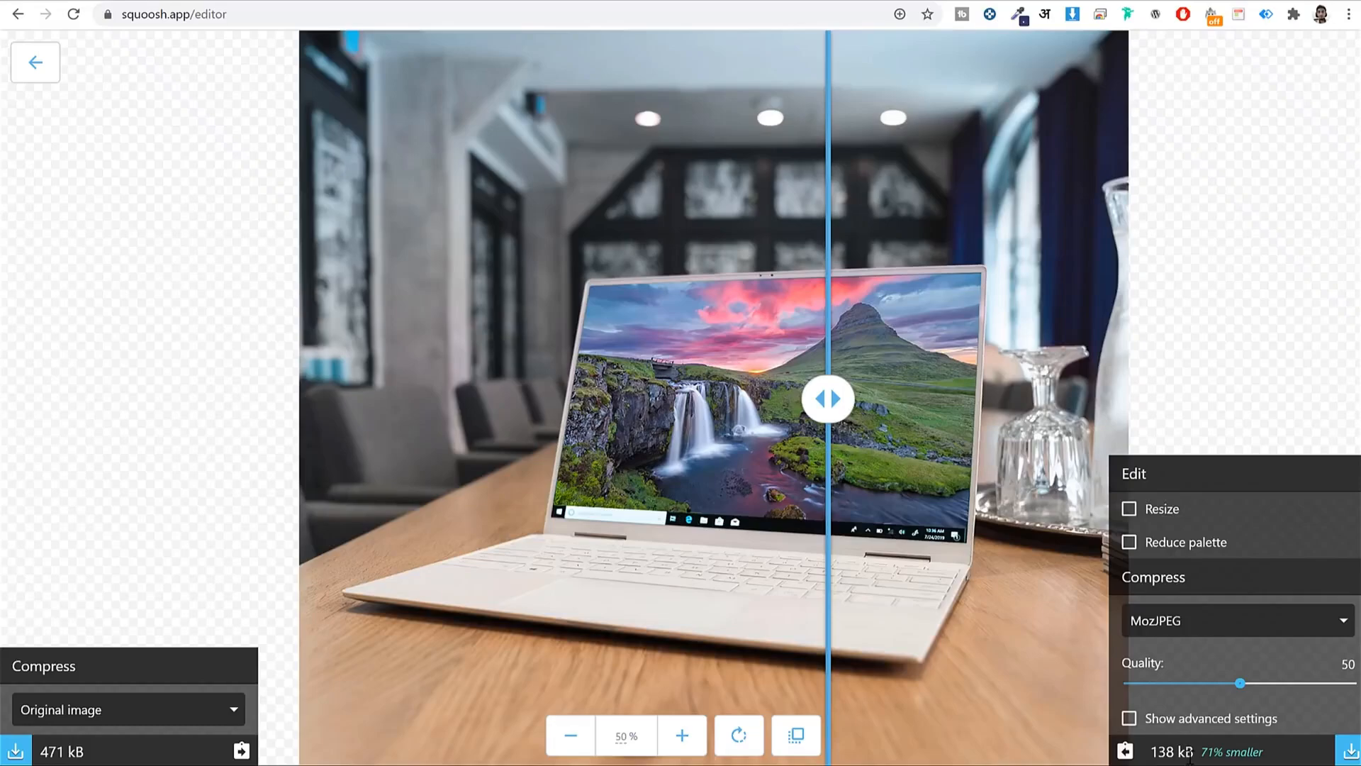
- Check the compressed version's size reduction, download the compressed image, and dismiss the download bar
mouse_move(1190, 755)
mouse_down()
mouse_move(1146, 761)
mouse_move(1204, 757)
mouse_up()
click(1349, 751)
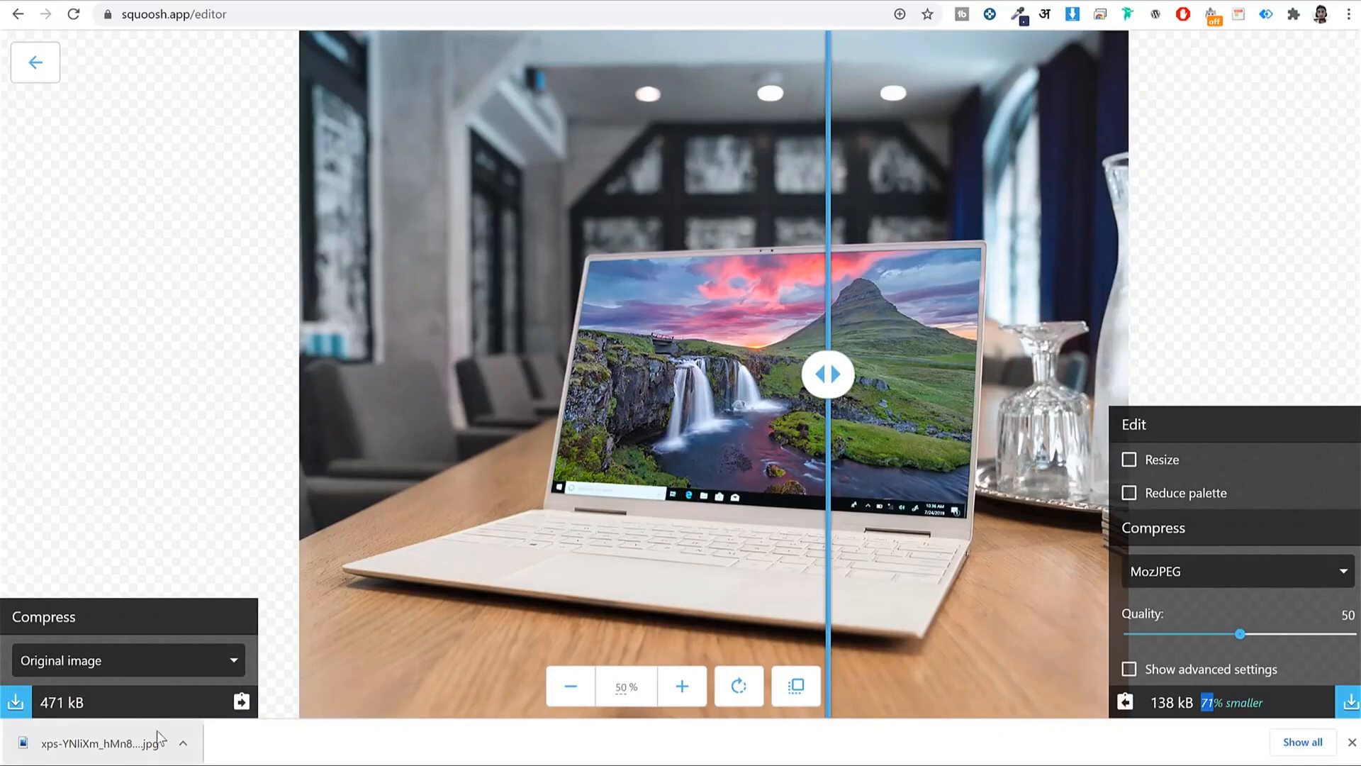
click(1353, 742)
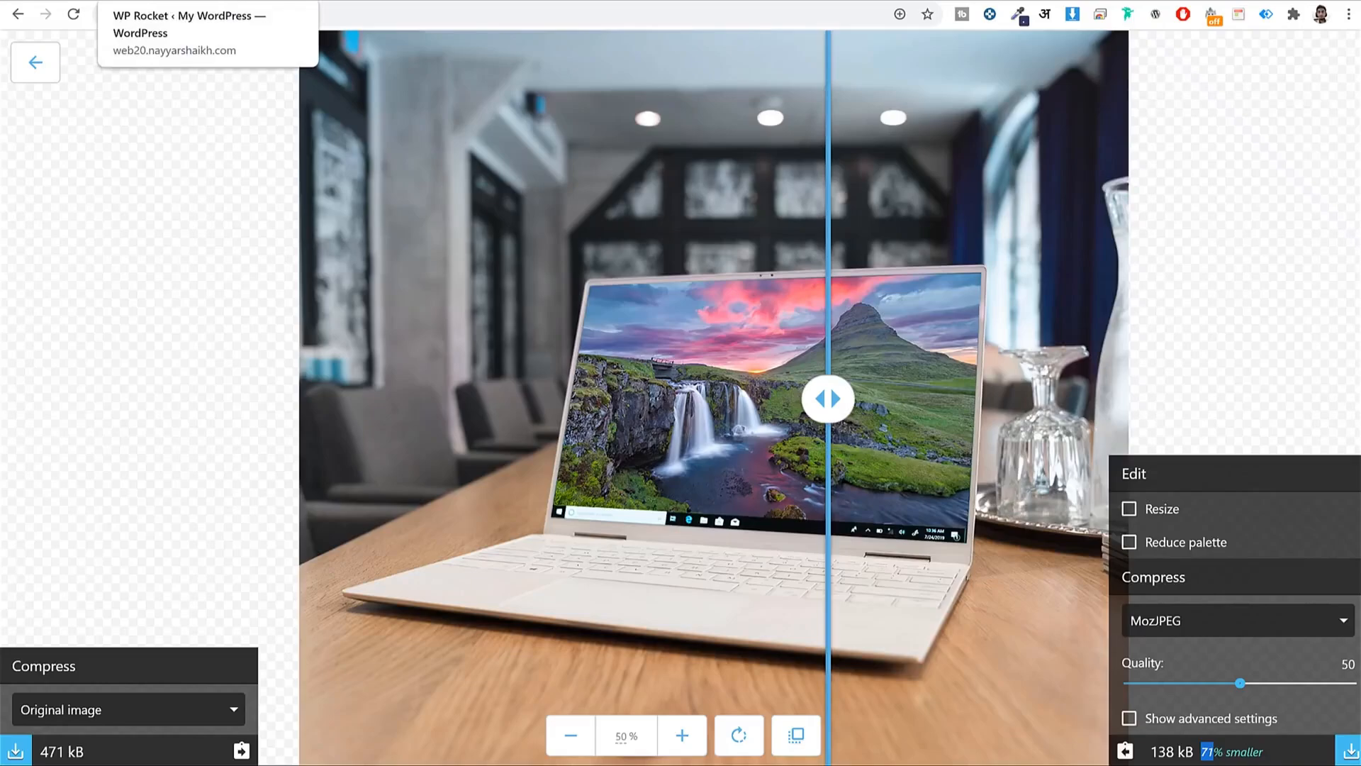
- Return to the WordPress admin and open the attachment details of the ava-3 portrait in the Media Library
click(152, 1)
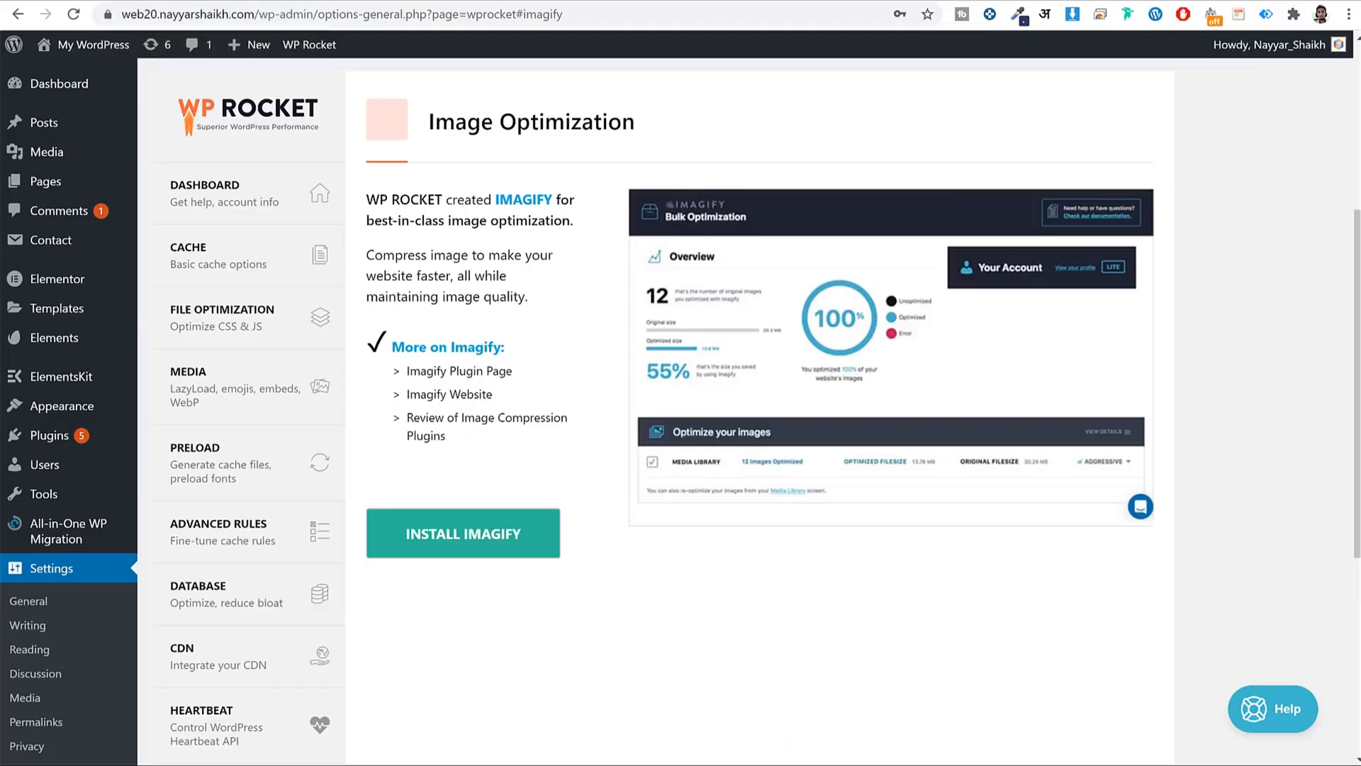
click(68, 154)
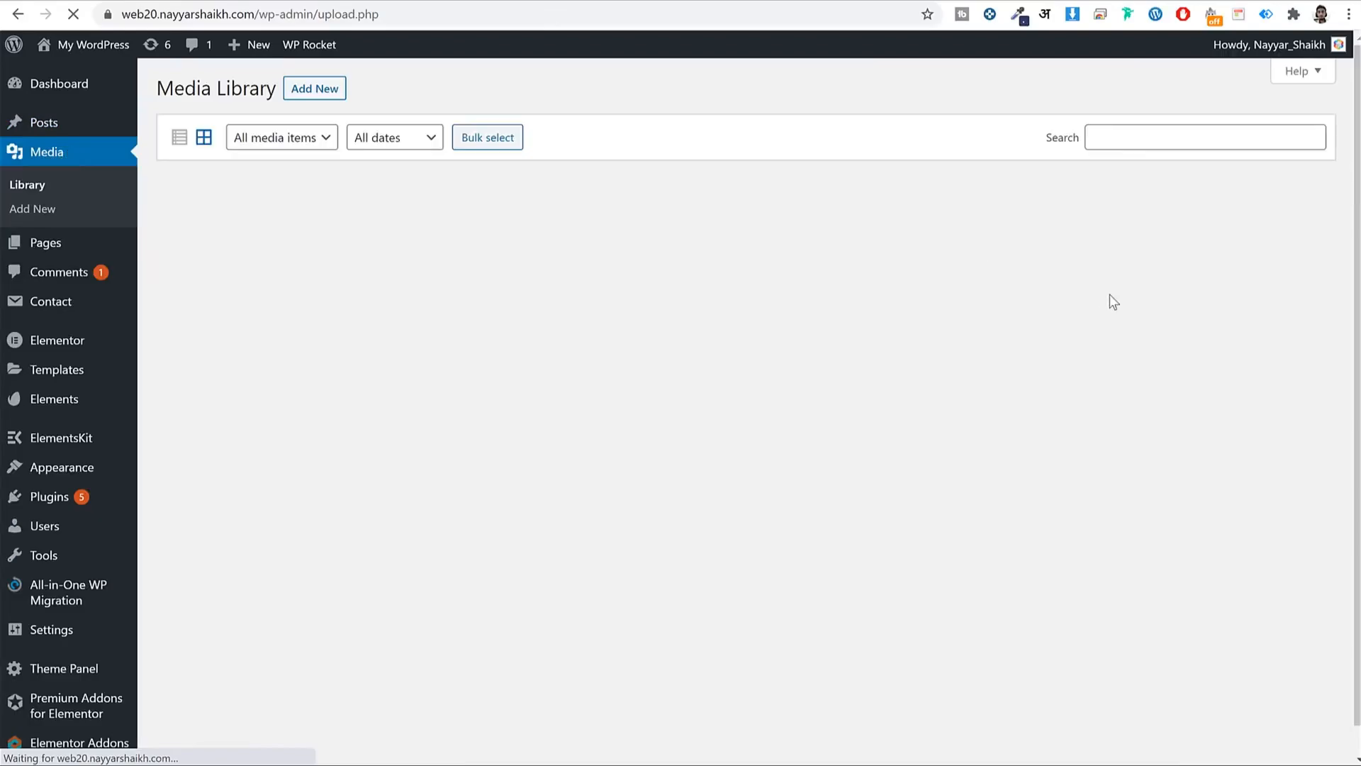
scroll(1028, 319, down, 3)
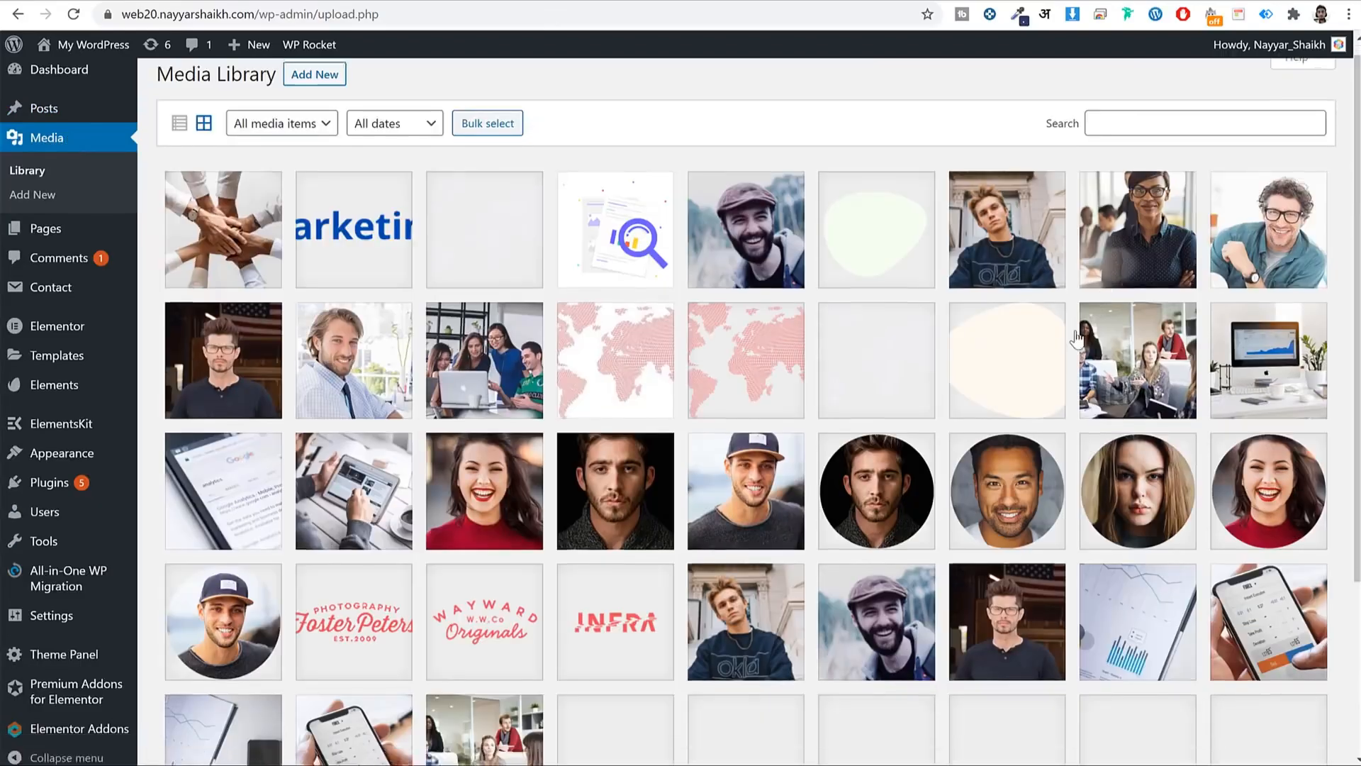
click(622, 342)
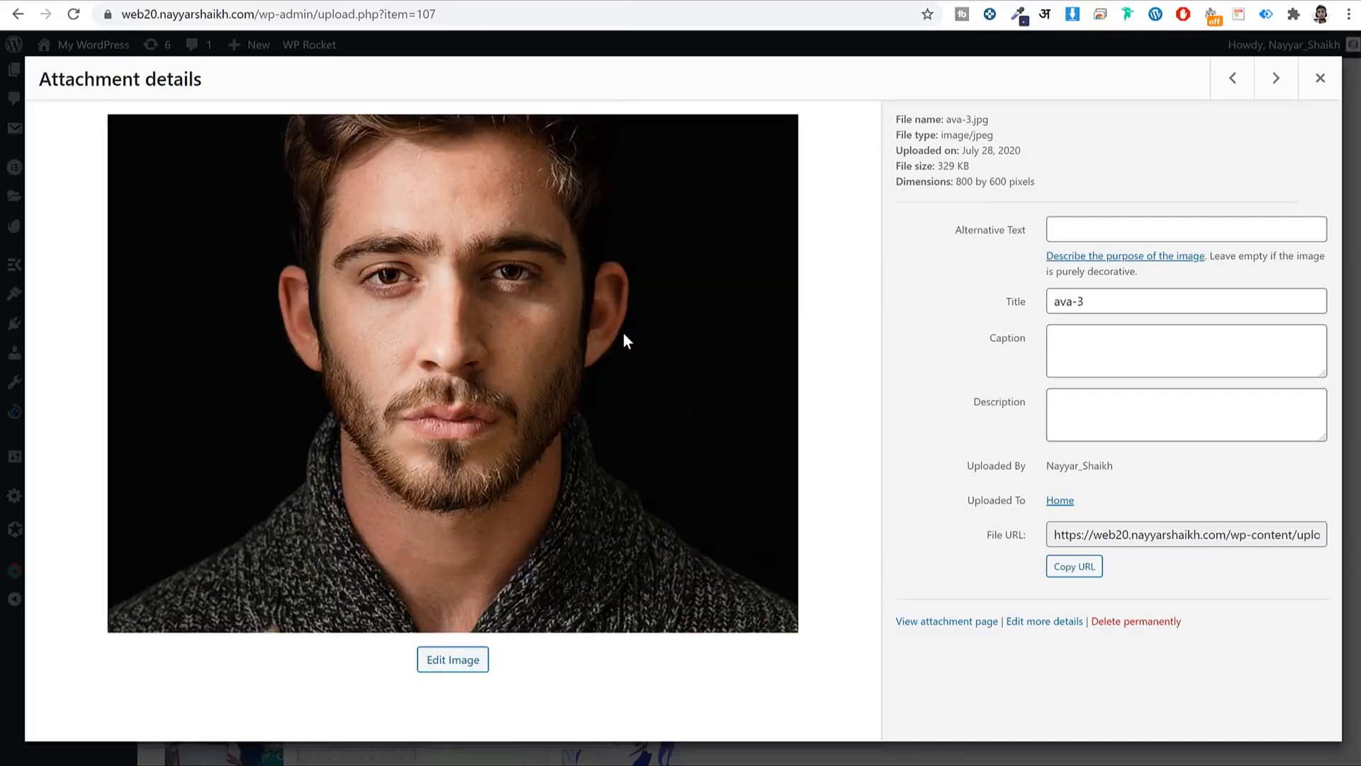
- Check the dimensions and file size of ava-3.jpg, close its details, and look over the other images in the library
drag(1008, 181, 956, 181)
click(989, 180)
drag(954, 166, 935, 166)
click(1320, 78)
scroll(723, 425, up, 2)
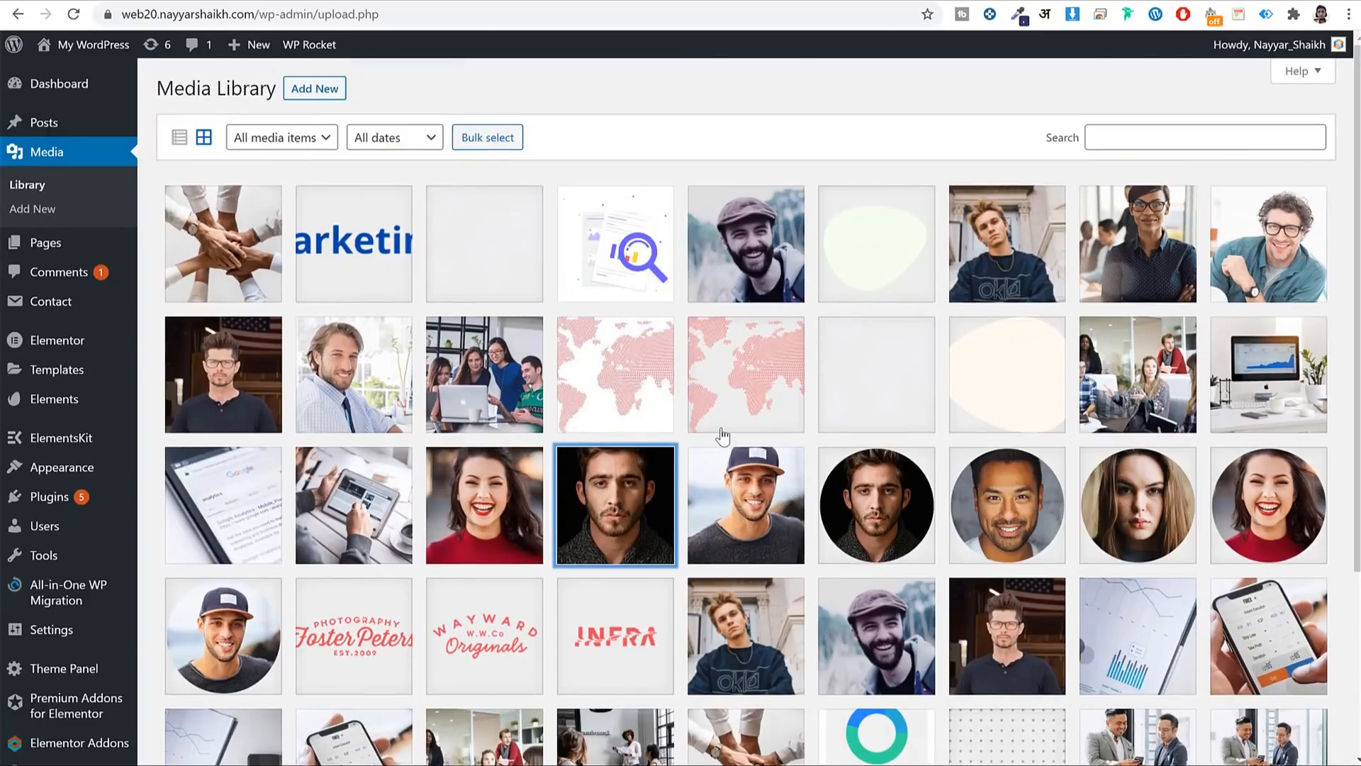
scroll(723, 436, down, 3)
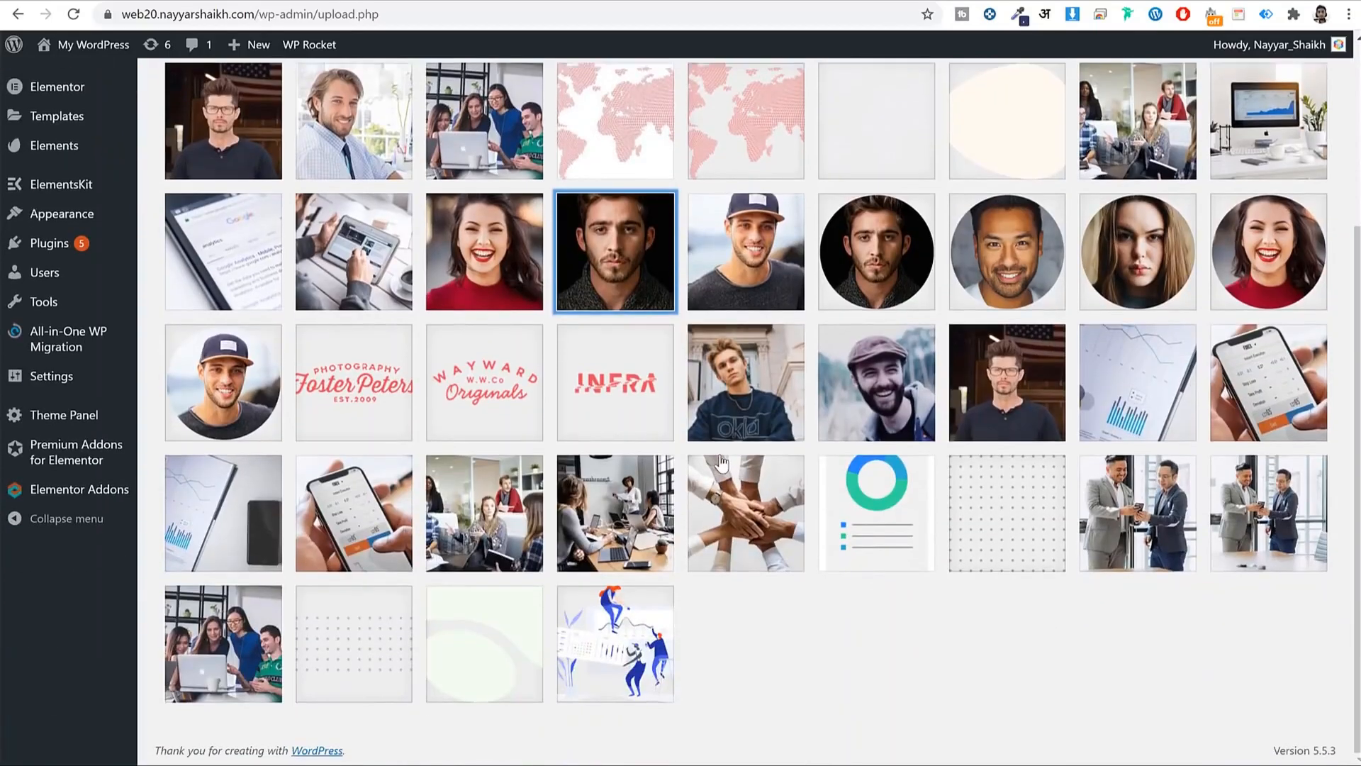
scroll(723, 436, up, 3)
- Search the WordPress plugins for "shortpixel", and install and activate ShortPixel Image Optimizer
mouse_move(84, 499)
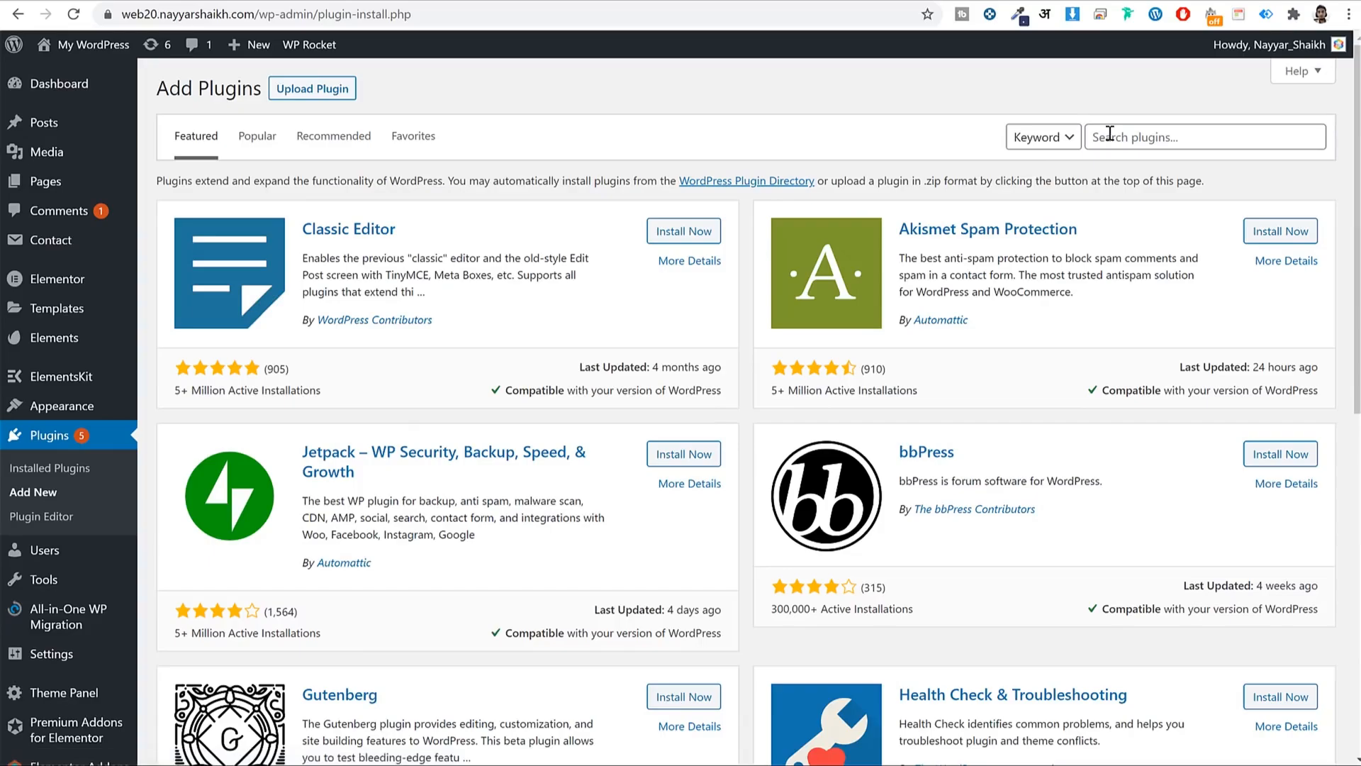
click(1110, 135)
text(shortpixe)
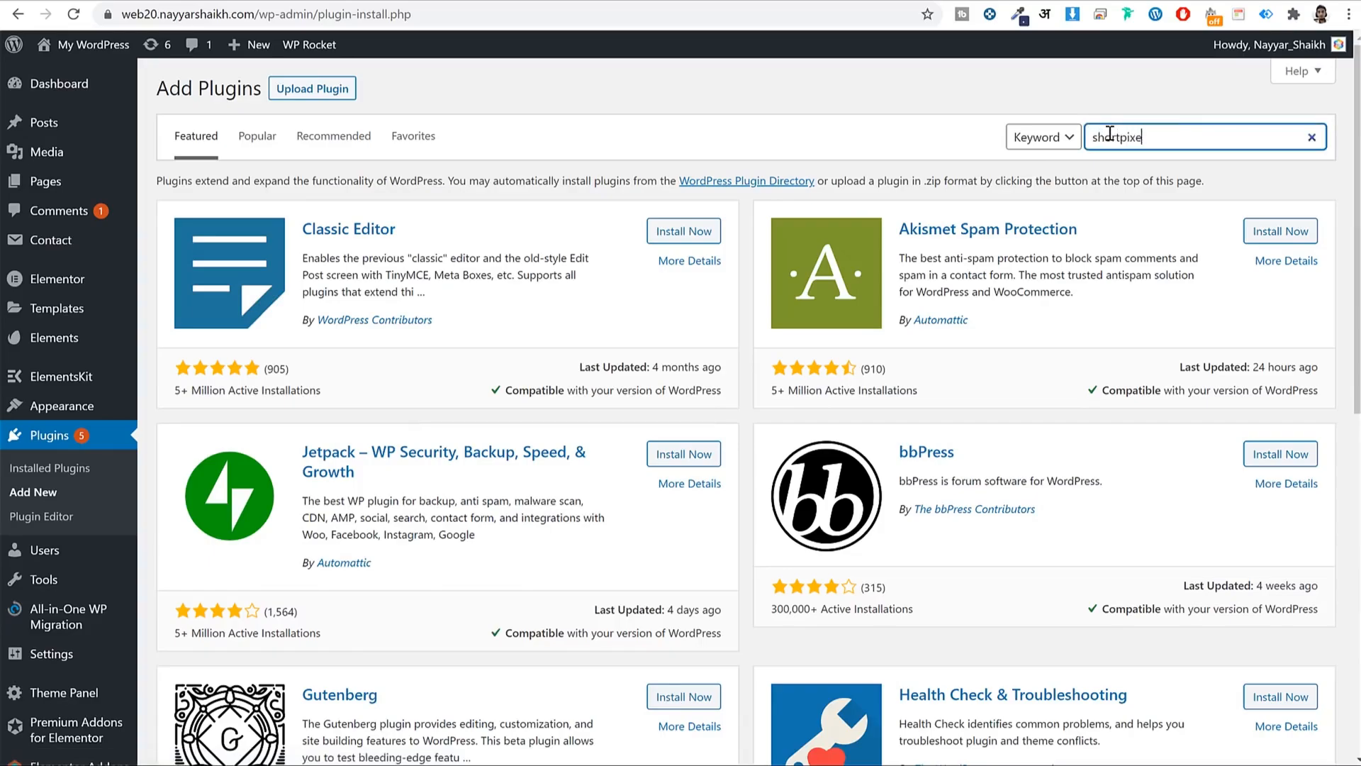
text(l)
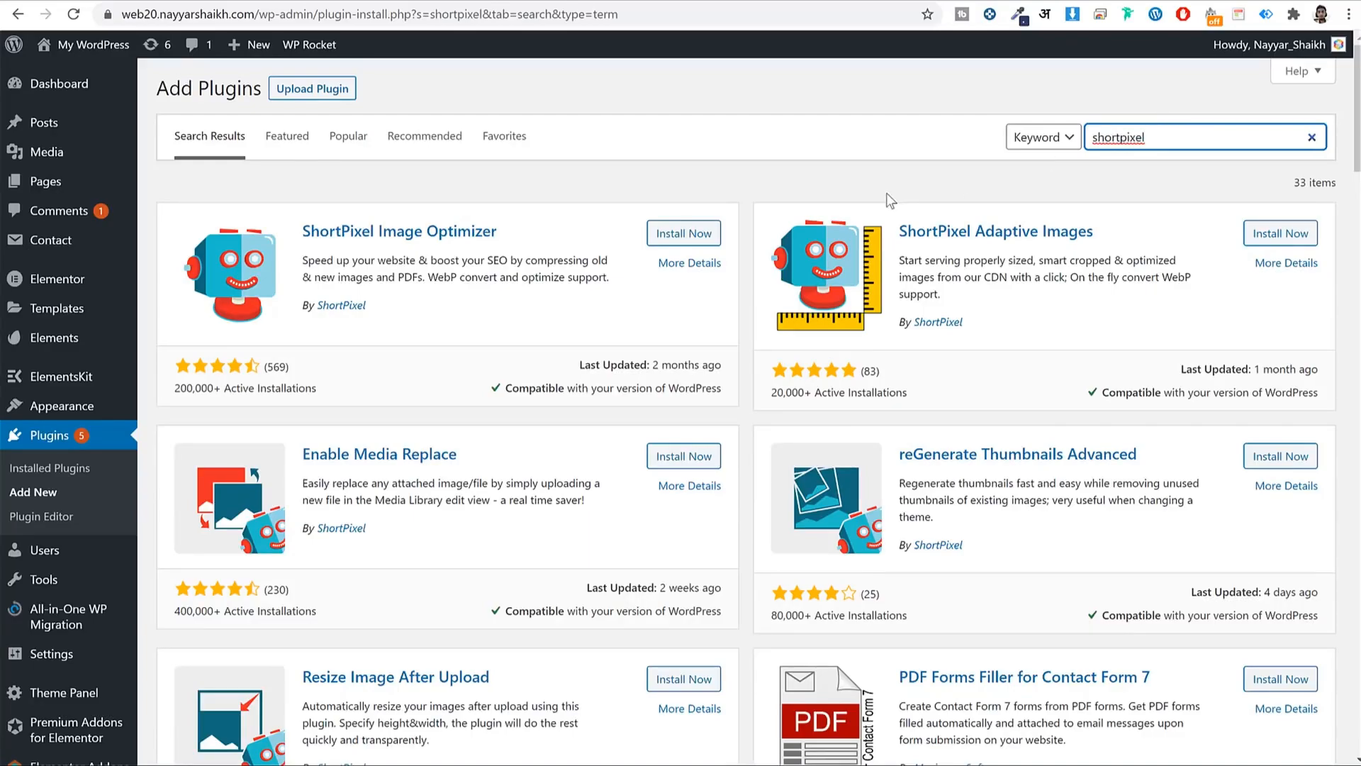
click(682, 231)
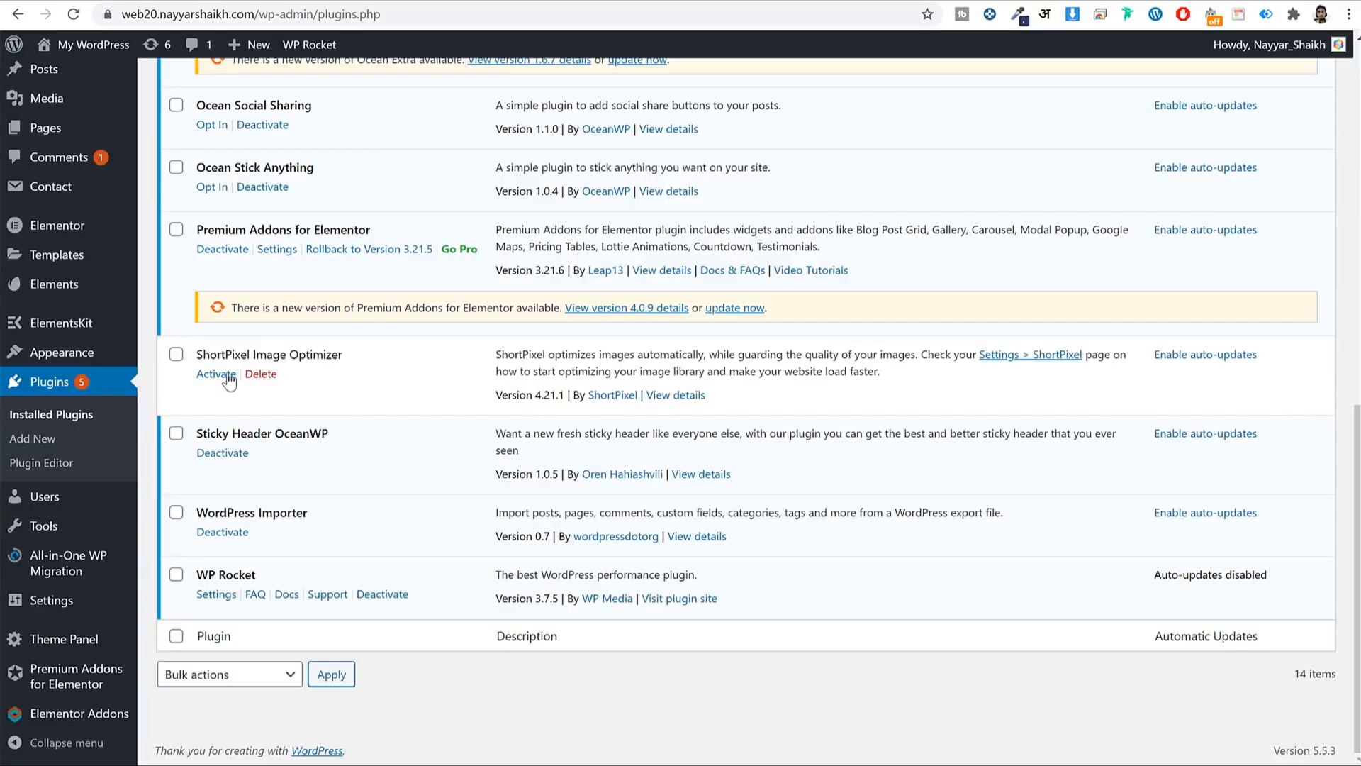
click(227, 375)
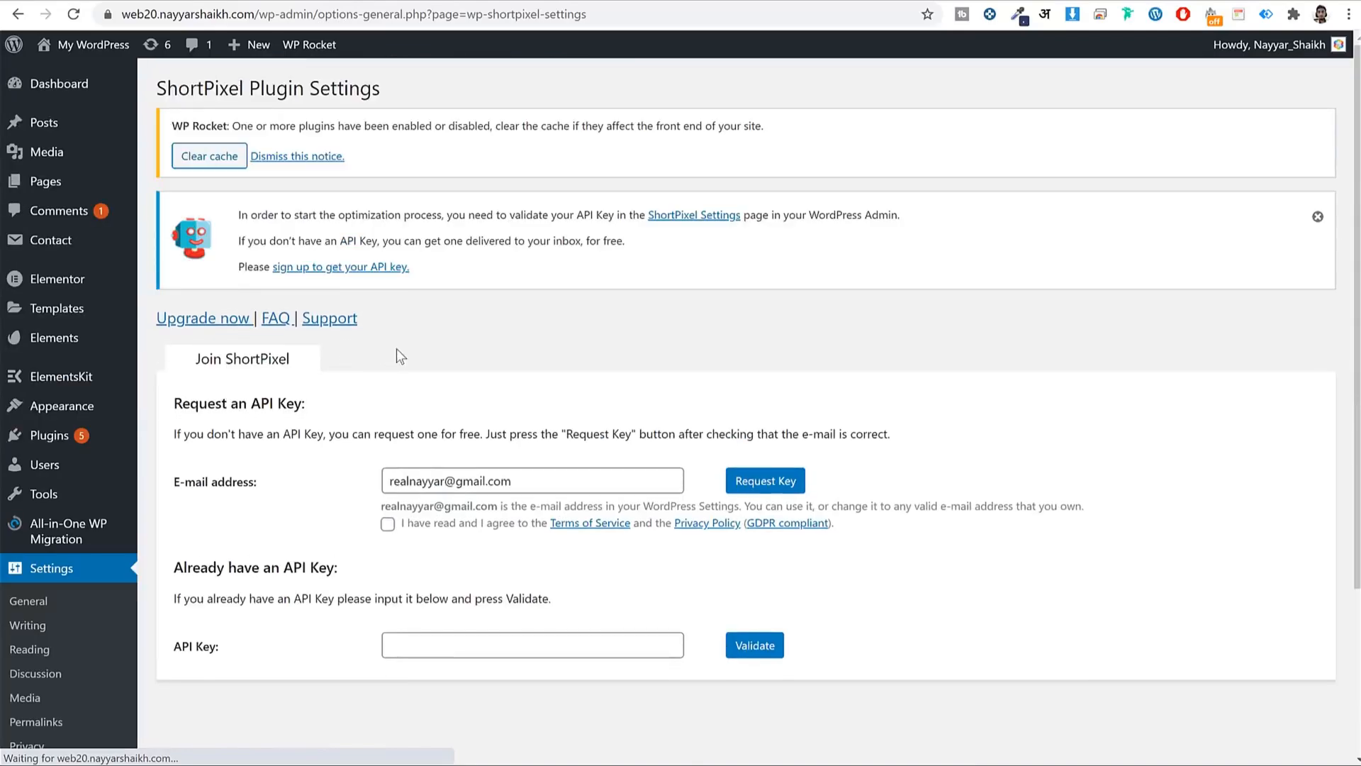
- Review the e-mail address and API Key fields on the ShortPixel Plugin Settings page
scroll(808, 263, down, 3)
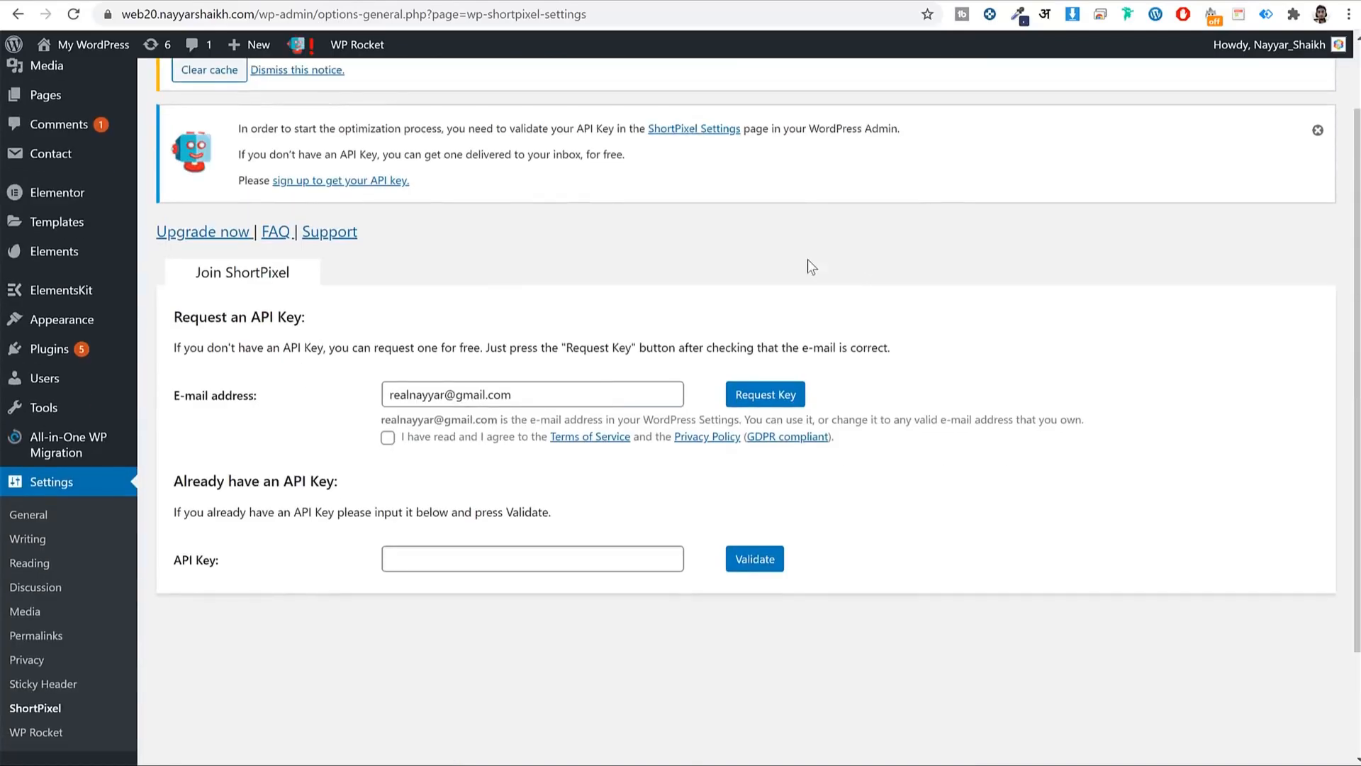
triple_click(534, 266)
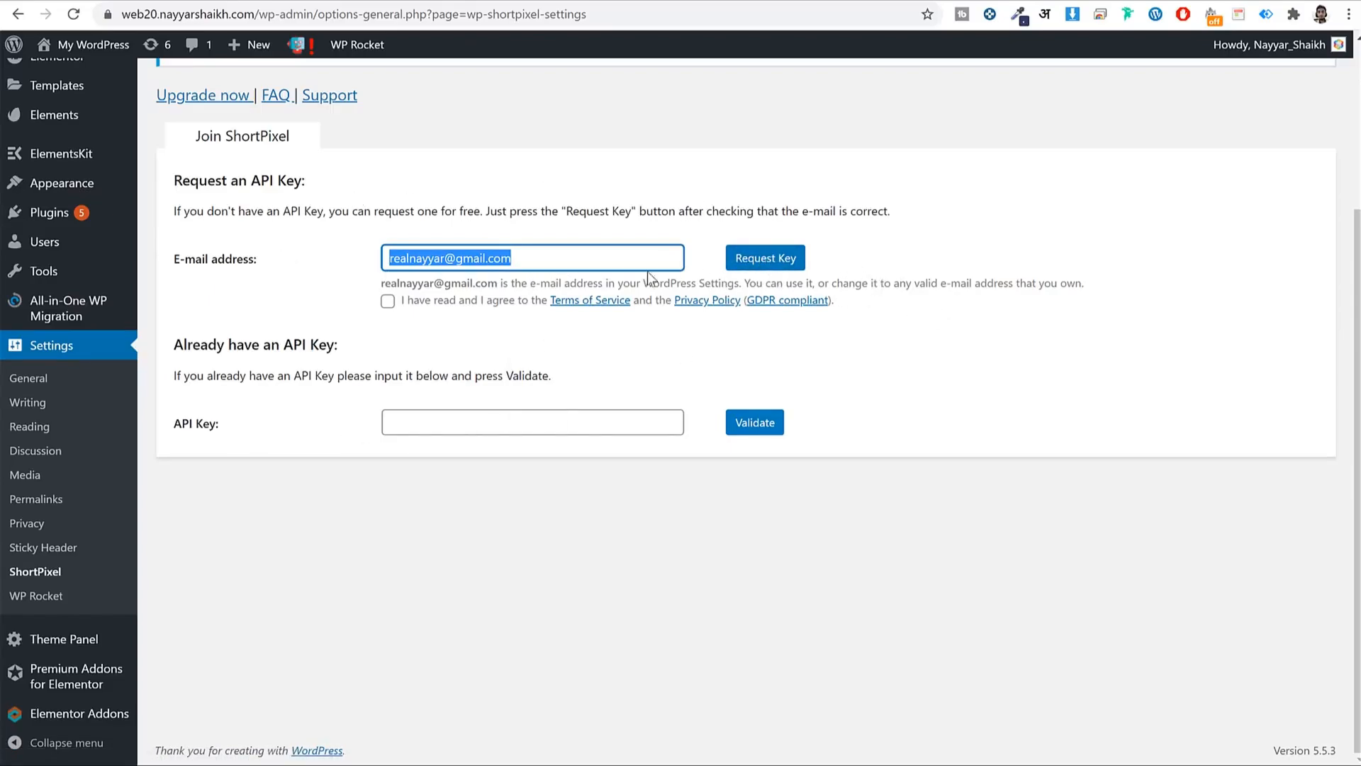
click(499, 415)
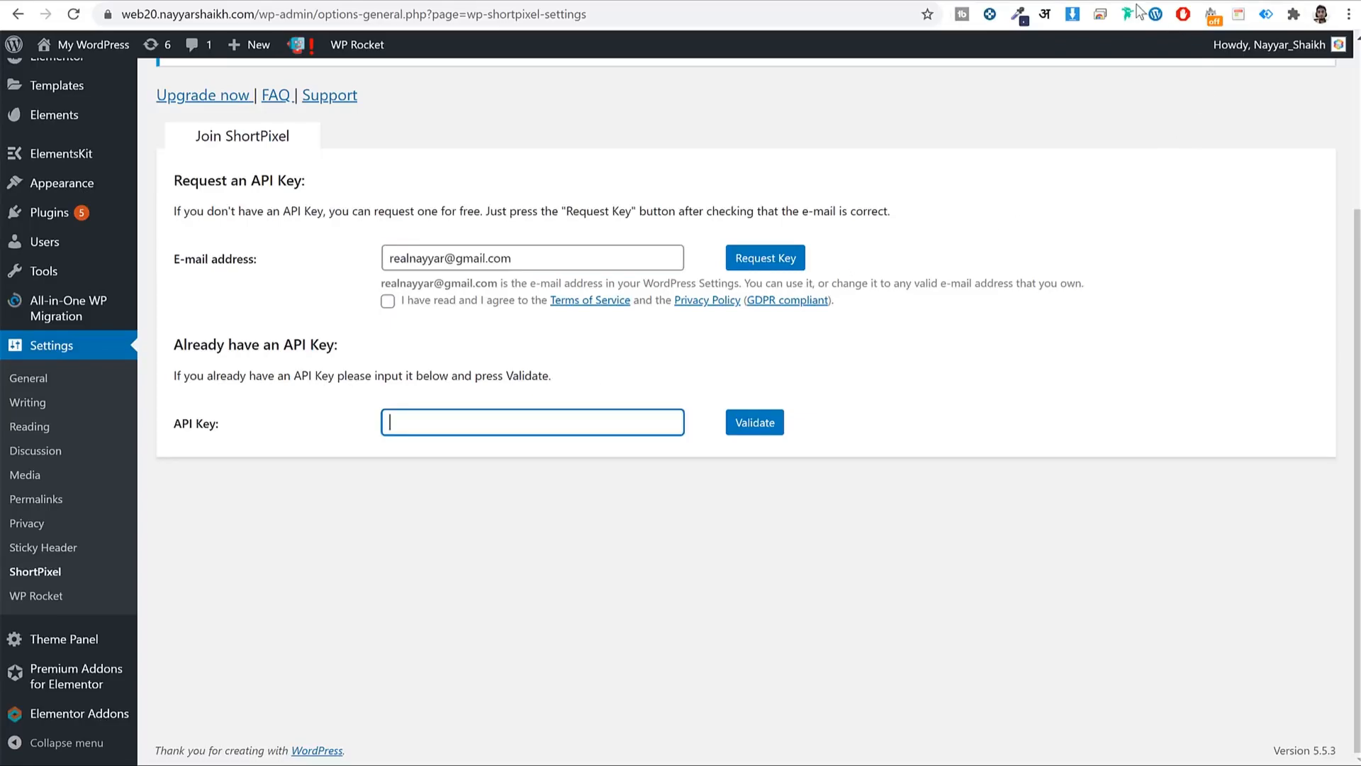
- Switch to the ShortPixel account page and look over its plans, one-time credit packages and monthly quota
click(902, 1)
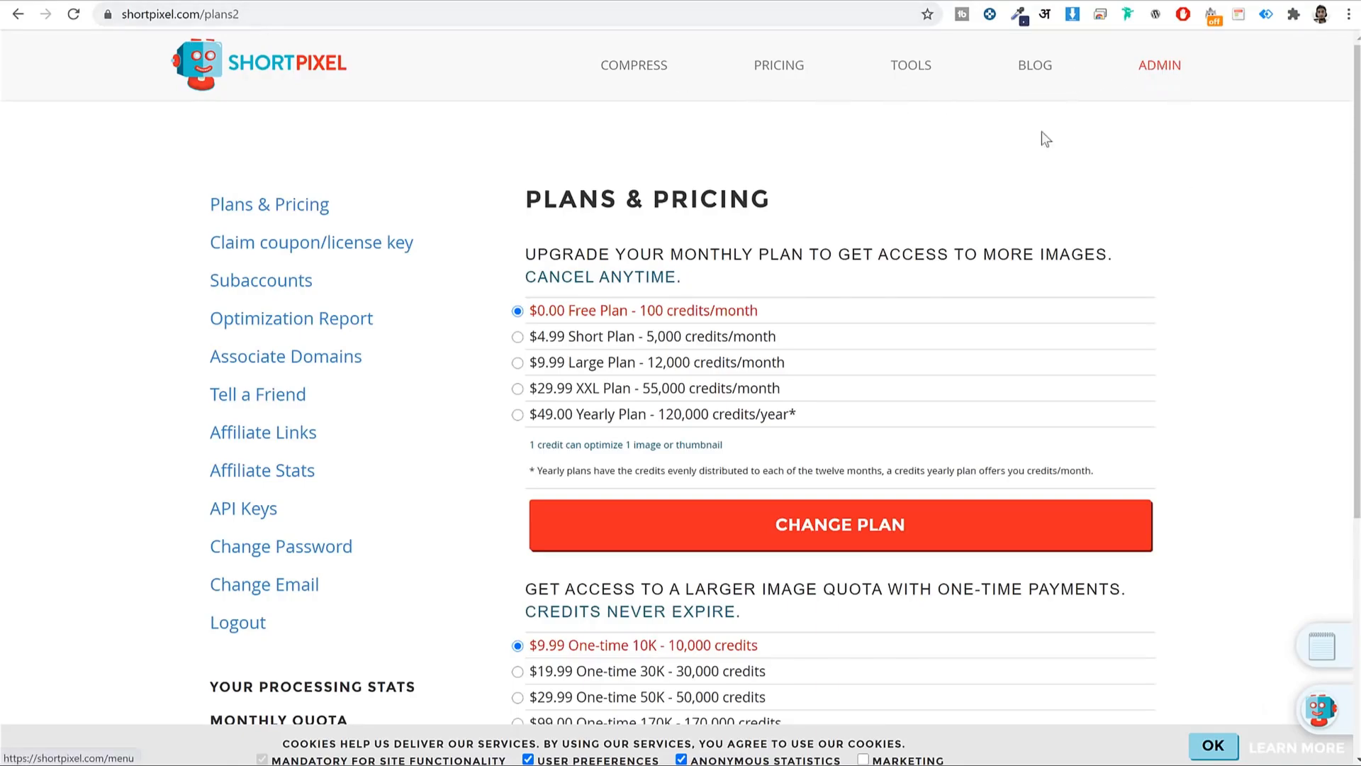
scroll(901, 241, down, 5)
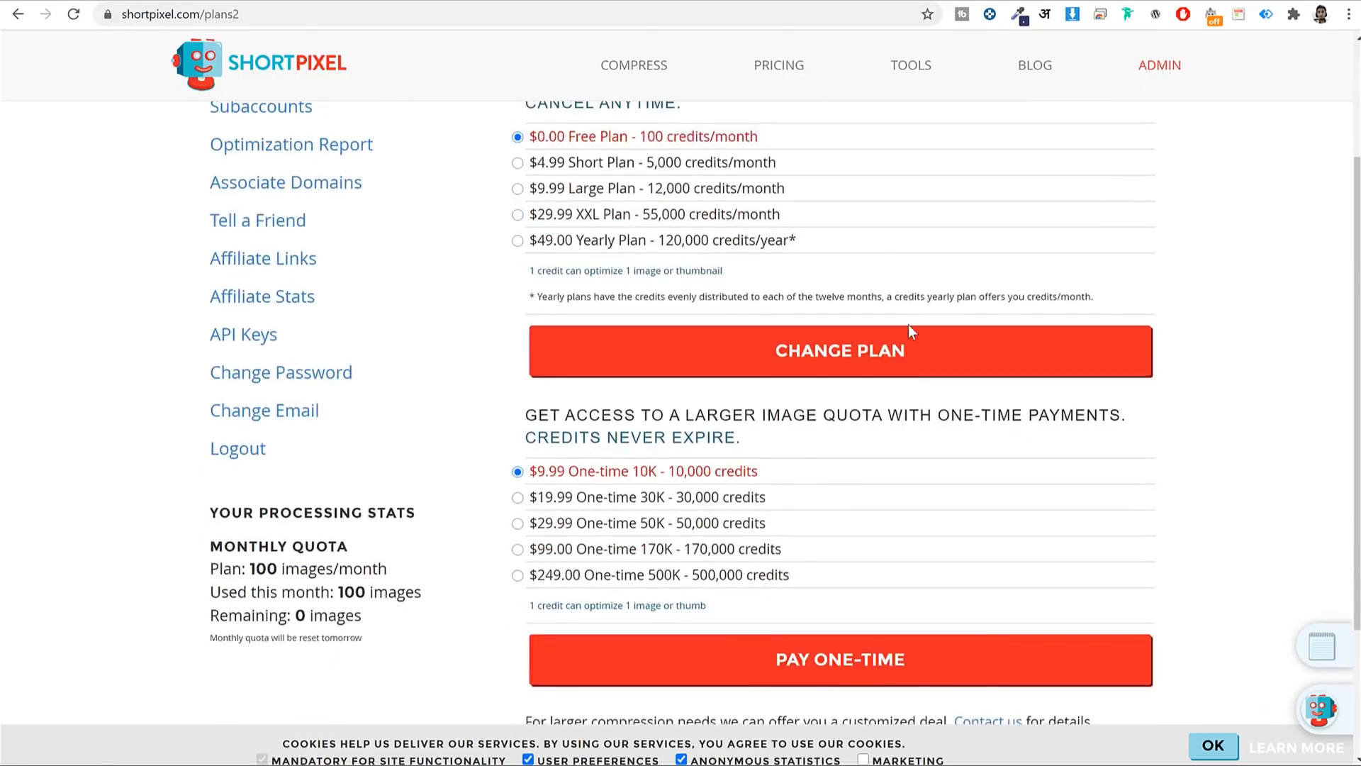
scroll(345, 378, up, 5)
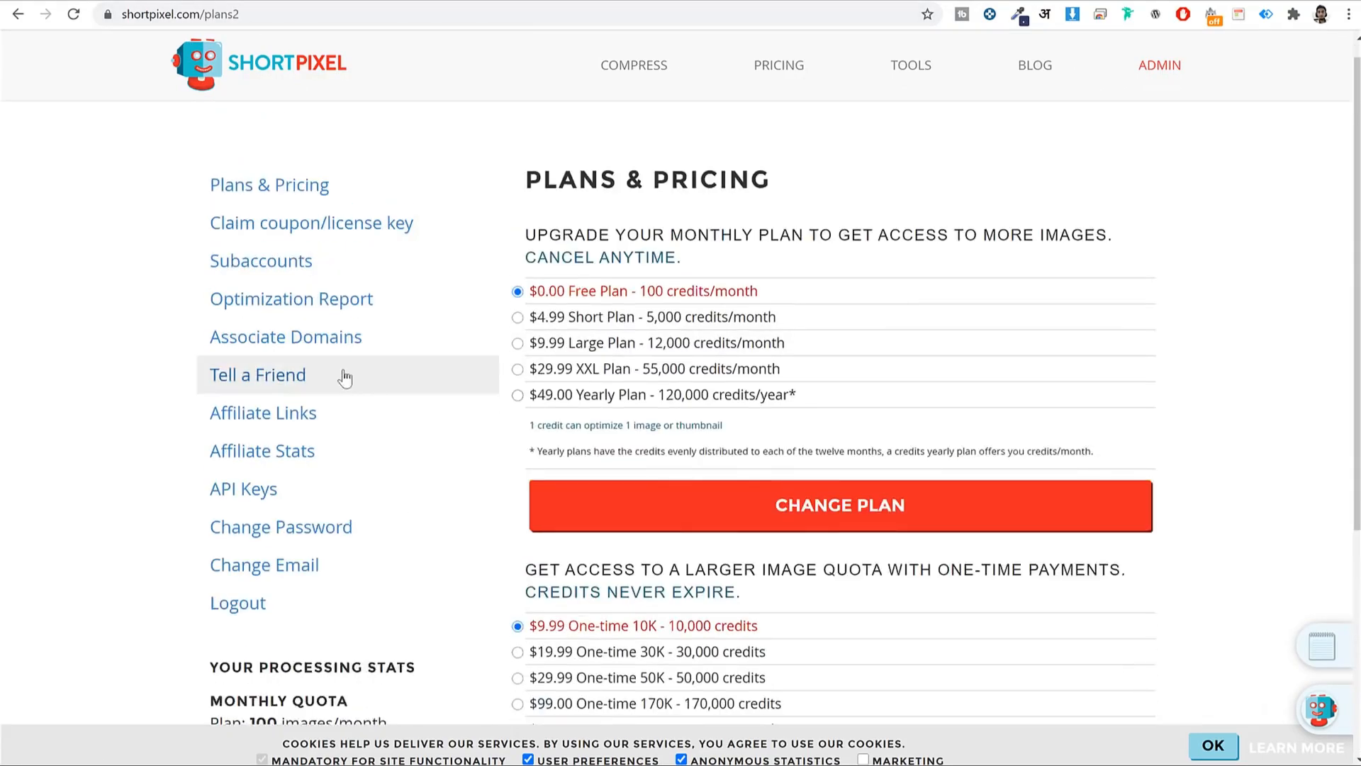
- Look over the ShortPixel home page and its sign-up and login options, and return to the account's plans page
click(281, 493)
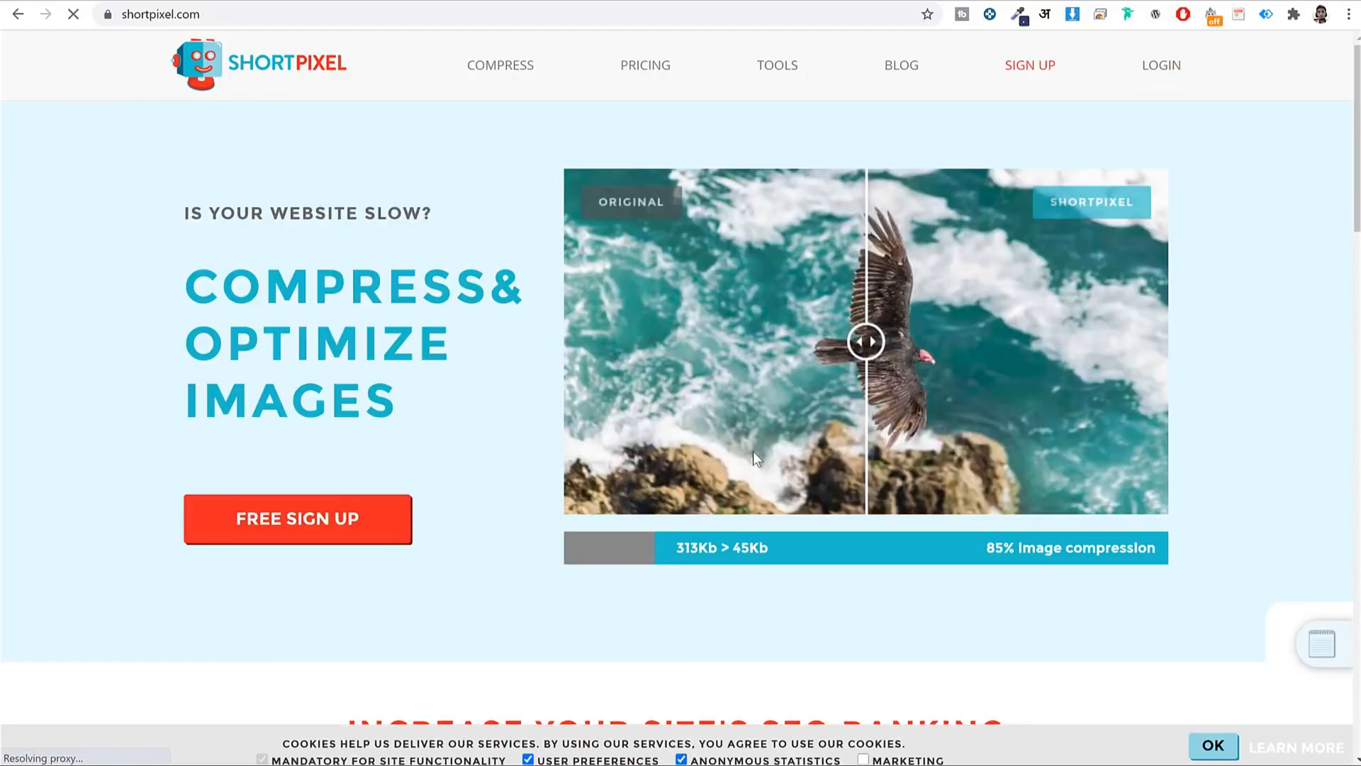
scroll(770, 448, down, 10)
scroll(774, 451, down, 15)
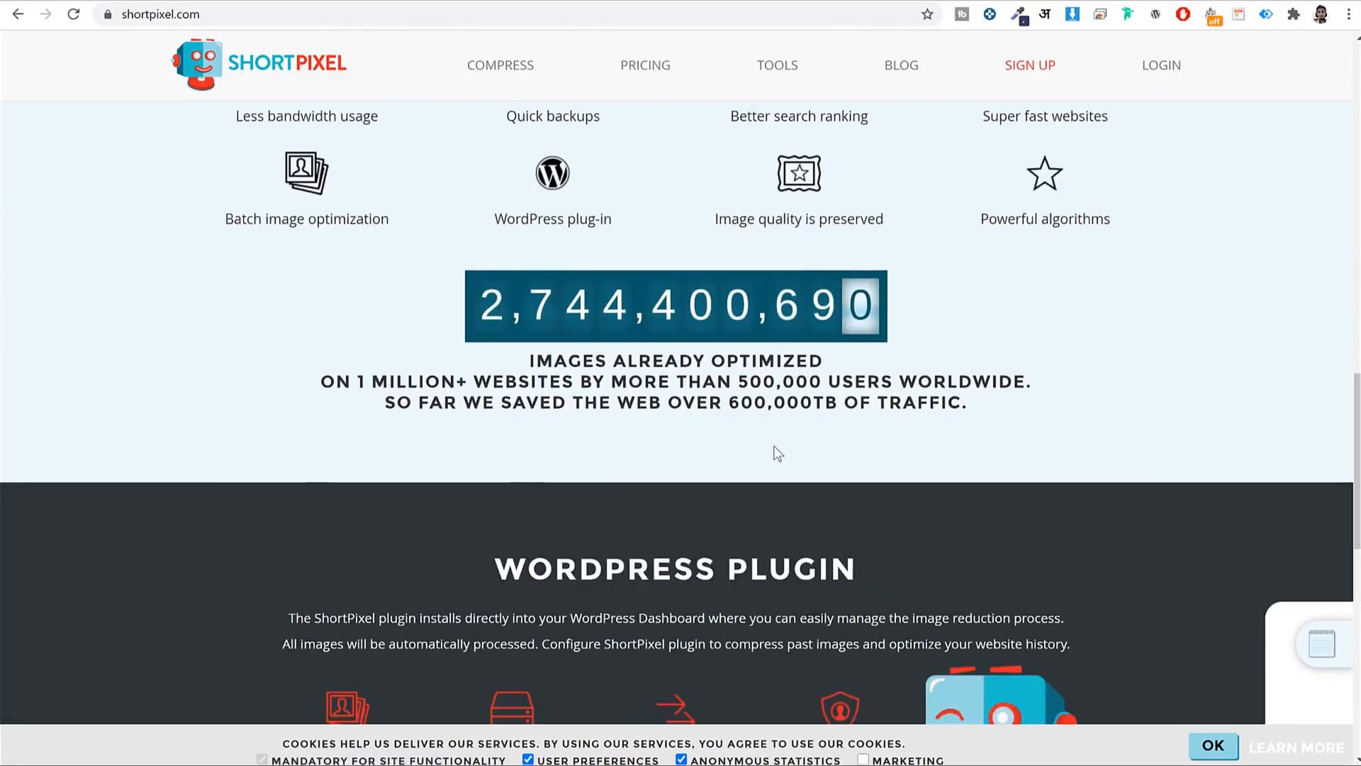
scroll(780, 486, up, 20)
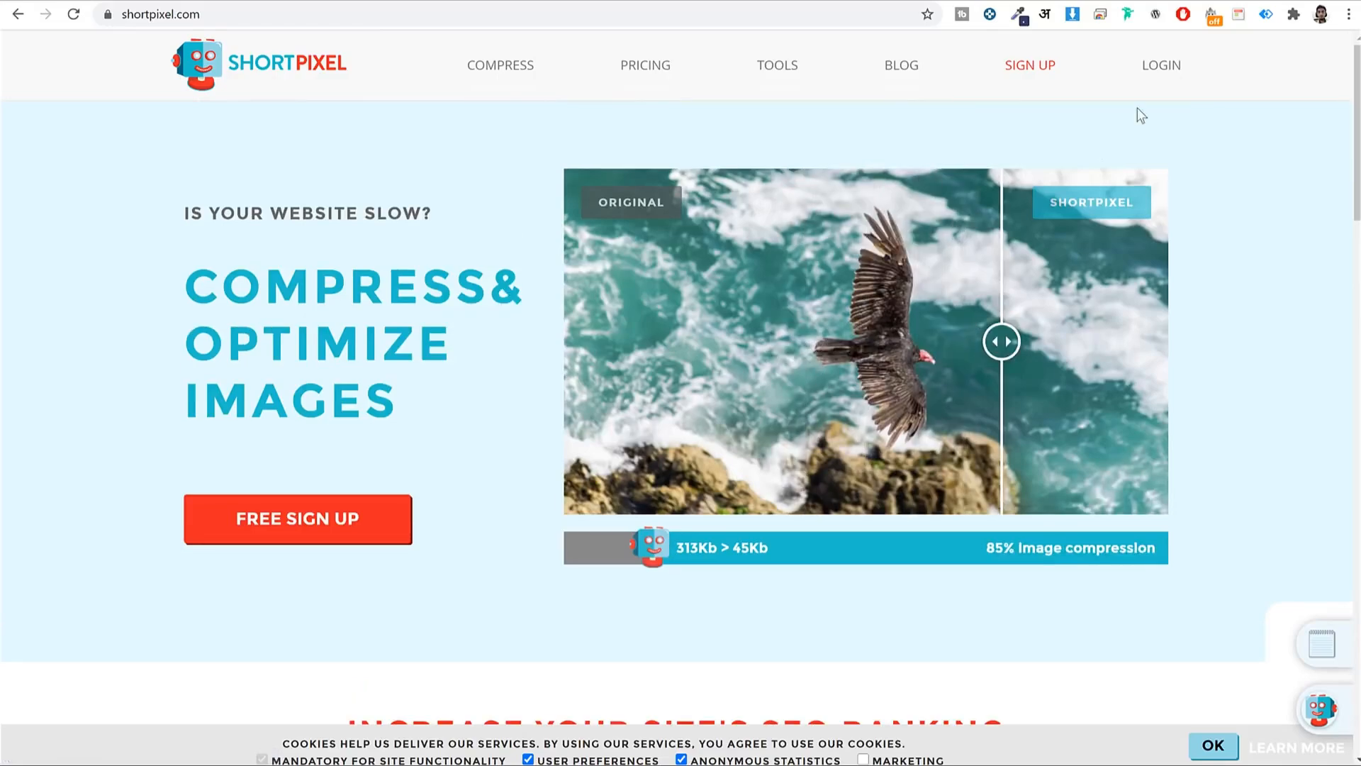
click(1151, 84)
click(600, 608)
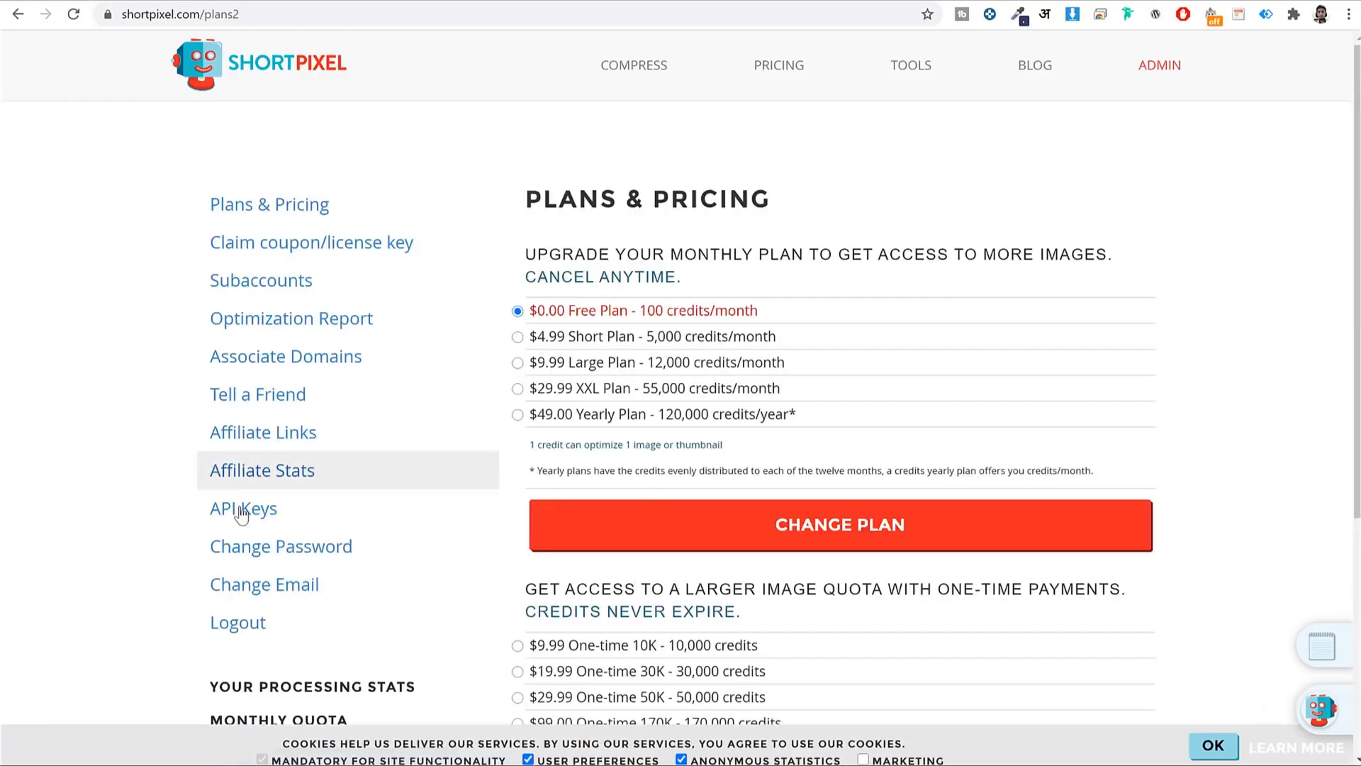
- Open the ShortPixel account's API Keys page and copy the existing API key alias for the site
click(242, 509)
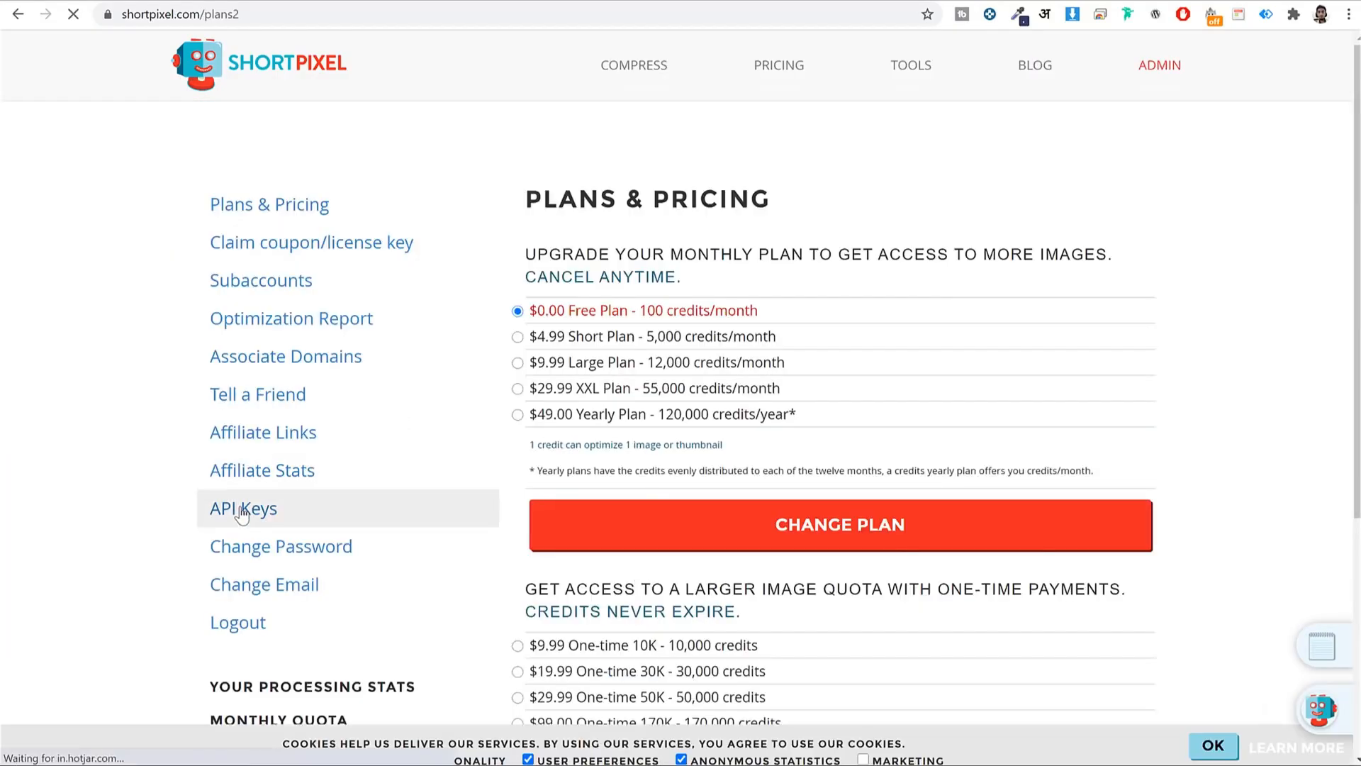
scroll(989, 404, down, 2)
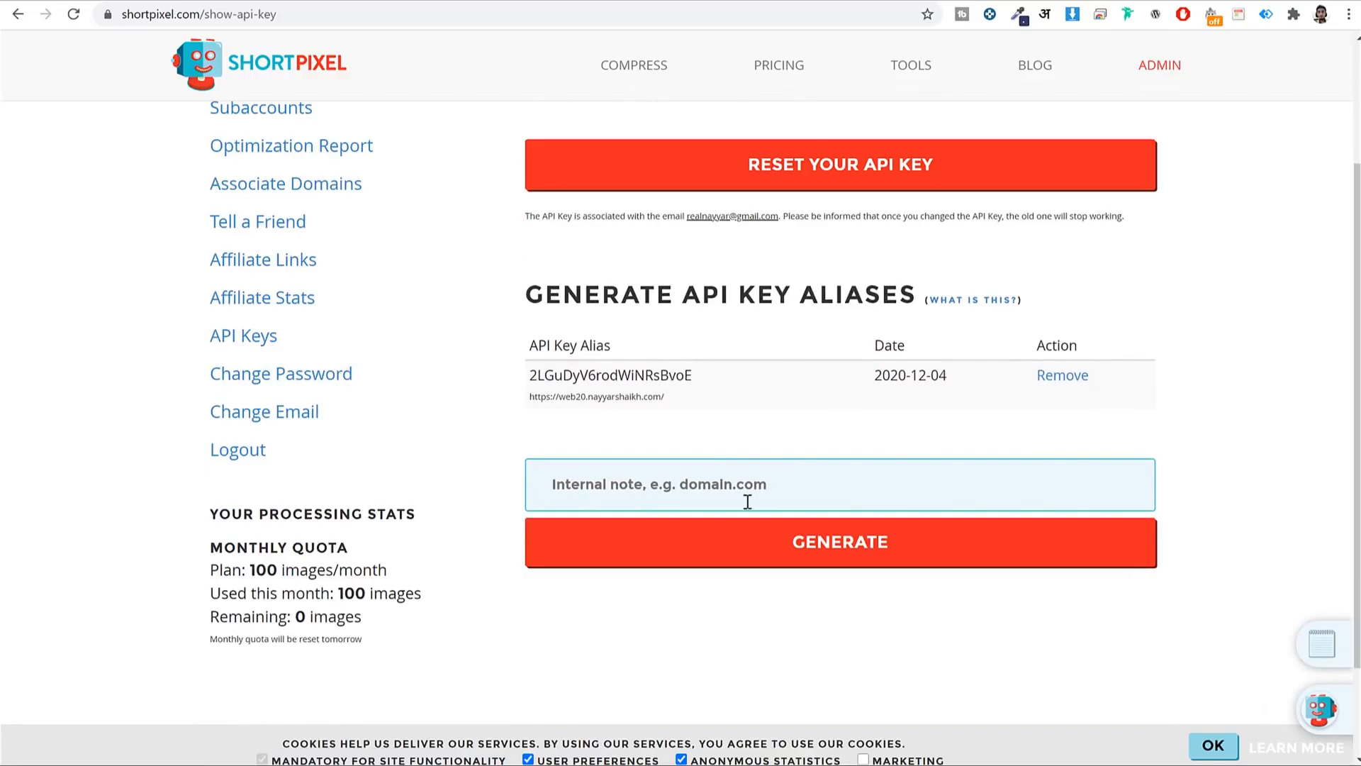
click(805, 476)
double_click(631, 375)
right_click(630, 376)
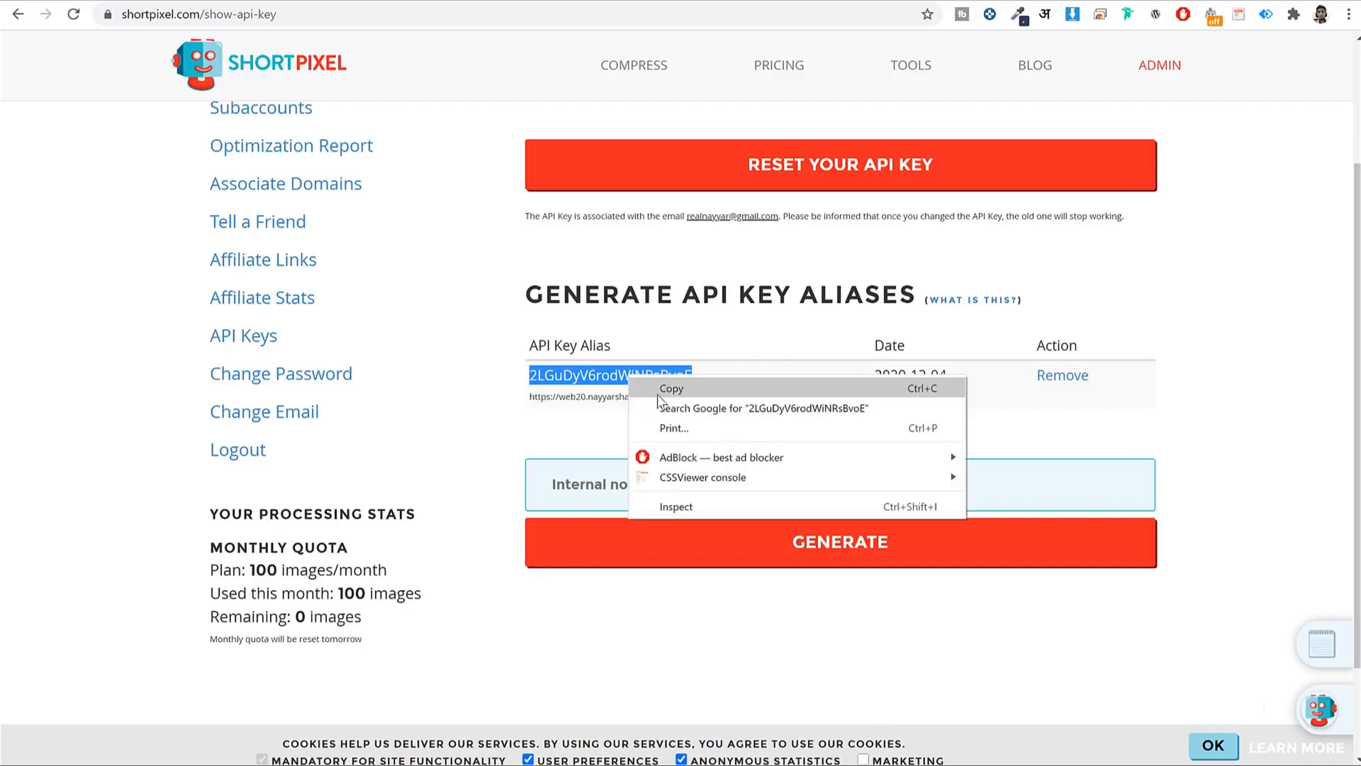
click(657, 390)
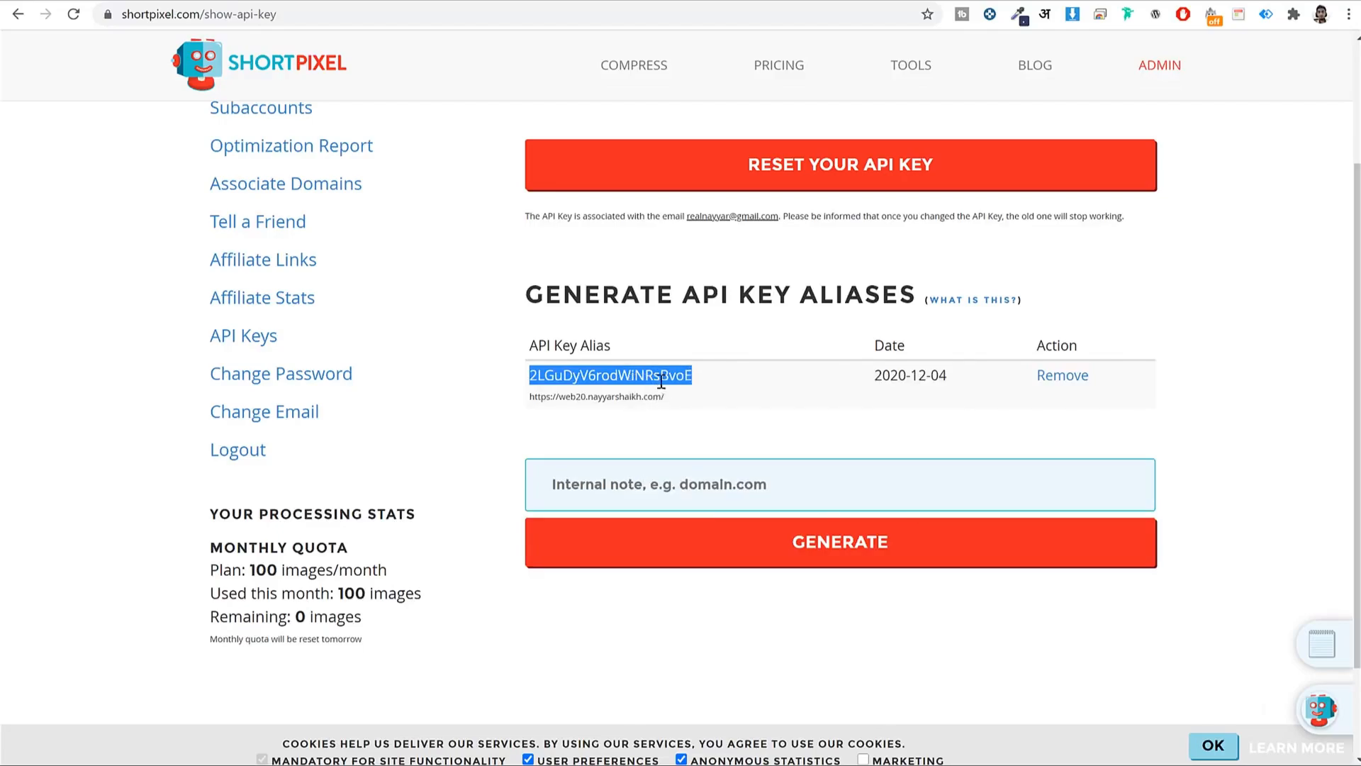
- Switch to the WordPress ShortPixel settings, paste the API key into the API Key field, and validate it
click(159, 2)
key(ctrl+v)
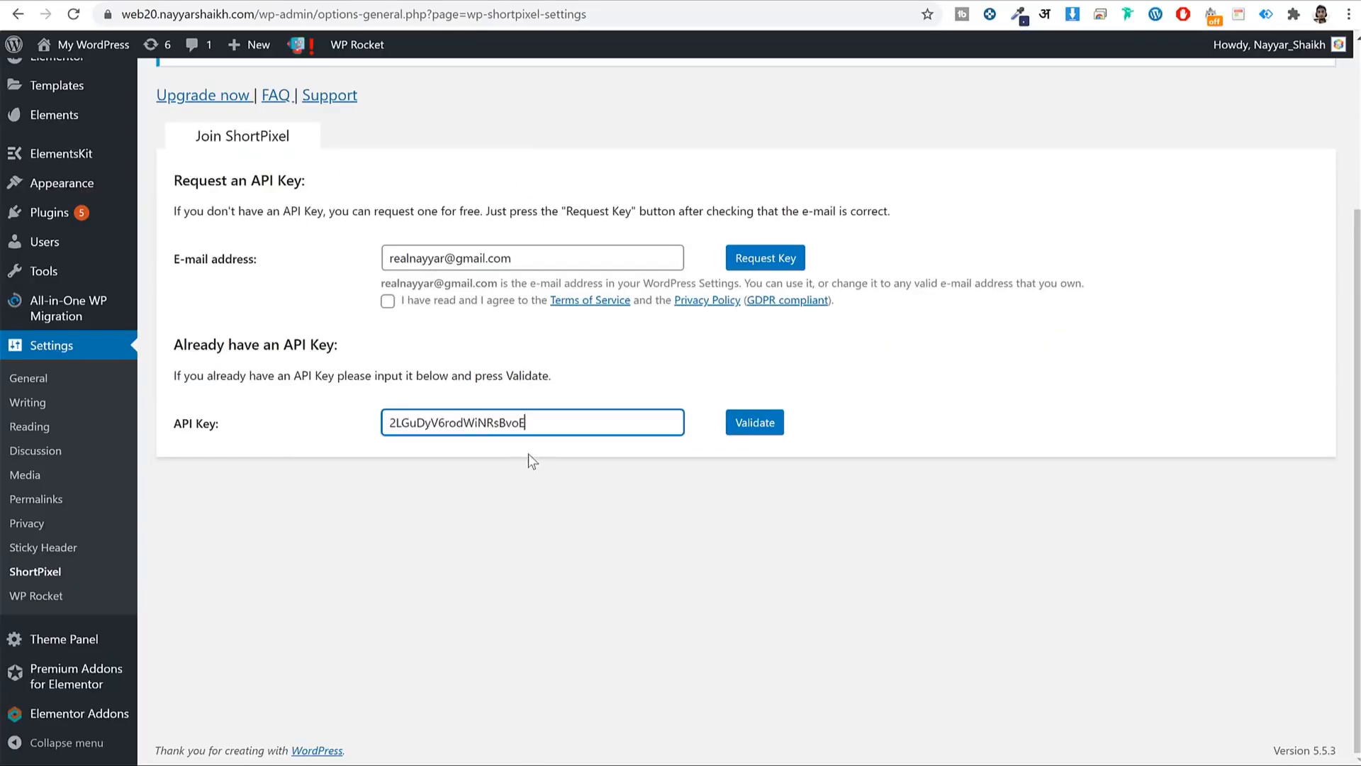
click(737, 420)
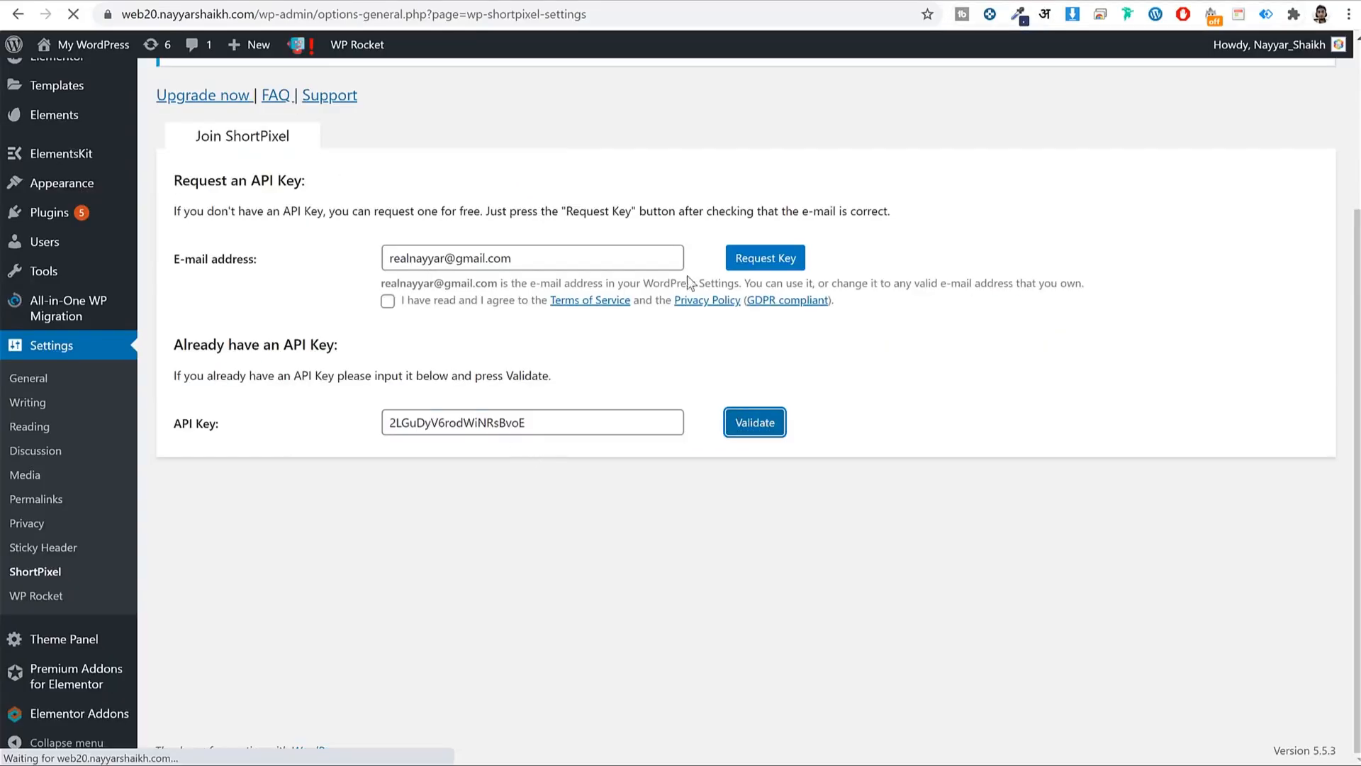
- Review the compression type, thumbnail compression and image backup options in ShortPixel's General settings, keeping the image backup enabled
scroll(614, 326, down, 5)
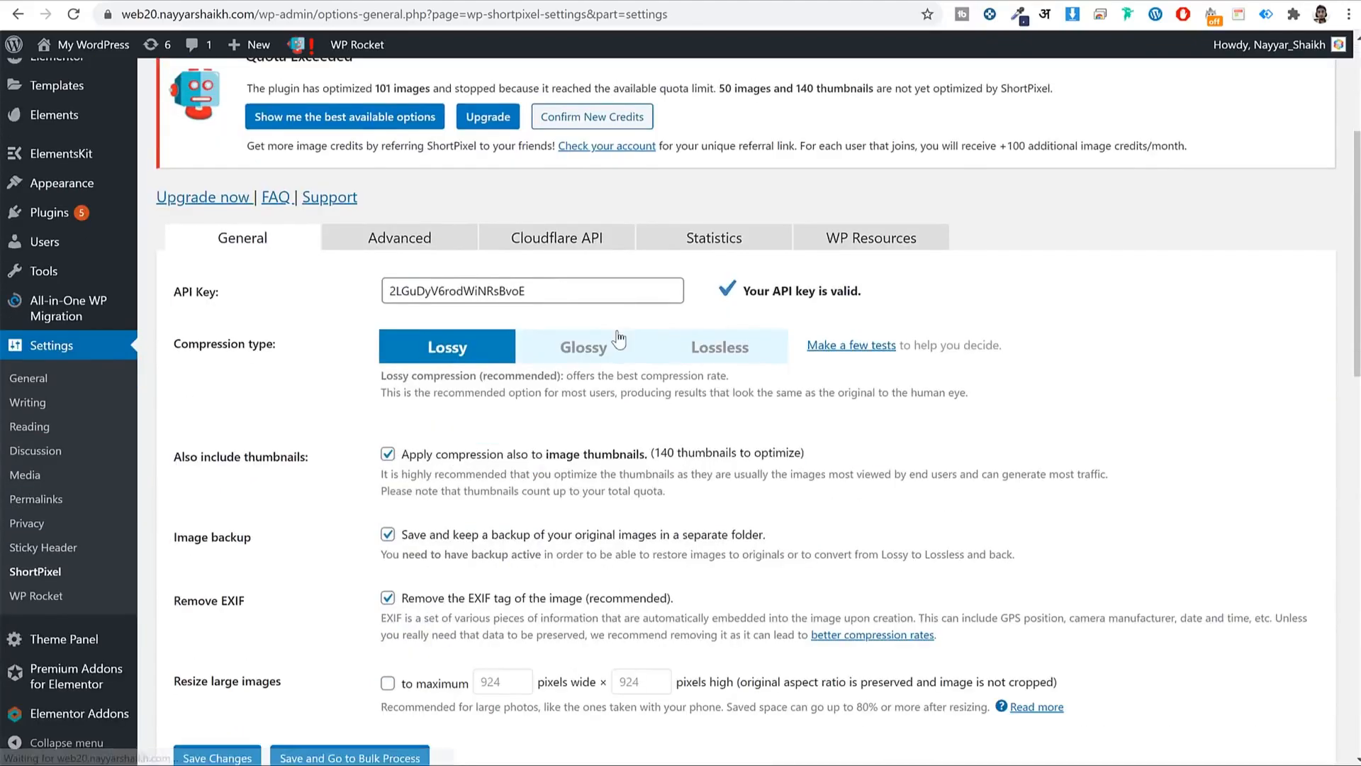
scroll(707, 367, up, 1)
scroll(707, 367, down, 3)
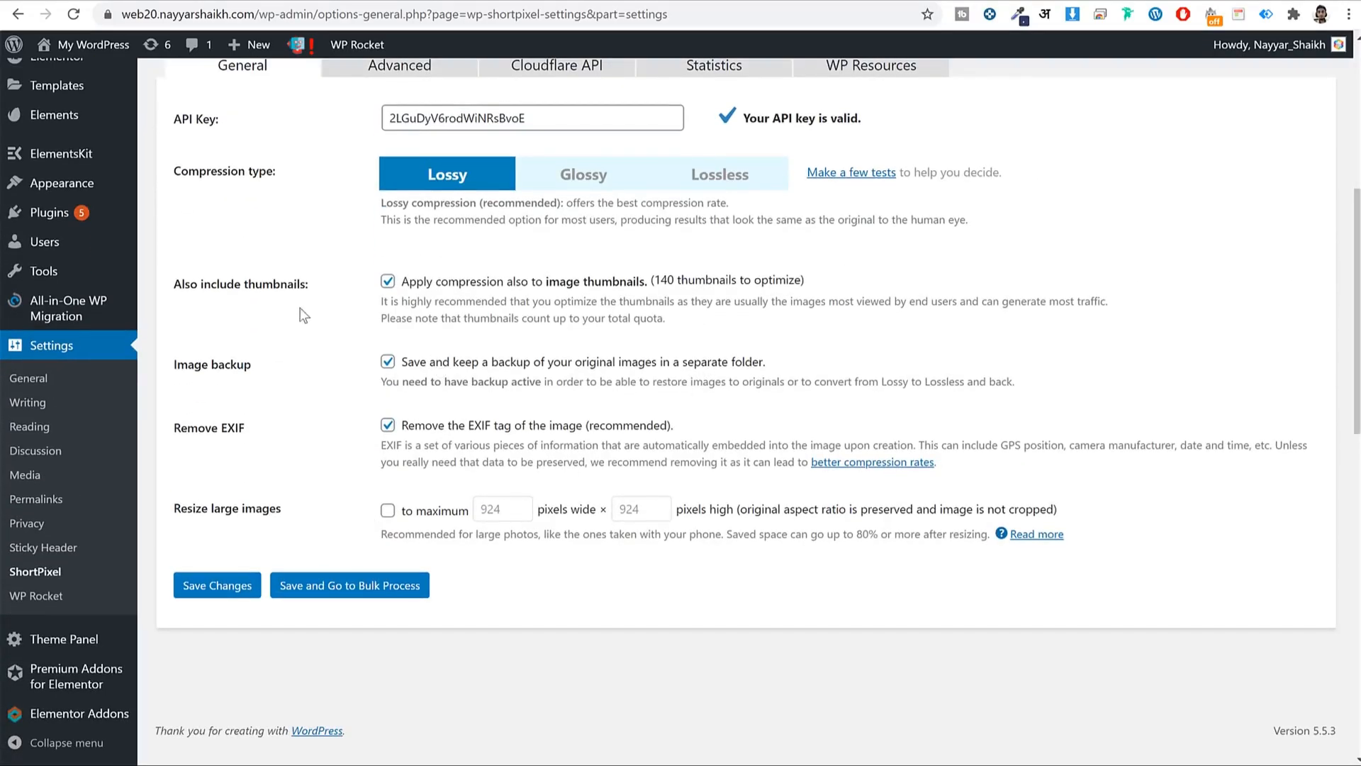
drag(305, 285, 187, 292)
click(197, 291)
scroll(652, 323, down, 1)
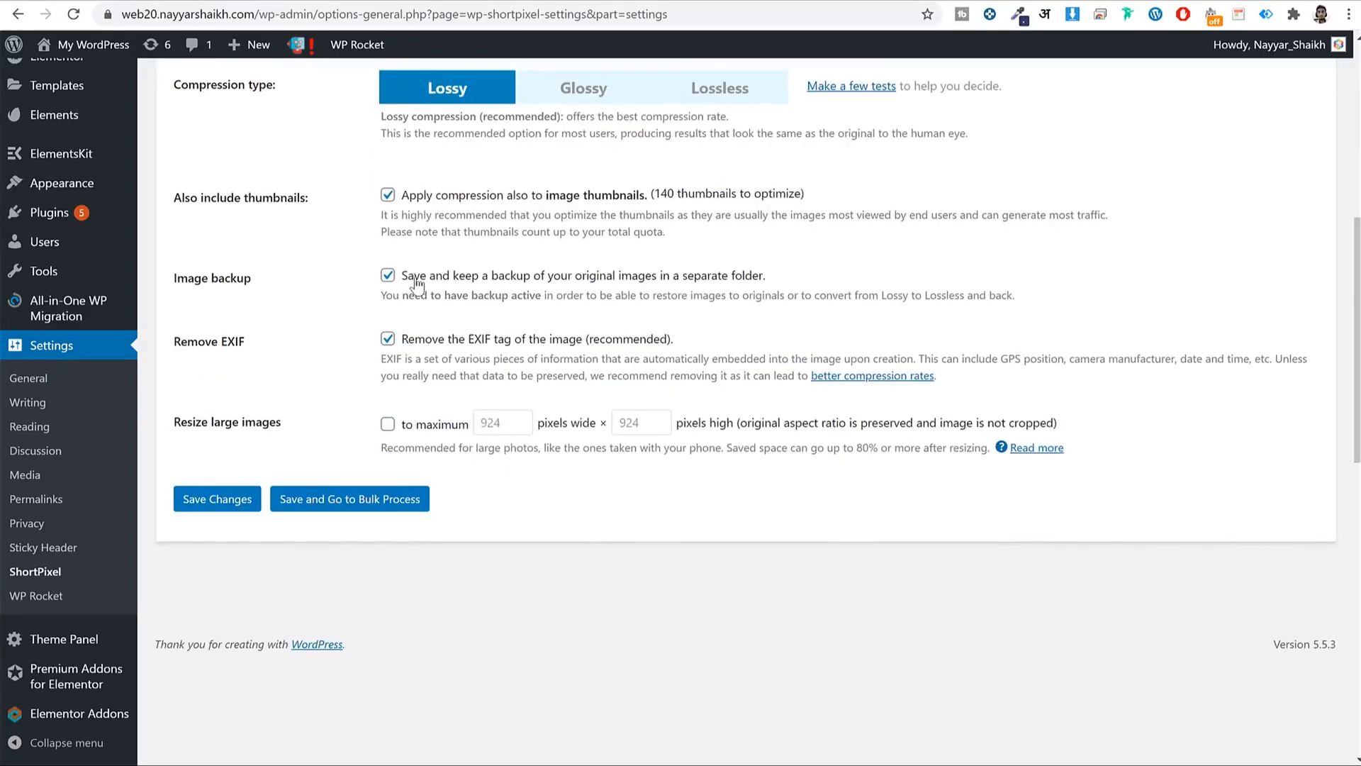
drag(414, 278, 745, 279)
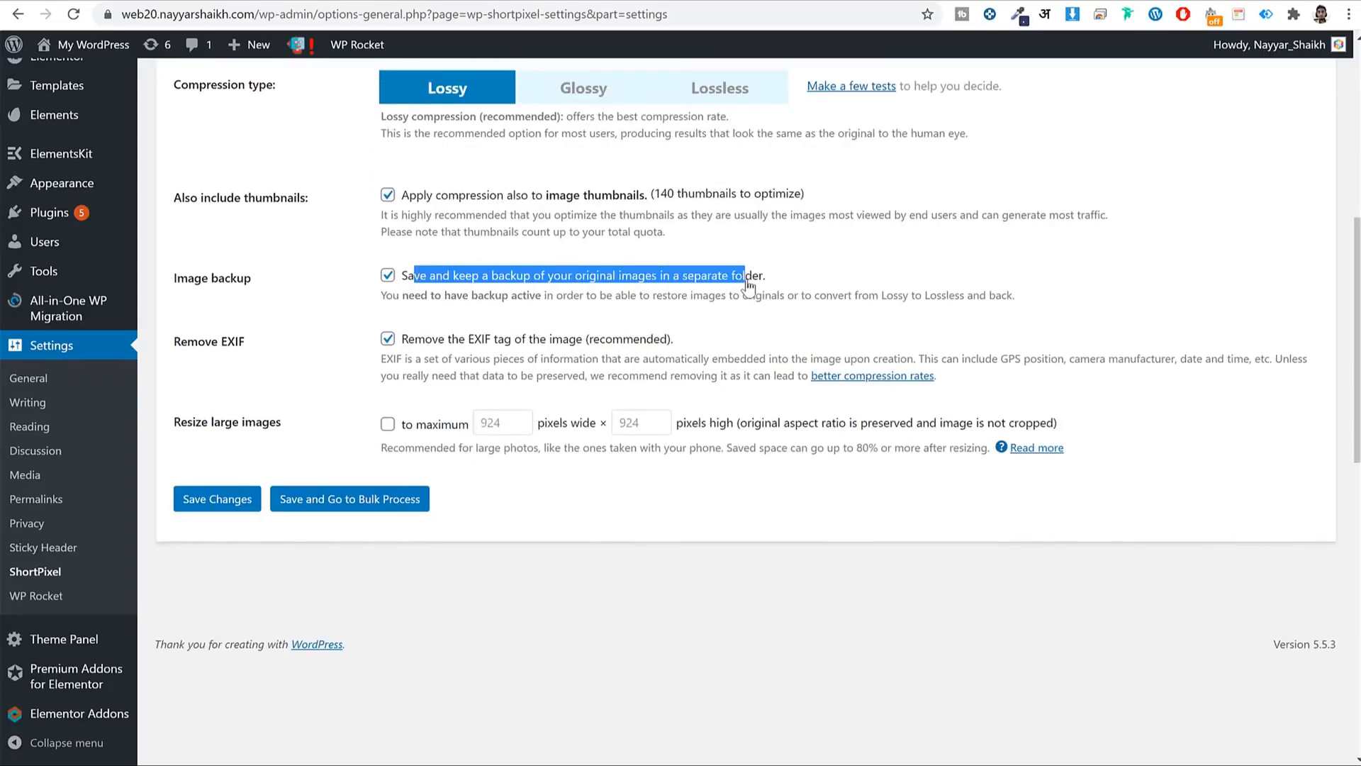
click(408, 282)
click(550, 283)
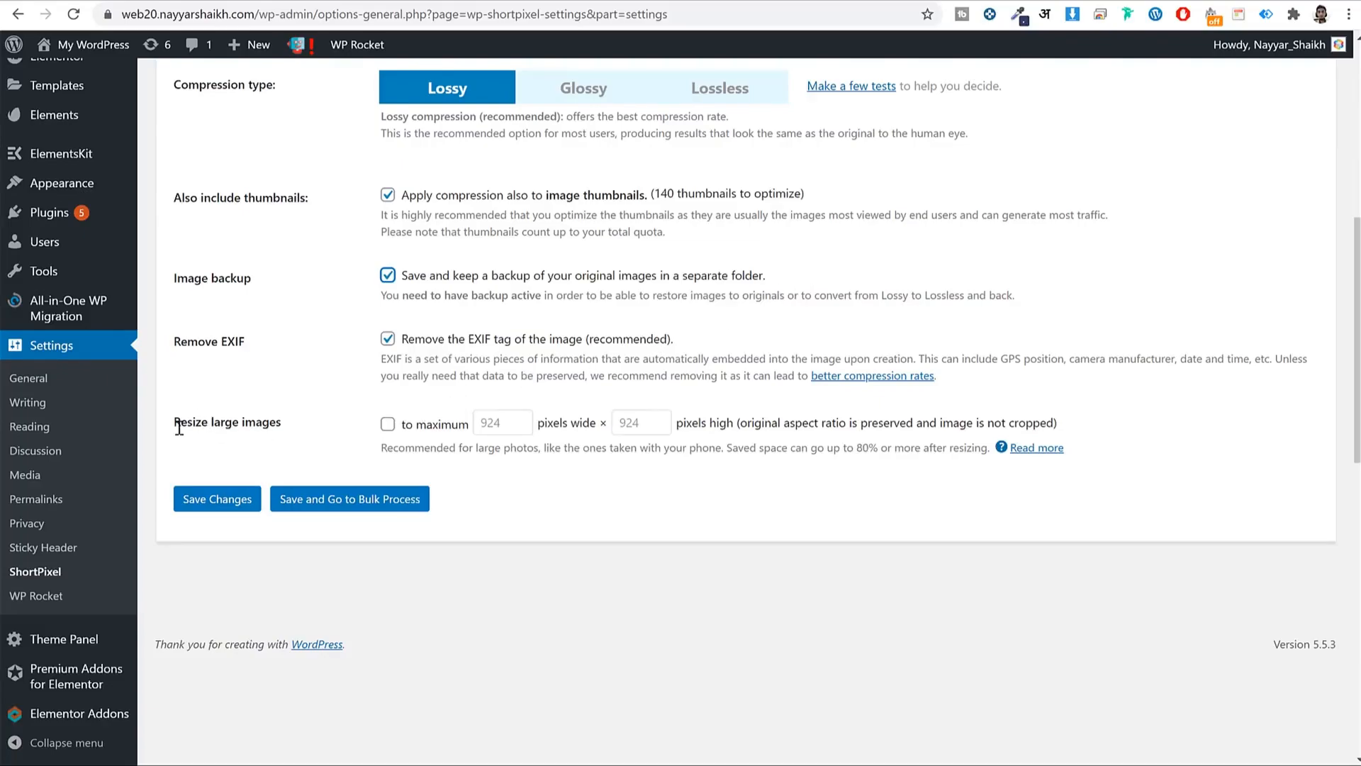
- Enable resizing of large images to a maximum of 924 × 924 pixels and save the ShortPixel settings
drag(179, 429, 288, 418)
click(288, 418)
click(387, 425)
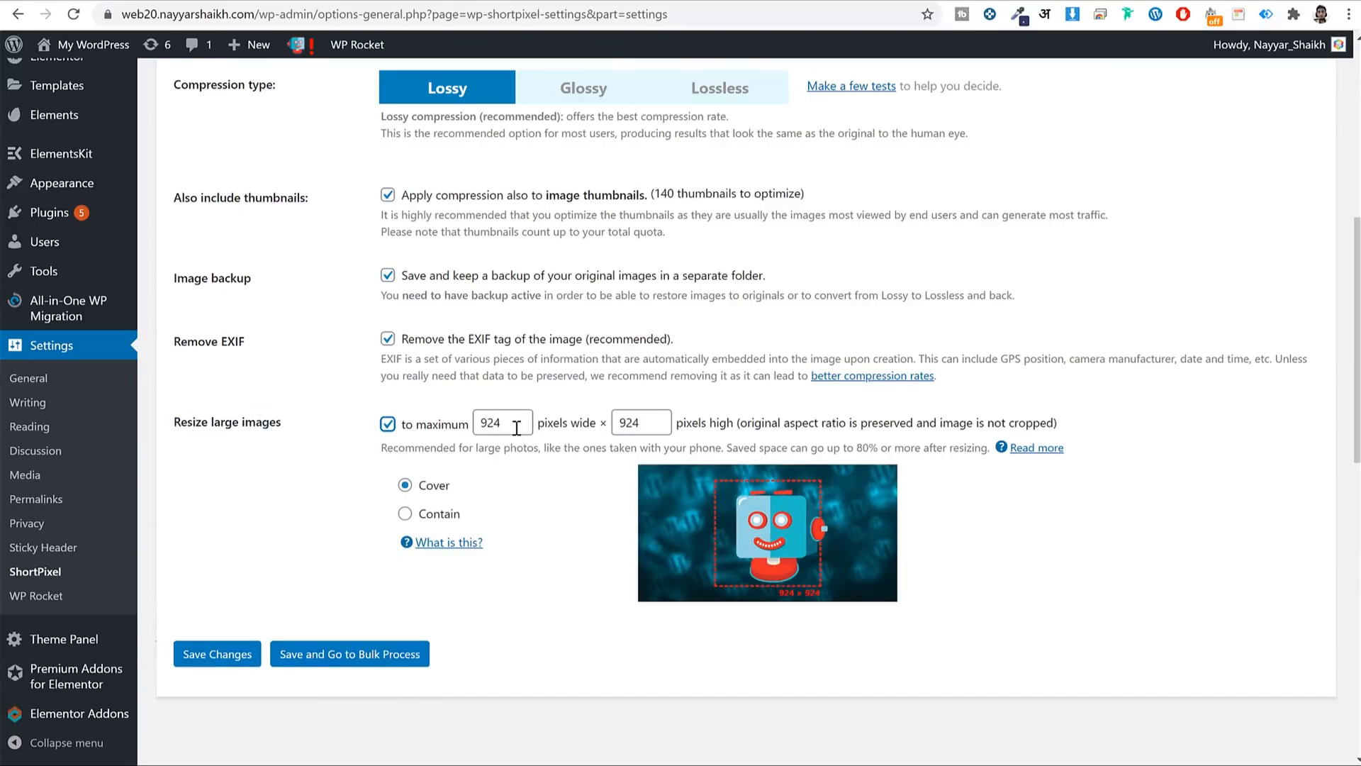
drag(517, 429, 452, 434)
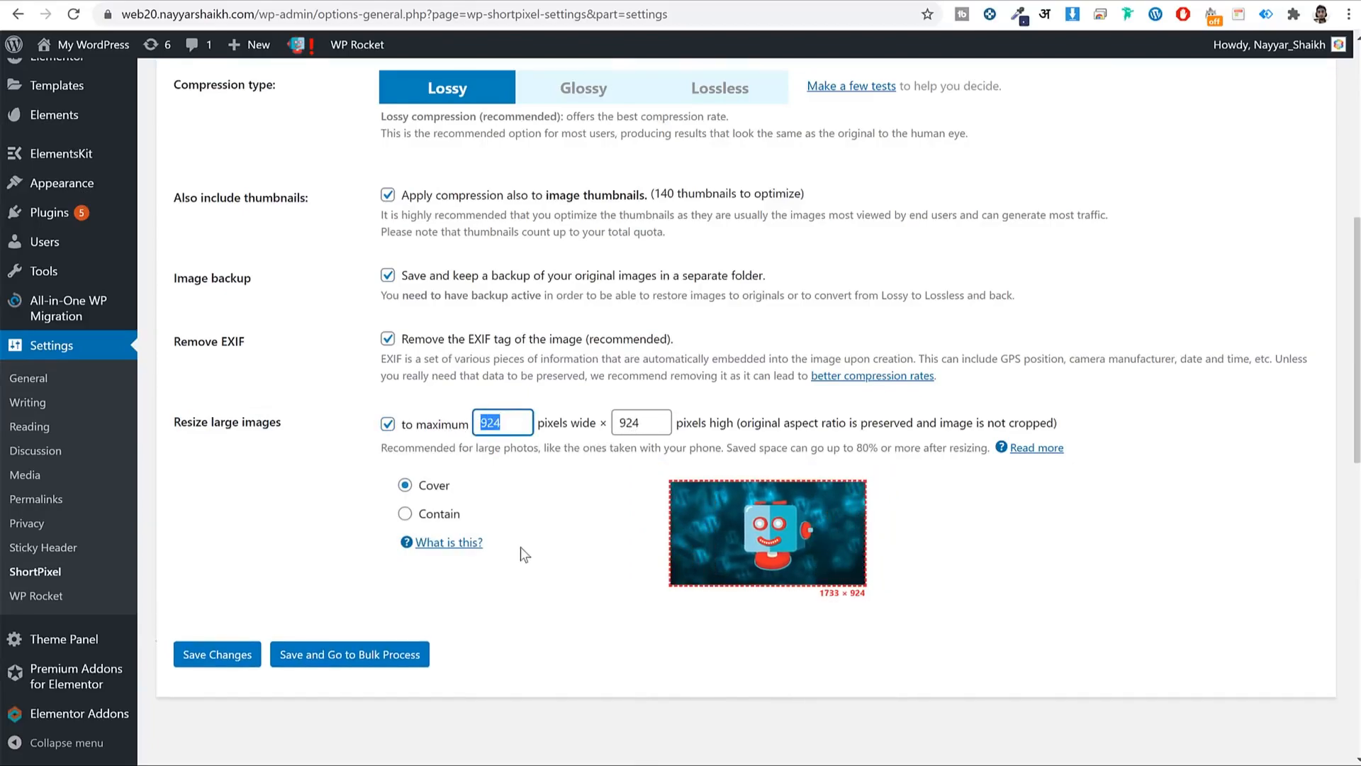
click(214, 652)
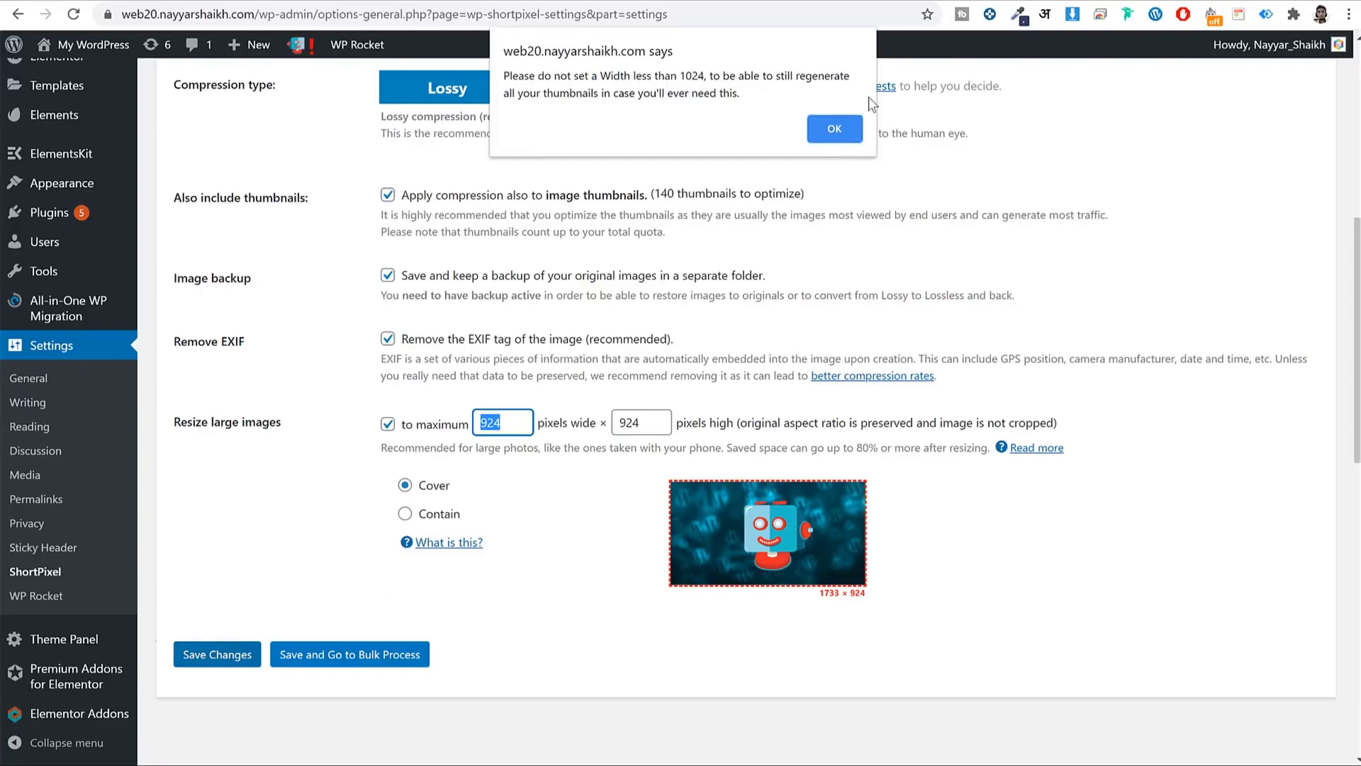
click(837, 138)
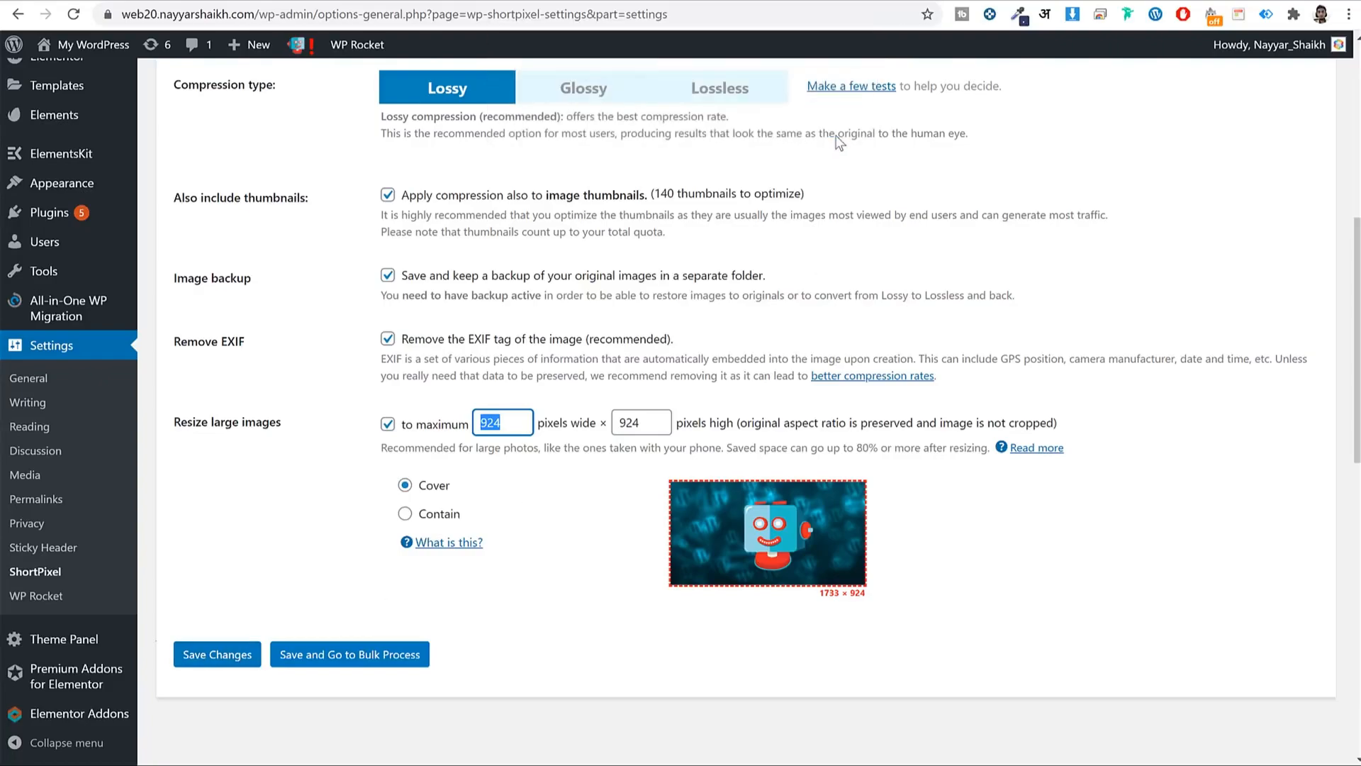
click(227, 656)
scroll(482, 257, down, 3)
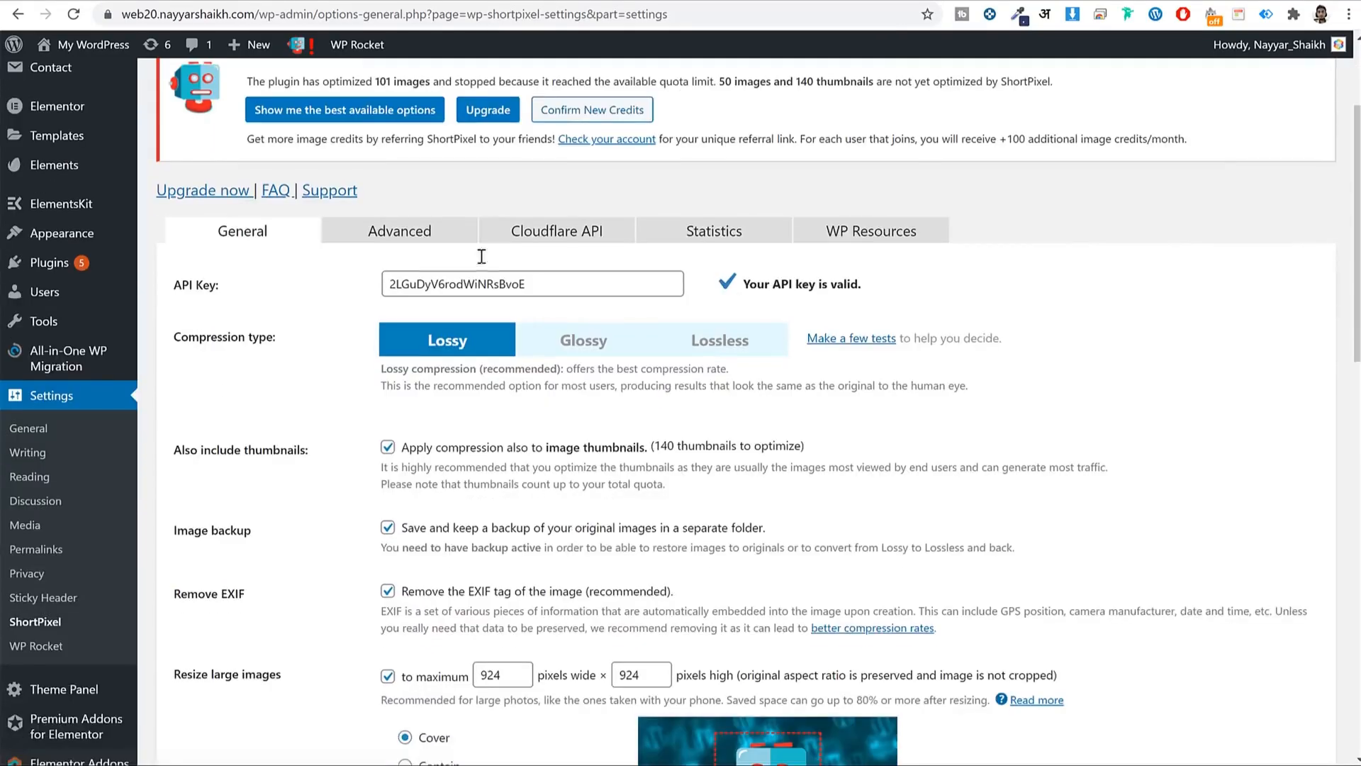
- Examine ShortPixel's Advanced settings, from PNG to JPEG conversion and WebP images to the excluded thumbnail sizes
click(391, 245)
scroll(549, 321, down, 2)
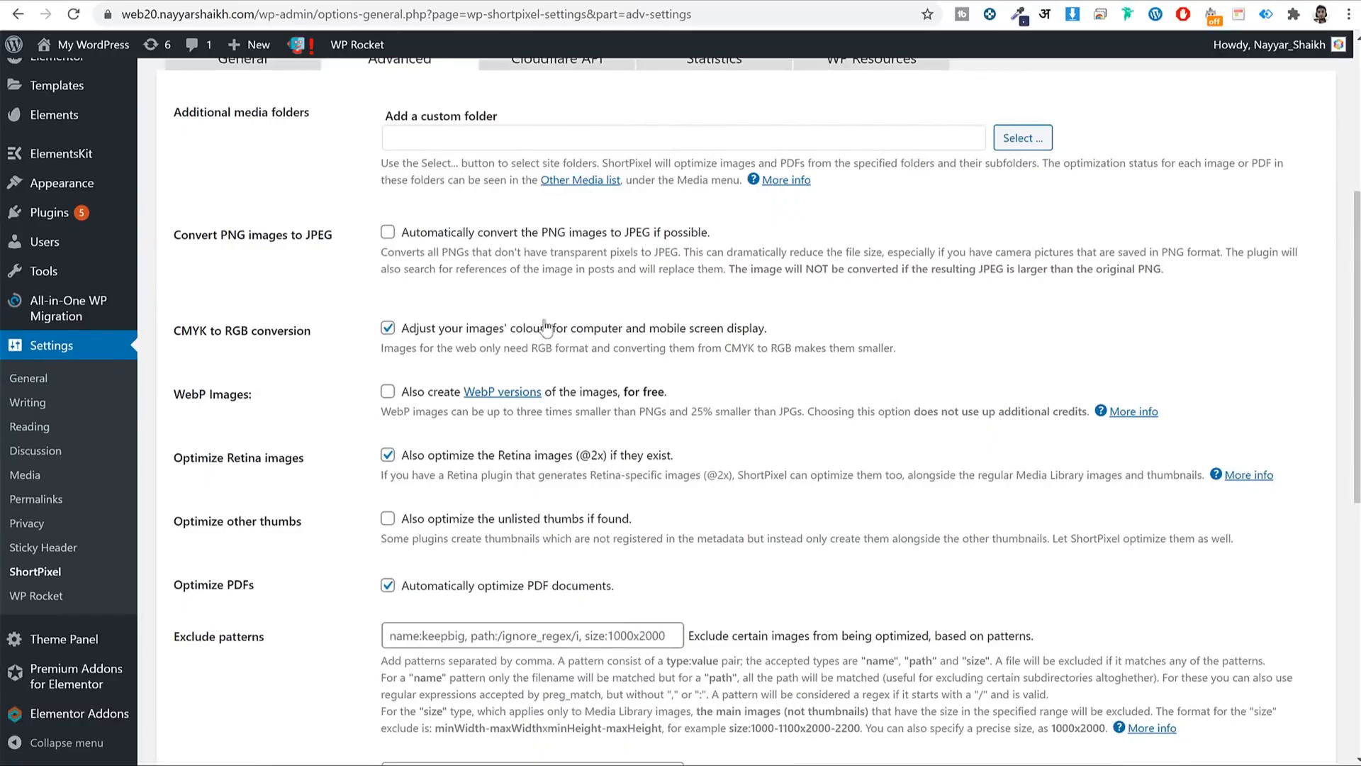
scroll(414, 283, down, 3)
scroll(414, 286, up, 4)
drag(221, 321, 325, 317)
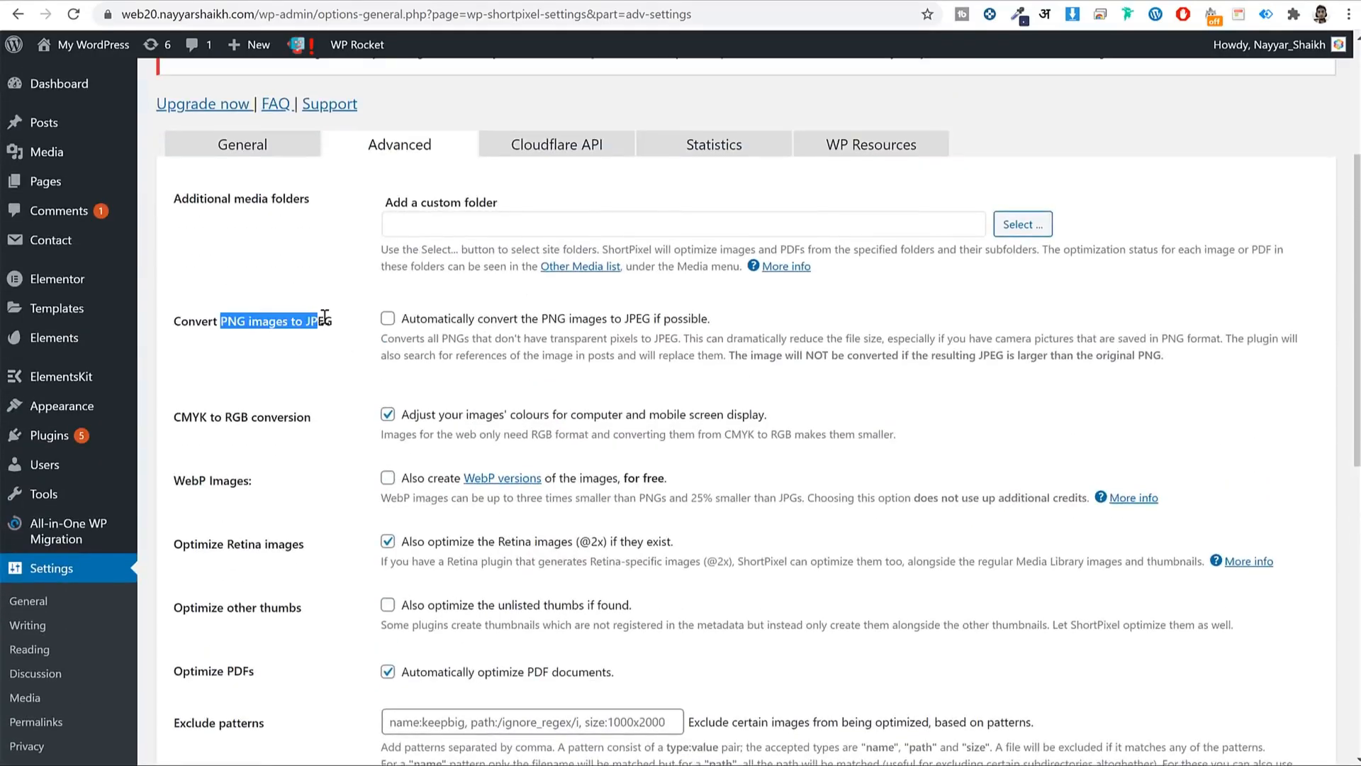
scroll(325, 317, down, 6)
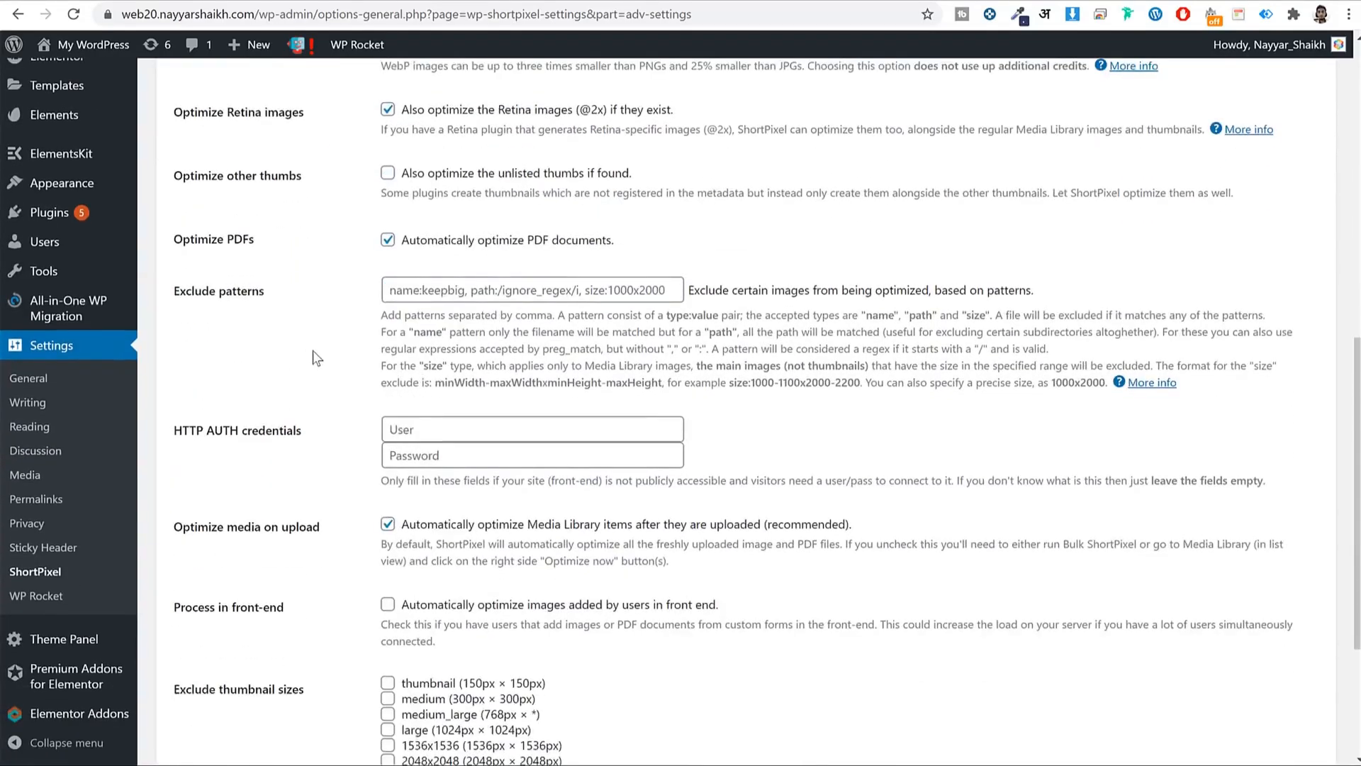
scroll(319, 354, down, 2)
scroll(451, 553, up, 11)
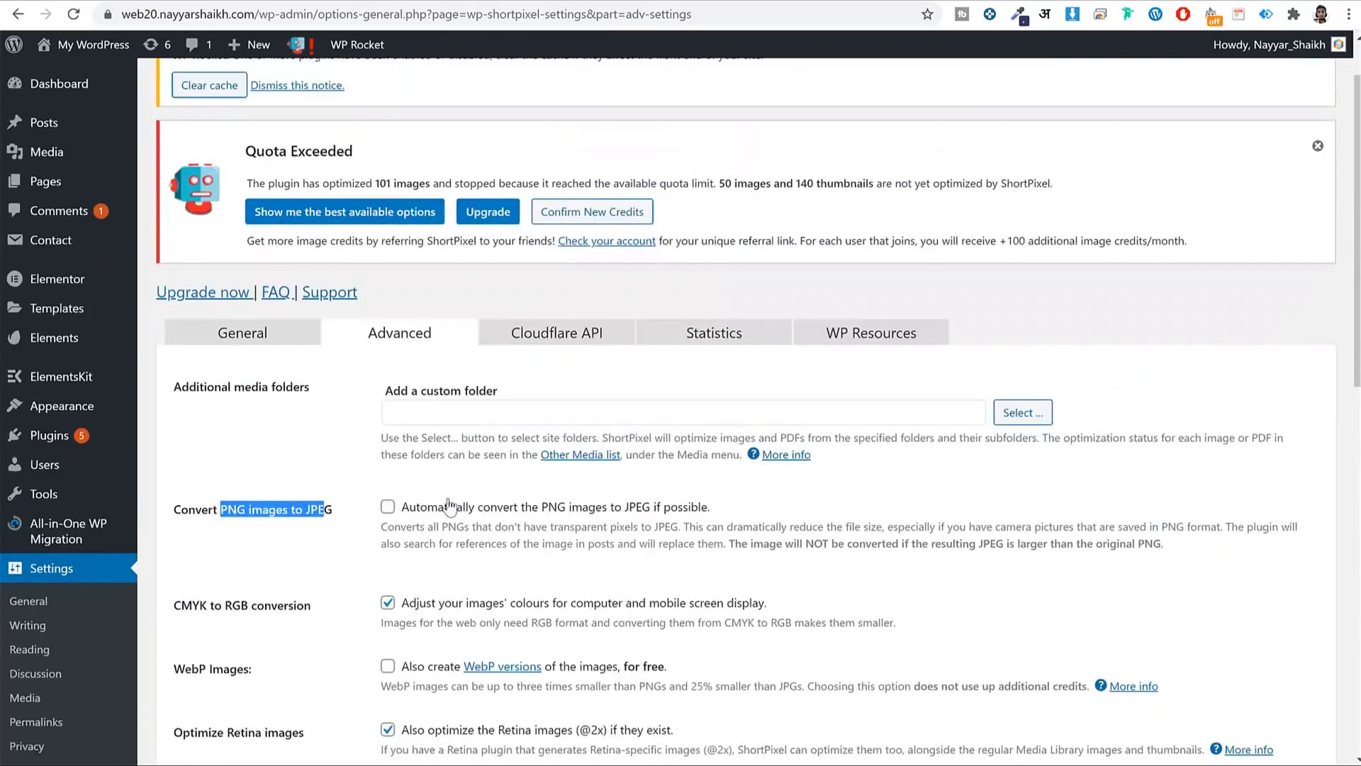
scroll(450, 505, down, 10)
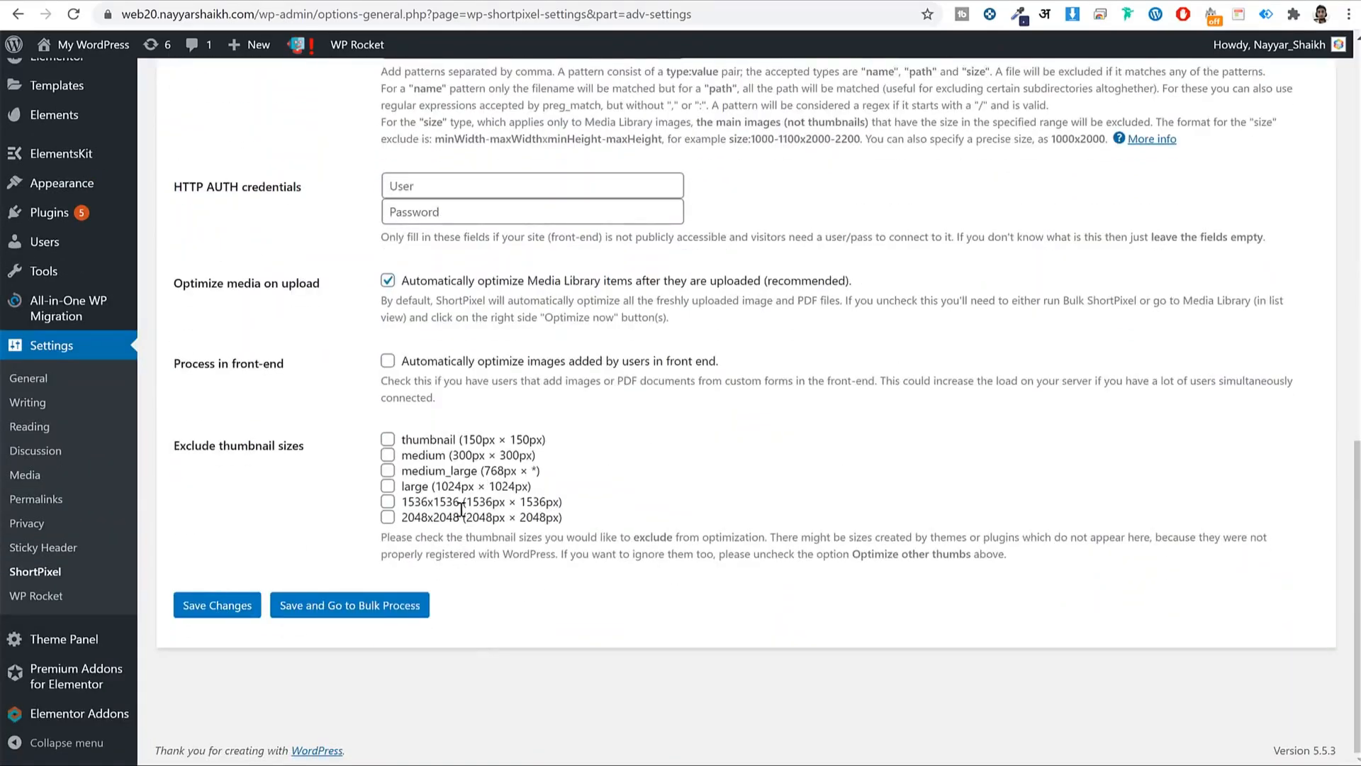
scroll(462, 508, up, 13)
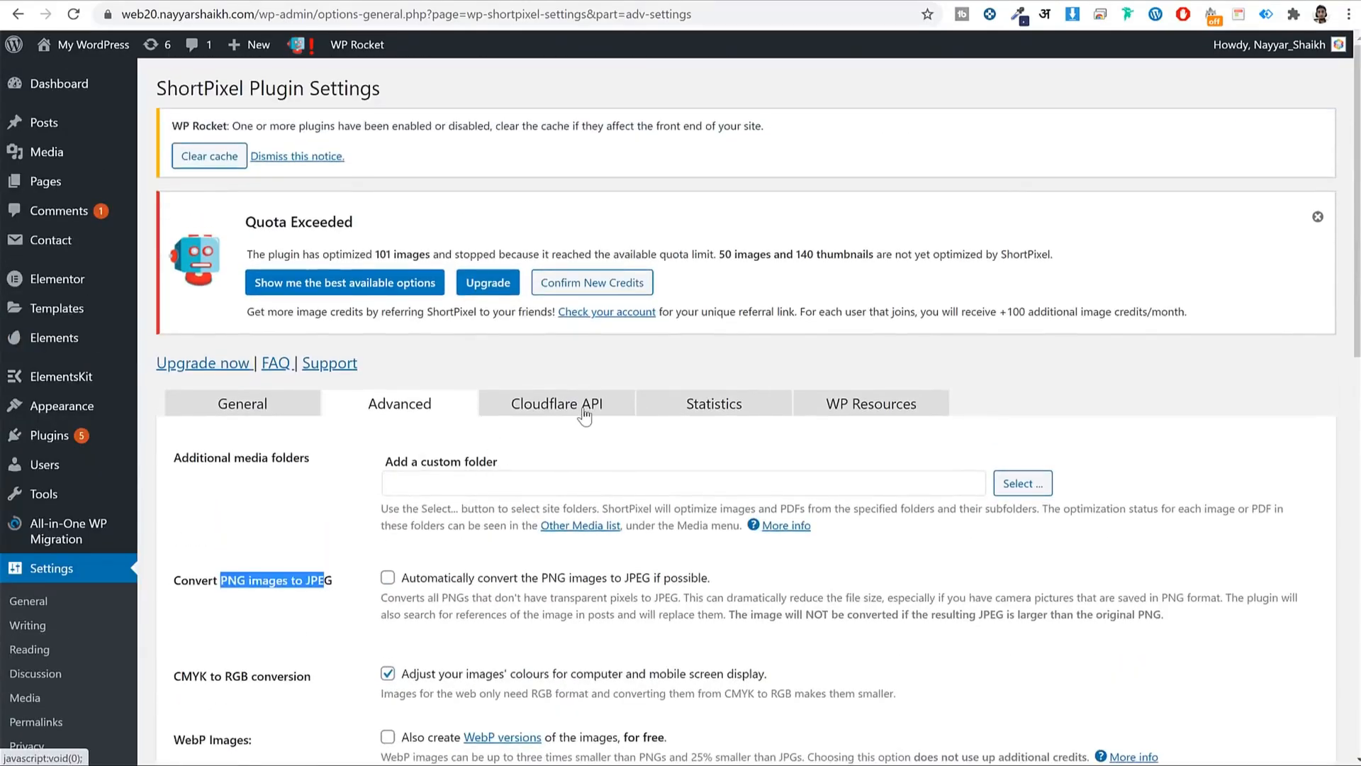
- Look through ShortPixel's Cloudflare API, Statistics and WP Resources settings, and return to the General settings
click(585, 417)
click(763, 410)
click(878, 410)
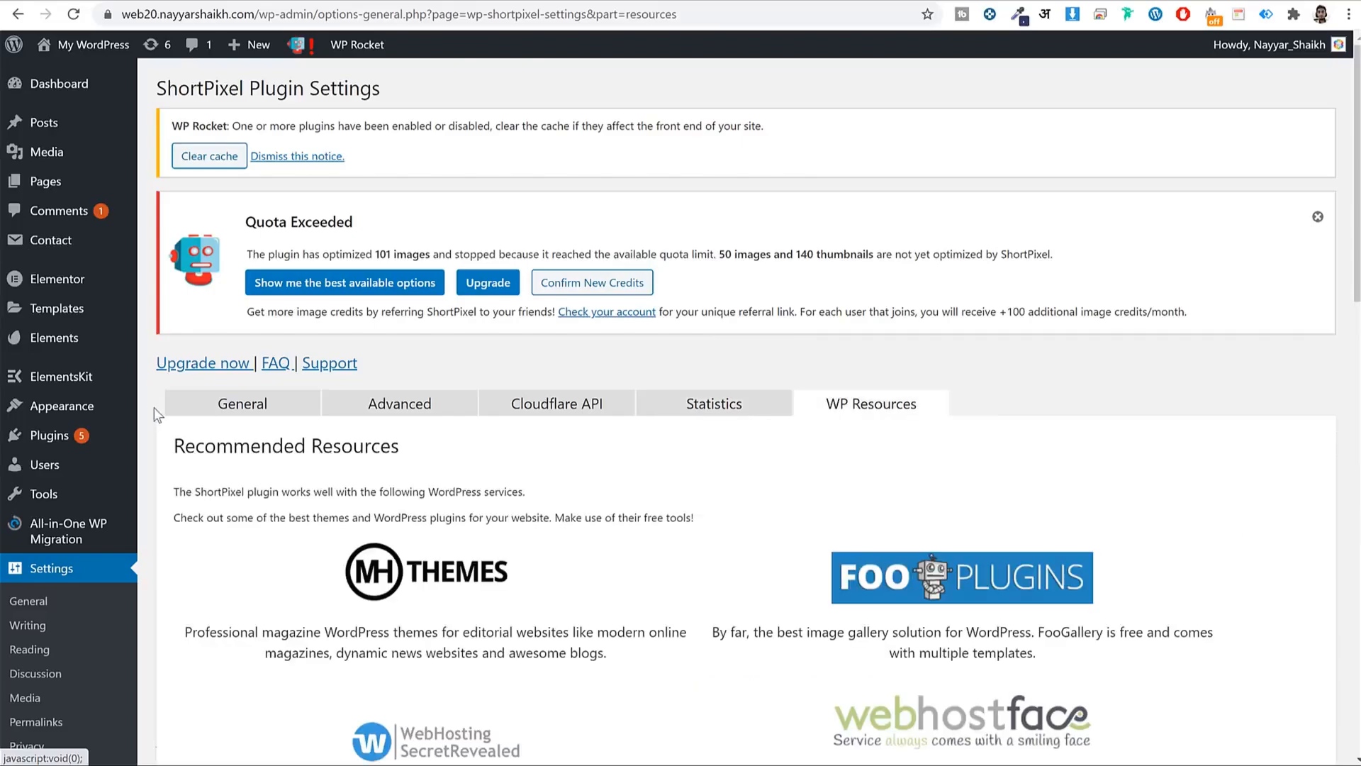
click(226, 410)
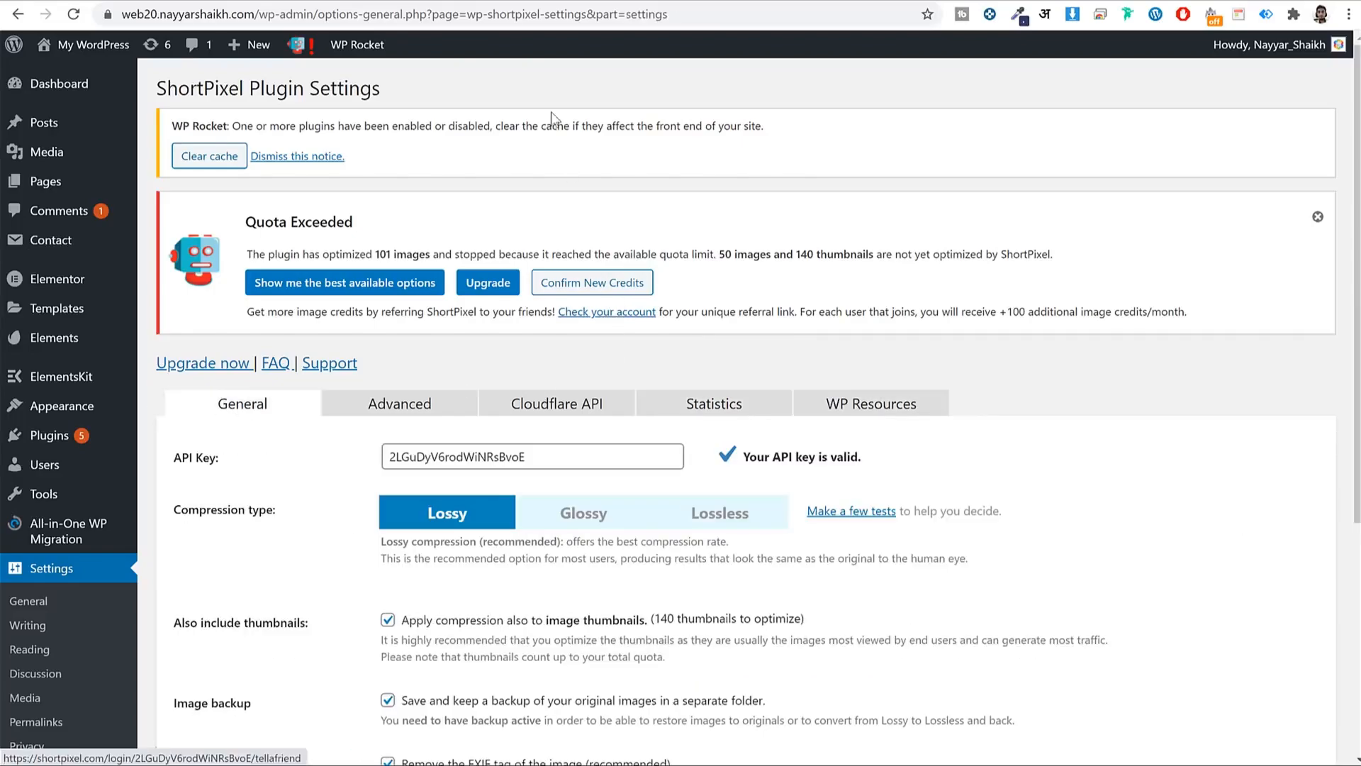
- Switch to the ShortPixel account's Plans & Pricing page and examine the free plan's monthly credits and the paid options
click(601, 1)
scroll(417, 222, up, 3)
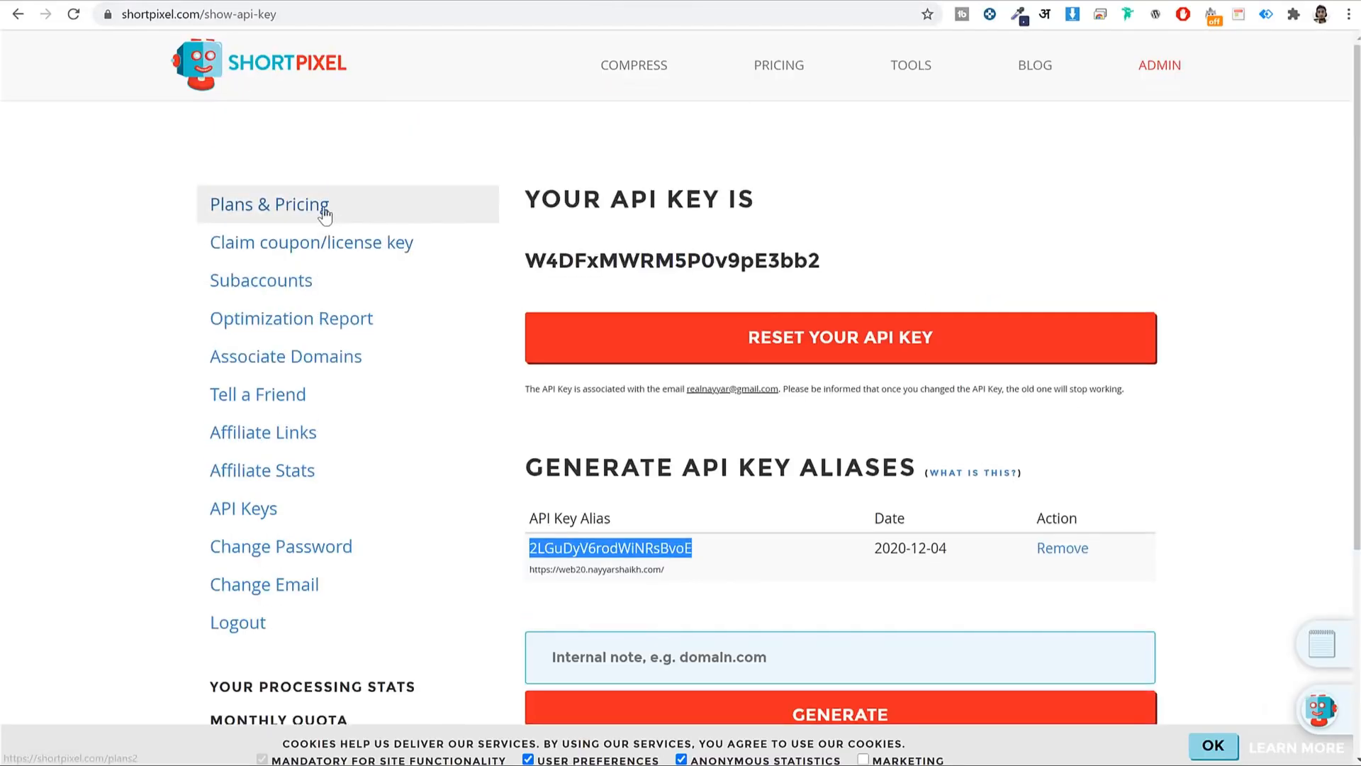
click(325, 212)
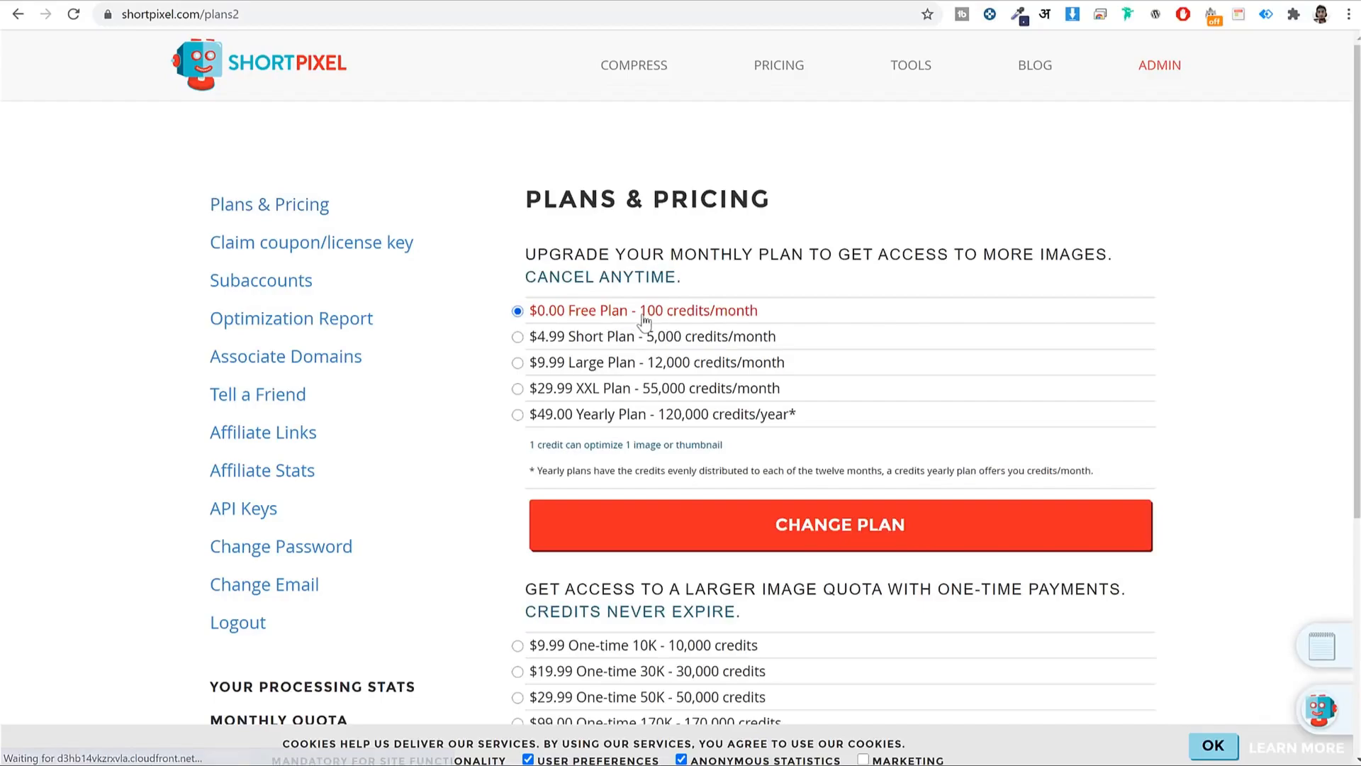
drag(703, 312, 639, 313)
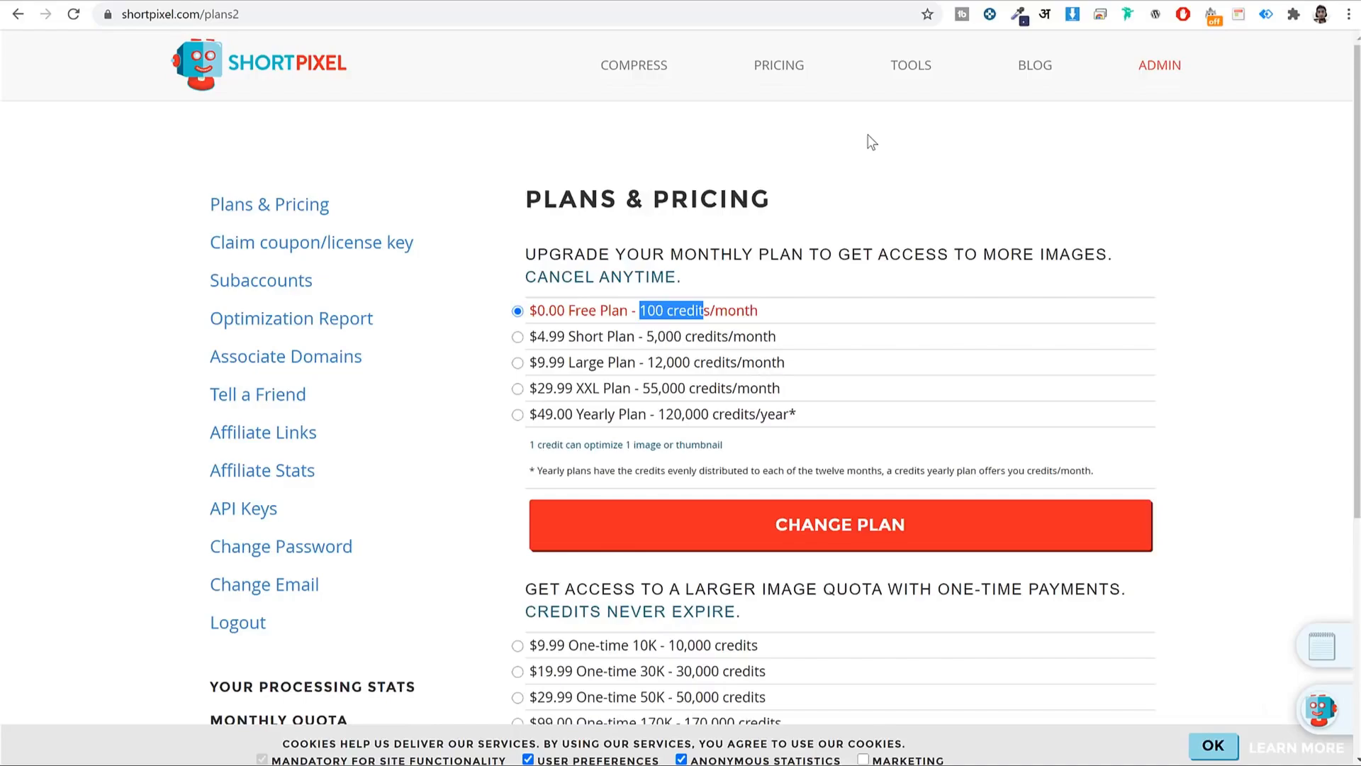
scroll(879, 221, down, 5)
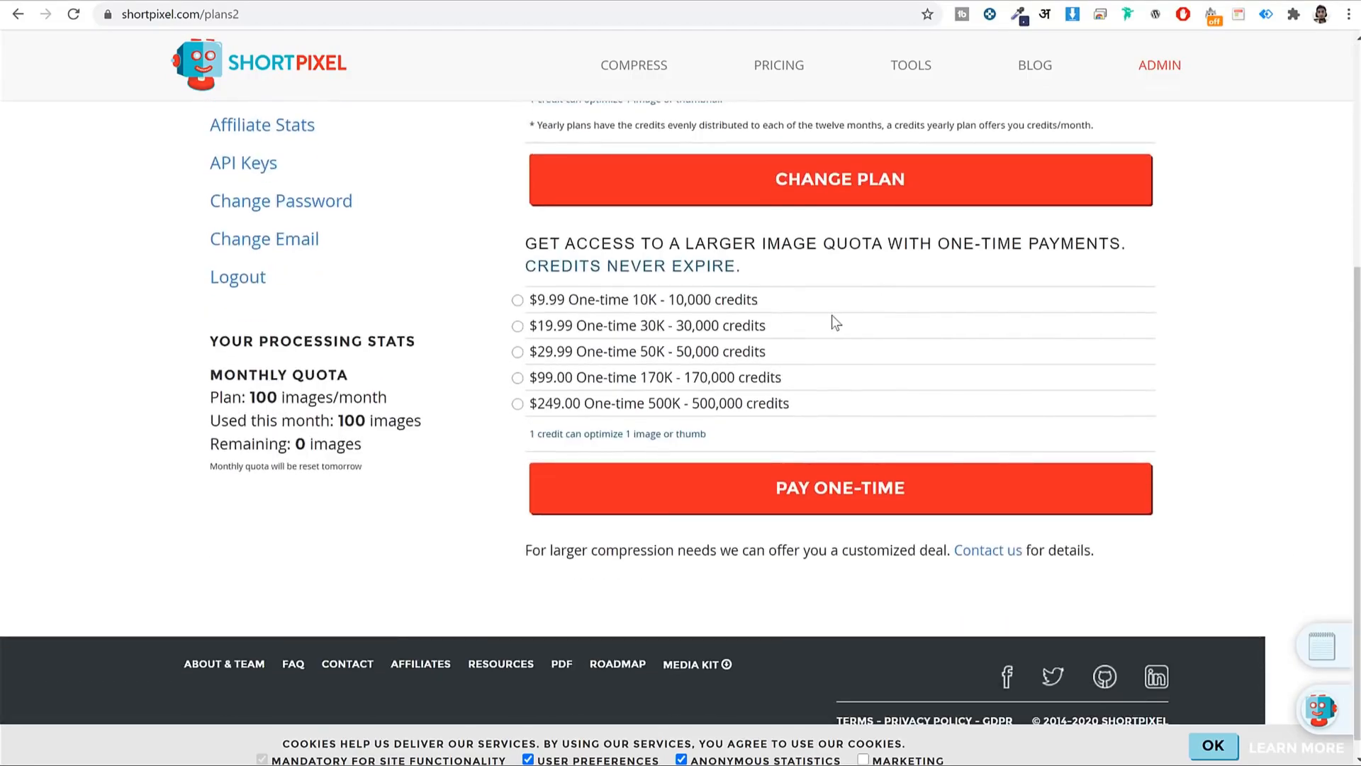
scroll(581, 326, up, 5)
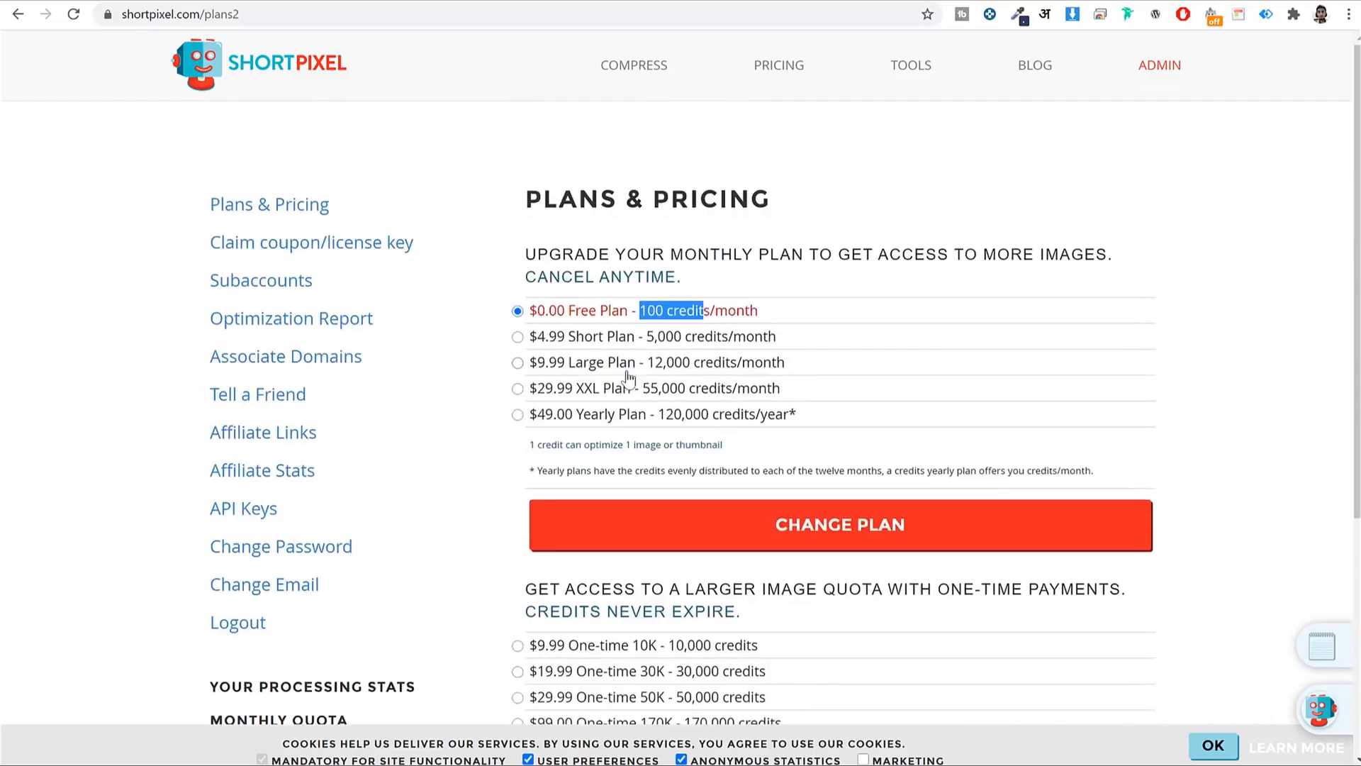
- Select the $9.99 One-time 10K credit package and read the terms for one-time payments and credit expiry
scroll(617, 383, down, 5)
click(547, 307)
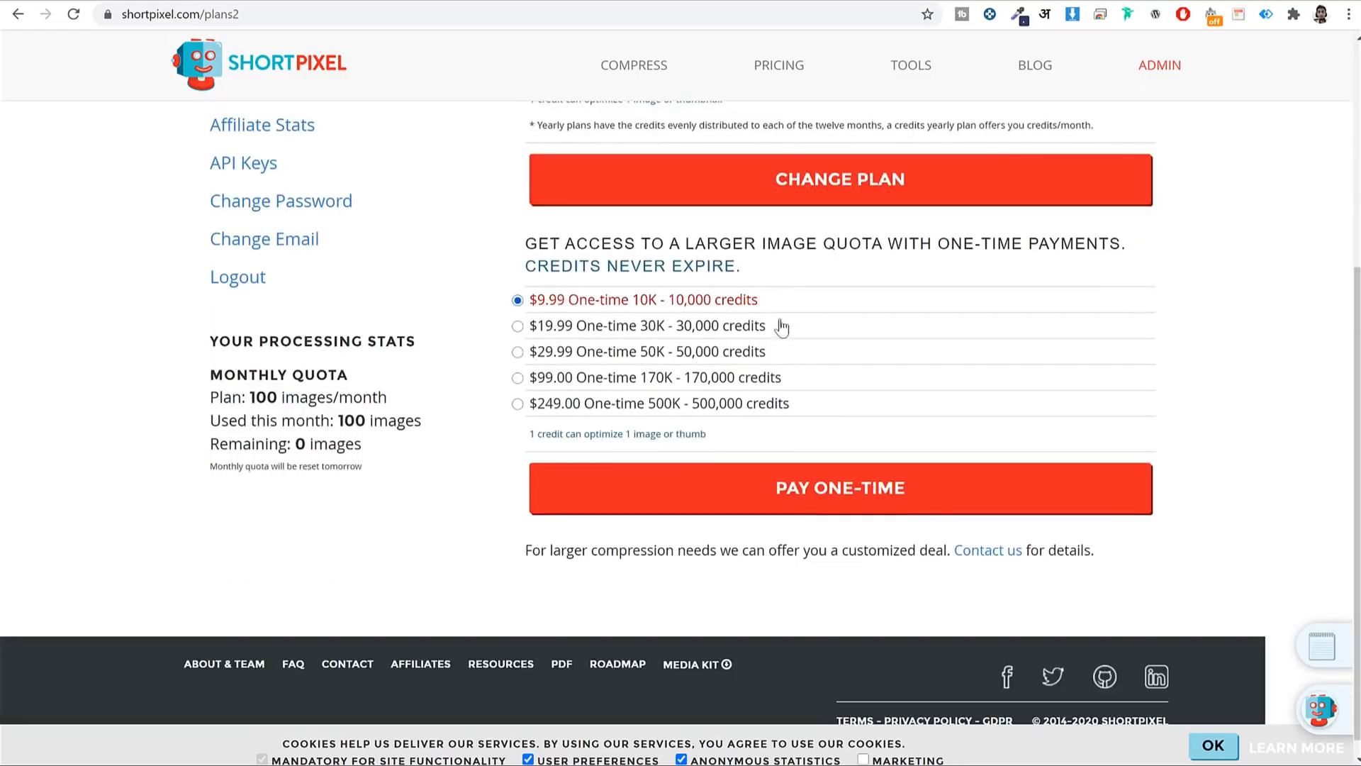
drag(713, 307, 677, 305)
drag(794, 244, 1001, 244)
click(709, 268)
drag(753, 268, 511, 277)
click(544, 269)
scroll(778, 343, up, 5)
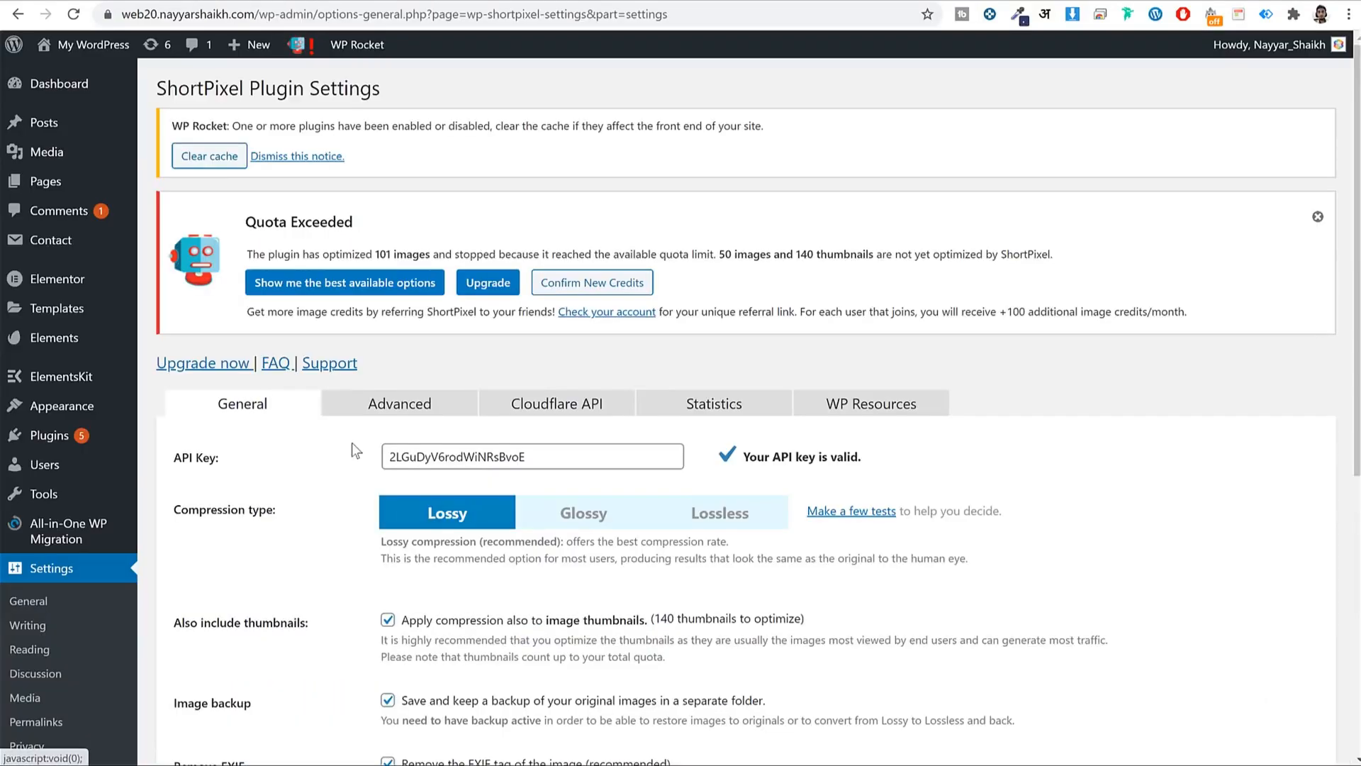
- Save the ShortPixel settings, proceed to the bulk process and examine the numbers of original images and thumbnails
scroll(355, 444, down, 7)
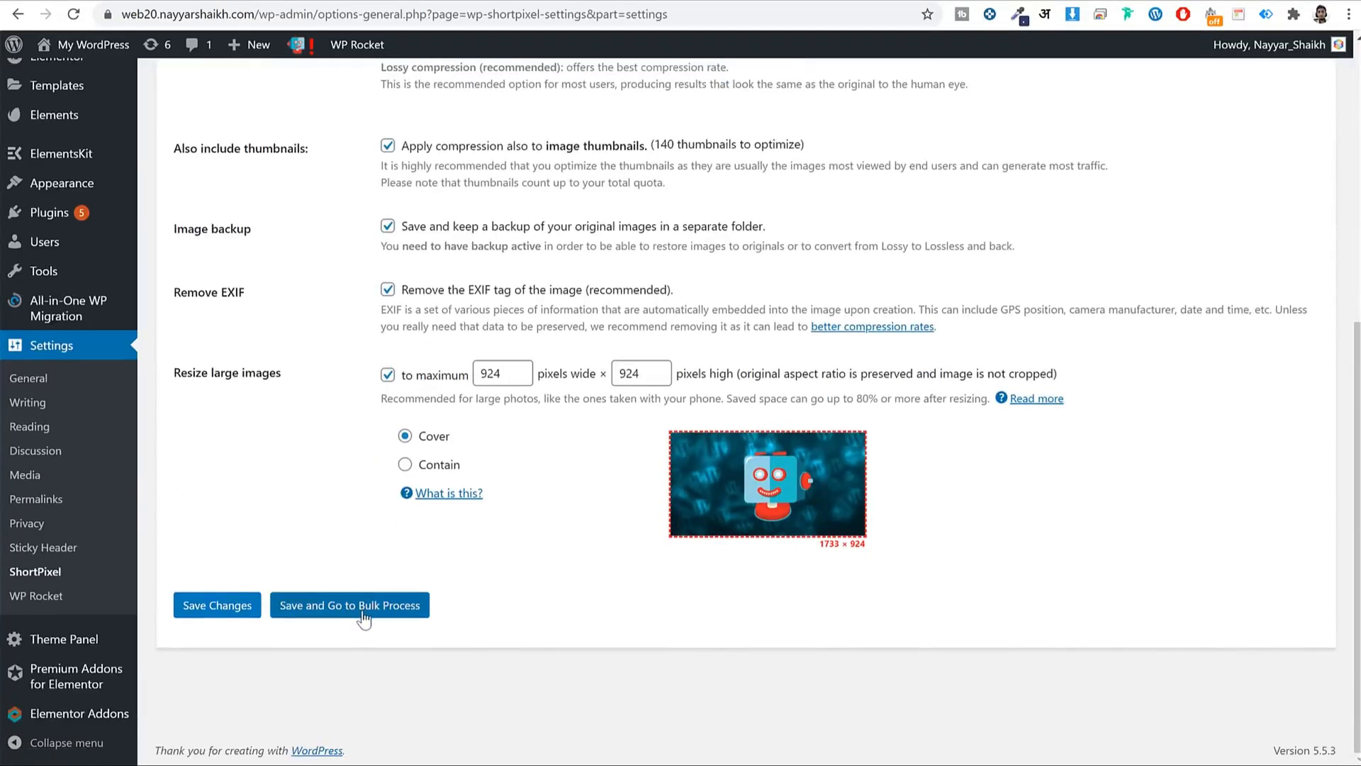
click(364, 617)
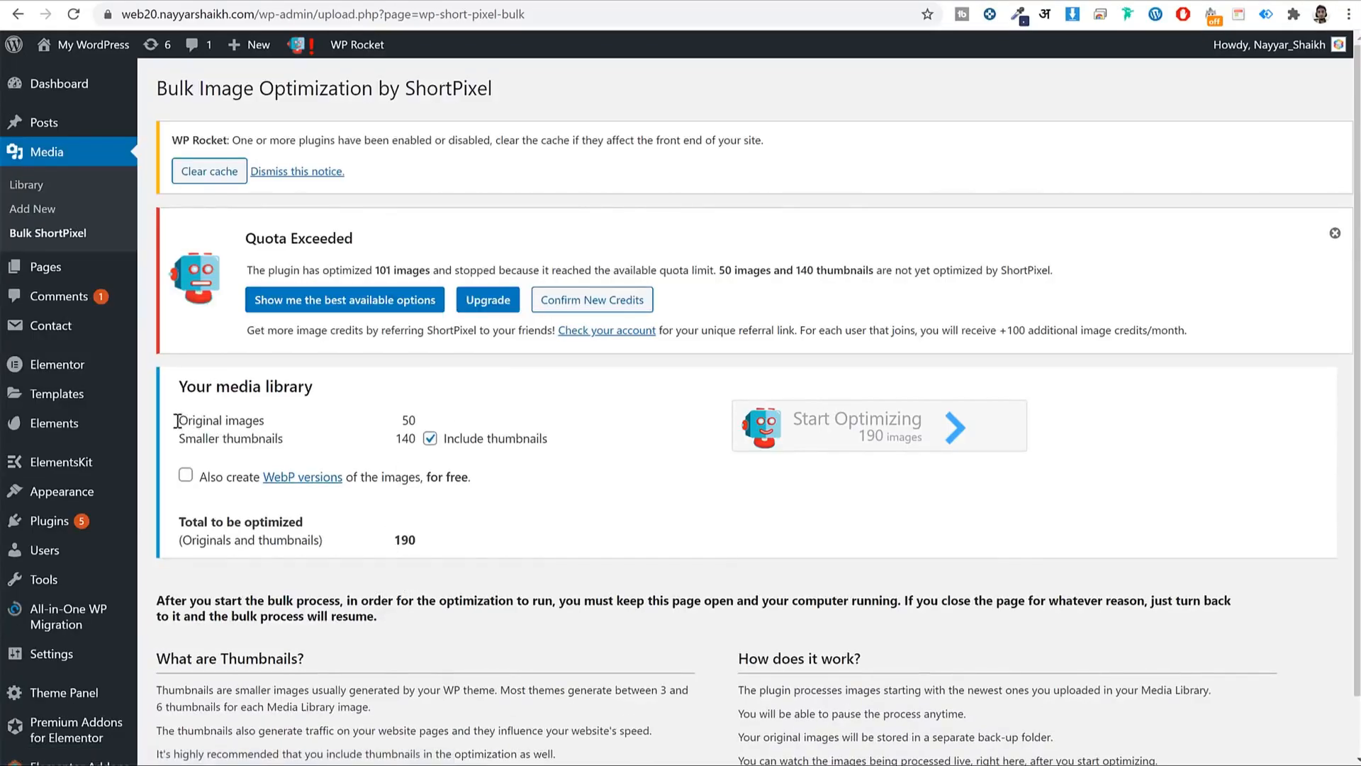
drag(177, 420, 286, 417)
drag(422, 414, 404, 419)
click(341, 461)
scroll(438, 454, down, 1)
drag(417, 352, 395, 380)
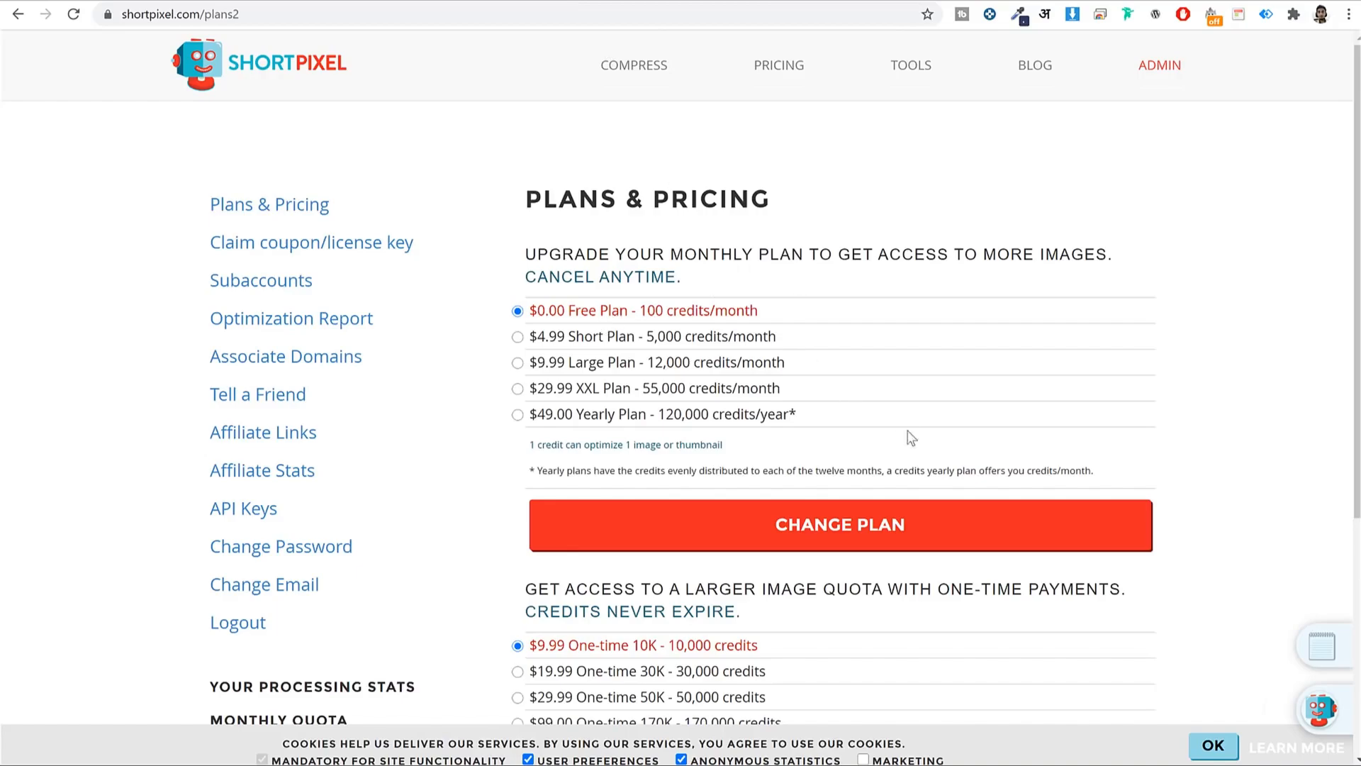
- Switch to the ShortPixel account page, review the monthly and one-time plans, and log out of the account
scroll(858, 444, down, 6)
scroll(871, 429, up, 5)
scroll(1081, 312, down, 5)
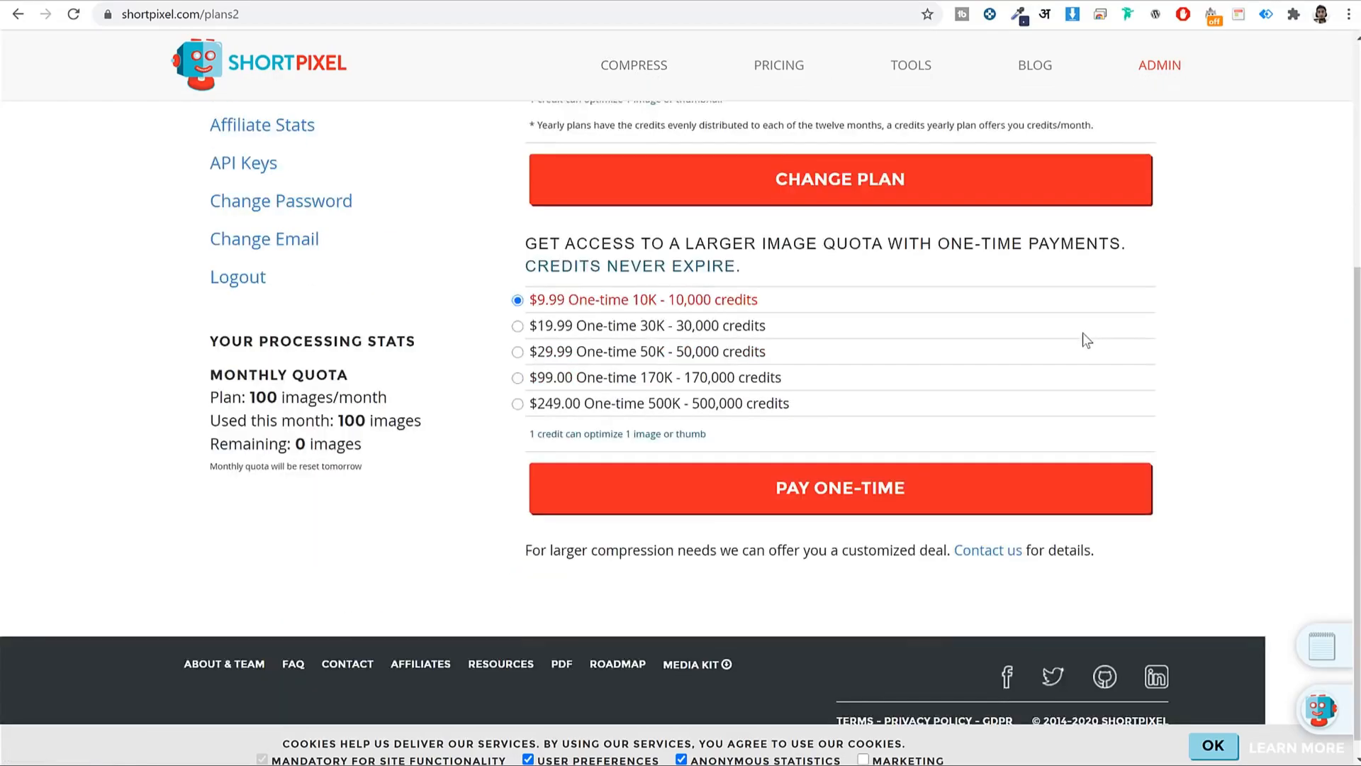
scroll(1084, 339, up, 5)
click(269, 619)
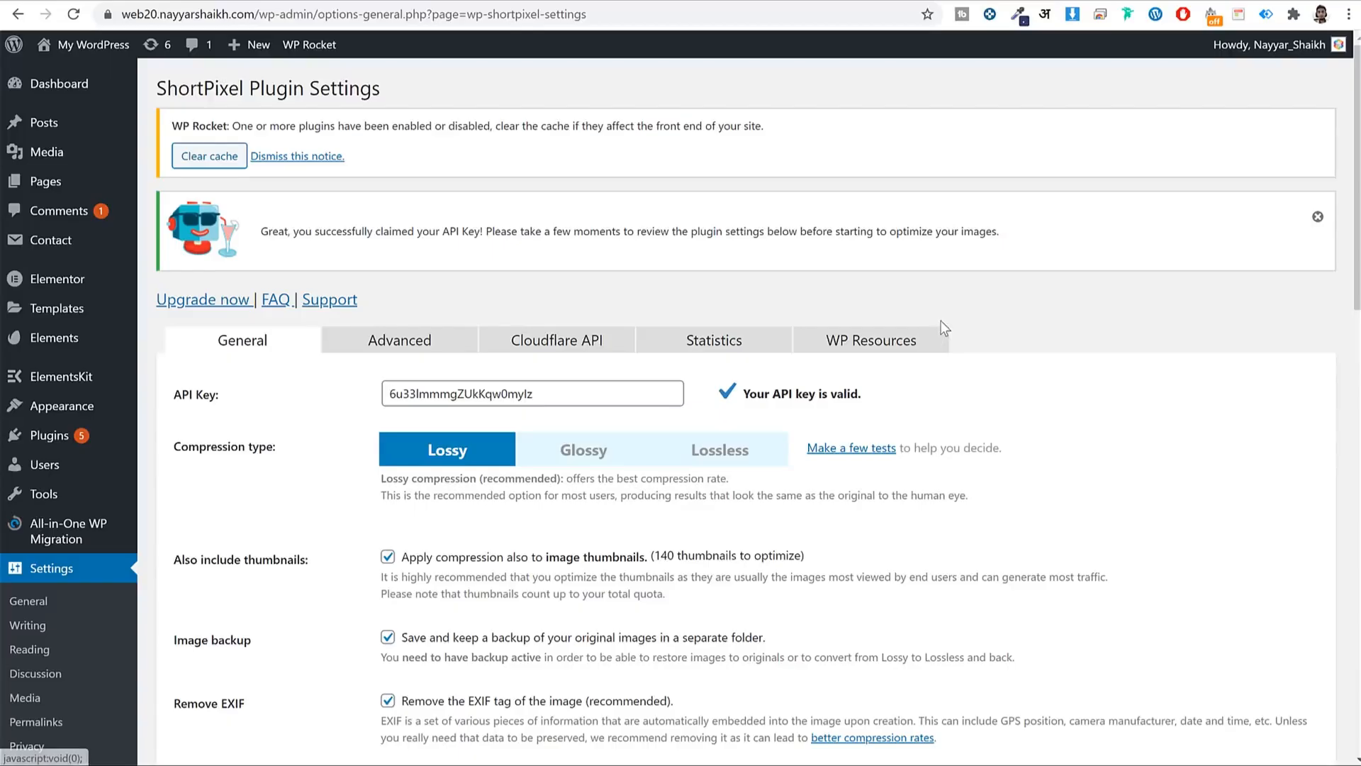
- Enable resizing of large images to a maximum of 924 × 924 pixels in ShortPixel's General settings, using the Cover option
scroll(1126, 398, down, 5)
scroll(1131, 404, up, 4)
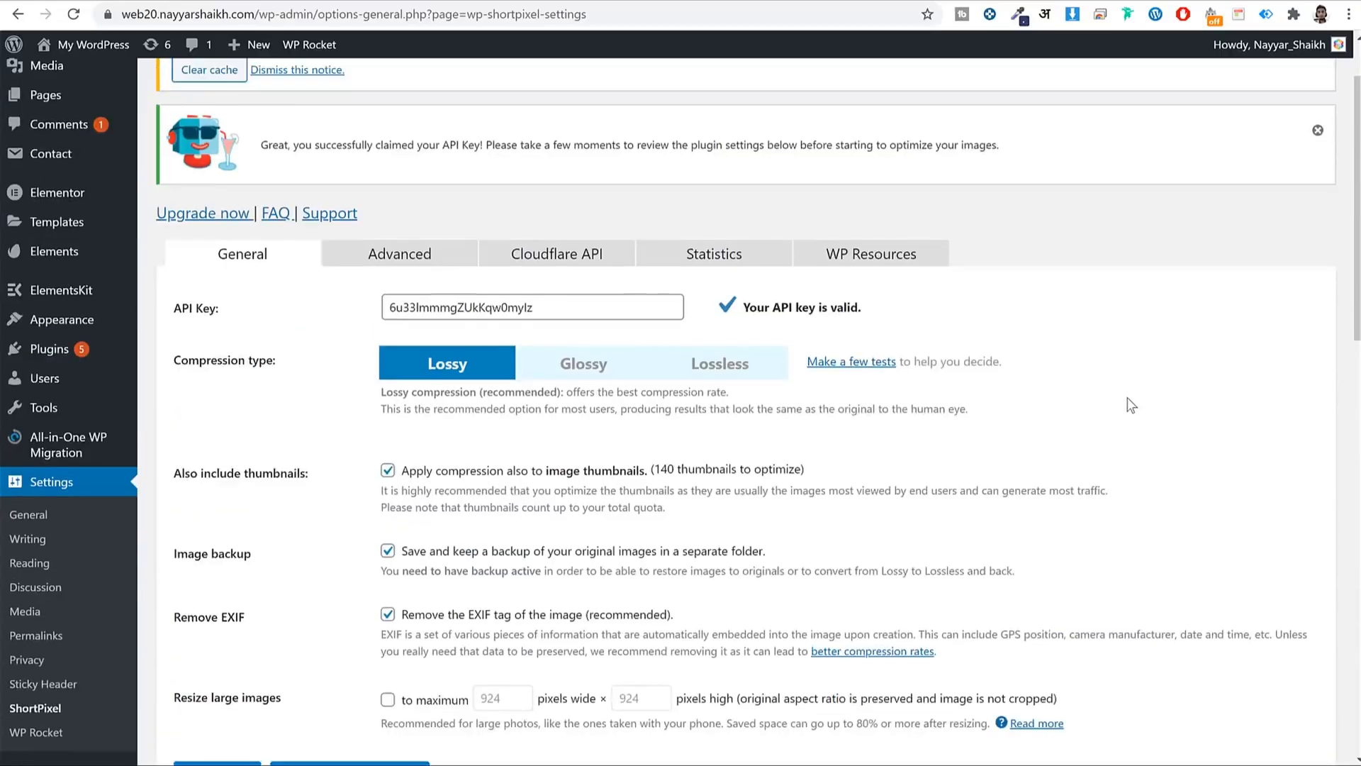
scroll(1127, 400, up, 2)
scroll(440, 284, down, 3)
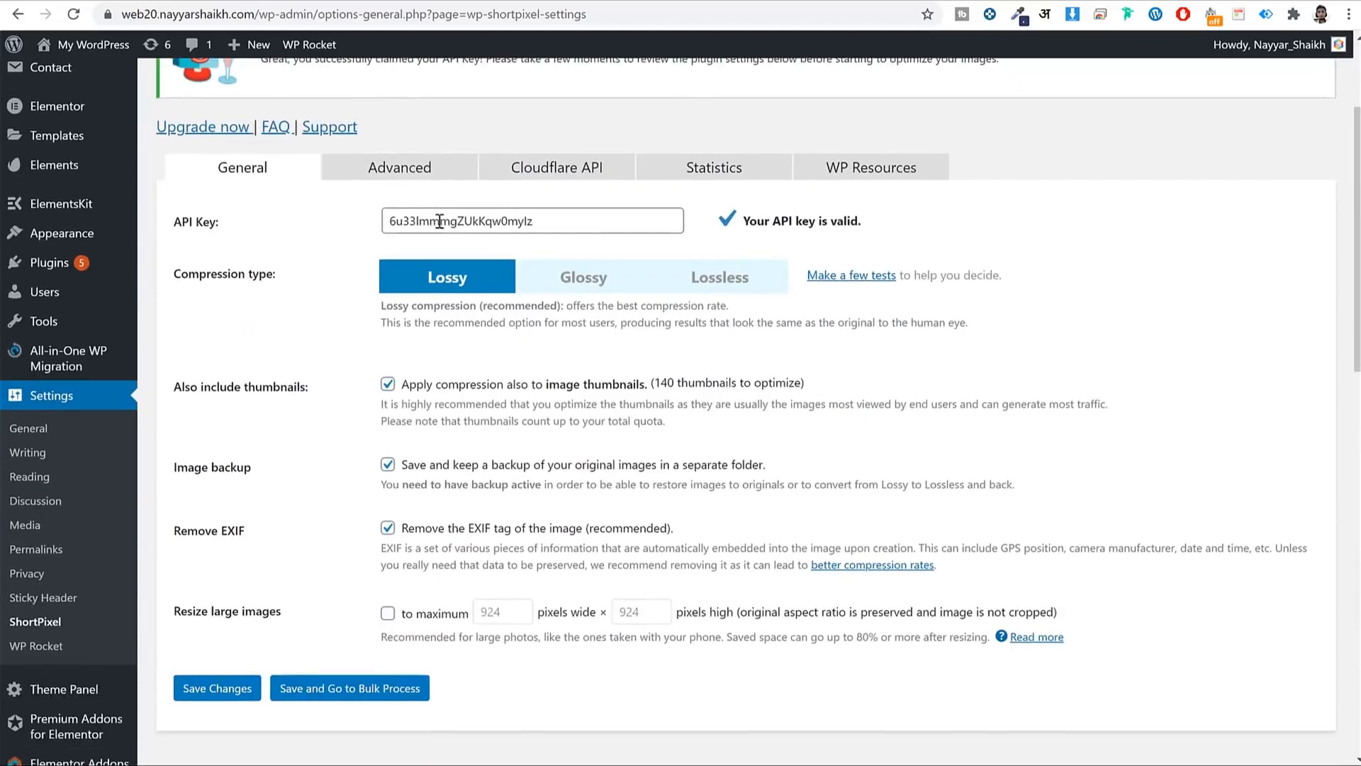
click(479, 221)
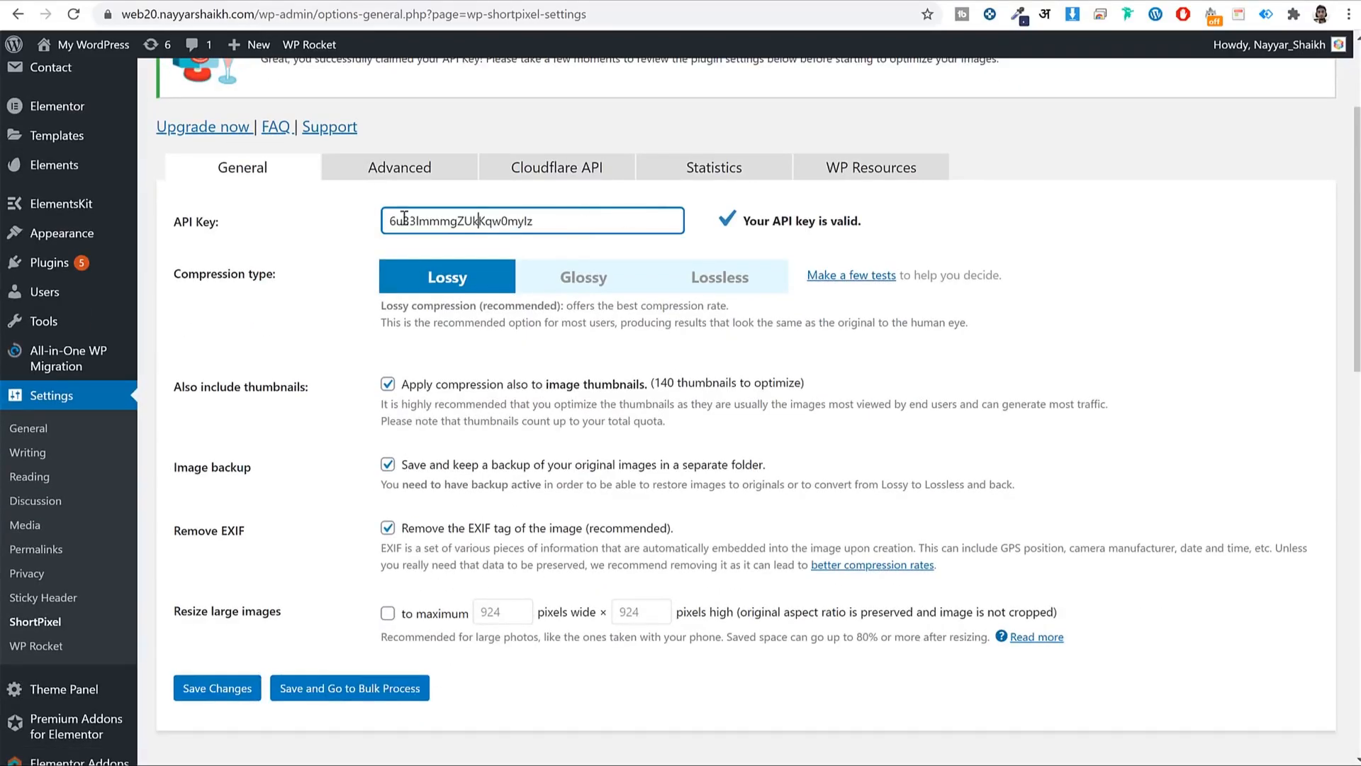
scroll(404, 217, down, 1)
click(426, 526)
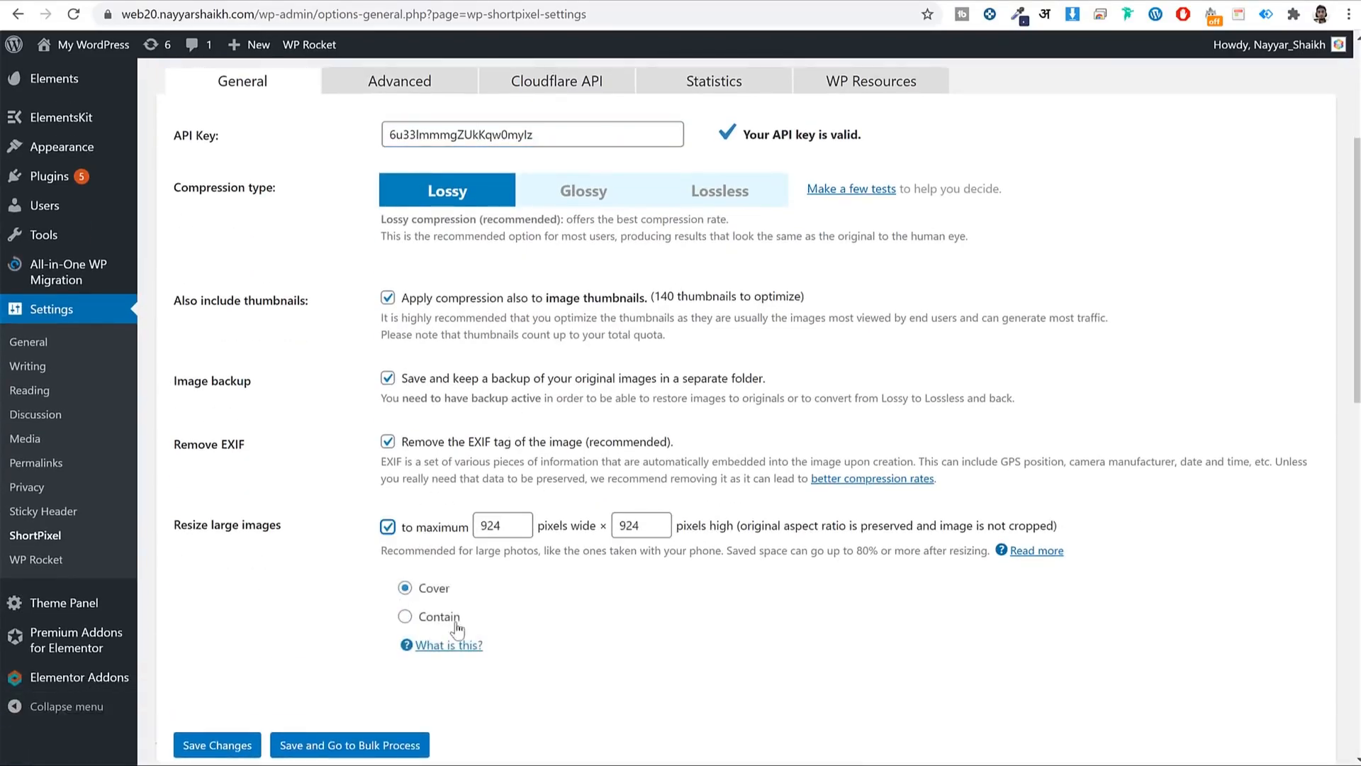
scroll(305, 639, down, 3)
scroll(323, 608, up, 5)
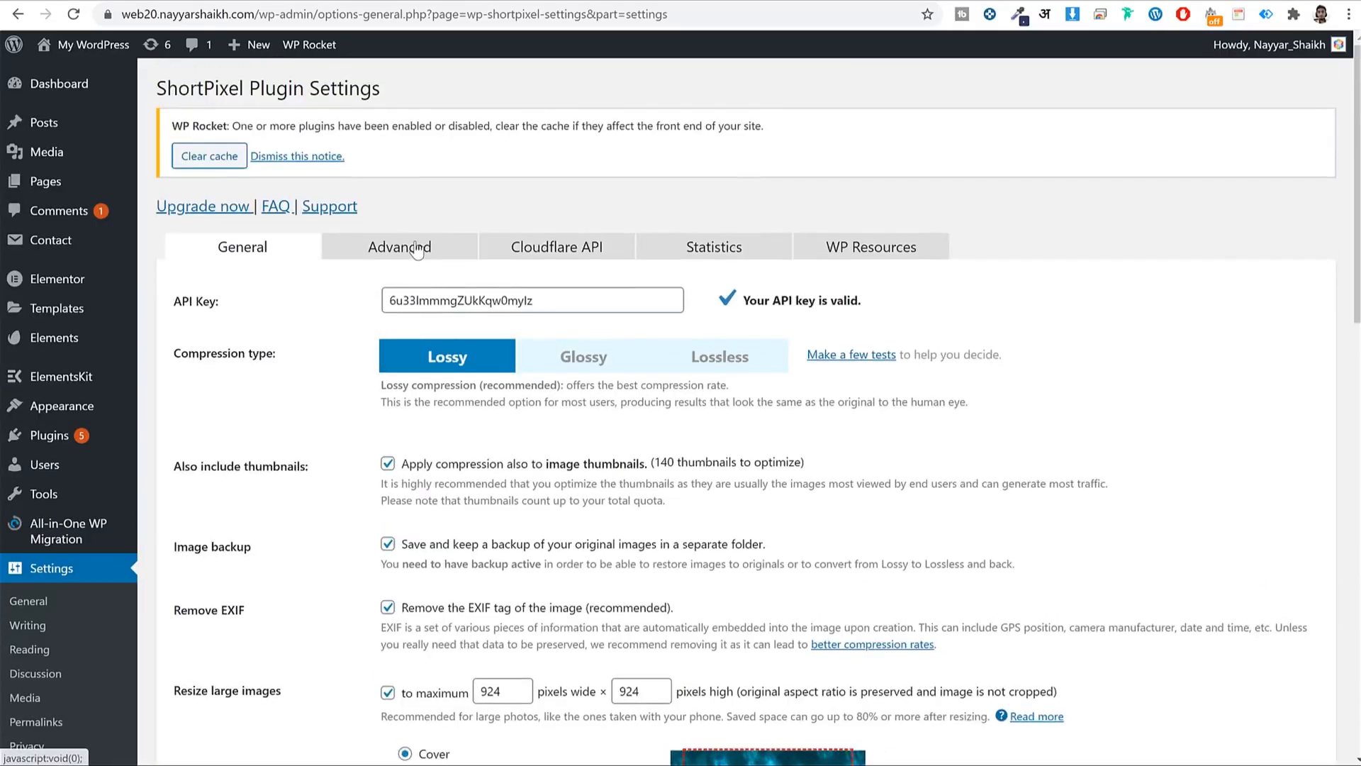
- Look through ShortPixel's Advanced, Cloudflare API and Statistics settings, and return to the General settings
click(417, 250)
click(685, 248)
click(437, 255)
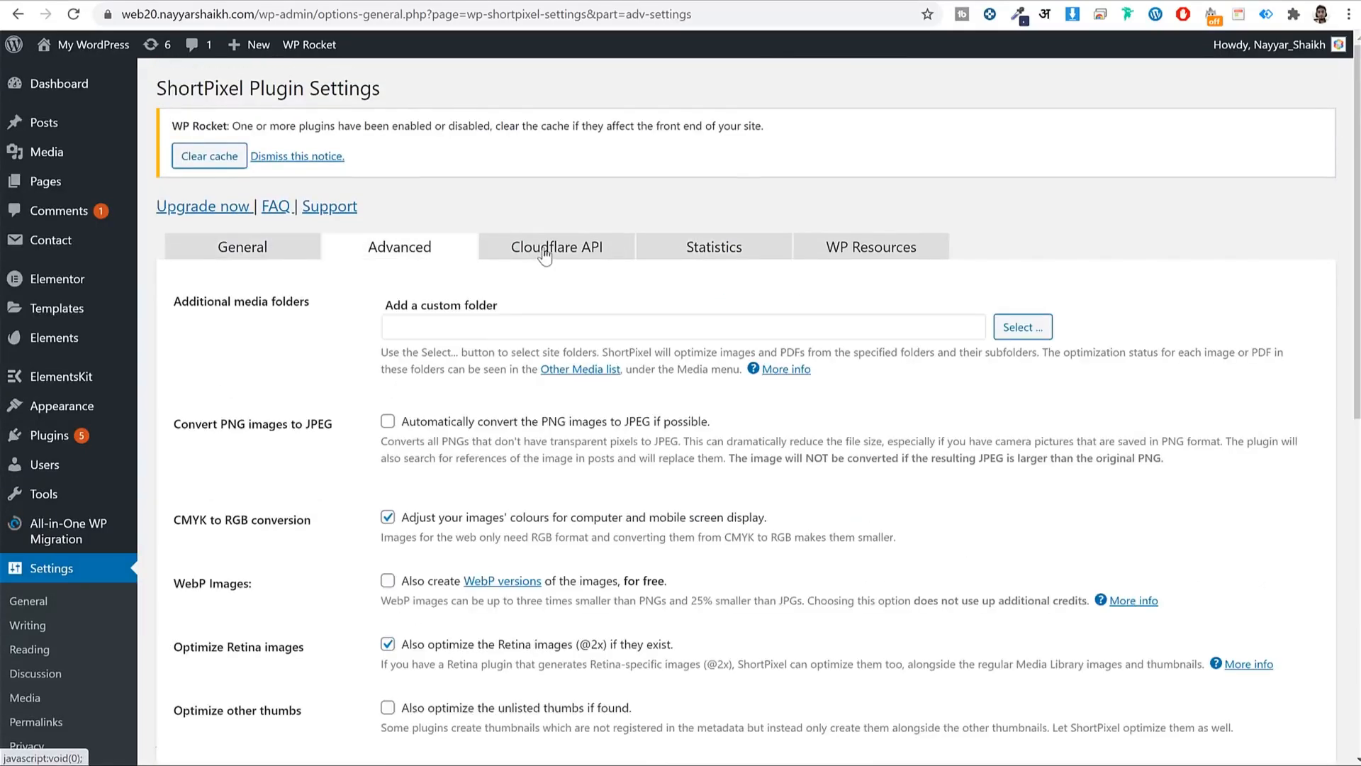
click(560, 247)
click(727, 249)
click(225, 256)
- Save the settings, start ShortPixel's bulk optimization and check the reduction percentages of the first processed images
scroll(391, 275, down, 3)
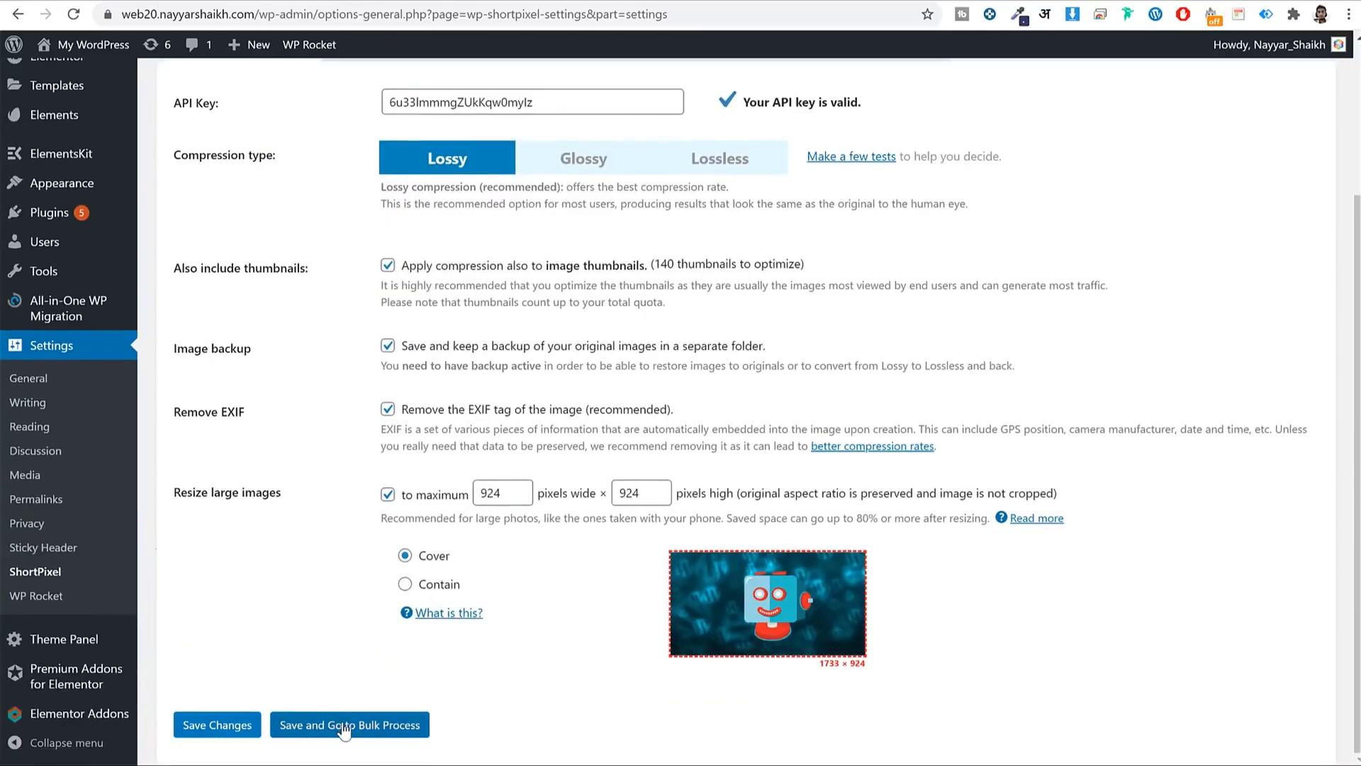
click(402, 724)
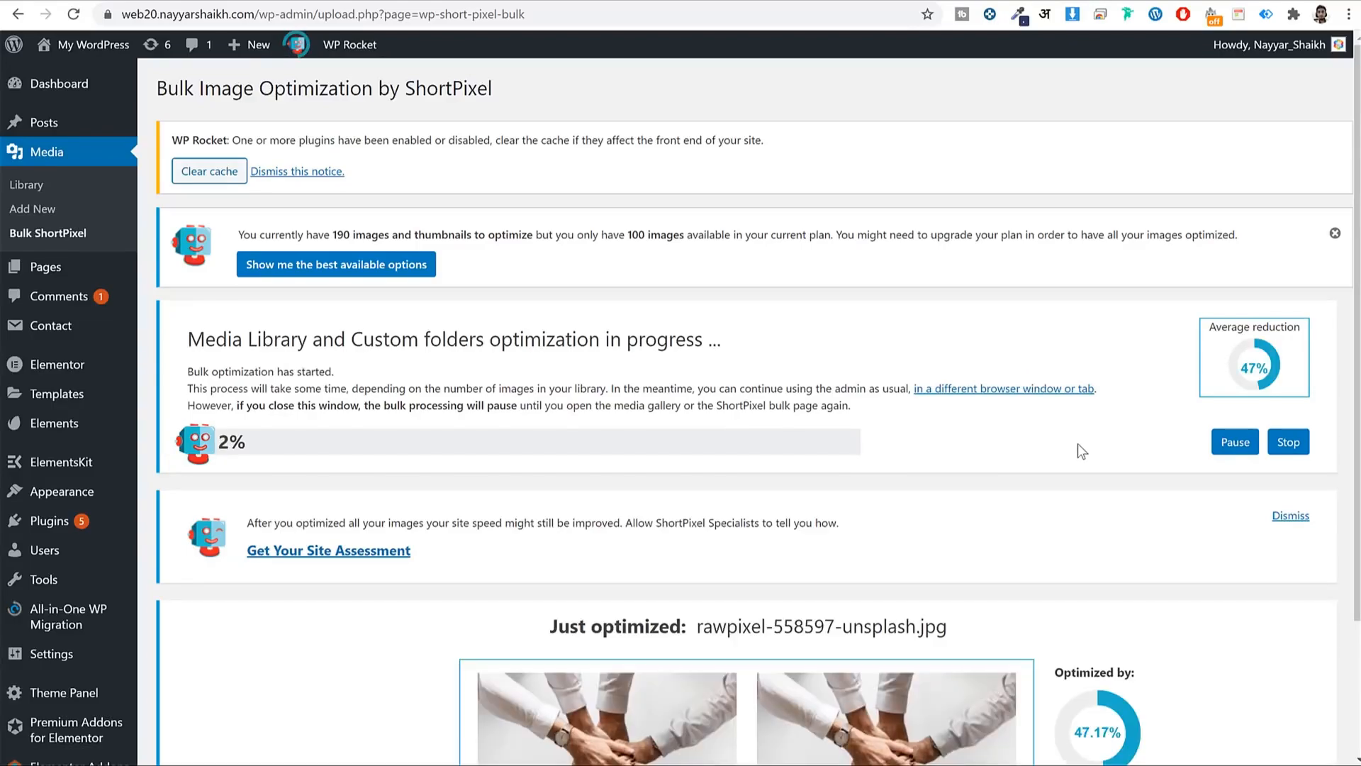
scroll(1078, 447, down, 3)
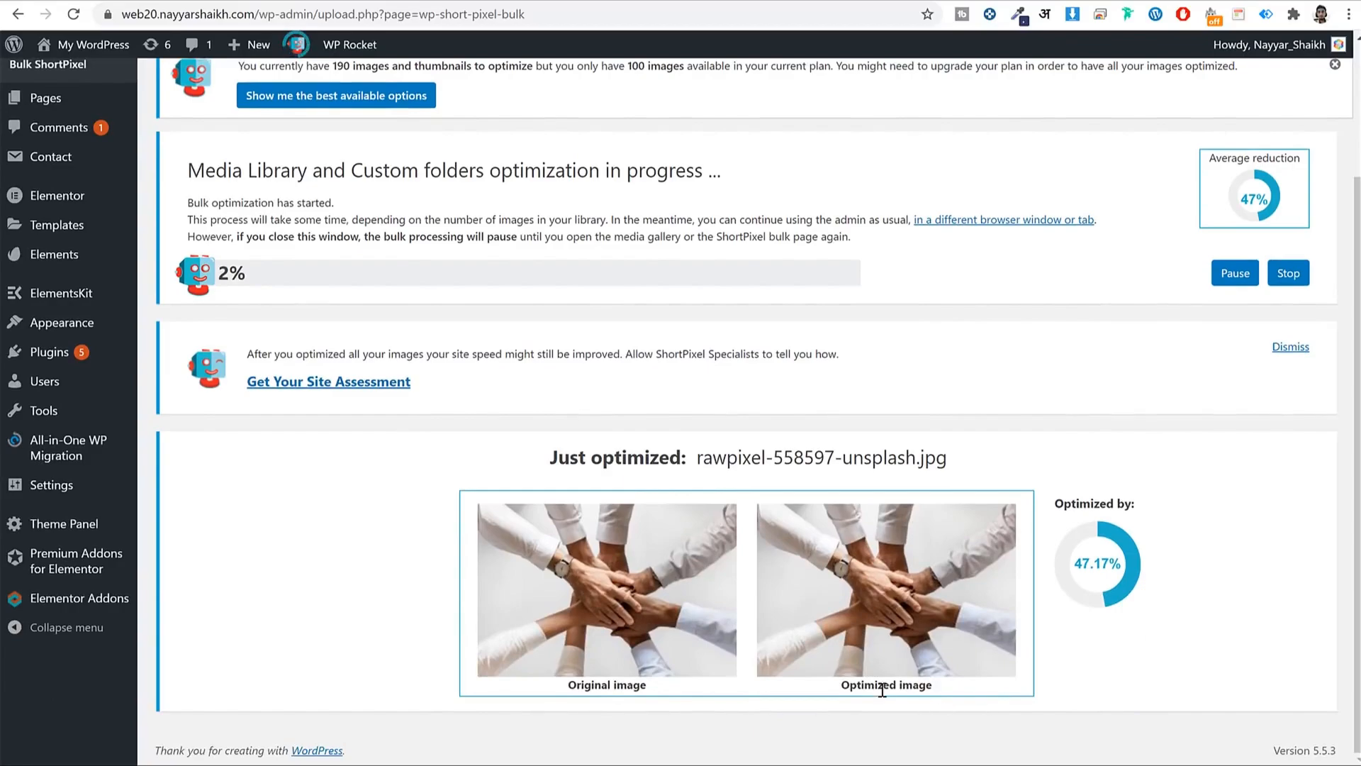
double_click(1114, 562)
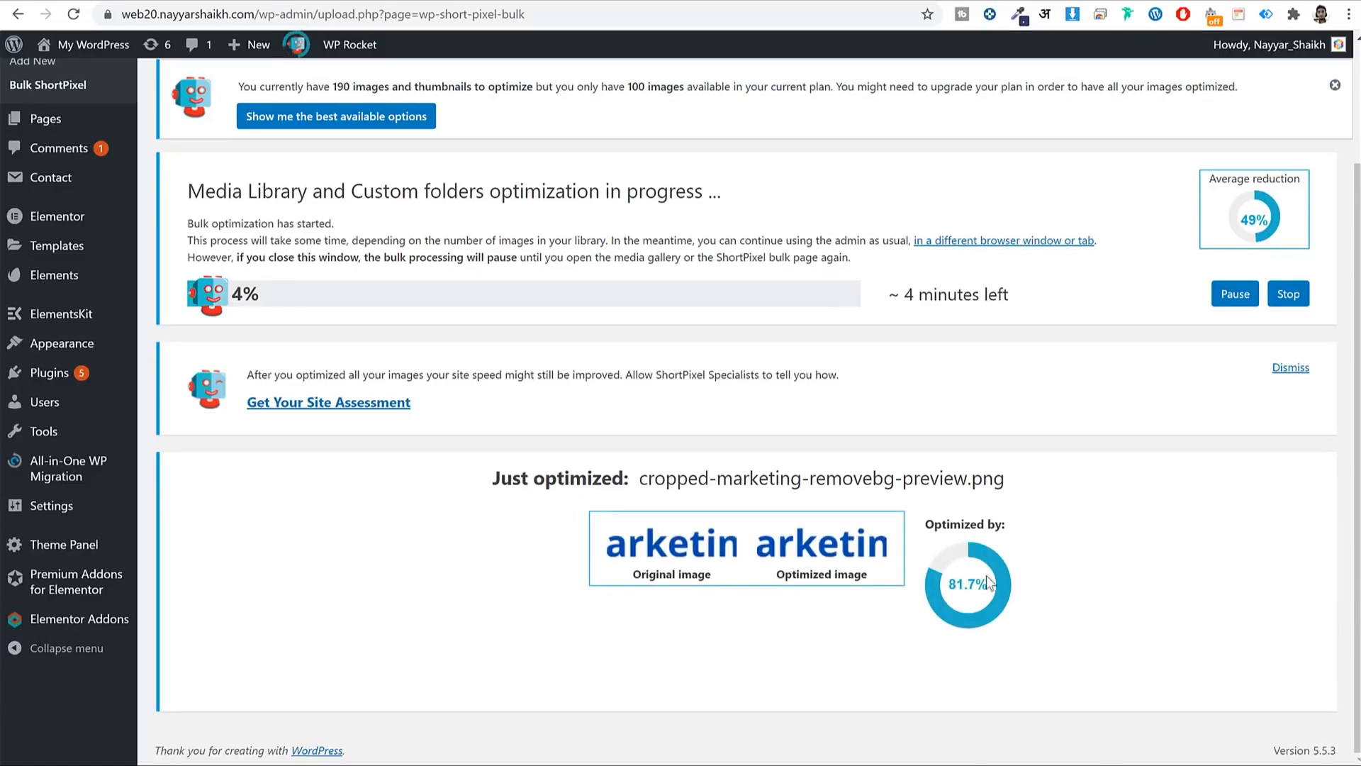
double_click(959, 584)
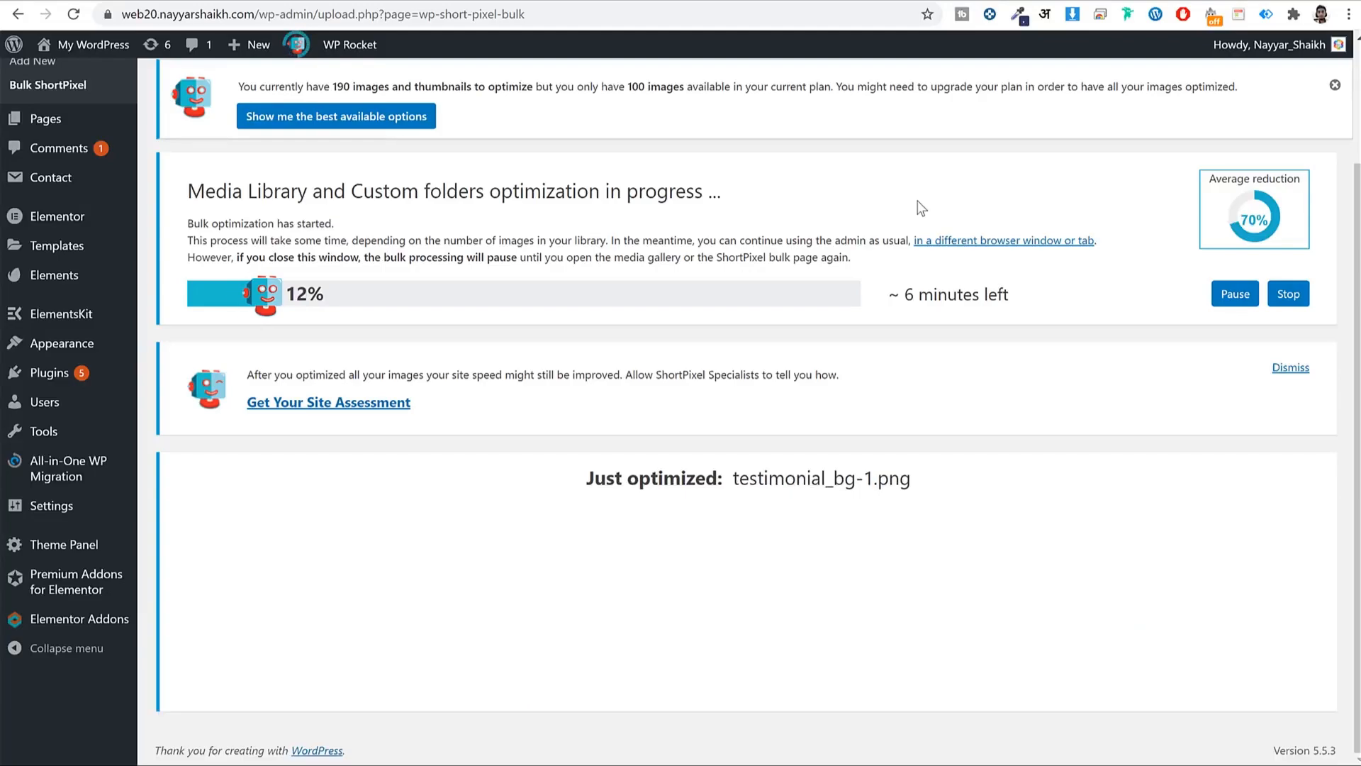
scroll(1165, 523, down, 2)
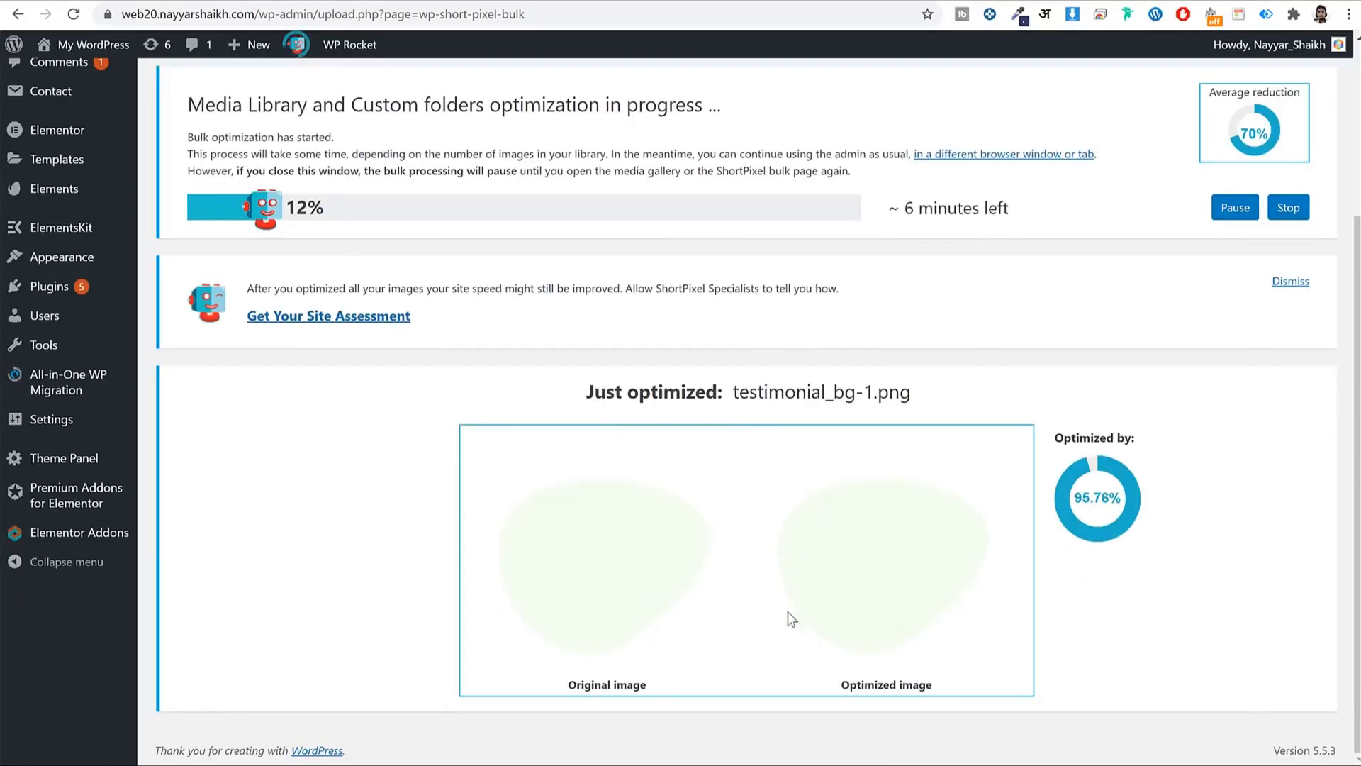
drag(1117, 493, 1078, 496)
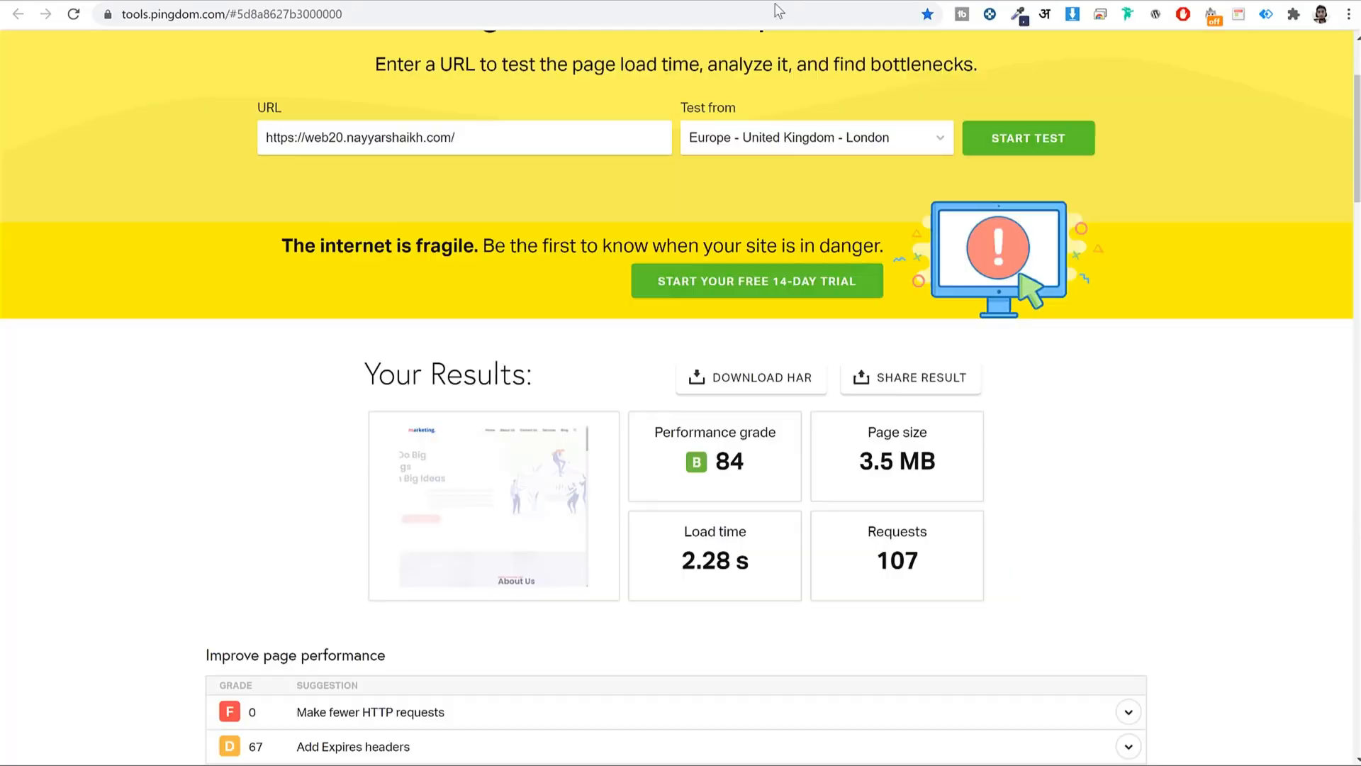
- Switch to the Pingdom speed test results and examine the images' share of the content size and the total page size
scroll(560, 546, down, 12)
click(262, 292)
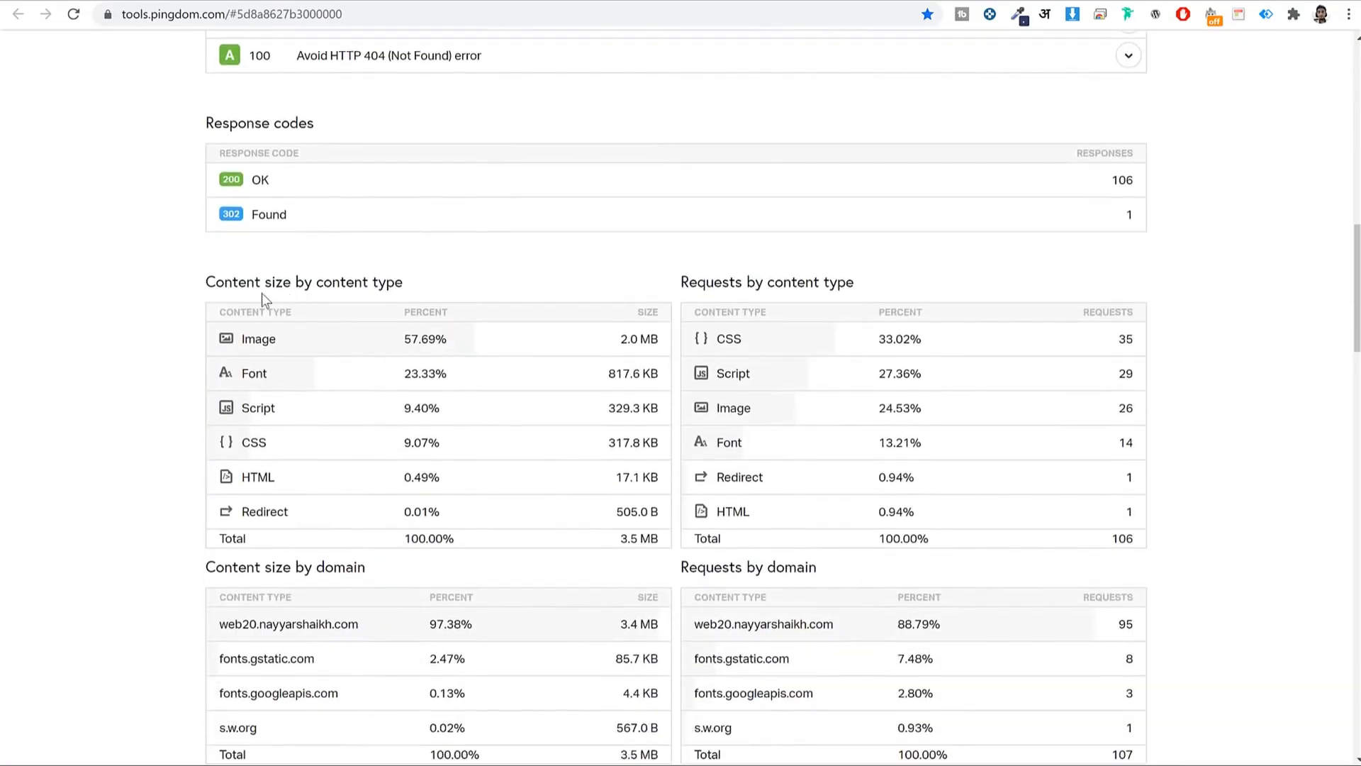
drag(207, 284, 411, 277)
click(412, 277)
drag(286, 341, 228, 345)
click(436, 348)
drag(383, 341, 353, 343)
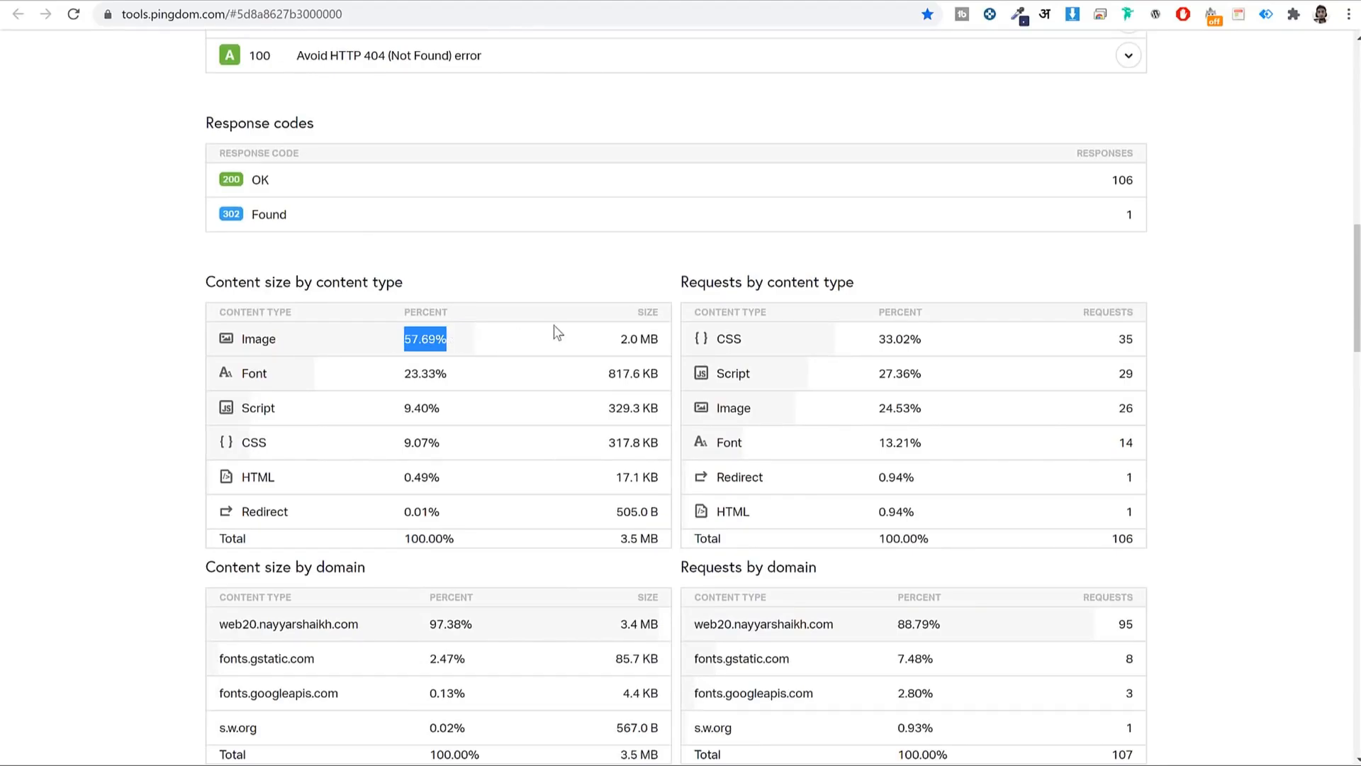
scroll(571, 394, up, 10)
drag(940, 285, 859, 289)
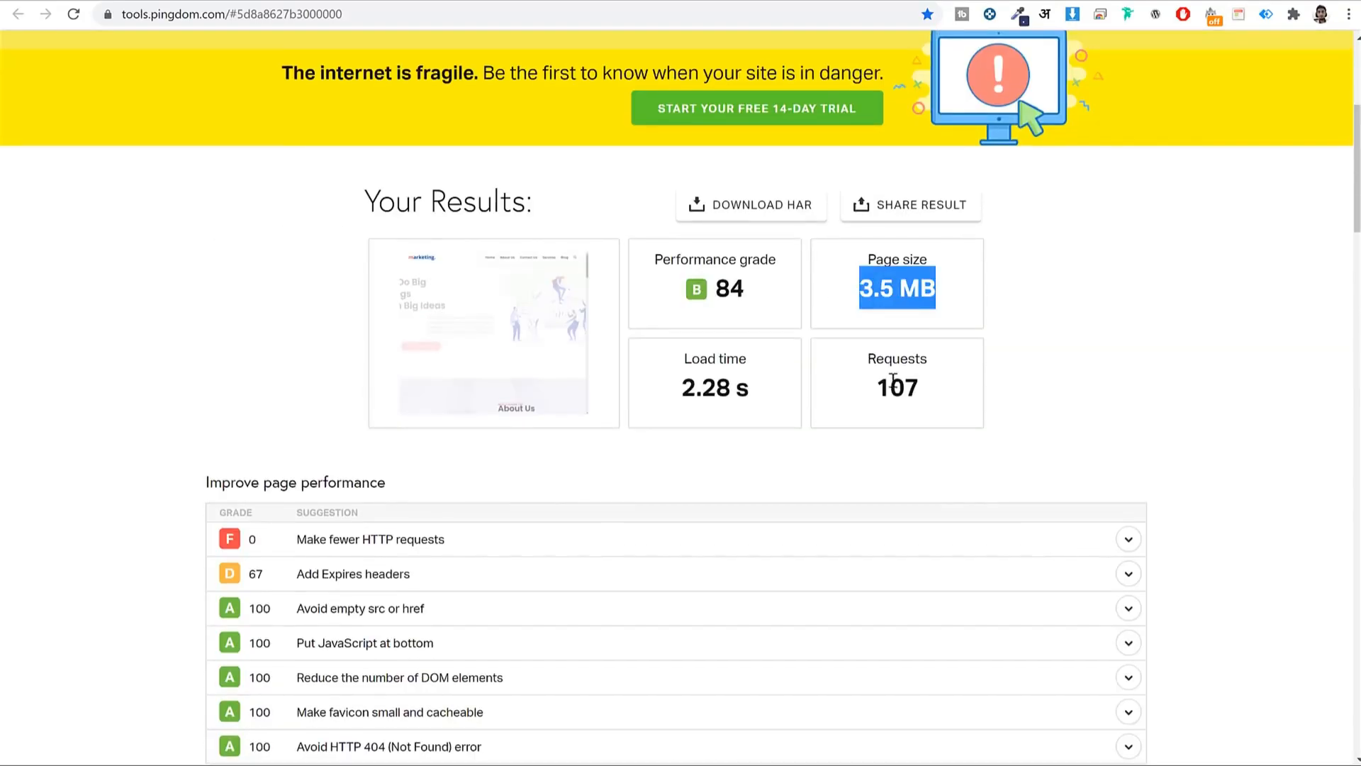
scroll(896, 383, down, 10)
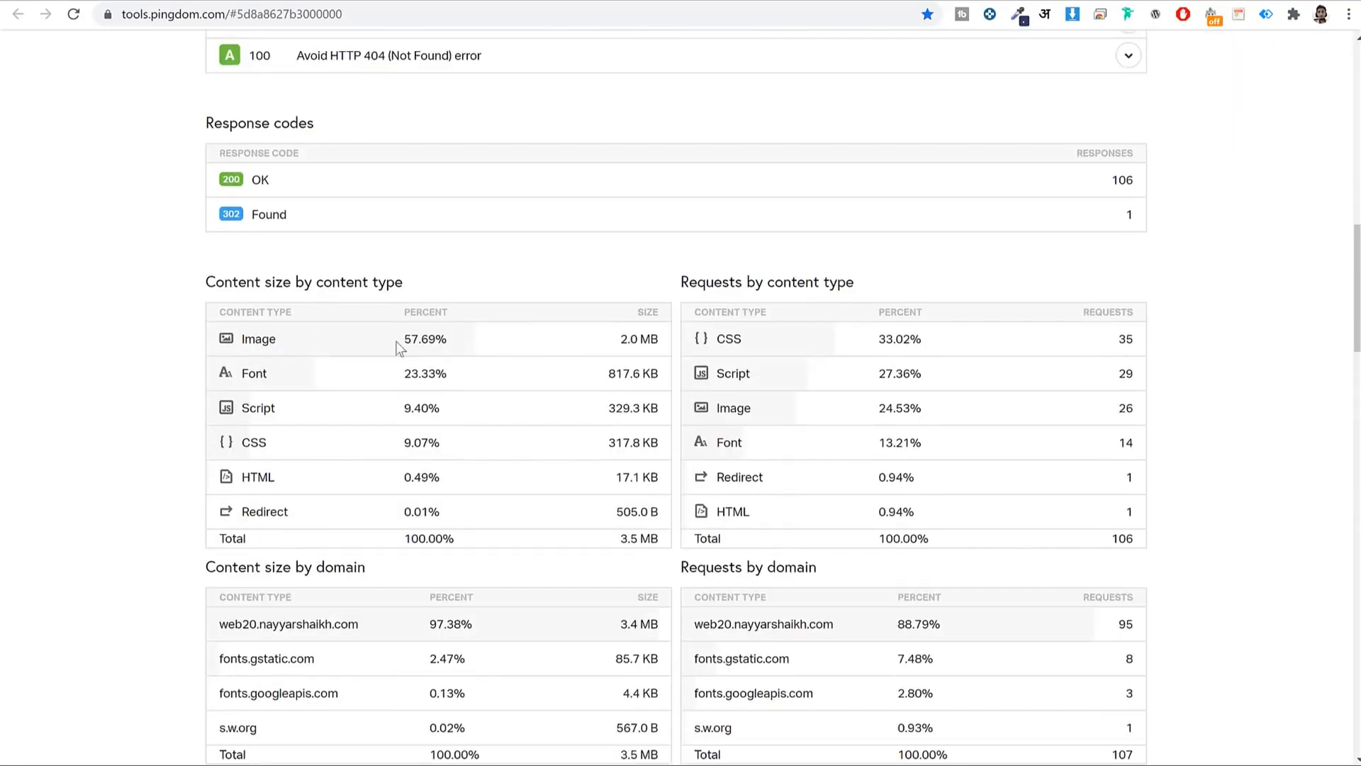
drag(383, 346, 471, 339)
drag(661, 339, 608, 348)
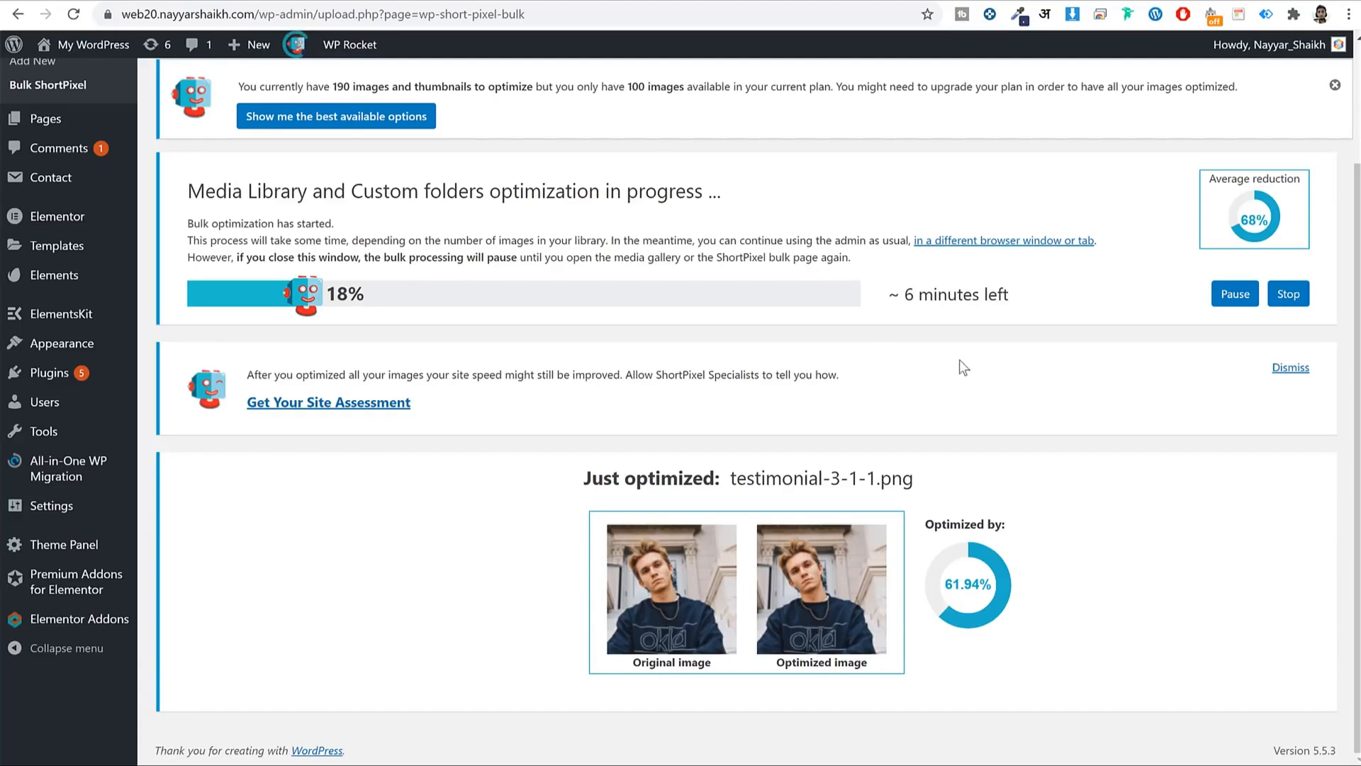
- Return to ShortPixel's bulk optimization page and check the progress, remaining time and original-versus-optimized image comparison
triple_click(1039, 297)
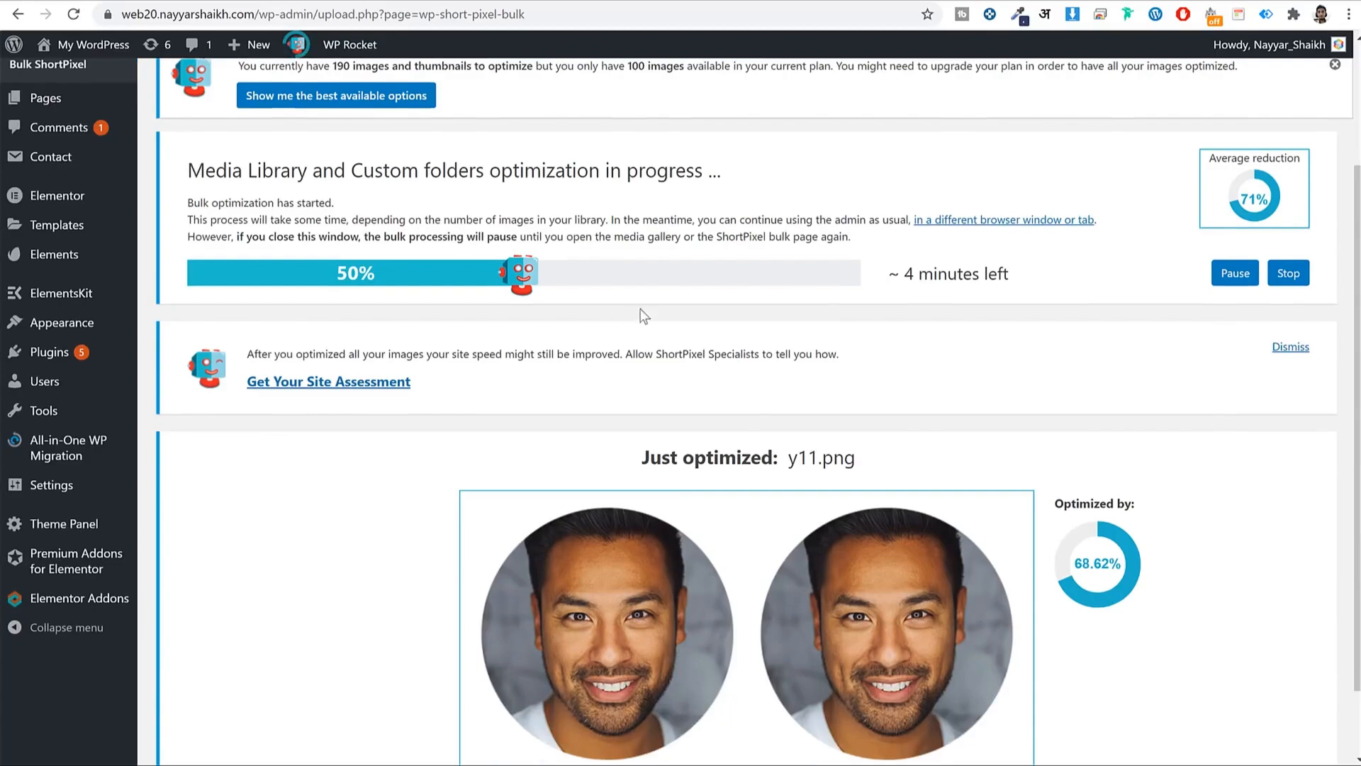
scroll(826, 238, up, 2)
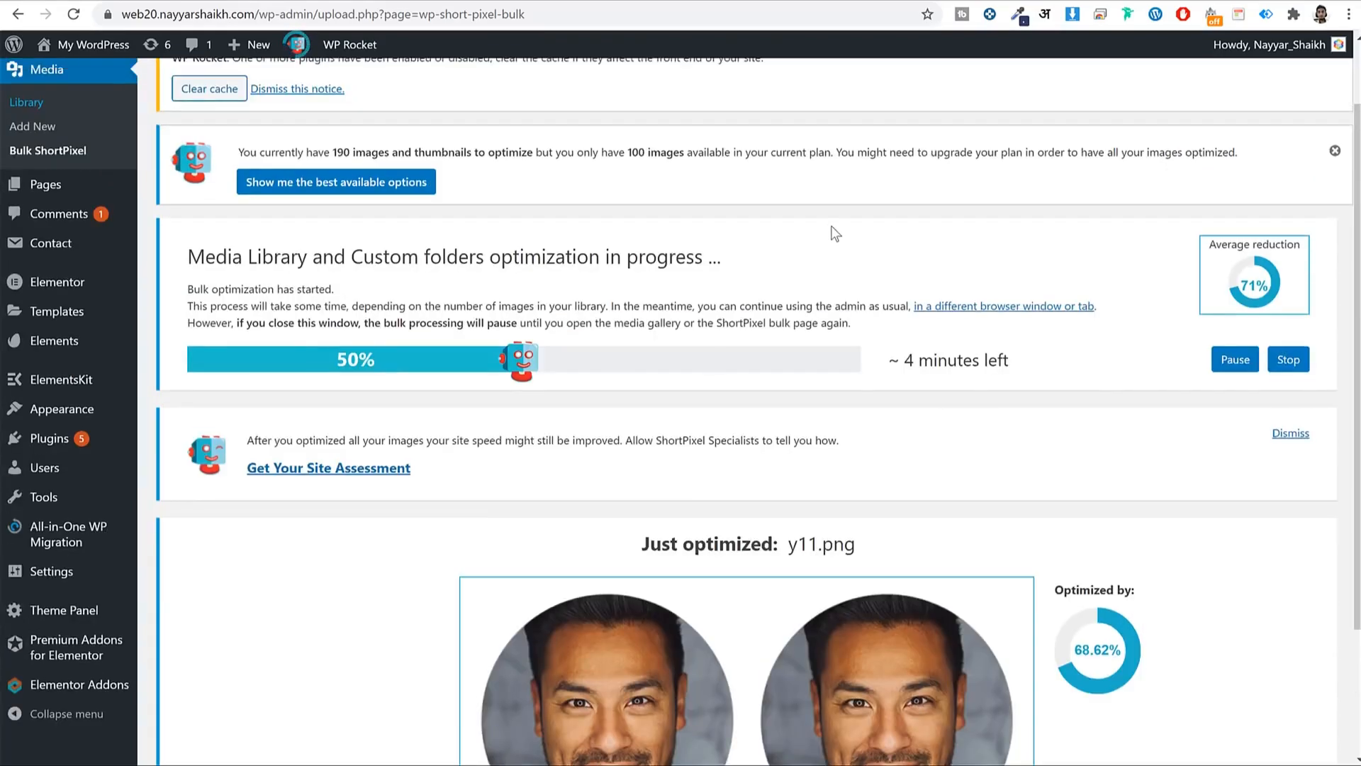
scroll(815, 238, down, 2)
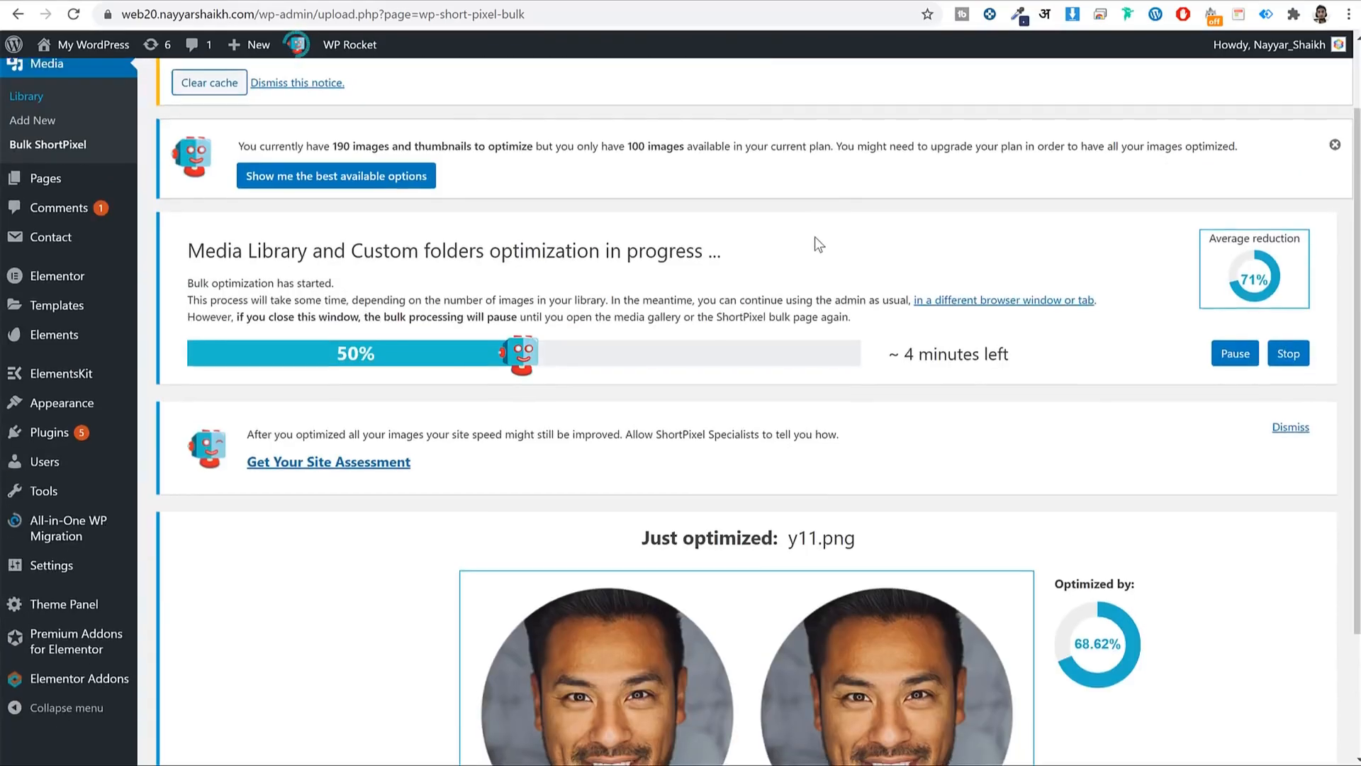
scroll(1064, 387, down, 2)
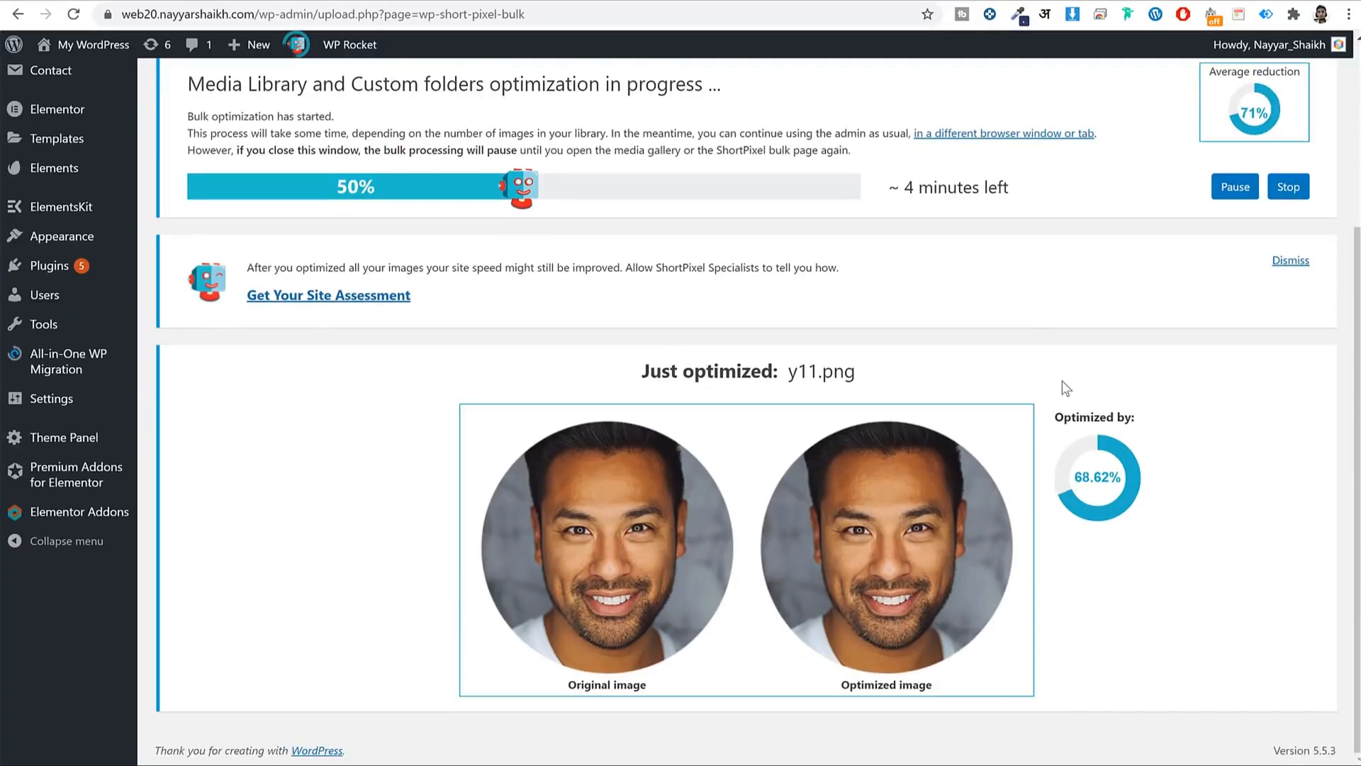
scroll(836, 369, up, 4)
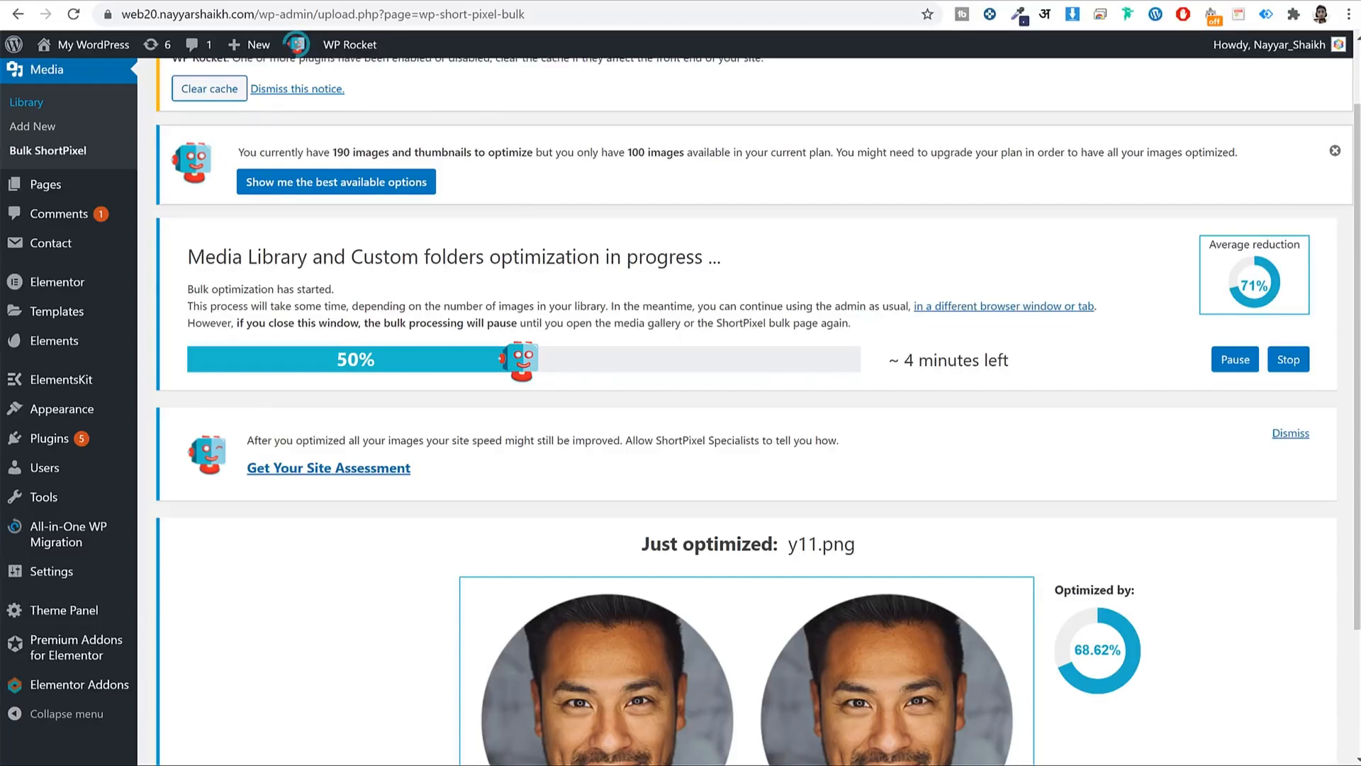
- Open the details of ava-3.jpg in the WordPress media library, examine its dimensions and file size, and close them
click(230, 1)
scroll(613, 383, down, 2)
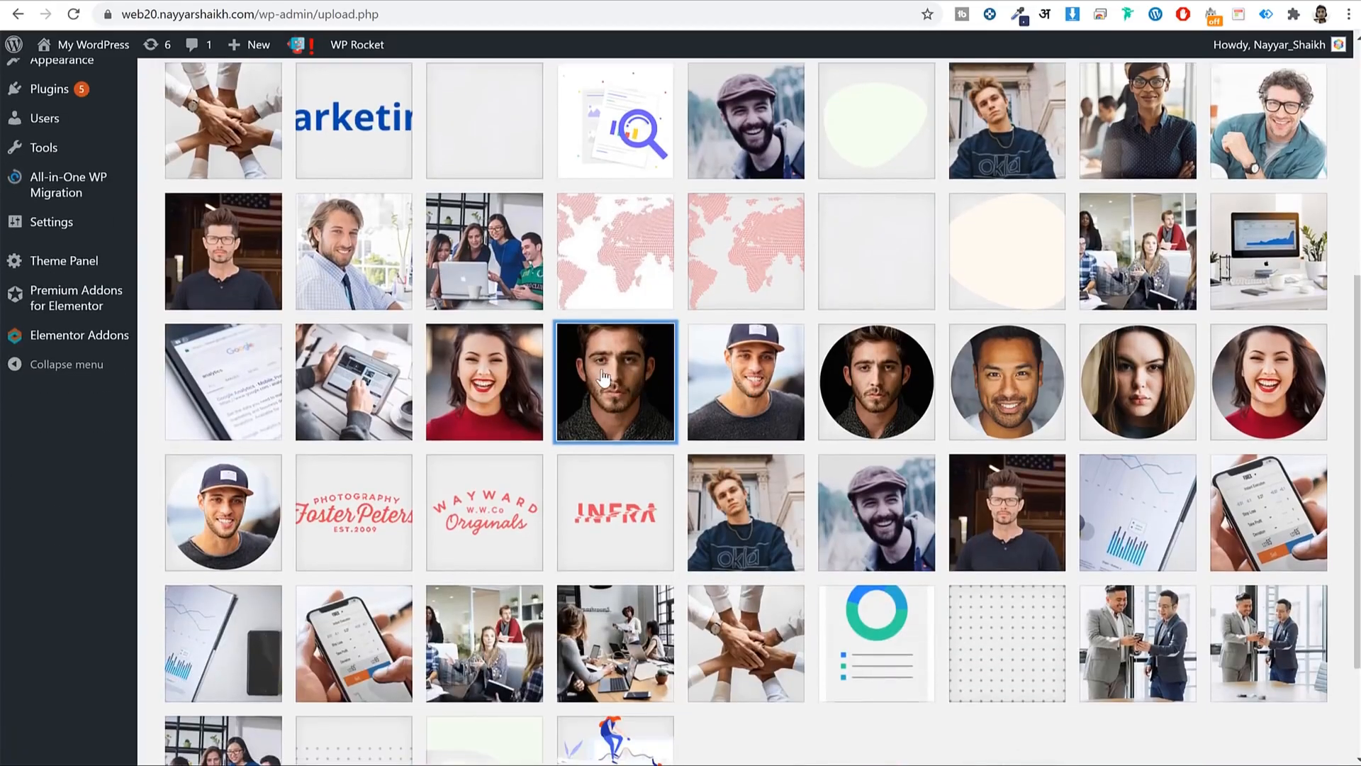
click(615, 370)
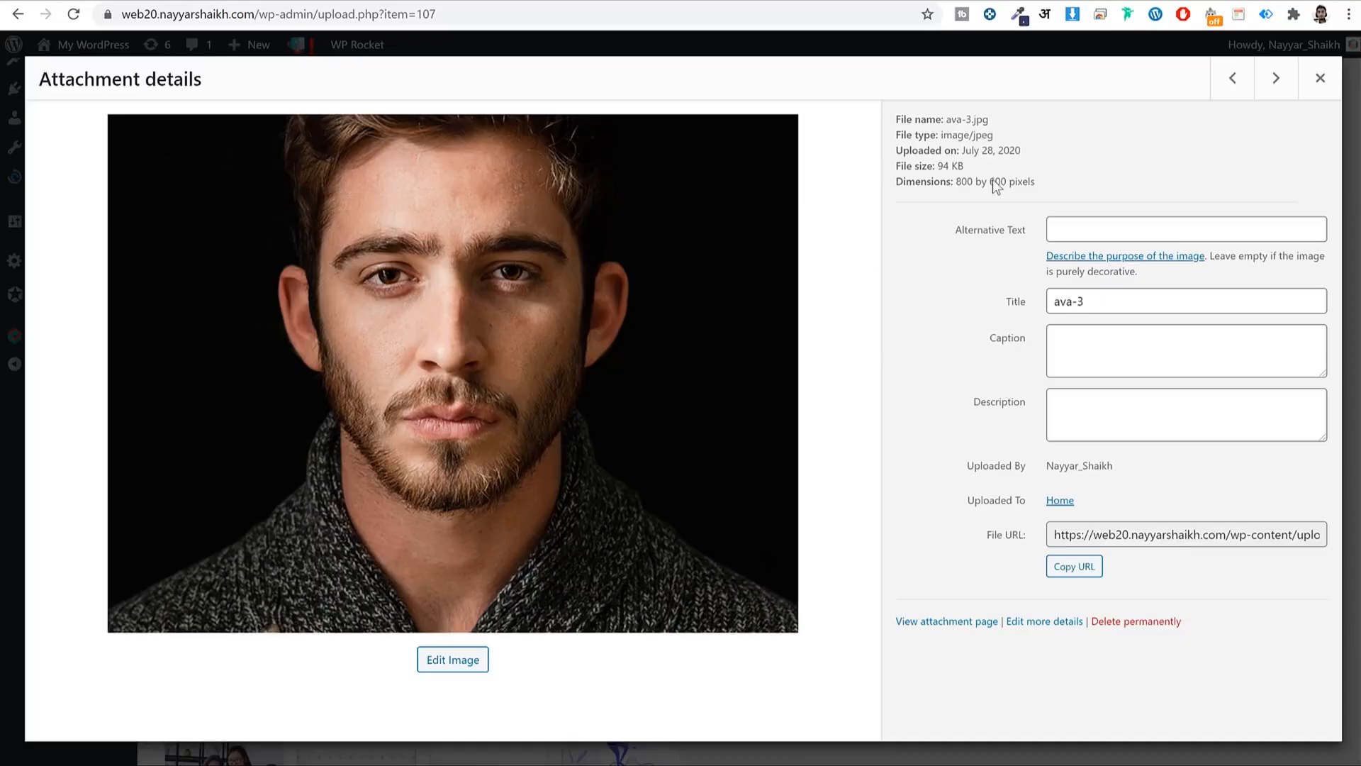
drag(960, 186, 999, 185)
click(970, 181)
drag(963, 181, 1036, 179)
click(1037, 179)
drag(950, 168, 939, 167)
click(1321, 78)
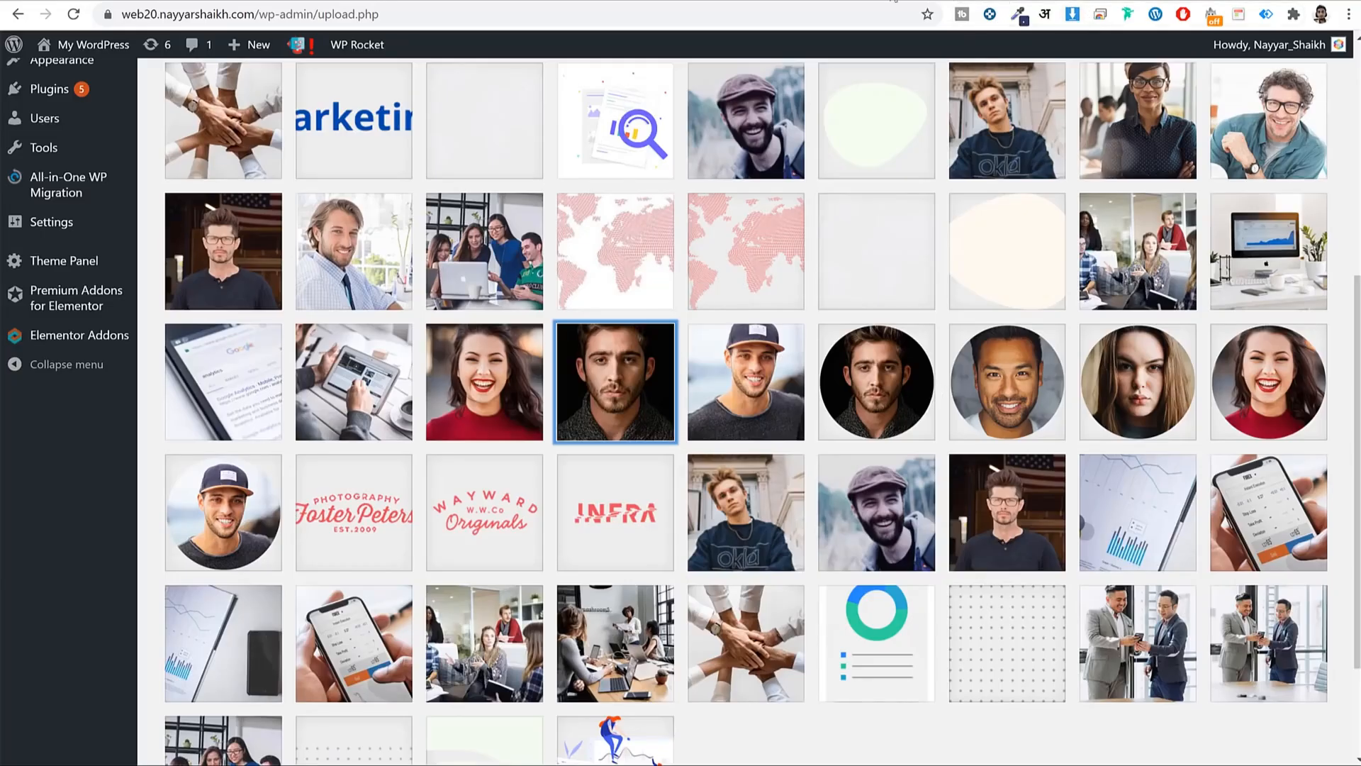
- Return to the Pingdom results and review the Image row's percentage and the overall performance summary
key(ctrl+Tab)
double_click(259, 340)
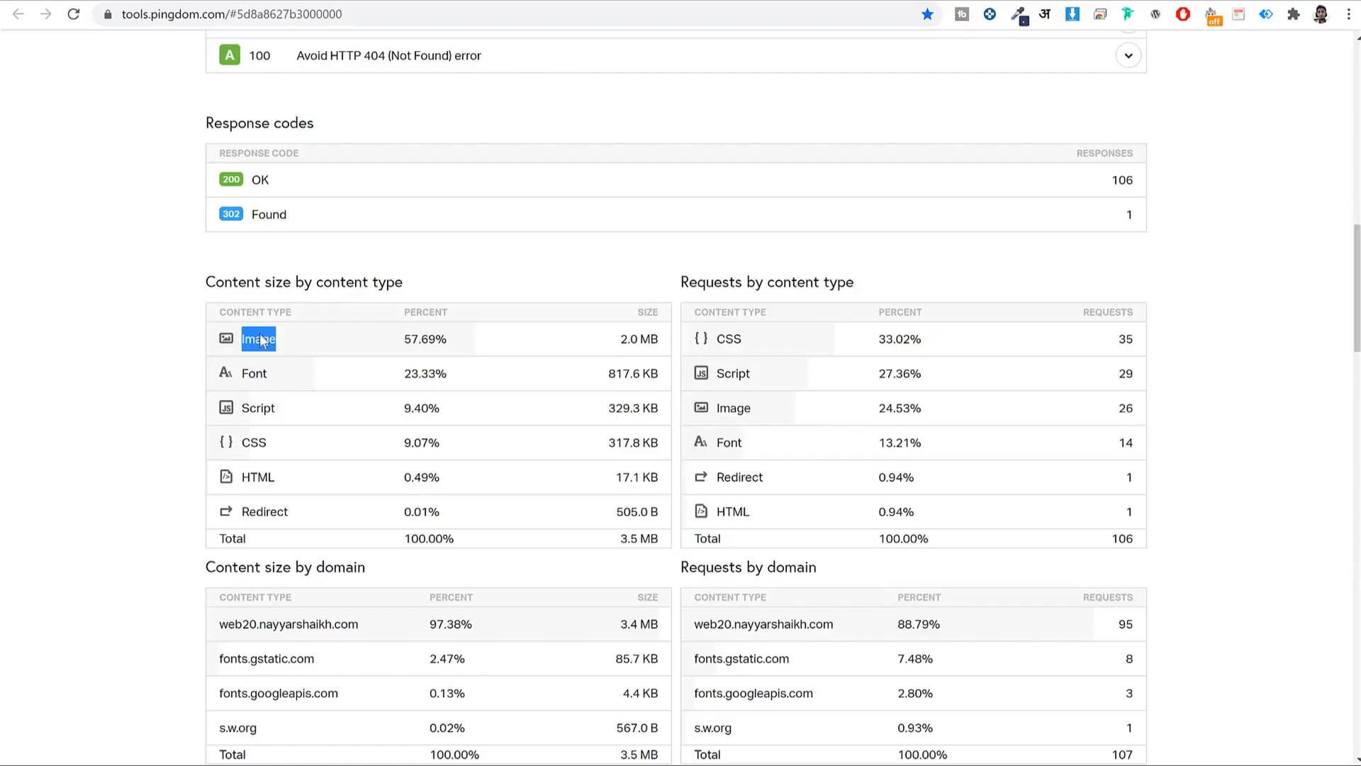
double_click(424, 339)
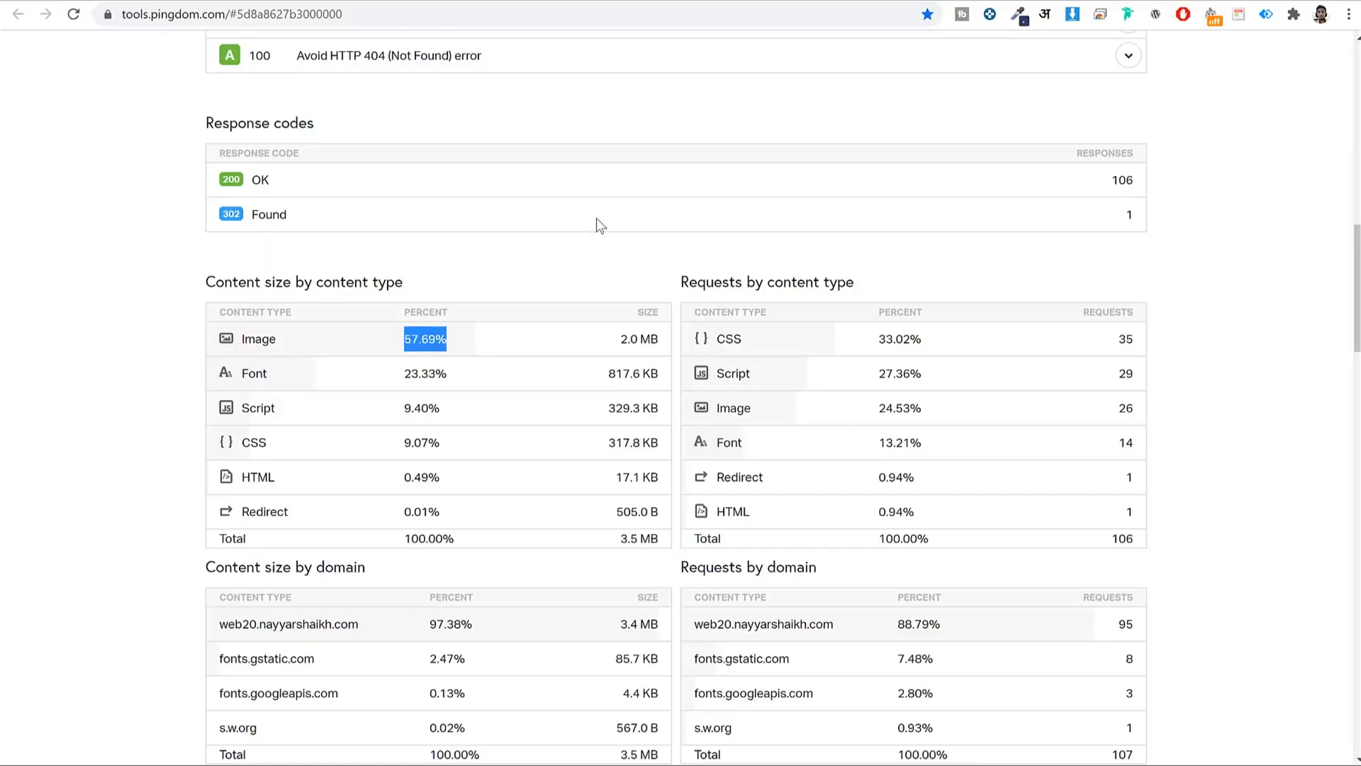
scroll(488, 211, up, 10)
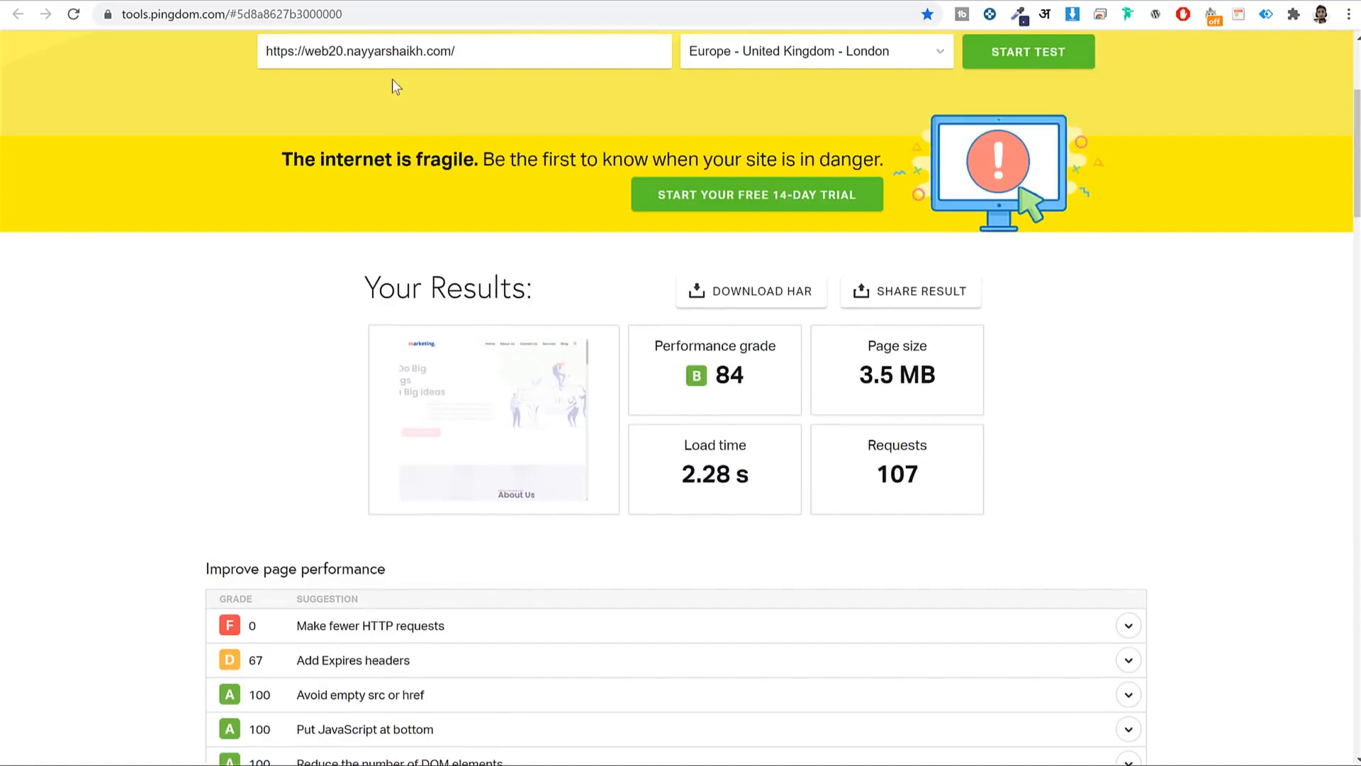
- Open the Pingdom Website Speed Test at tools.pingdom.com in a new browser tab
click(414, 12)
key(ctrl+t)
text(too)
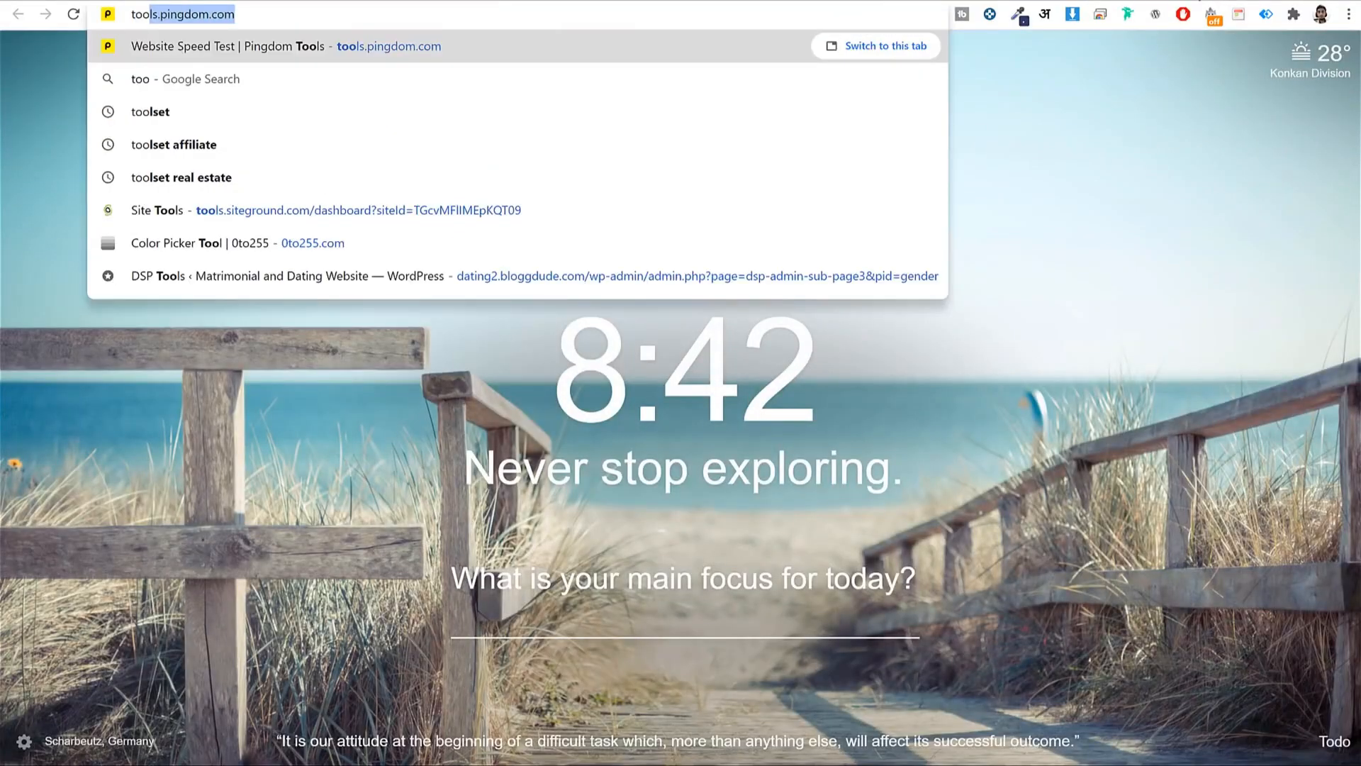
key(Return)
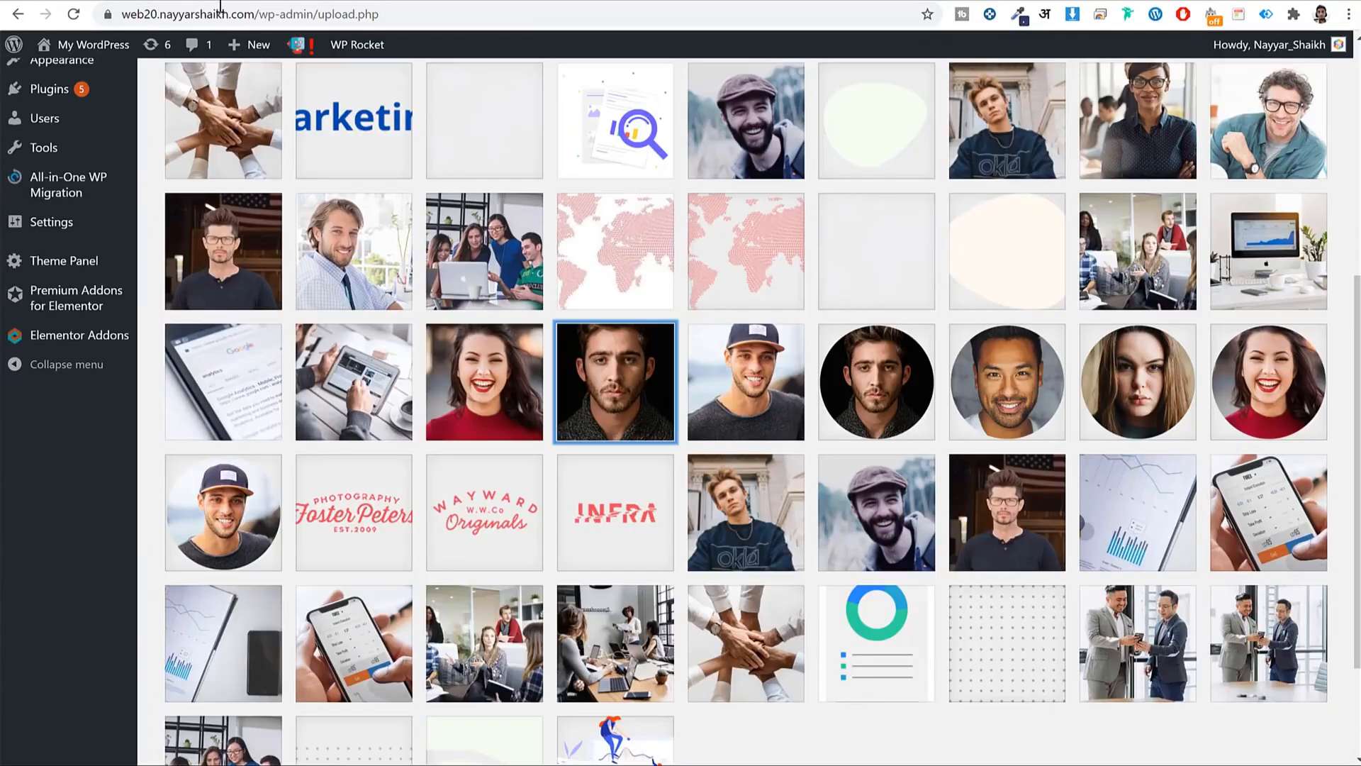
- Copy the site's address from the WordPress media library page and run a Pingdom speed test on it from Asia - Japan - Tokyo
drag(252, 12, 122, 13)
key(ctrl+c)
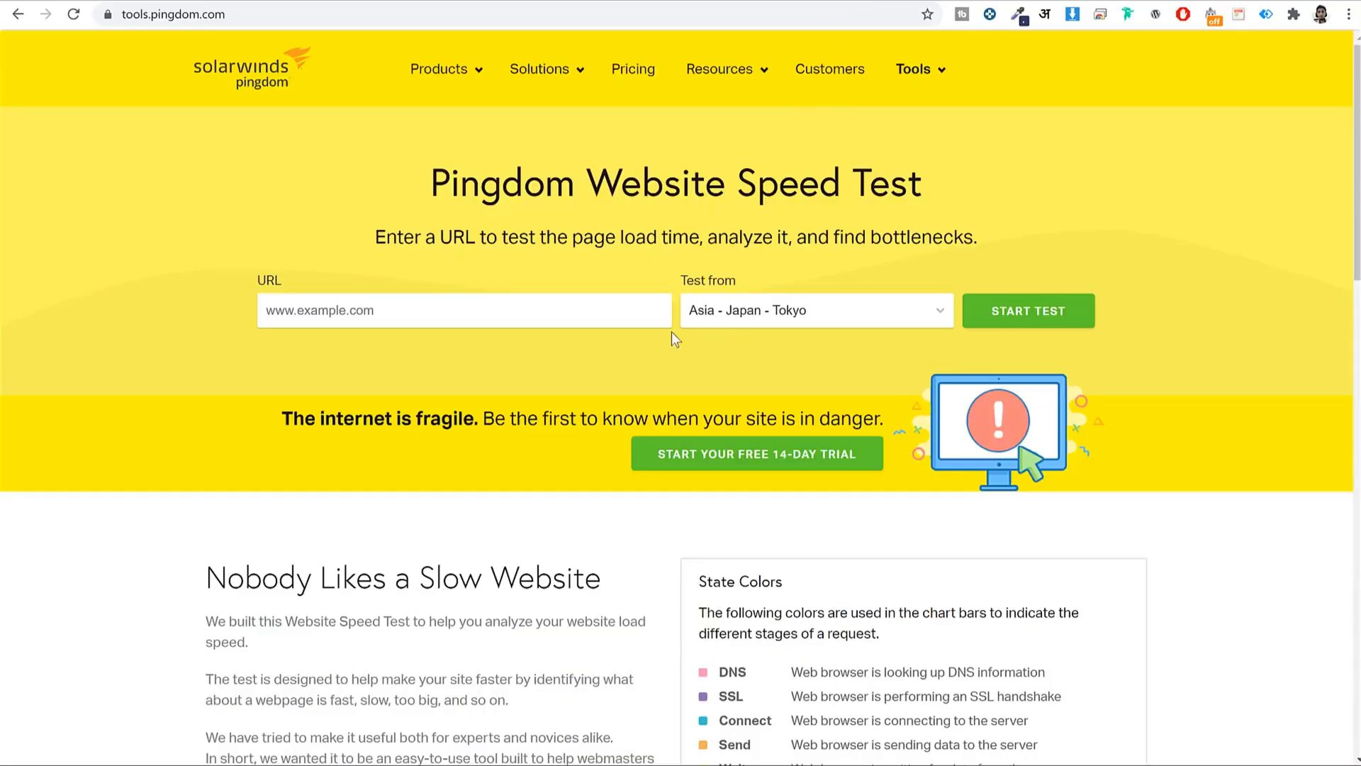
click(522, 310)
key(ctrl+v)
click(1073, 312)
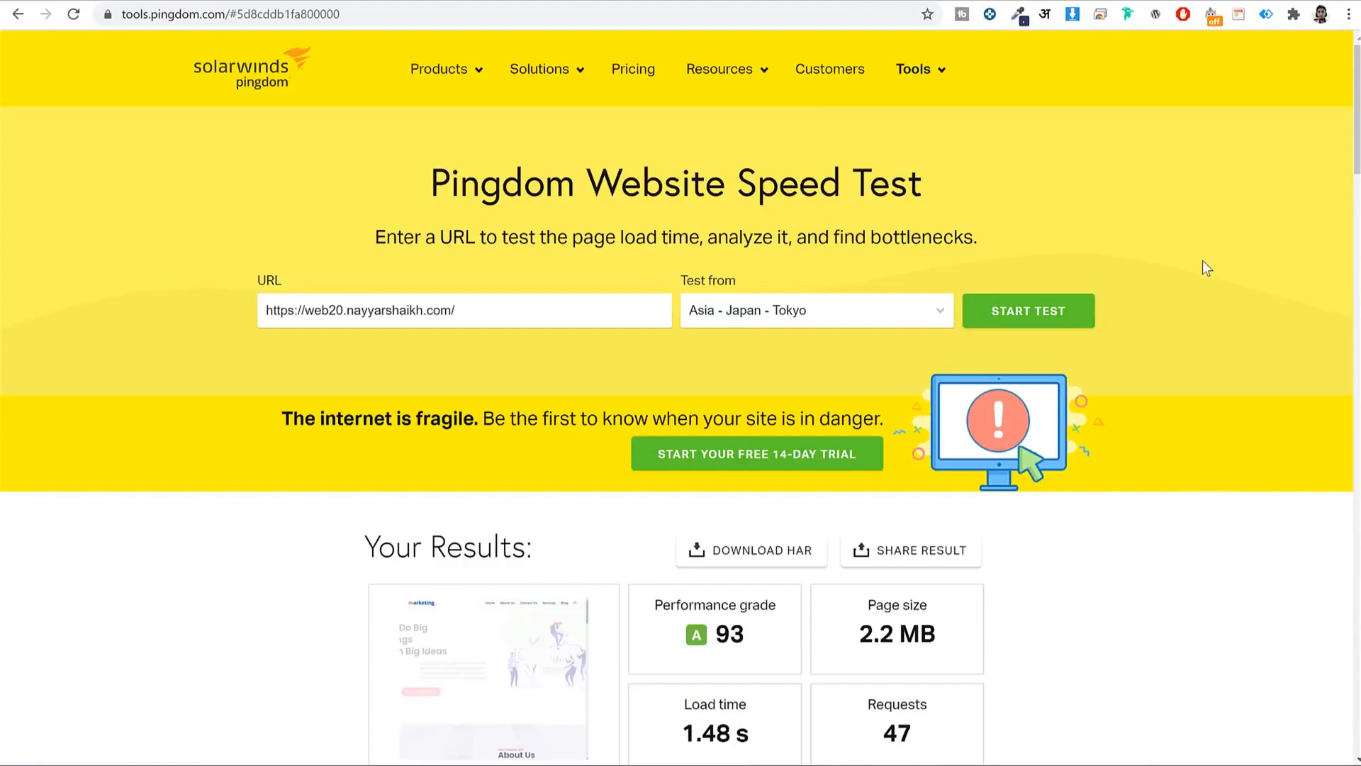
- Compare the performance grade between the earlier London test and the new Tokyo test, and check the new page size
scroll(1203, 261, down, 4)
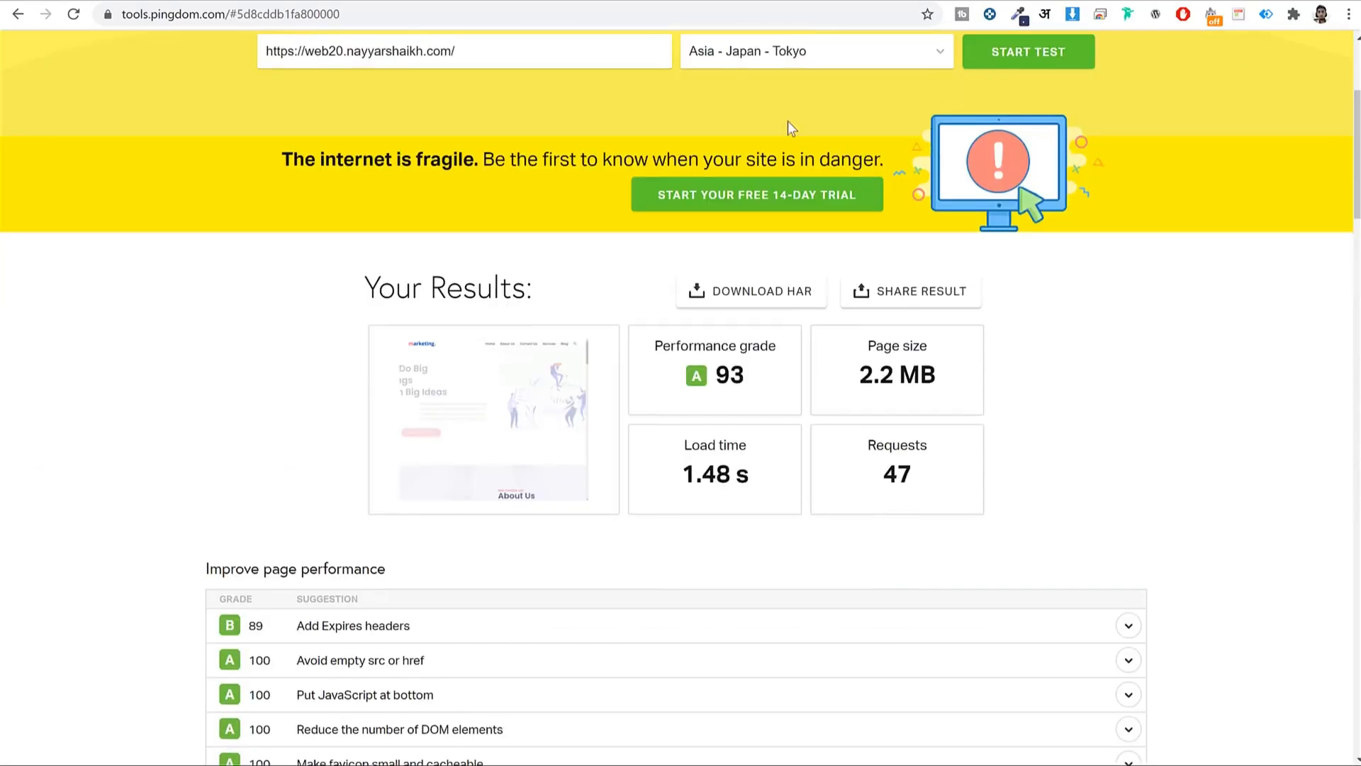
click(718, 13)
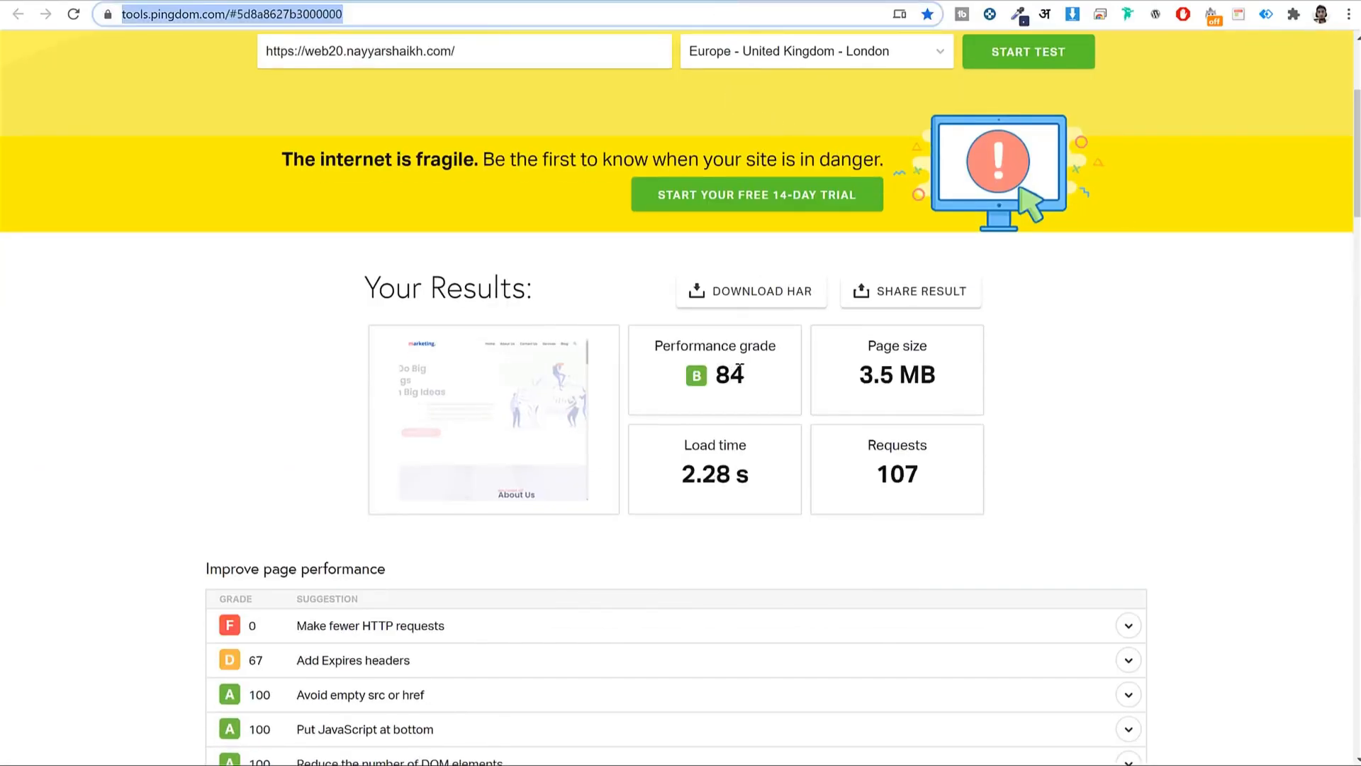
double_click(737, 374)
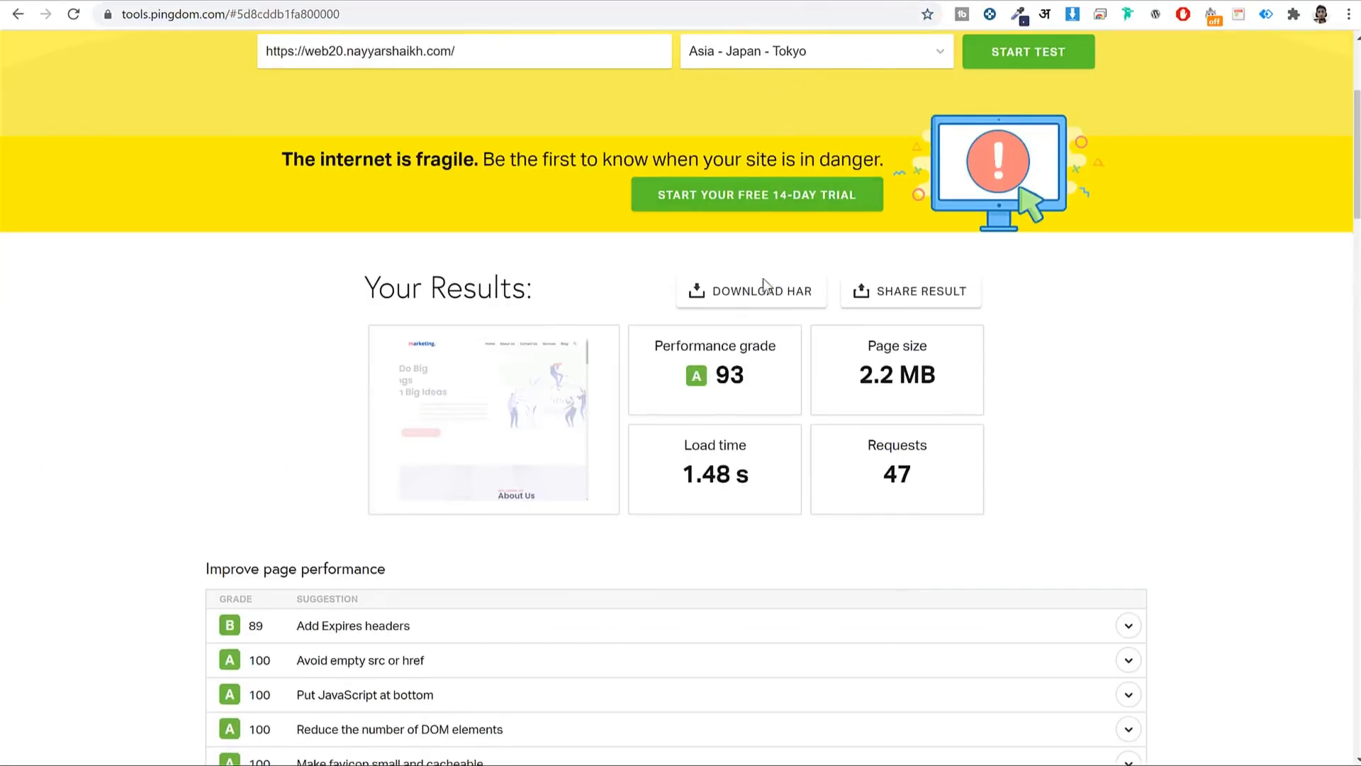
drag(752, 380, 715, 374)
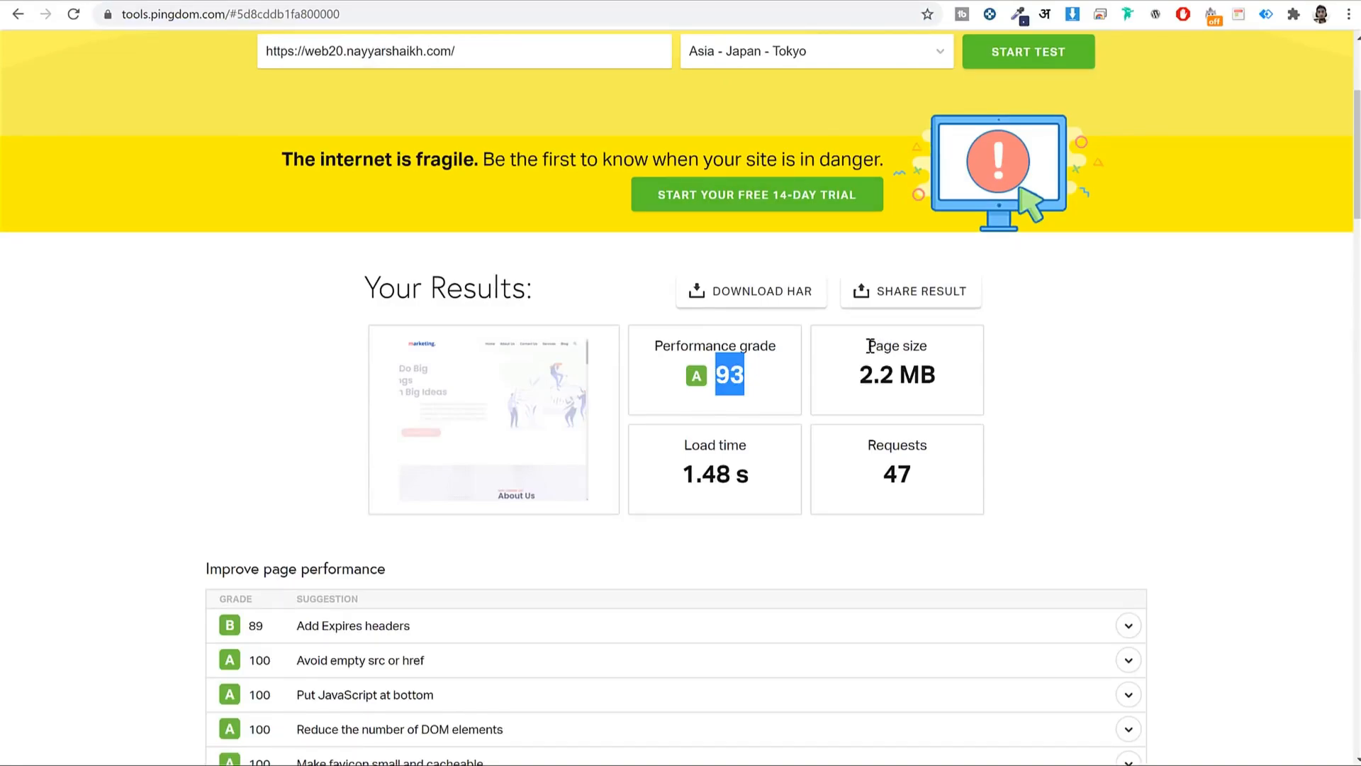
drag(868, 346, 944, 351)
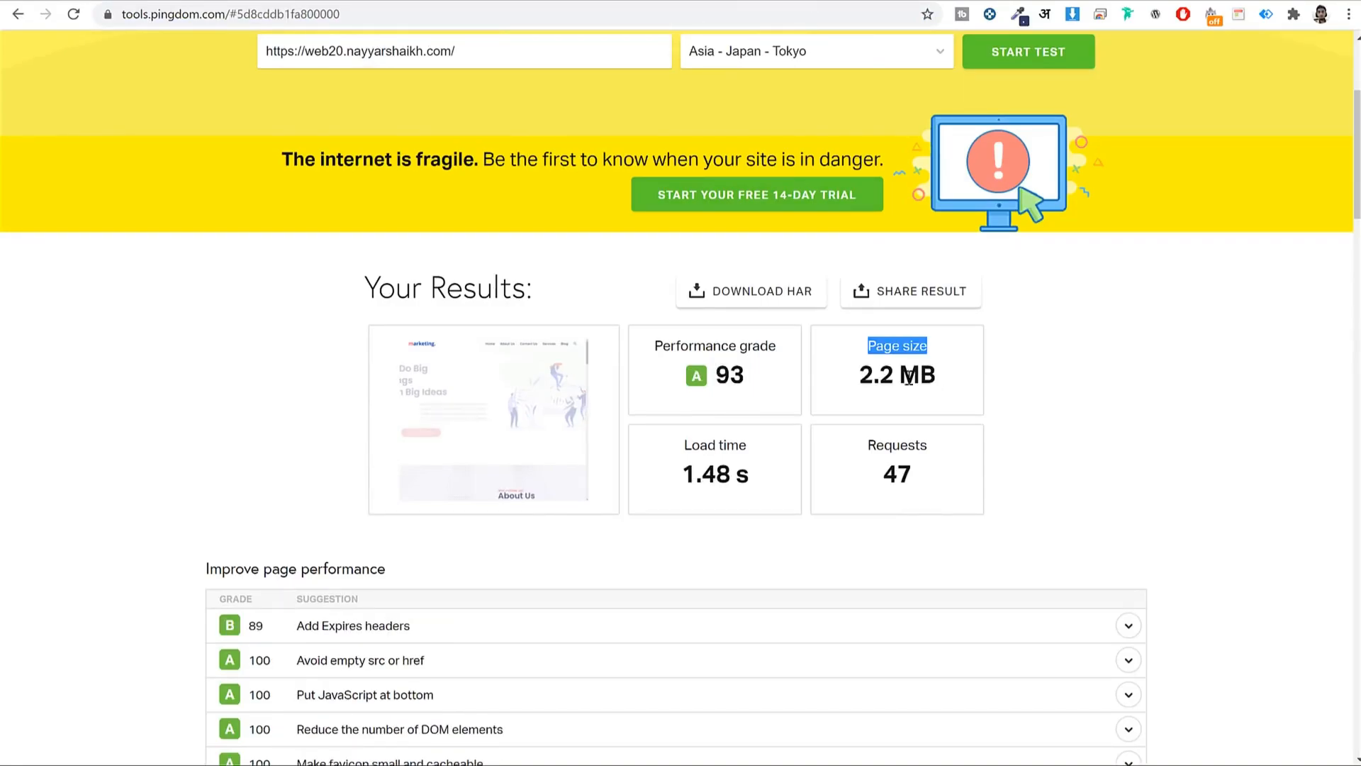
drag(909, 376, 860, 376)
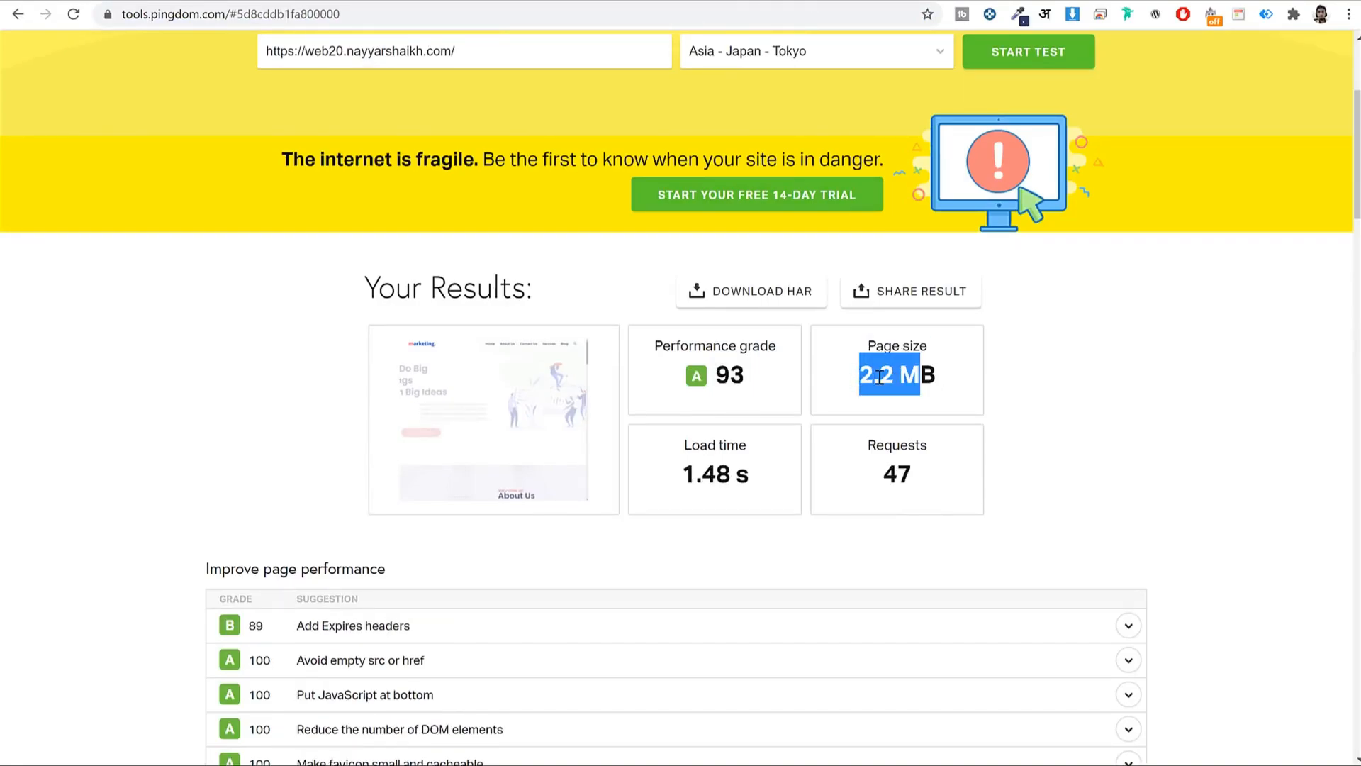
click(879, 378)
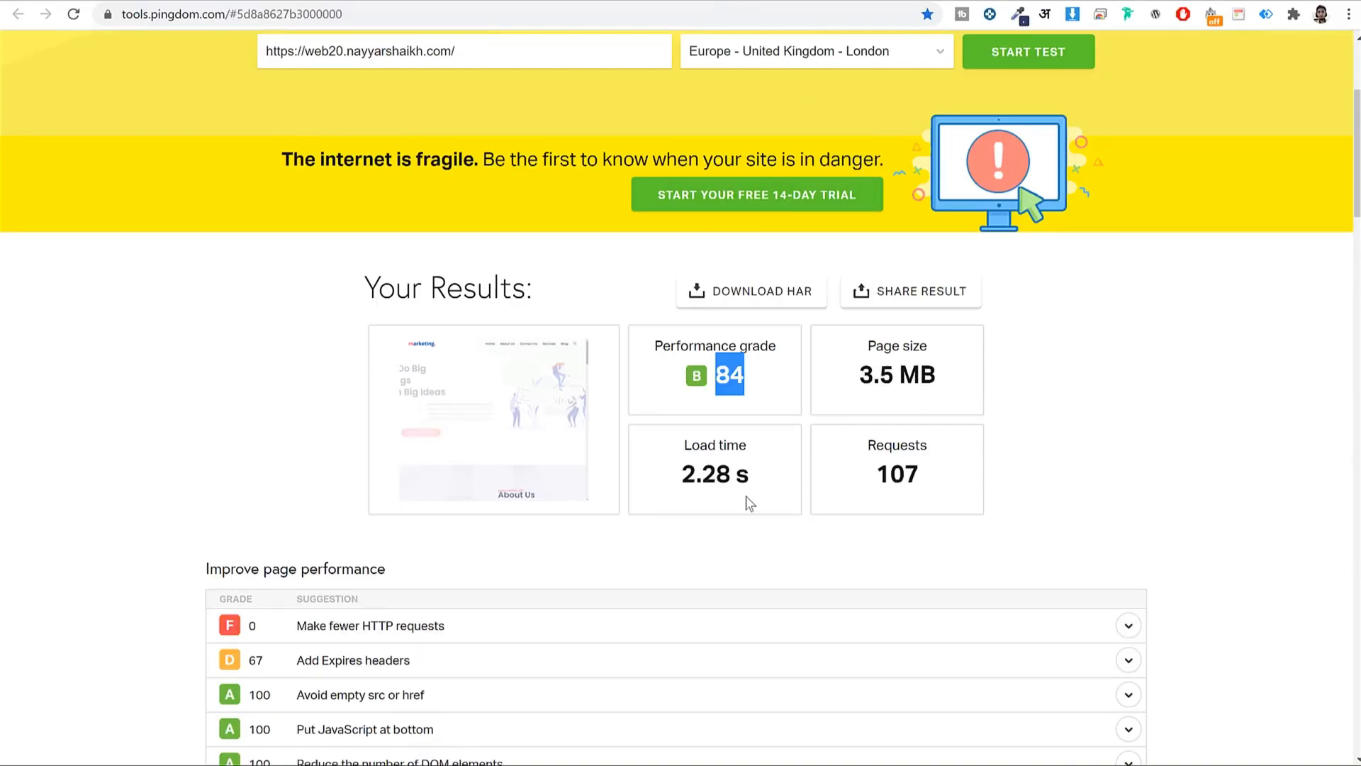
- Compare the load time, page size and number of requests between the London and Tokyo test results
drag(738, 473, 679, 473)
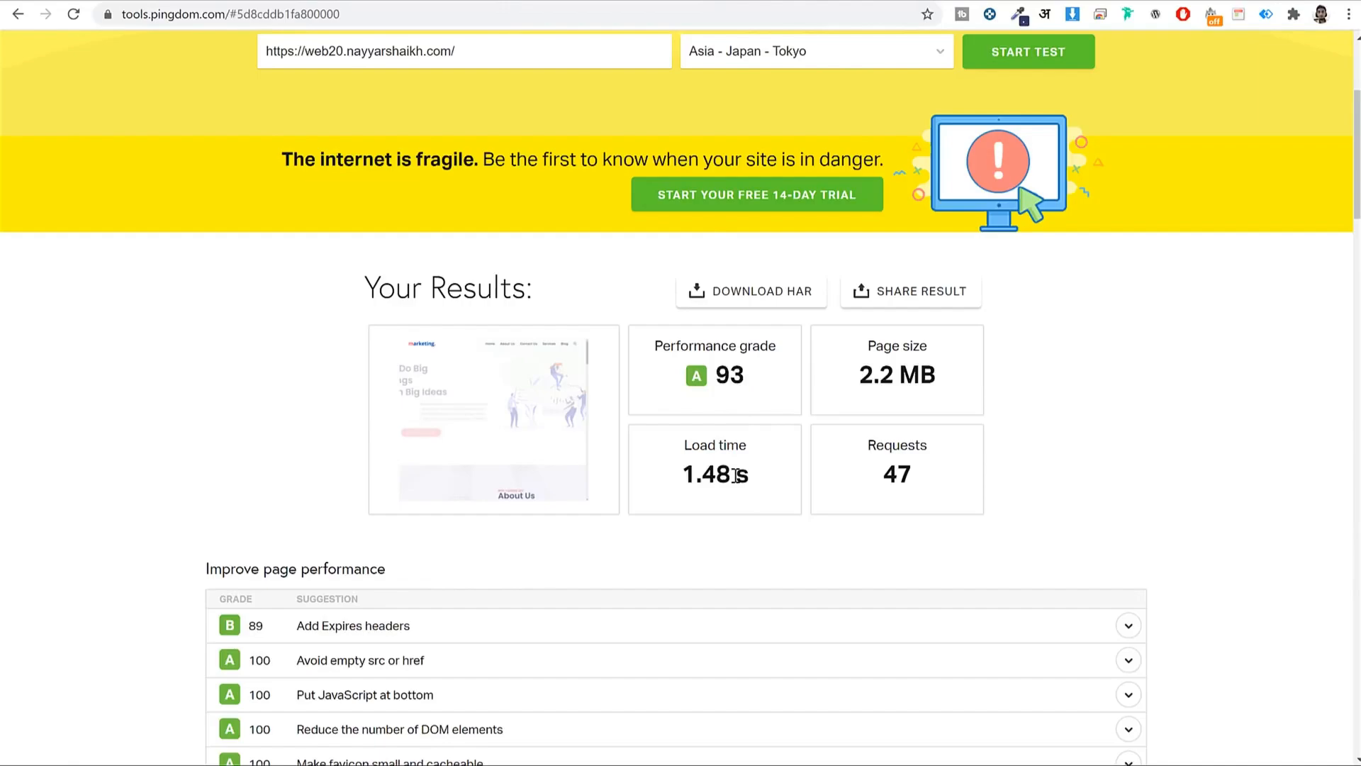
drag(737, 475, 681, 475)
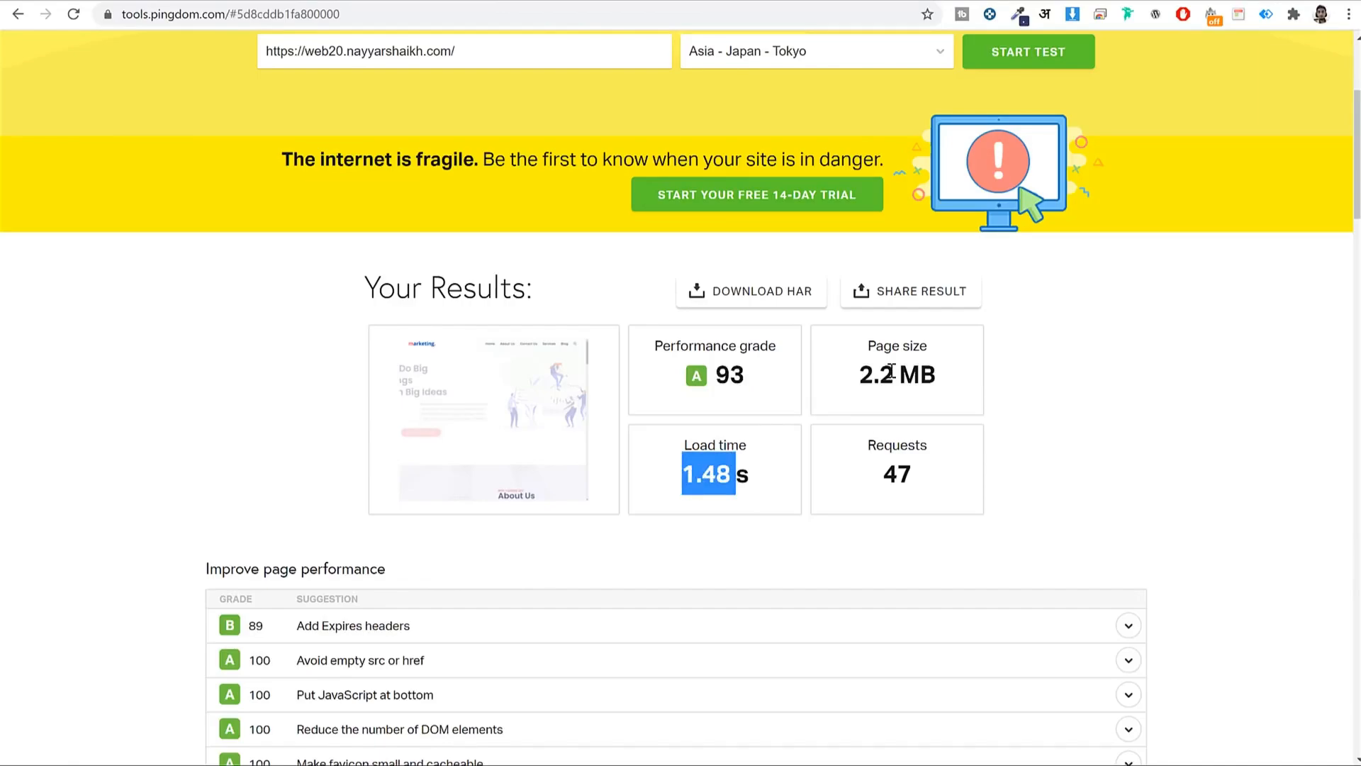
drag(892, 370, 865, 376)
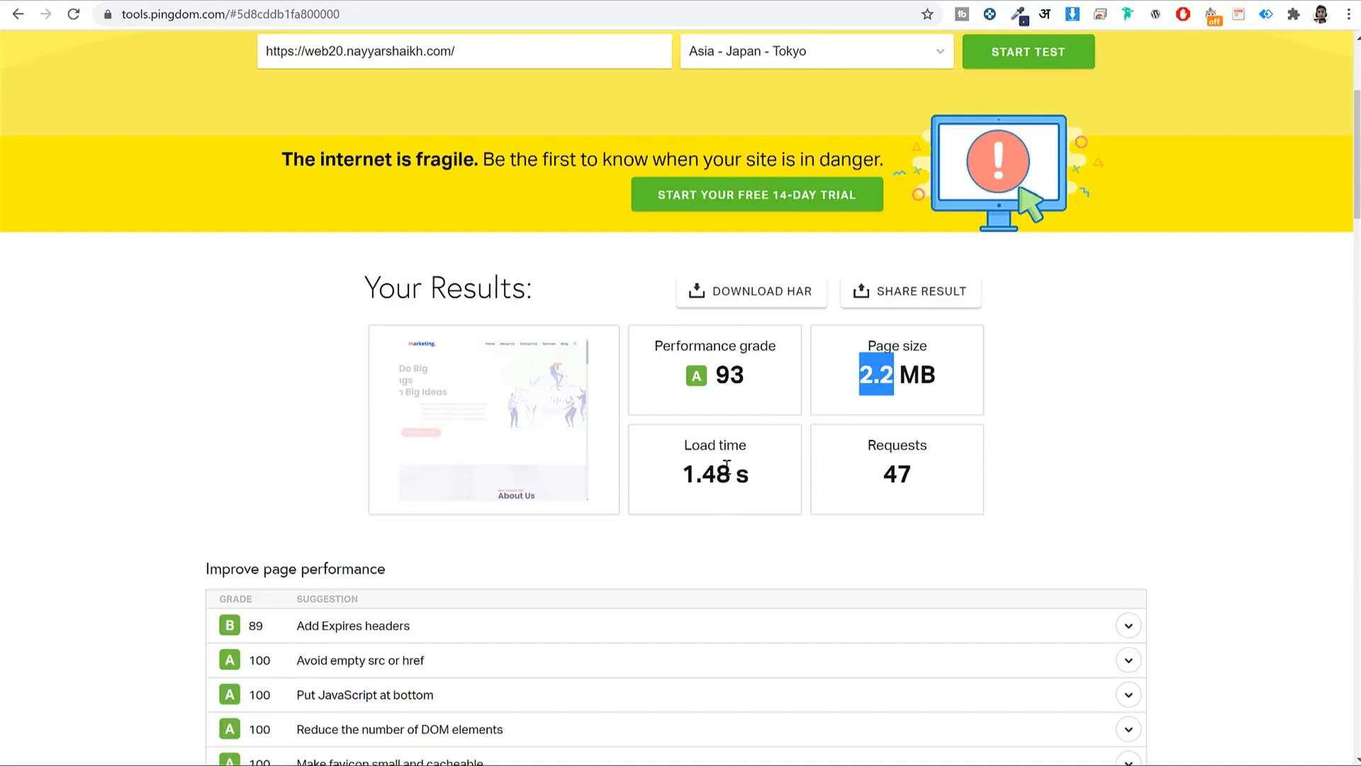
drag(730, 474, 687, 472)
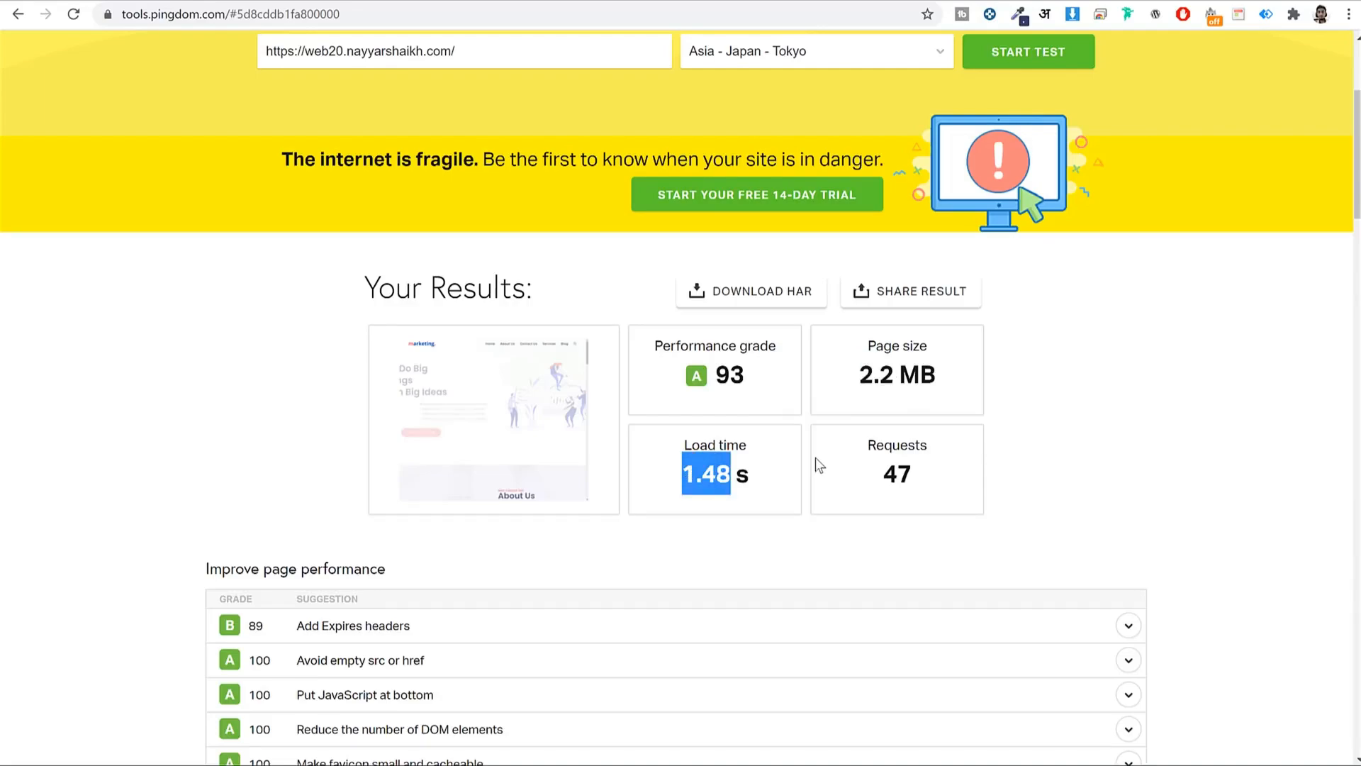
click(716, 1)
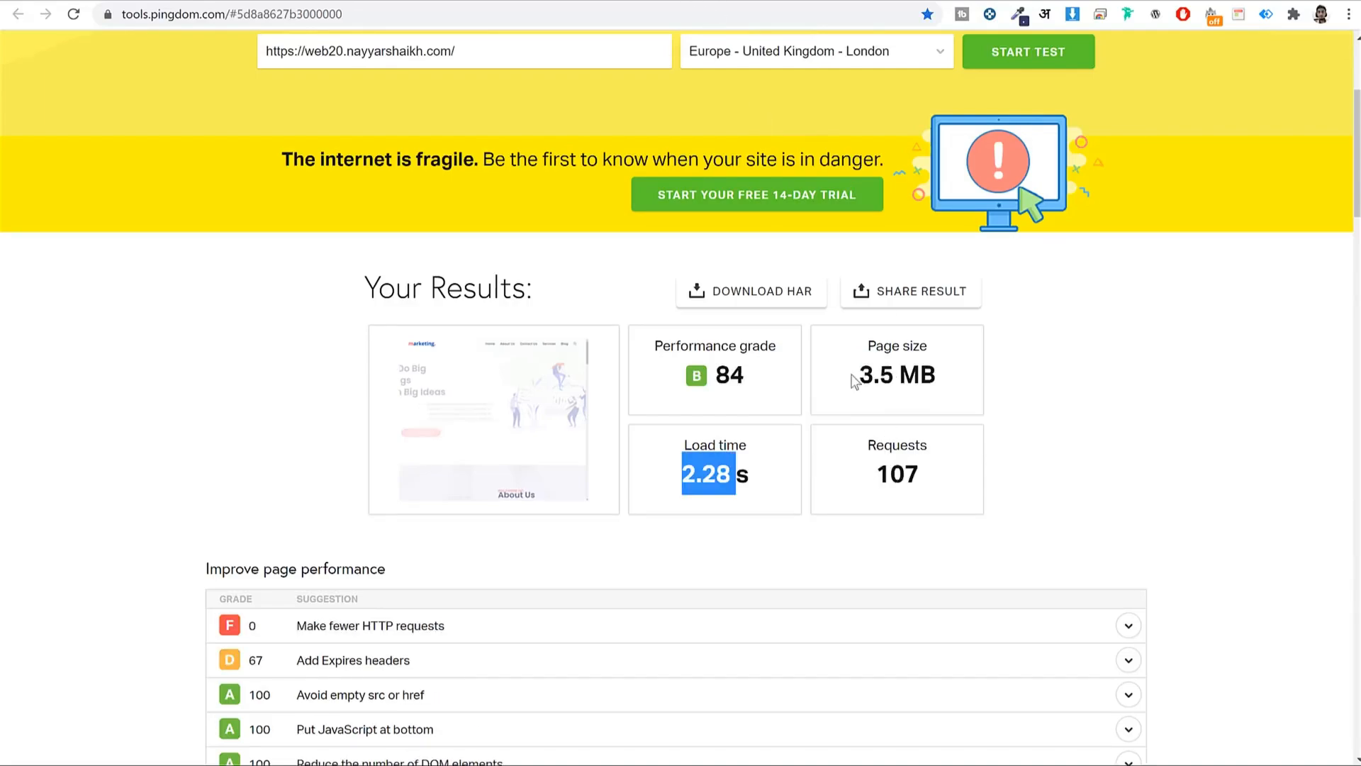
drag(920, 472, 879, 472)
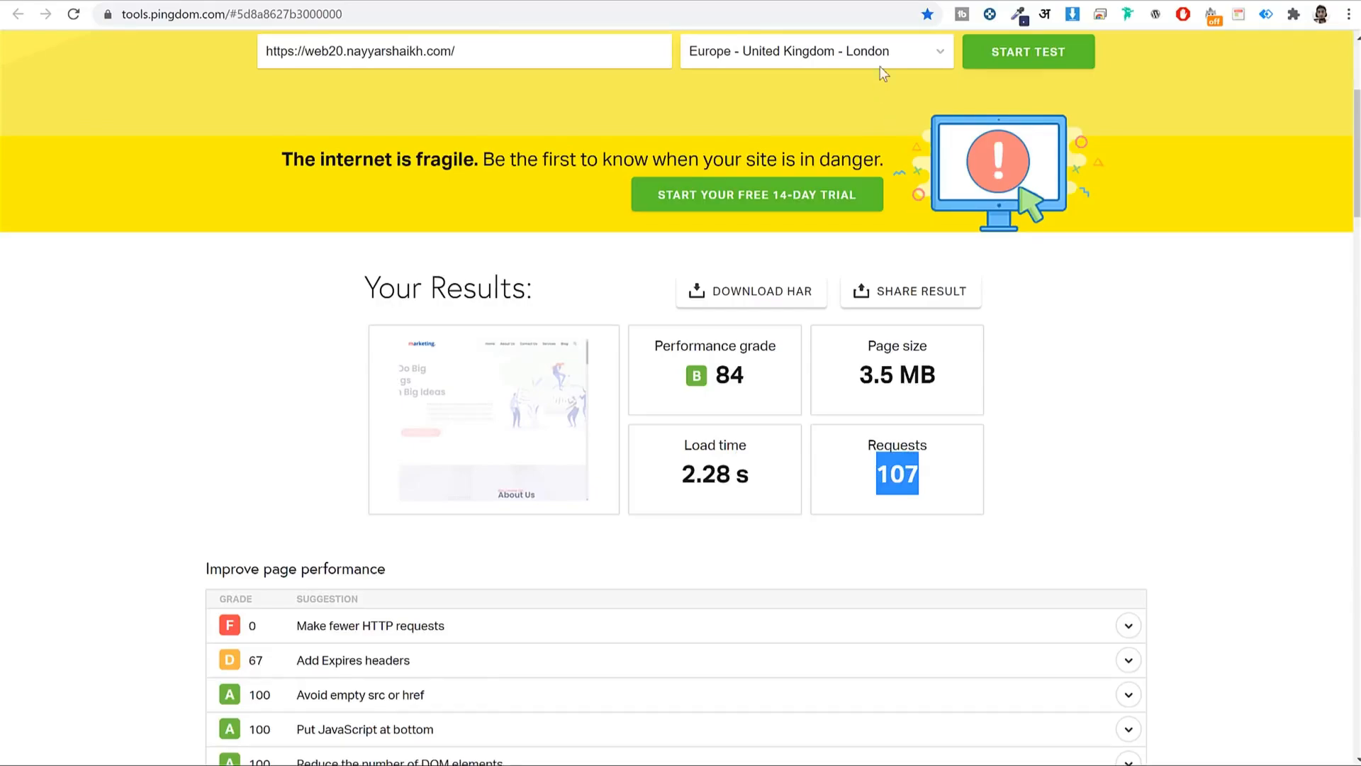
- Examine the Image row's percentage under content size by content type in the Tokyo results and review the summary
key(ctrl+Tab)
scroll(1088, 456, down, 12)
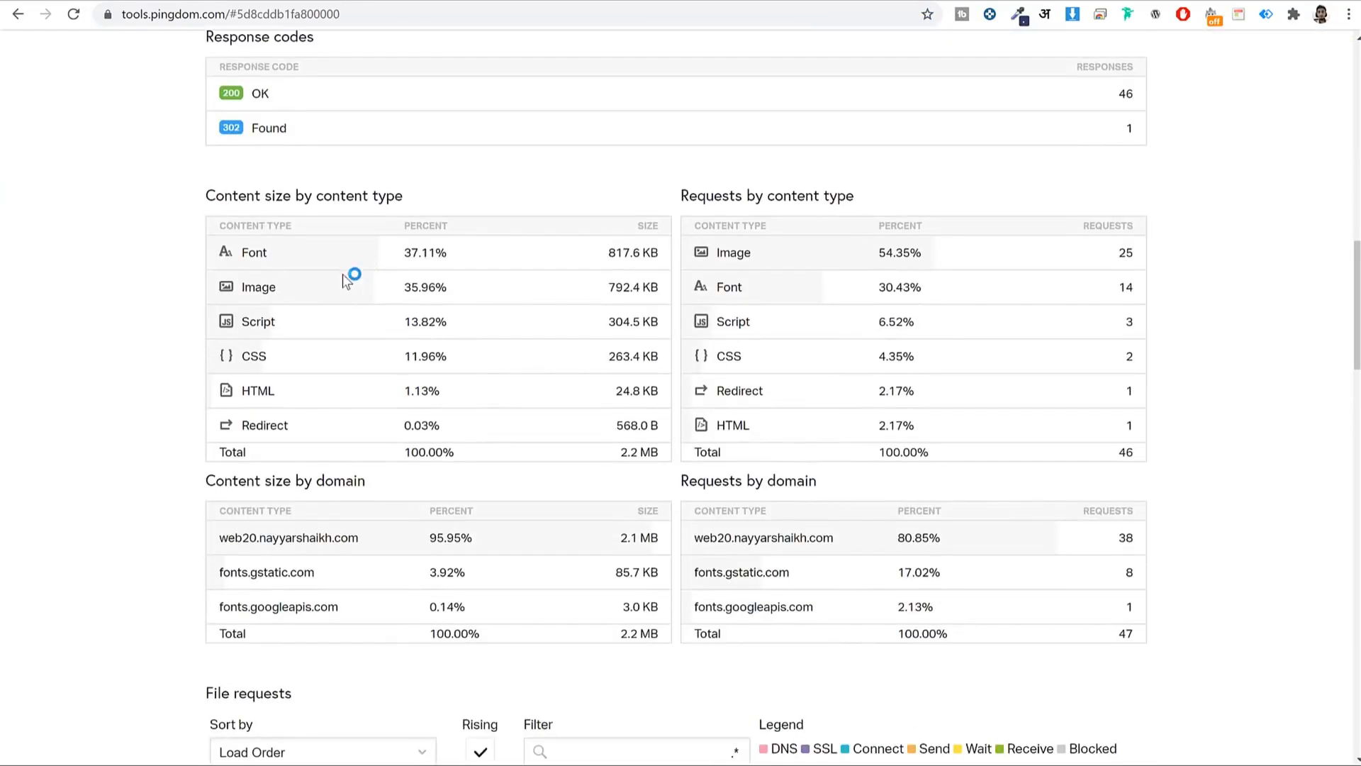
drag(275, 291, 241, 293)
drag(451, 287, 386, 291)
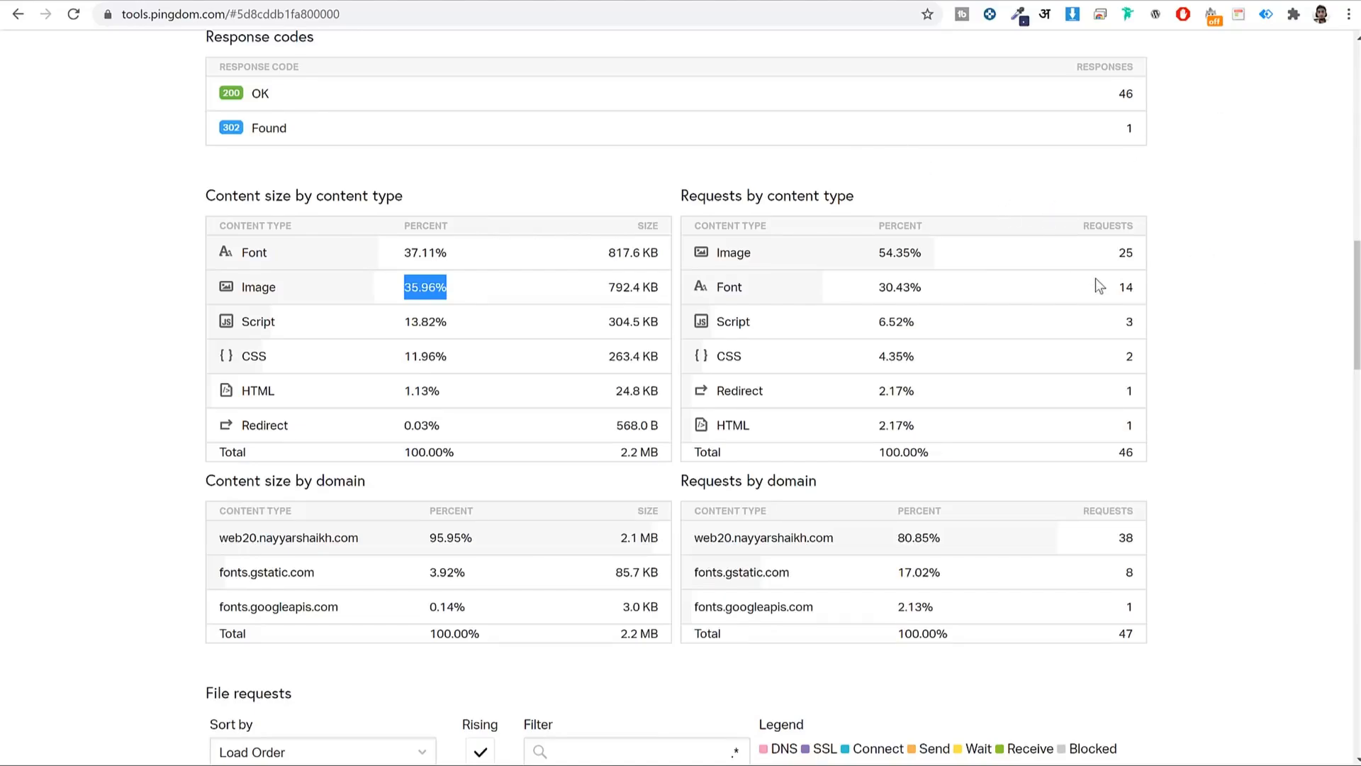
scroll(1099, 287, up, 5)
scroll(1103, 295, up, 10)
scroll(1152, 302, down, 2)
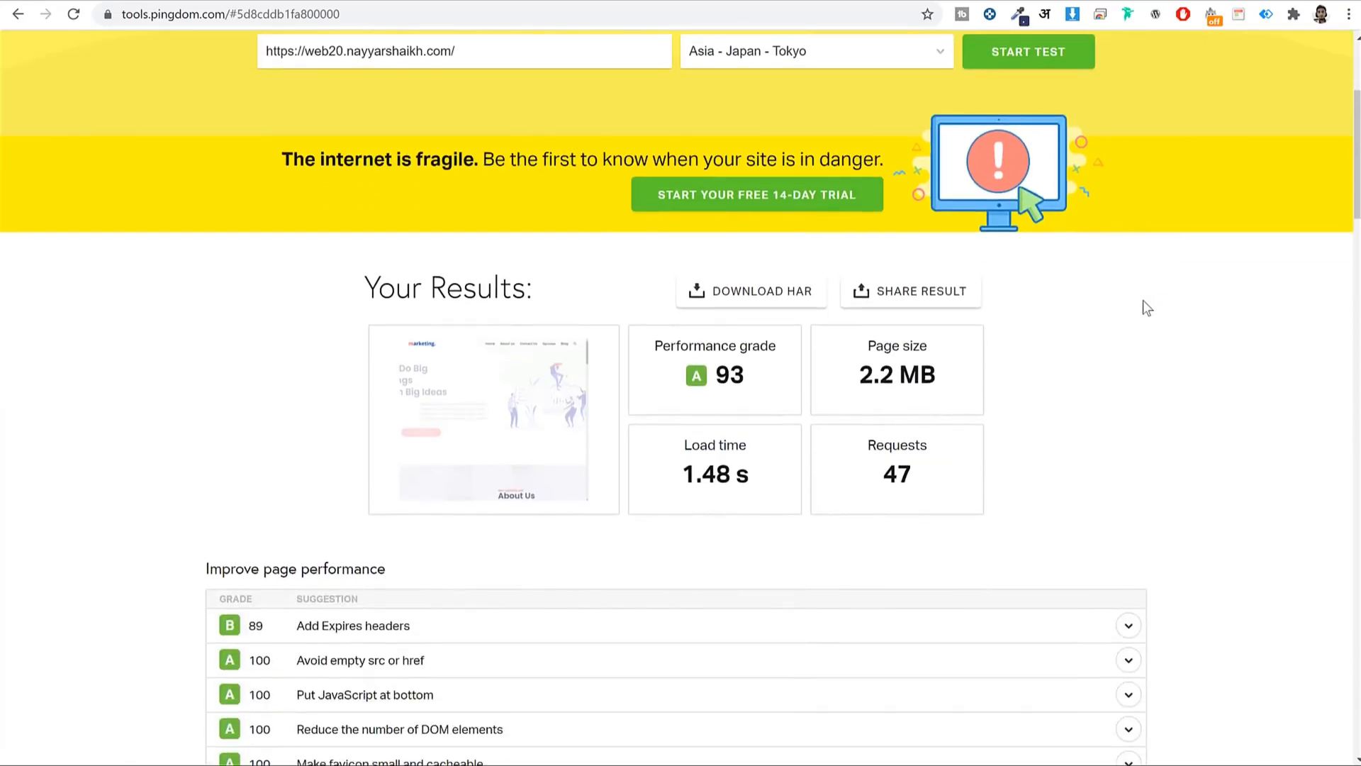
scroll(1165, 358, down, 12)
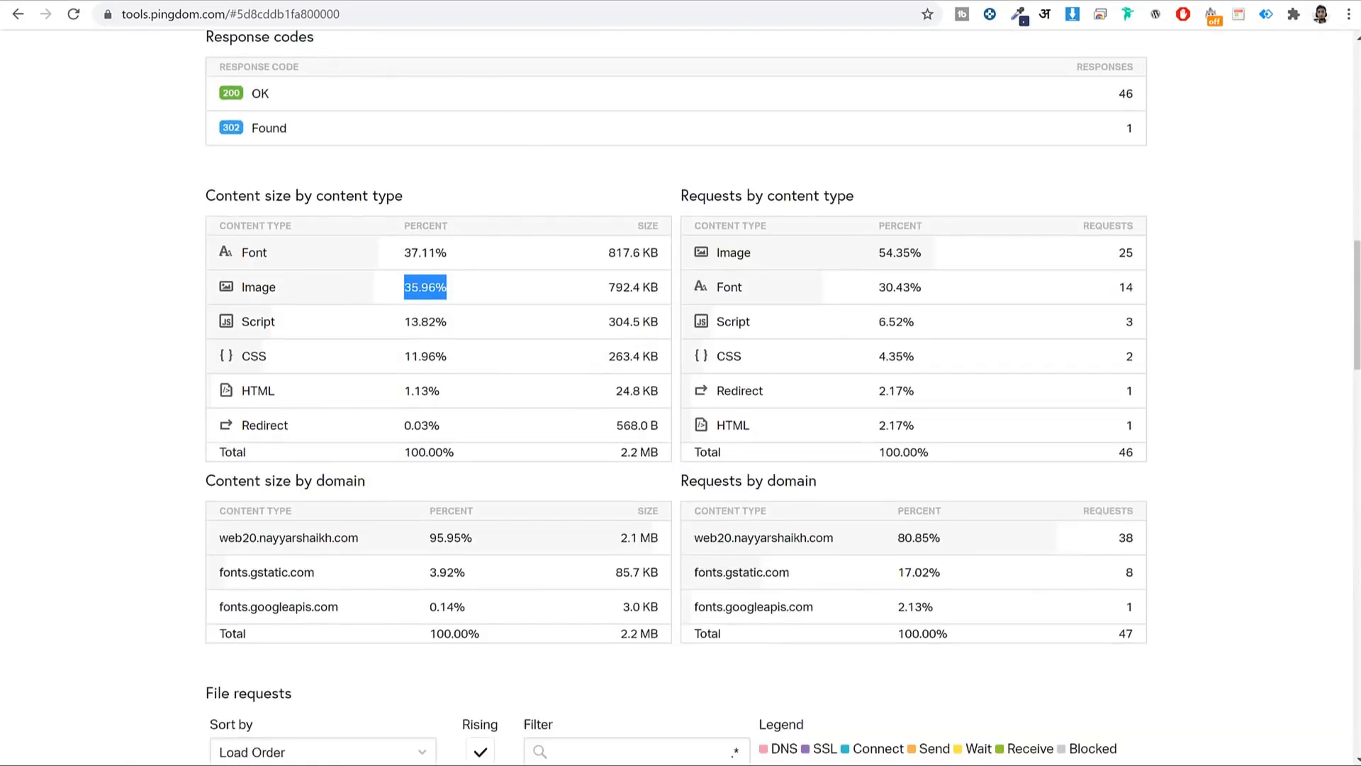
- Switch to the Pages list in the site's WordPress dashboard
click(293, 1)
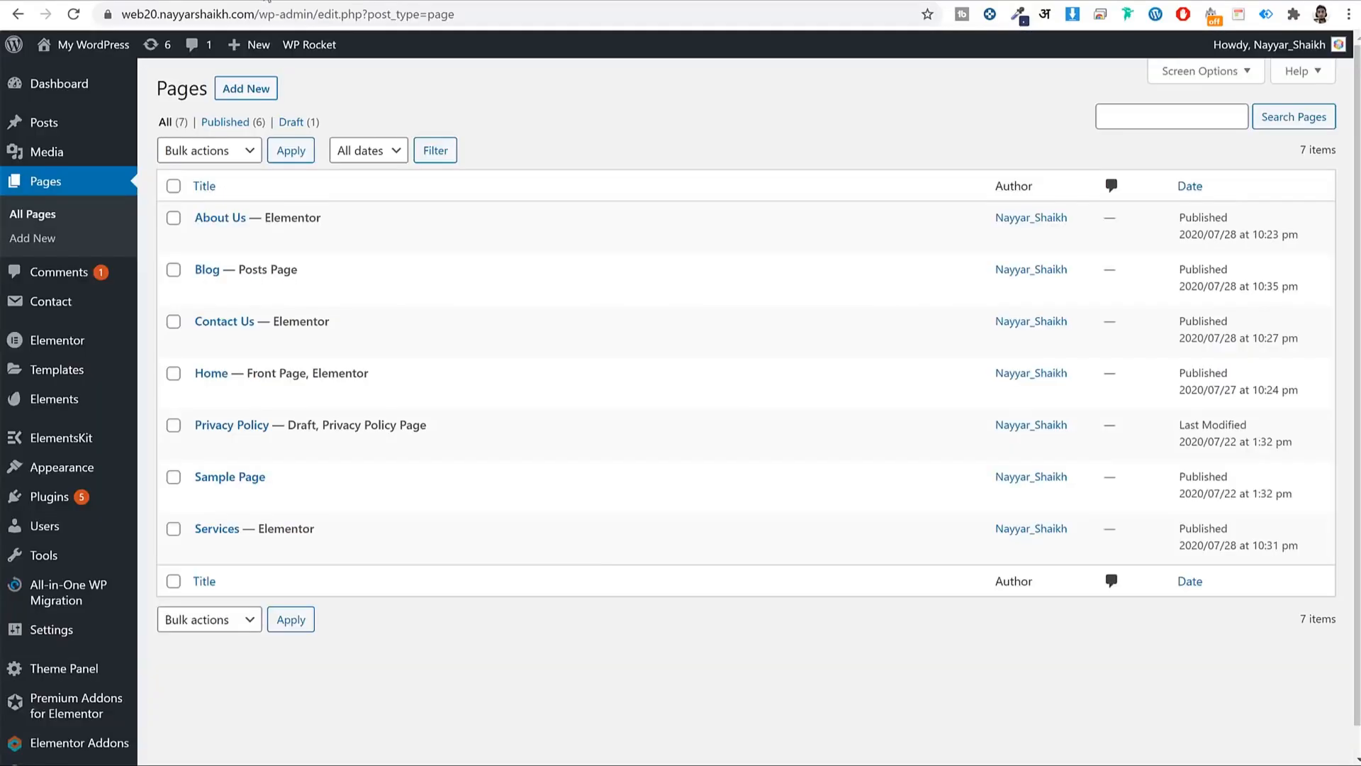